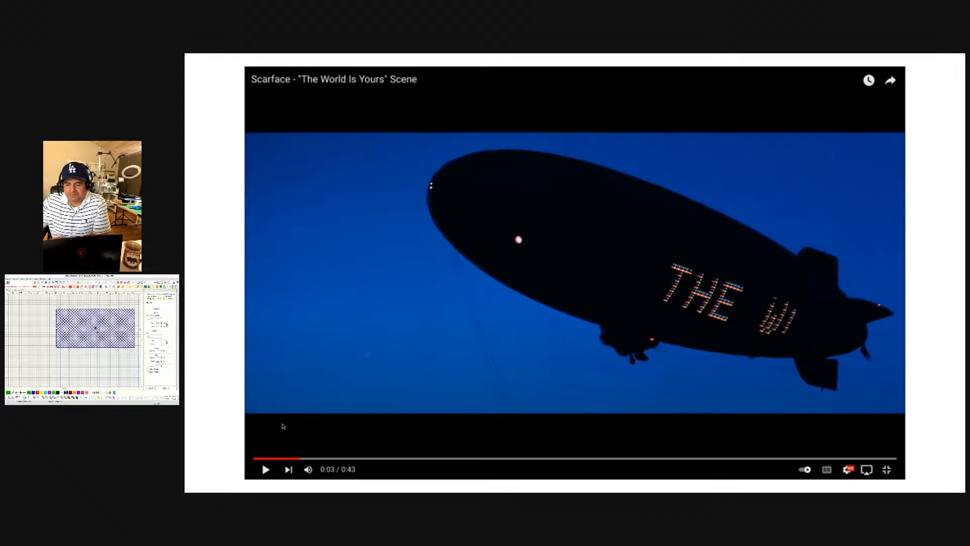
{"action": "key", "text": "Right"}
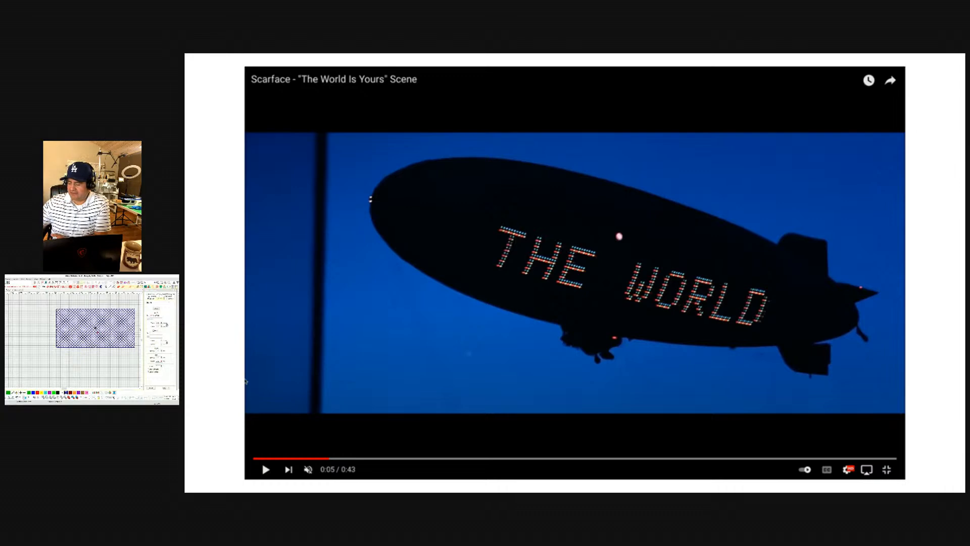
{"action": "key", "text": "Right"}
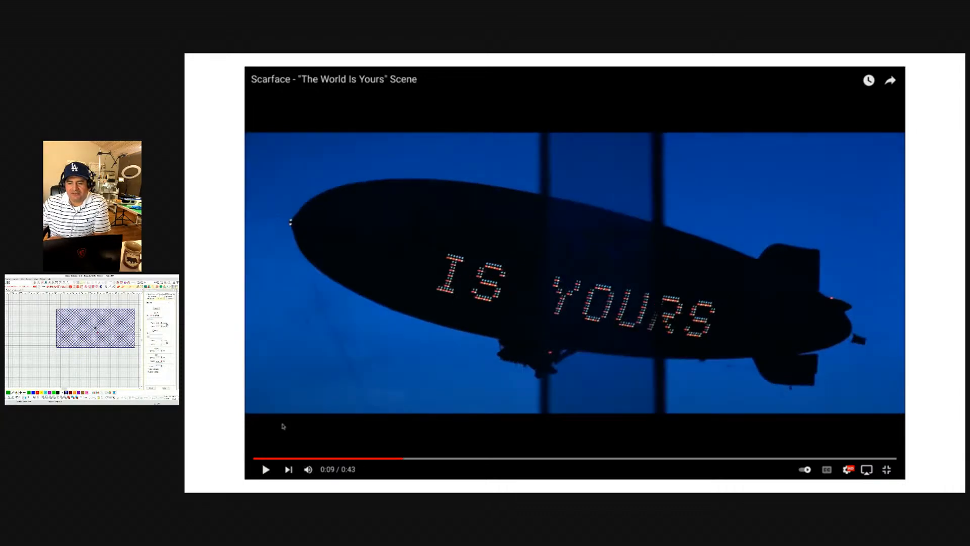
{"action": "key", "text": "Left"}
{"action": "key", "text": "Right"}
{"action": "key", "text": "Right"}
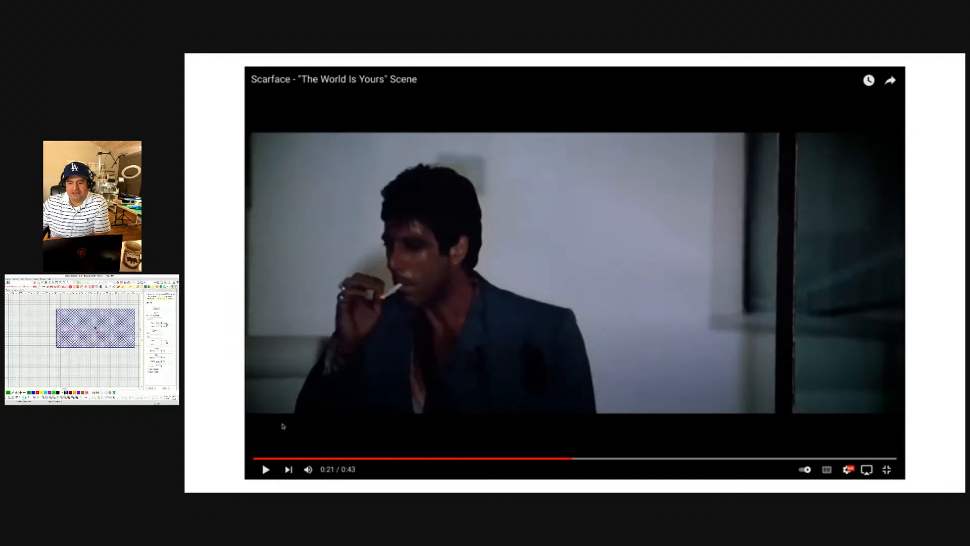
{"action": "key", "text": "Left"}
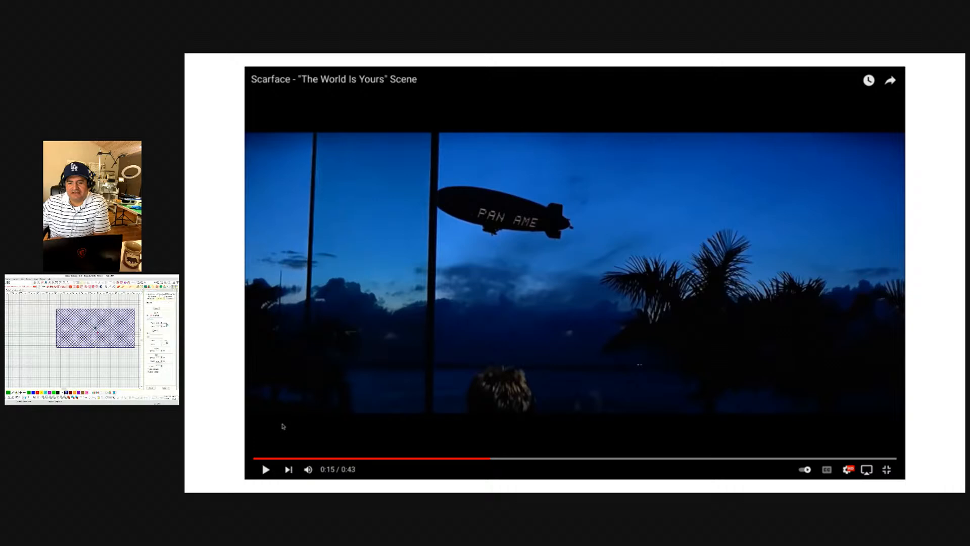
{"action": "key", "text": "Right"}
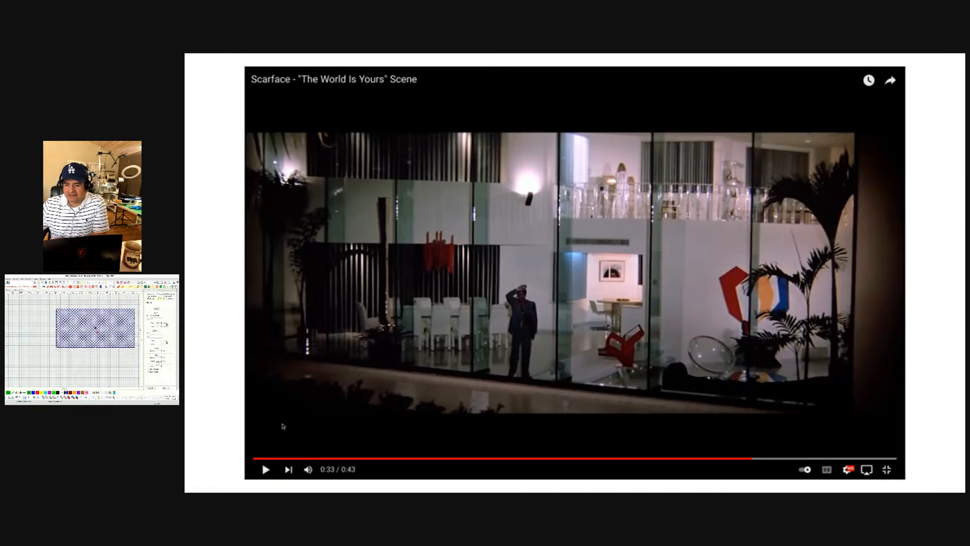
{"action": "key", "text": "Right"}
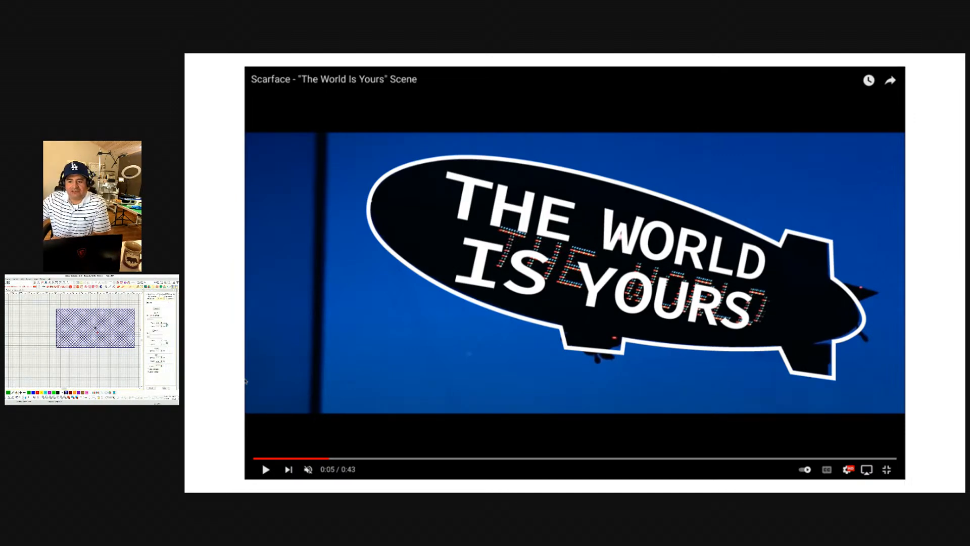
{"action": "key", "text": "Right"}
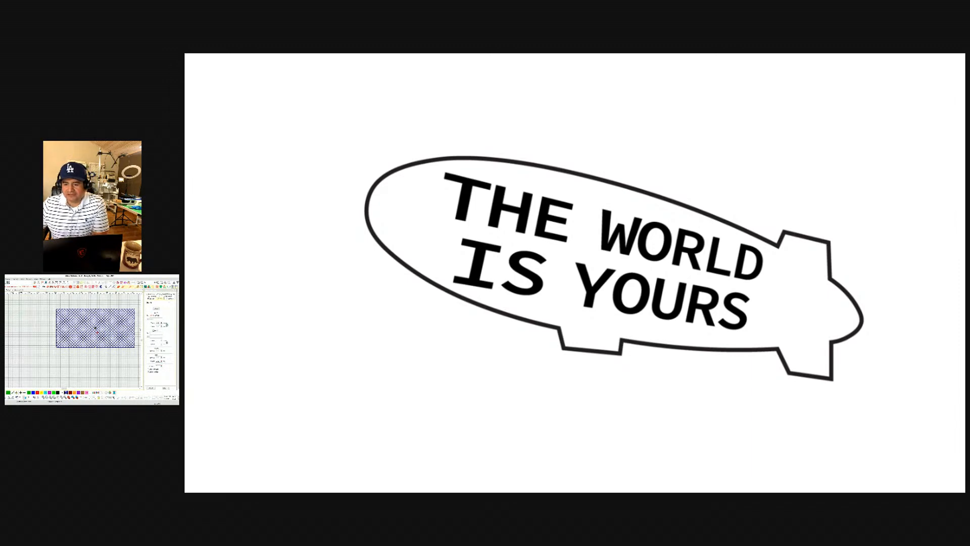
{"action": "key", "text": "Right"}
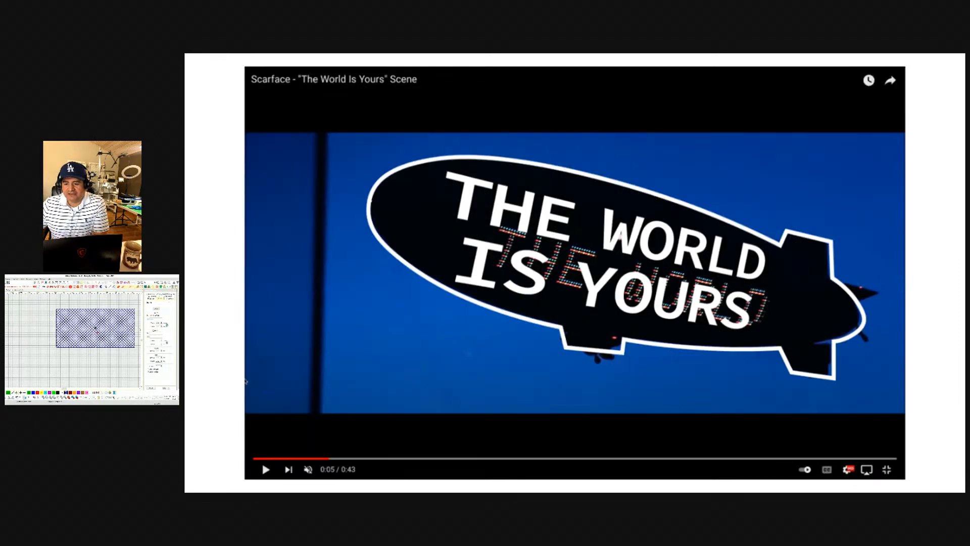
{"action": "key", "text": "Left"}
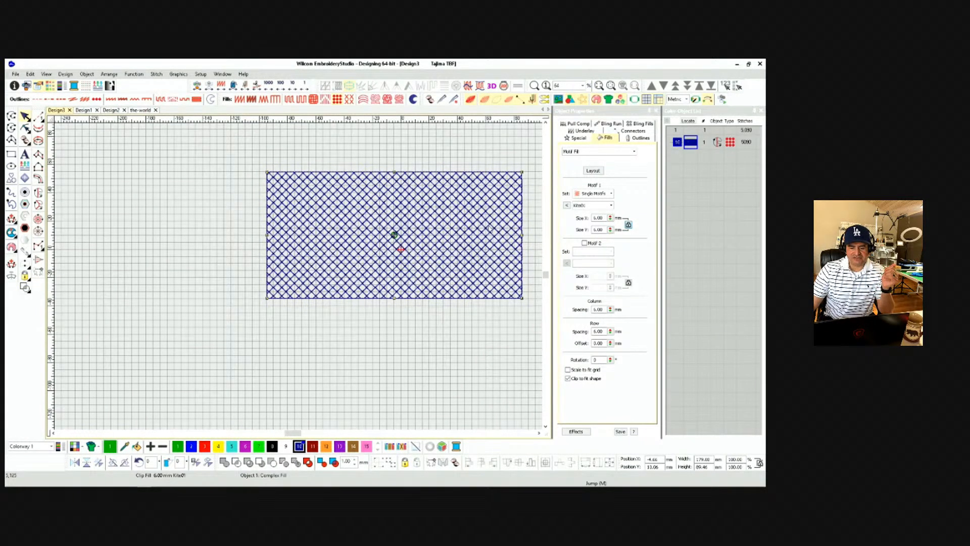
Move the motif-filled rectangle about 100 mm to the left in Design3.
{"action": "left_click_drag", "start_coordinate": [489, 229], "coordinate": [345, 229]}
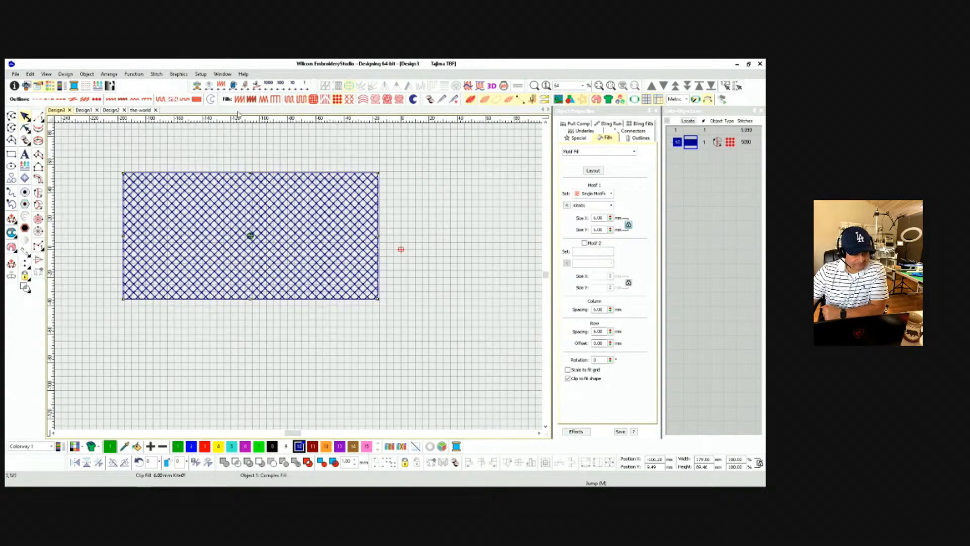
Switch to Design1 and examine the blue heart artwork up close.
{"action": "left_click", "coordinate": [84, 111]}
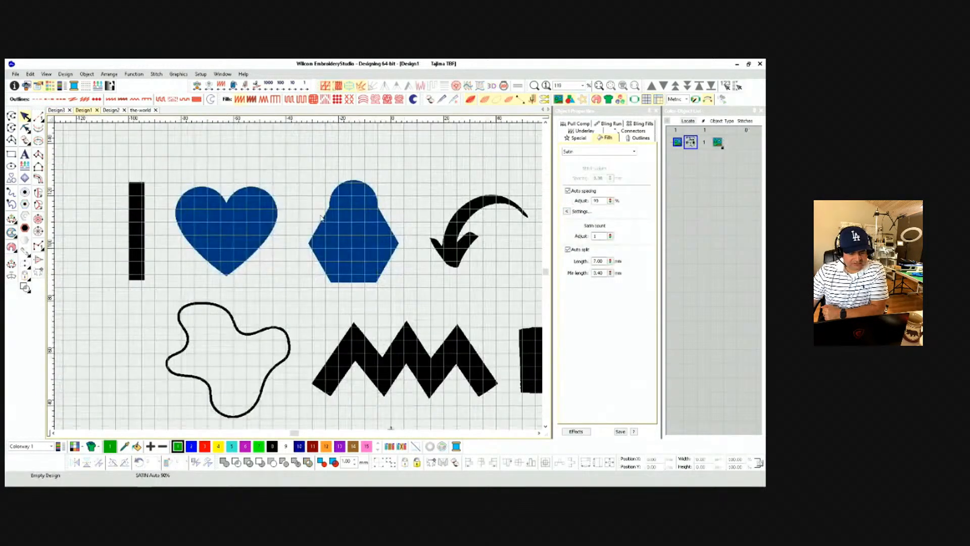
{"action": "scroll", "coordinate": [223, 277], "scroll_direction": "down", "scroll_amount": 3}
{"action": "scroll", "coordinate": [305, 303], "scroll_direction": "down", "scroll_amount": 1}
{"action": "scroll", "coordinate": [301, 283], "scroll_direction": "up", "scroll_amount": 2}
{"action": "scroll", "coordinate": [238, 218], "scroll_direction": "up", "scroll_amount": 3}
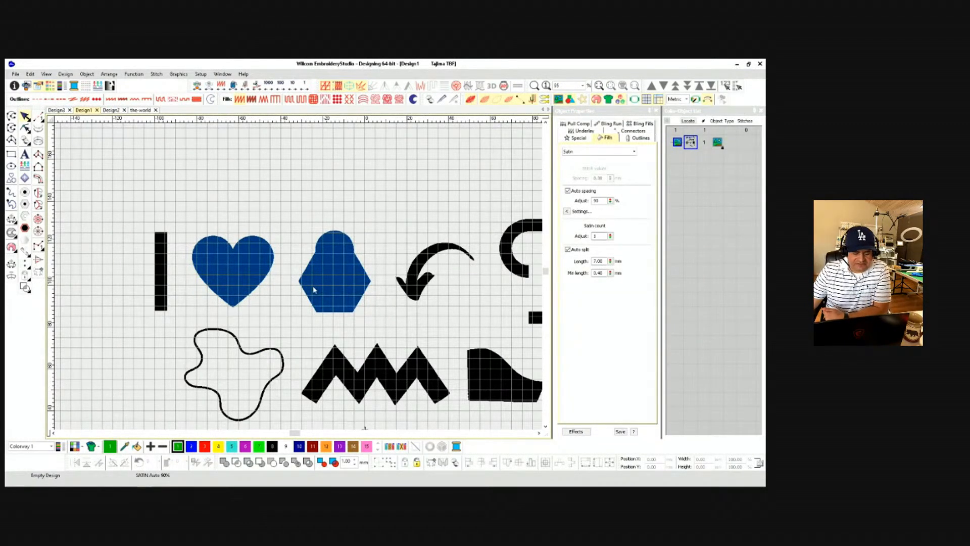
{"action": "scroll", "coordinate": [299, 280], "scroll_direction": "down", "scroll_amount": 1}
{"action": "scroll", "coordinate": [299, 279], "scroll_direction": "up", "scroll_amount": 5}
{"action": "scroll", "coordinate": [299, 279], "scroll_direction": "up", "scroll_amount": 3}
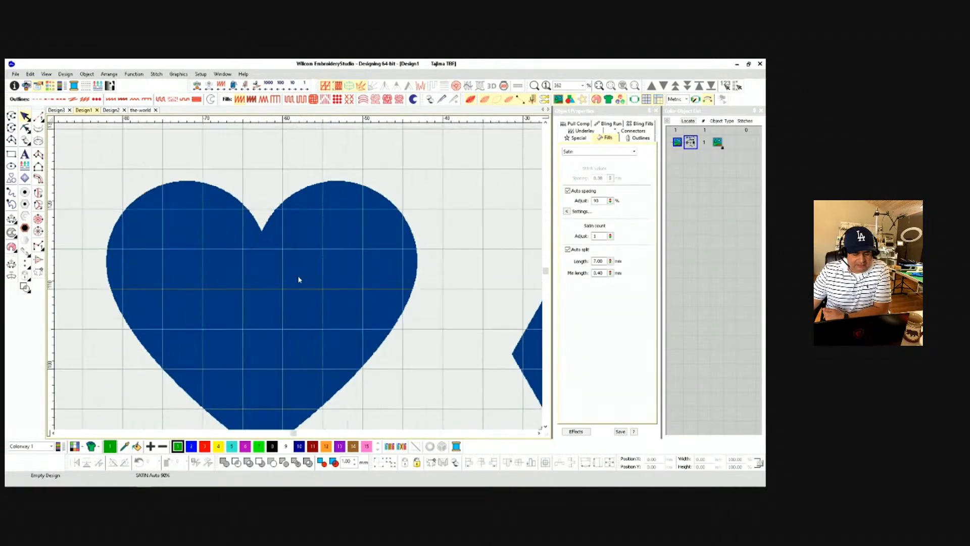
{"action": "scroll", "coordinate": [299, 279], "scroll_direction": "down", "scroll_amount": 2}
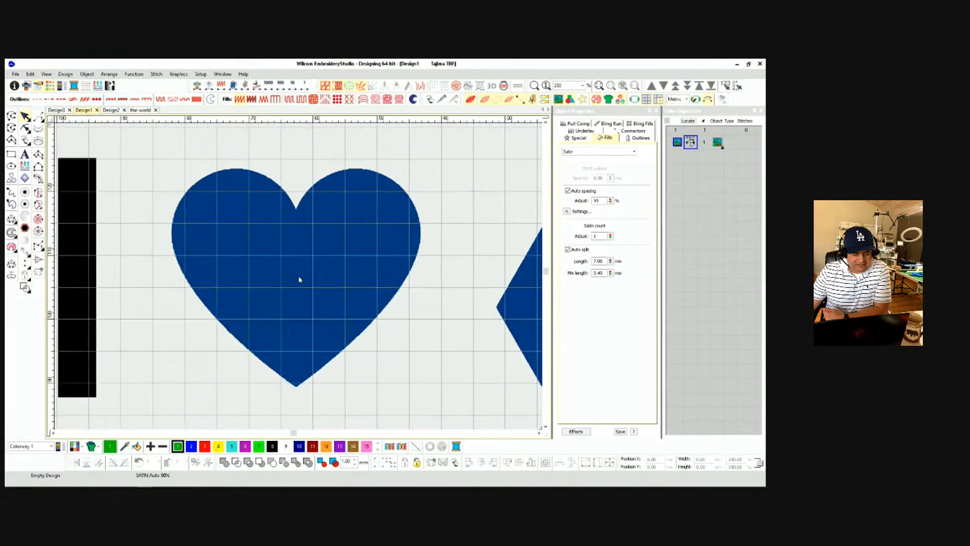
{"action": "scroll", "coordinate": [299, 280], "scroll_direction": "up", "scroll_amount": 1}
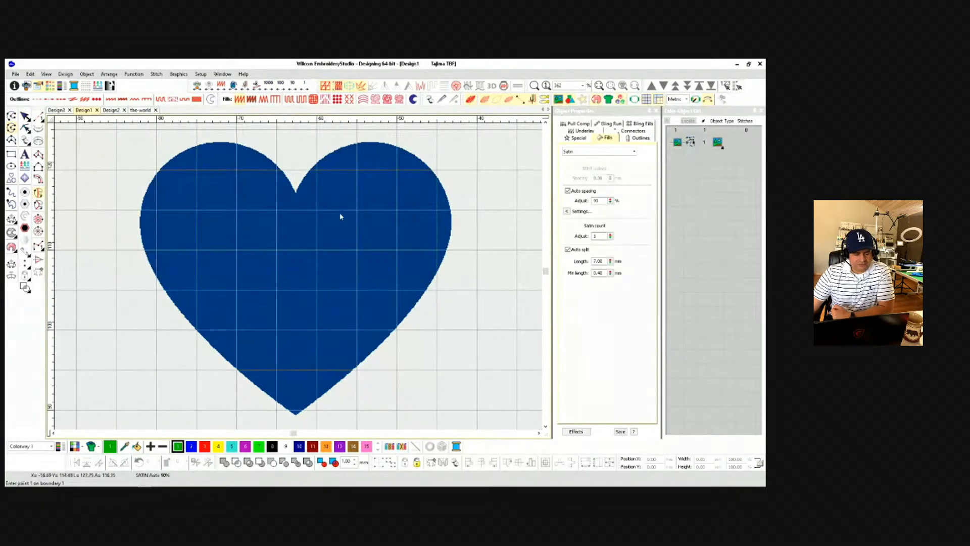
Inspect the notch between the heart's two lobes, and then its whole contour.
{"action": "scroll", "coordinate": [288, 191], "scroll_direction": "up", "scroll_amount": 3}
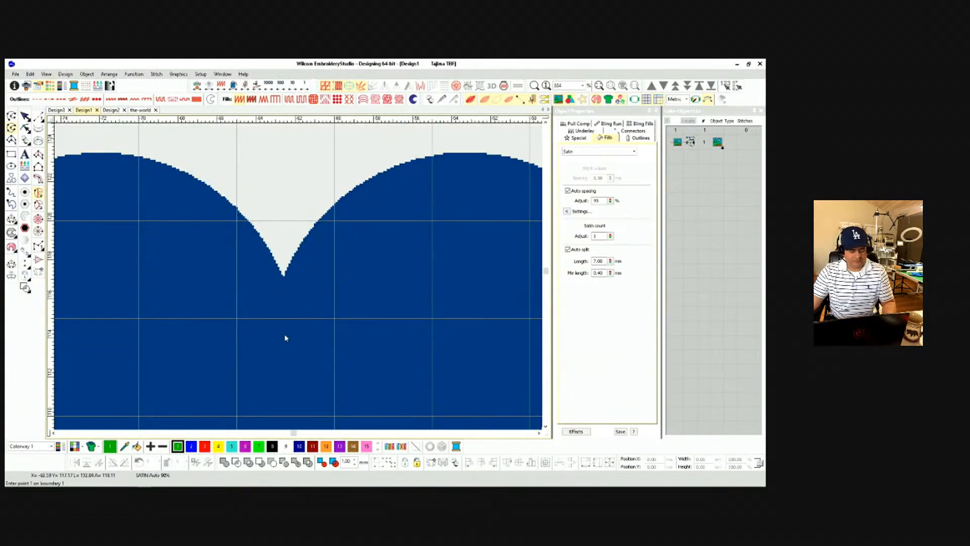
{"action": "mouse_move", "coordinate": [287, 485]}
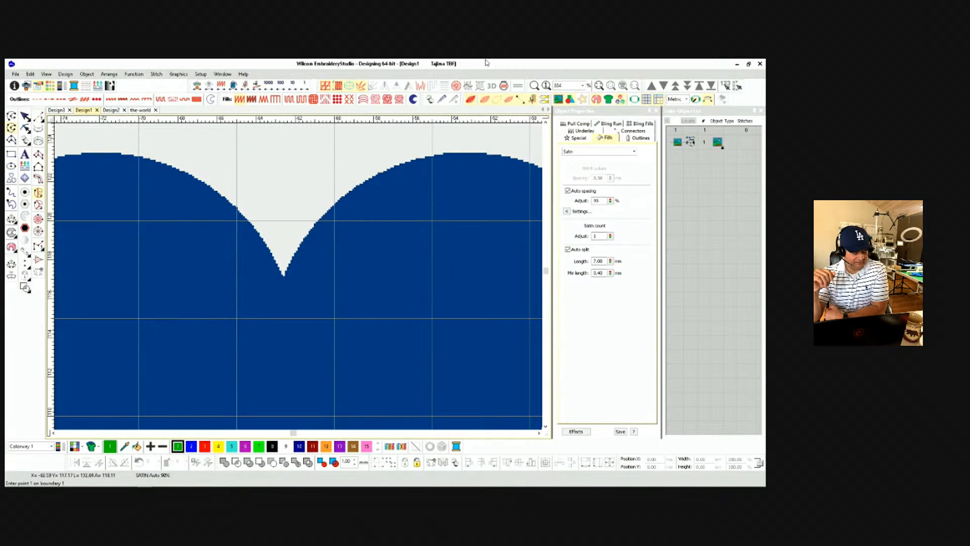
{"action": "scroll", "coordinate": [299, 279], "scroll_direction": "down", "scroll_amount": 2}
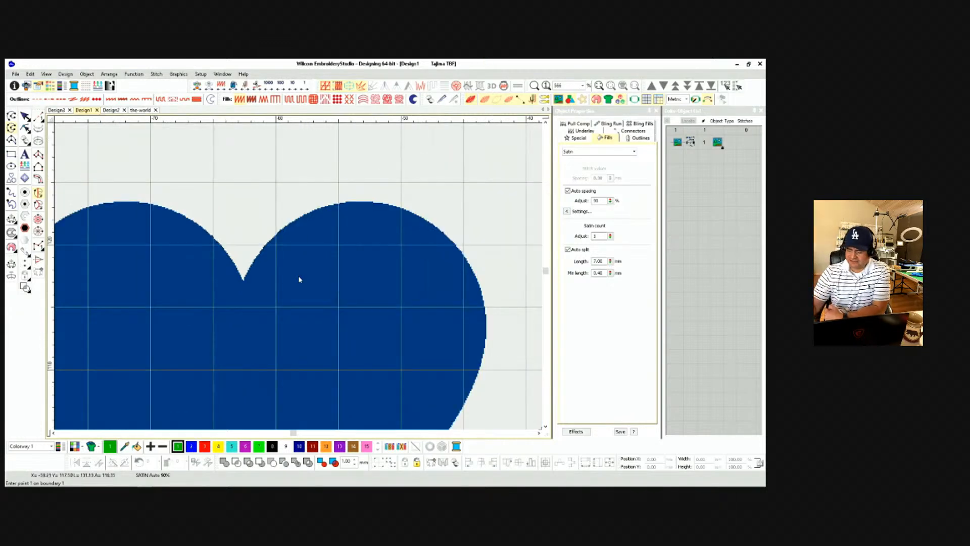
{"action": "scroll", "coordinate": [299, 280], "scroll_direction": "down", "scroll_amount": 3}
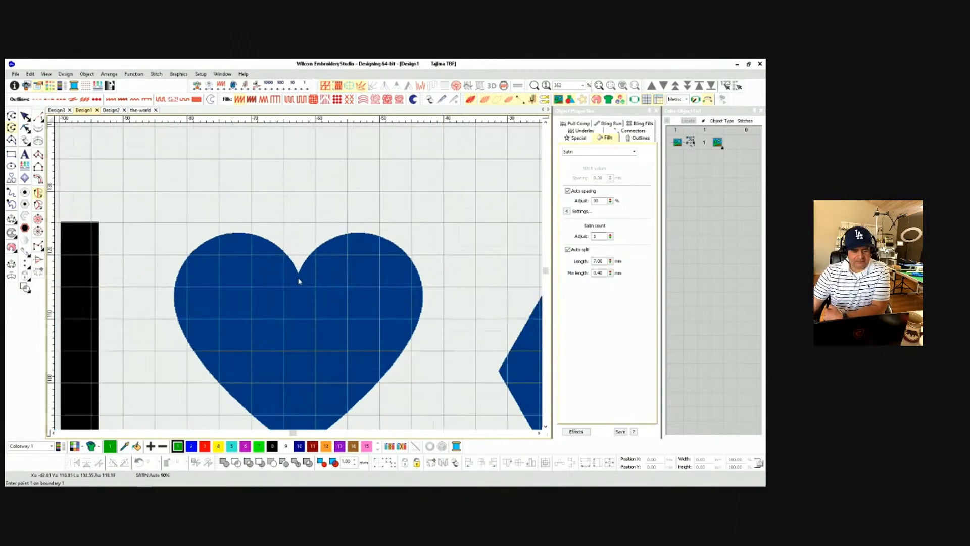
{"action": "scroll", "coordinate": [299, 279], "scroll_direction": "down", "scroll_amount": 1}
{"action": "scroll", "coordinate": [299, 279], "scroll_direction": "up", "scroll_amount": 2}
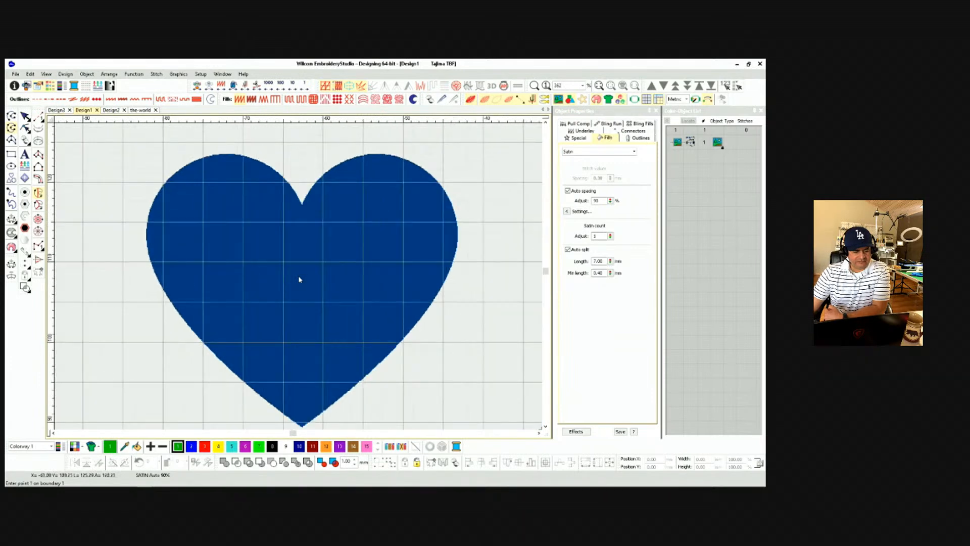
{"action": "scroll", "coordinate": [299, 279], "scroll_direction": "down", "scroll_amount": 1}
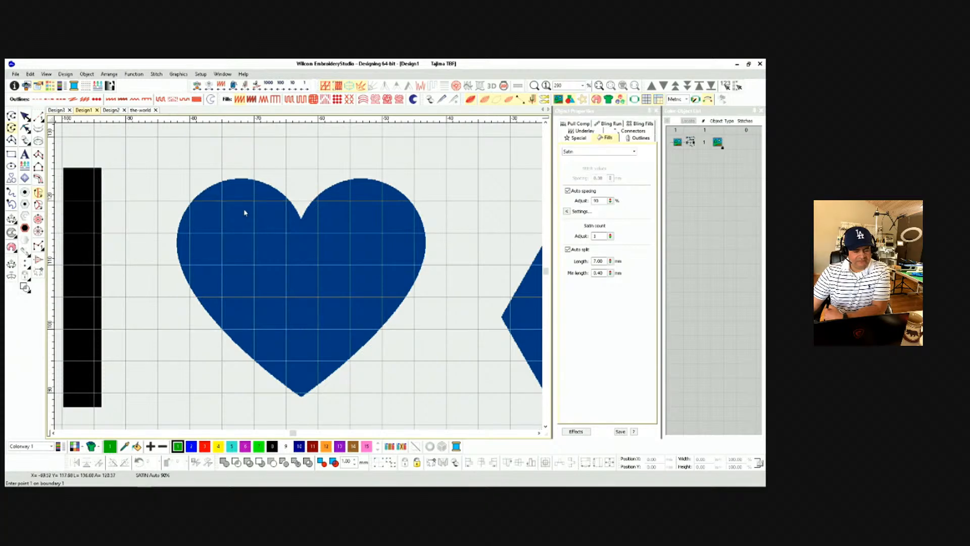
{"action": "scroll", "coordinate": [298, 277], "scroll_direction": "up", "scroll_amount": 5}
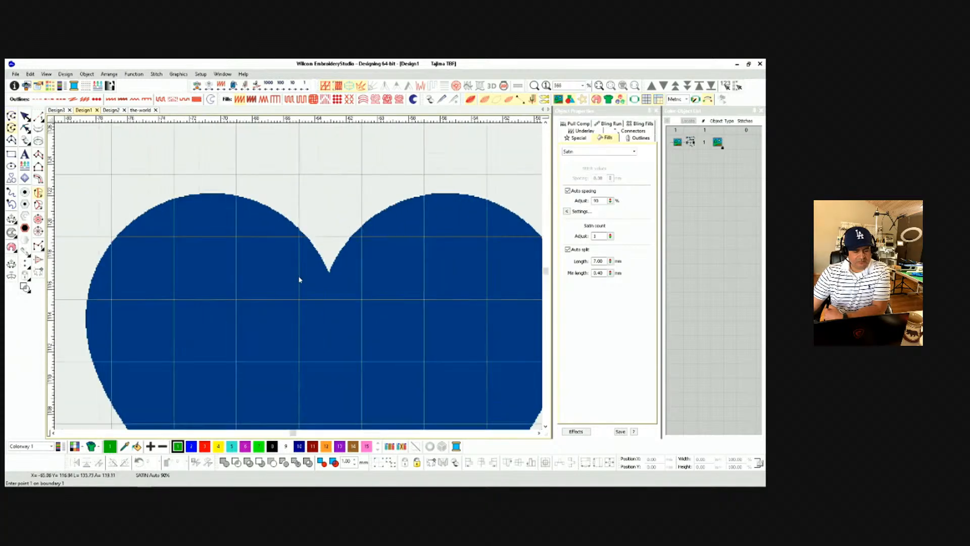
{"action": "left_click", "coordinate": [337, 269]}
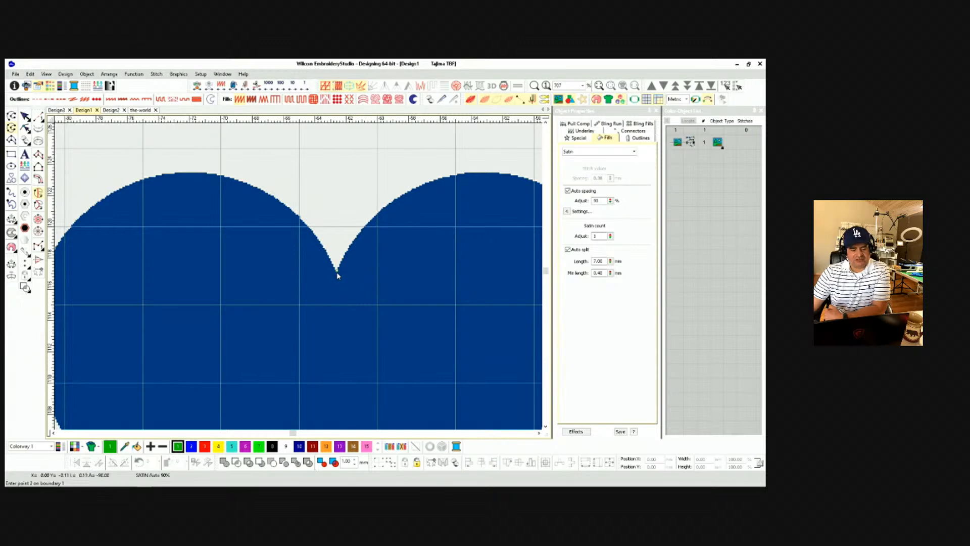
{"action": "scroll", "coordinate": [337, 275], "scroll_direction": "up", "scroll_amount": 2}
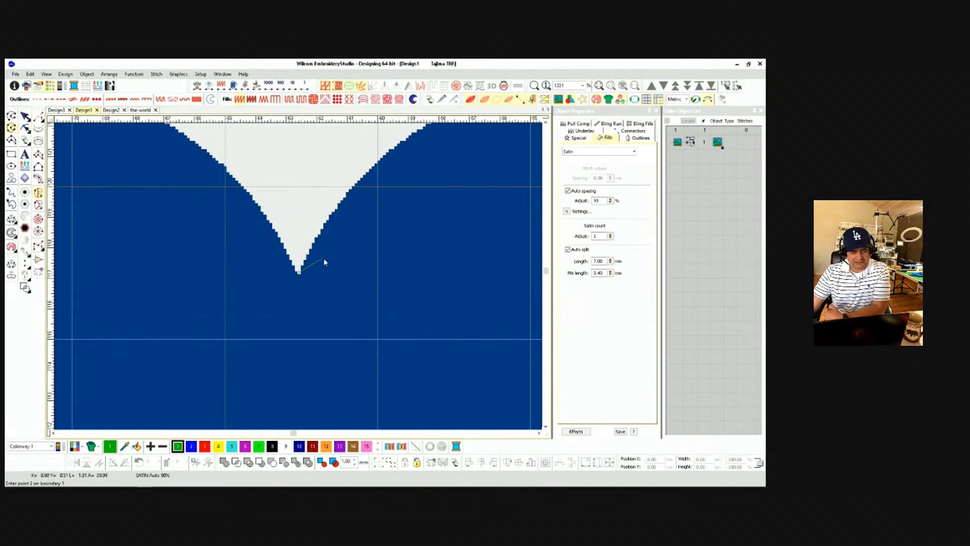
{"action": "right_click", "coordinate": [352, 188]}
{"action": "scroll", "coordinate": [368, 183], "scroll_direction": "down", "scroll_amount": 1}
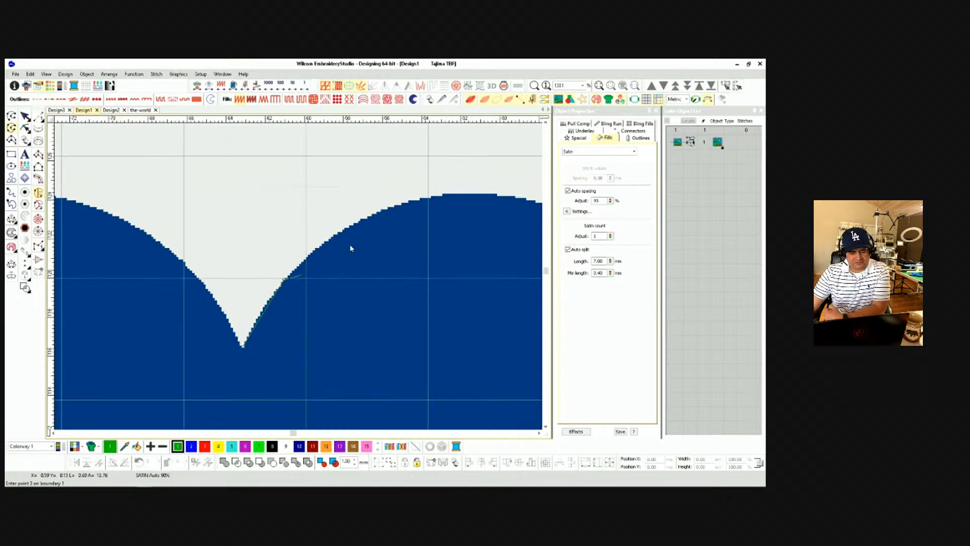
{"action": "right_click", "coordinate": [409, 211]}
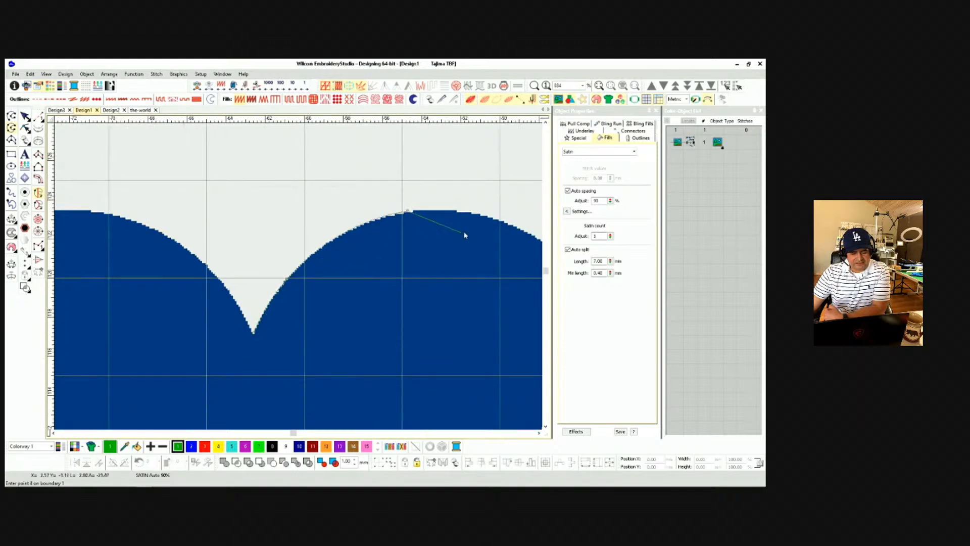
{"action": "scroll", "coordinate": [302, 281], "scroll_direction": "down", "scroll_amount": 1}
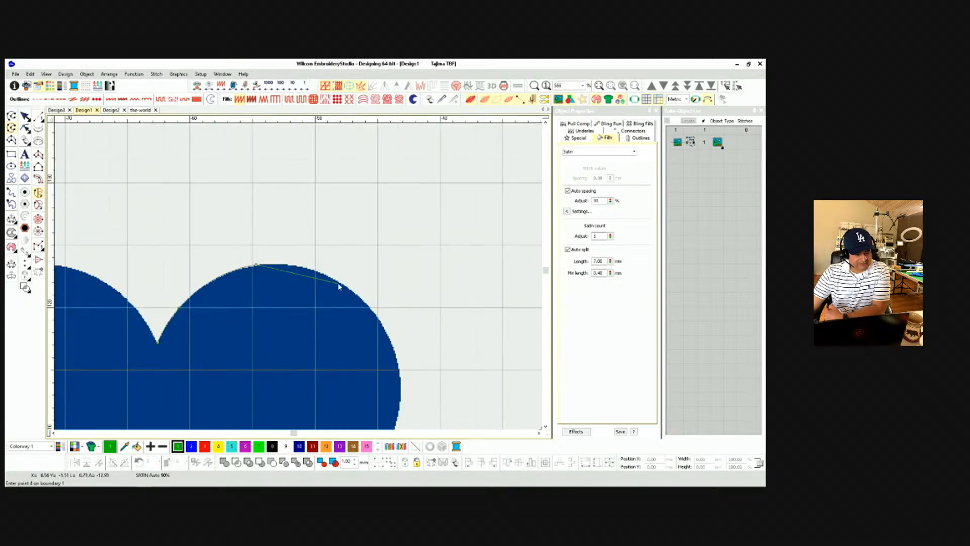
{"action": "key", "text": "Escape"}
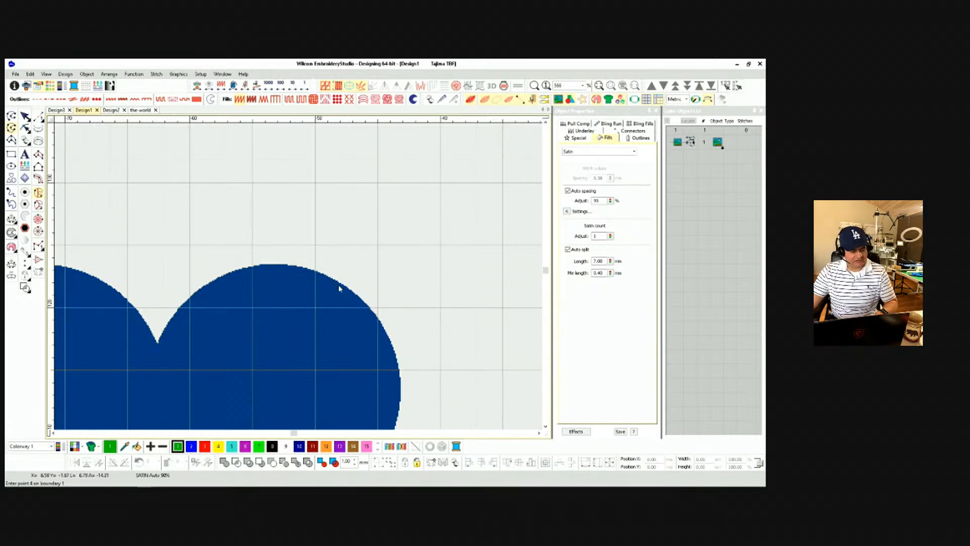
Start a Run outline in dark blue colour 10 at the heart's notch and trace over the top of the right lobe.
{"action": "left_click", "coordinate": [39, 100]}
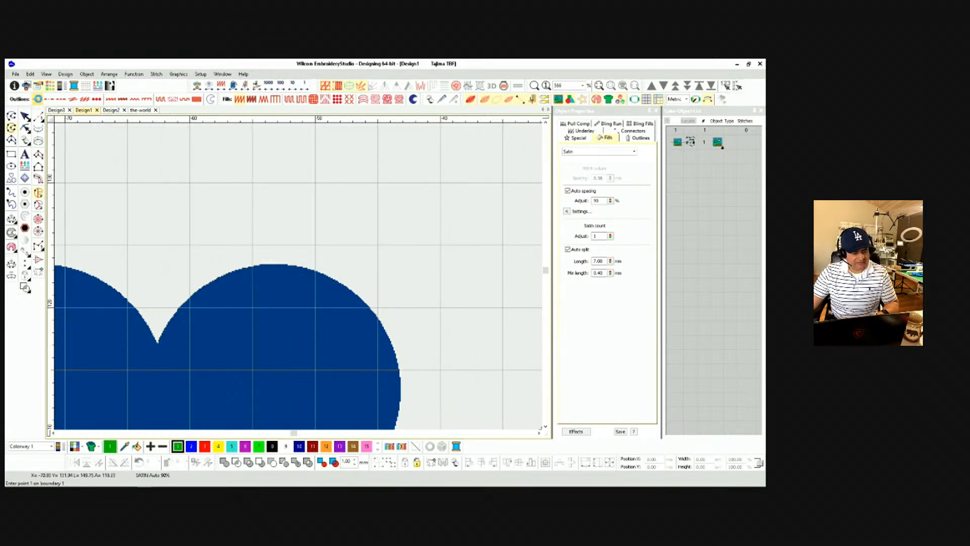
{"action": "scroll", "coordinate": [168, 347], "scroll_direction": "up", "scroll_amount": 3}
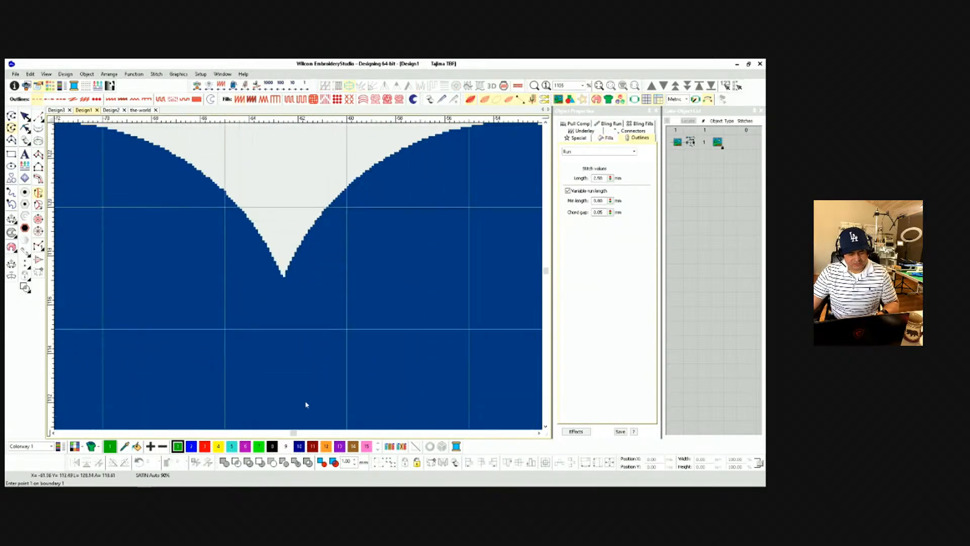
{"action": "left_click", "coordinate": [299, 447]}
{"action": "left_click", "coordinate": [284, 275]}
{"action": "left_click", "coordinate": [376, 168]}
{"action": "scroll", "coordinate": [401, 168], "scroll_direction": "down", "scroll_amount": 2}
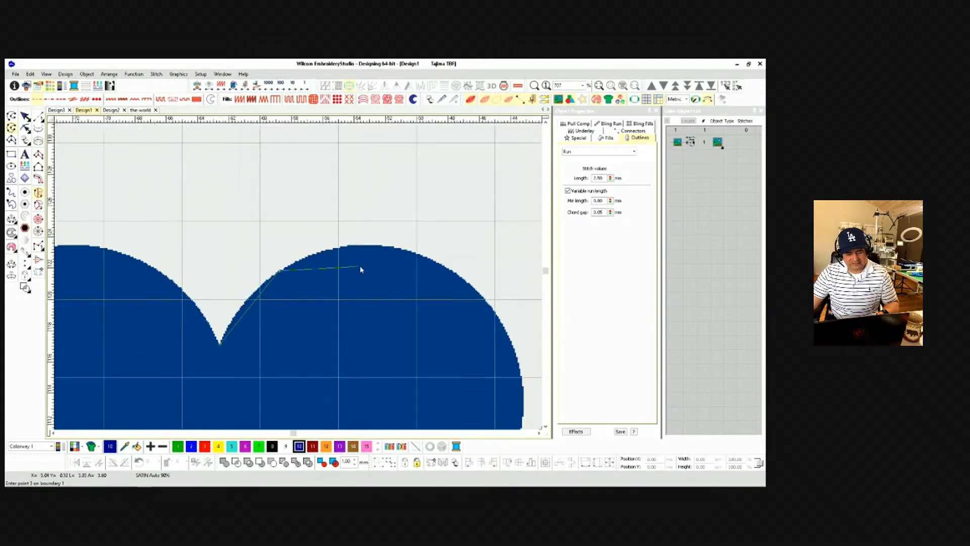
{"action": "left_click", "coordinate": [397, 247]}
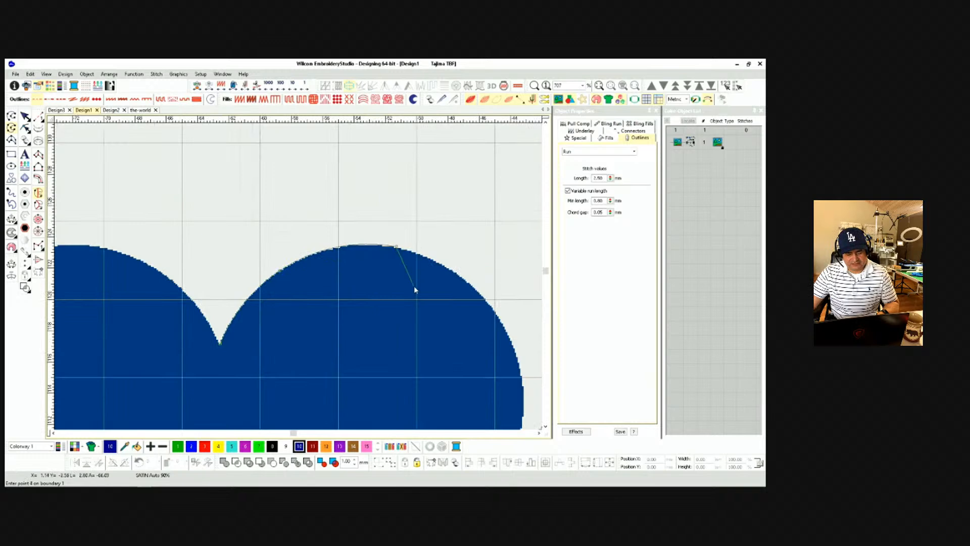
{"action": "left_click", "coordinate": [489, 303]}
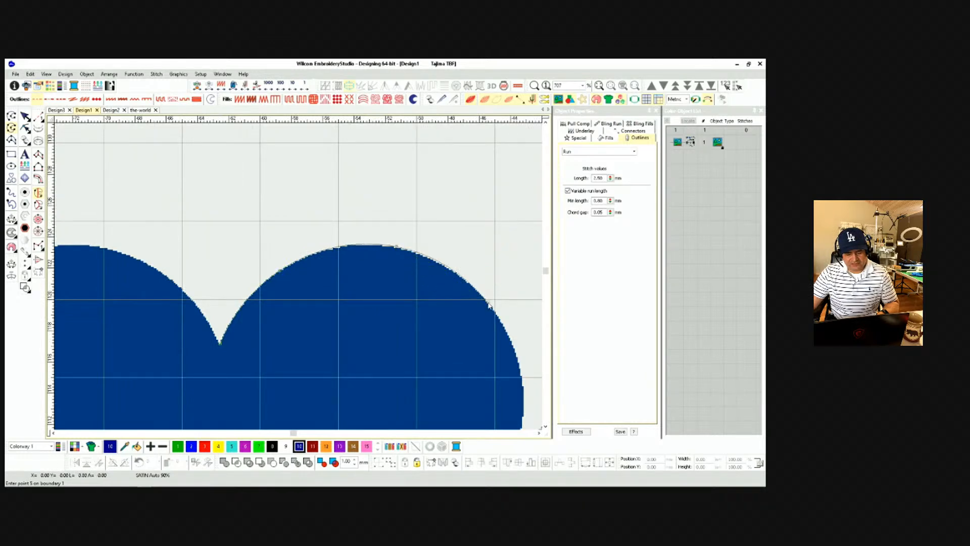
Continue the contour around the outermost curve of the heart's right side.
{"action": "scroll", "coordinate": [298, 277], "scroll_direction": "up", "scroll_amount": 3}
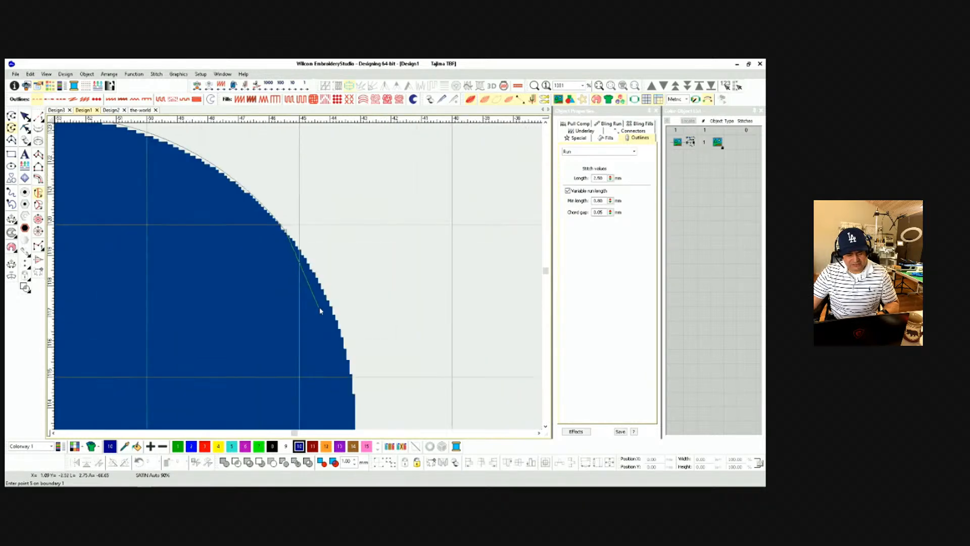
{"action": "left_click", "coordinate": [354, 397]}
{"action": "scroll", "coordinate": [353, 397], "scroll_direction": "up", "scroll_amount": 1}
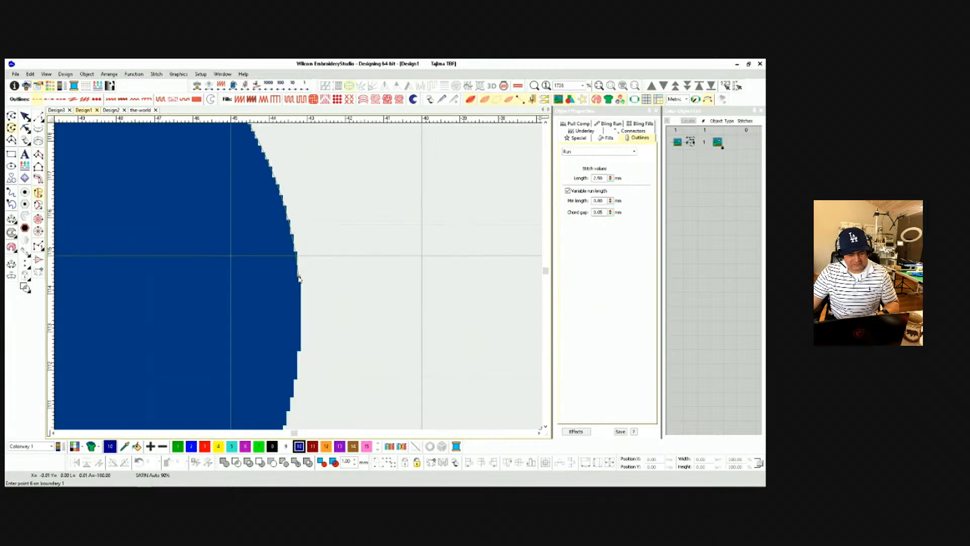
{"action": "scroll", "coordinate": [299, 279], "scroll_direction": "down", "scroll_amount": 4}
{"action": "scroll", "coordinate": [288, 367], "scroll_direction": "up", "scroll_amount": 1}
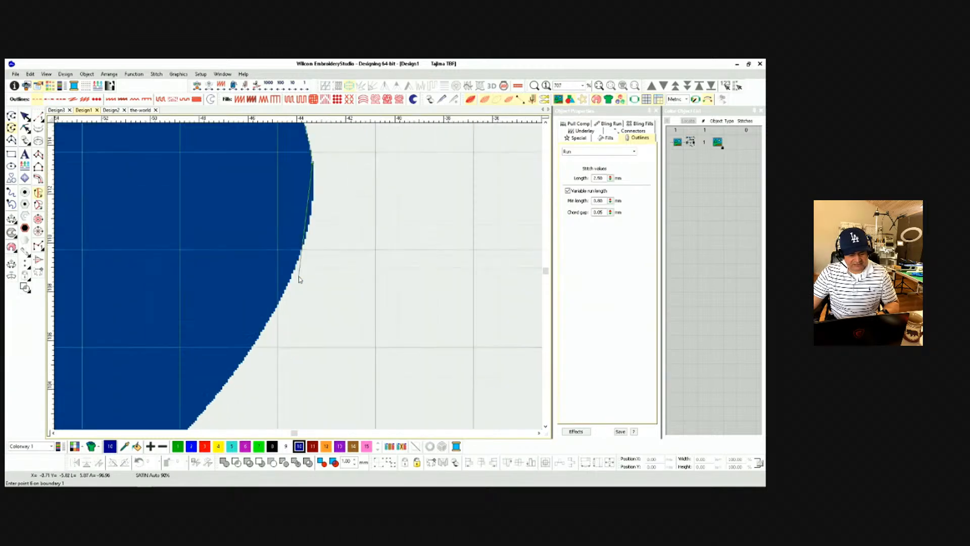
{"action": "right_click", "coordinate": [289, 281]}
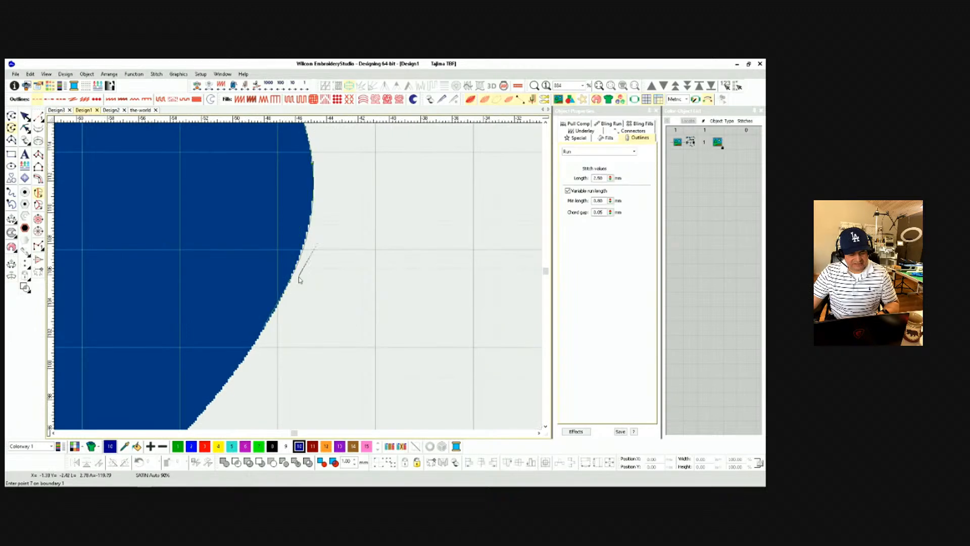
Trace the lower right edge of the heart down to its bottom tip.
{"action": "scroll", "coordinate": [266, 330], "scroll_direction": "down", "scroll_amount": 3}
{"action": "scroll", "coordinate": [213, 384], "scroll_direction": "up", "scroll_amount": 2}
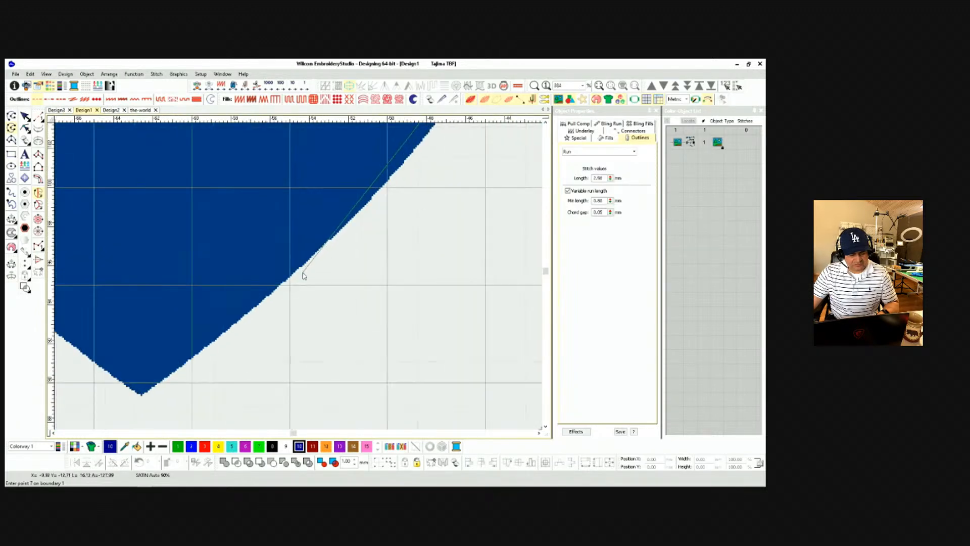
{"action": "left_click", "coordinate": [324, 249]}
{"action": "left_click", "coordinate": [143, 399]}
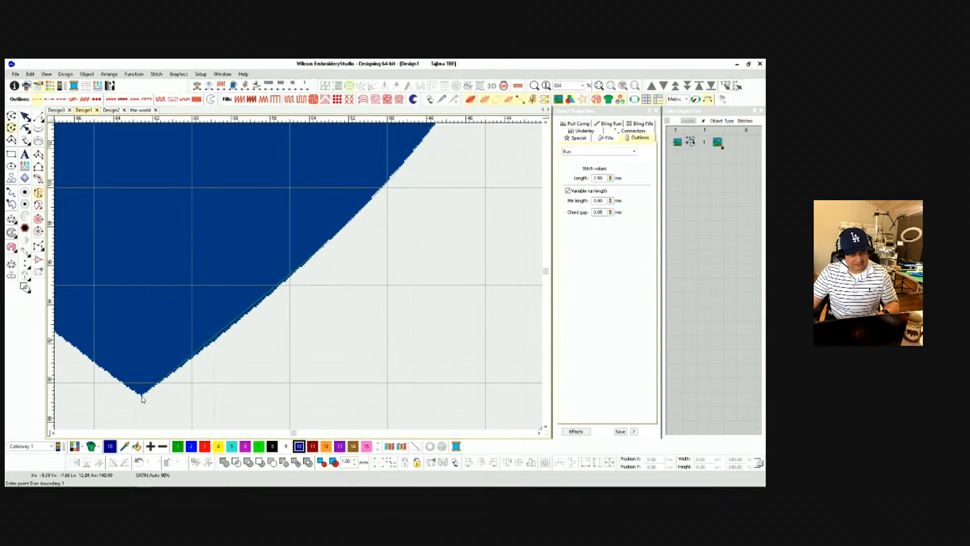
Trace the lower left edge upward from the bottom tip towards the left lobe.
{"action": "scroll", "coordinate": [299, 277], "scroll_direction": "down", "scroll_amount": 2}
{"action": "scroll", "coordinate": [299, 280], "scroll_direction": "up", "scroll_amount": 3}
{"action": "scroll", "coordinate": [299, 278], "scroll_direction": "up", "scroll_amount": 2}
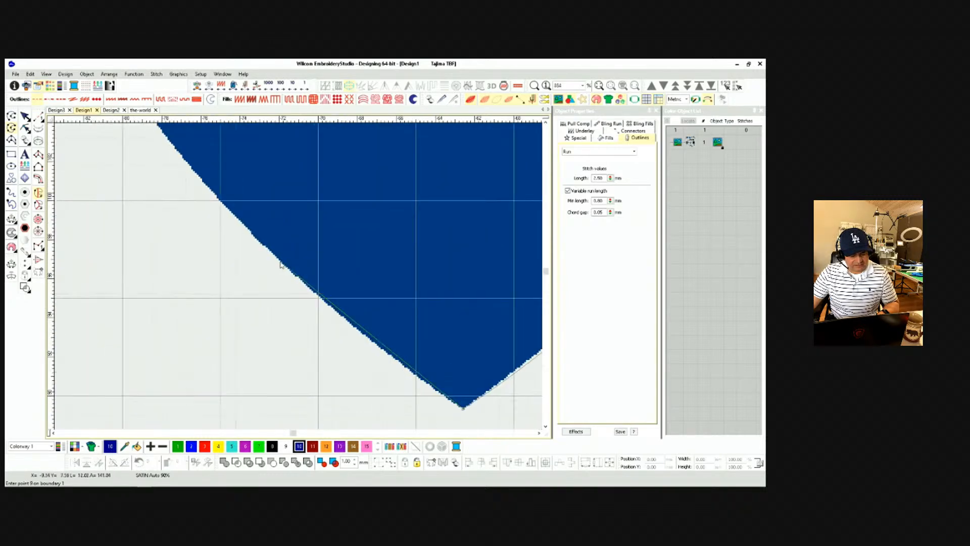
{"action": "left_click", "coordinate": [278, 259]}
{"action": "scroll", "coordinate": [238, 200], "scroll_direction": "down", "scroll_amount": 1}
{"action": "left_click", "coordinate": [235, 197]}
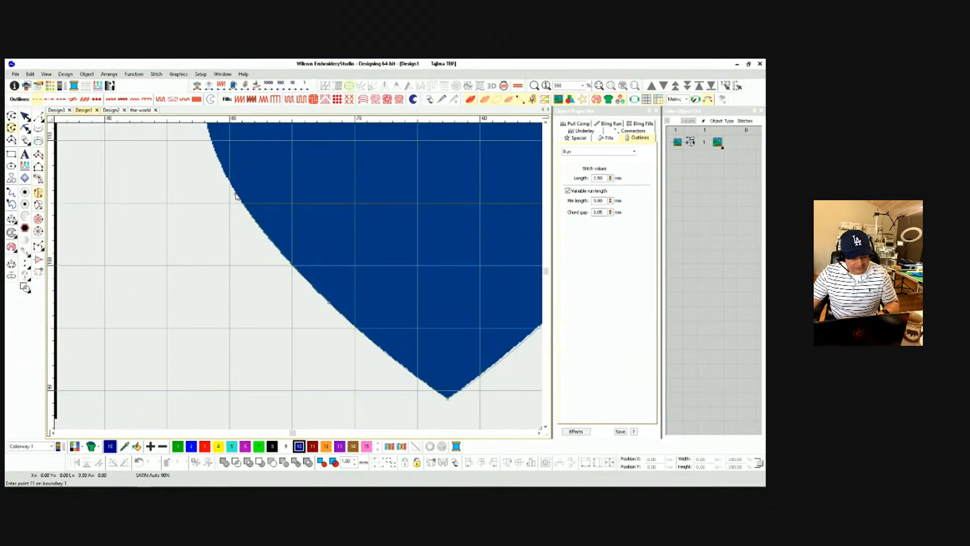
Trace around the left lobe back to the notch and finish the closed heart outline.
{"action": "scroll", "coordinate": [299, 277], "scroll_direction": "down", "scroll_amount": 1}
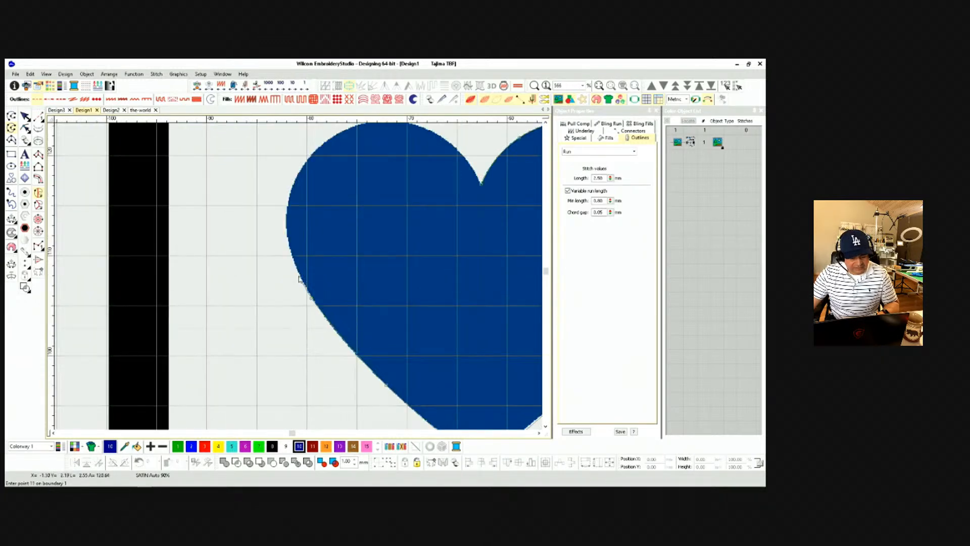
{"action": "scroll", "coordinate": [299, 278], "scroll_direction": "down", "scroll_amount": 1}
{"action": "right_click", "coordinate": [288, 231]}
{"action": "right_click", "coordinate": [316, 173]}
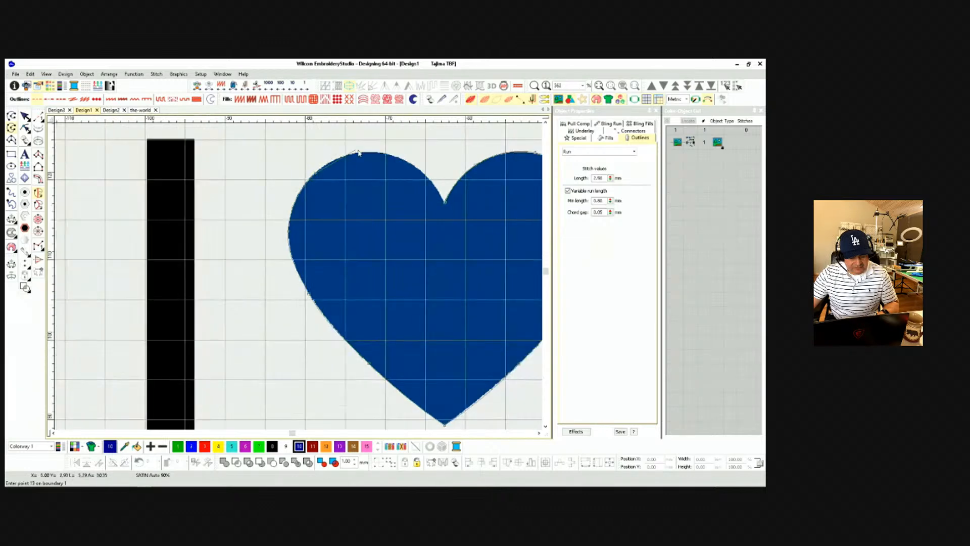
{"action": "right_click", "coordinate": [366, 153]}
{"action": "right_click", "coordinate": [410, 163]}
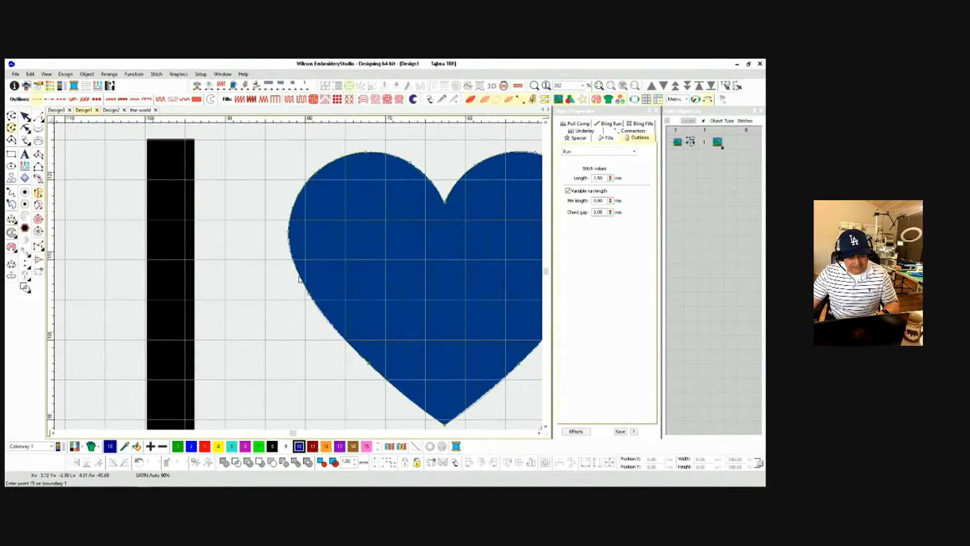
{"action": "scroll", "coordinate": [300, 278], "scroll_direction": "up", "scroll_amount": 3}
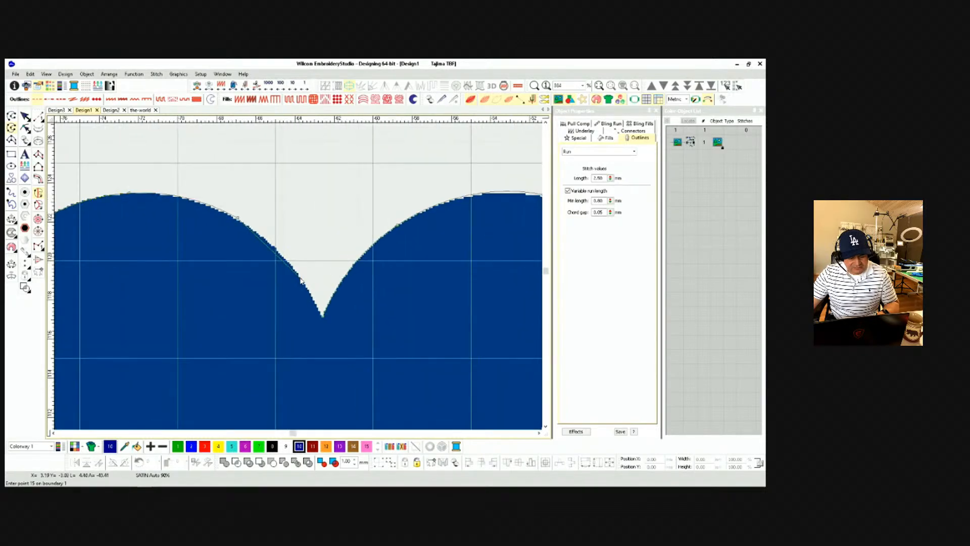
{"action": "right_click", "coordinate": [301, 281]}
{"action": "key", "text": "Return"}
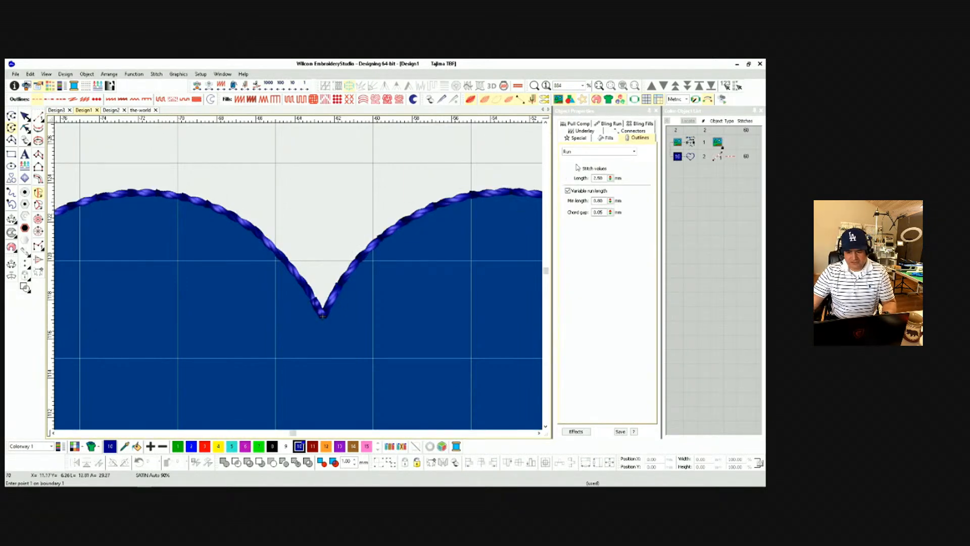
Dim the background artwork and select the traced heart outline to check how it follows the contour.
{"action": "left_click", "coordinate": [583, 100]}
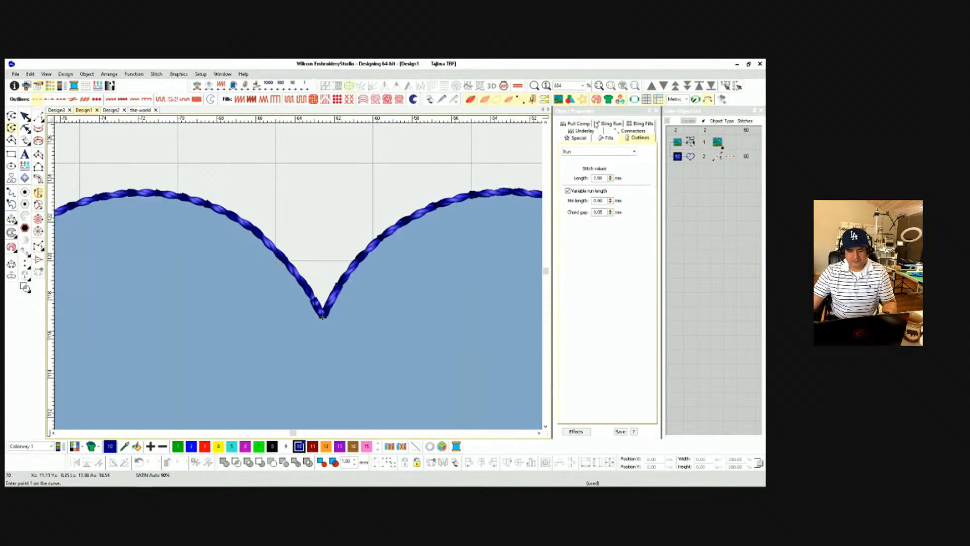
{"action": "scroll", "coordinate": [299, 274], "scroll_direction": "down", "scroll_amount": 3}
{"action": "scroll", "coordinate": [339, 309], "scroll_direction": "down", "scroll_amount": 3}
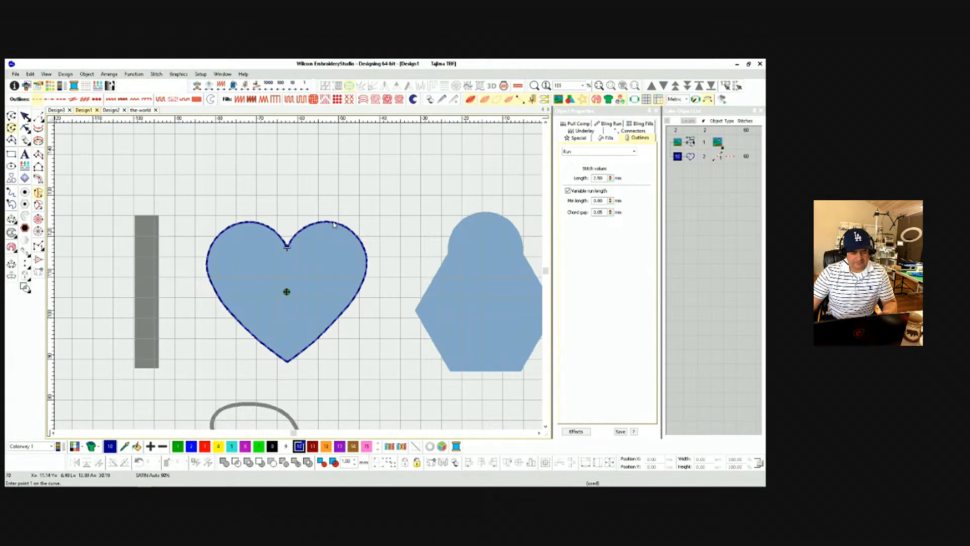
{"action": "left_click", "coordinate": [24, 116]}
{"action": "left_click", "coordinate": [303, 269]}
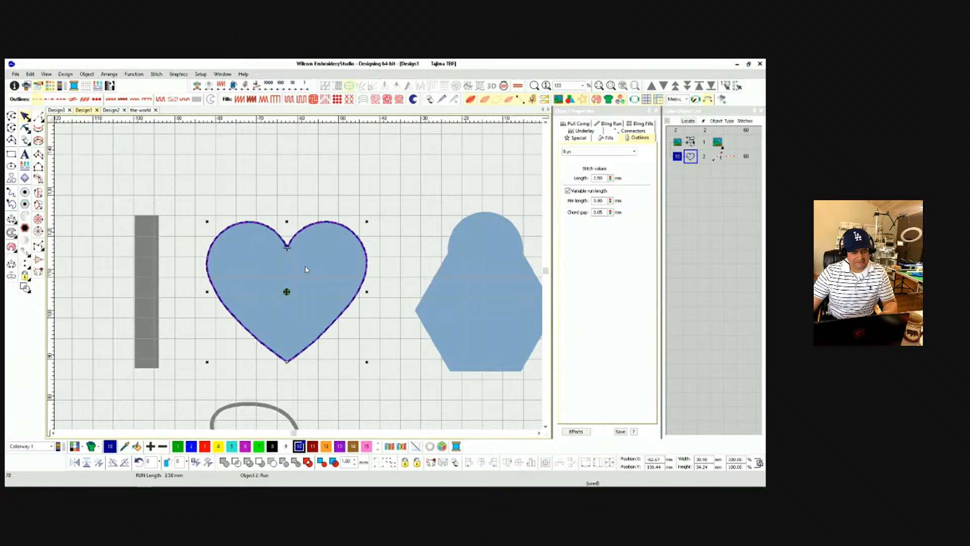
{"action": "scroll", "coordinate": [299, 277], "scroll_direction": "up", "scroll_amount": 3}
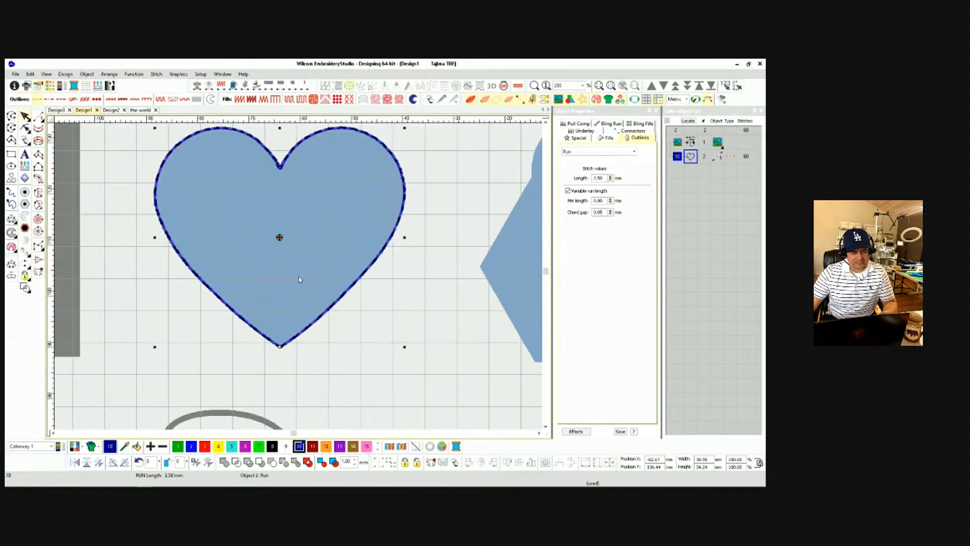
{"action": "scroll", "coordinate": [299, 277], "scroll_direction": "down", "scroll_amount": 1}
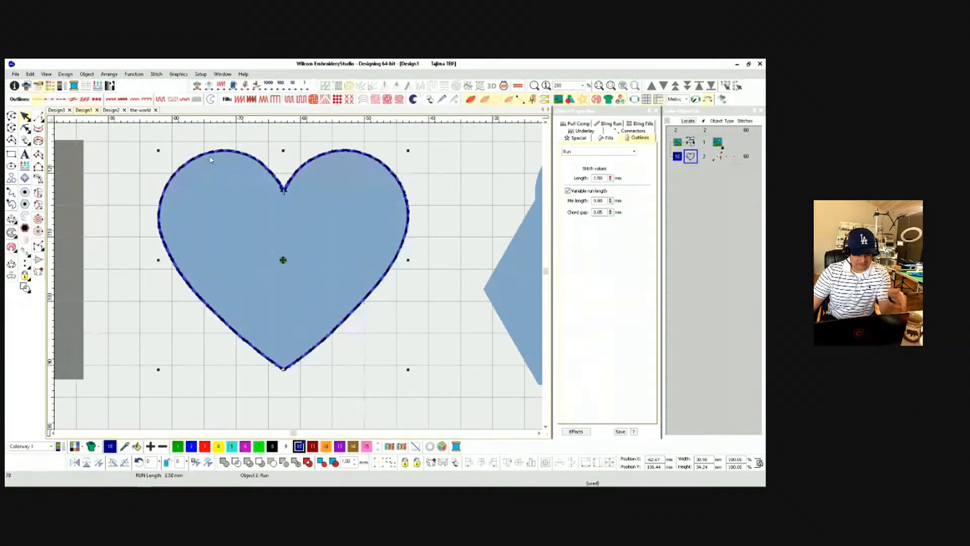
Create one Run-type Simple Offset of the heart outline with 3 mm spacing.
{"action": "left_click", "coordinate": [25, 192]}
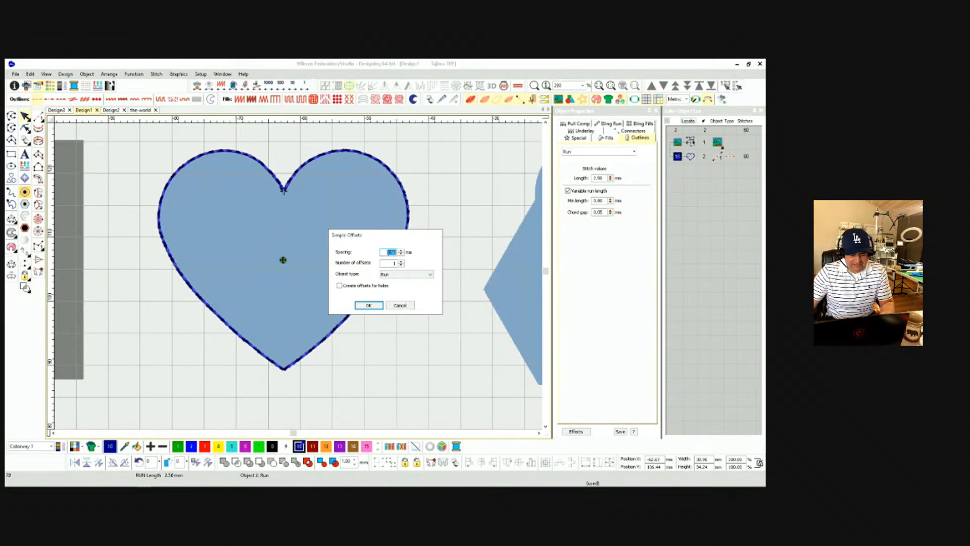
{"action": "left_click", "coordinate": [387, 252]}
{"action": "double_click", "coordinate": [386, 252]}
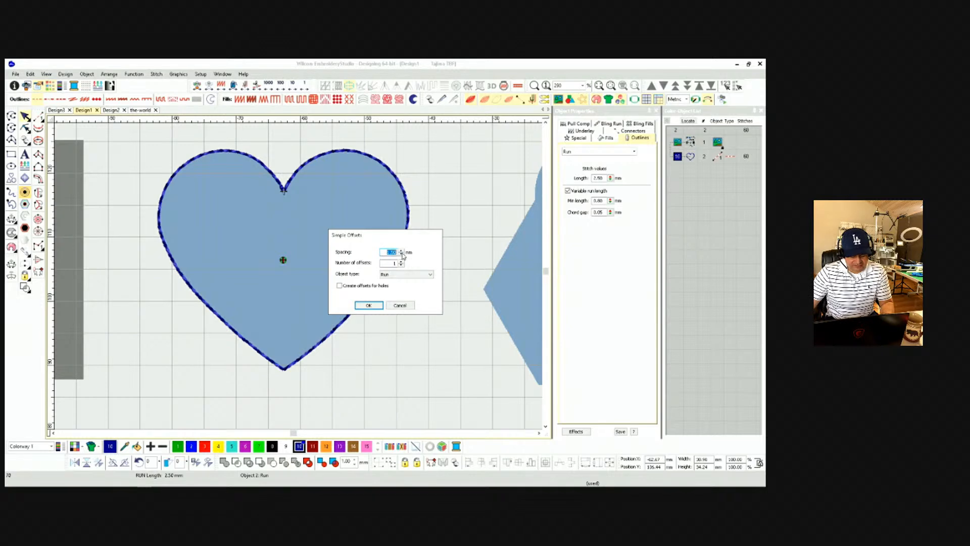
{"action": "type", "text": "3"}
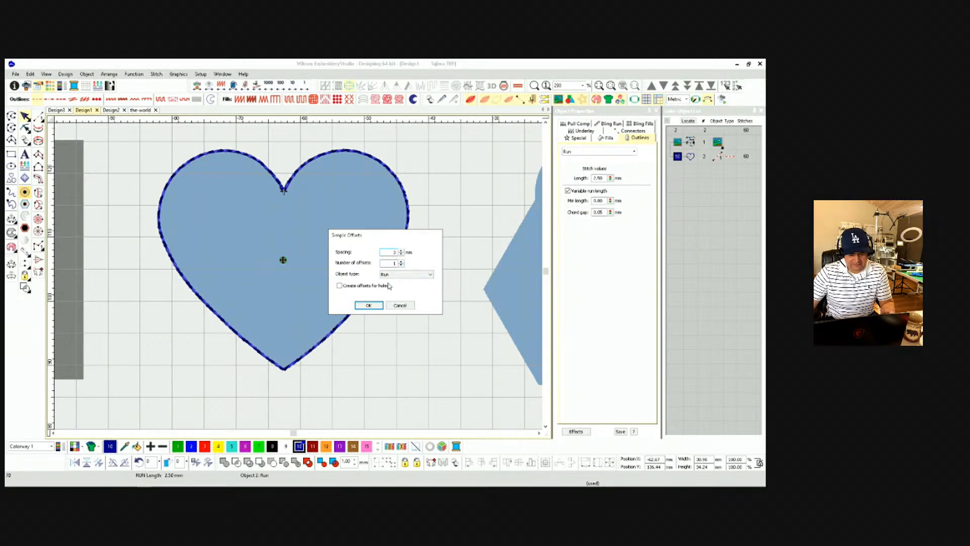
{"action": "left_click", "coordinate": [371, 305]}
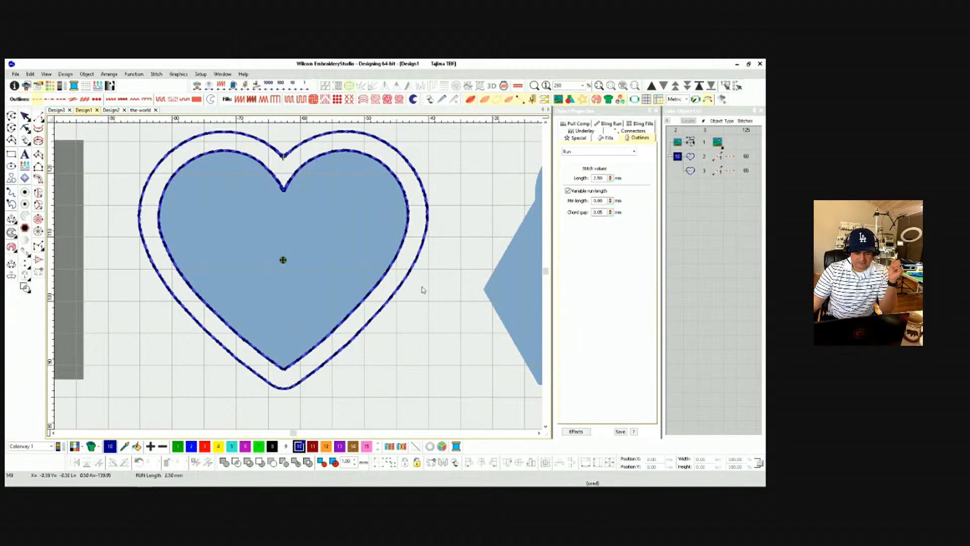
Recolour the outer offset heart to red colour 3.
{"action": "left_click", "coordinate": [204, 446]}
{"action": "left_click", "coordinate": [690, 170]}
{"action": "left_click", "coordinate": [207, 448]}
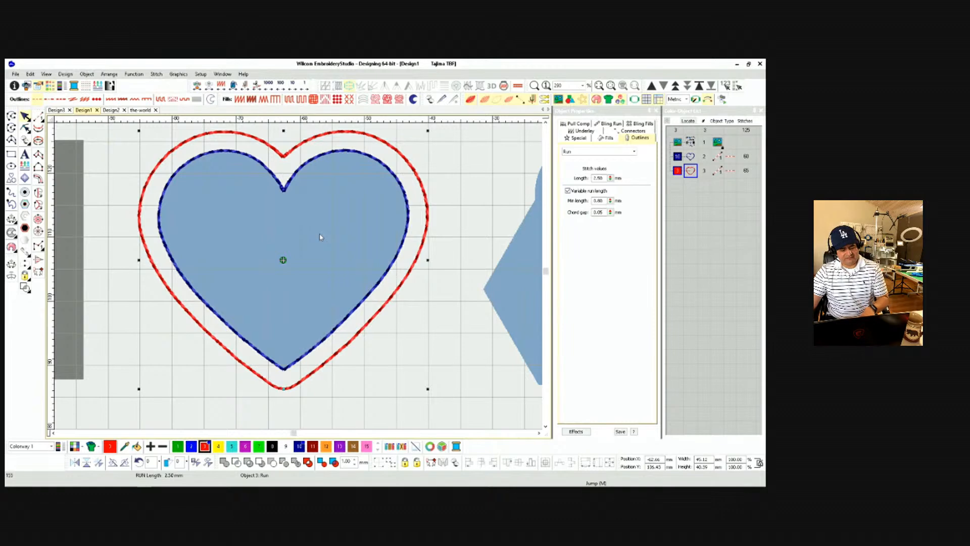
Undo the offset's colour change and delete the outer offset heart.
{"action": "key", "text": "ctrl+z"}
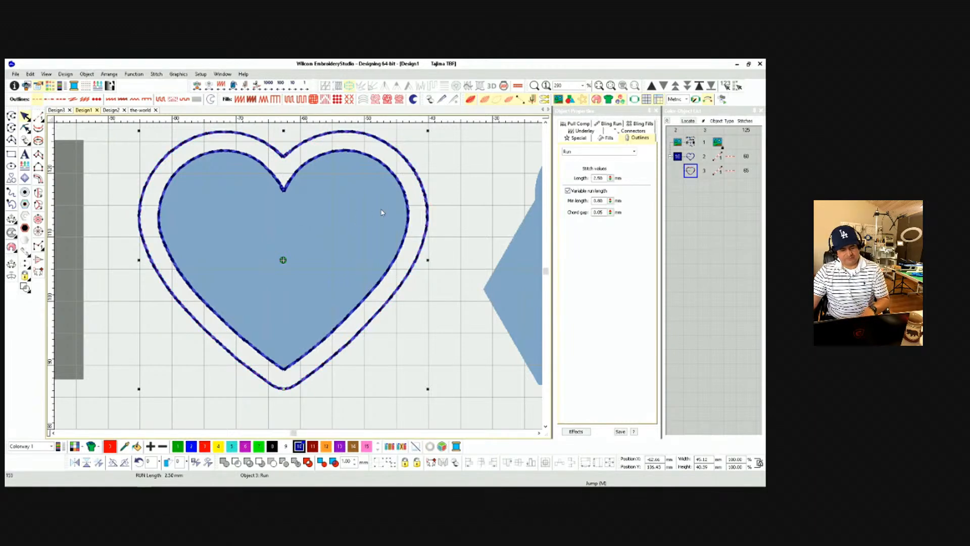
{"action": "key", "text": "Delete"}
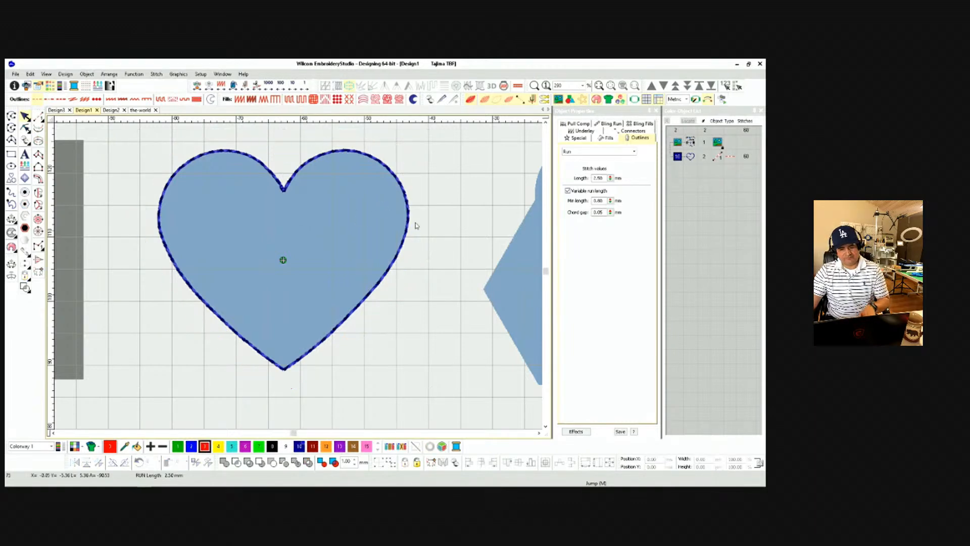
Create one red Run-type Simple Offset about 2 mm outside the dark blue heart outline.
{"action": "left_click", "coordinate": [675, 159]}
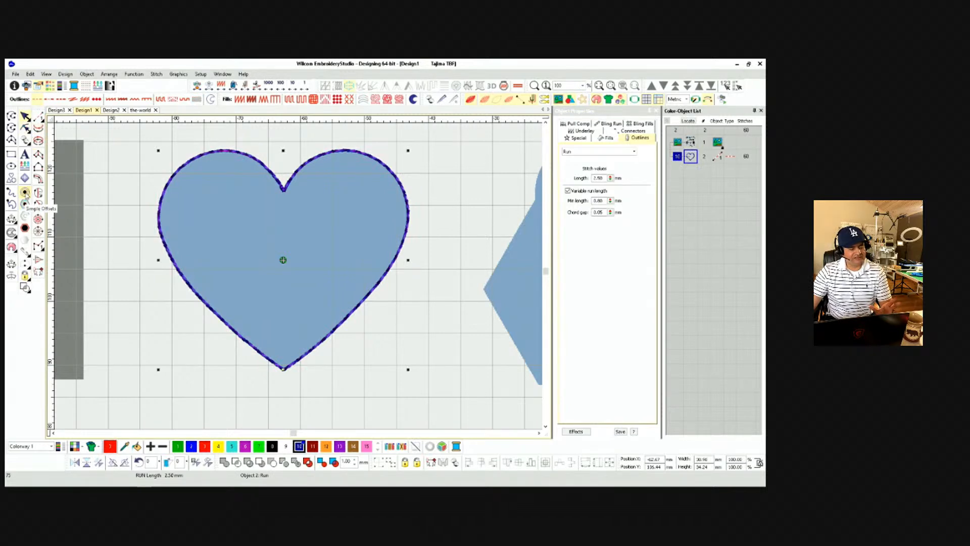
{"action": "left_click", "coordinate": [24, 193]}
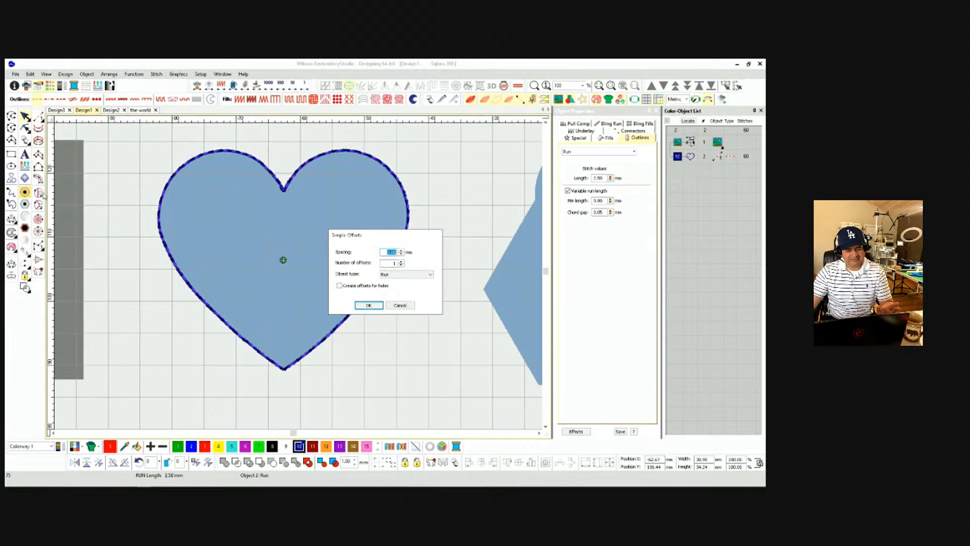
{"action": "left_click", "coordinate": [369, 305]}
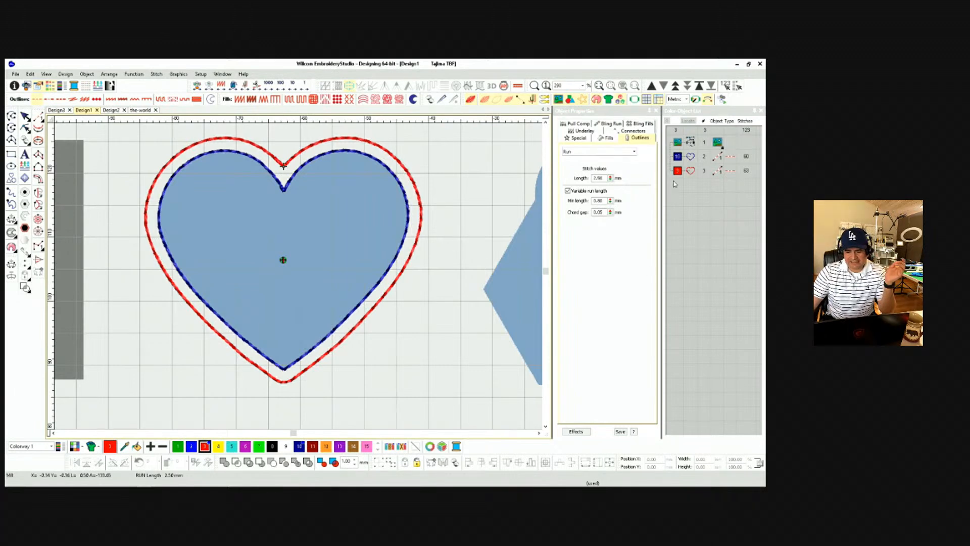
Hide the original dark blue heart outline so only the red offset outline is displayed.
{"action": "right_click", "coordinate": [681, 159]}
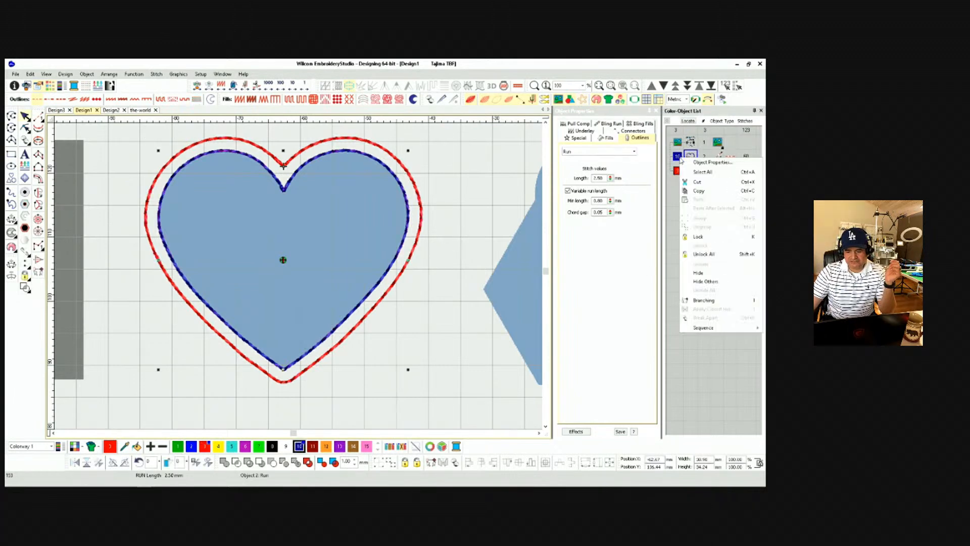
{"action": "left_click", "coordinate": [721, 275]}
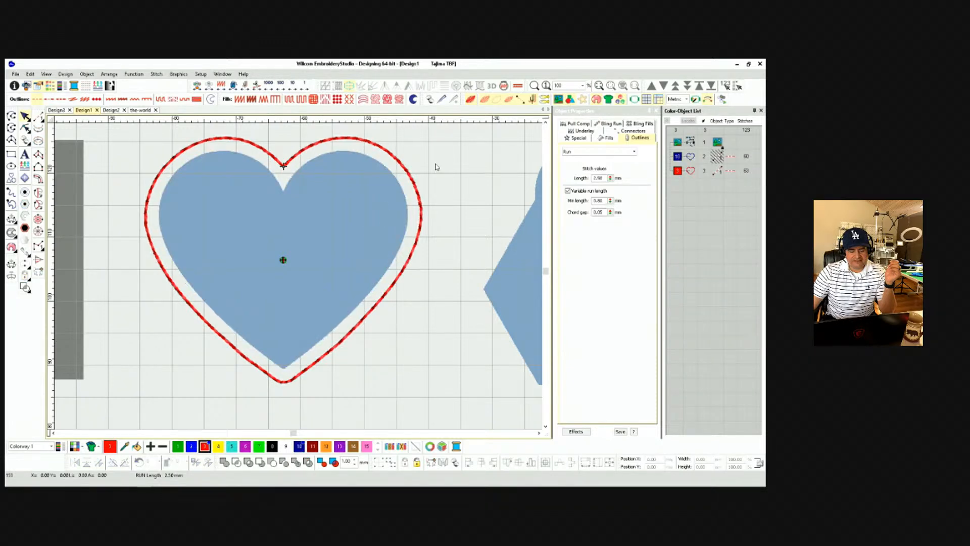
Select the red offset heart and convert it from a run outline to a Motif Fill.
{"action": "scroll", "coordinate": [298, 277], "scroll_direction": "down", "scroll_amount": 3}
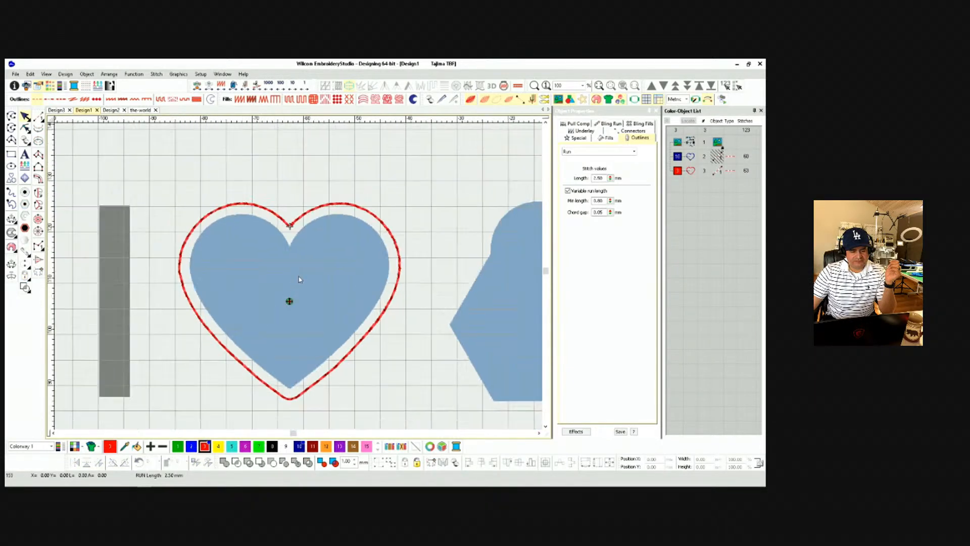
{"action": "scroll", "coordinate": [299, 277], "scroll_direction": "up", "scroll_amount": 2}
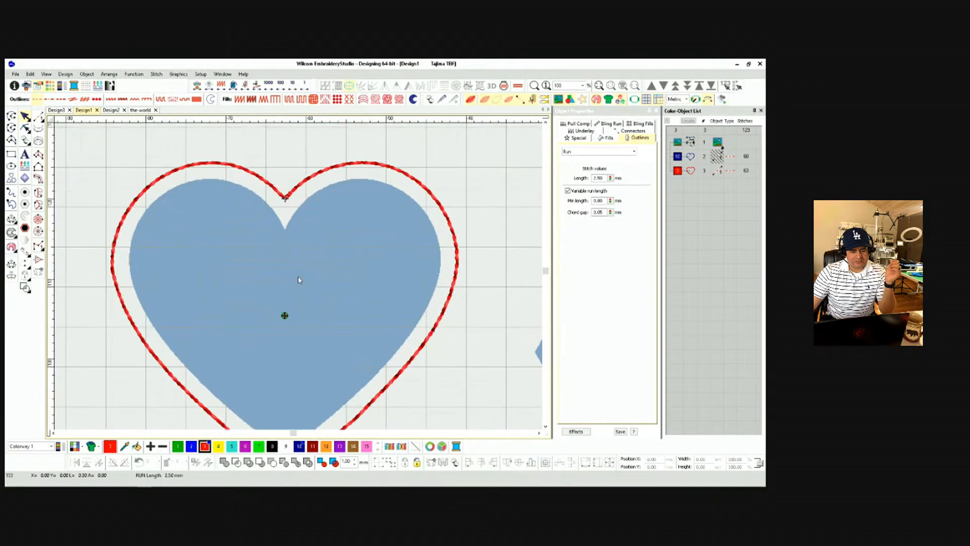
{"action": "left_click", "coordinate": [674, 173]}
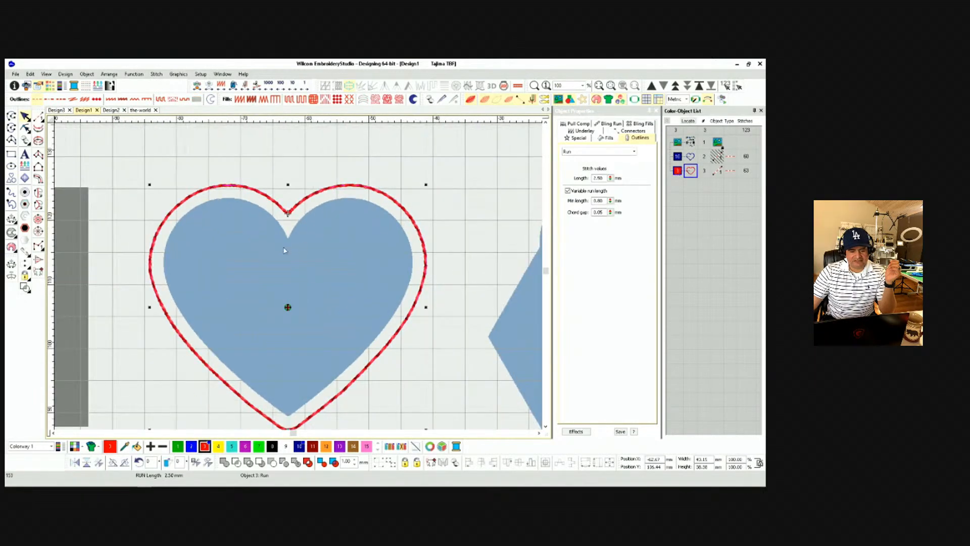
{"action": "scroll", "coordinate": [298, 277], "scroll_direction": "down", "scroll_amount": 1}
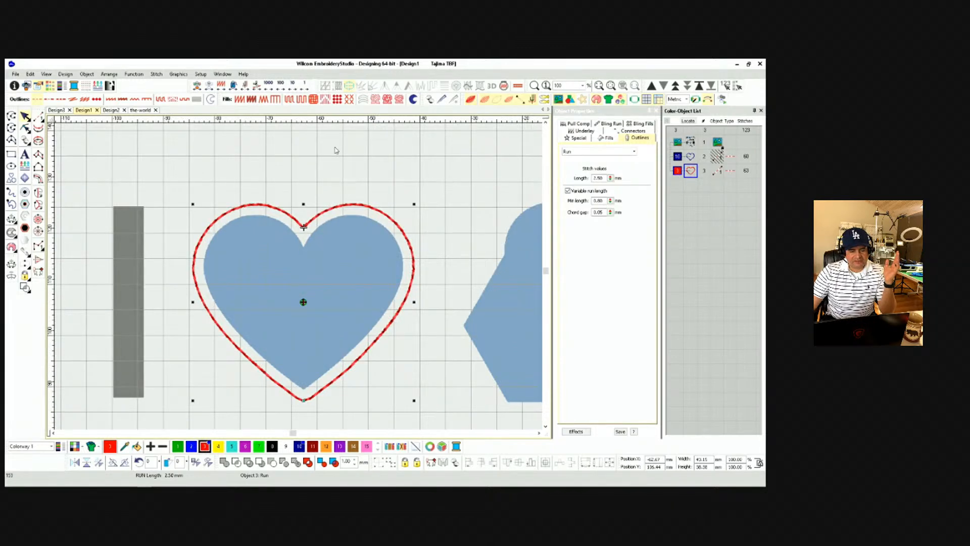
{"action": "left_click", "coordinate": [338, 100]}
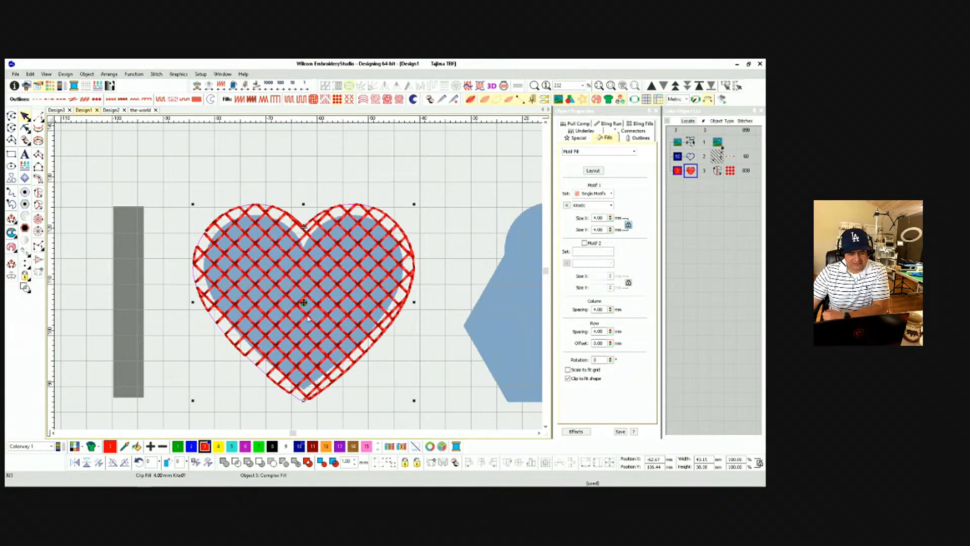
Change the red heart's first motif to Arrow01 from the Single Motifs set.
{"action": "scroll", "coordinate": [321, 302], "scroll_direction": "down", "scroll_amount": 1}
{"action": "scroll", "coordinate": [298, 275], "scroll_direction": "up", "scroll_amount": 3}
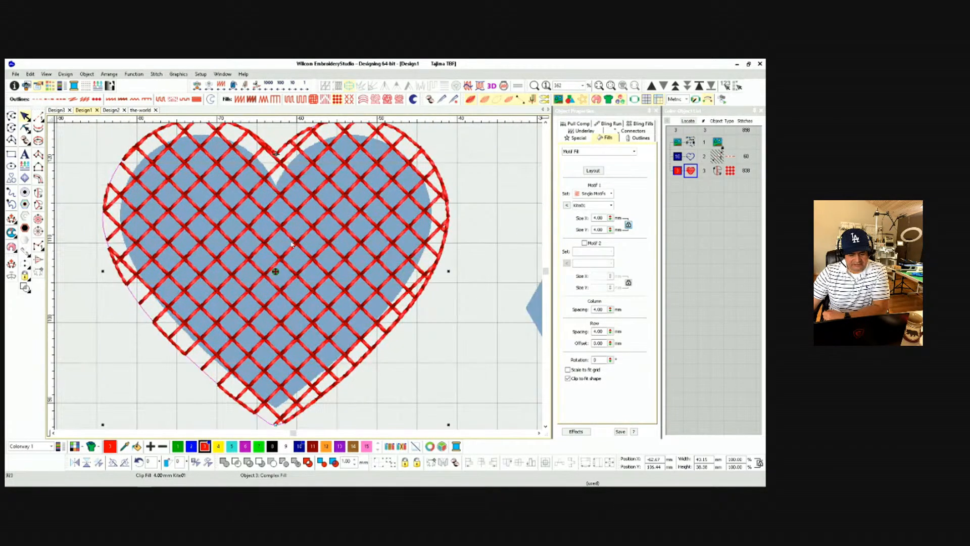
{"action": "scroll", "coordinate": [291, 234], "scroll_direction": "up", "scroll_amount": 1}
{"action": "scroll", "coordinate": [299, 278], "scroll_direction": "down", "scroll_amount": 2}
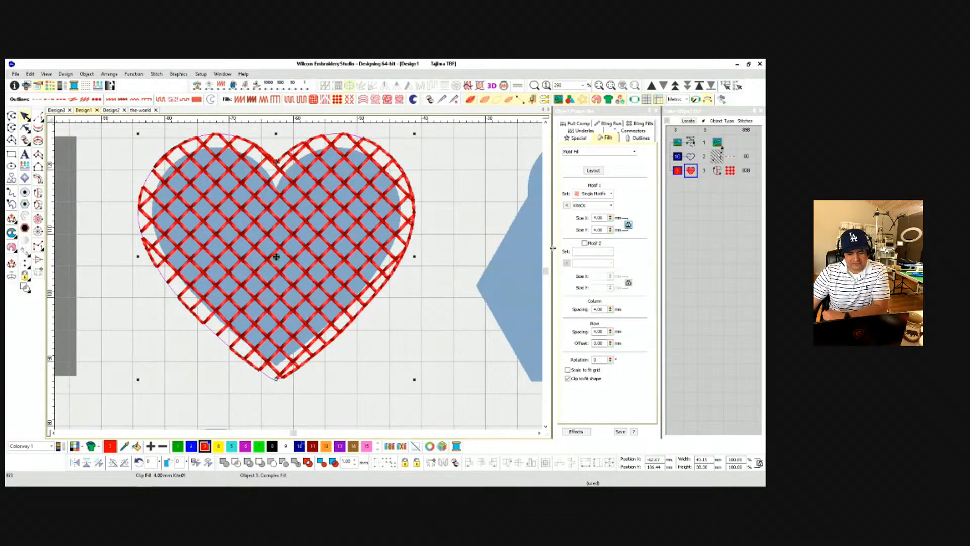
{"action": "left_click", "coordinate": [611, 205]}
{"action": "left_click_drag", "start_coordinate": [611, 275], "coordinate": [615, 223]}
{"action": "left_click", "coordinate": [589, 213]}
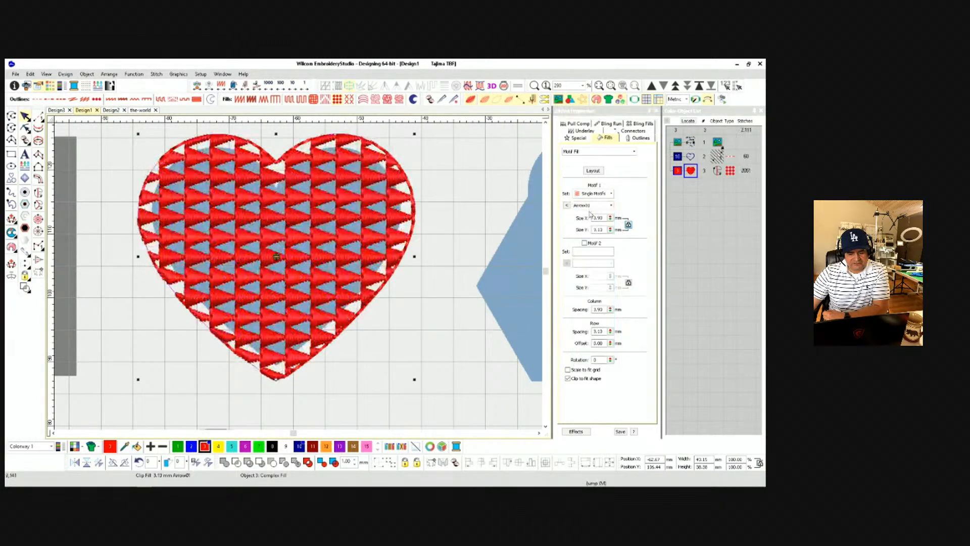
Try the remaining arrow patterns on the heart's motif fill, from Arrow02 through Arrow08.
{"action": "left_click", "coordinate": [590, 208]}
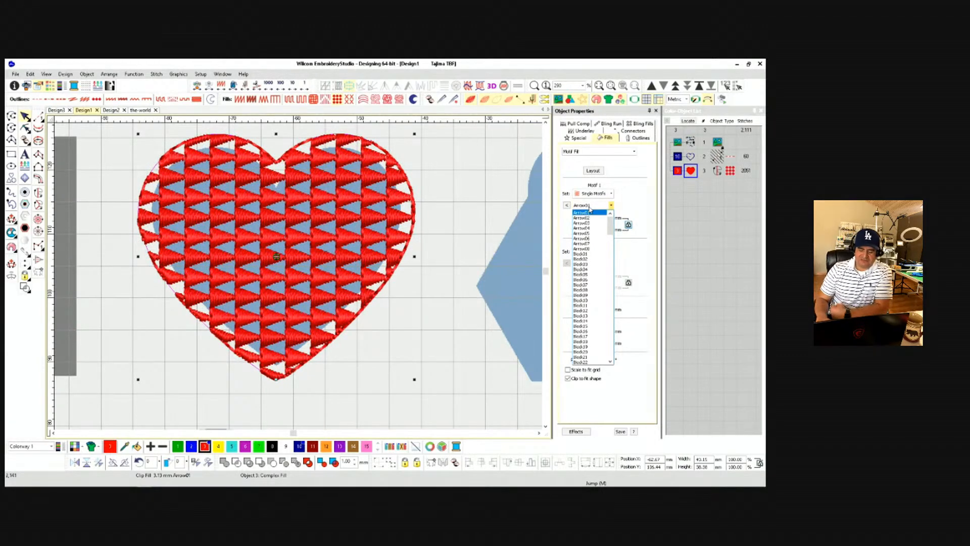
{"action": "key", "text": "Down"}
{"action": "key", "text": "Down"}
{"action": "key", "text": "Down"}
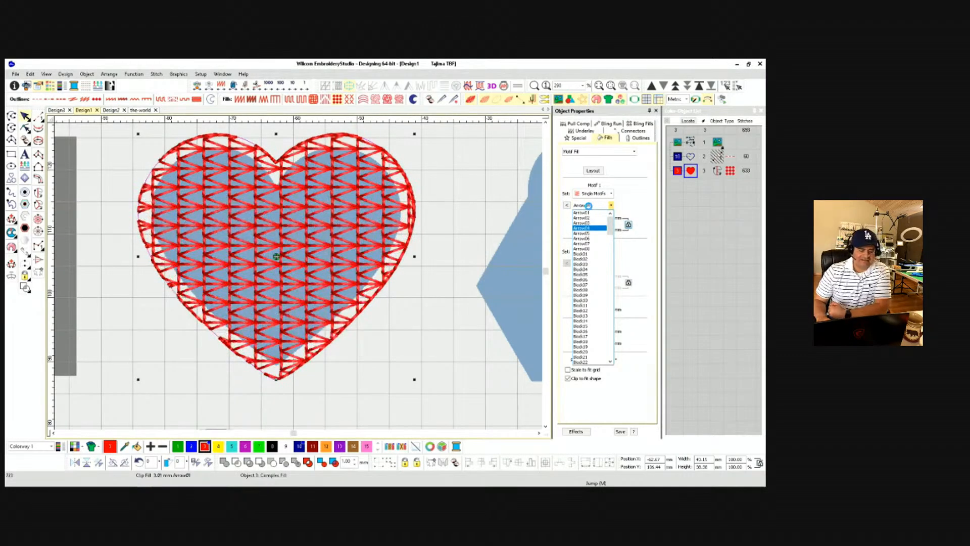
{"action": "key", "text": "Down"}
{"action": "key", "text": "Down"}
{"action": "key", "text": "Down"}
{"action": "key", "text": "Down"}
{"action": "key", "text": "Down"}
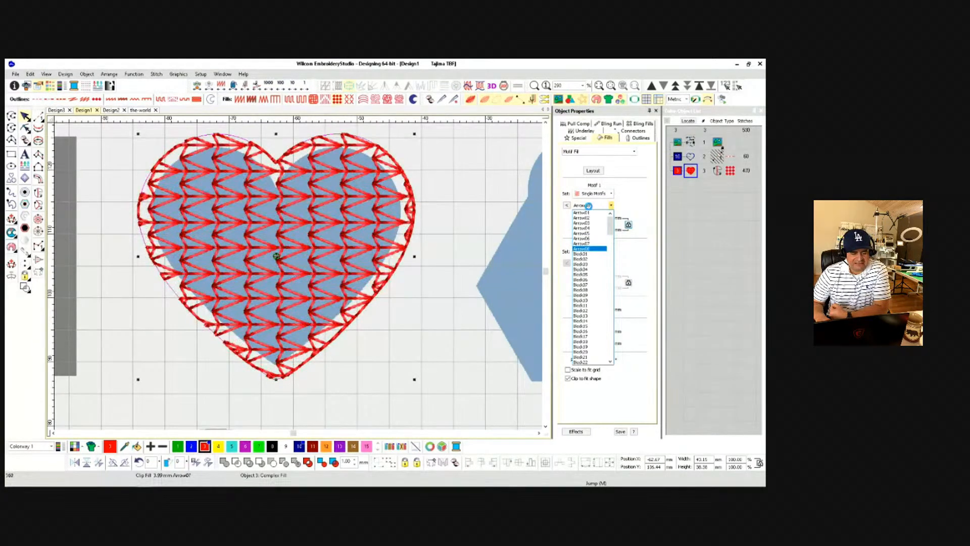
Try the block patterns on the heart's motif fill, from Block01 up to Block10.
{"action": "key", "text": "Down"}
{"action": "key", "text": "Down"}
{"action": "key", "text": "Up"}
{"action": "key", "text": "Down"}
{"action": "key", "text": "Down"}
{"action": "key", "text": "Down"}
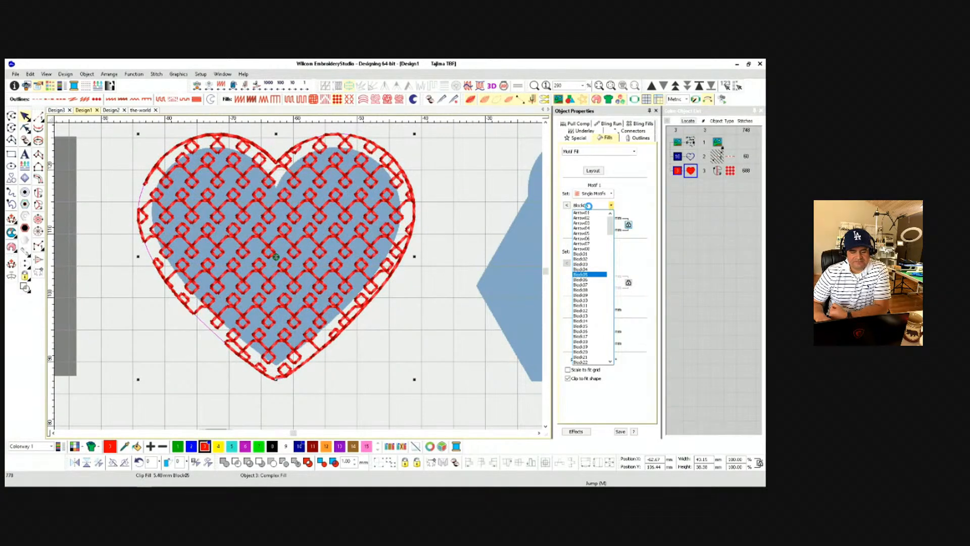
{"action": "key", "text": "Down"}
{"action": "key", "text": "Down"}
{"action": "key", "text": "Down"}
{"action": "key", "text": "Down"}
{"action": "key", "text": "Down"}
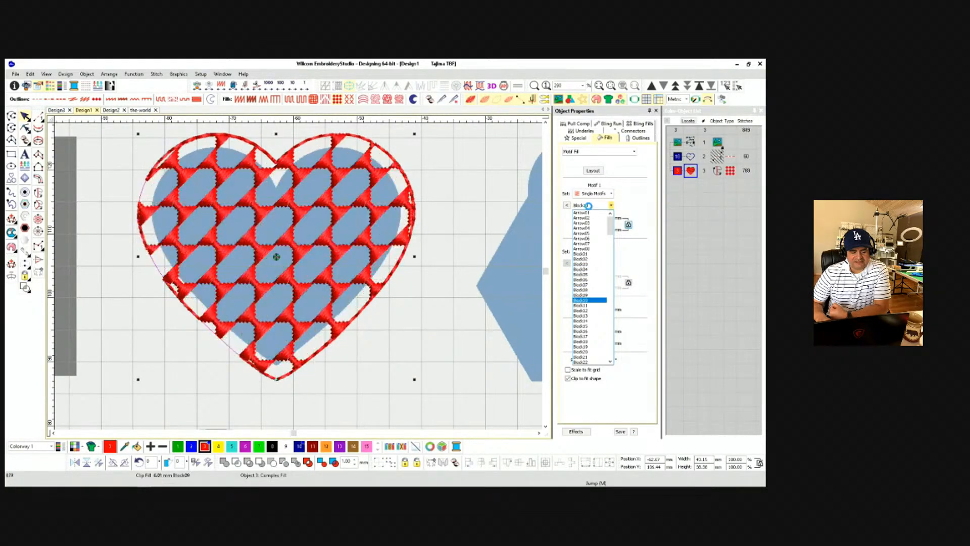
Continue trying block patterns on the heart's motif fill, from Block11 up to Block20.
{"action": "key", "text": "Down"}
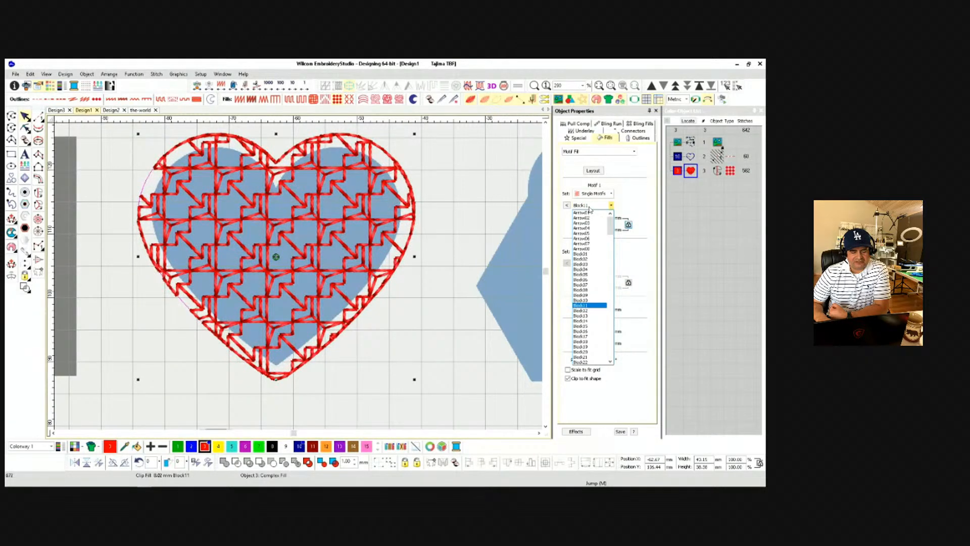
{"action": "key", "text": "Down"}
{"action": "key", "text": "Down"}
{"action": "key", "text": "Down"}
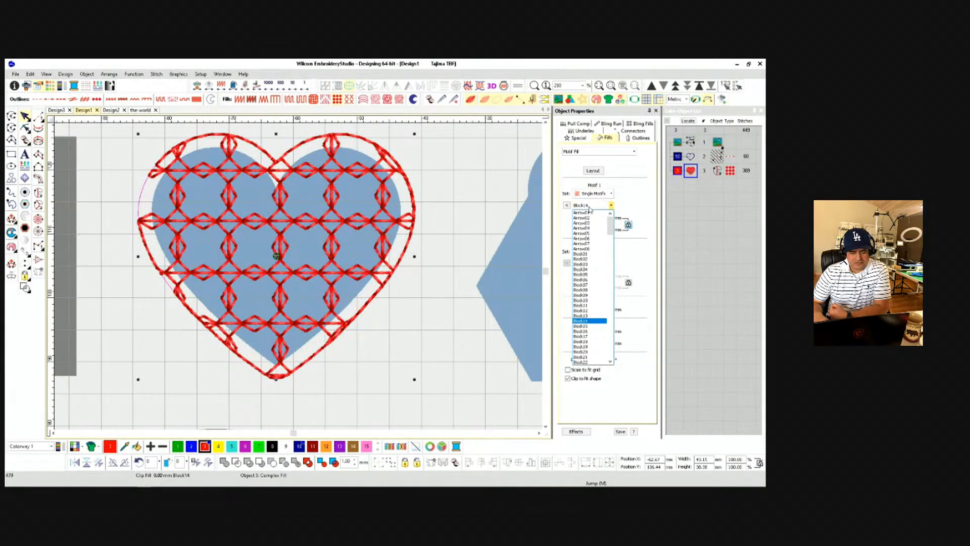
{"action": "key", "text": "Down"}
{"action": "key", "text": "Down"}
{"action": "key", "text": "Down"}
{"action": "key", "text": "Down"}
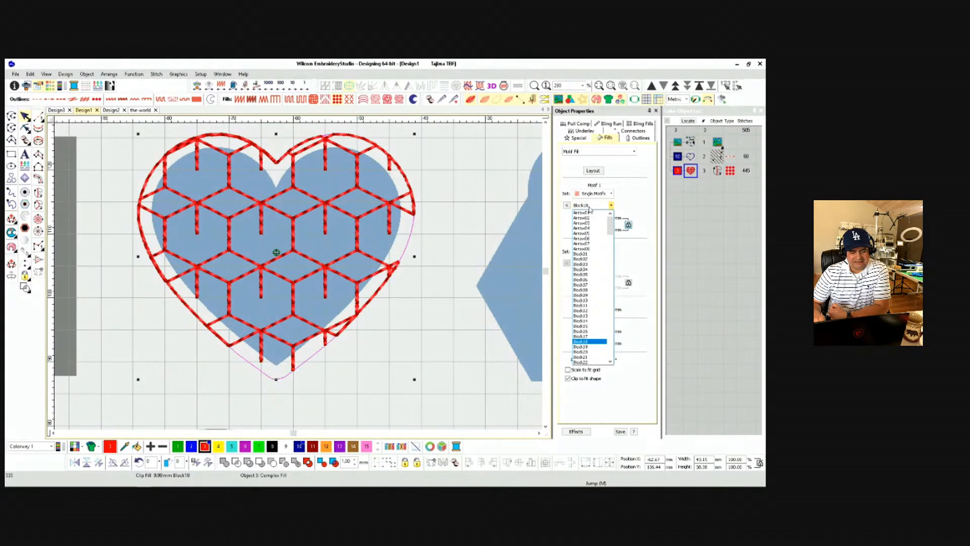
{"action": "key", "text": "Down"}
{"action": "key", "text": "Down"}
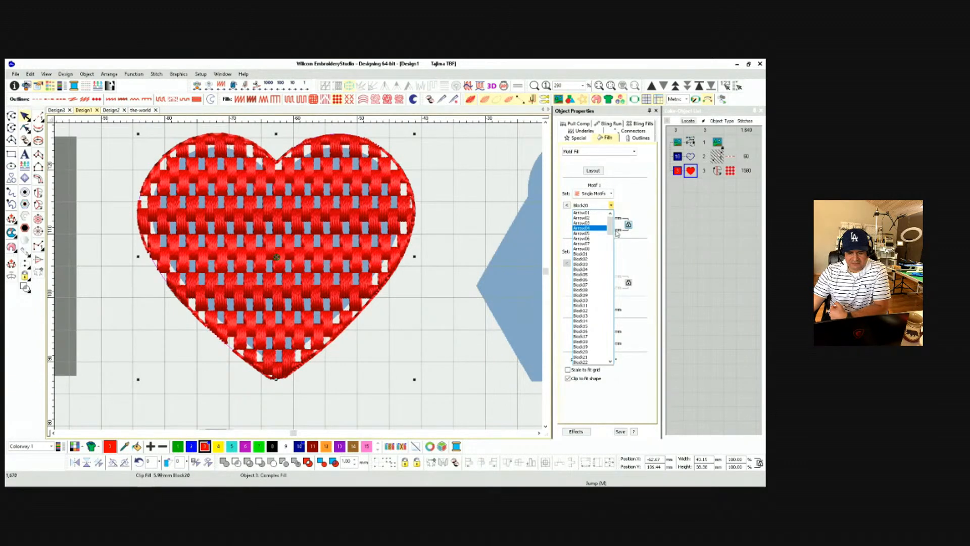
Return the heart's motif to Arrow01 and then change it to Arrow04.
{"action": "left_click", "coordinate": [595, 213]}
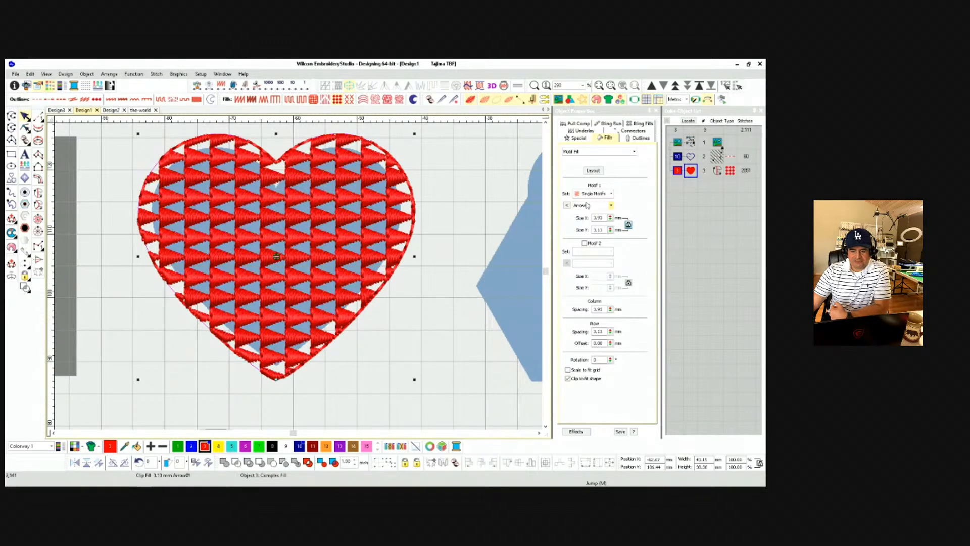
{"action": "left_click", "coordinate": [586, 204]}
{"action": "key", "text": "Down"}
{"action": "key", "text": "Down"}
{"action": "key", "text": "Down"}
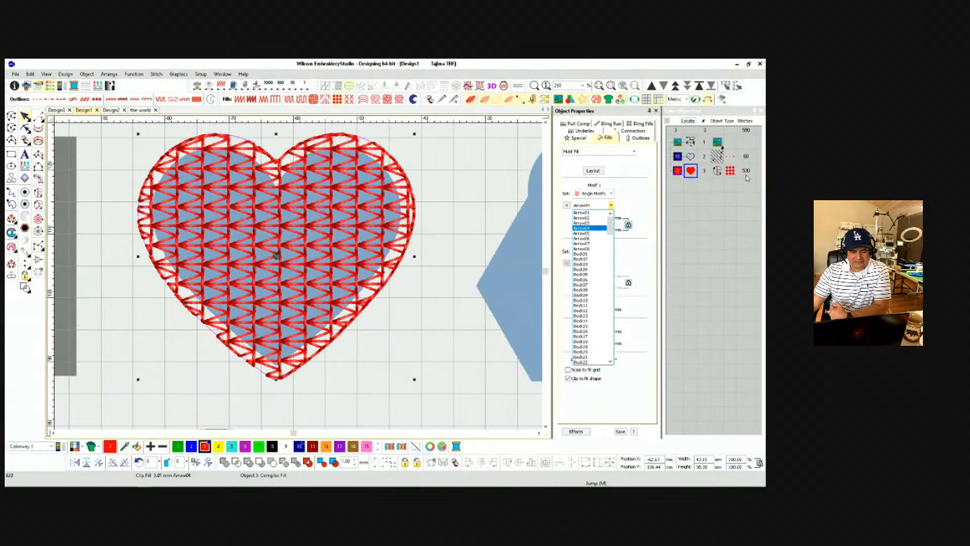
{"action": "key", "text": "Up"}
{"action": "key", "text": "Up"}
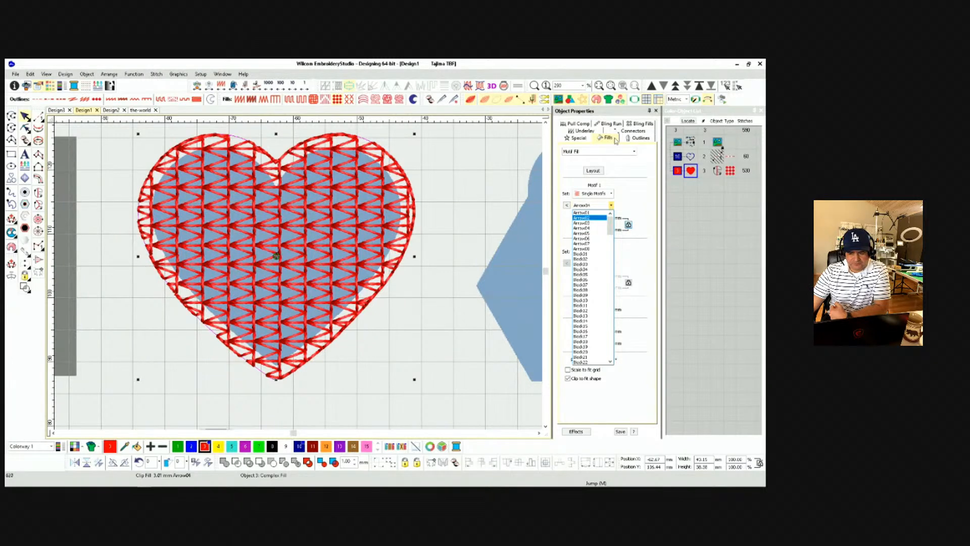
Switch the measurement units from Metric to U.S.
{"action": "left_click", "coordinate": [687, 101]}
{"action": "left_click", "coordinate": [686, 99]}
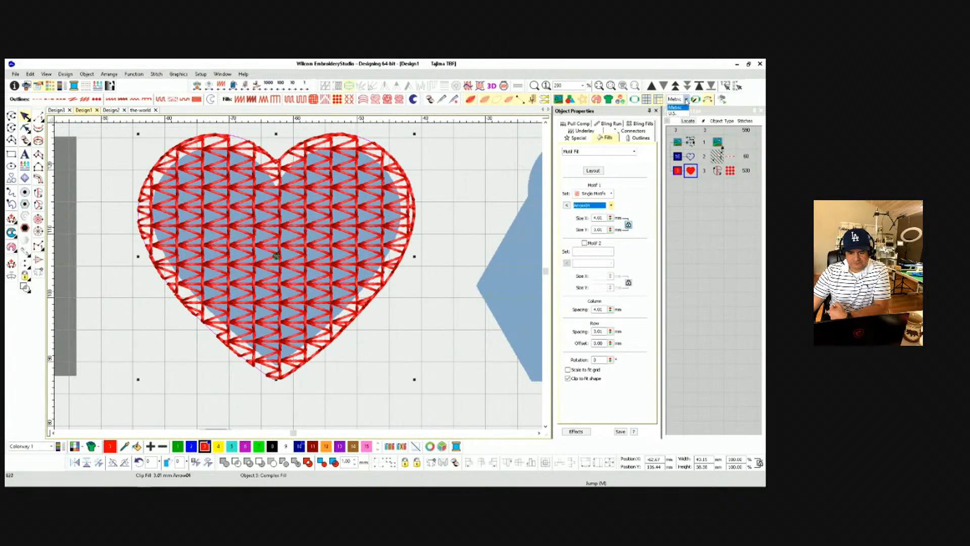
{"action": "left_click", "coordinate": [674, 112]}
{"action": "left_click", "coordinate": [476, 224]}
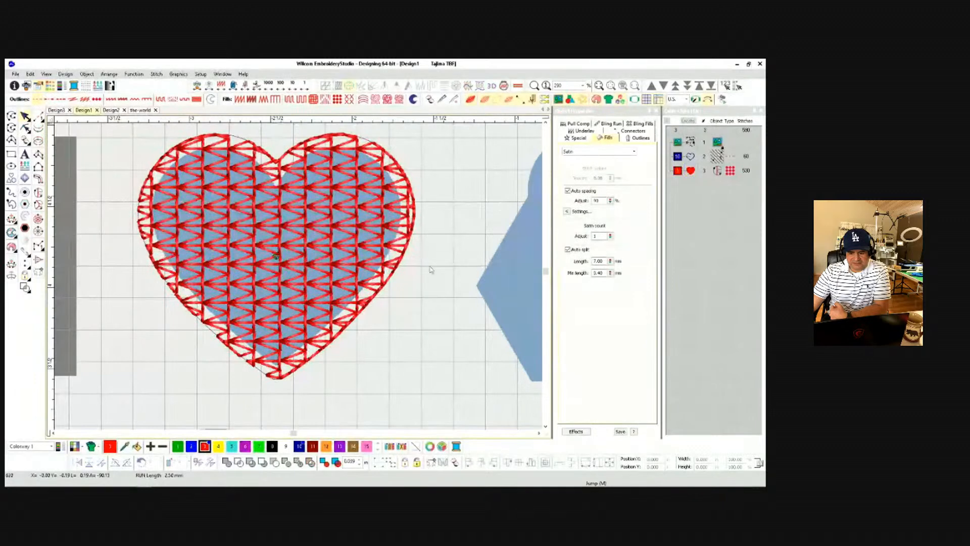
Reselect the red motif-filled heart and scale it proportionally to a height of 2 in.
{"action": "left_click", "coordinate": [693, 172]}
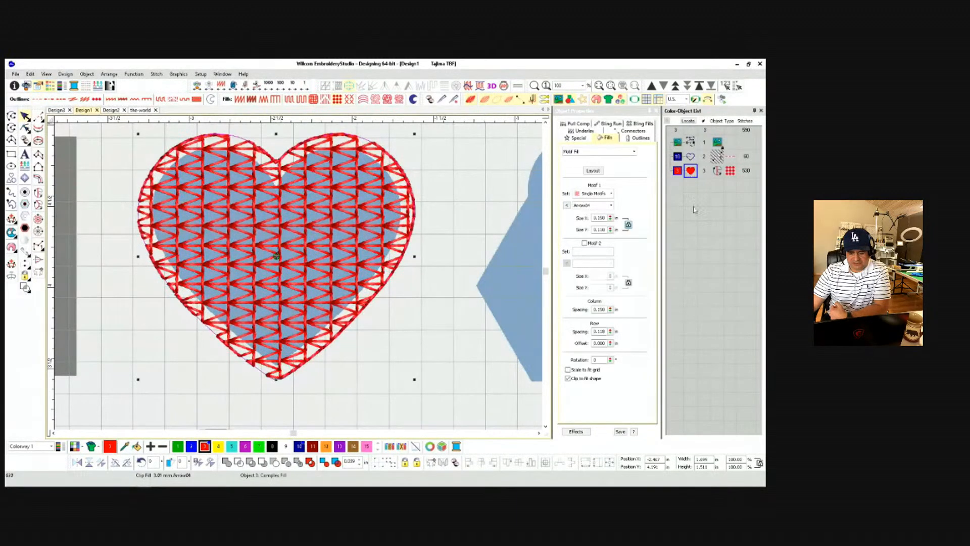
{"action": "double_click", "coordinate": [709, 467]}
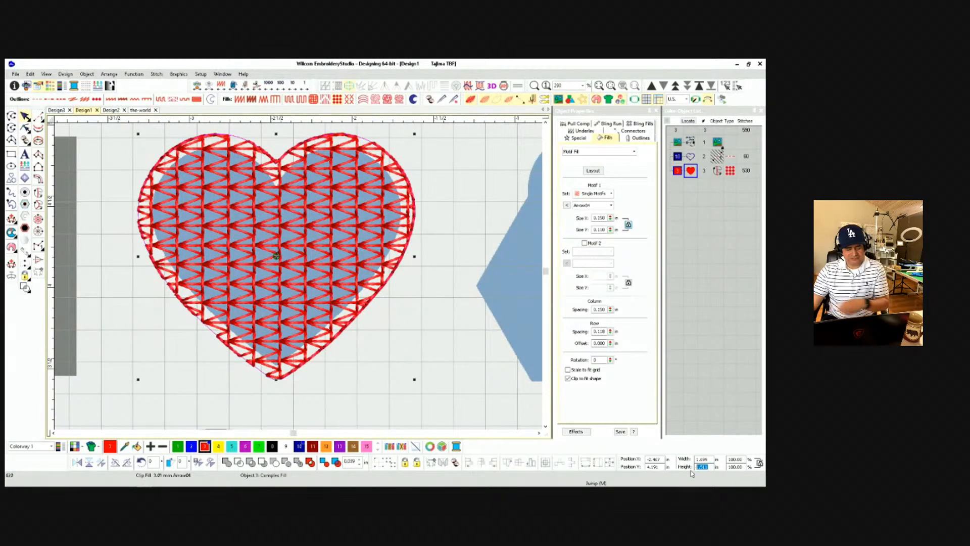
{"action": "type", "text": "2"}
{"action": "key", "text": "Return"}
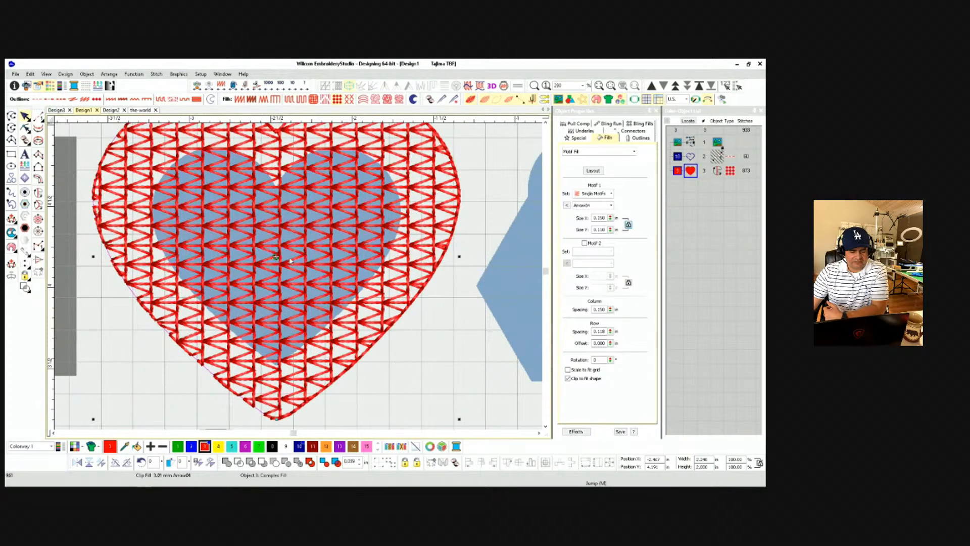
{"action": "scroll", "coordinate": [297, 279], "scroll_direction": "down", "scroll_amount": 1}
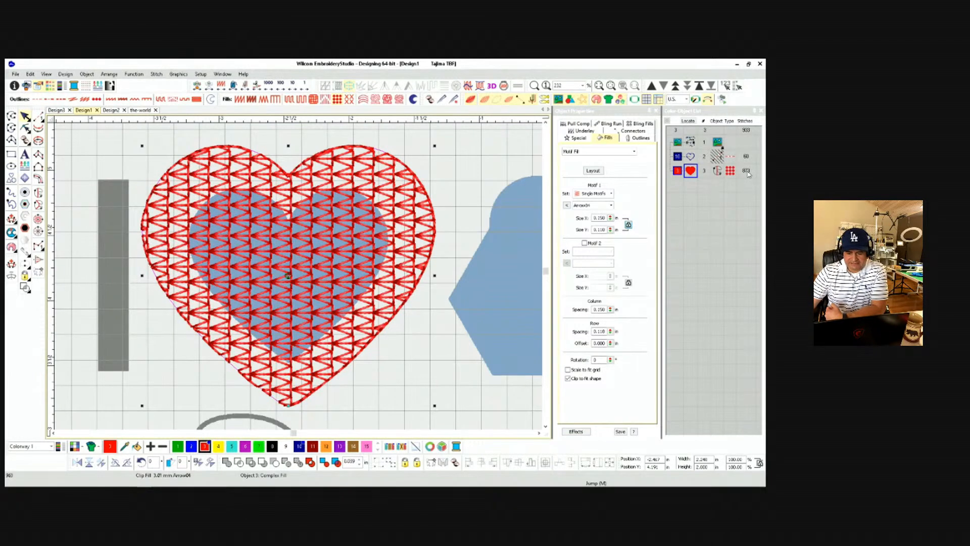
Change the enlarged heart's motif to Kite01.
{"action": "left_click", "coordinate": [593, 206]}
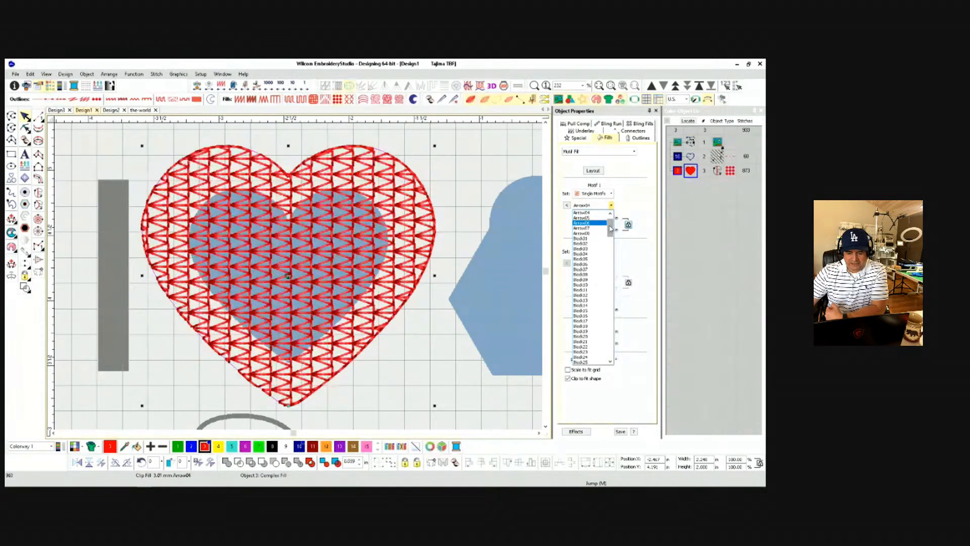
{"action": "scroll", "coordinate": [610, 229], "scroll_direction": "down", "scroll_amount": 1}
{"action": "scroll", "coordinate": [594, 291], "scroll_direction": "down", "scroll_amount": 10}
{"action": "scroll", "coordinate": [594, 291], "scroll_direction": "down", "scroll_amount": 7}
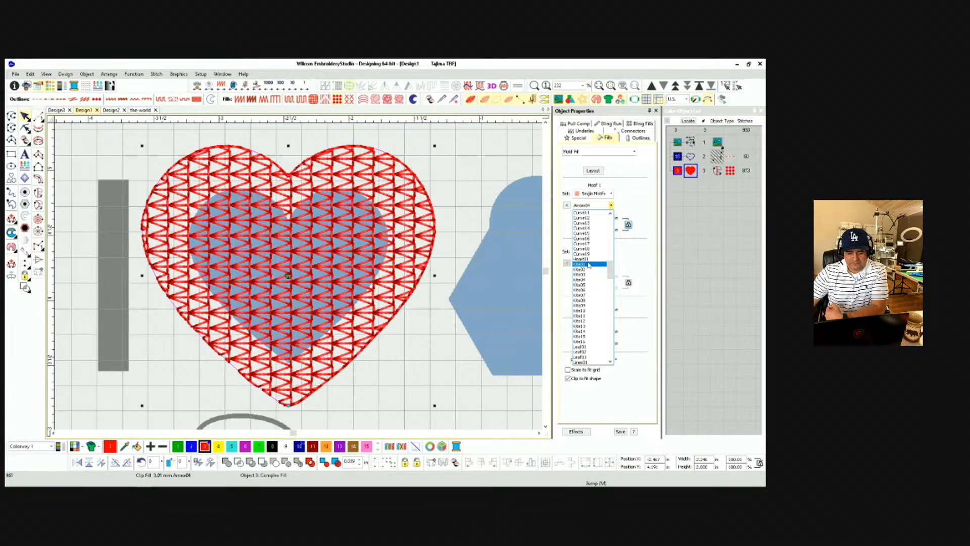
{"action": "left_click", "coordinate": [589, 264]}
Change the red heart's motif to Kite02.
{"action": "left_click", "coordinate": [590, 206]}
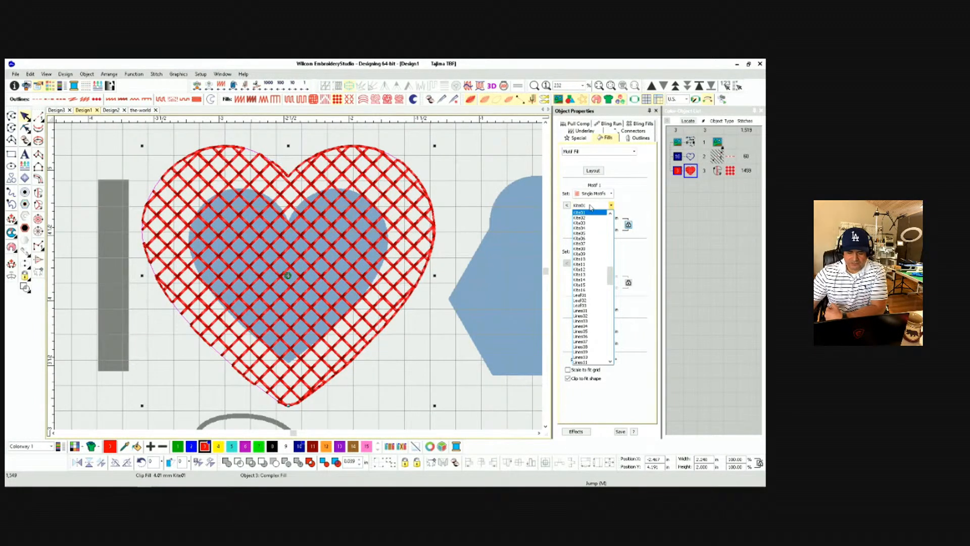
{"action": "left_click", "coordinate": [590, 206]}
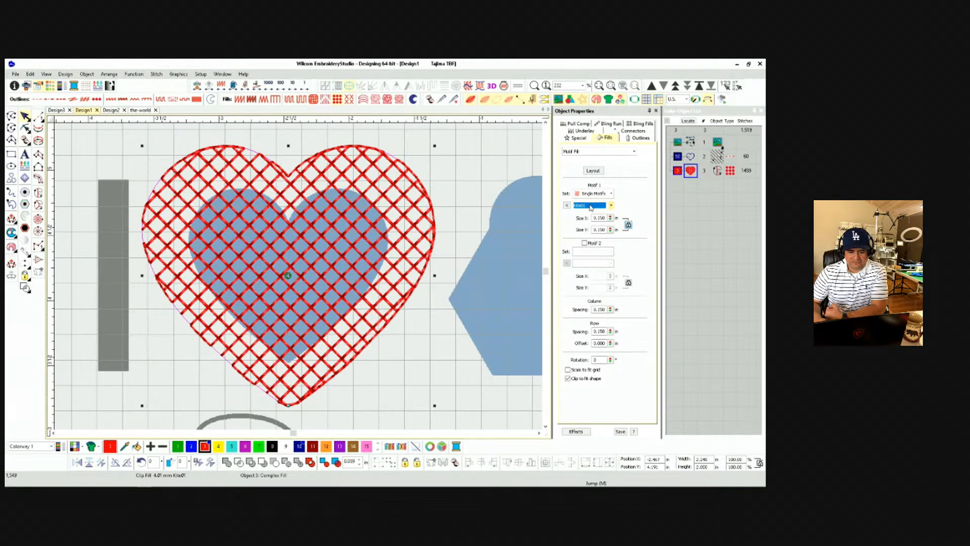
{"action": "key", "text": "Down"}
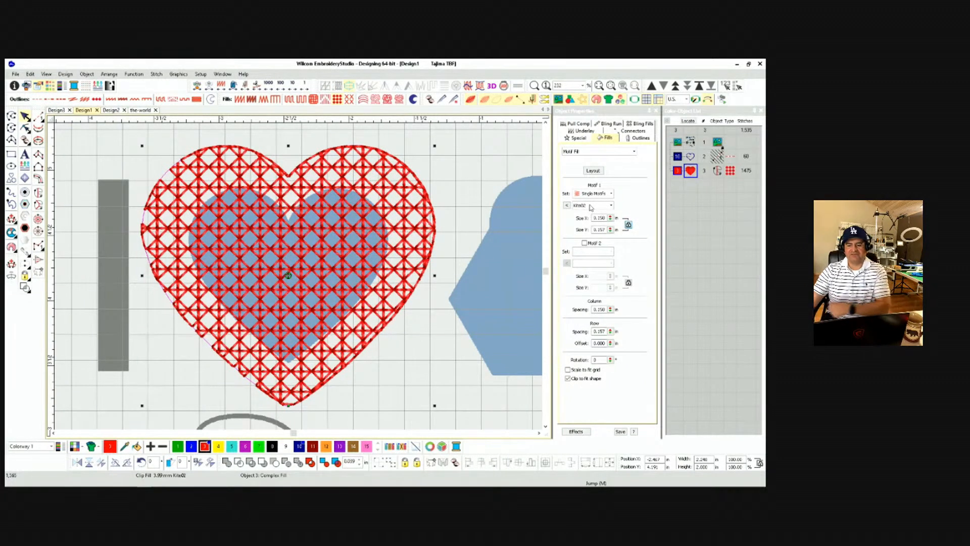
Step the heart's motif through the Kite patterns from Kite03 onward and settle on Kite12.
{"action": "left_click", "coordinate": [593, 205]}
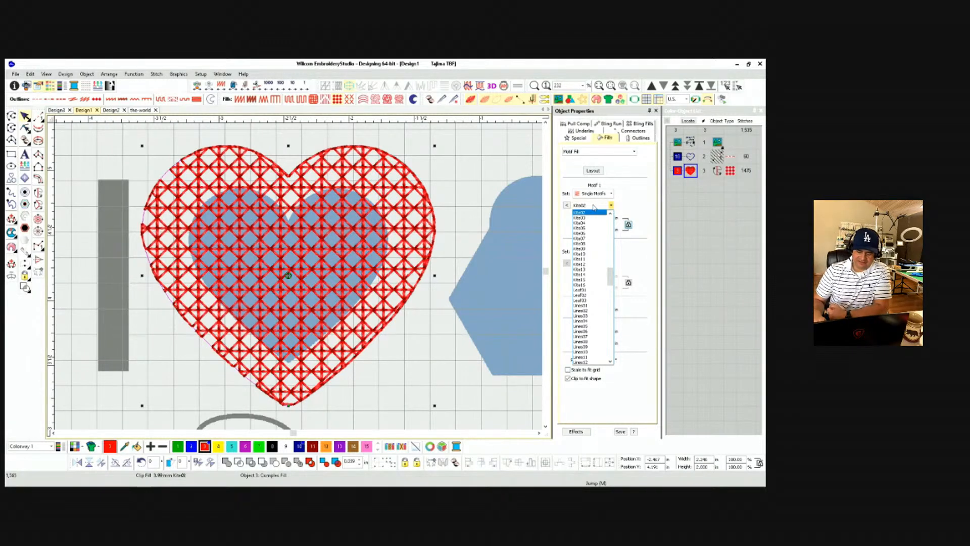
{"action": "key", "text": "Down"}
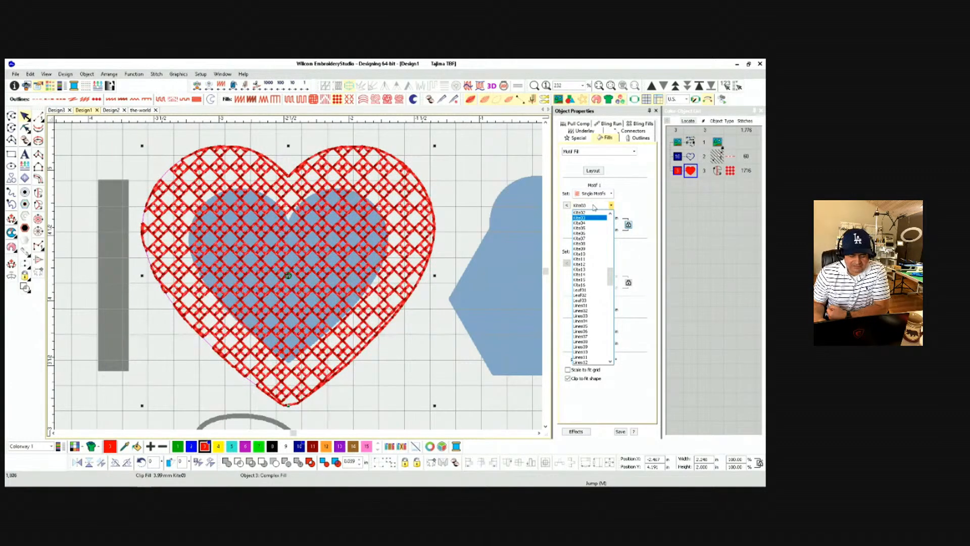
{"action": "key", "text": "Down"}
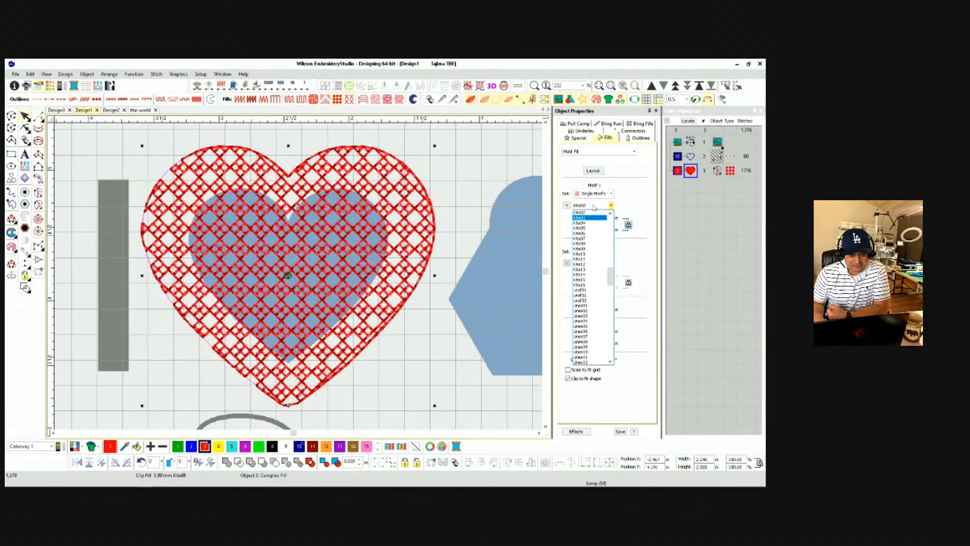
{"action": "key", "text": "Down"}
{"action": "key", "text": "Down"}
{"action": "key", "text": "Down"}
{"action": "key", "text": "Down"}
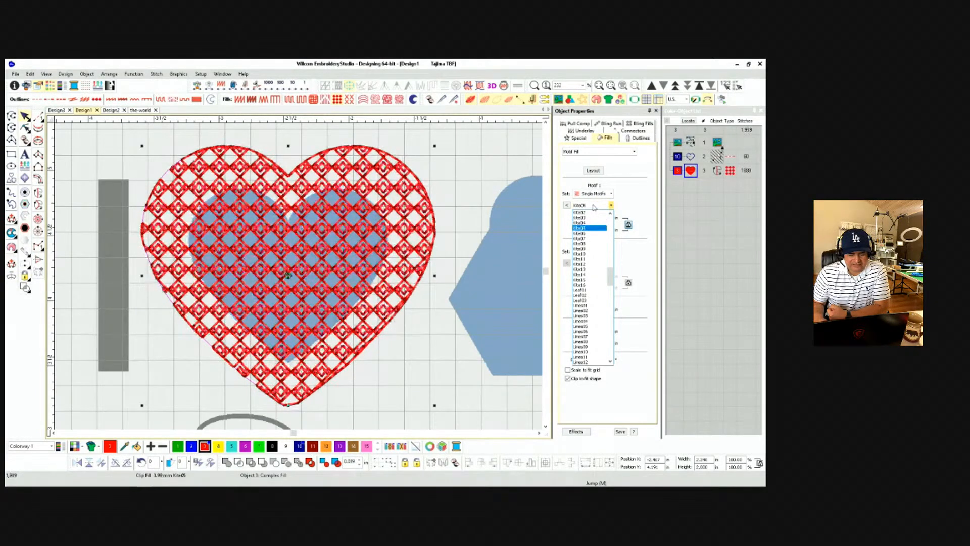
{"action": "key", "text": "Down"}
{"action": "key", "text": "Down"}
{"action": "key", "text": "Down"}
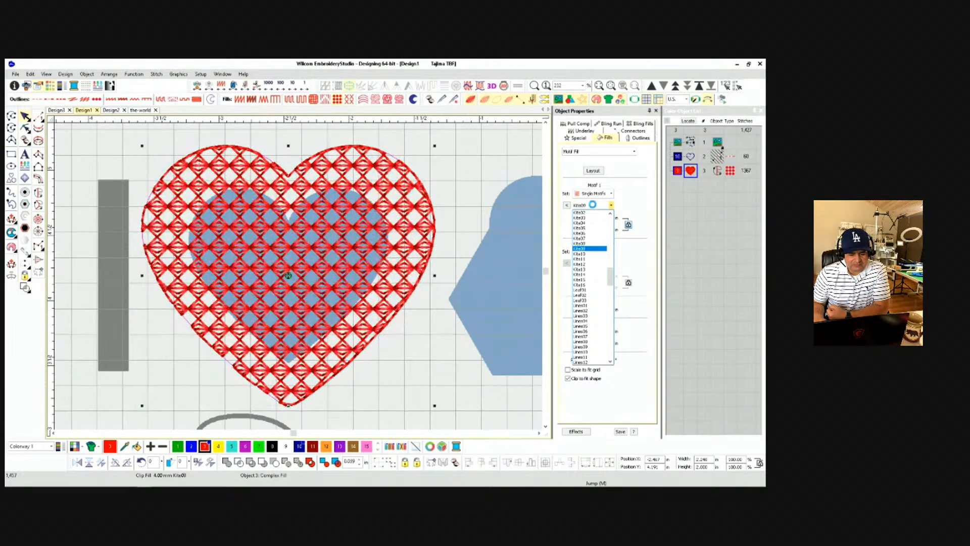
{"action": "key", "text": "Down"}
{"action": "key", "text": "Down"}
{"action": "key", "text": "Up"}
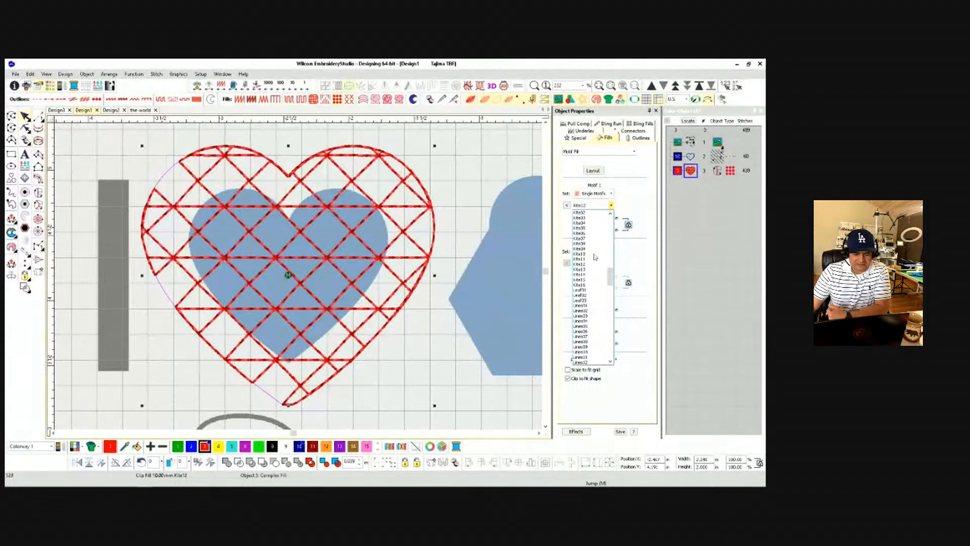
{"action": "left_click", "coordinate": [584, 265]}
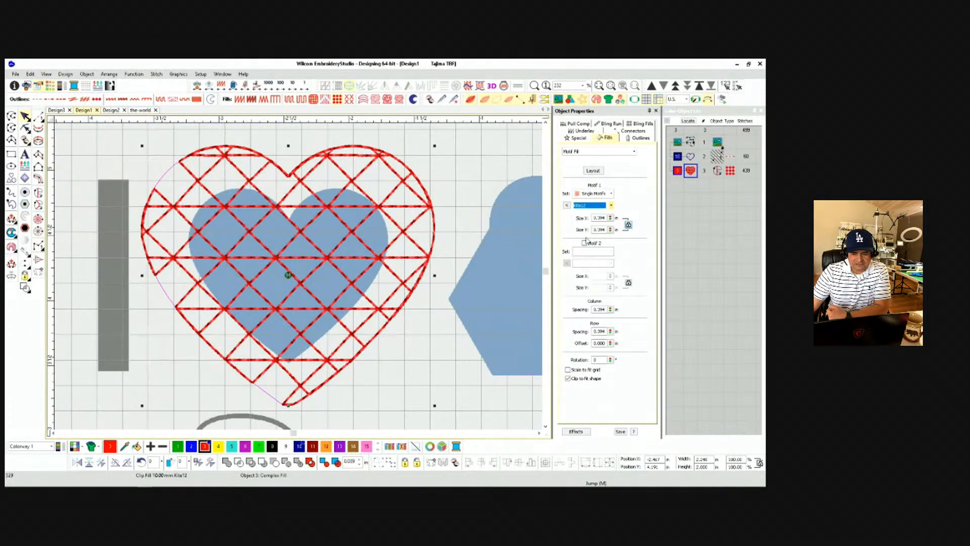
Switch the measurement units to Metric and set the heart's Kite12 motif size to 4 mm.
{"action": "left_click", "coordinate": [686, 99]}
{"action": "left_click", "coordinate": [675, 107]}
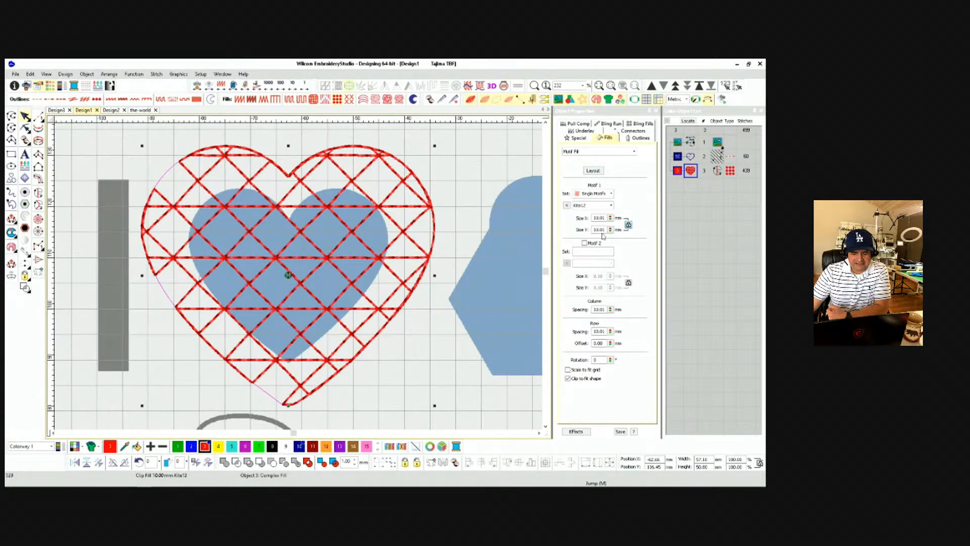
{"action": "left_click_drag", "start_coordinate": [605, 218], "coordinate": [591, 220]}
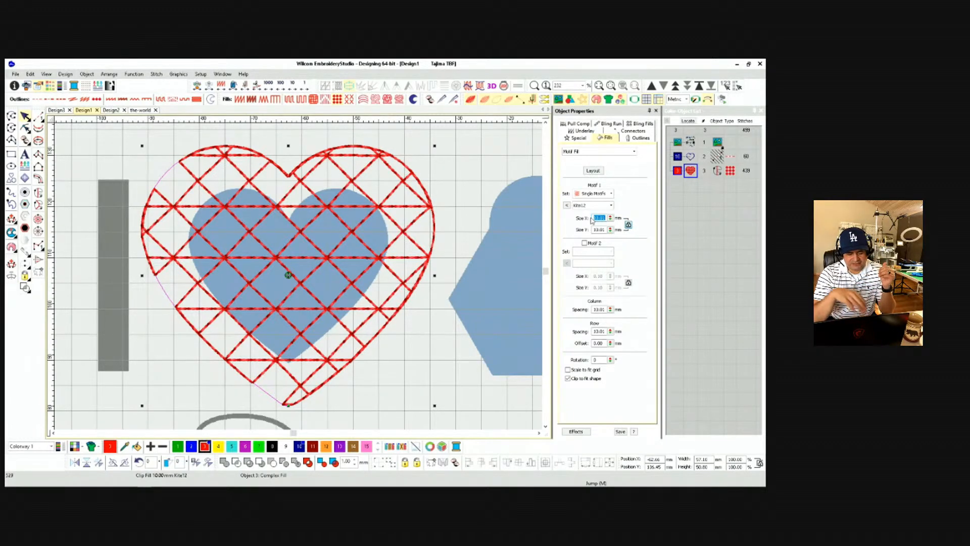
{"action": "type", "text": "4"}
{"action": "key", "text": "Return"}
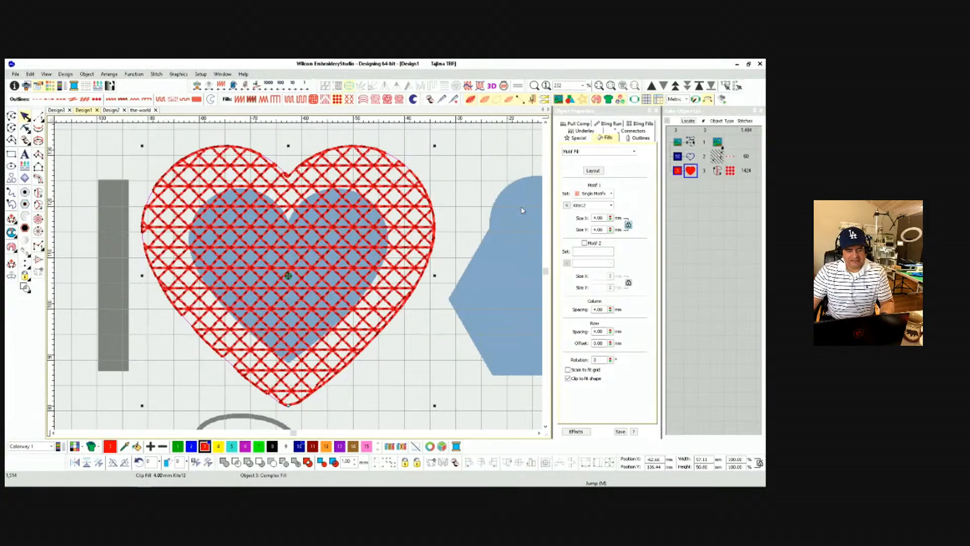
Turn off the realistic stitch view and measure the motif's repeat width and the individual stitch lengths between needle points along its diagonals.
{"action": "scroll", "coordinate": [285, 242], "scroll_direction": "up", "scroll_amount": 3}
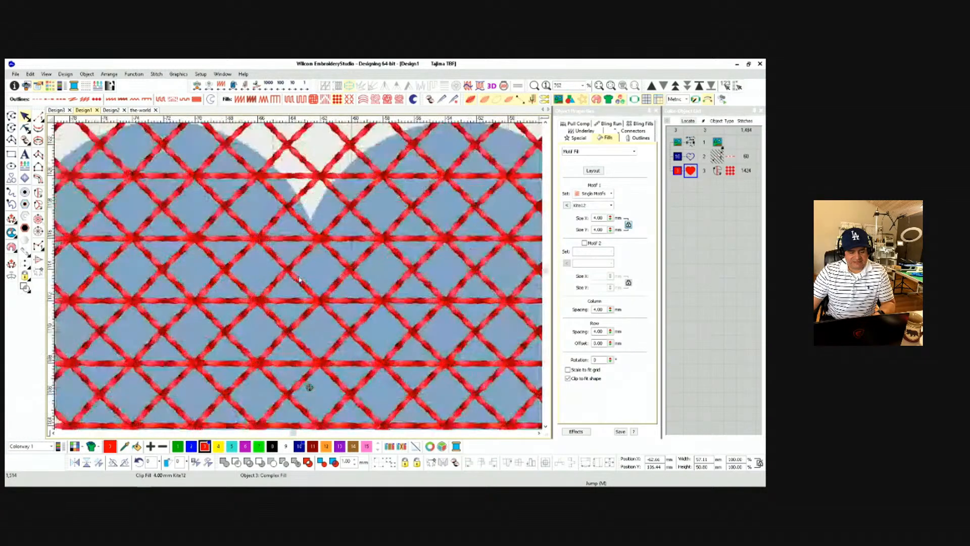
{"action": "key", "text": "t"}
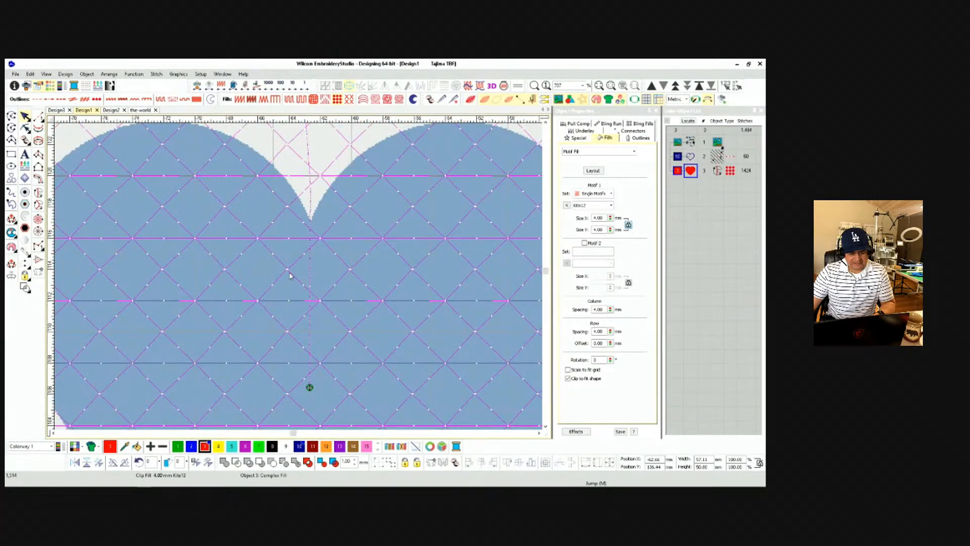
{"action": "scroll", "coordinate": [299, 277], "scroll_direction": "up", "scroll_amount": 2}
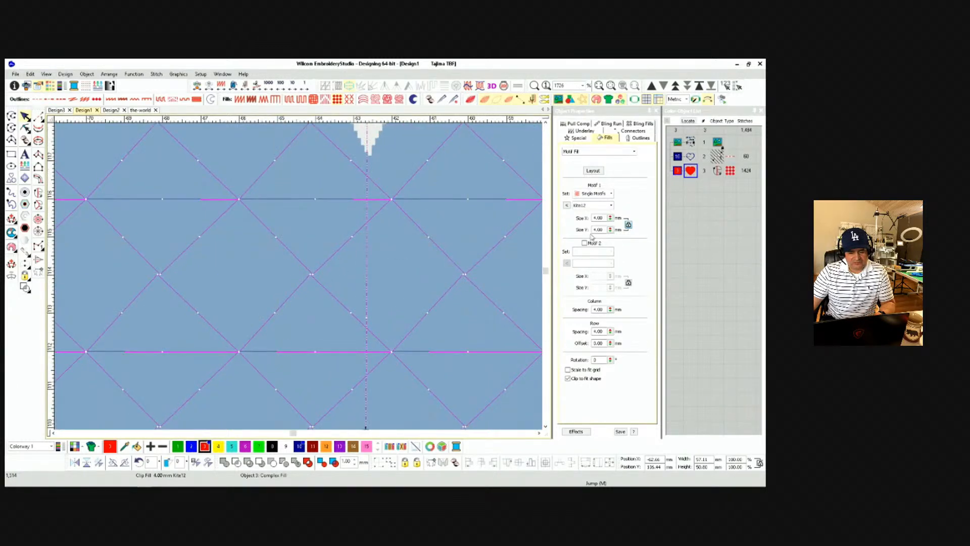
{"action": "key", "text": "m"}
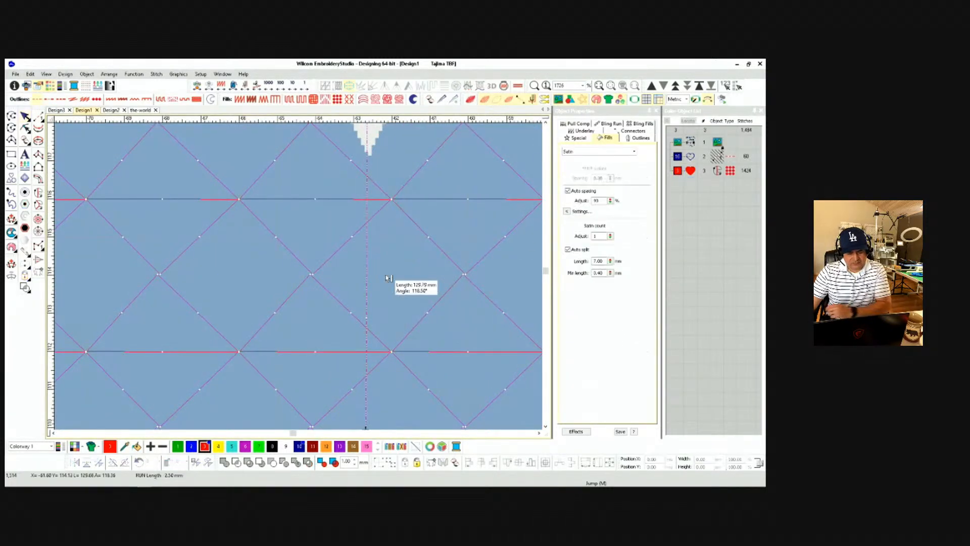
{"action": "left_click_drag", "start_coordinate": [311, 273], "coordinate": [467, 276]}
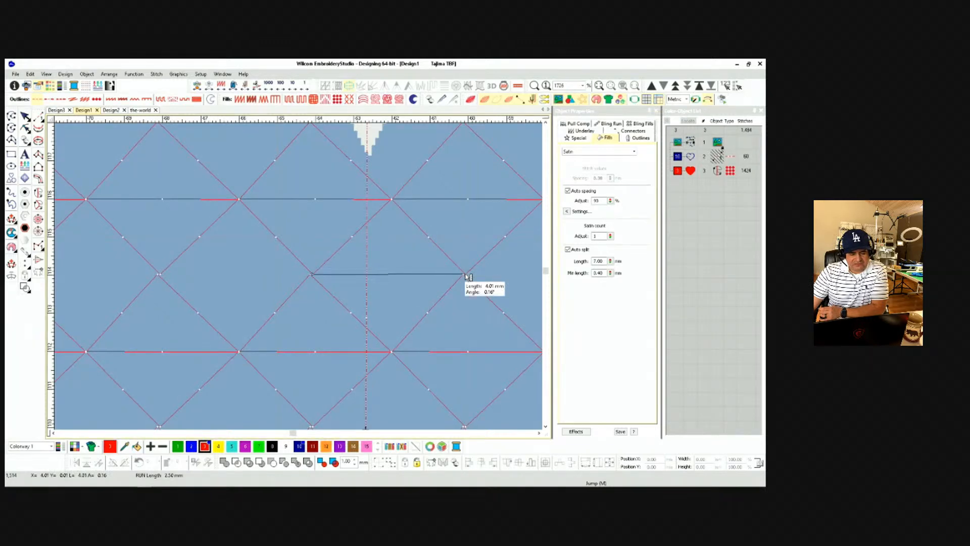
{"action": "left_click_drag", "start_coordinate": [465, 276], "coordinate": [353, 240]}
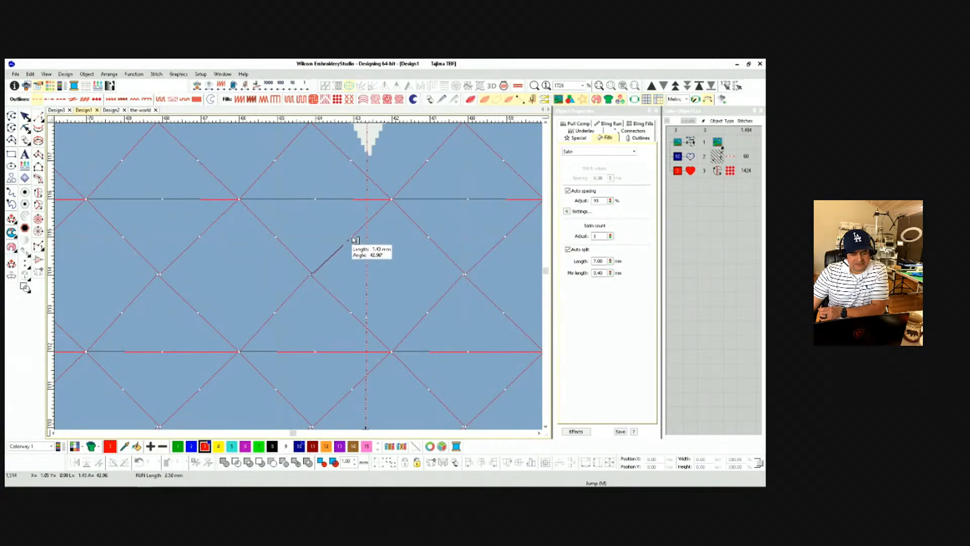
{"action": "left_click", "coordinate": [352, 237]}
{"action": "left_click", "coordinate": [393, 201]}
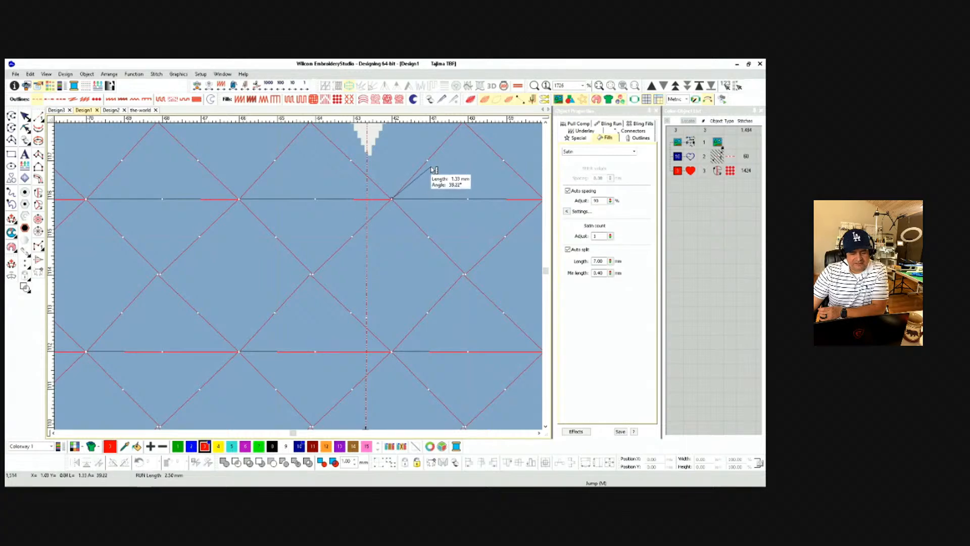
{"action": "scroll", "coordinate": [394, 201], "scroll_direction": "down", "scroll_amount": 3}
{"action": "scroll", "coordinate": [300, 279], "scroll_direction": "down", "scroll_amount": 5}
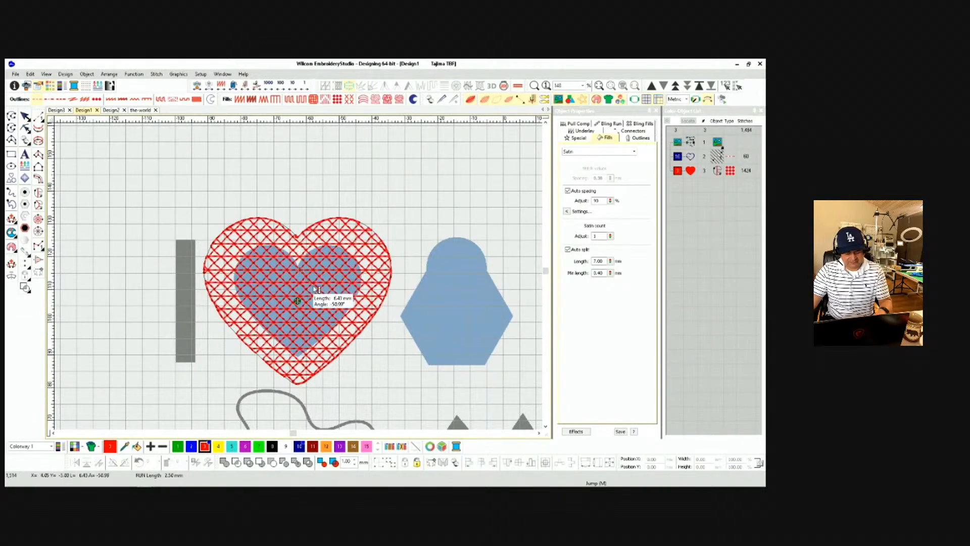
{"action": "key", "text": "Escape"}
Reshape the heart by moving its entry point below the lower tip and its exit point above the left lobe.
{"action": "key", "text": "h"}
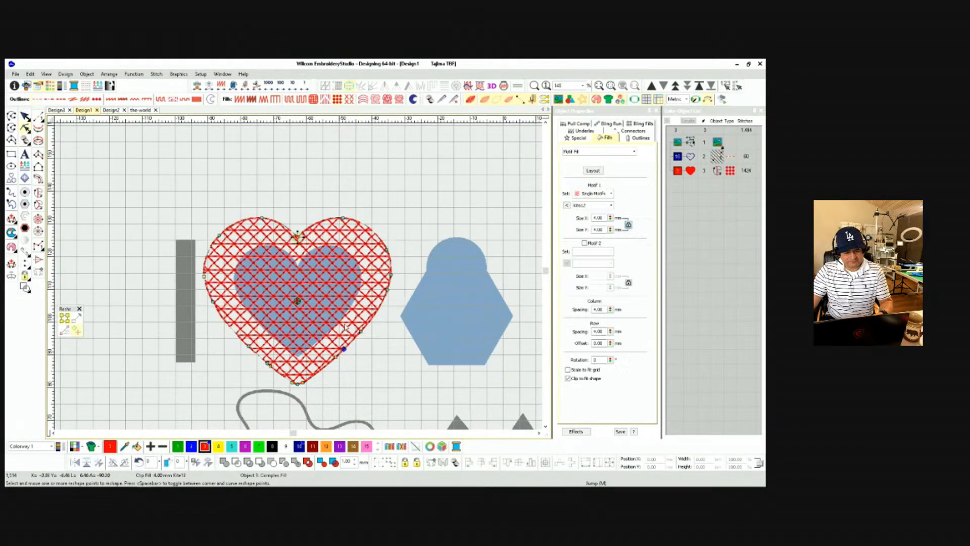
{"action": "left_click", "coordinate": [298, 404]}
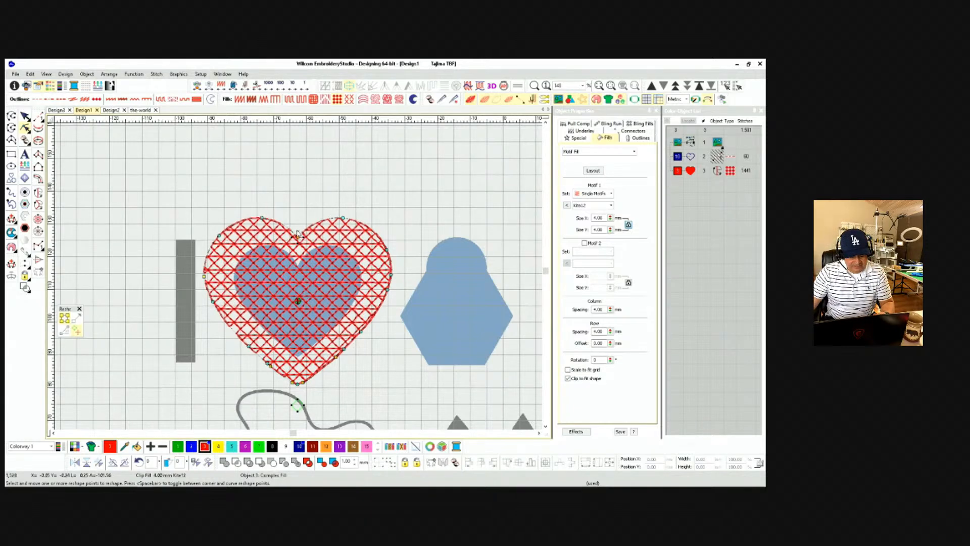
{"action": "left_click", "coordinate": [246, 191]}
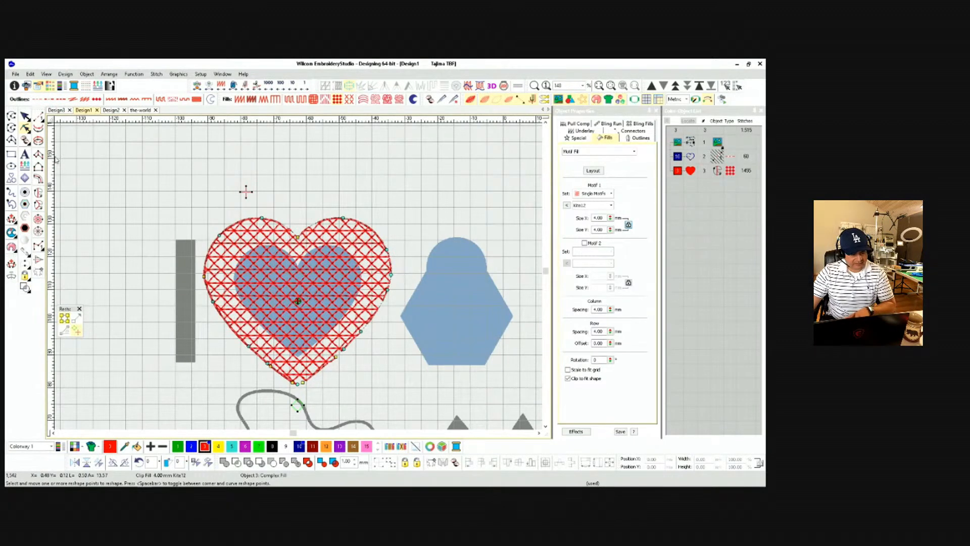
{"action": "left_click", "coordinate": [24, 117]}
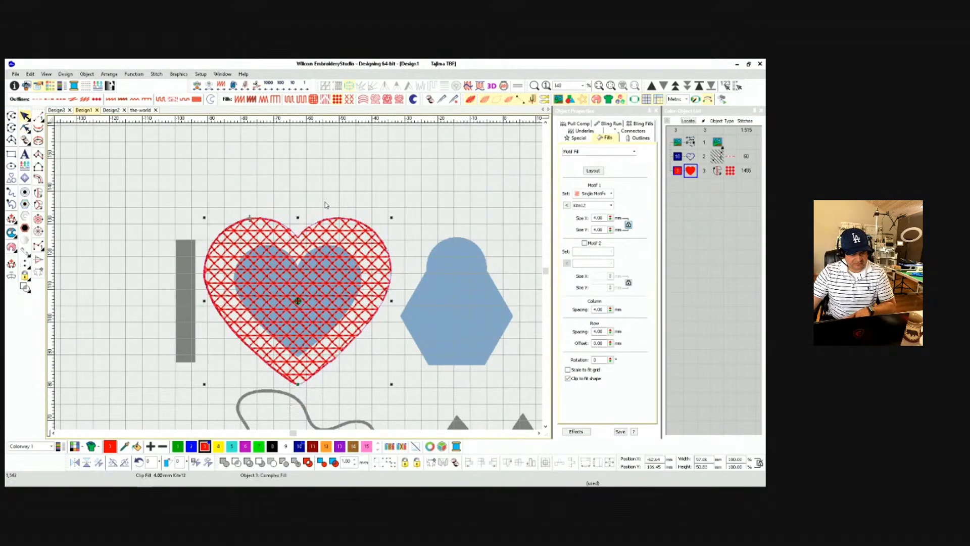
Play the stitch-out simulation of the heart, pausing and replaying the outline and first motif rows, and skip ahead to the last stitch.
{"action": "left_click", "coordinate": [407, 167]}
{"action": "scroll", "coordinate": [505, 264], "scroll_direction": "up", "scroll_amount": 1}
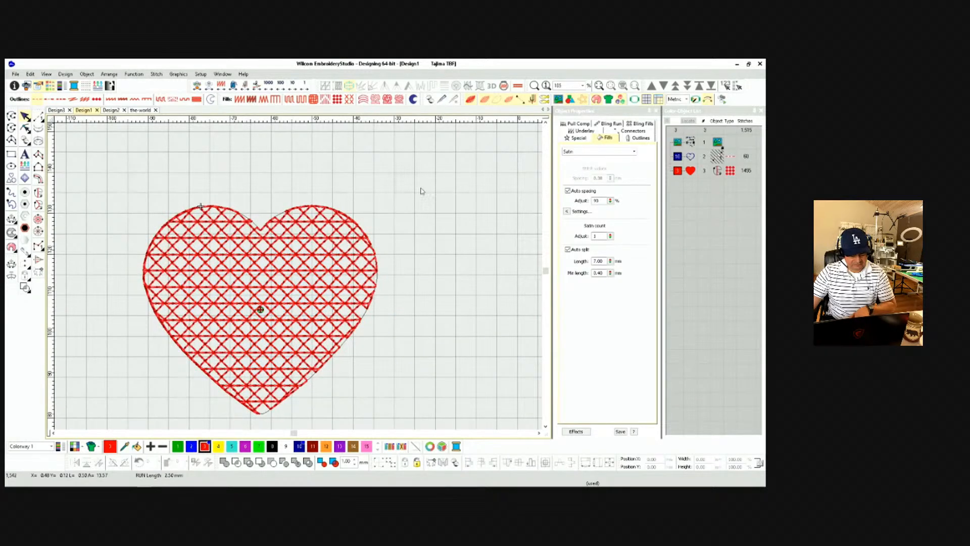
{"action": "key", "text": "shift+r"}
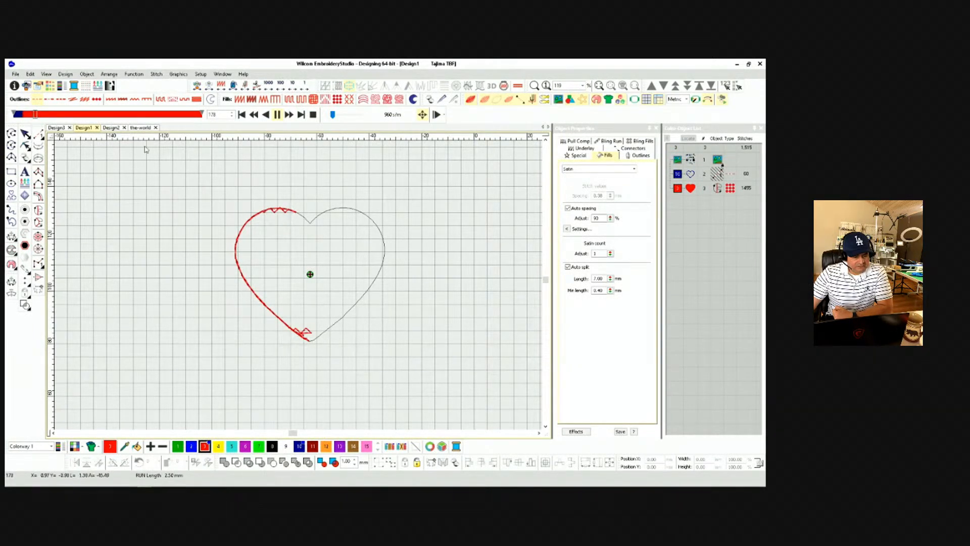
{"action": "mouse_move", "coordinate": [38, 118]}
{"action": "left_mouse_down"}
{"action": "mouse_move", "coordinate": [163, 107]}
{"action": "mouse_move", "coordinate": [205, 117]}
{"action": "mouse_move", "coordinate": [27, 115]}
{"action": "left_mouse_up"}
{"action": "left_click", "coordinate": [276, 114]}
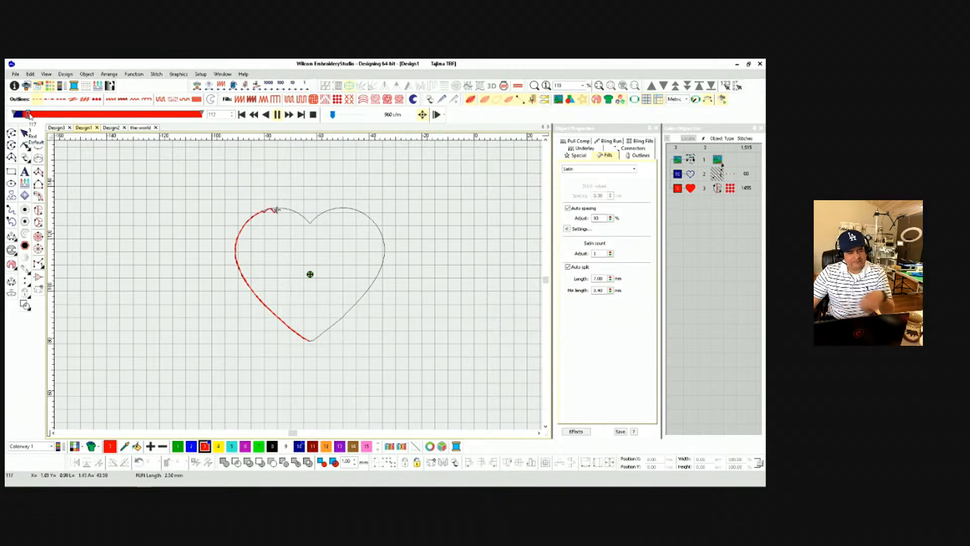
{"action": "left_click", "coordinate": [278, 115]}
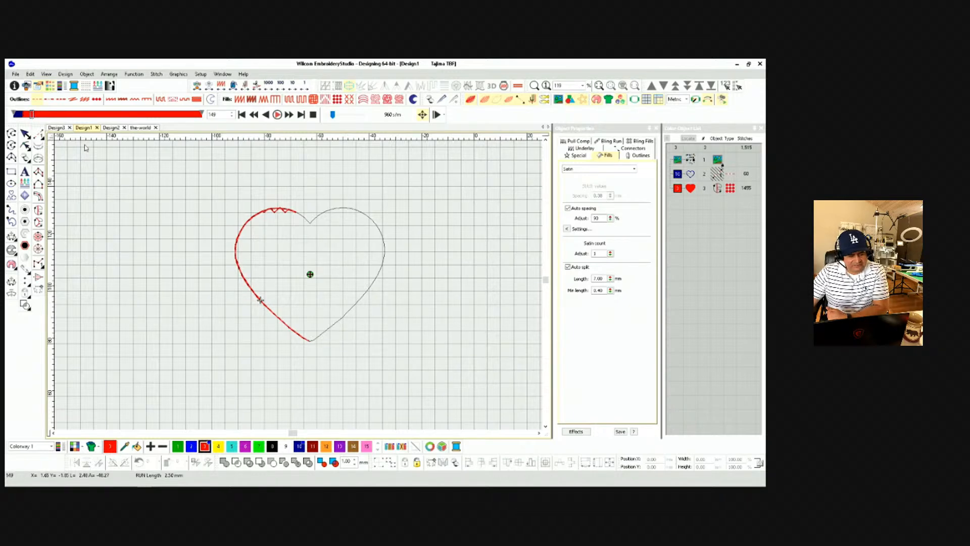
{"action": "left_click", "coordinate": [277, 114]}
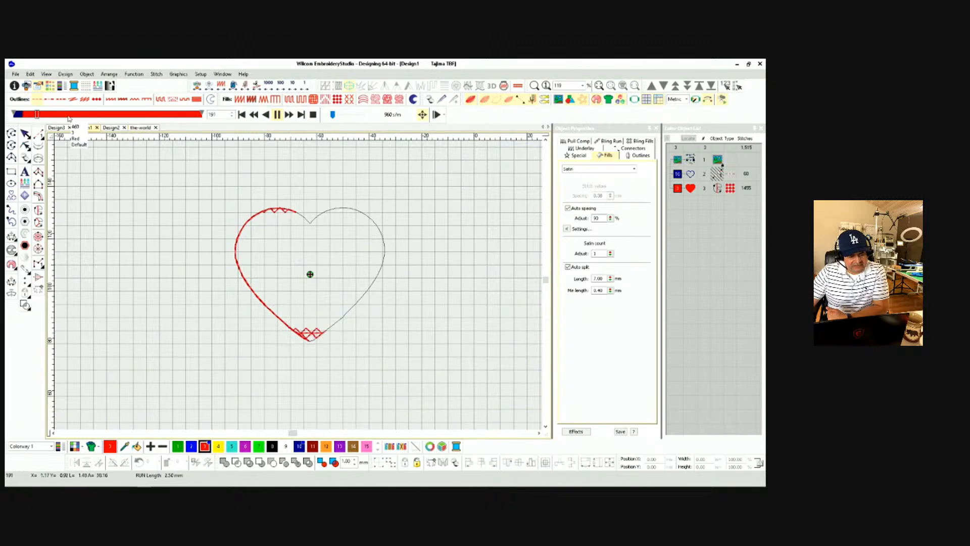
{"action": "left_click_drag", "start_coordinate": [44, 116], "coordinate": [202, 118]}
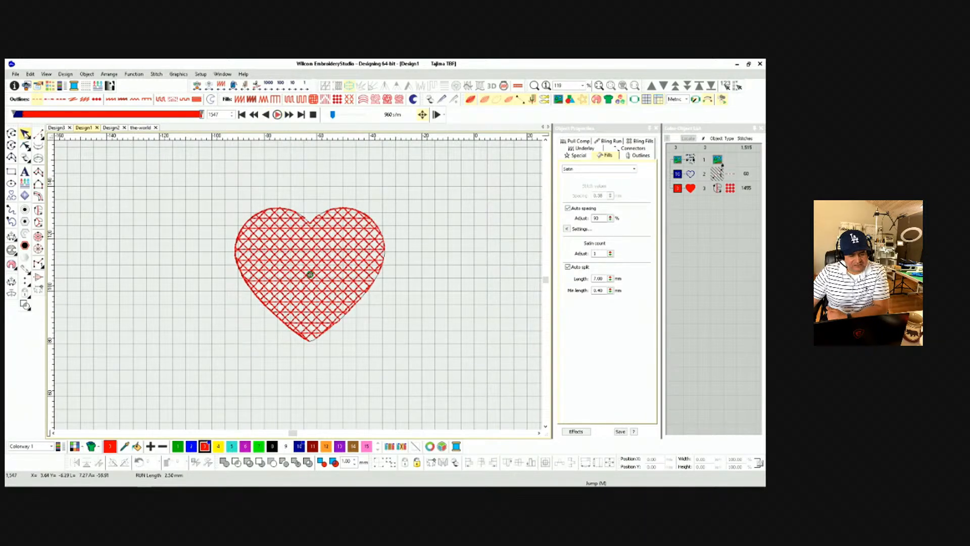
{"action": "key", "text": "Escape"}
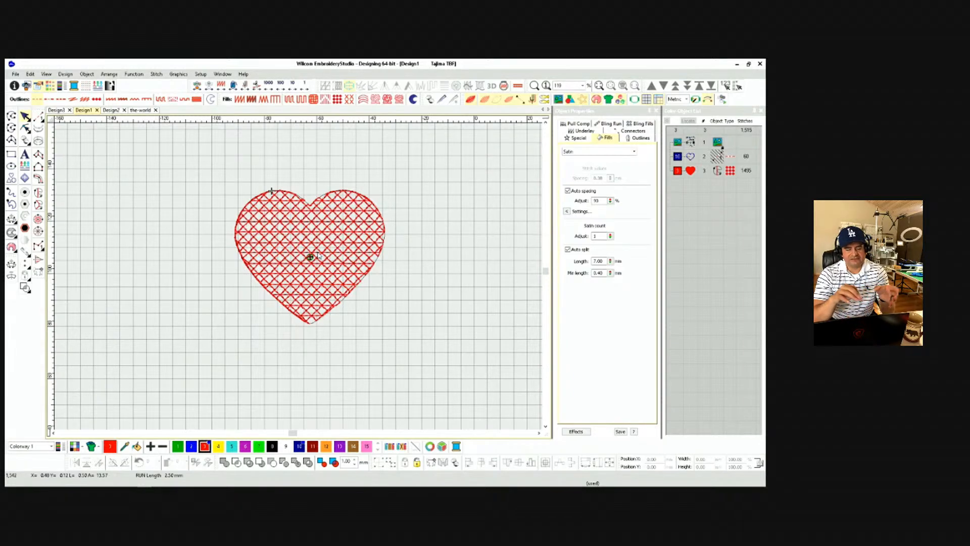
Set the heart's Kite12 motif size to 6 mm and deselect the heart.
{"action": "scroll", "coordinate": [303, 278], "scroll_direction": "up", "scroll_amount": 3}
{"action": "scroll", "coordinate": [306, 283], "scroll_direction": "down", "scroll_amount": 1}
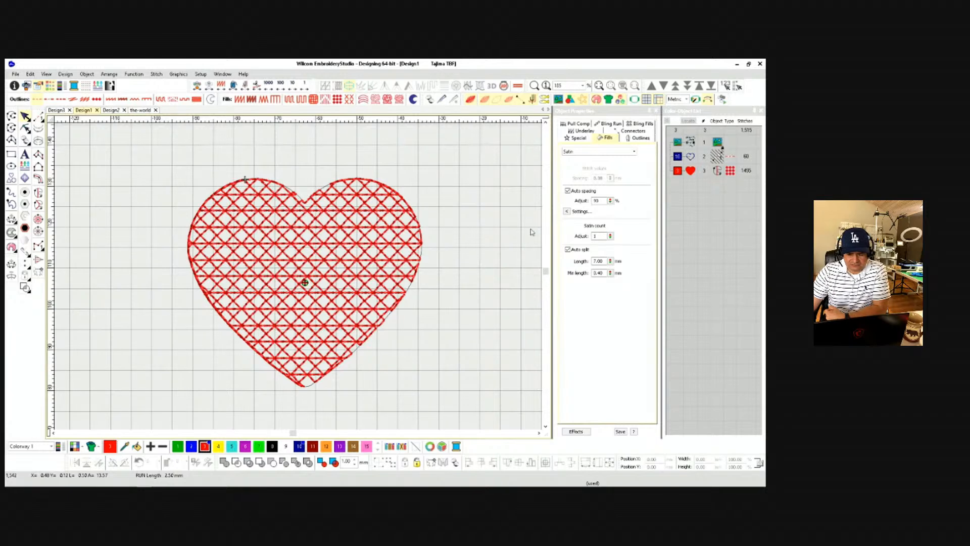
{"action": "left_click", "coordinate": [692, 171]}
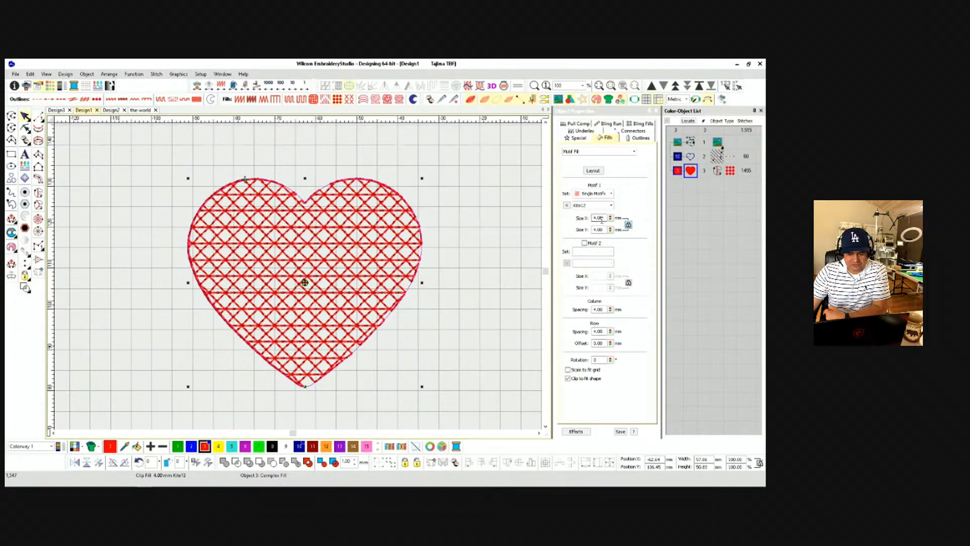
{"action": "double_click", "coordinate": [598, 218]}
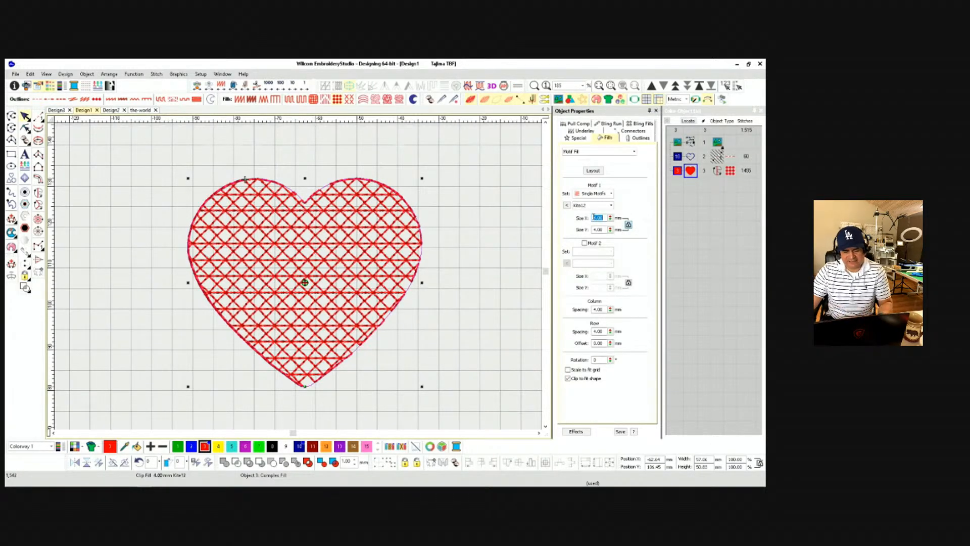
{"action": "type", "text": "6"}
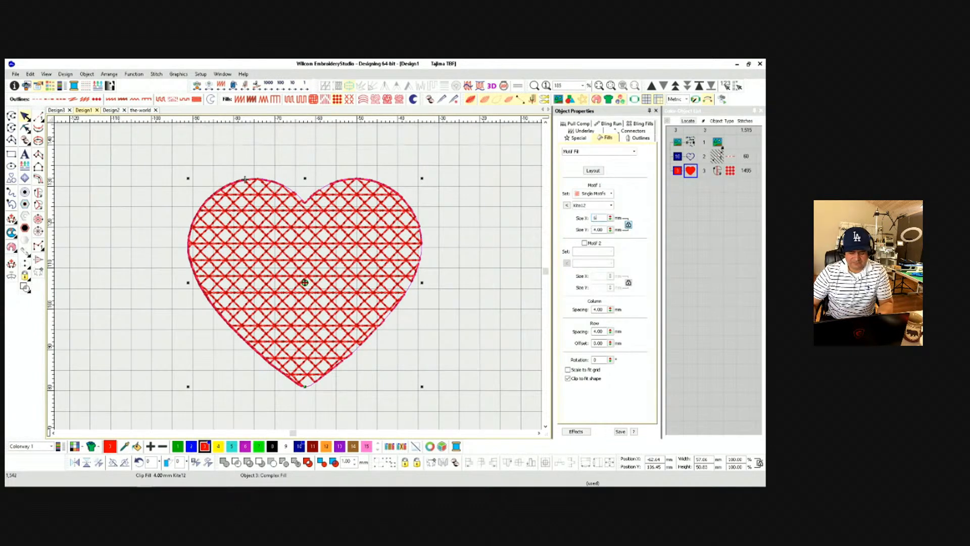
{"action": "key", "text": "Return"}
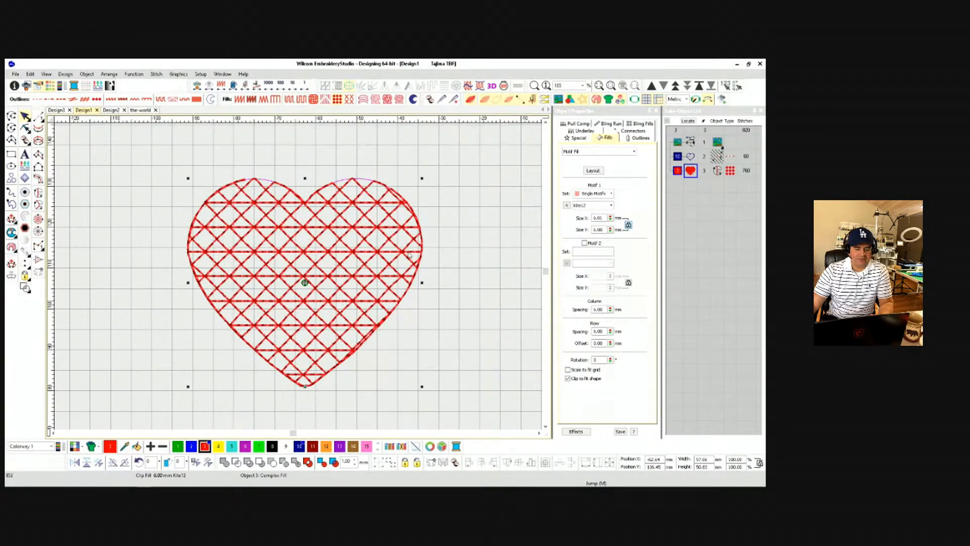
{"action": "left_click", "coordinate": [392, 150]}
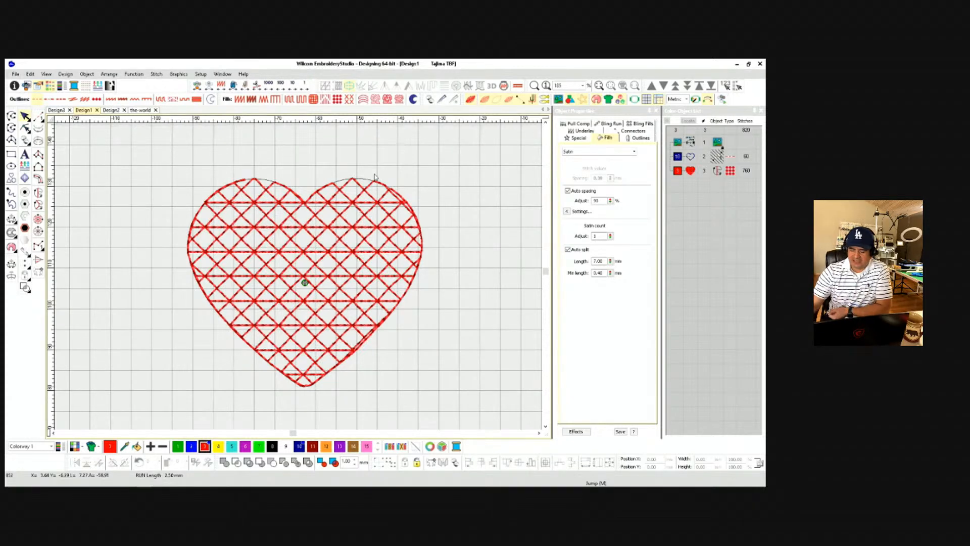
Change the heart's fill motif from Kite12 to Kite01 in the Single Motifs set.
{"action": "left_click", "coordinate": [692, 172]}
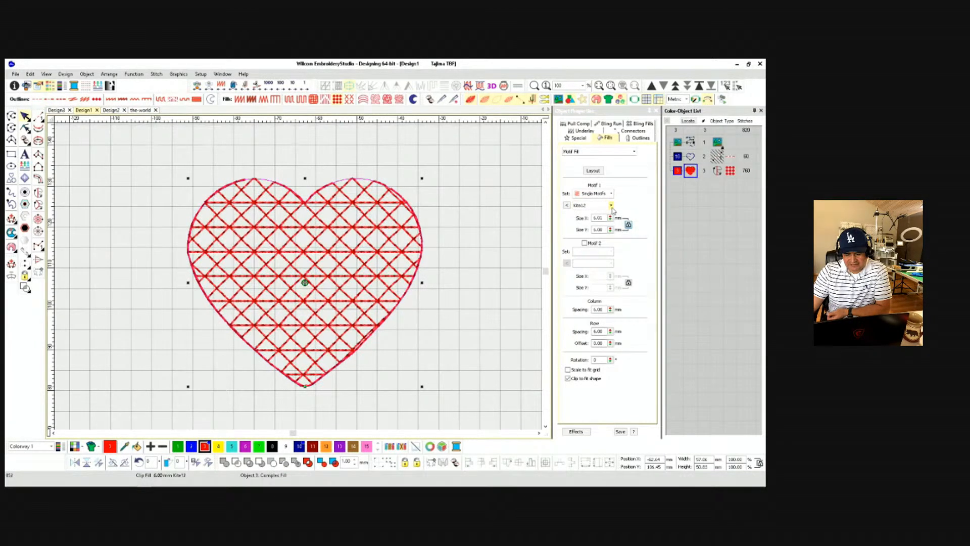
{"action": "left_click", "coordinate": [611, 206]}
{"action": "left_click", "coordinate": [610, 214]}
{"action": "left_click", "coordinate": [611, 215]}
{"action": "left_click", "coordinate": [610, 214]}
{"action": "left_click", "coordinate": [610, 214]}
{"action": "scroll", "coordinate": [610, 215], "scroll_direction": "up", "scroll_amount": 5}
{"action": "left_click", "coordinate": [581, 212]}
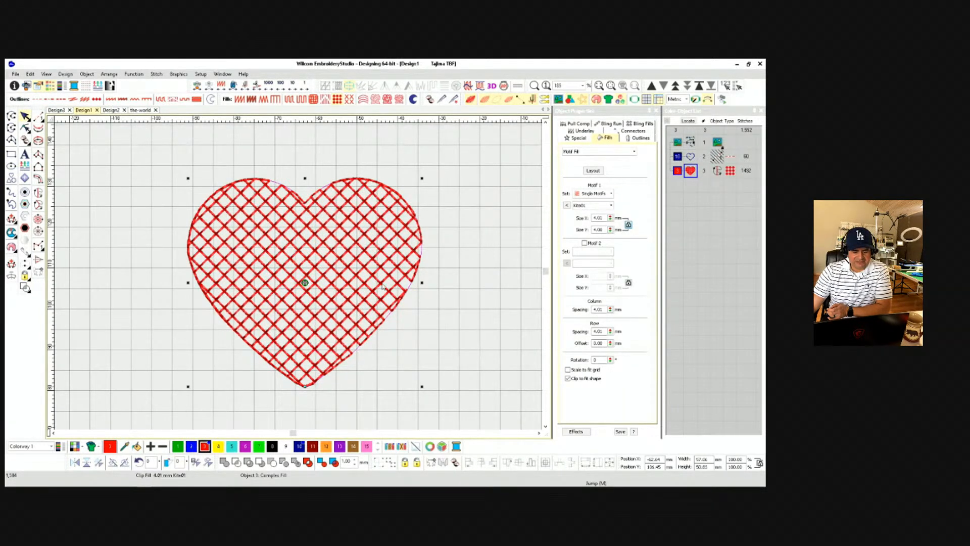
{"action": "left_click", "coordinate": [467, 279]}
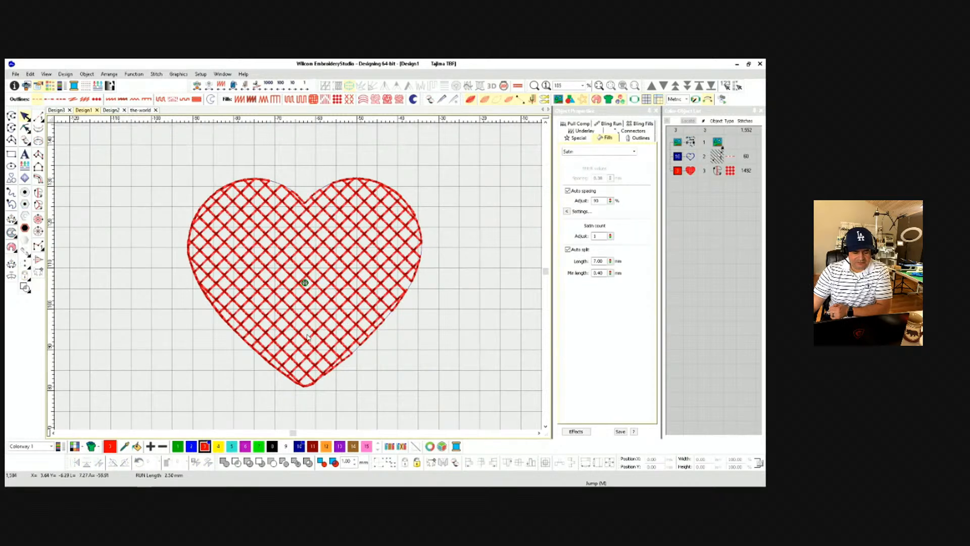
Play the stitch-out simulation of the Kite01 heart and slow it to 60 stitches per minute at the lower tip.
{"action": "key", "text": "ctrl+r"}
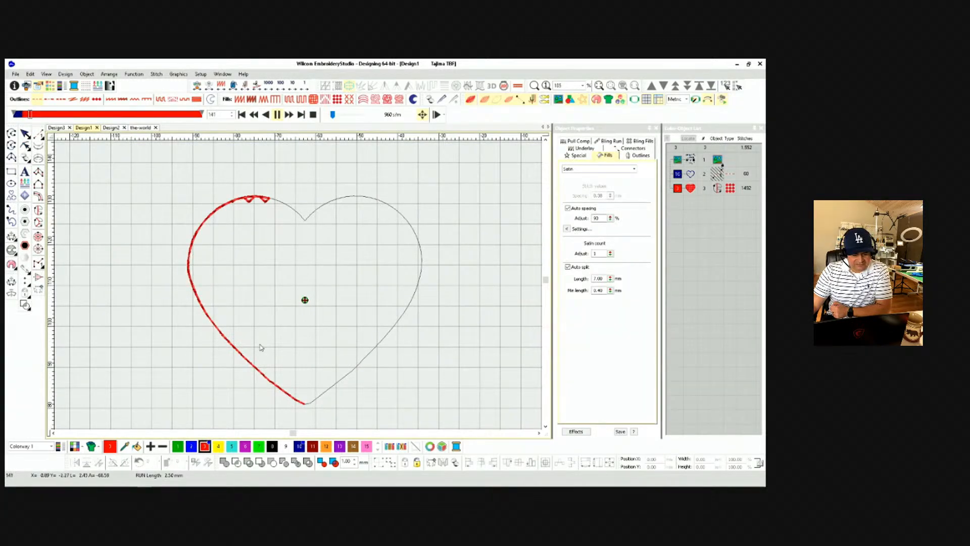
{"action": "scroll", "coordinate": [295, 398], "scroll_direction": "up", "scroll_amount": 2}
{"action": "scroll", "coordinate": [300, 284], "scroll_direction": "up", "scroll_amount": 2}
{"action": "left_click", "coordinate": [332, 115]}
{"action": "left_click_drag", "start_coordinate": [332, 116], "coordinate": [329, 116]}
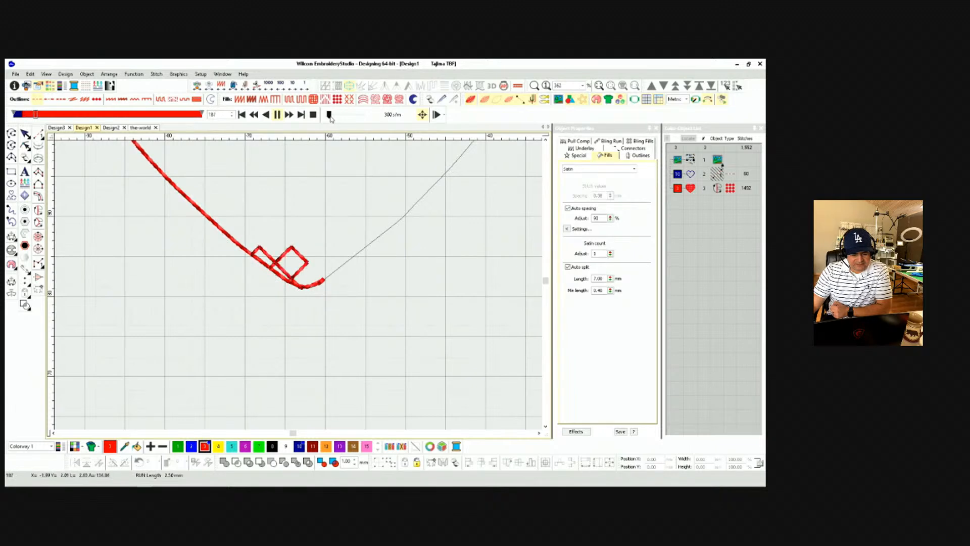
{"action": "scroll", "coordinate": [299, 287], "scroll_direction": "up", "scroll_amount": 3}
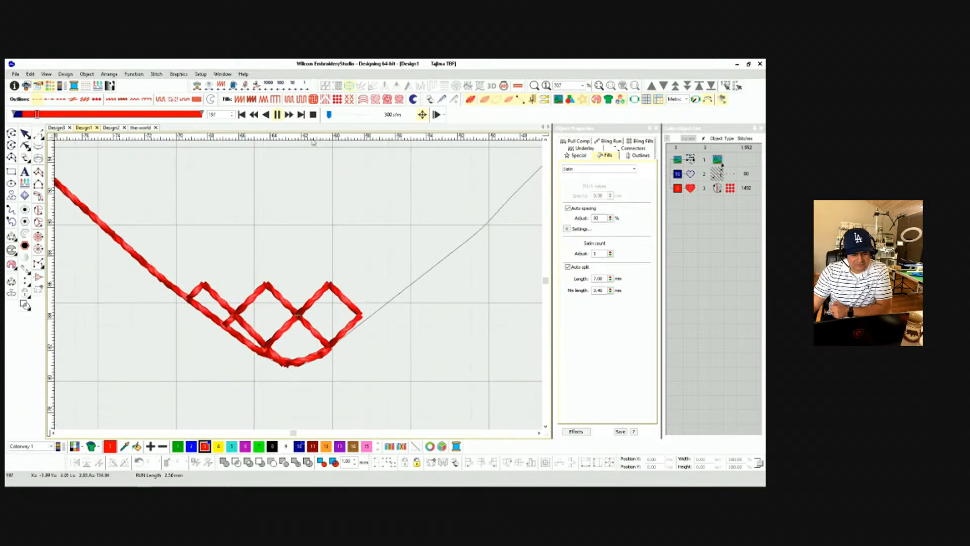
{"action": "left_click_drag", "start_coordinate": [330, 116], "coordinate": [326, 116]}
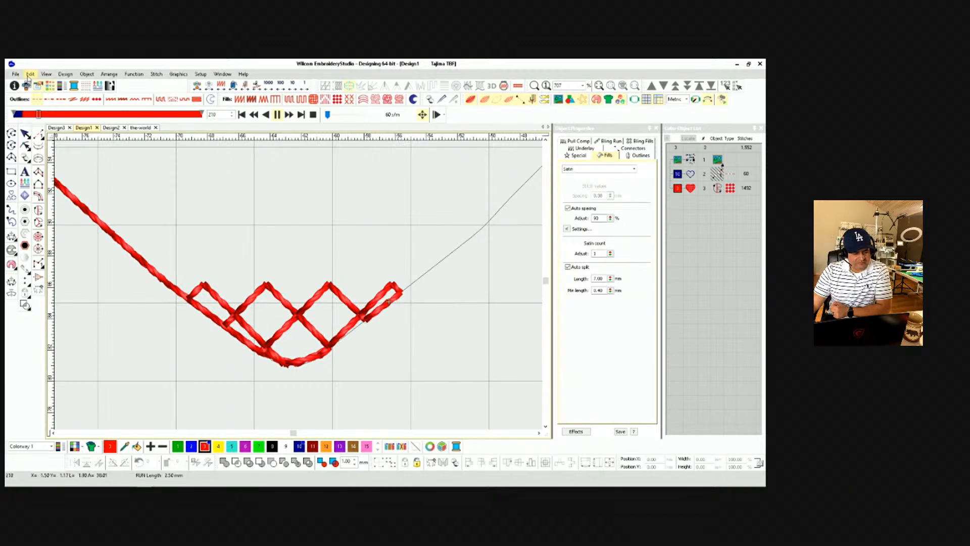
Advance the simulation through the lower motif rows to examine their stitch sequence, and exit to the full heart view.
{"action": "left_click_drag", "start_coordinate": [38, 114], "coordinate": [73, 115]}
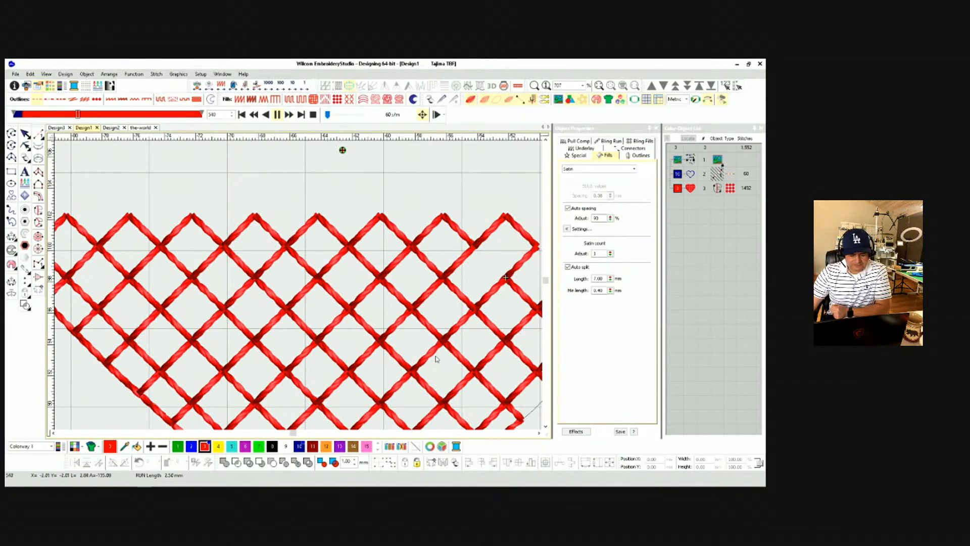
{"action": "scroll", "coordinate": [444, 264], "scroll_direction": "down", "scroll_amount": 2}
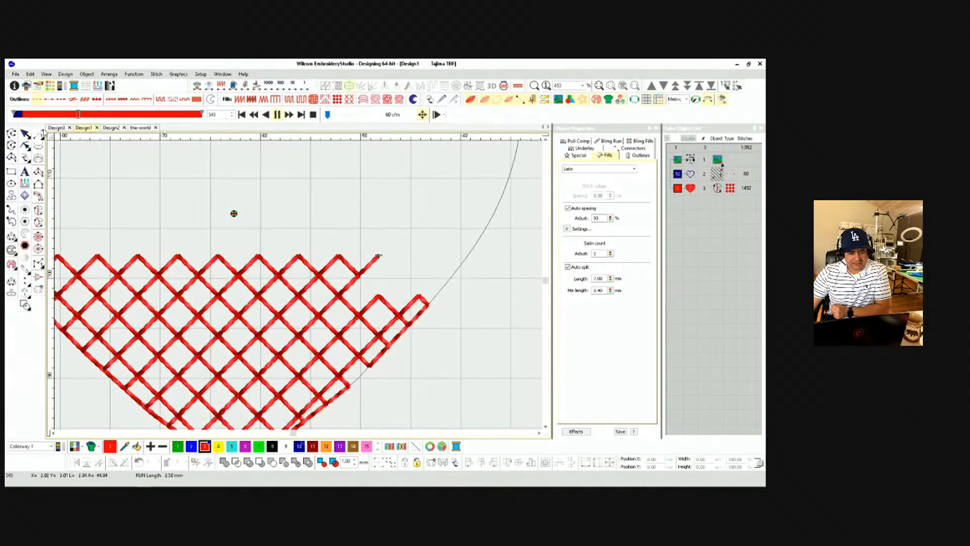
{"action": "left_click", "coordinate": [24, 134]}
{"action": "scroll", "coordinate": [278, 248], "scroll_direction": "down", "scroll_amount": 5}
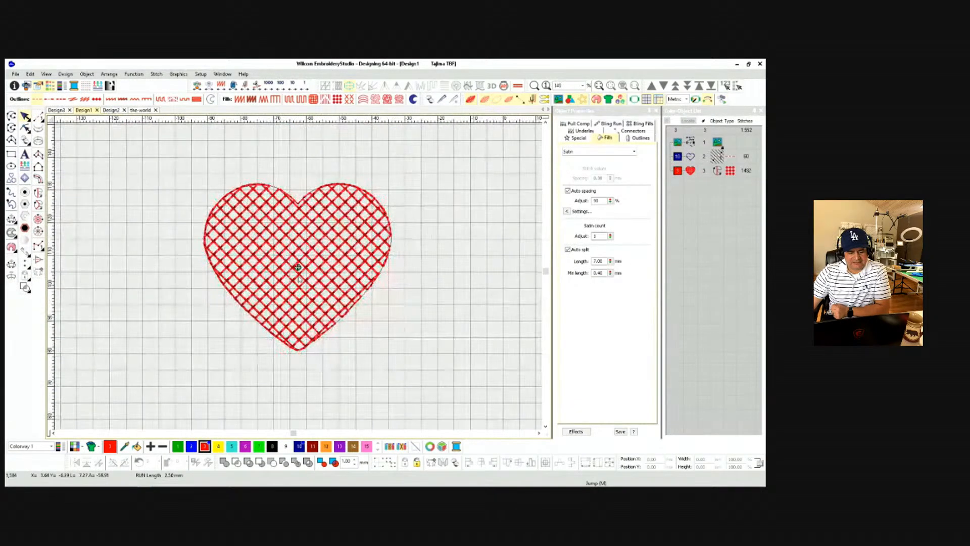
{"action": "scroll", "coordinate": [298, 265], "scroll_direction": "up", "scroll_amount": 2}
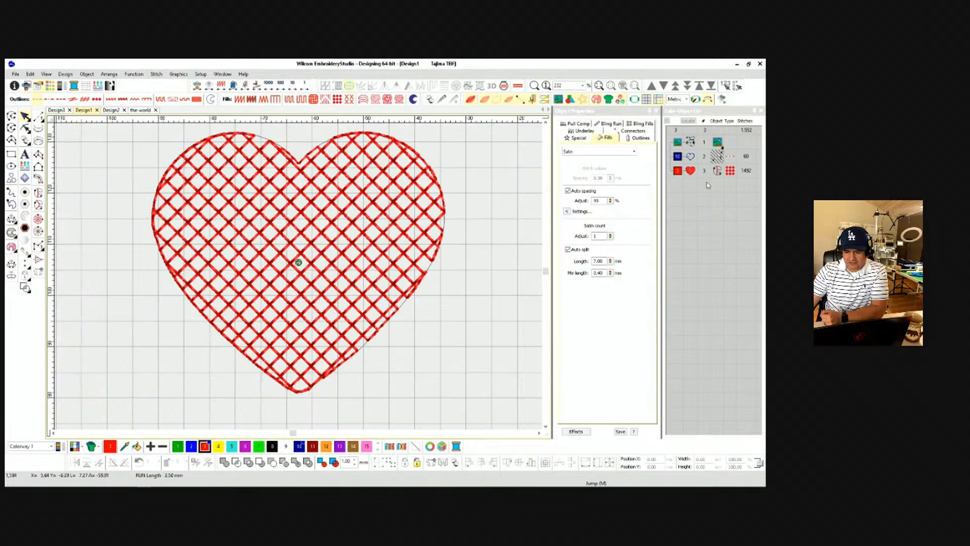
Convert the heart's motif fill to a Run outline and turn that outline into a Tatami fill.
{"action": "left_click", "coordinate": [690, 171]}
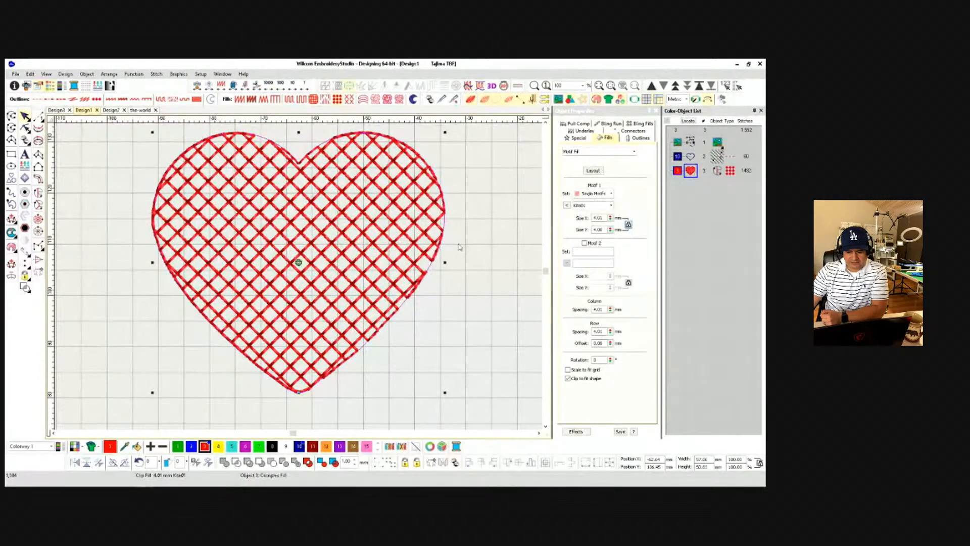
{"action": "left_click", "coordinate": [37, 100]}
{"action": "scroll", "coordinate": [353, 248], "scroll_direction": "down", "scroll_amount": 1}
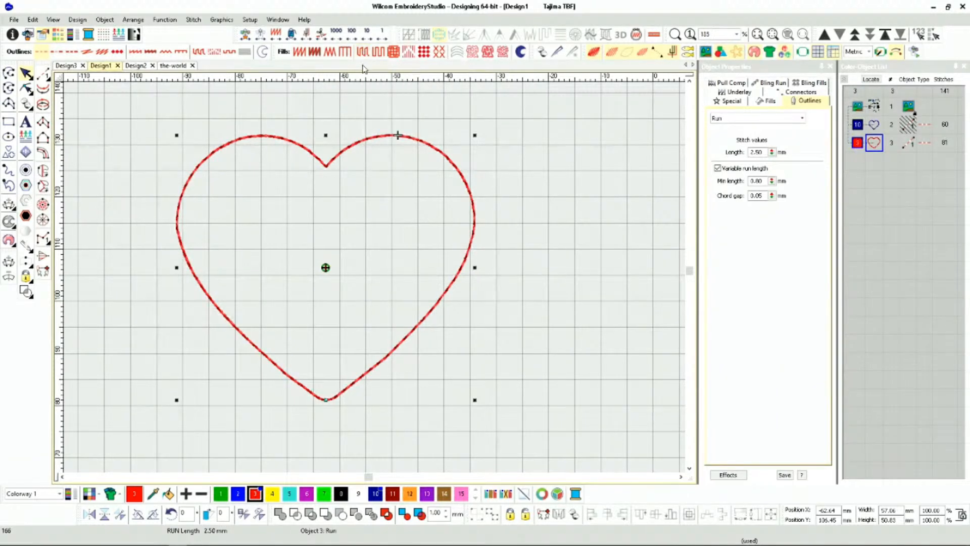
{"action": "left_click", "coordinate": [363, 54]}
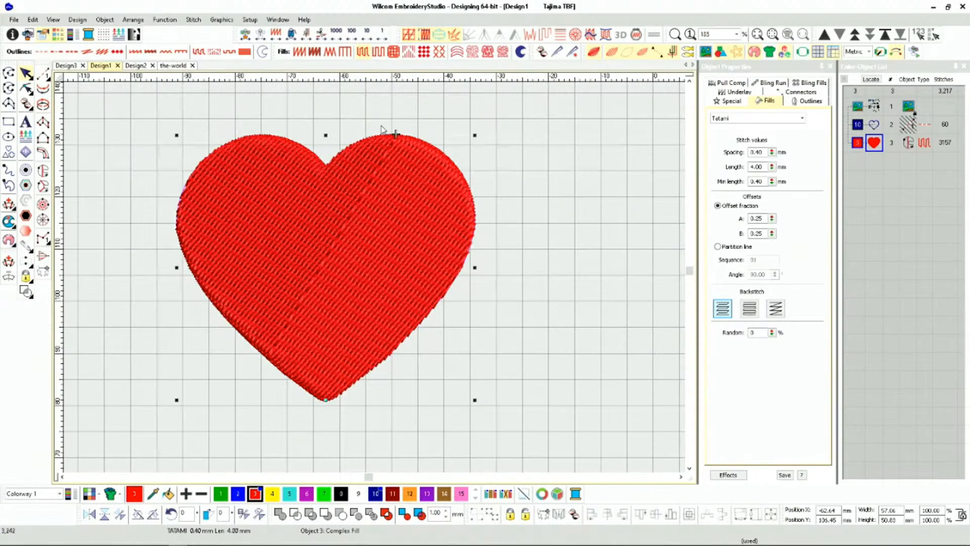
Reshape the Tatami heart by moving its exit point outside the upper left lobe and its entry point out beyond the right side.
{"action": "key", "text": "h"}
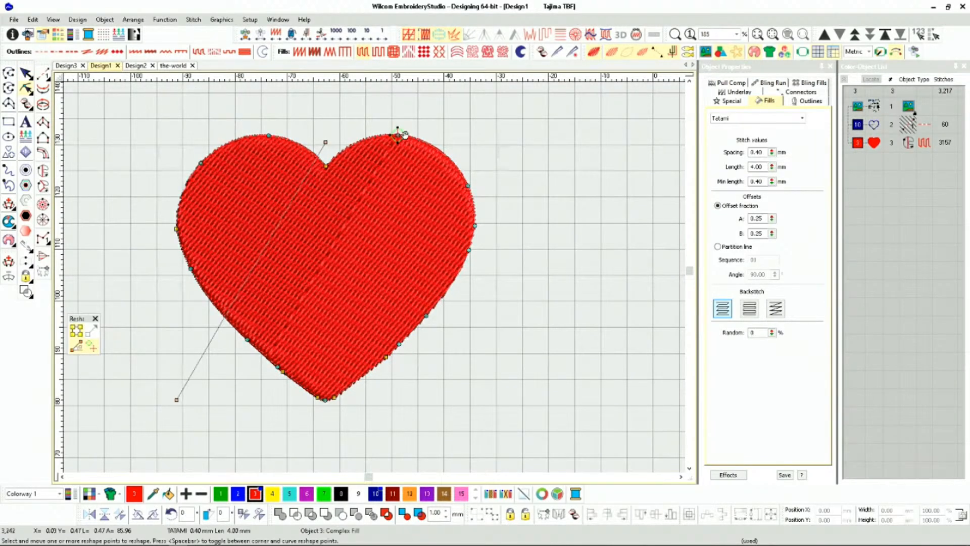
{"action": "left_click_drag", "start_coordinate": [165, 165], "coordinate": [151, 143]}
{"action": "mouse_move", "coordinate": [397, 132]}
{"action": "left_mouse_down"}
{"action": "mouse_move", "coordinate": [429, 162]}
{"action": "mouse_move", "coordinate": [185, 145]}
{"action": "mouse_move", "coordinate": [168, 156]}
{"action": "mouse_move", "coordinate": [551, 284]}
{"action": "left_mouse_up"}
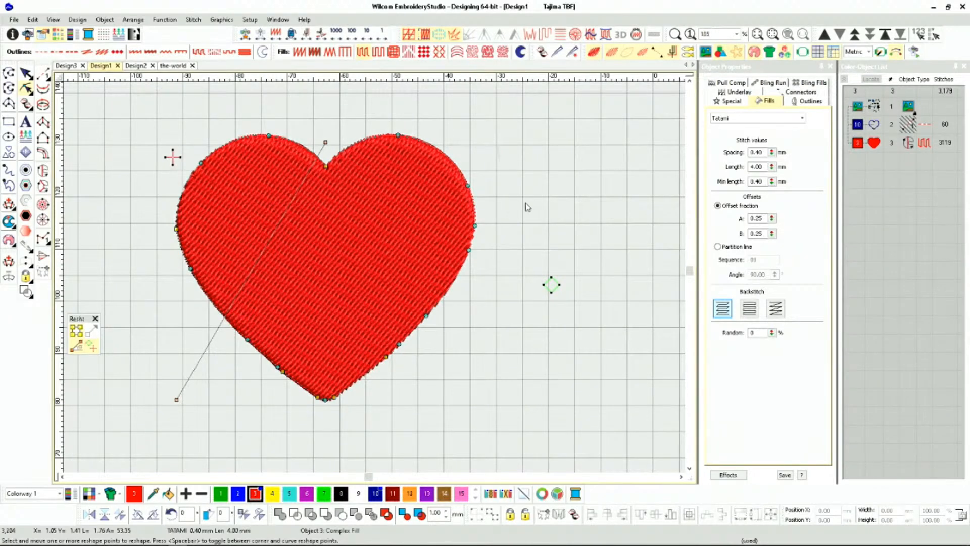
Try Tatami fill spacings of 4 mm and 8 mm on the heart.
{"action": "double_click", "coordinate": [763, 151]}
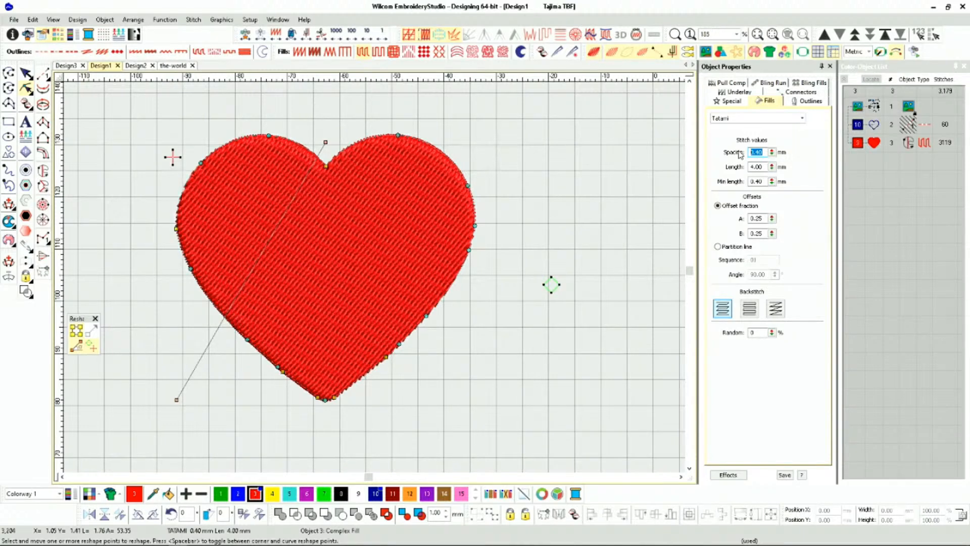
{"action": "type", "text": "4"}
{"action": "key", "text": "Return"}
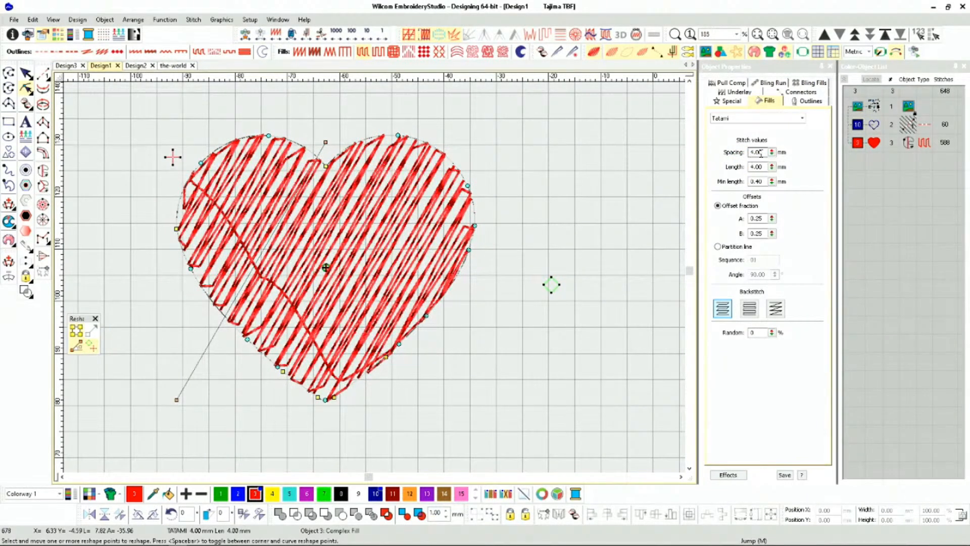
{"action": "left_click_drag", "start_coordinate": [763, 152], "coordinate": [743, 152]}
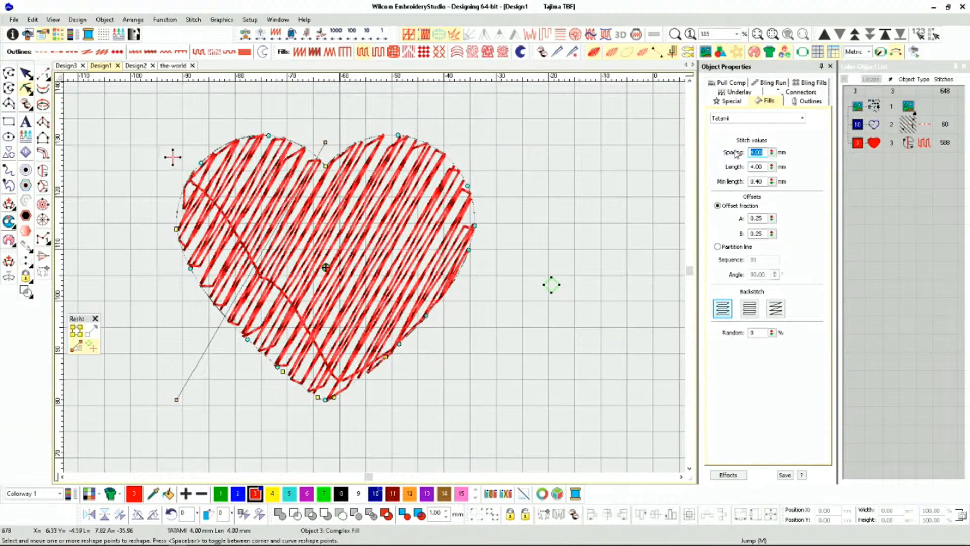
{"action": "type", "text": "8"}
{"action": "key", "text": "Return"}
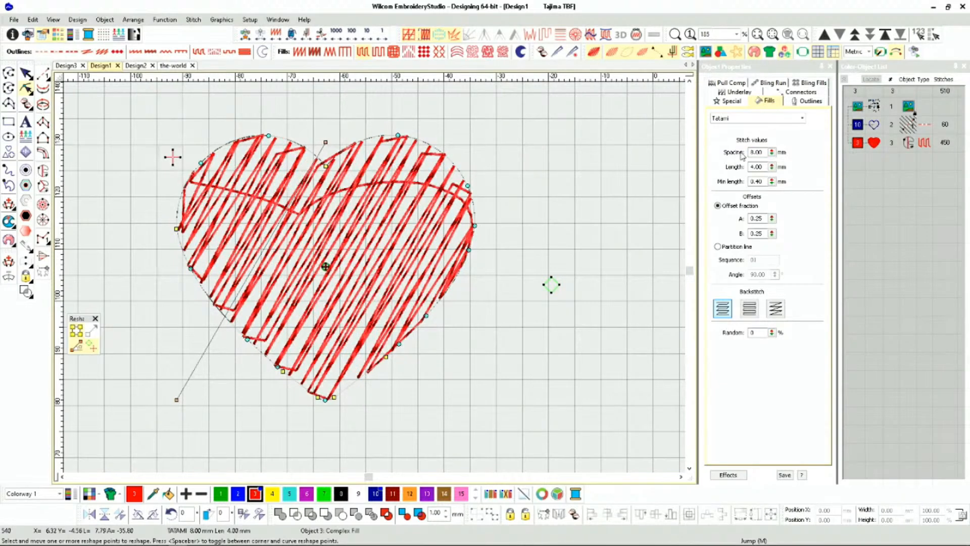
Turn off the heart's first underlay and set the Tatami spacing to 4 mm.
{"action": "left_click", "coordinate": [738, 94]}
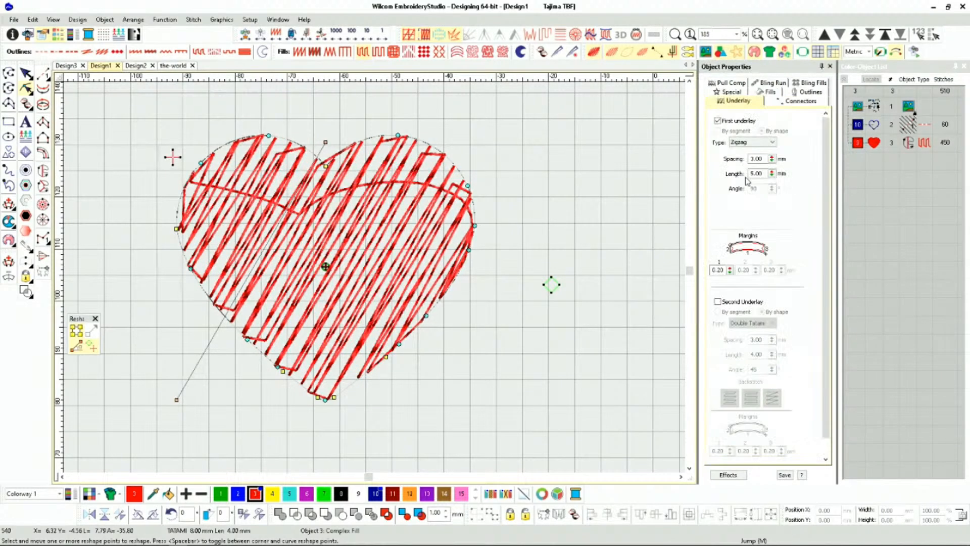
{"action": "left_click", "coordinate": [717, 120]}
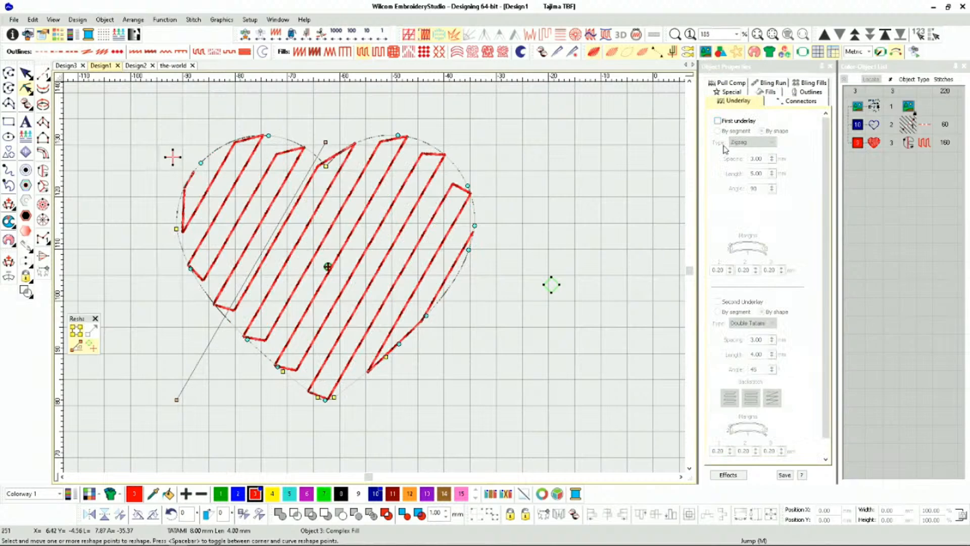
{"action": "left_click", "coordinate": [765, 92]}
{"action": "left_click_drag", "start_coordinate": [763, 153], "coordinate": [725, 159]}
{"action": "type", "text": "4"}
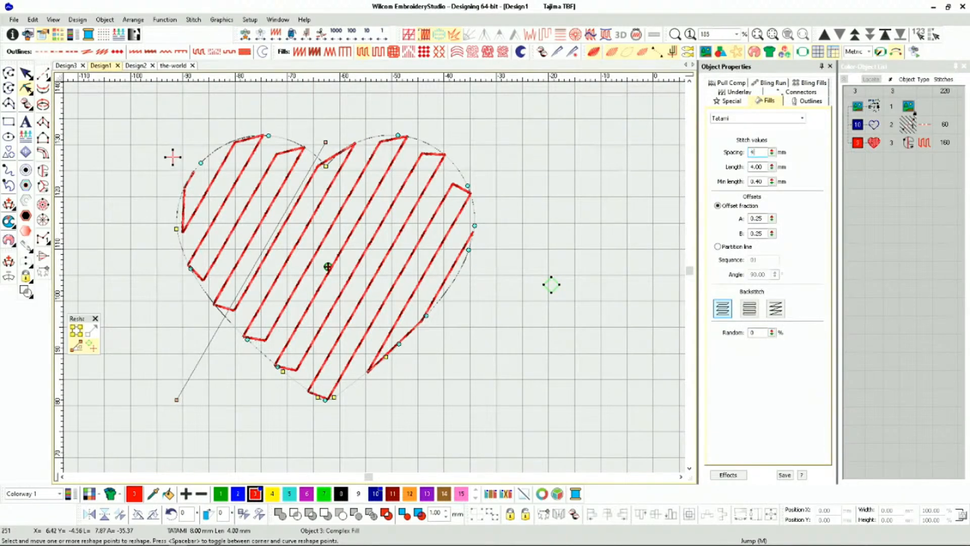
{"action": "key", "text": "Return"}
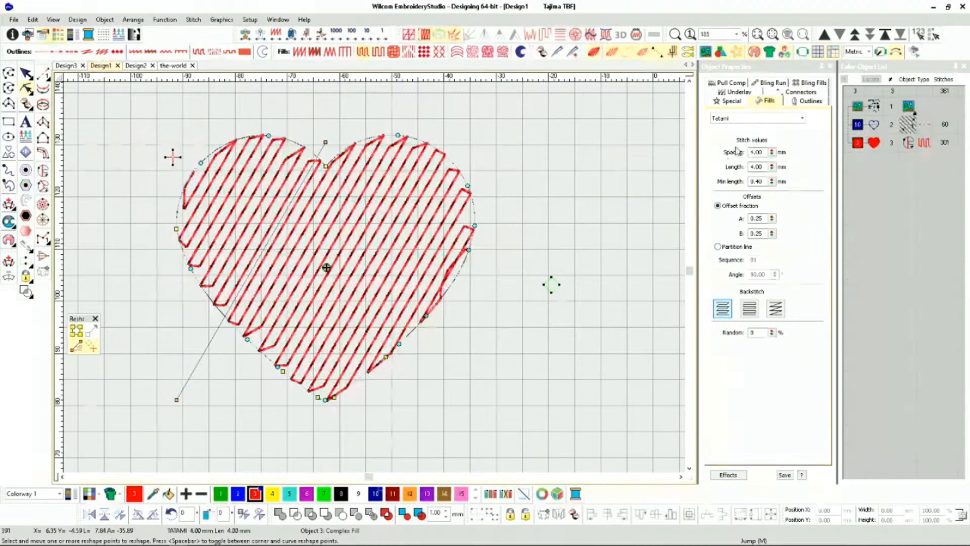
Increase the heart's Tatami spacing to 5 mm, finish reshaping and deselect the heart.
{"action": "left_click_drag", "start_coordinate": [762, 153], "coordinate": [725, 155]}
{"action": "type", "text": "5"}
{"action": "key", "text": "Return"}
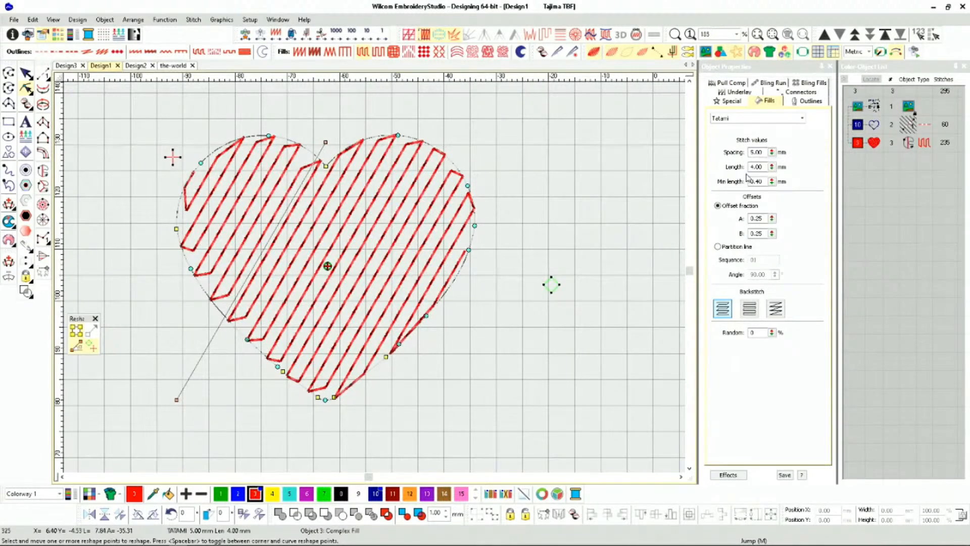
{"action": "left_click", "coordinate": [26, 75]}
{"action": "left_click", "coordinate": [625, 202]}
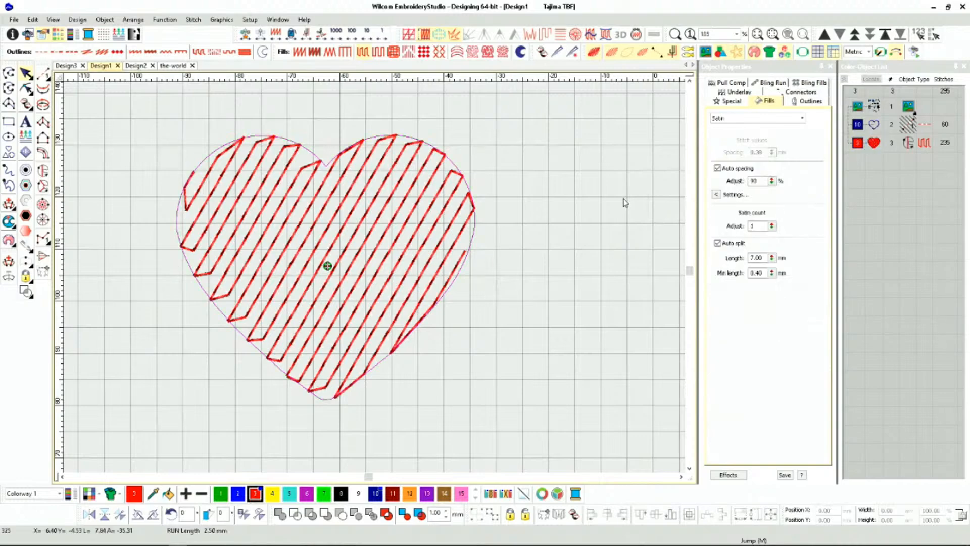
Turn off the realistic stitch view and examine the fill's individual stitches near the heart's center up close.
{"action": "scroll", "coordinate": [316, 282], "scroll_direction": "up", "scroll_amount": 3}
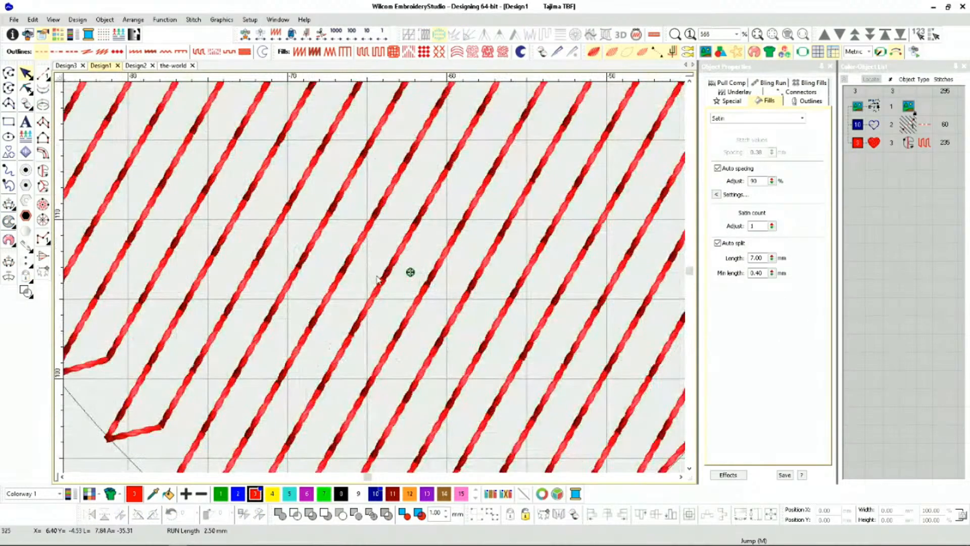
{"action": "key", "text": "t"}
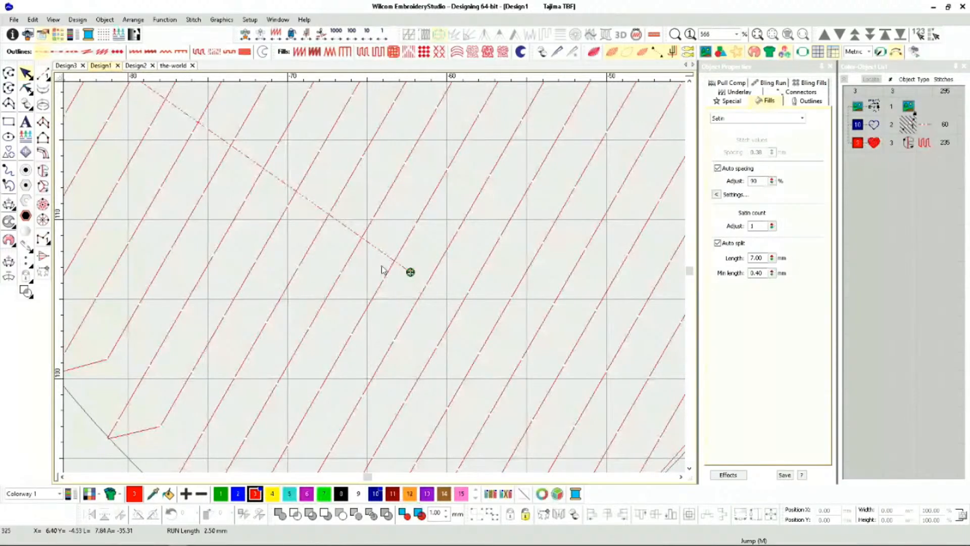
{"action": "scroll", "coordinate": [382, 270], "scroll_direction": "up", "scroll_amount": 1}
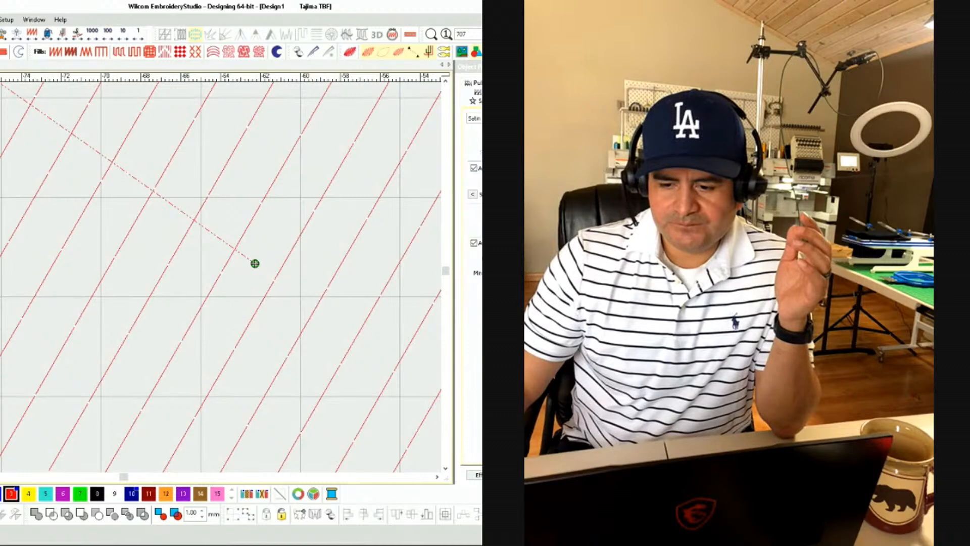
Measure the length of one fill stitch and the spacing between the heart's stitch rows.
{"action": "key", "text": "Return"}
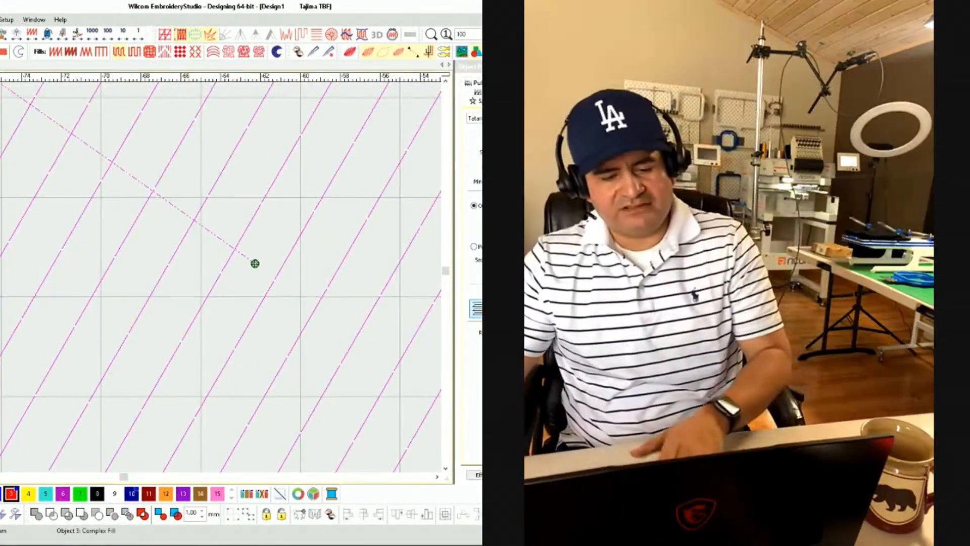
{"action": "key", "text": "m"}
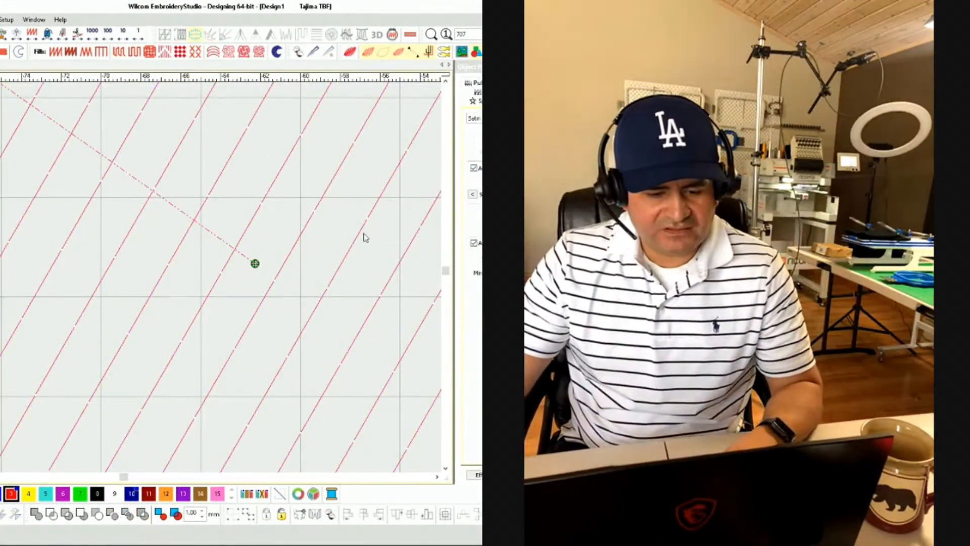
{"action": "key", "text": "t"}
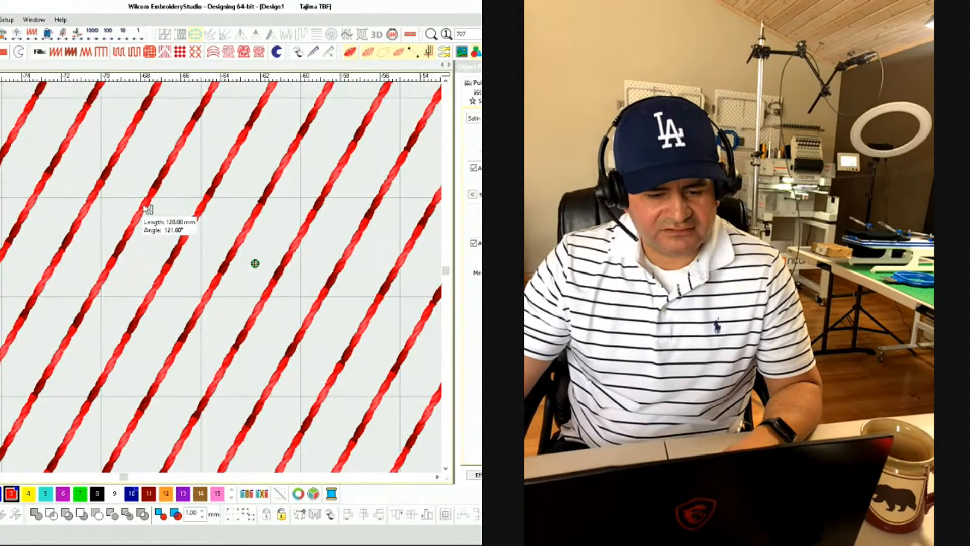
{"action": "key", "text": "t"}
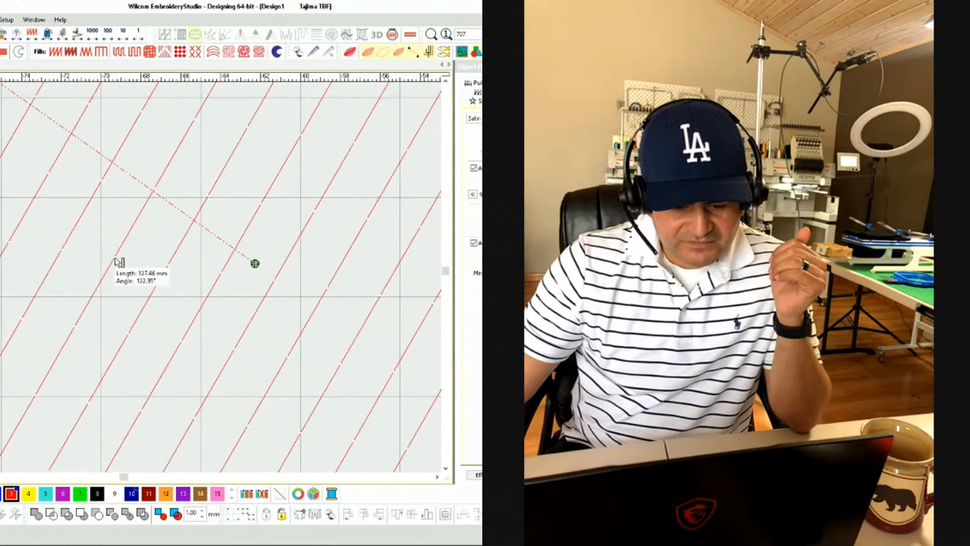
{"action": "left_click_drag", "start_coordinate": [115, 259], "coordinate": [156, 192]}
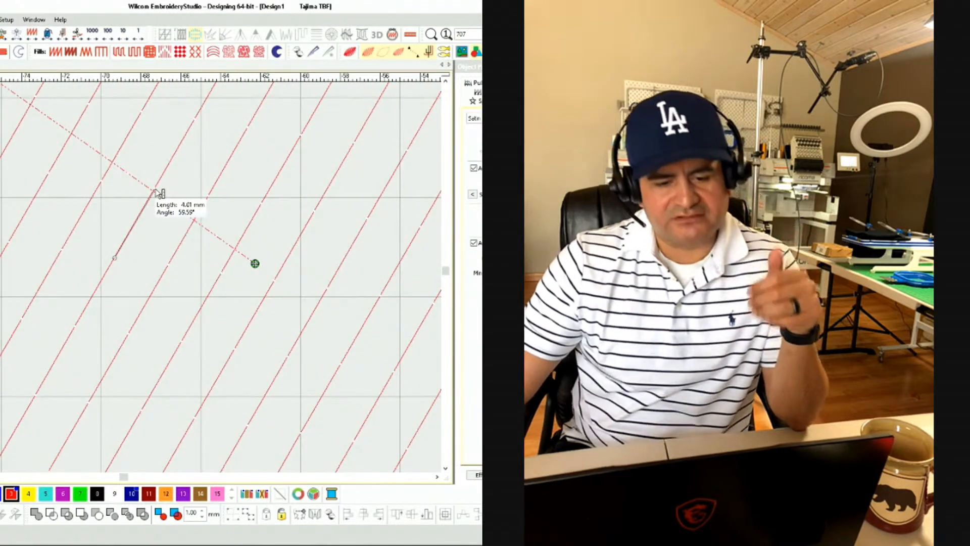
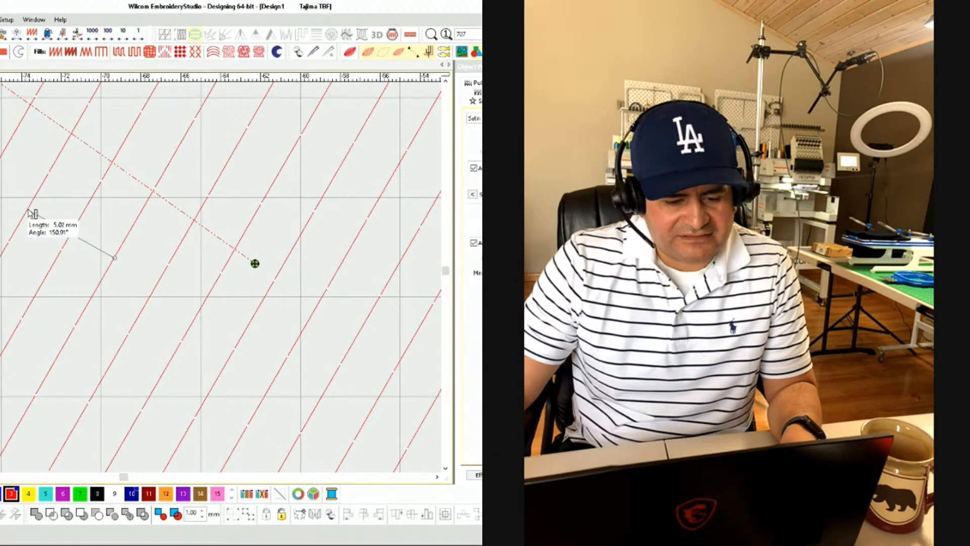
{"action": "left_click", "coordinate": [29, 209]}
Turn the realistic stitch view back on and change the heart's Tatami backstitch to the second style.
{"action": "scroll", "coordinate": [178, 258], "scroll_direction": "down", "scroll_amount": 2}
{"action": "scroll", "coordinate": [131, 277], "scroll_direction": "down", "scroll_amount": 3}
{"action": "scroll", "coordinate": [132, 277], "scroll_direction": "up", "scroll_amount": 2}
{"action": "scroll", "coordinate": [131, 278], "scroll_direction": "down", "scroll_amount": 1}
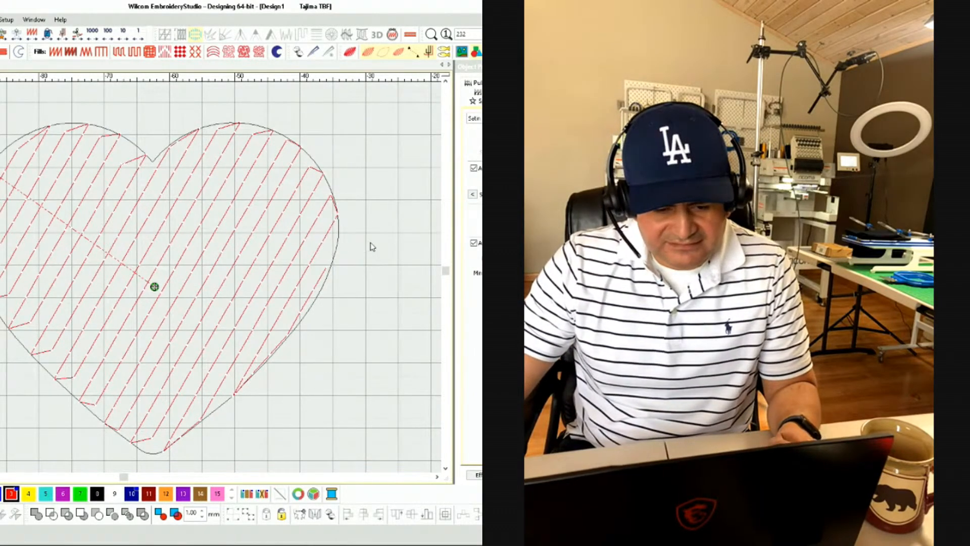
{"action": "key", "text": "Return"}
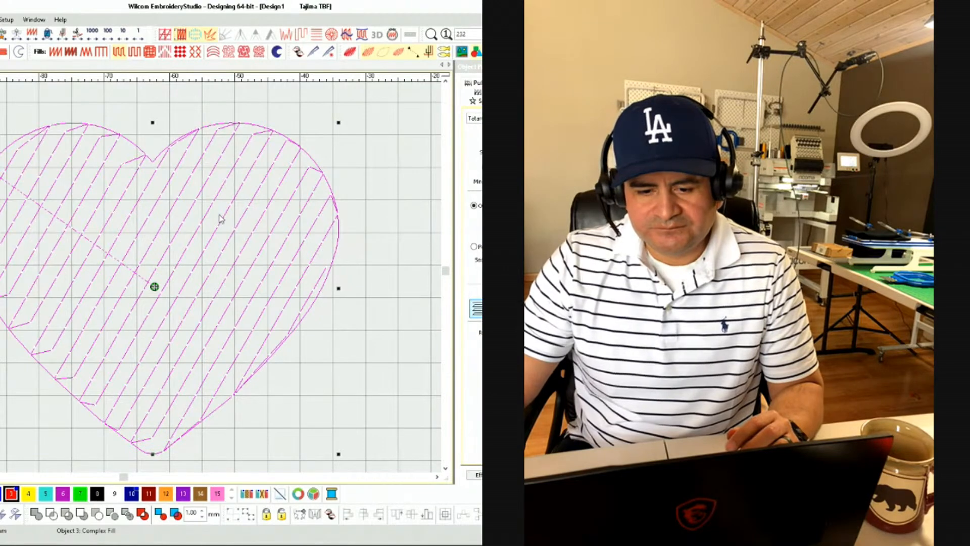
{"action": "left_click", "coordinate": [384, 195]}
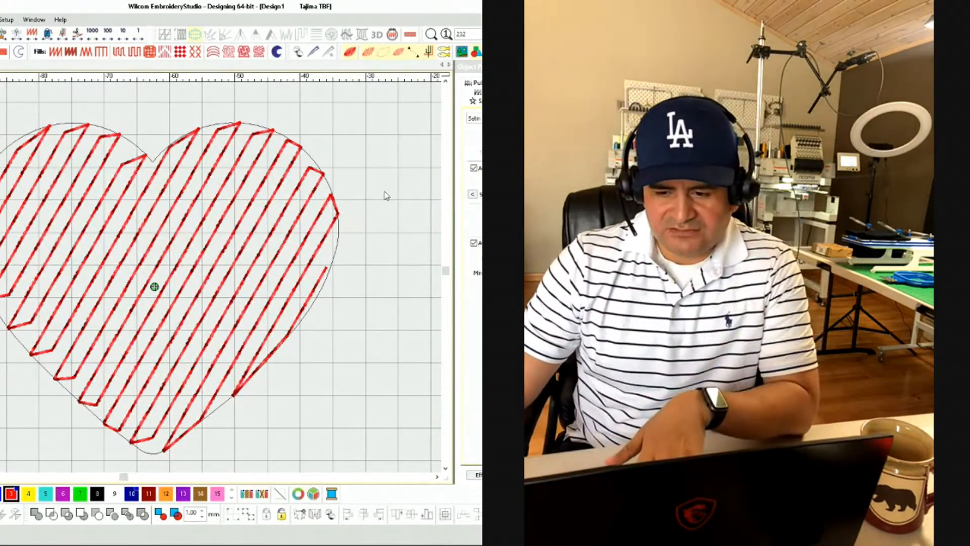
{"action": "left_click", "coordinate": [155, 287]}
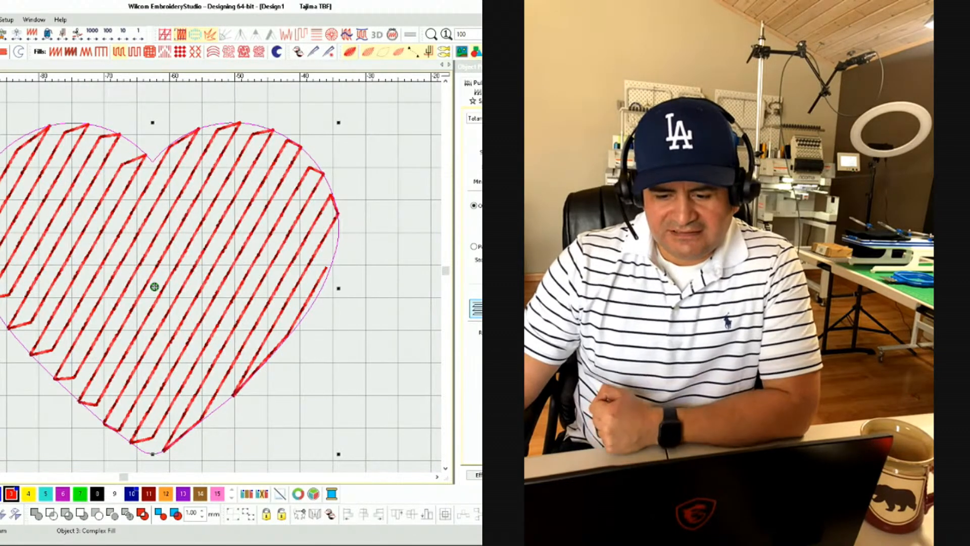
{"action": "left_click", "coordinate": [500, 308]}
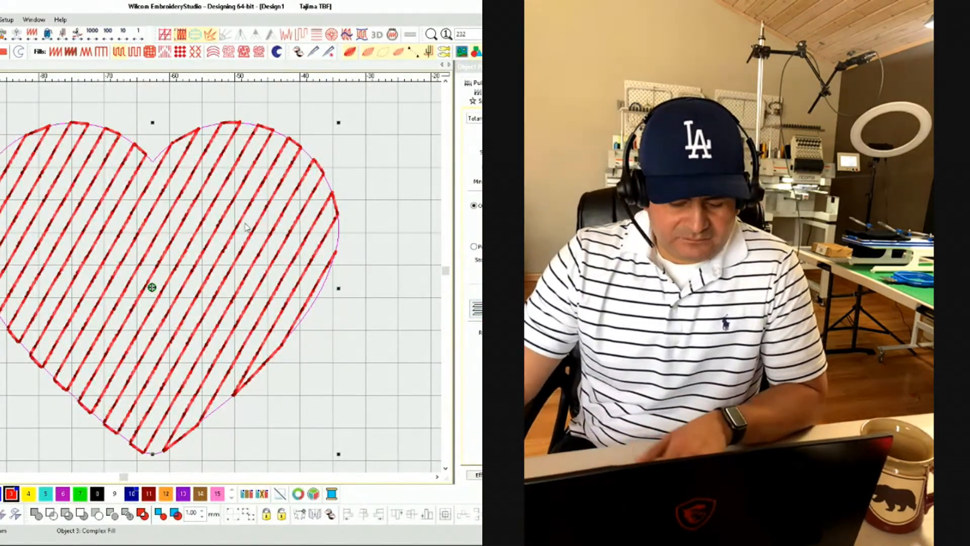
Move the heart fill's stitch entry point beside the heart's right edge and duplicate the heart in place.
{"action": "key", "text": "h"}
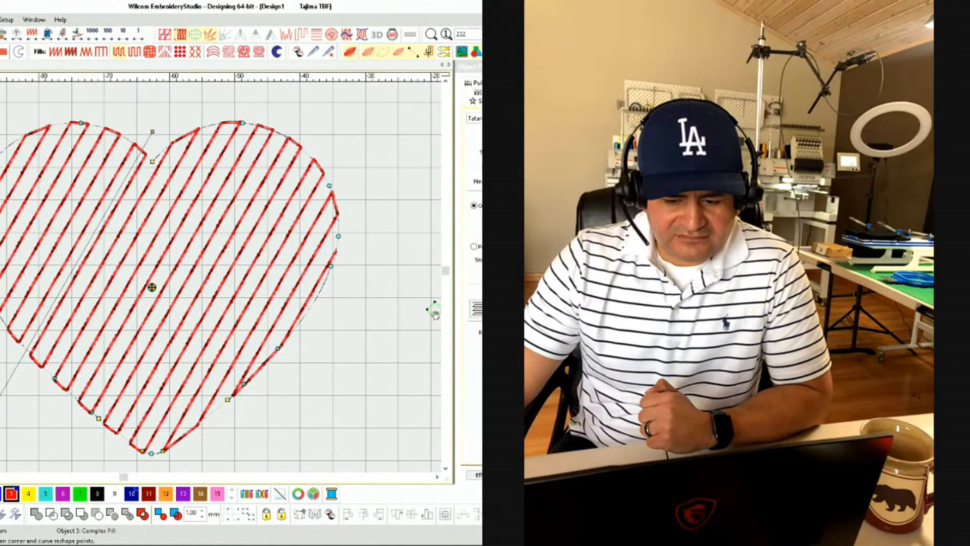
{"action": "left_click_drag", "start_coordinate": [368, 324], "coordinate": [381, 259]}
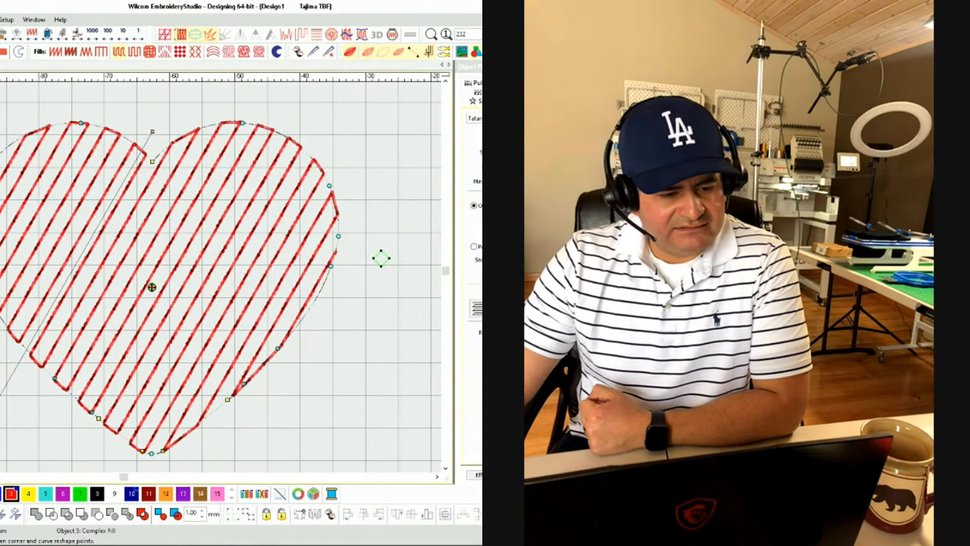
{"action": "key", "text": "Escape"}
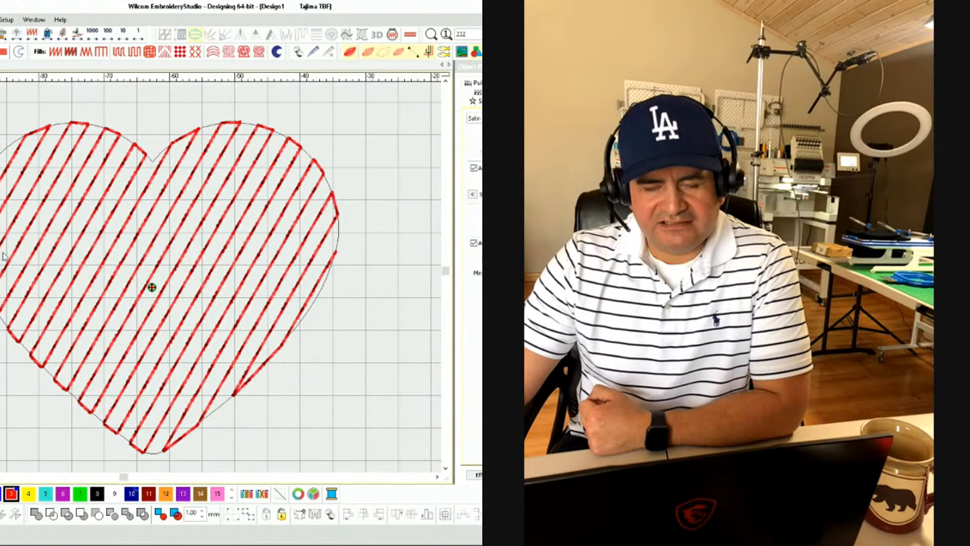
{"action": "left_click", "coordinate": [2, 257]}
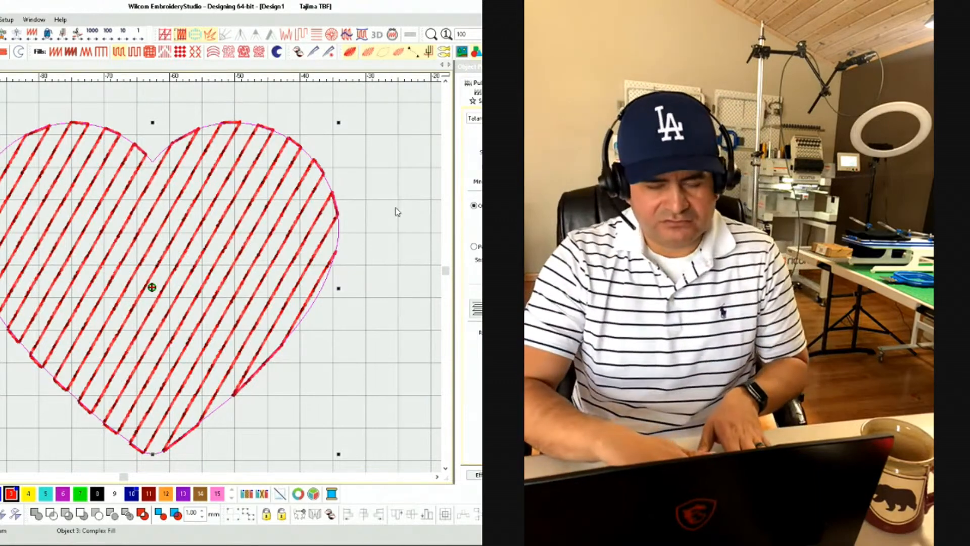
{"action": "key", "text": "ctrl+d"}
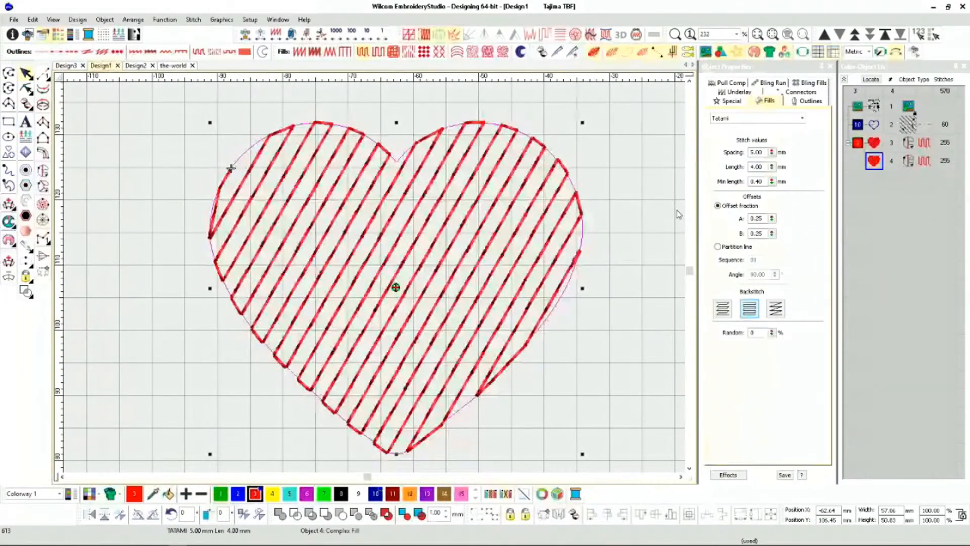
{"action": "key", "text": "Delete"}
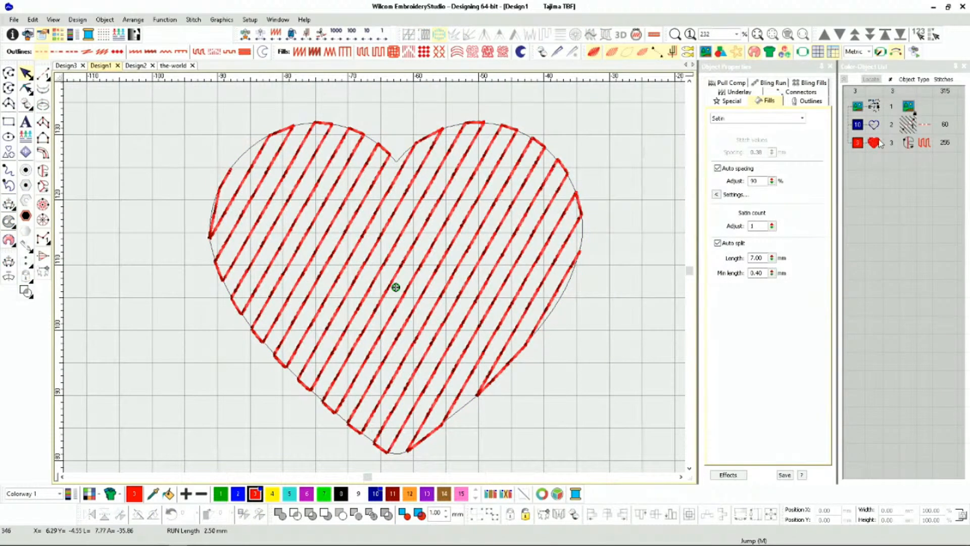
{"action": "left_click", "coordinate": [859, 146]}
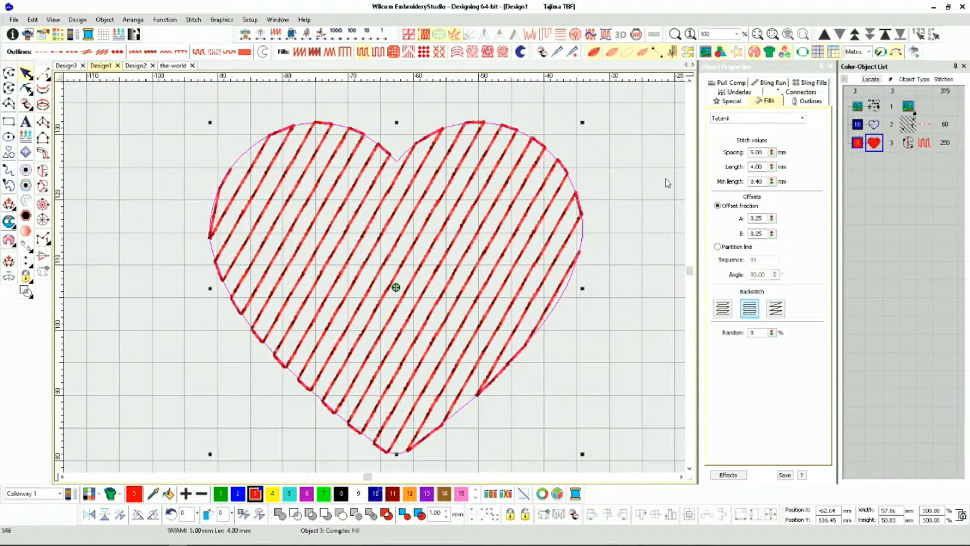
{"action": "key", "text": "ctrl+z"}
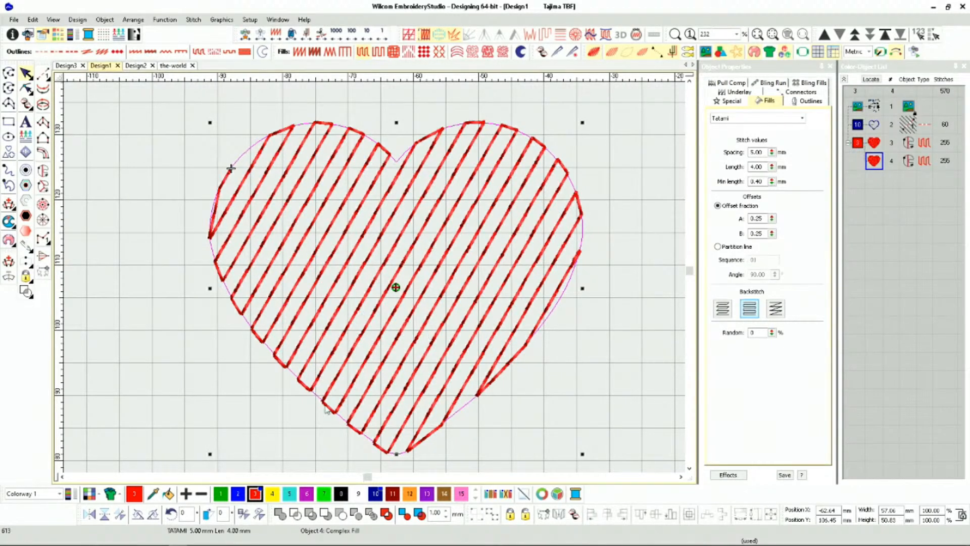
Mirror the duplicated heart horizontally, then place its entry point beside the upper left lobe and its exit point beyond the right edge.
{"action": "left_click", "coordinate": [95, 516]}
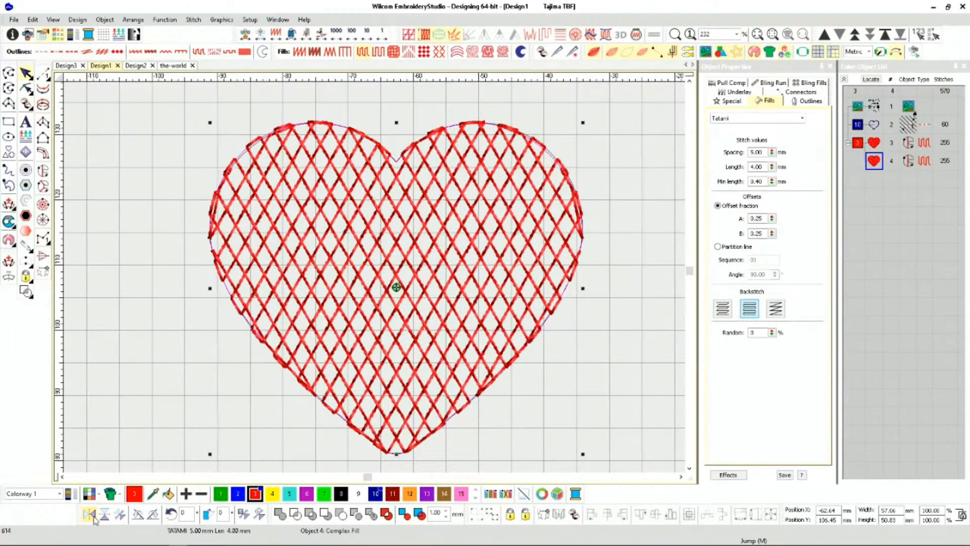
{"action": "key", "text": "h"}
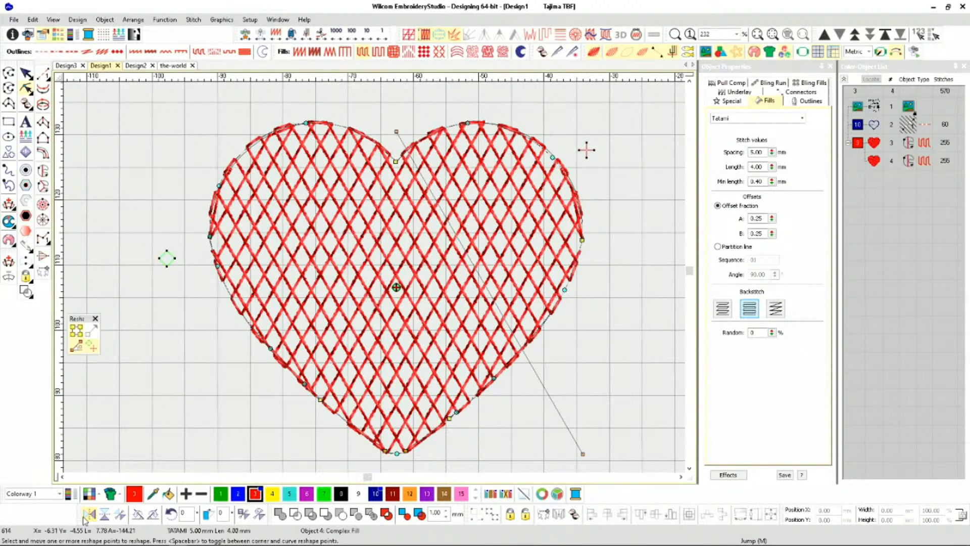
{"action": "left_click_drag", "start_coordinate": [167, 259], "coordinate": [181, 177]}
{"action": "left_click_drag", "start_coordinate": [586, 150], "coordinate": [633, 269]}
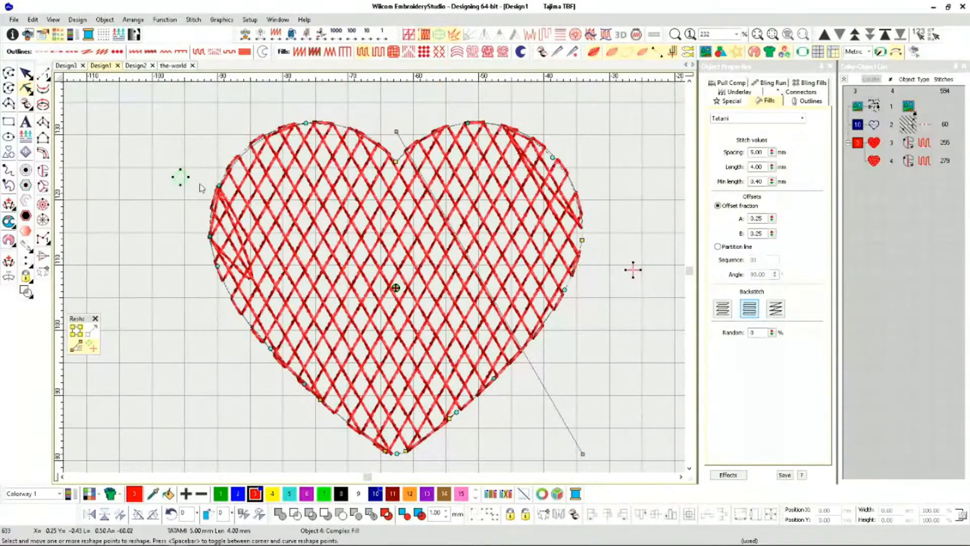
{"action": "left_click_drag", "start_coordinate": [181, 176], "coordinate": [175, 194]}
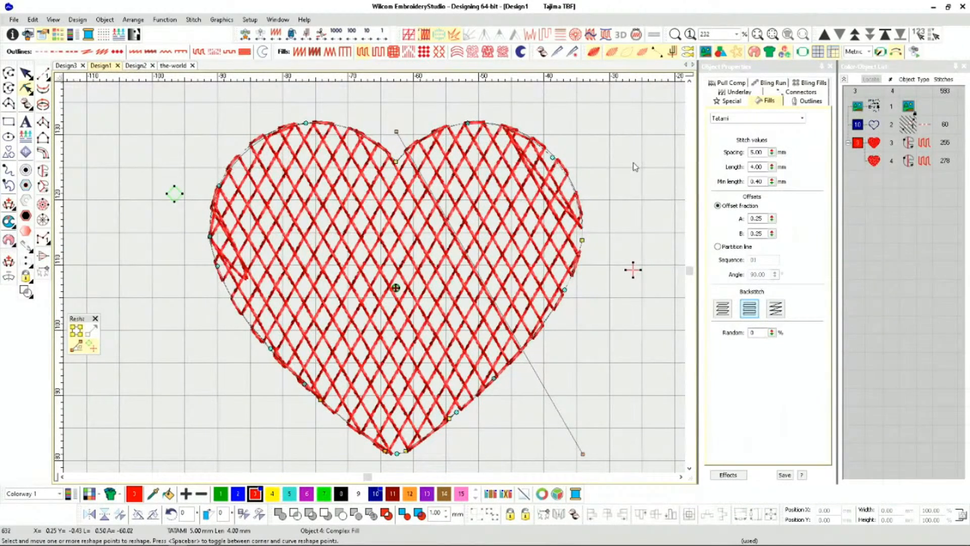
Set the Tatami spacing of both crossing heart fills to 8 mm.
{"action": "scroll", "coordinate": [424, 269], "scroll_direction": "down", "scroll_amount": 1}
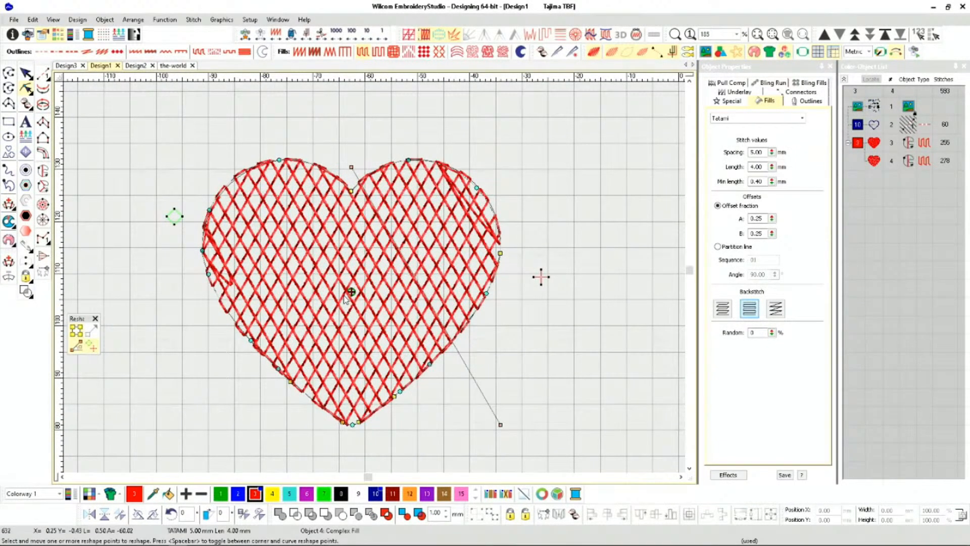
{"action": "left_click", "coordinate": [858, 147]}
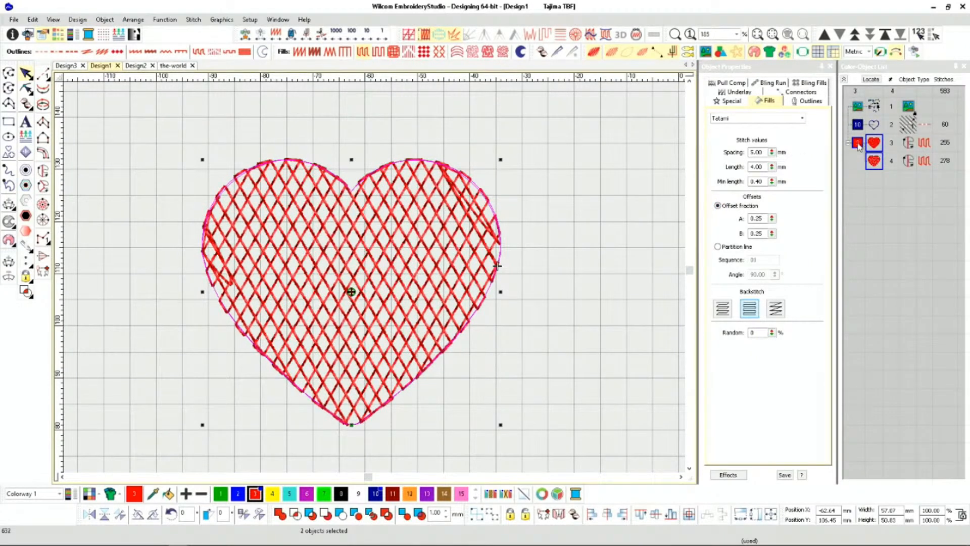
{"action": "left_click", "coordinate": [766, 167]}
{"action": "left_click", "coordinate": [765, 152]}
{"action": "left_click_drag", "start_coordinate": [765, 152], "coordinate": [747, 155]}
{"action": "type", "text": "8"}
{"action": "key", "text": "Return"}
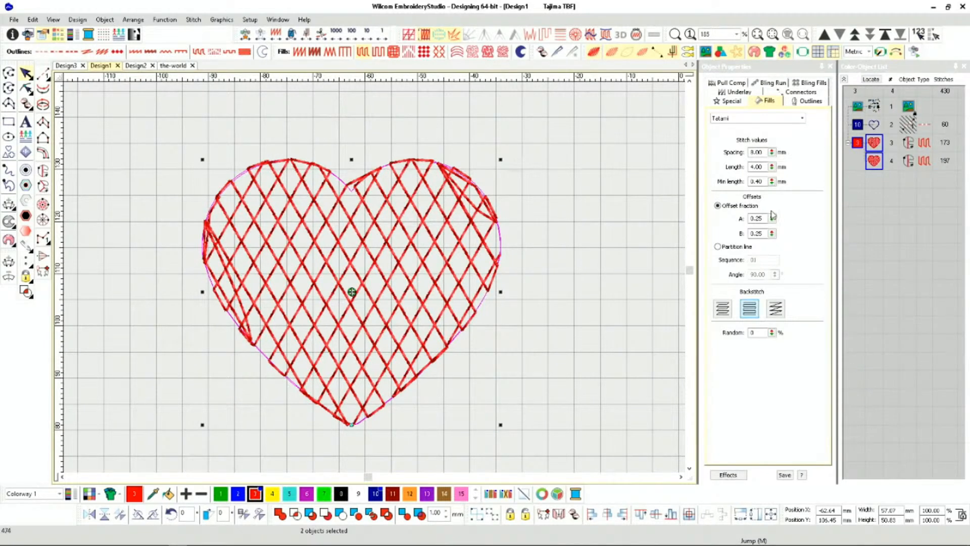
Duplicate the mirrored heart fill and set the new copy's Random value to 90%.
{"action": "left_click", "coordinate": [872, 163]}
{"action": "key", "text": "ctrl+d"}
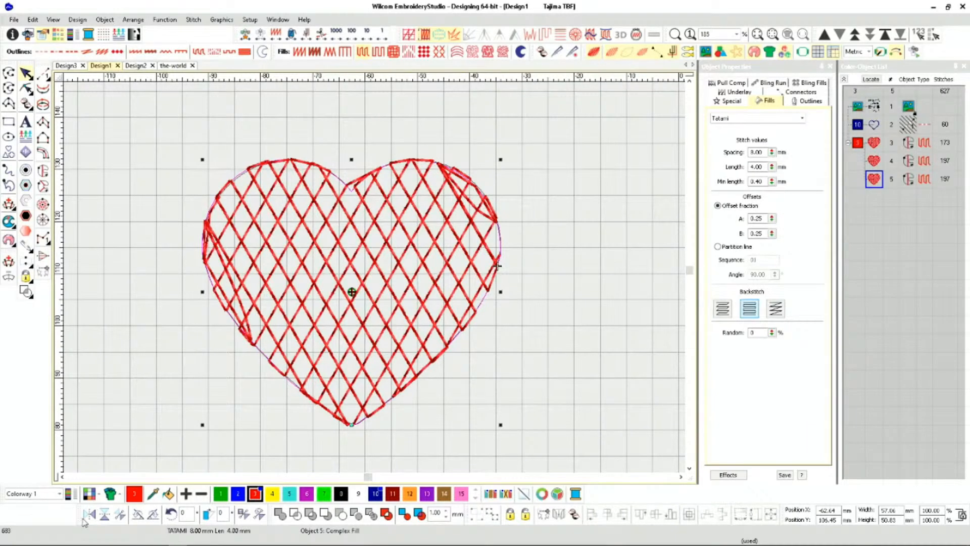
{"action": "left_click", "coordinate": [752, 332]}
{"action": "double_click", "coordinate": [752, 332]}
{"action": "type", "text": "9"}
{"action": "key", "text": "Return"}
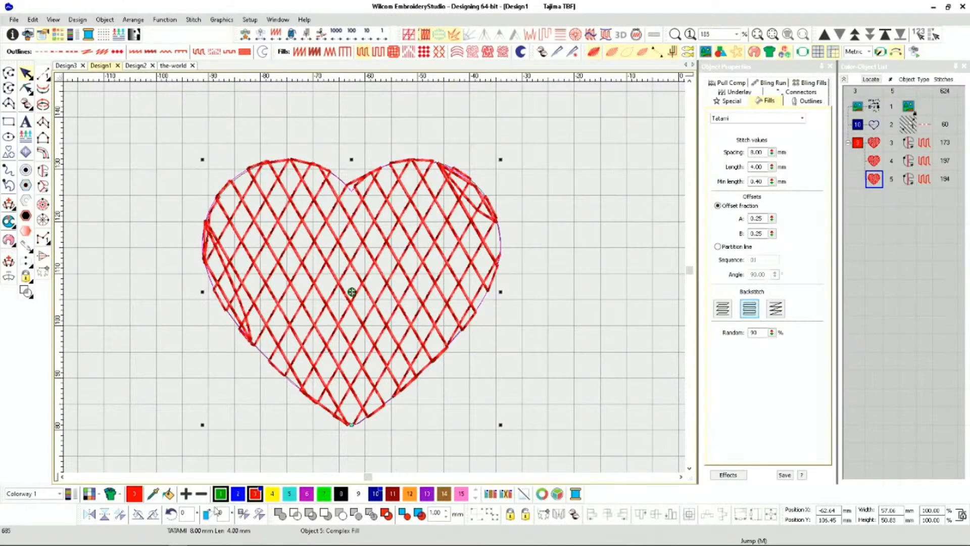
Try mirroring the third heart fill horizontally and vertically.
{"action": "left_click", "coordinate": [88, 515]}
{"action": "left_click", "coordinate": [104, 515]}
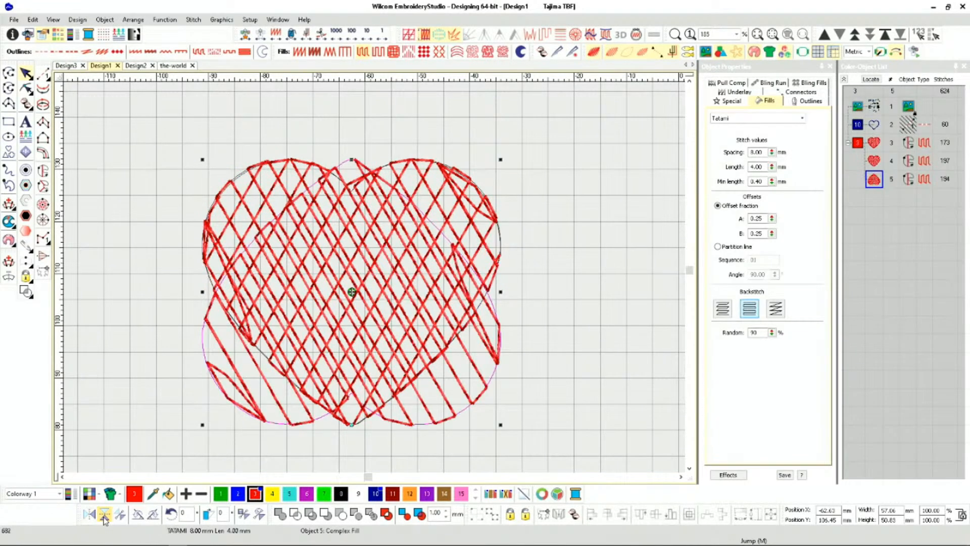
{"action": "left_click", "coordinate": [104, 514]}
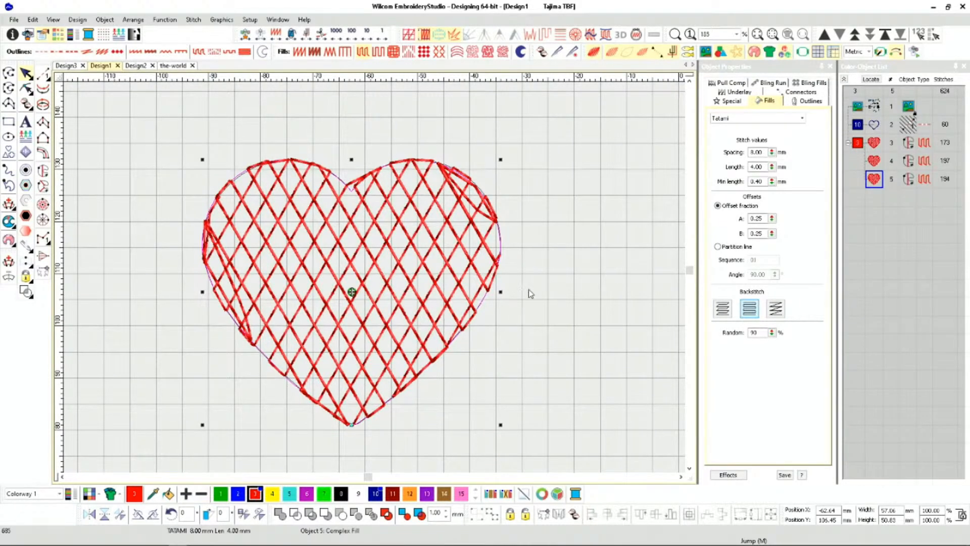
Set the third heart fill's stitch angle to 90°, finish reshaping and reselect that heart.
{"action": "key", "text": "h"}
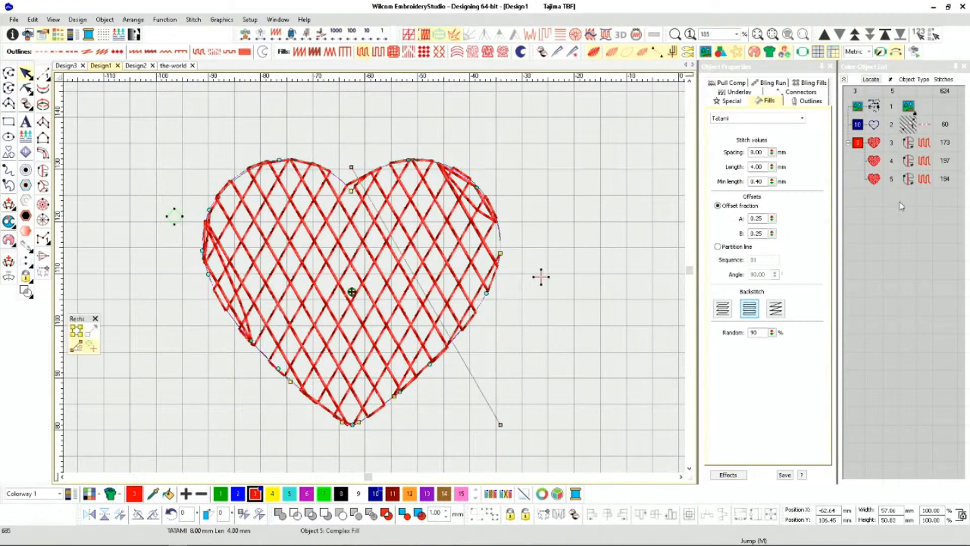
{"action": "left_click_drag", "start_coordinate": [350, 167], "coordinate": [115, 159]}
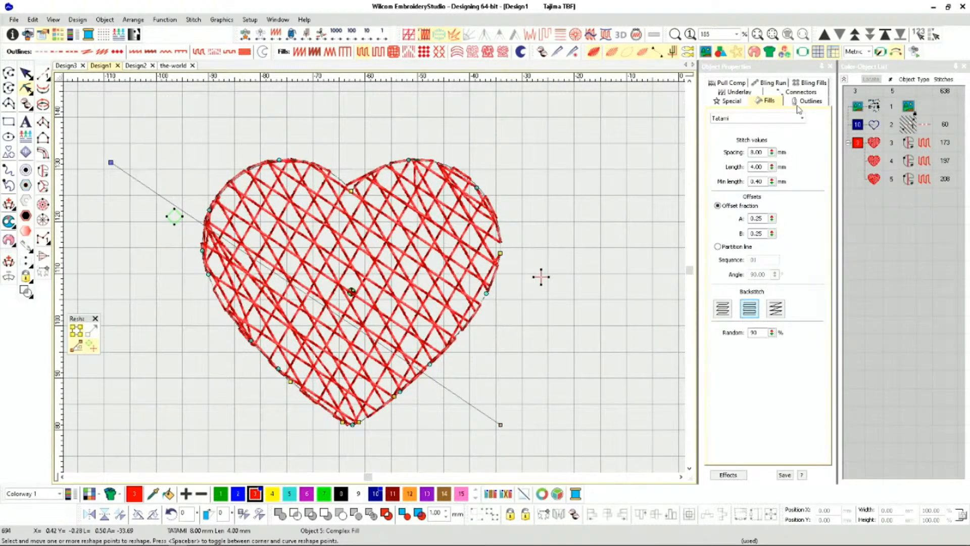
{"action": "left_click", "coordinate": [731, 100]}
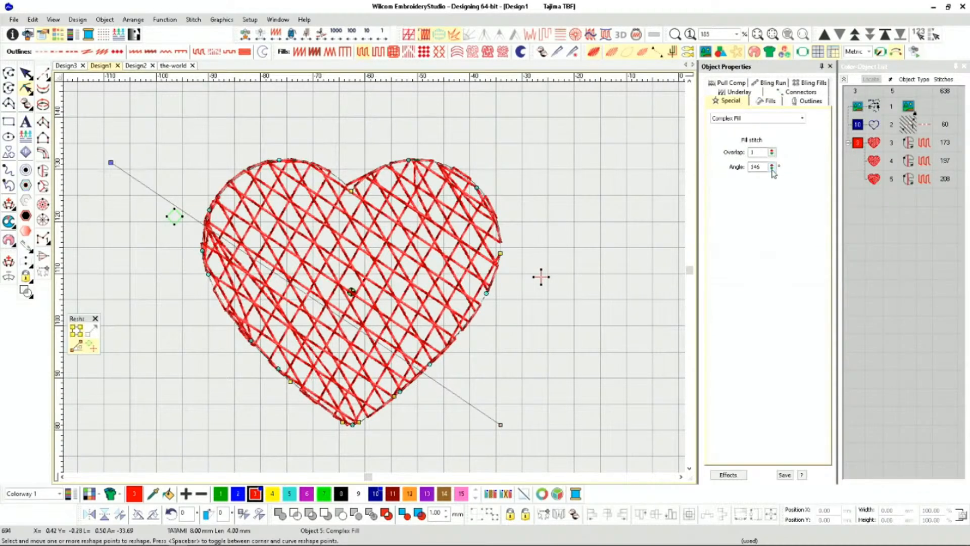
{"action": "left_click_drag", "start_coordinate": [763, 167], "coordinate": [747, 167]}
{"action": "type", "text": "90"}
{"action": "key", "text": "Return"}
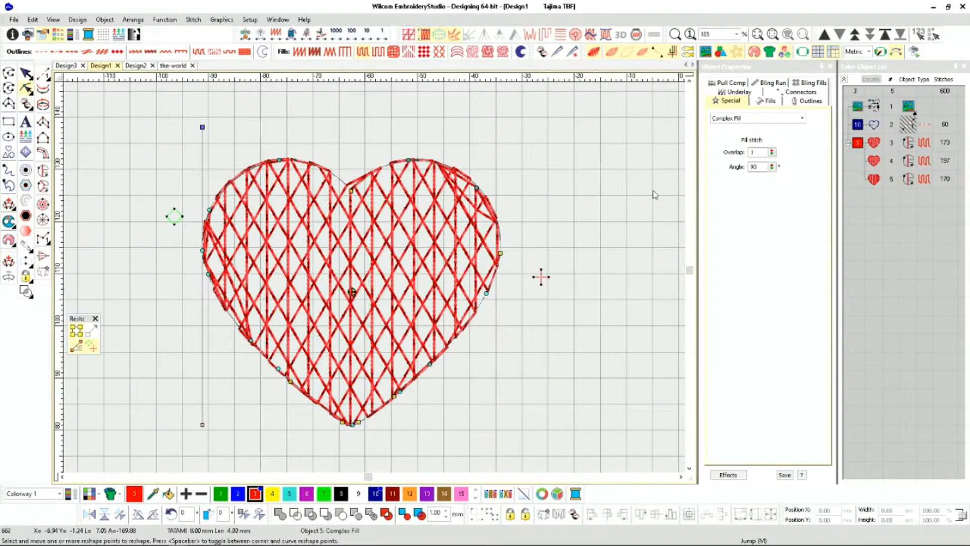
{"action": "left_click", "coordinate": [628, 211]}
{"action": "left_click", "coordinate": [874, 164]}
{"action": "left_click", "coordinate": [875, 179]}
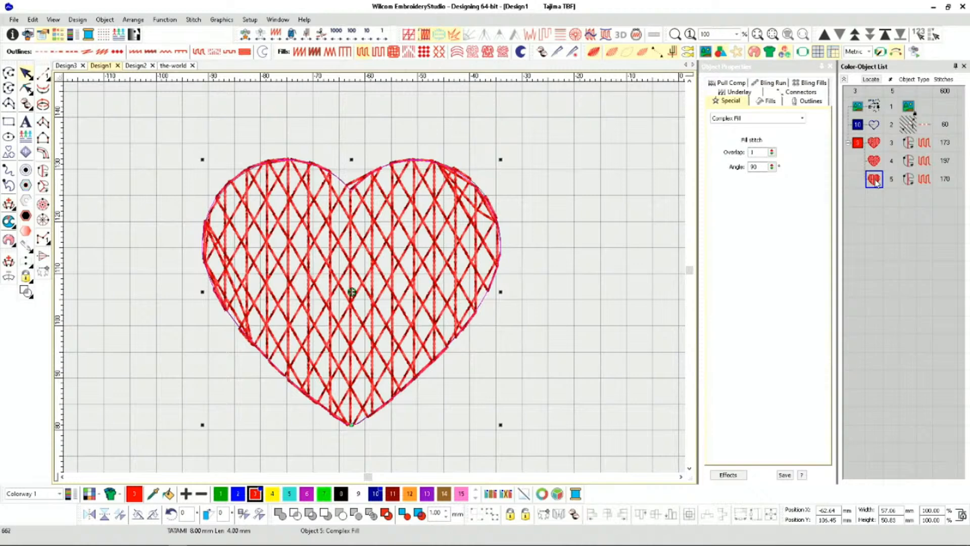
Examine the three layered heart fills one by one and look over the options available for the red color block.
{"action": "left_click", "coordinate": [876, 162]}
{"action": "left_click", "coordinate": [874, 144]}
{"action": "left_click", "coordinate": [875, 162]}
{"action": "left_click", "coordinate": [875, 179]}
{"action": "key", "text": "shift+r"}
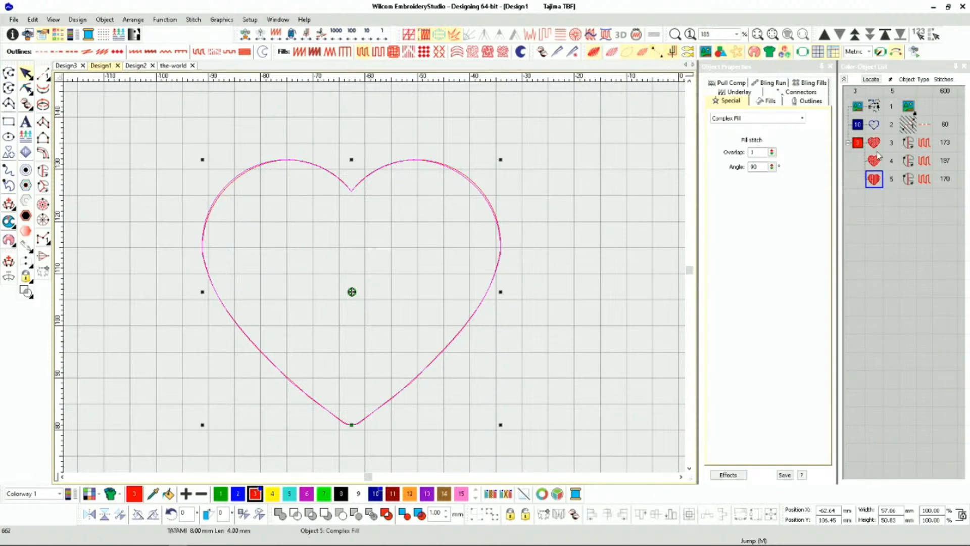
{"action": "right_click", "coordinate": [860, 145]}
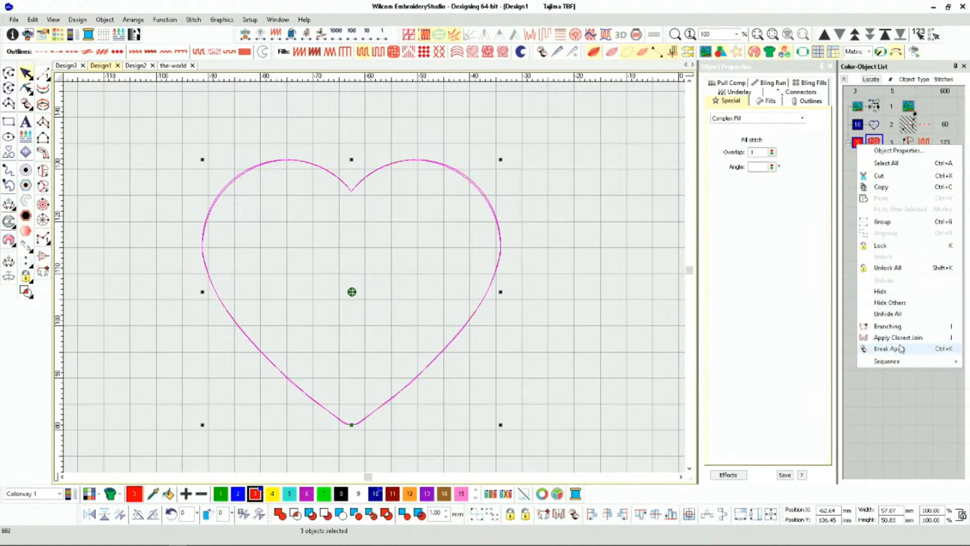
{"action": "left_click", "coordinate": [634, 236]}
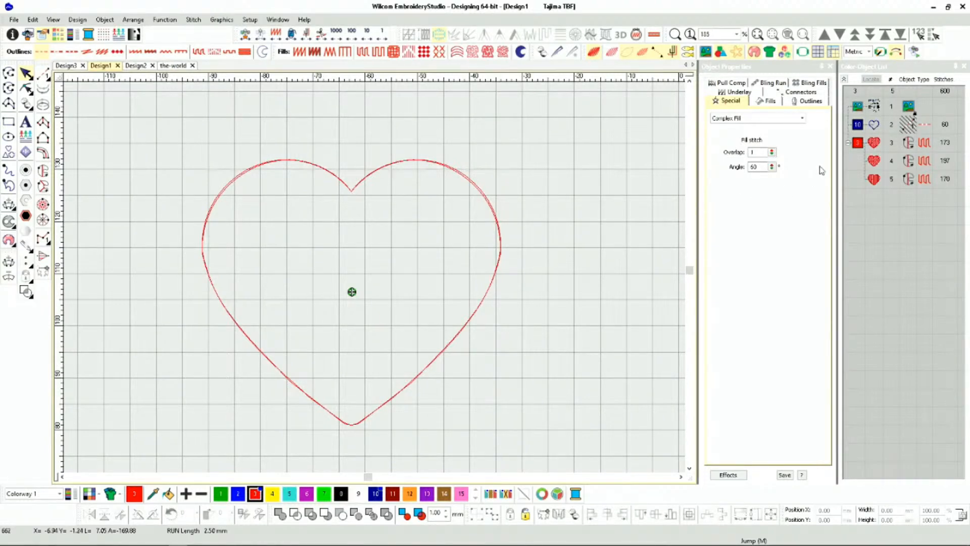
Delete the second and third heart fills so that only the first one is kept.
{"action": "left_click", "coordinate": [858, 143]}
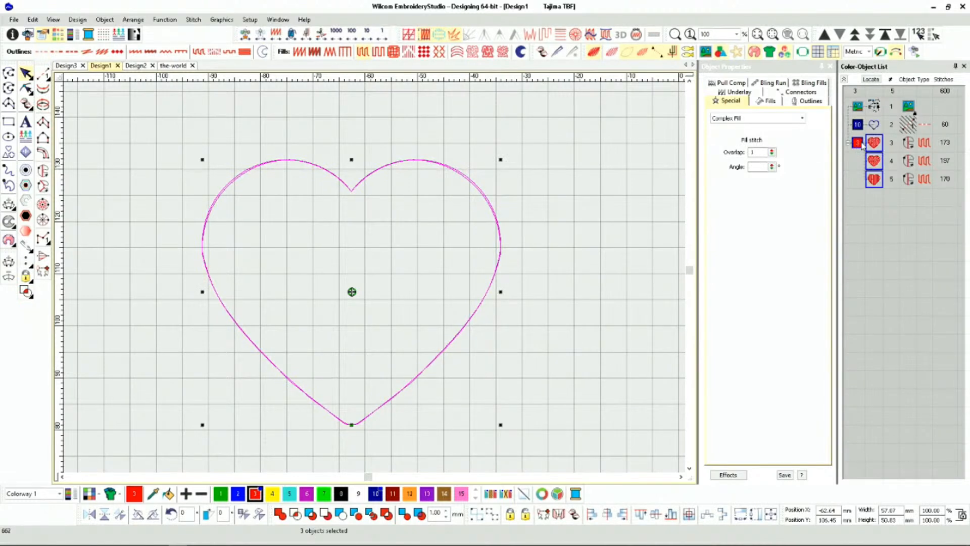
{"action": "left_click", "coordinate": [878, 166]}
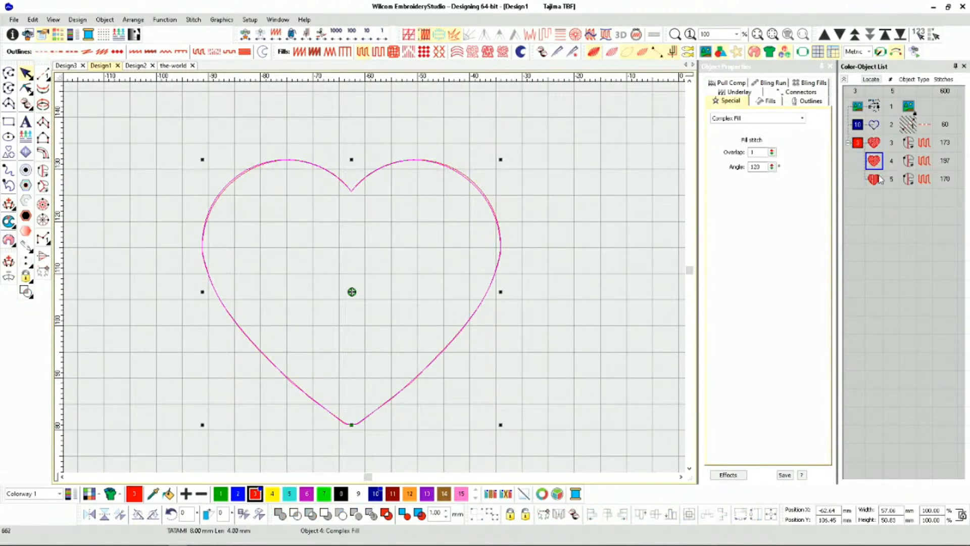
{"action": "left_click", "coordinate": [880, 179], "text": "ctrl"}
{"action": "key", "text": "Delete"}
{"action": "left_click", "coordinate": [876, 146]}
{"action": "left_click", "coordinate": [624, 154]}
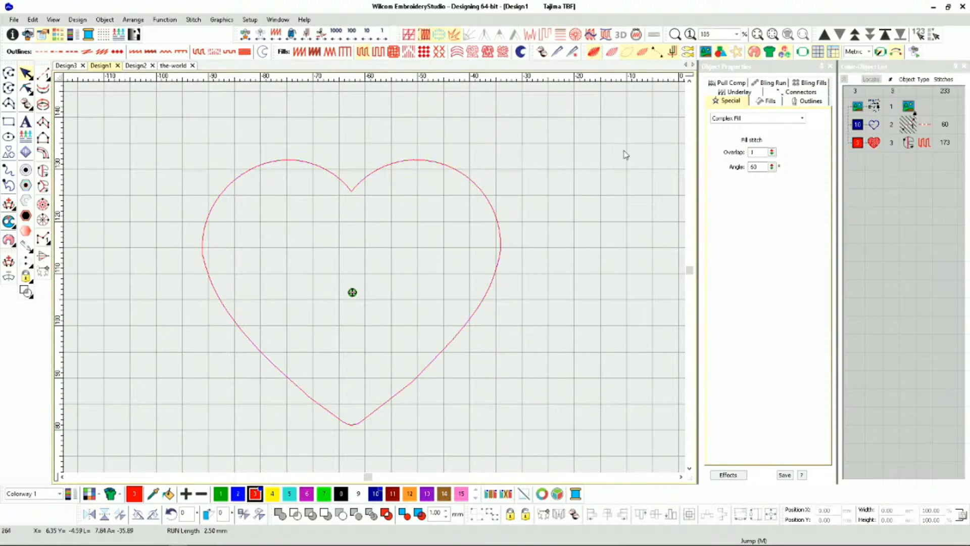
Try converting the remaining heart fill to a Run outline, then undo the conversion and the deletion of the other two fills.
{"action": "left_click", "coordinate": [42, 52]}
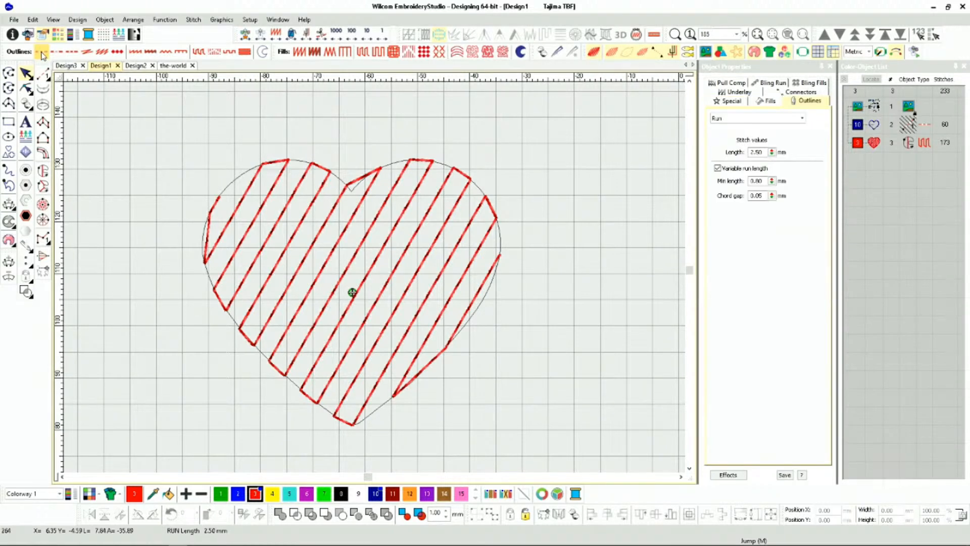
{"action": "left_click", "coordinate": [864, 145]}
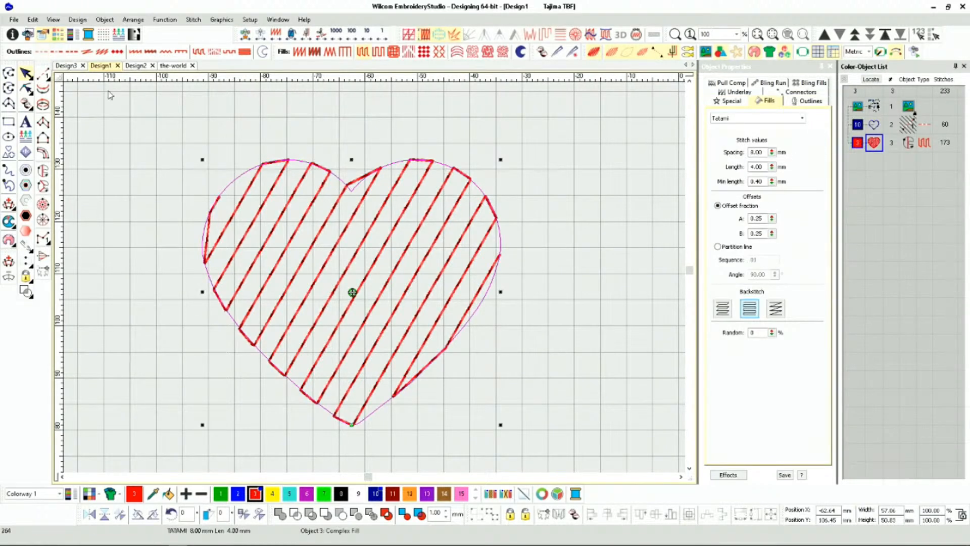
{"action": "left_click", "coordinate": [46, 53]}
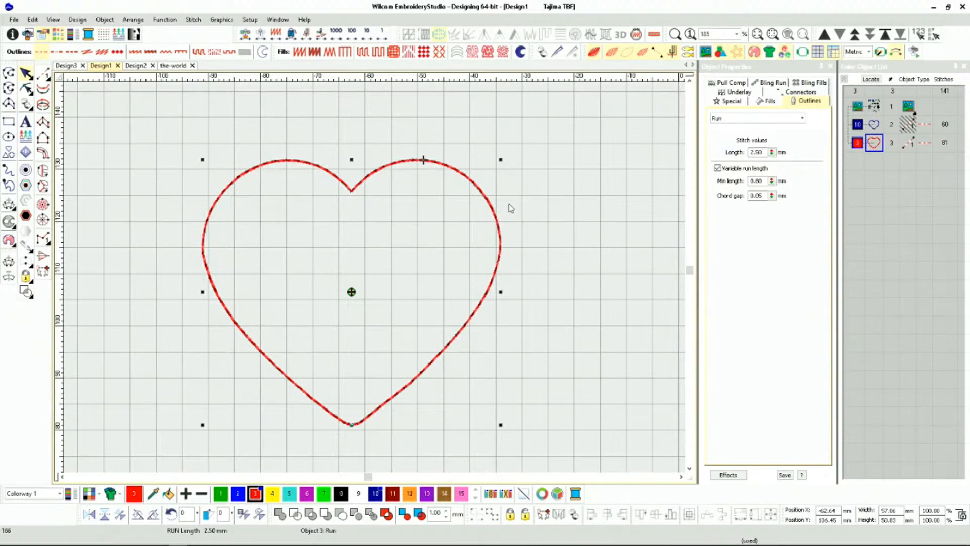
{"action": "key", "text": "ctrl+z"}
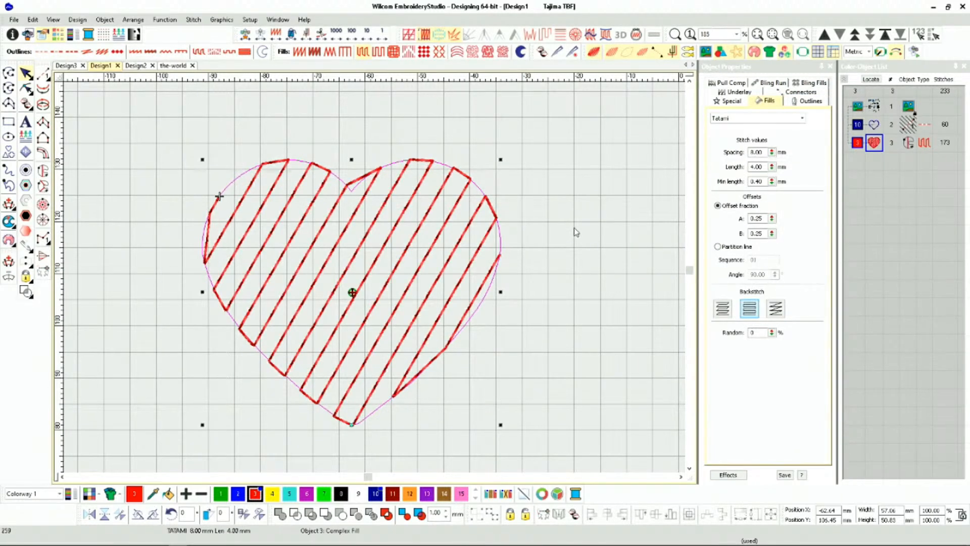
{"action": "key", "text": "ctrl+z"}
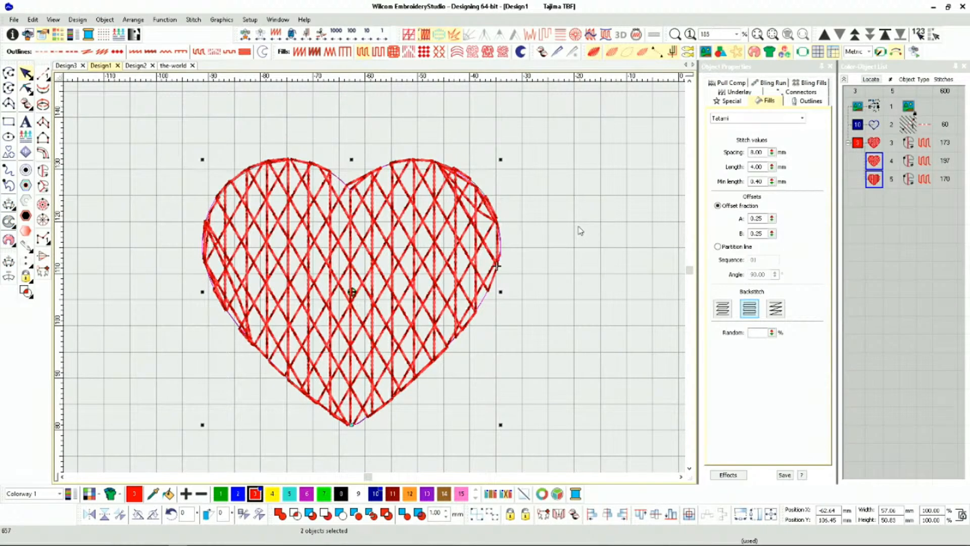
Delete the third heart fill, the one with vertical stitch lines, leaving the two crossing fills.
{"action": "left_click", "coordinate": [875, 180]}
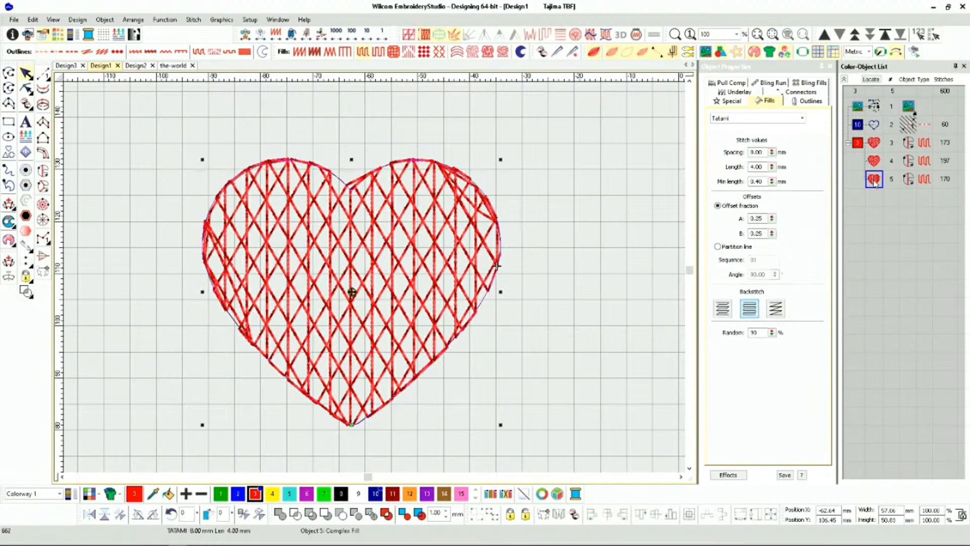
{"action": "key", "text": "Delete"}
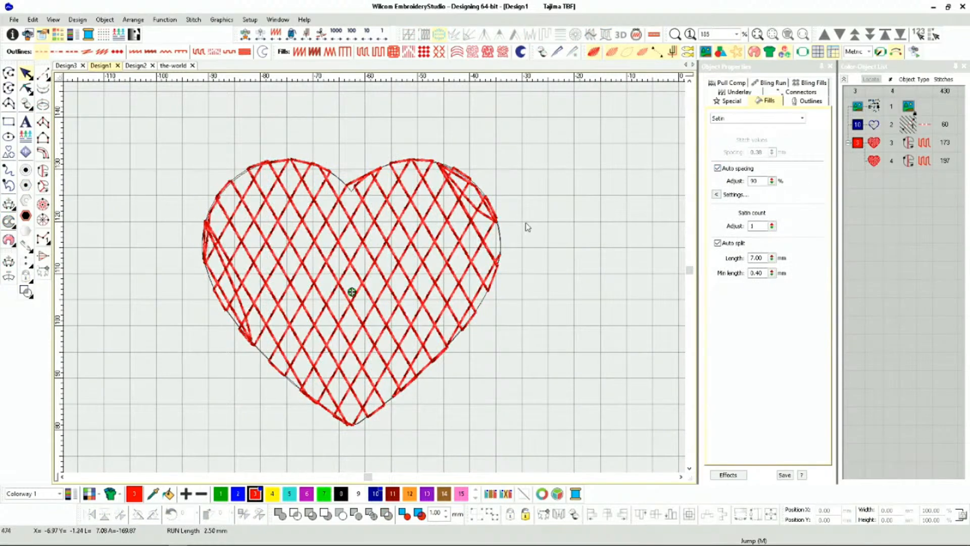
{"action": "scroll", "coordinate": [469, 204], "scroll_direction": "up", "scroll_amount": 2}
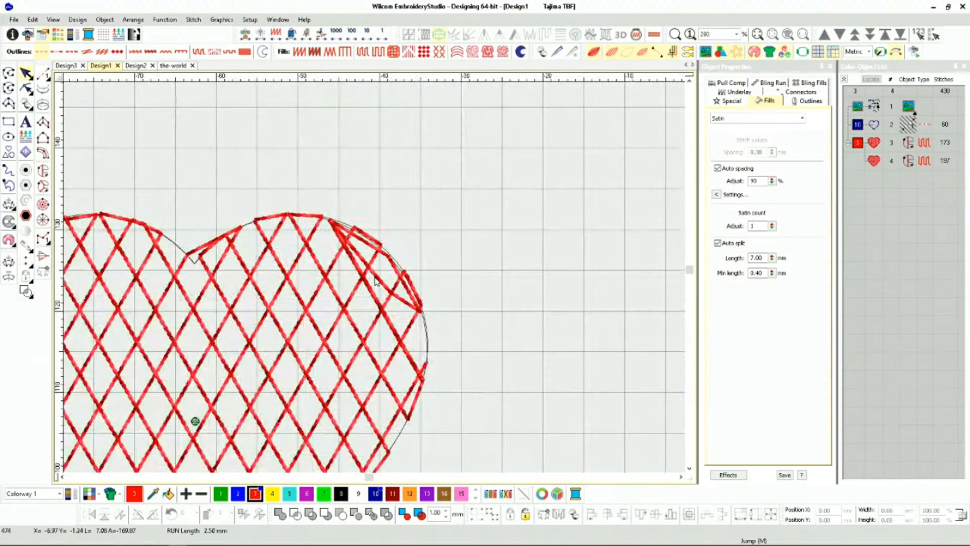
{"action": "scroll", "coordinate": [375, 279], "scroll_direction": "down", "scroll_amount": 2}
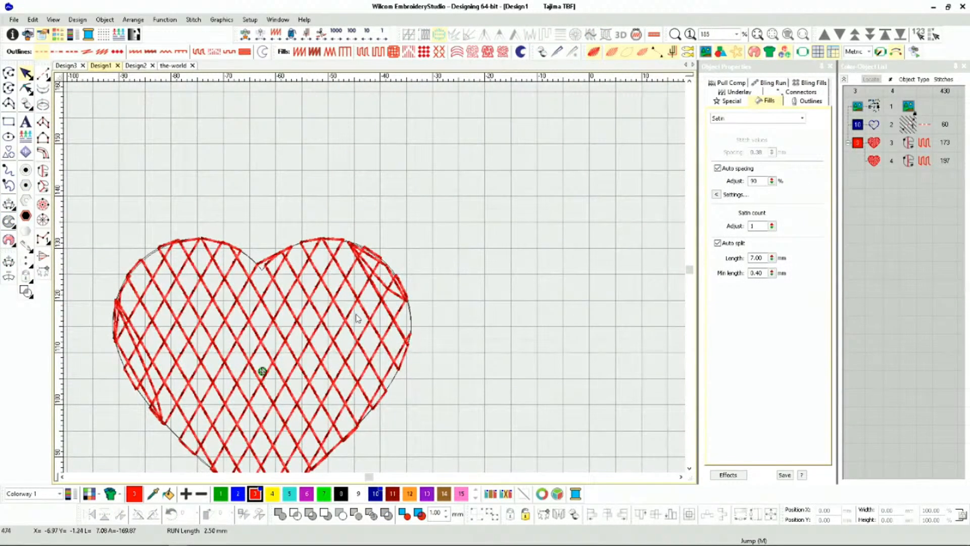
{"action": "scroll", "coordinate": [376, 283], "scroll_direction": "down", "scroll_amount": 2}
{"action": "scroll", "coordinate": [376, 281], "scroll_direction": "up", "scroll_amount": 1}
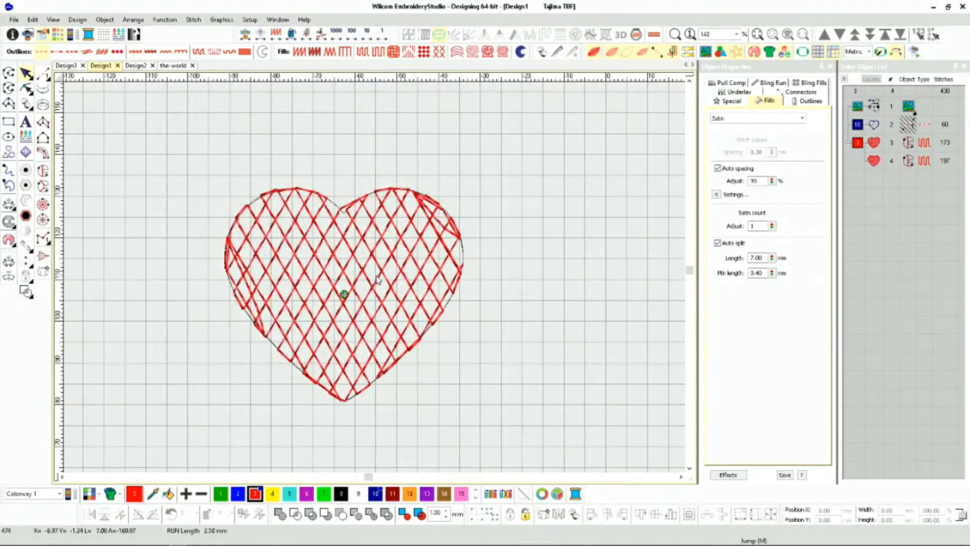
Use Reshape to reposition the stitch start and end points of the two crossing heart fills outside the heart's edges.
{"action": "left_click", "coordinate": [879, 163]}
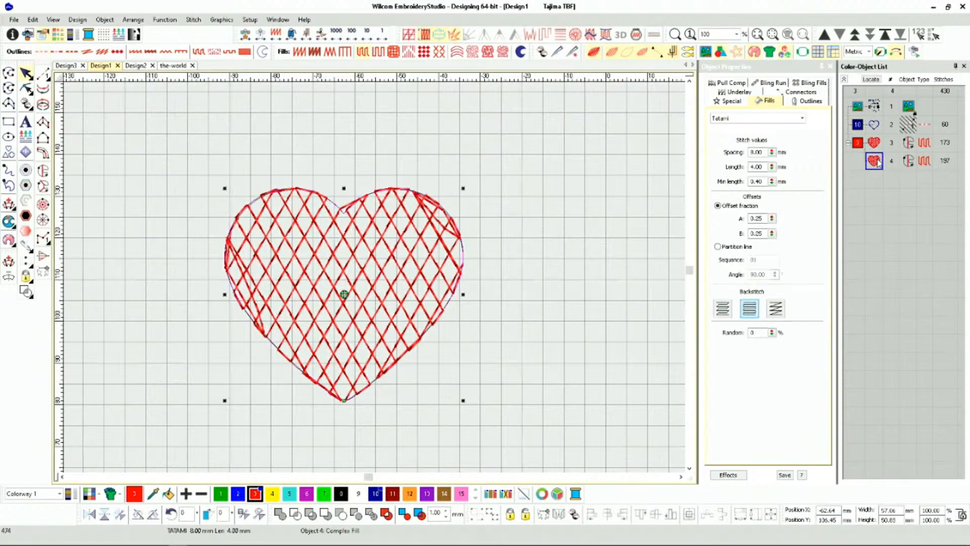
{"action": "key", "text": "h"}
{"action": "left_click_drag", "start_coordinate": [496, 282], "coordinate": [403, 385]}
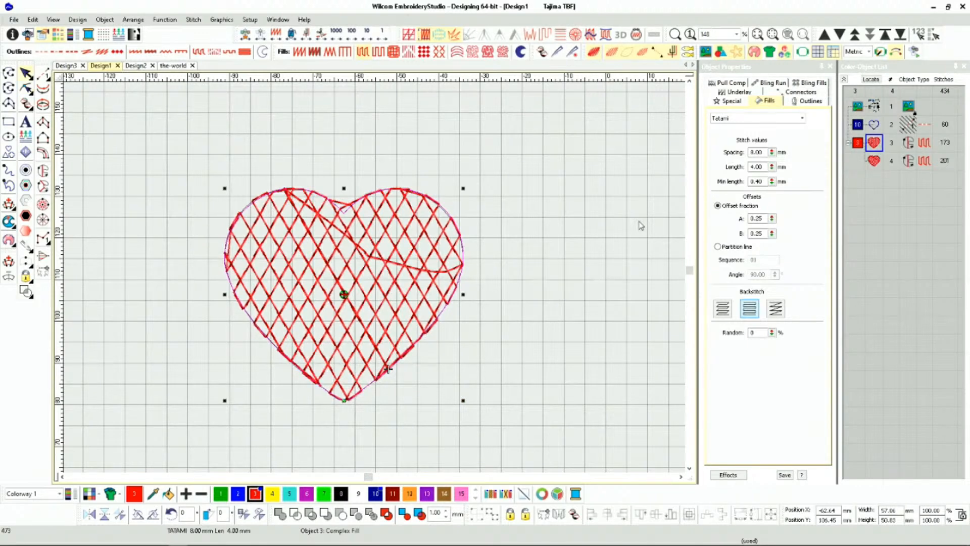
{"action": "key", "text": "h"}
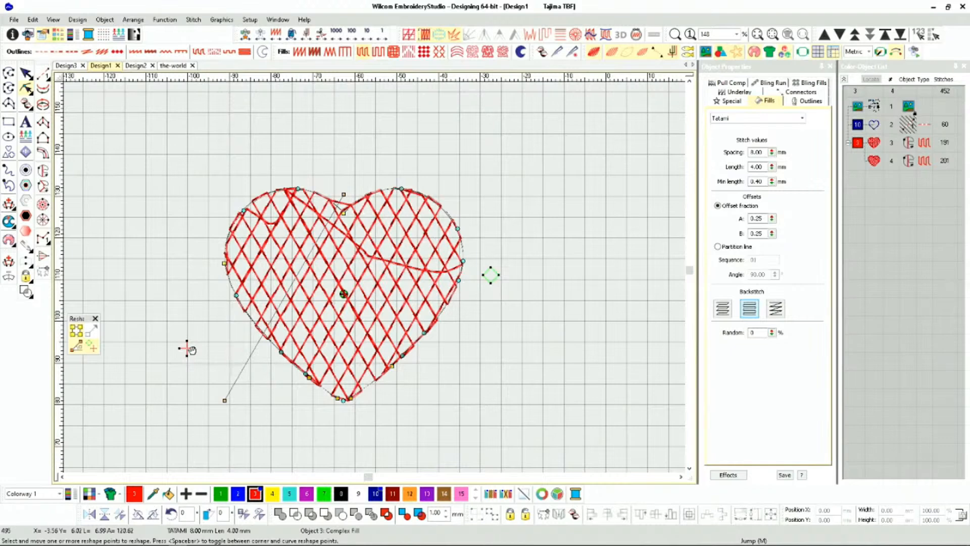
{"action": "left_click_drag", "start_coordinate": [305, 398], "coordinate": [302, 402]}
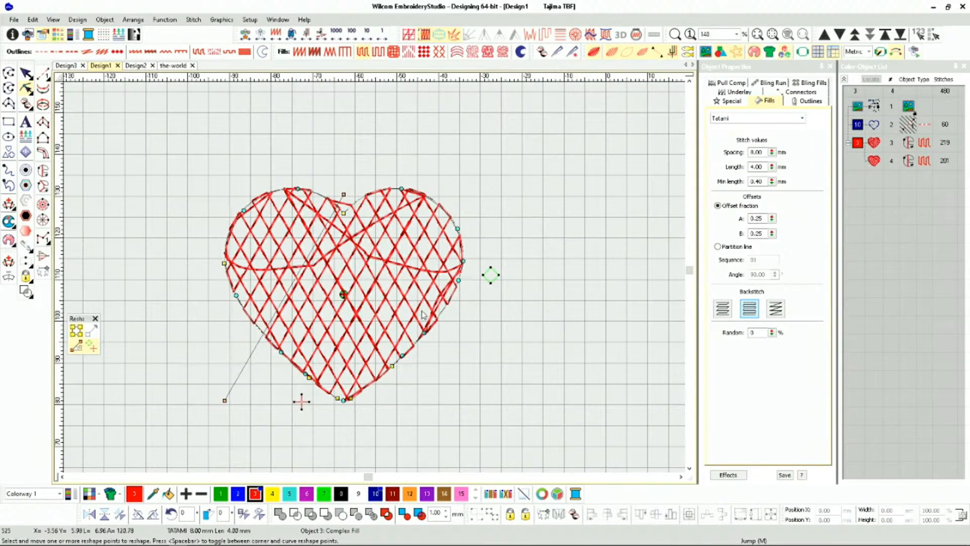
{"action": "left_click", "coordinate": [26, 74]}
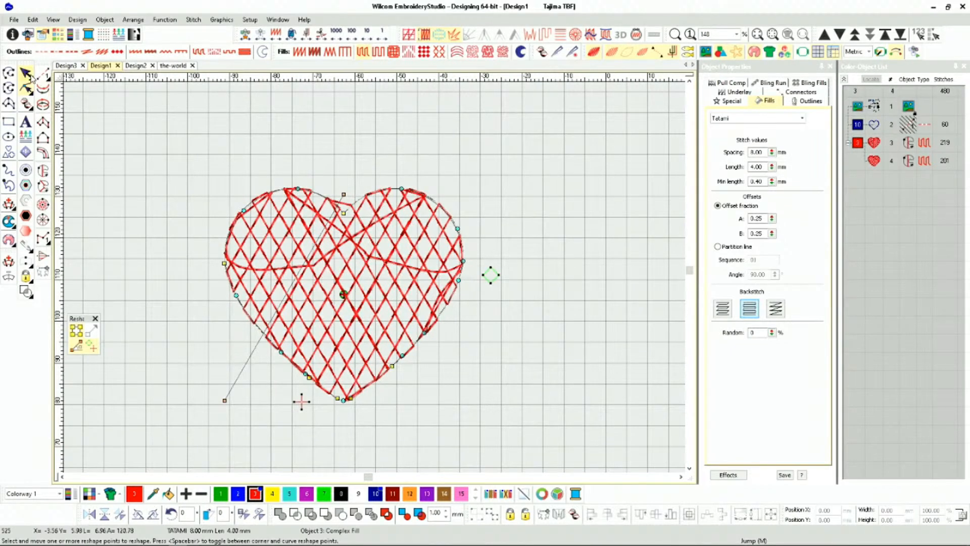
{"action": "left_click", "coordinate": [229, 142]}
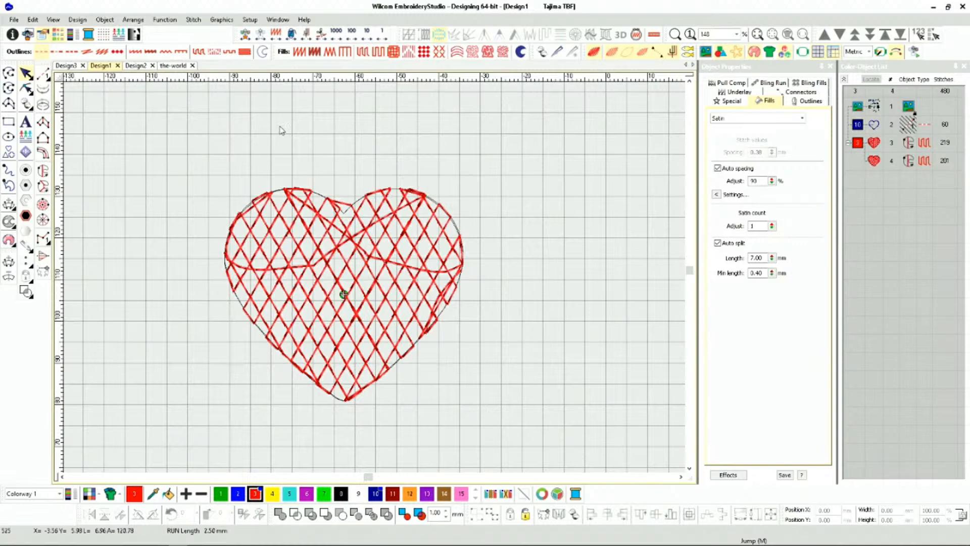
Apply the Trapunto effect to both crossing heart fills.
{"action": "left_click", "coordinate": [859, 142]}
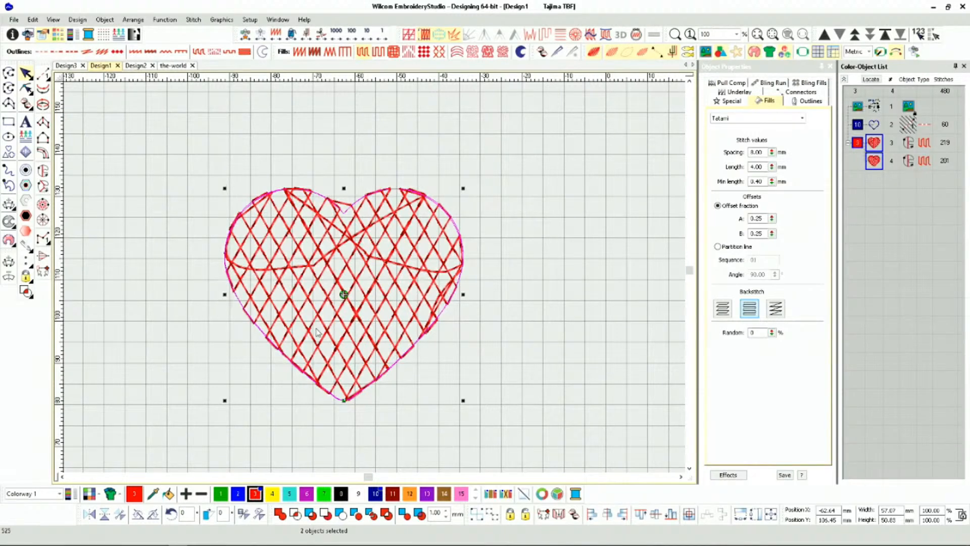
{"action": "left_click", "coordinate": [548, 42]}
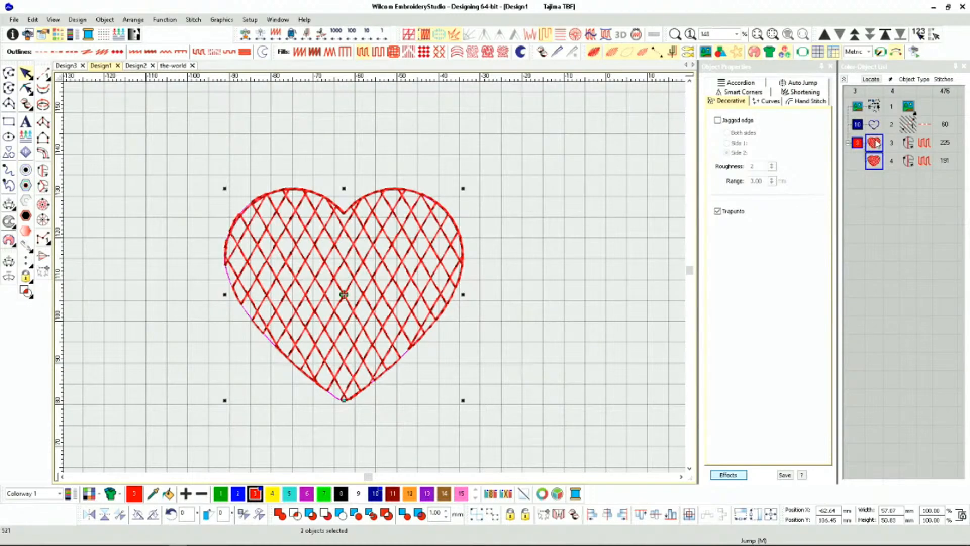
Duplicate the first heart fill and convert the copy to a Satin outline as a border around the lattice.
{"action": "left_click", "coordinate": [877, 143]}
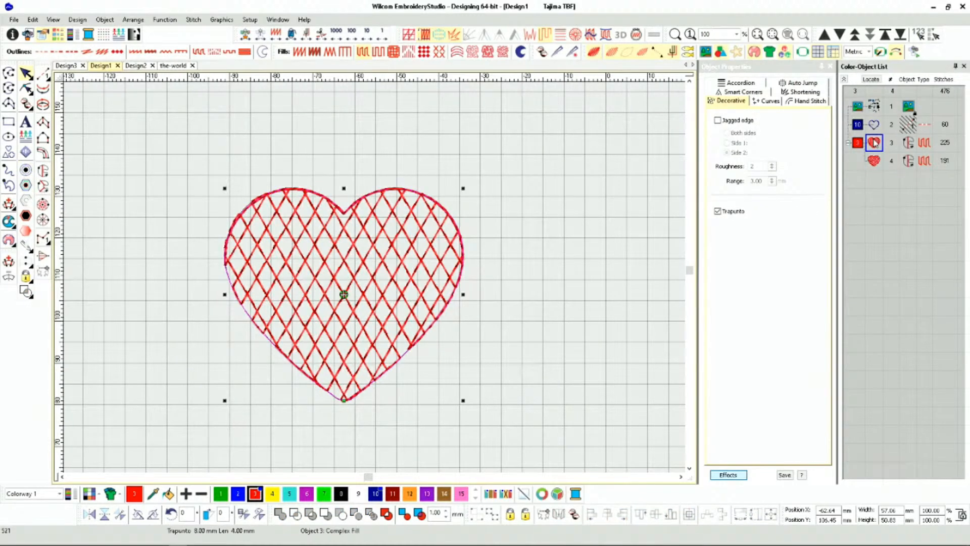
{"action": "key", "text": "ctrl+d"}
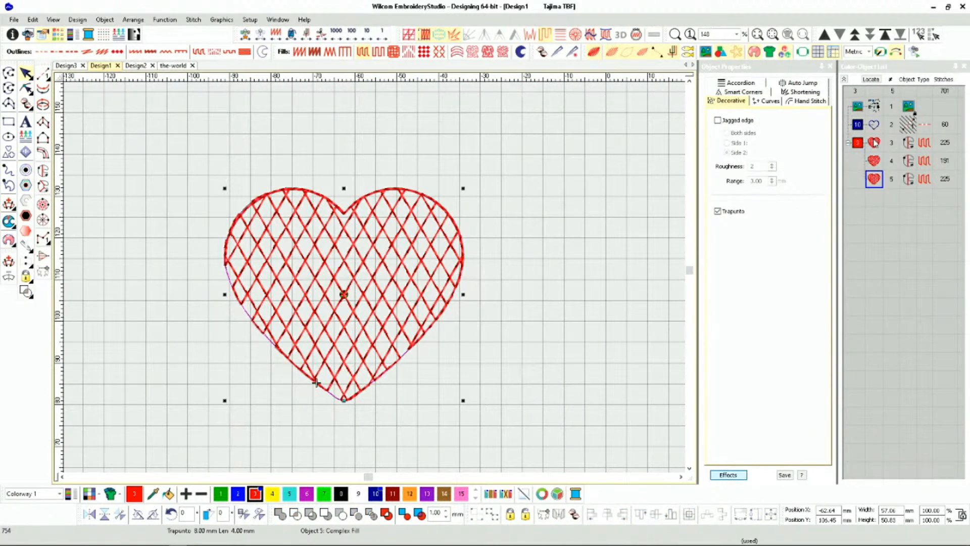
{"action": "left_click", "coordinate": [138, 51]}
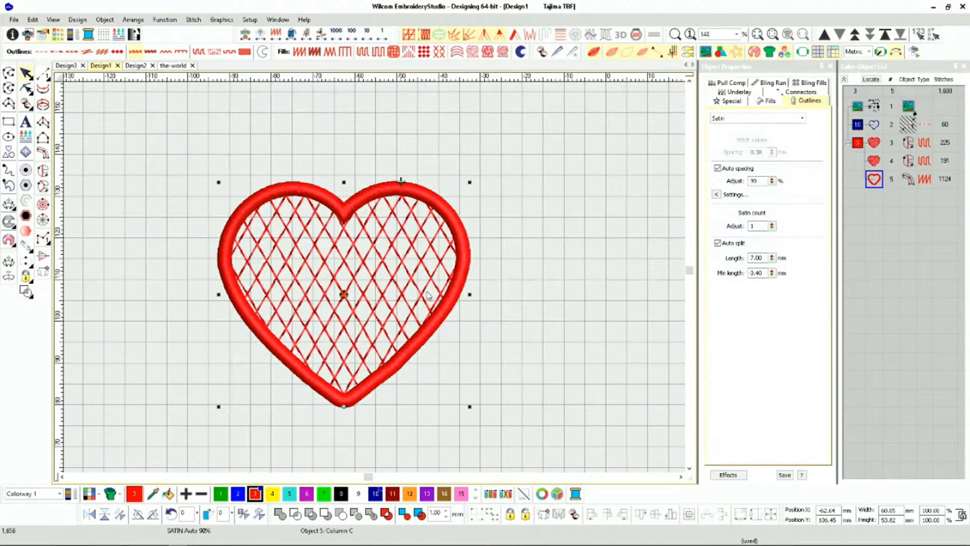
{"action": "scroll", "coordinate": [374, 306], "scroll_direction": "up", "scroll_amount": 2}
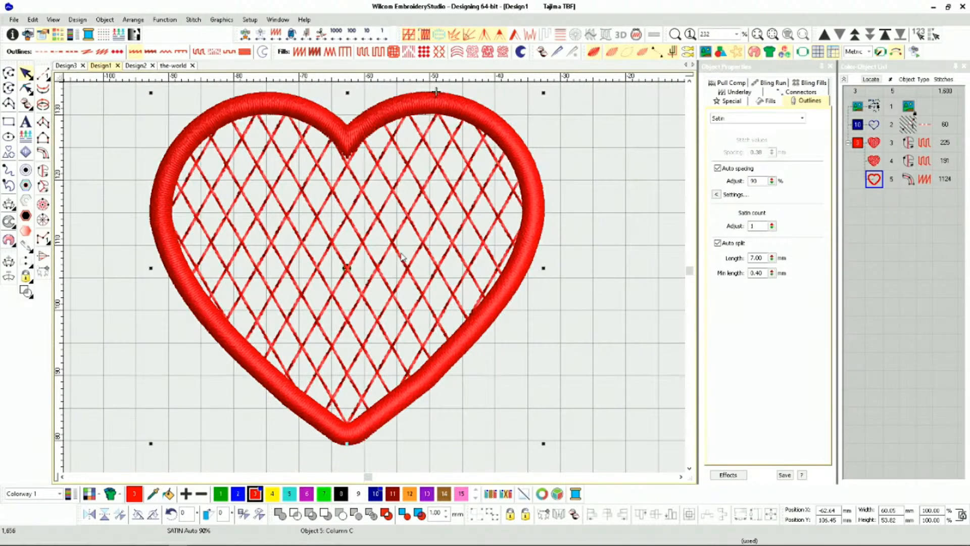
{"action": "left_click", "coordinate": [634, 196]}
{"action": "scroll", "coordinate": [438, 302], "scroll_direction": "down", "scroll_amount": 3}
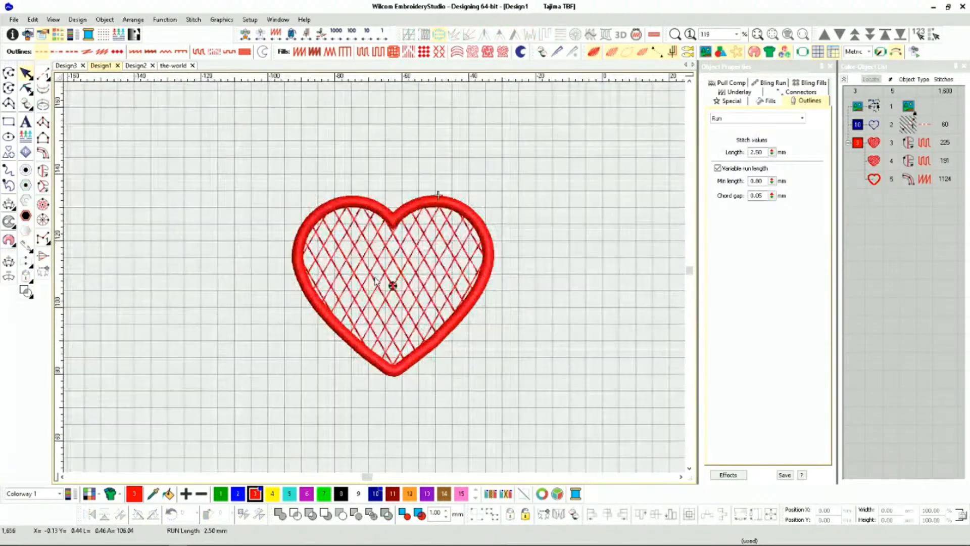
{"action": "scroll", "coordinate": [376, 281], "scroll_direction": "up", "scroll_amount": 2}
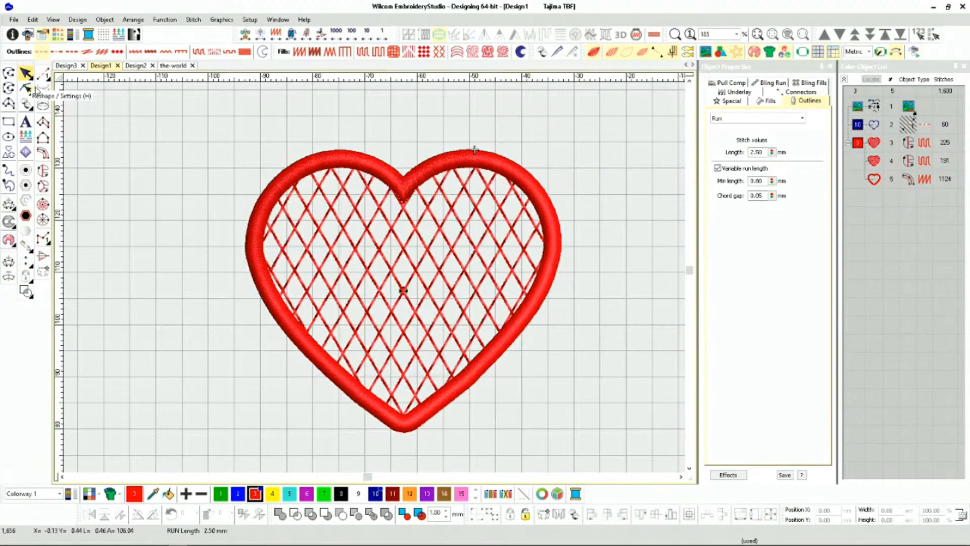
{"action": "scroll", "coordinate": [349, 242], "scroll_direction": "down", "scroll_amount": 2}
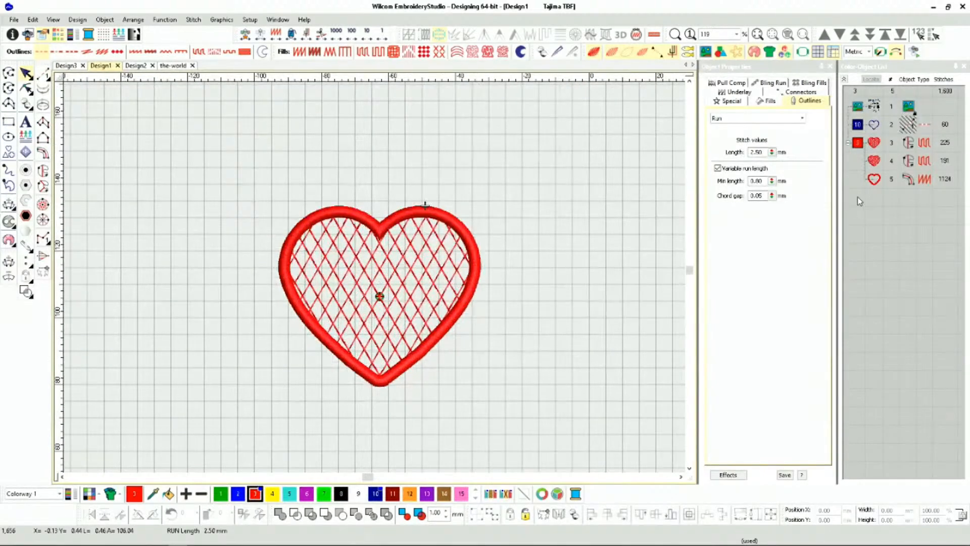
Delete the satin heart border and the second crossing fill, keeping only the first Trapunto fill.
{"action": "left_click", "coordinate": [874, 182]}
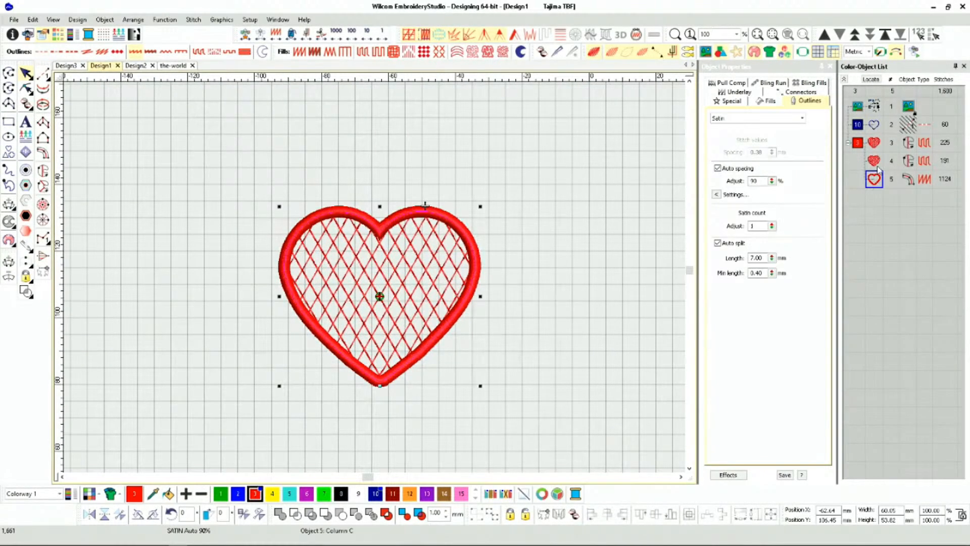
{"action": "left_click", "coordinate": [877, 163], "text": "ctrl"}
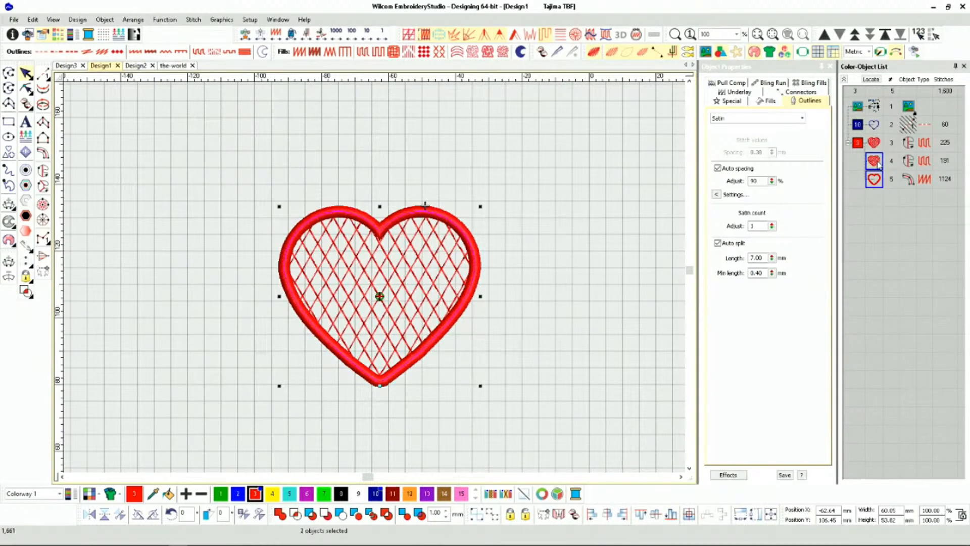
{"action": "key", "text": "Delete"}
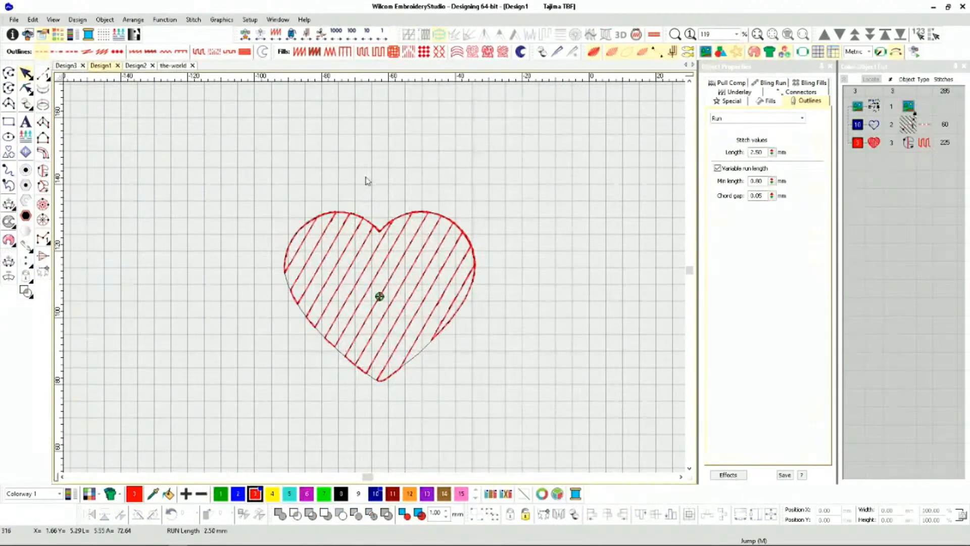
{"action": "scroll", "coordinate": [369, 283], "scroll_direction": "down", "scroll_amount": 1}
{"action": "scroll", "coordinate": [375, 280], "scroll_direction": "up", "scroll_amount": 2}
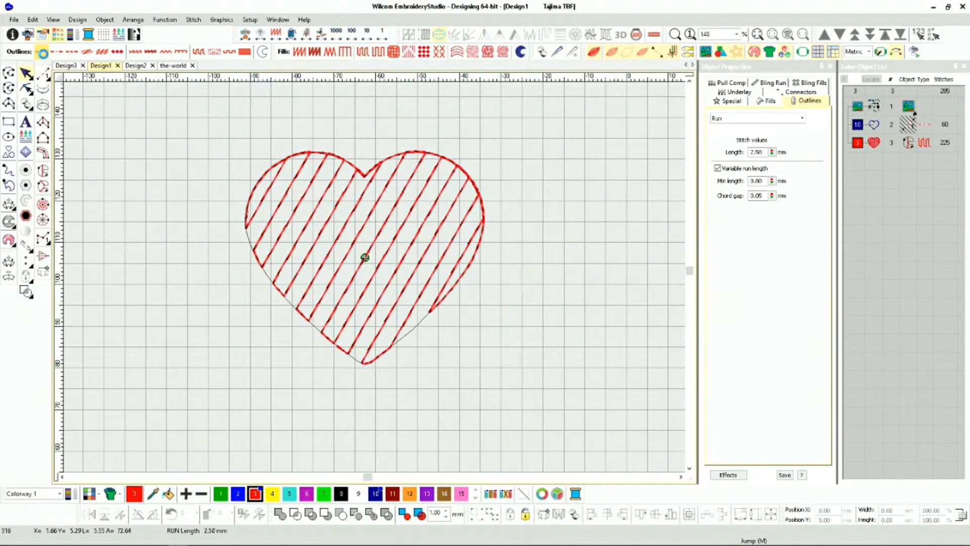
Convert the red Trapunto heart to a Run outline and back to a filled heart with Square stitching.
{"action": "left_click", "coordinate": [861, 147]}
{"action": "left_click", "coordinate": [41, 51]}
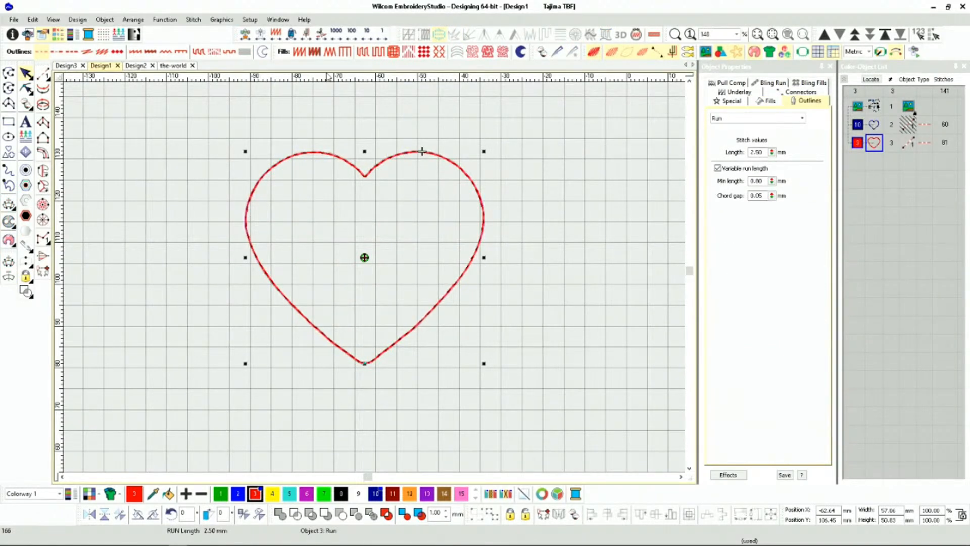
{"action": "left_click", "coordinate": [376, 54]}
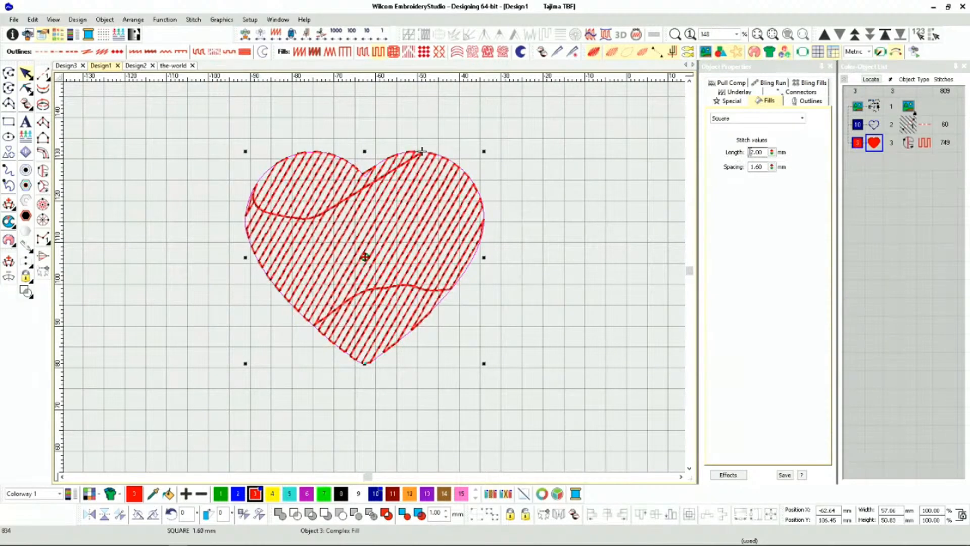
Set the Square heart fill's stitch length to 3.50 mm, trying a spacing of 5 mm before settling on 3 mm.
{"action": "left_click", "coordinate": [738, 159]}
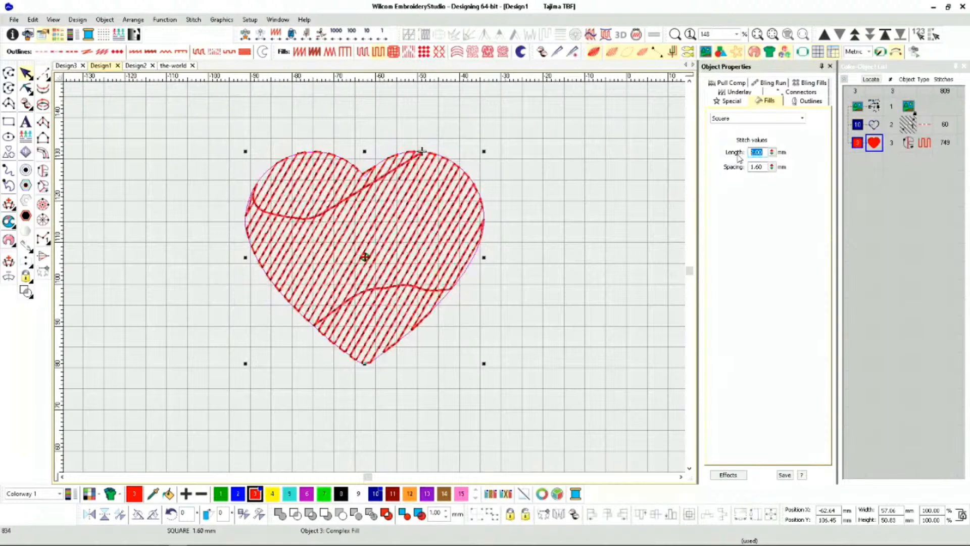
{"action": "type", "text": "3.50"}
{"action": "key", "text": "Return"}
{"action": "key", "text": "Tab"}
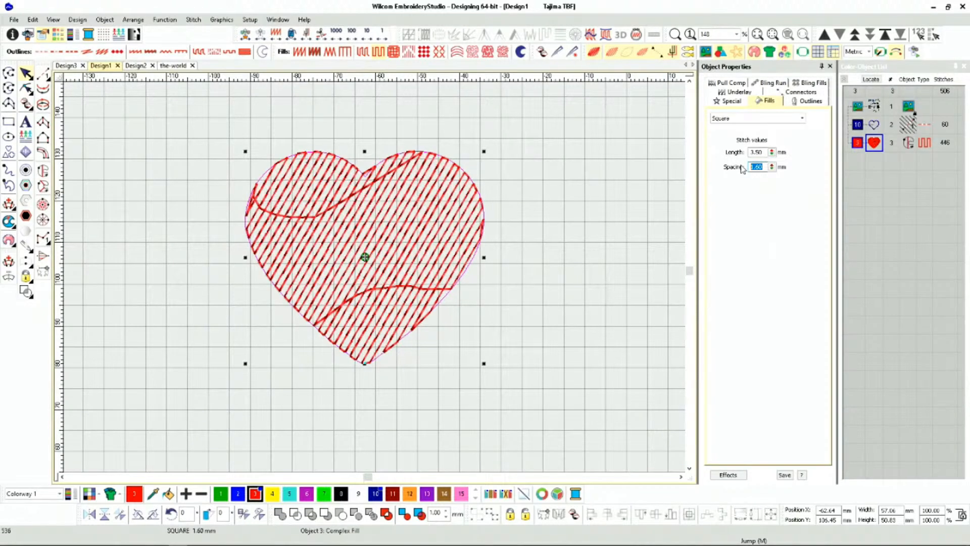
{"action": "type", "text": "5"}
{"action": "key", "text": "Return"}
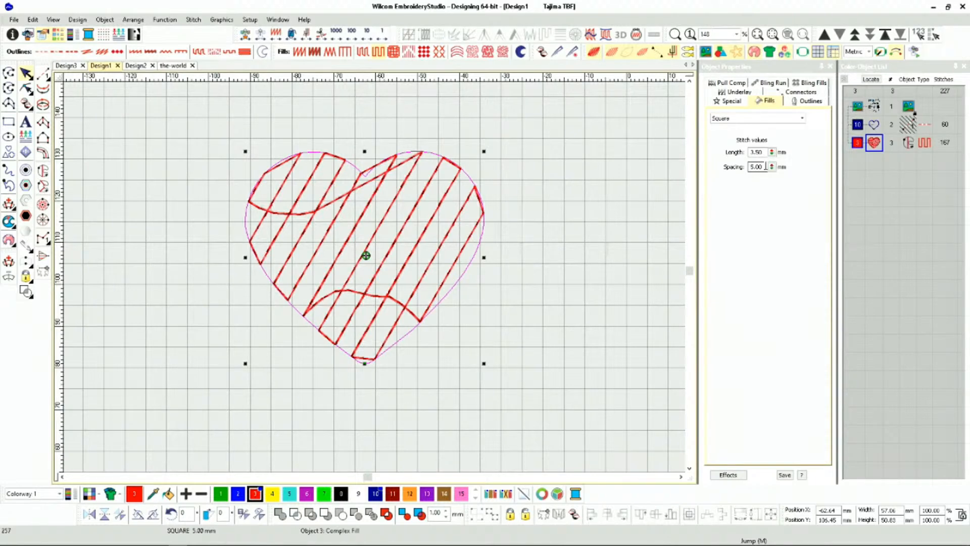
{"action": "type", "text": "3"}
{"action": "key", "text": "Return"}
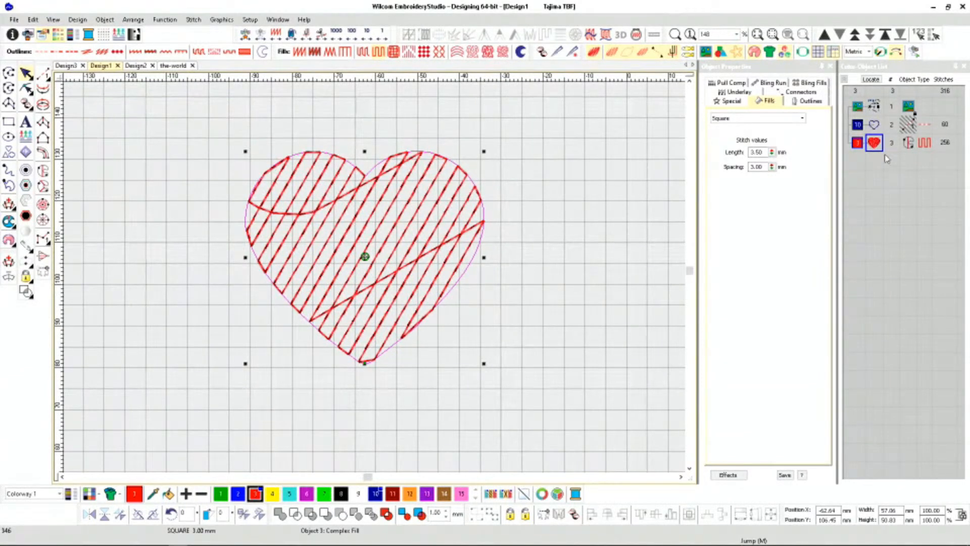
Duplicate the Square heart fill, mirror the copy horizontally, and set both fills' spacing to 4 mm.
{"action": "left_click", "coordinate": [871, 144]}
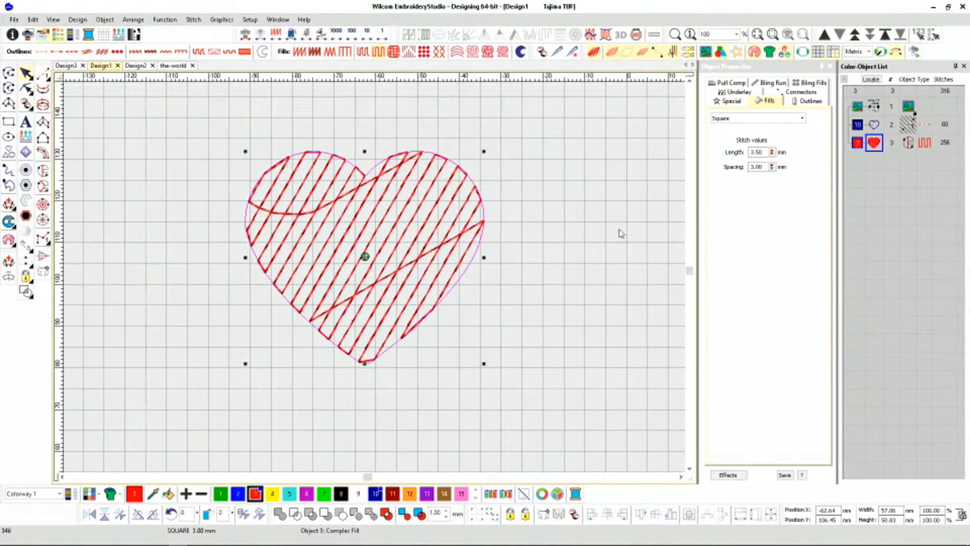
{"action": "key", "text": "ctrl+d"}
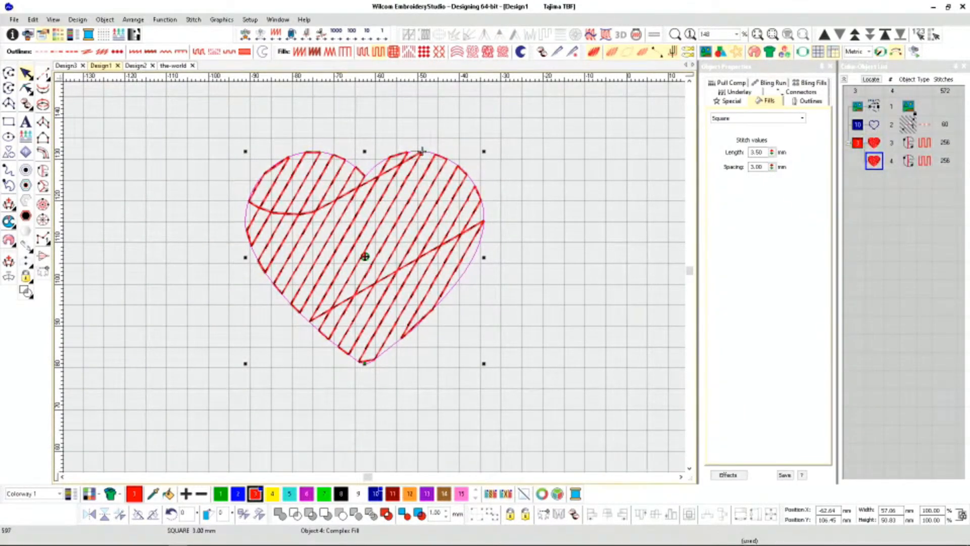
{"action": "left_click", "coordinate": [91, 514]}
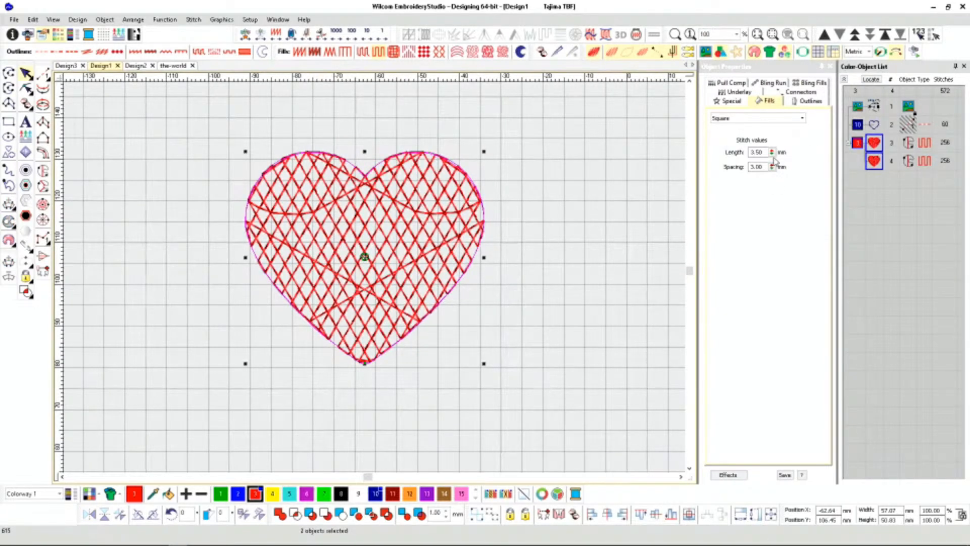
{"action": "double_click", "coordinate": [758, 166]}
{"action": "type", "text": "4"}
{"action": "key", "text": "Return"}
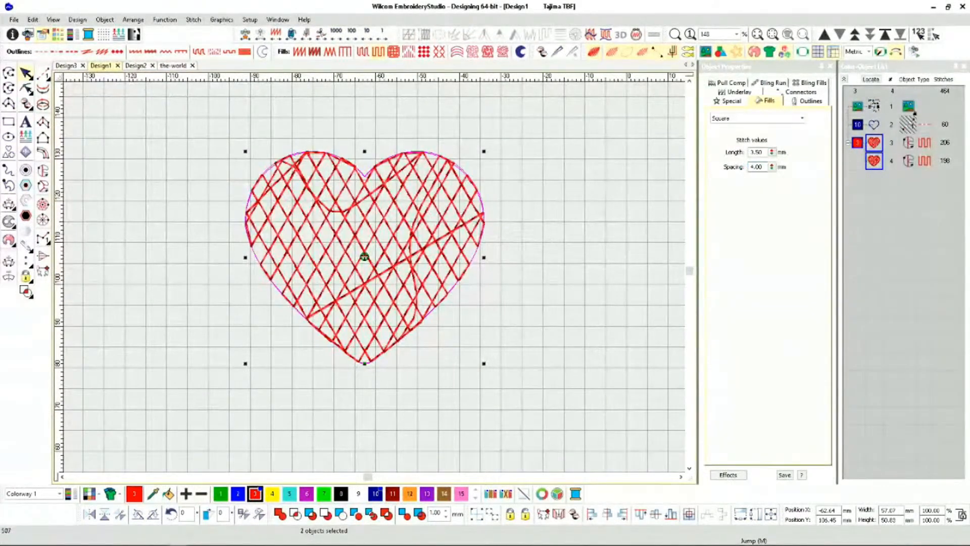
Reshape the first heart fill by moving its start point outside the heart's right edge and its end point outside the upper left.
{"action": "left_click", "coordinate": [875, 143]}
{"action": "key", "text": "h"}
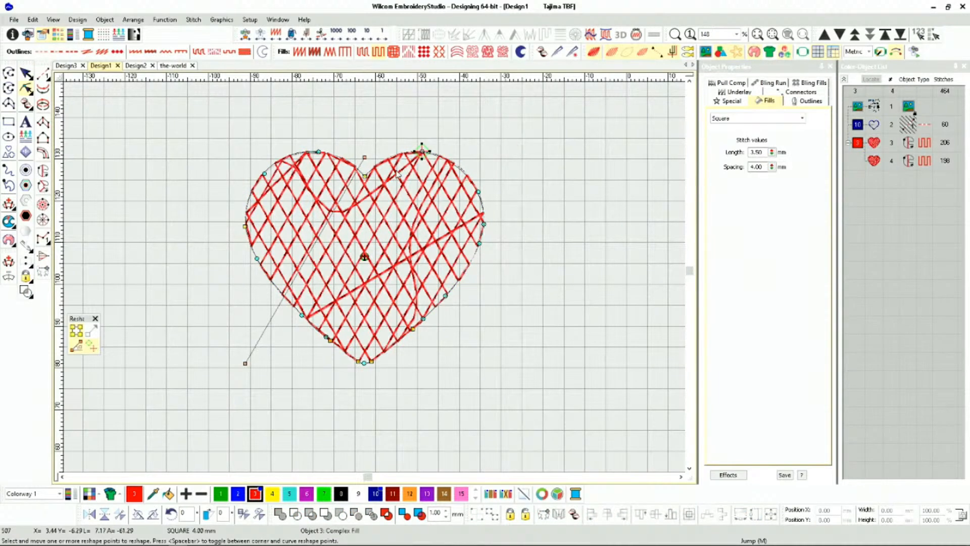
{"action": "left_click", "coordinate": [878, 143]}
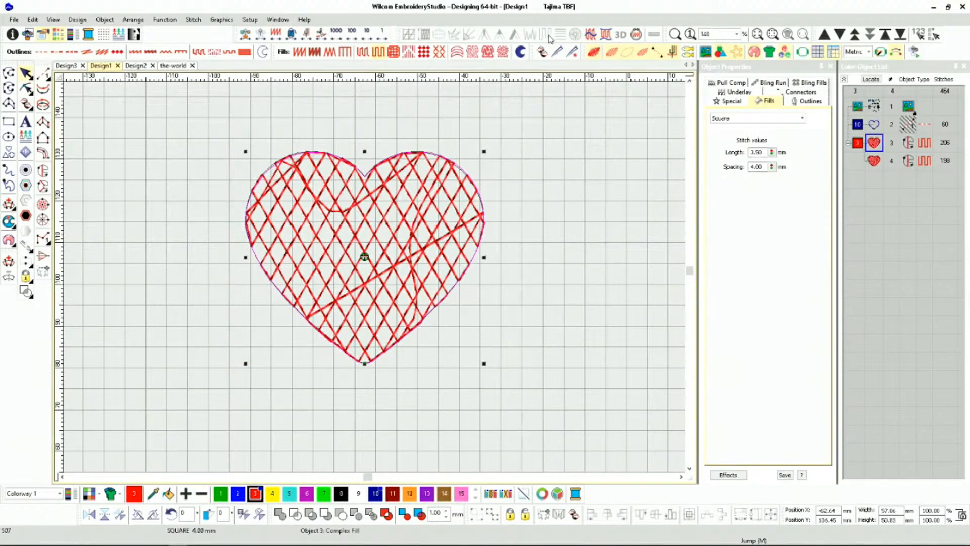
{"action": "left_click", "coordinate": [875, 145]}
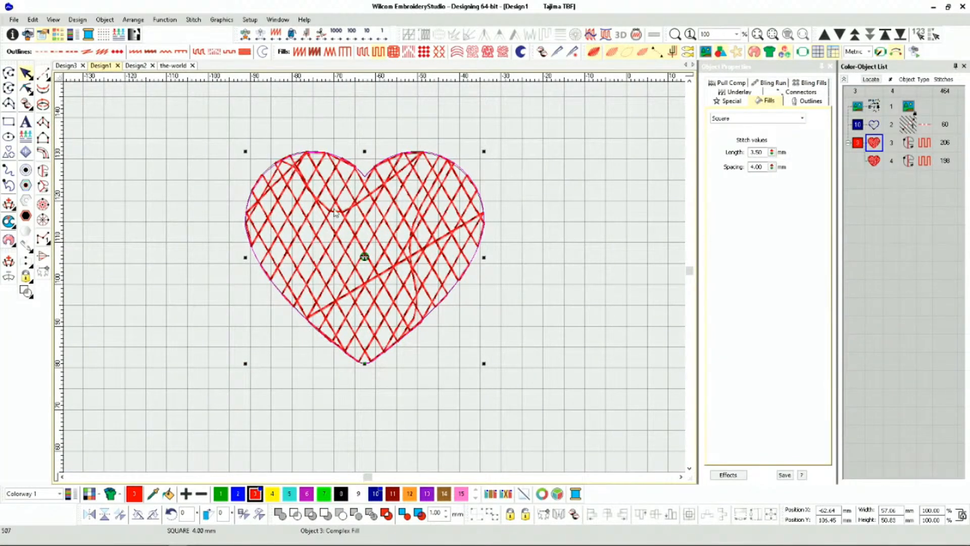
{"action": "key", "text": "h"}
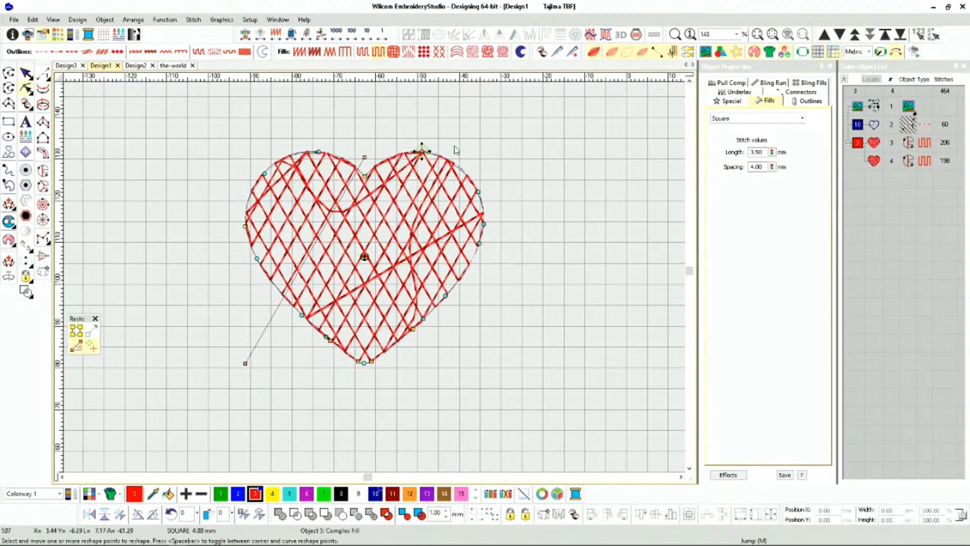
{"action": "mouse_move", "coordinate": [423, 150]}
{"action": "left_mouse_down"}
{"action": "mouse_move", "coordinate": [565, 218]}
{"action": "mouse_move", "coordinate": [576, 247]}
{"action": "left_mouse_up"}
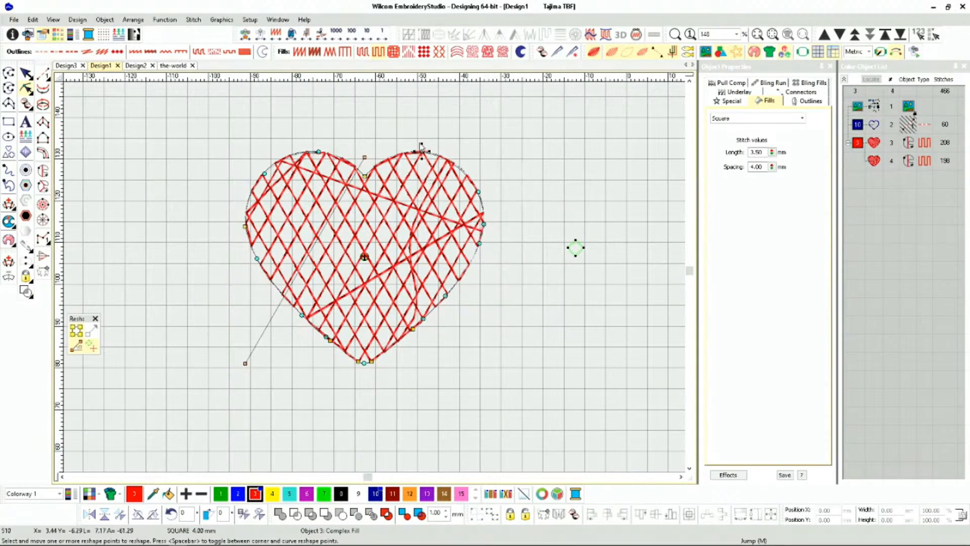
{"action": "left_click_drag", "start_coordinate": [423, 148], "coordinate": [212, 148]}
Reshape the mirrored fill, placing its start point outside the heart's lower left and its end point outside the upper right.
{"action": "left_click", "coordinate": [874, 162]}
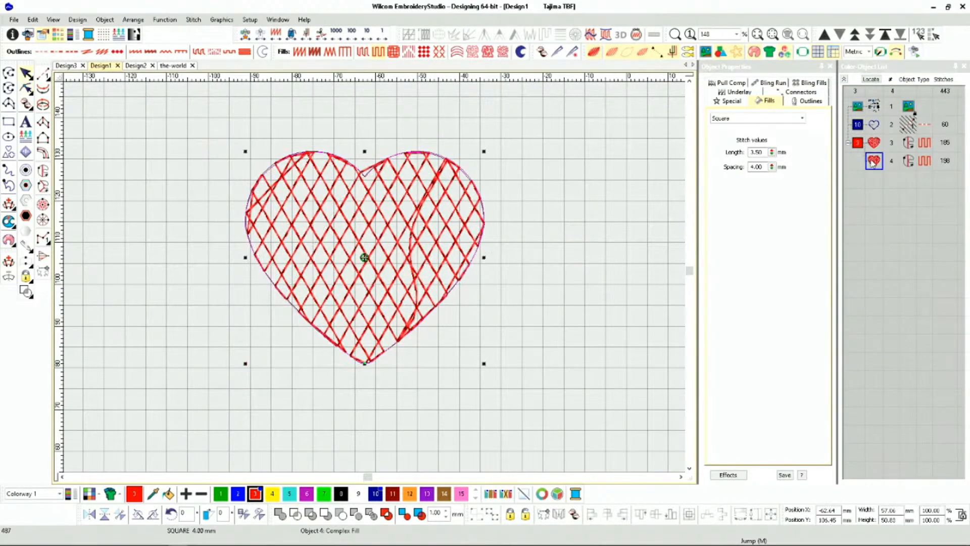
{"action": "key", "text": "h"}
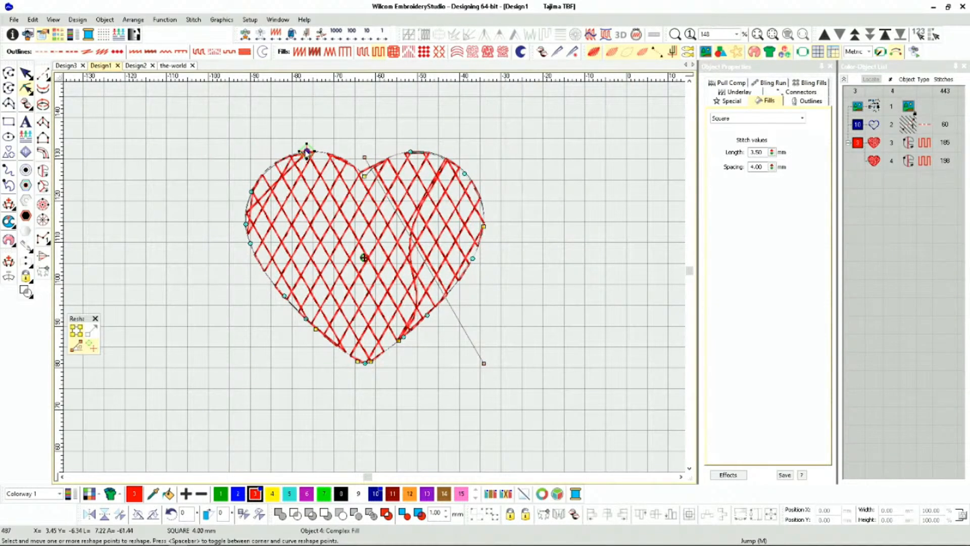
{"action": "mouse_move", "coordinate": [300, 151]}
{"action": "left_mouse_down"}
{"action": "mouse_move", "coordinate": [210, 182]}
{"action": "mouse_move", "coordinate": [224, 182]}
{"action": "left_mouse_up"}
{"action": "mouse_move", "coordinate": [307, 148]}
{"action": "left_mouse_down"}
{"action": "mouse_move", "coordinate": [531, 254]}
{"action": "mouse_move", "coordinate": [460, 240]}
{"action": "left_mouse_up"}
{"action": "scroll", "coordinate": [263, 268], "scroll_direction": "down", "scroll_amount": 1}
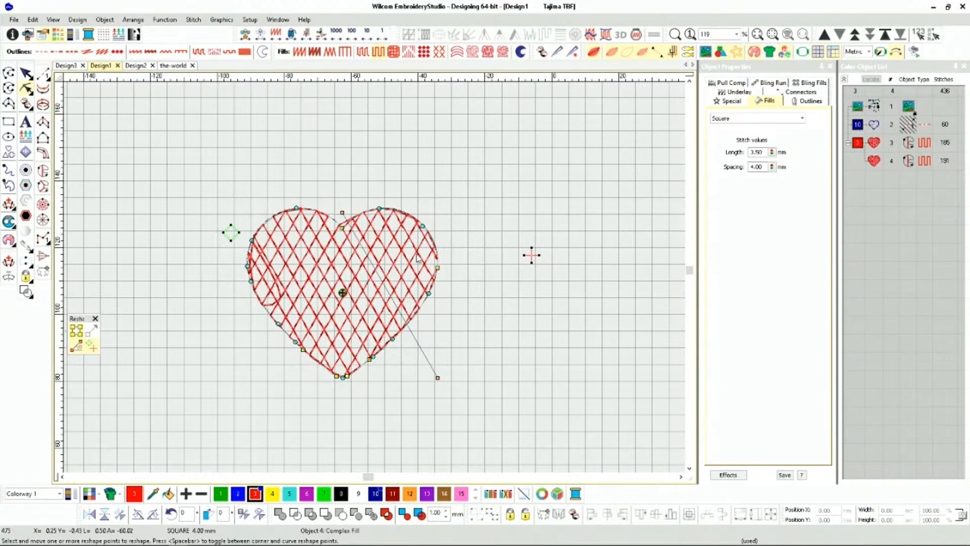
{"action": "mouse_move", "coordinate": [231, 232]}
{"action": "left_mouse_down"}
{"action": "mouse_move", "coordinate": [232, 338]}
{"action": "mouse_move", "coordinate": [246, 312]}
{"action": "left_mouse_up"}
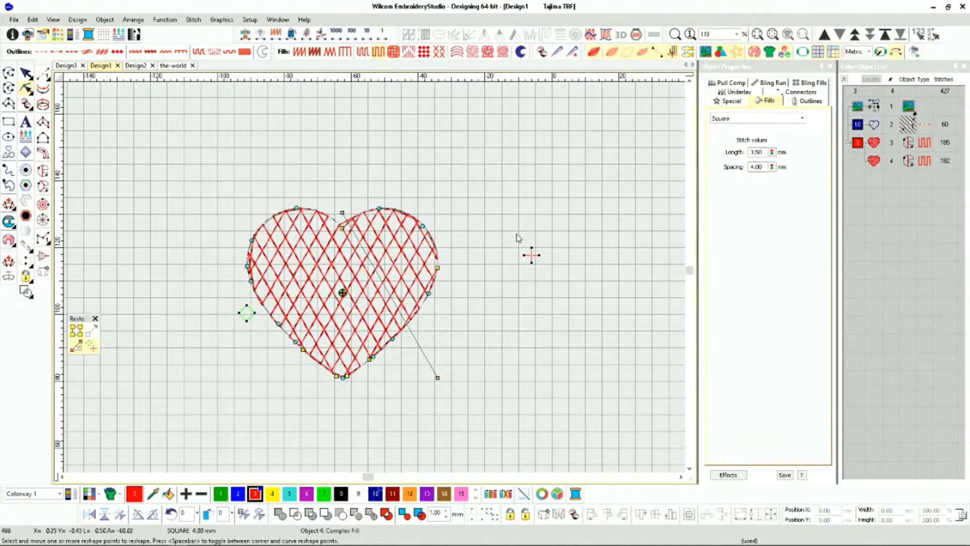
{"action": "left_click_drag", "start_coordinate": [538, 256], "coordinate": [487, 217]}
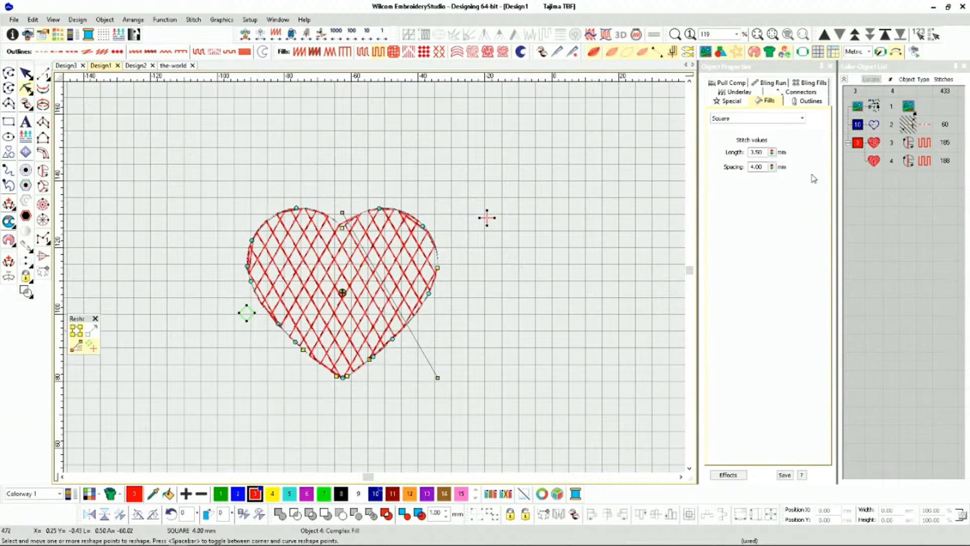
Move the first heart fill's end point slightly lower outside the heart's upper left edge and finish reshaping.
{"action": "left_click", "coordinate": [874, 143]}
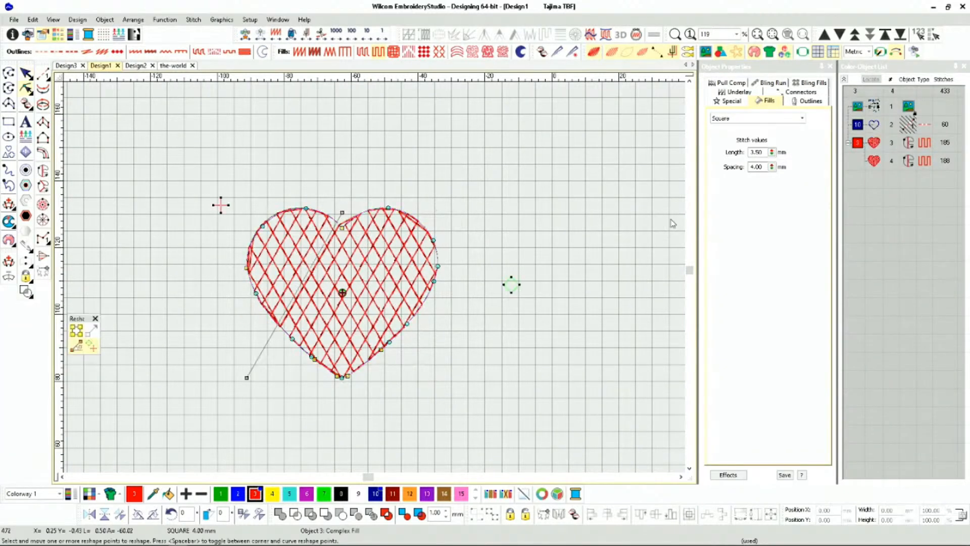
{"action": "mouse_move", "coordinate": [220, 205]}
{"action": "left_mouse_down"}
{"action": "mouse_move", "coordinate": [233, 321]}
{"action": "mouse_move", "coordinate": [223, 221]}
{"action": "left_mouse_up"}
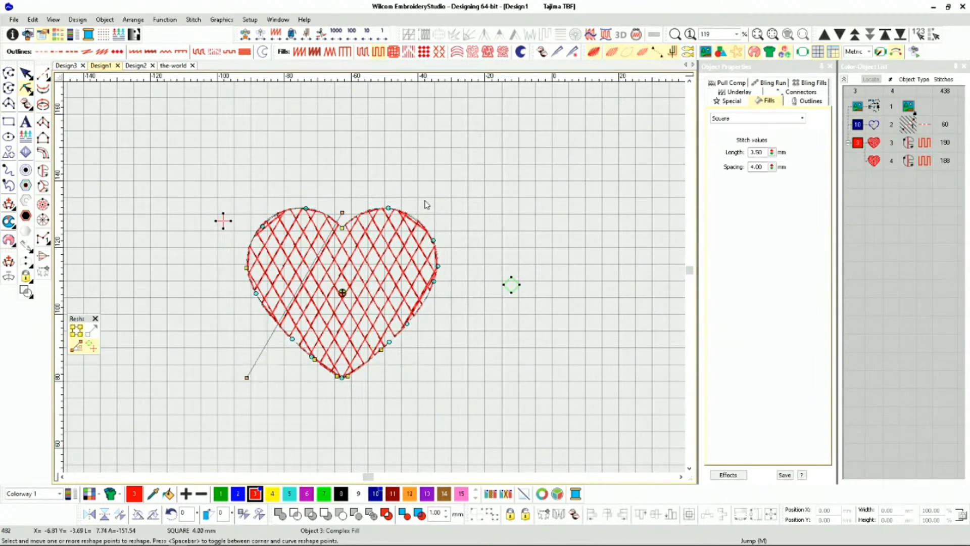
{"action": "key", "text": "Escape"}
{"action": "left_click", "coordinate": [544, 257]}
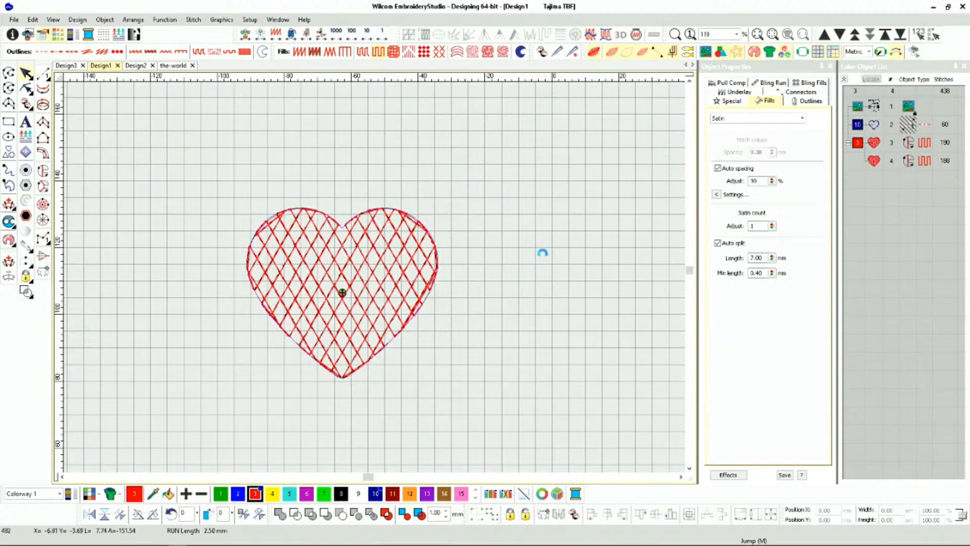
Set the stitch angle of the first heart fill to 0°.
{"action": "scroll", "coordinate": [372, 281], "scroll_direction": "up", "scroll_amount": 3}
{"action": "scroll", "coordinate": [373, 277], "scroll_direction": "down", "scroll_amount": 1}
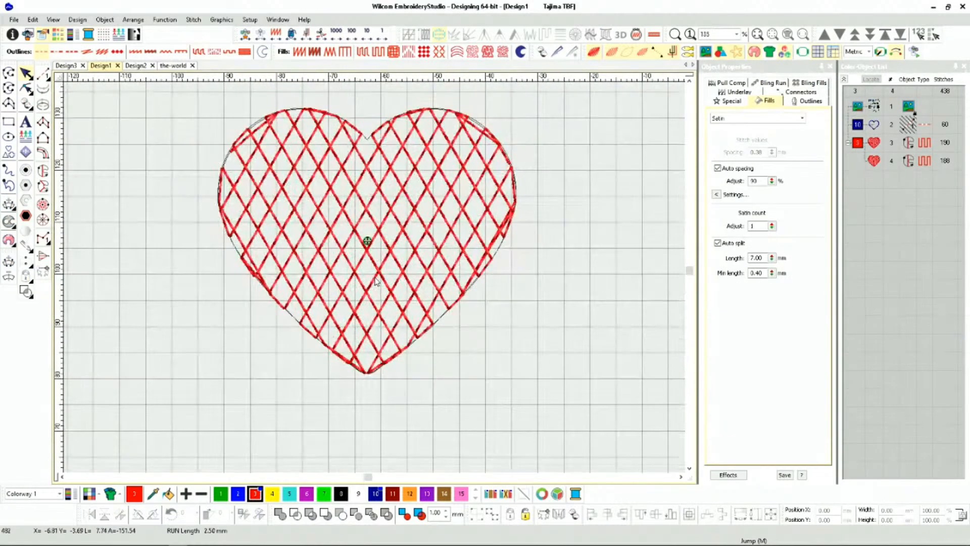
{"action": "left_click", "coordinate": [857, 143]}
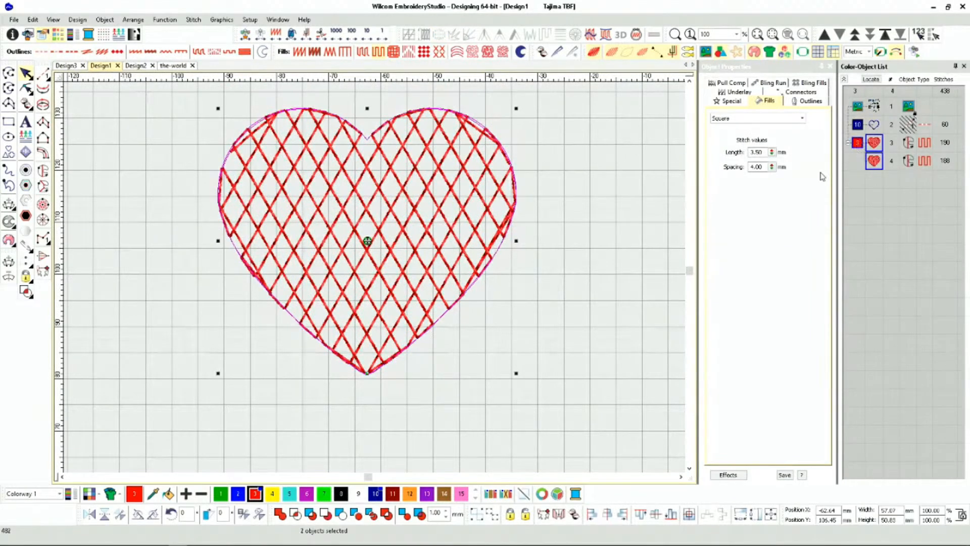
{"action": "left_click", "coordinate": [729, 101]}
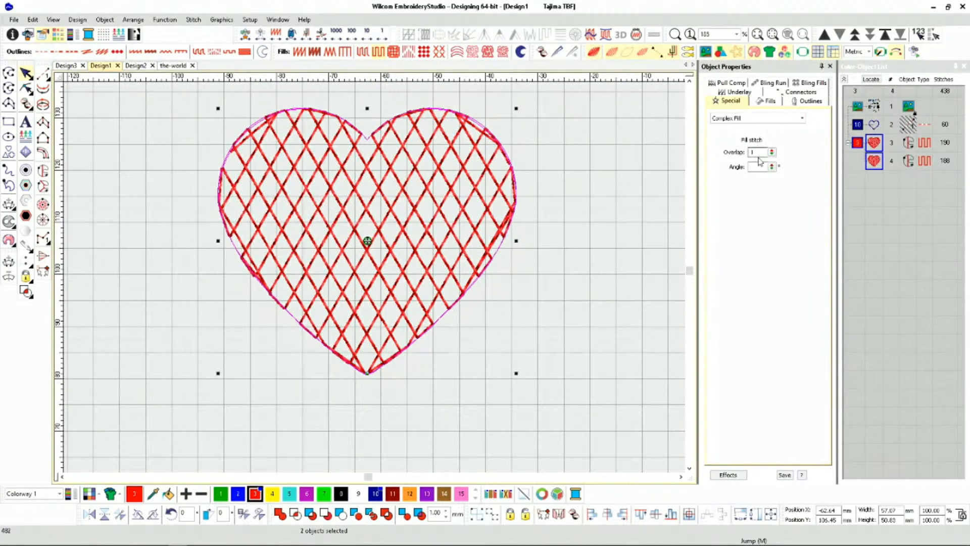
{"action": "left_click", "coordinate": [875, 144]}
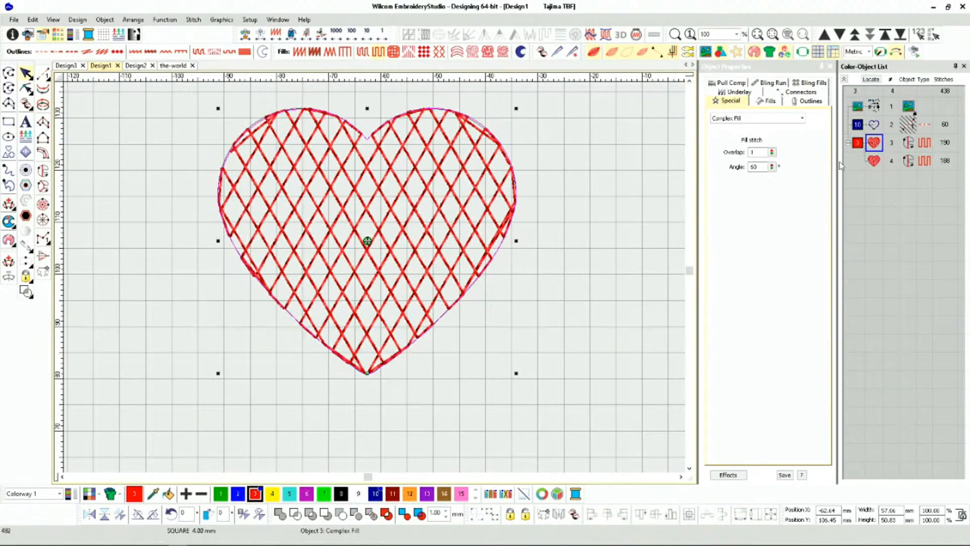
{"action": "double_click", "coordinate": [756, 166]}
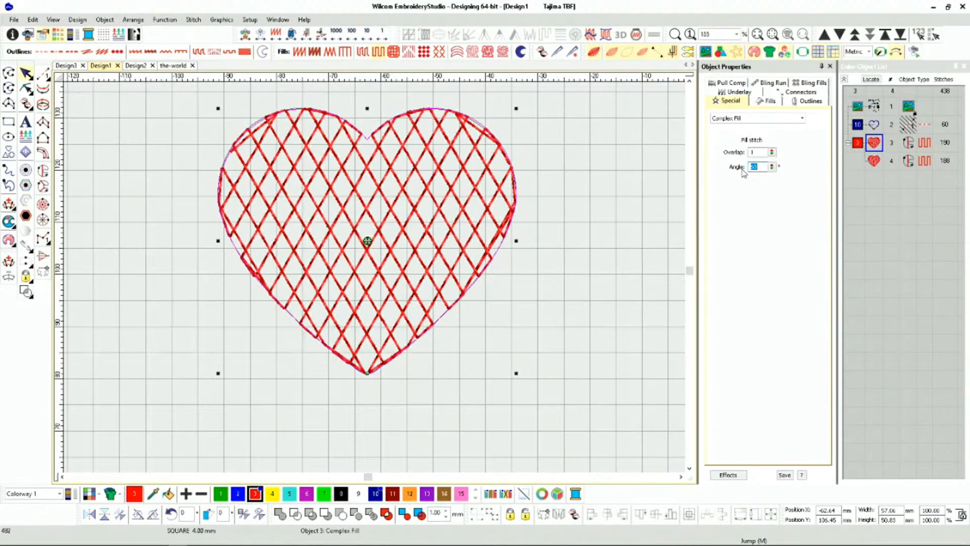
{"action": "type", "text": "0"}
{"action": "key", "text": "Return"}
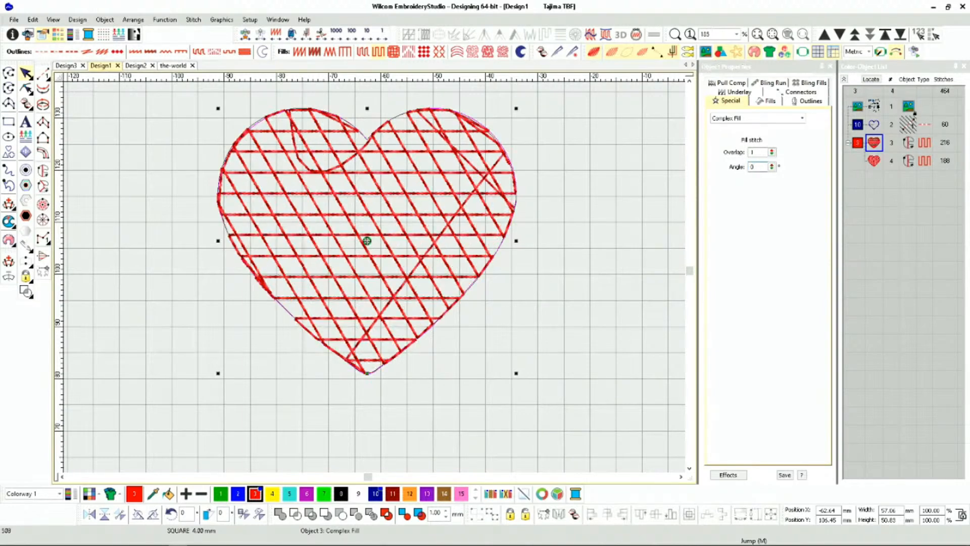
Set the stitch angle of the second, mirrored heart fill to 90°.
{"action": "left_click", "coordinate": [874, 160]}
{"action": "double_click", "coordinate": [767, 167]}
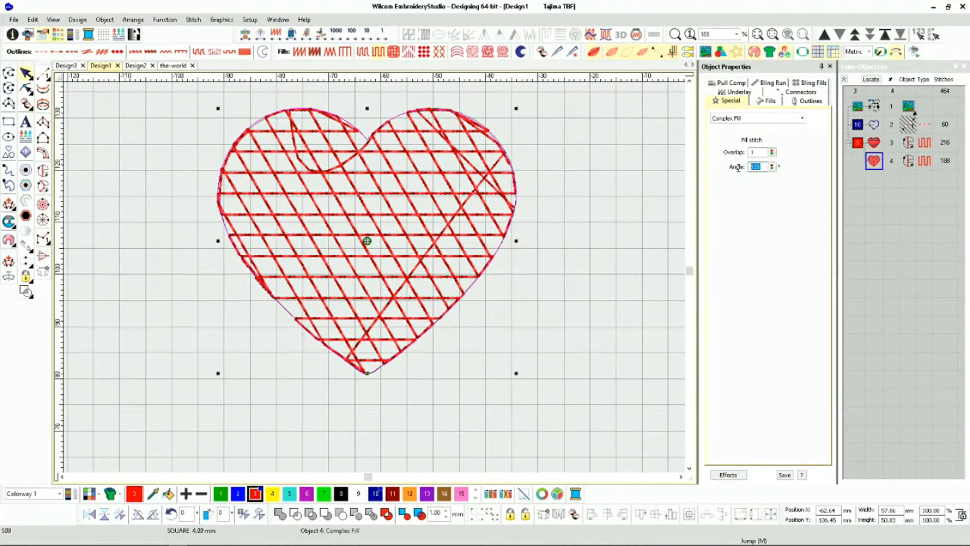
{"action": "type", "text": "90"}
{"action": "left_click", "coordinate": [387, 211]}
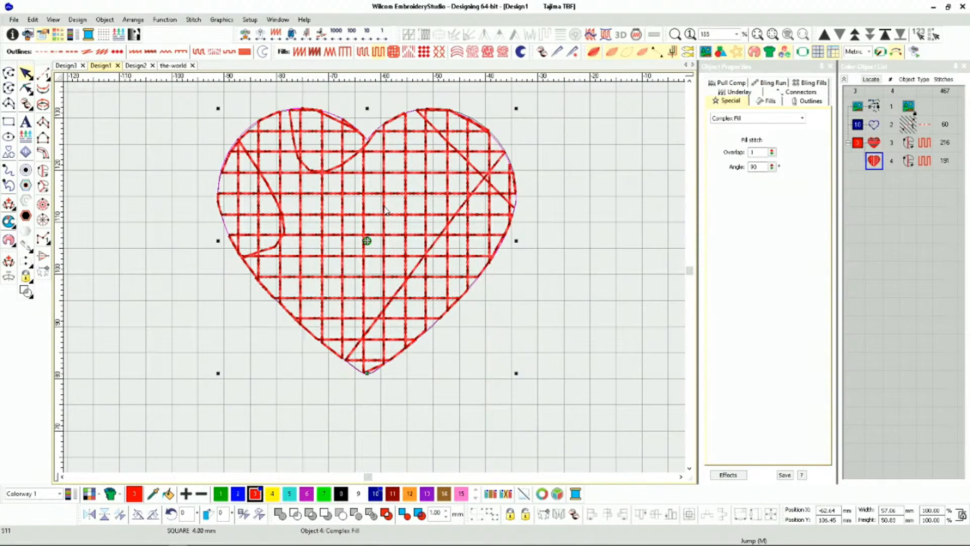
Add the lettering HELLO in Block2 over the heart and scale it down to a height of about 9.8 mm.
{"action": "left_click", "coordinate": [25, 121]}
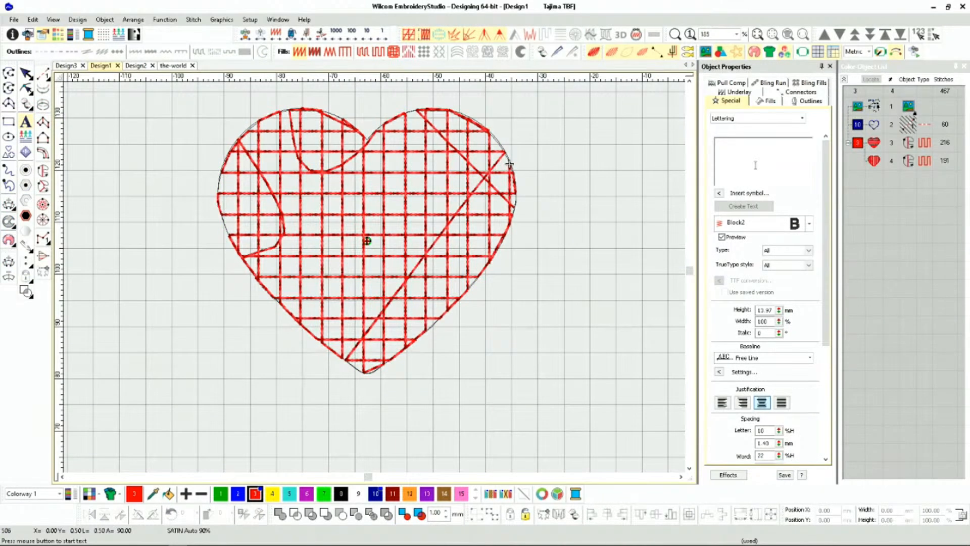
{"action": "type", "text": "HELLO"}
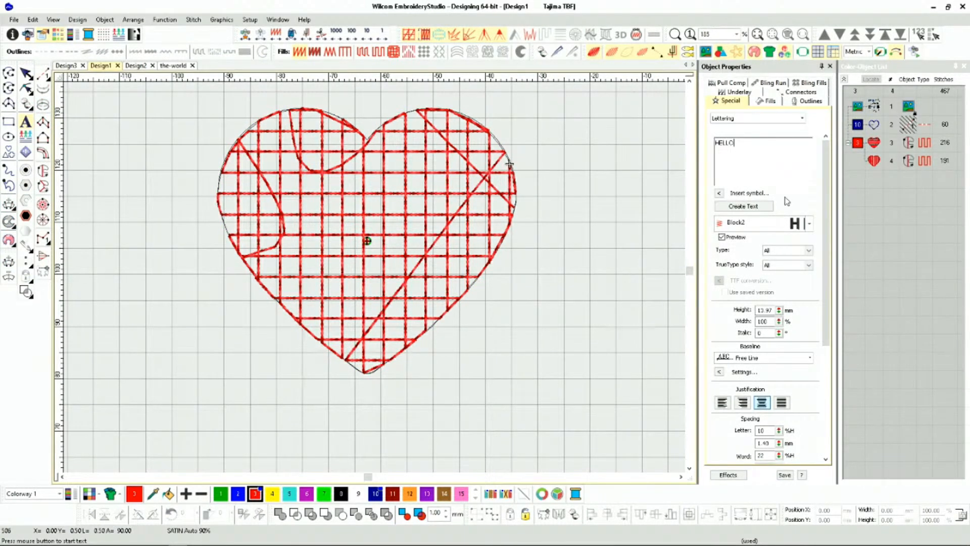
{"action": "left_click", "coordinate": [743, 207]}
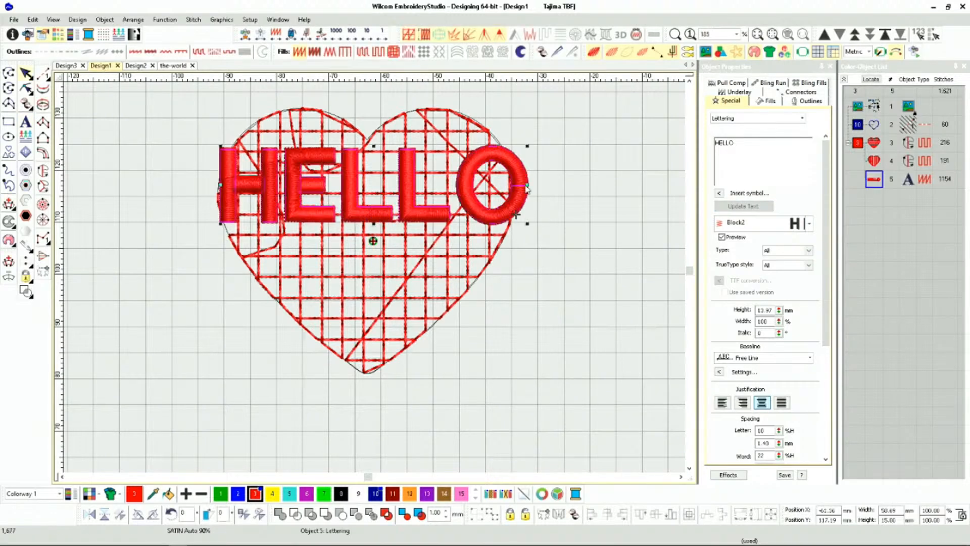
{"action": "left_click_drag", "start_coordinate": [528, 146], "coordinate": [434, 168]}
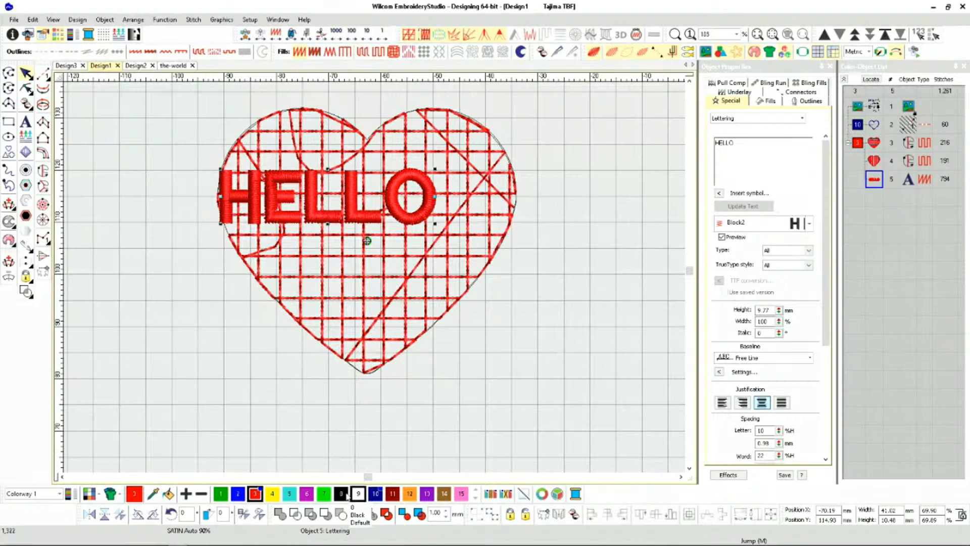
Recolor the HELLO lettering to black, colour 8, and move it to the centre of the heart's upper half.
{"action": "left_click", "coordinate": [341, 493]}
{"action": "left_click_drag", "start_coordinate": [346, 209], "coordinate": [399, 212]}
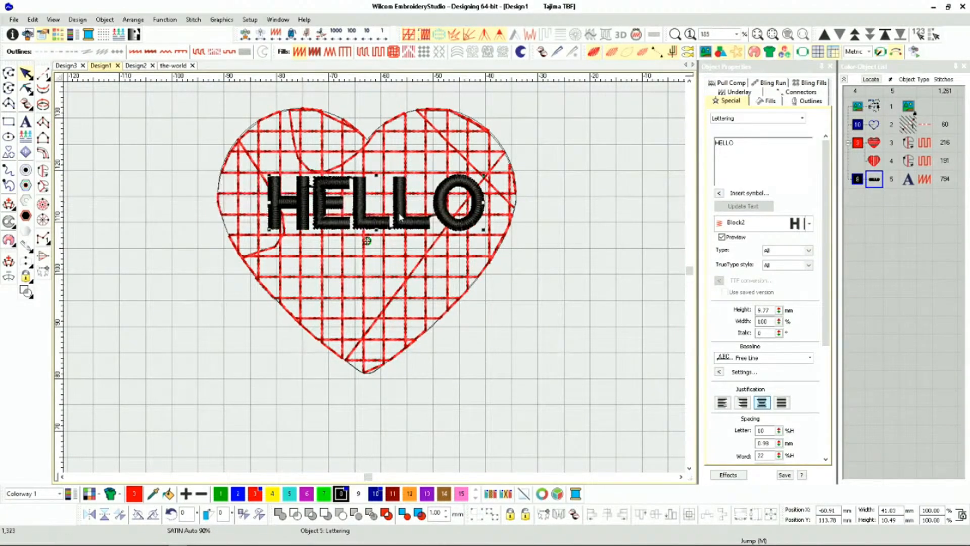
Set the stitch angle of the first heart fill to 60°.
{"action": "scroll", "coordinate": [399, 203], "scroll_direction": "up", "scroll_amount": 3}
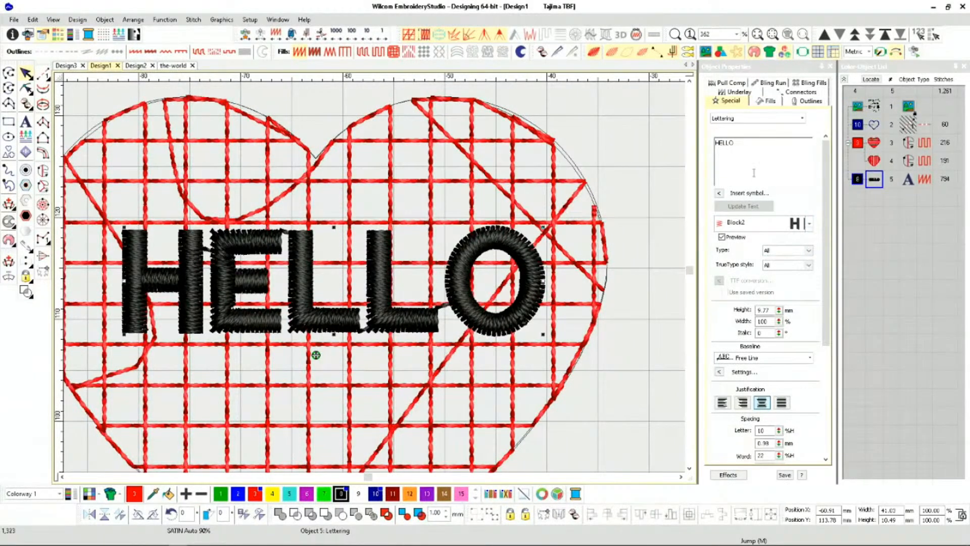
{"action": "left_click", "coordinate": [874, 142]}
{"action": "double_click", "coordinate": [756, 166]}
{"action": "type", "text": "60"}
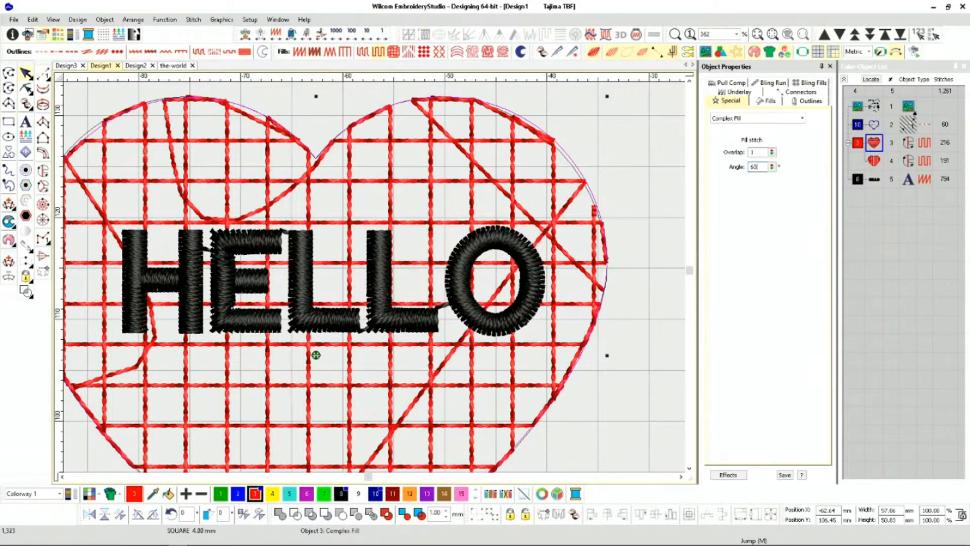
{"action": "key", "text": "Return"}
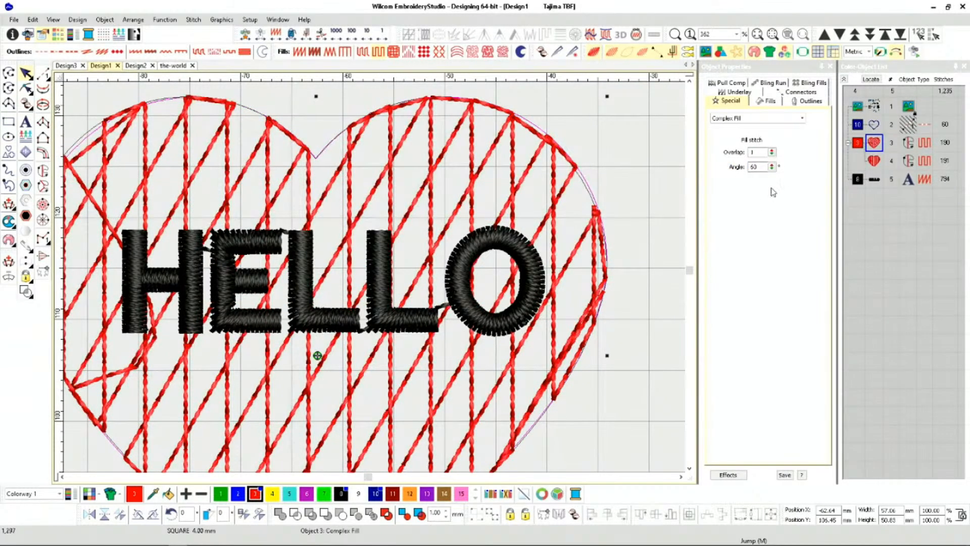
Set the stitch angle of the second heart fill to 120° and deselect it.
{"action": "left_click", "coordinate": [874, 162]}
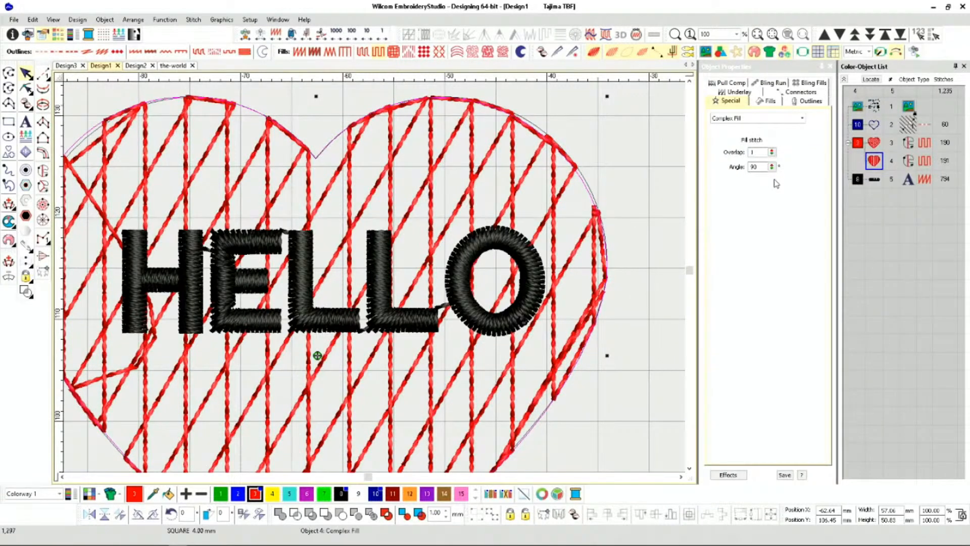
{"action": "double_click", "coordinate": [758, 166]}
{"action": "type", "text": "120"}
{"action": "key", "text": "Return"}
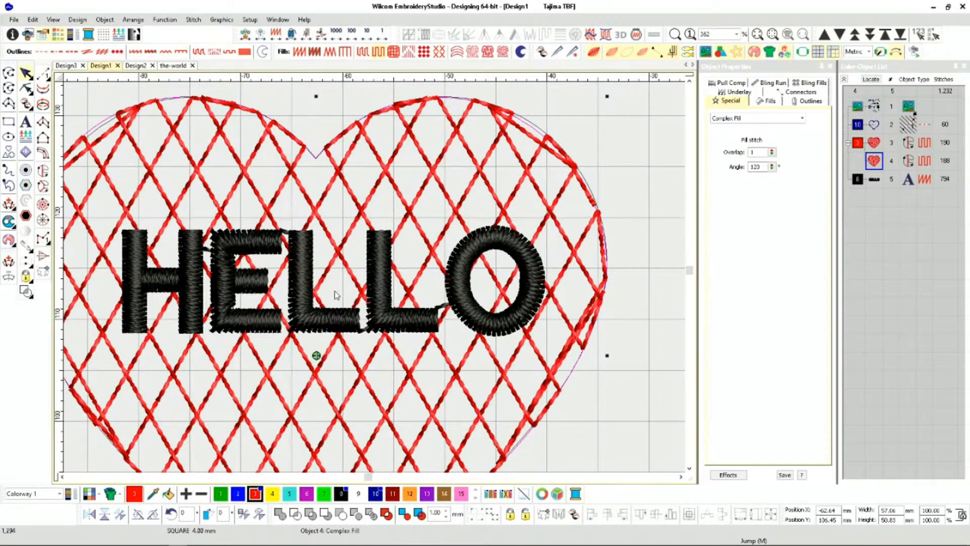
{"action": "scroll", "coordinate": [375, 279], "scroll_direction": "down", "scroll_amount": 3}
{"action": "scroll", "coordinate": [375, 280], "scroll_direction": "down", "scroll_amount": 1}
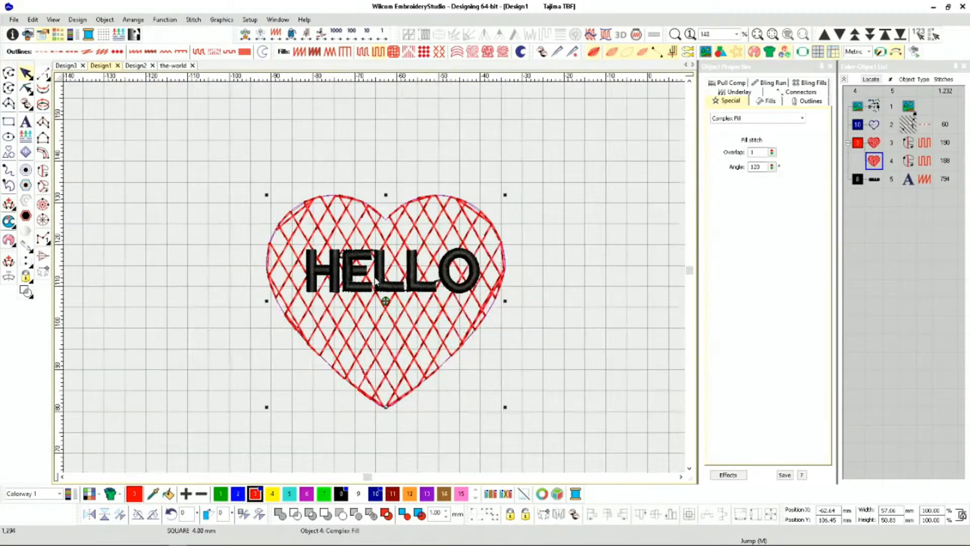
{"action": "left_click", "coordinate": [584, 280]}
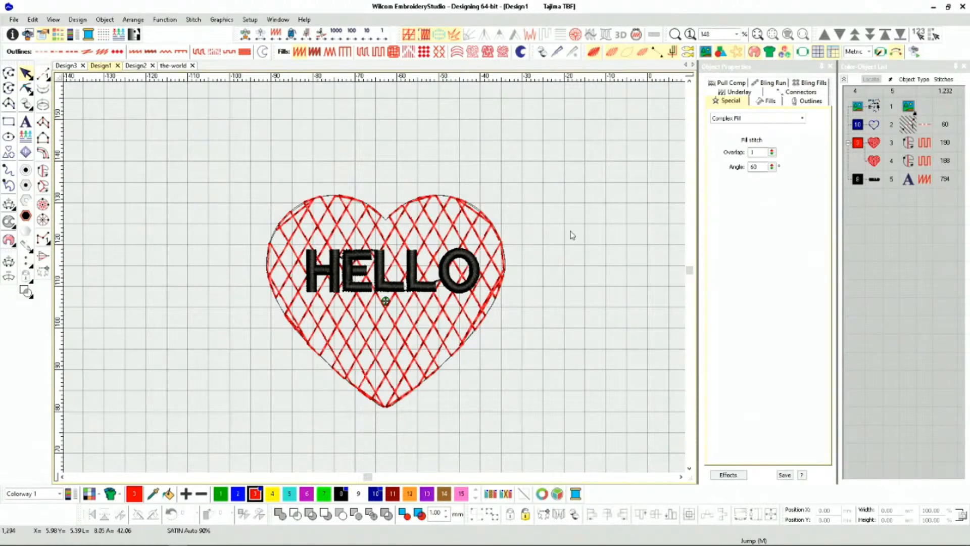
Close Design1 and Design3 without saving their changes, leaving Design2 with the airship artwork open.
{"action": "left_click", "coordinate": [117, 65]}
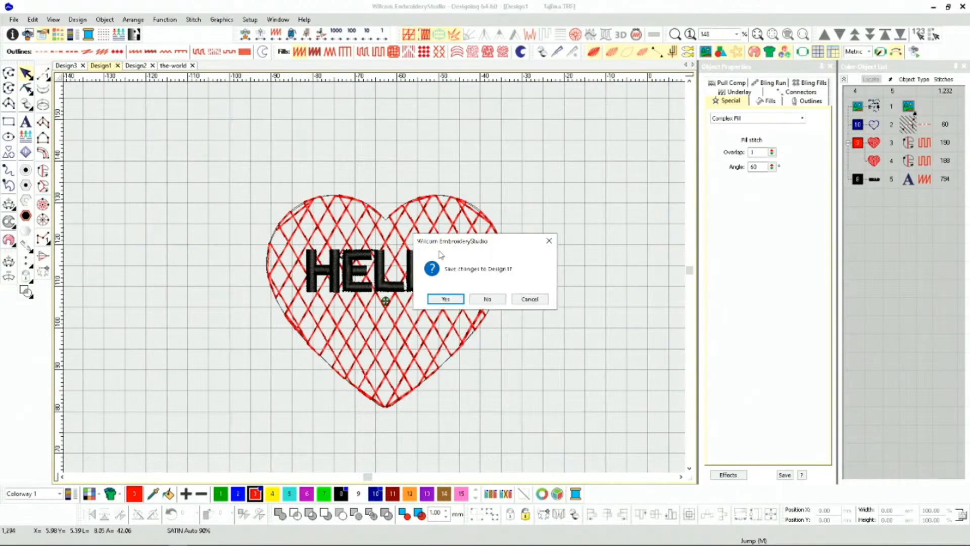
{"action": "left_click", "coordinate": [487, 299]}
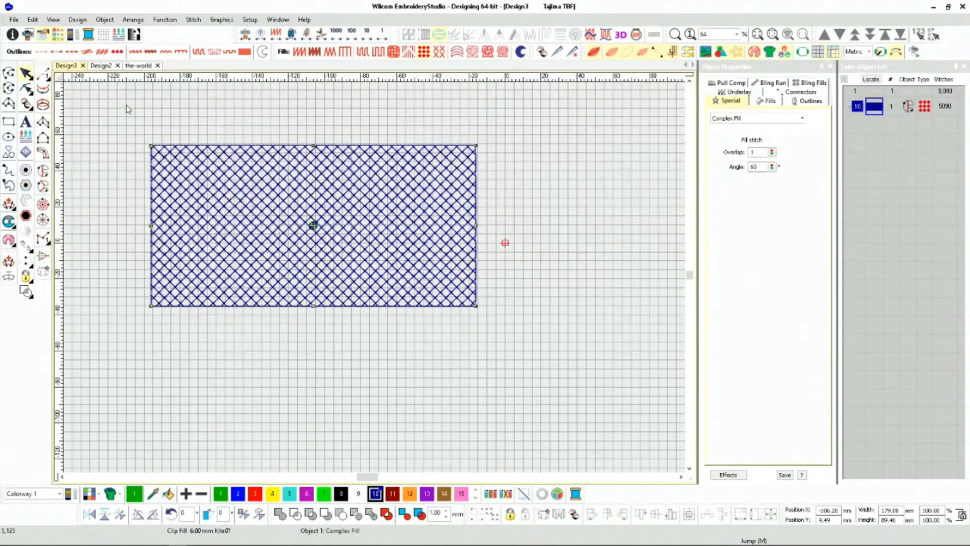
{"action": "left_click", "coordinate": [83, 66]}
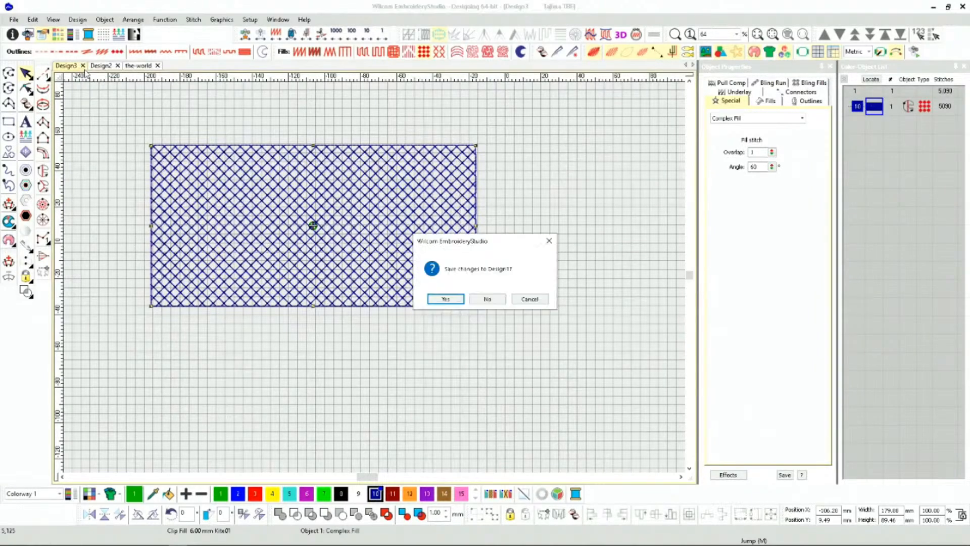
{"action": "left_click", "coordinate": [491, 299]}
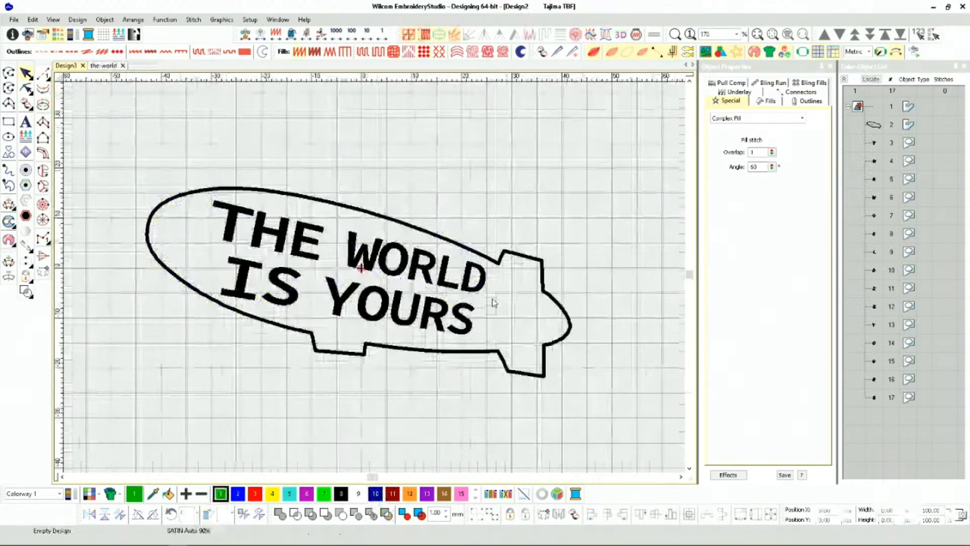
{"action": "scroll", "coordinate": [354, 280], "scroll_direction": "up", "scroll_amount": 1}
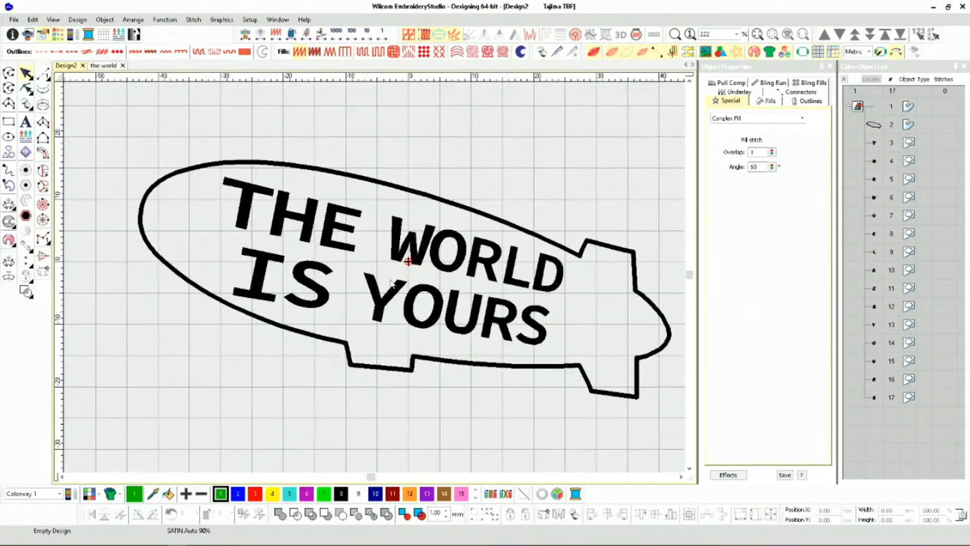
{"action": "scroll", "coordinate": [382, 280], "scroll_direction": "down", "scroll_amount": 1}
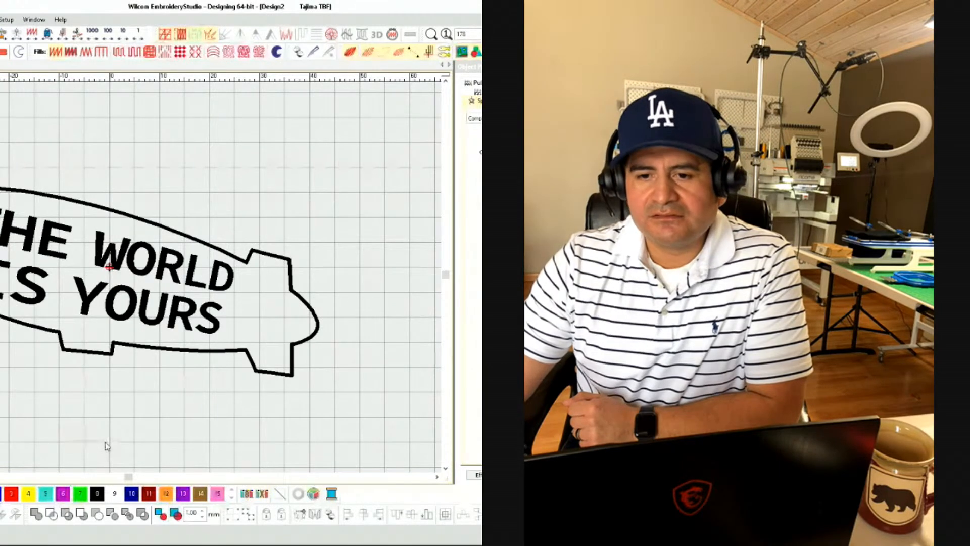
{"action": "scroll", "coordinate": [105, 446], "scroll_direction": "left", "scroll_amount": 2}
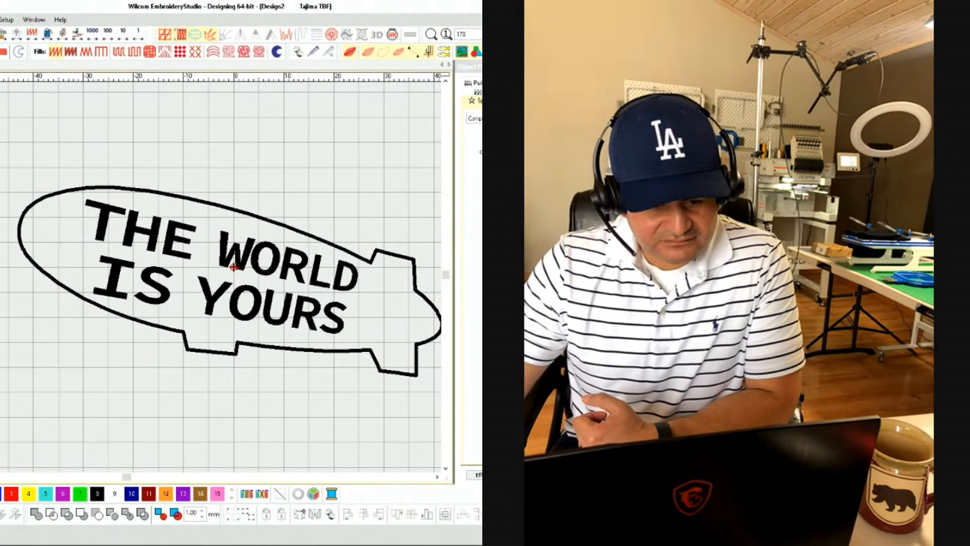
{"action": "left_click", "coordinate": [28, 493]}
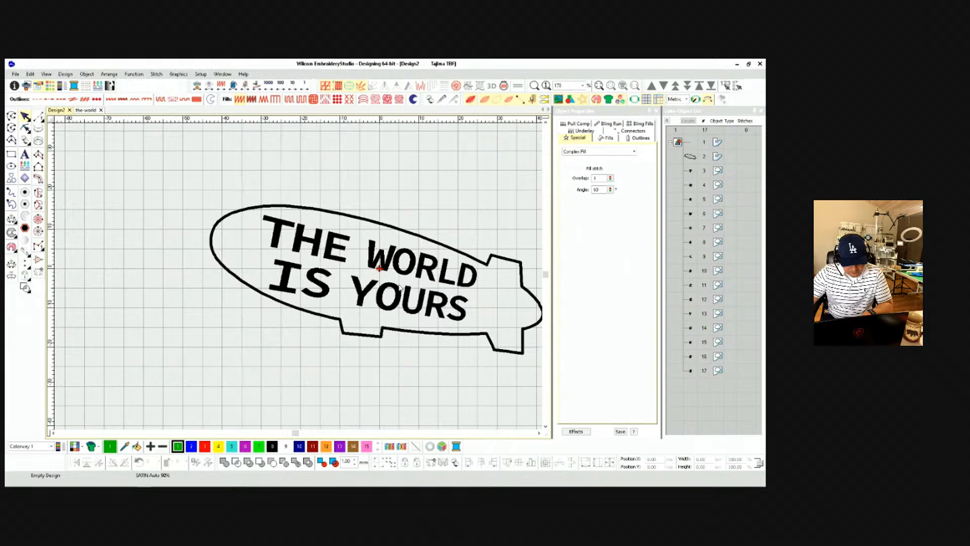
{"action": "scroll", "coordinate": [436, 264], "scroll_direction": "down", "scroll_amount": 1}
{"action": "scroll", "coordinate": [273, 283], "scroll_direction": "up", "scroll_amount": 2}
{"action": "scroll", "coordinate": [300, 278], "scroll_direction": "down", "scroll_amount": 1}
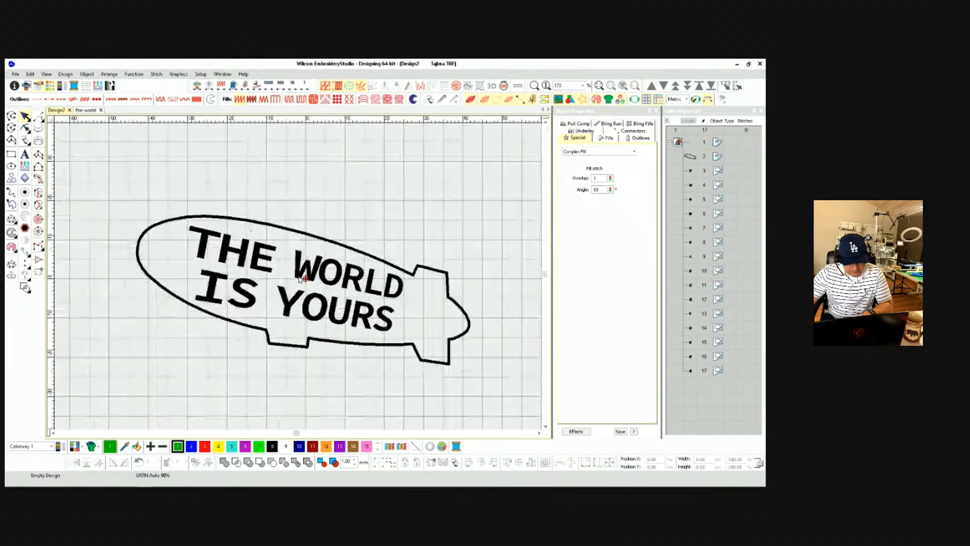
{"action": "scroll", "coordinate": [298, 277], "scroll_direction": "up", "scroll_amount": 1}
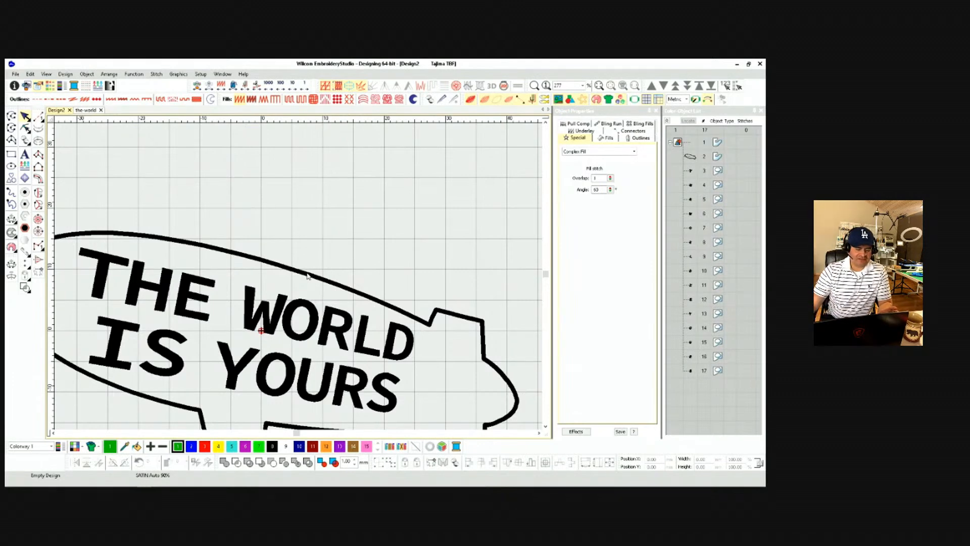
{"action": "scroll", "coordinate": [307, 276], "scroll_direction": "down", "scroll_amount": 2}
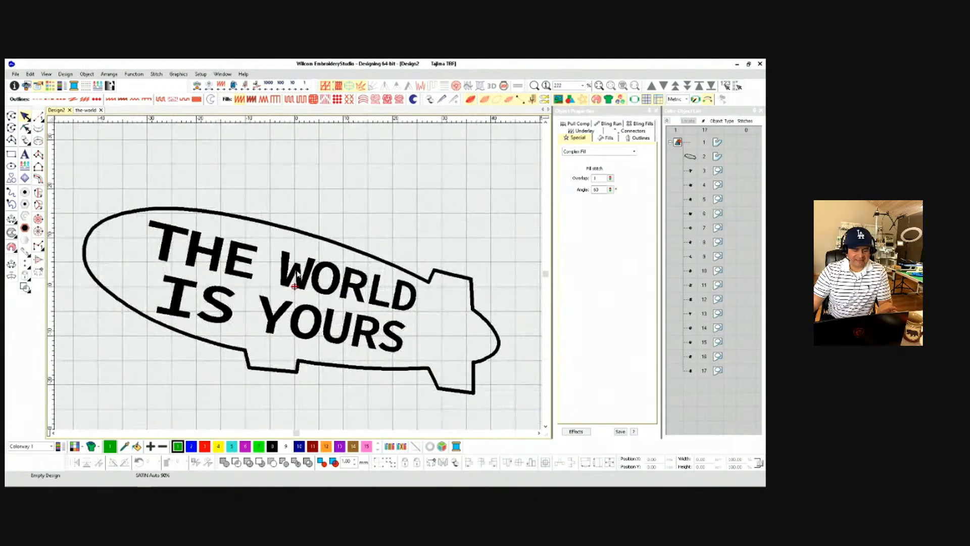
Examine the airship outline up close for its line thickness along the upper curve and its corners at the tail fin.
{"action": "scroll", "coordinate": [299, 279], "scroll_direction": "up", "scroll_amount": 3}
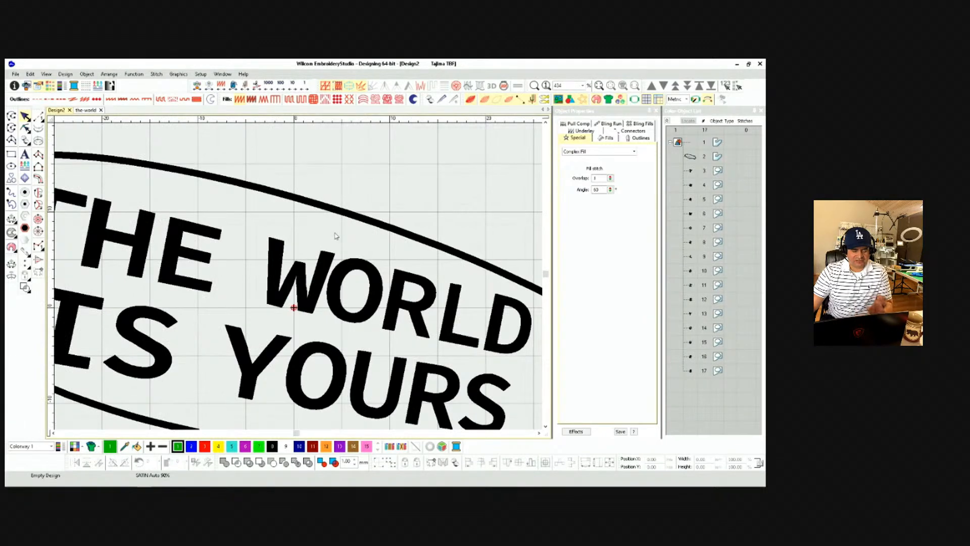
{"action": "scroll", "coordinate": [338, 218], "scroll_direction": "up", "scroll_amount": 6}
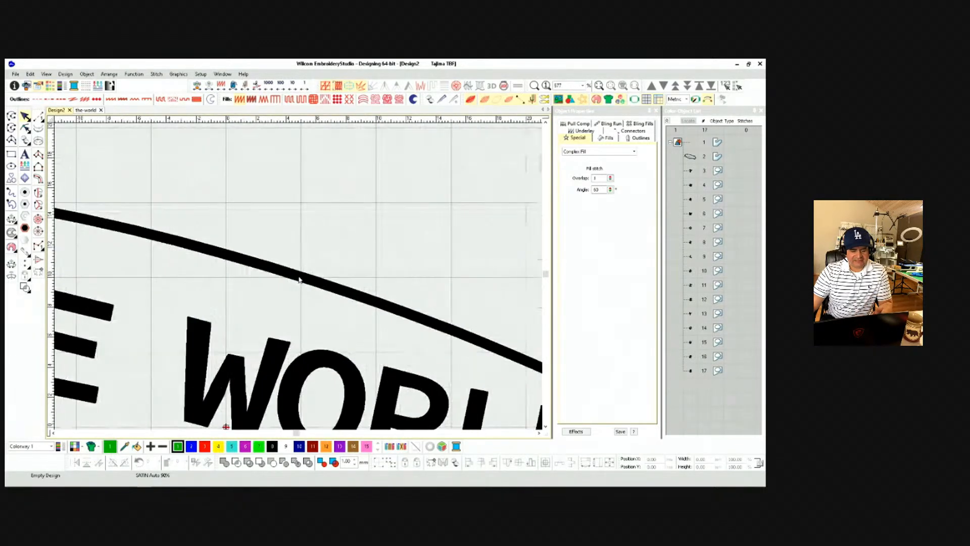
{"action": "scroll", "coordinate": [300, 279], "scroll_direction": "up", "scroll_amount": 10}
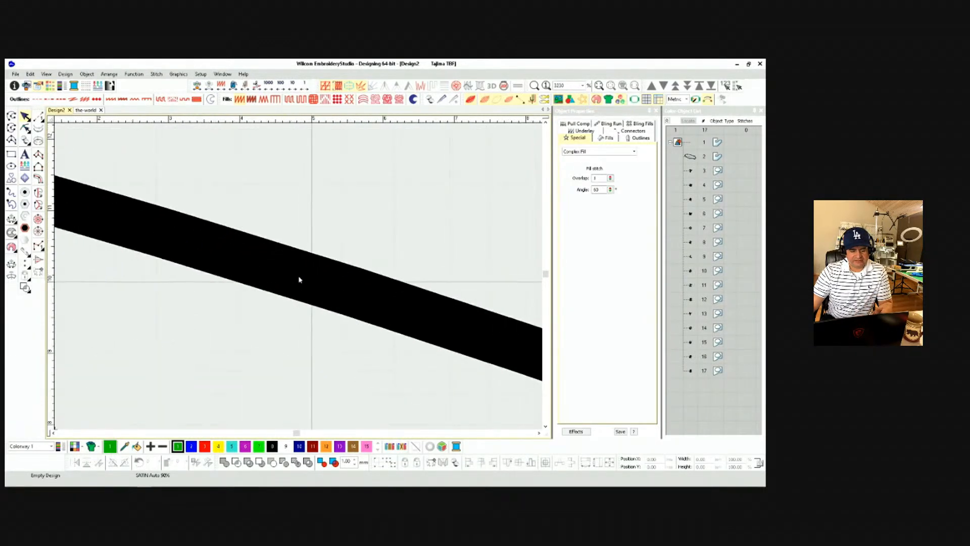
{"action": "scroll", "coordinate": [310, 270], "scroll_direction": "up", "scroll_amount": 2}
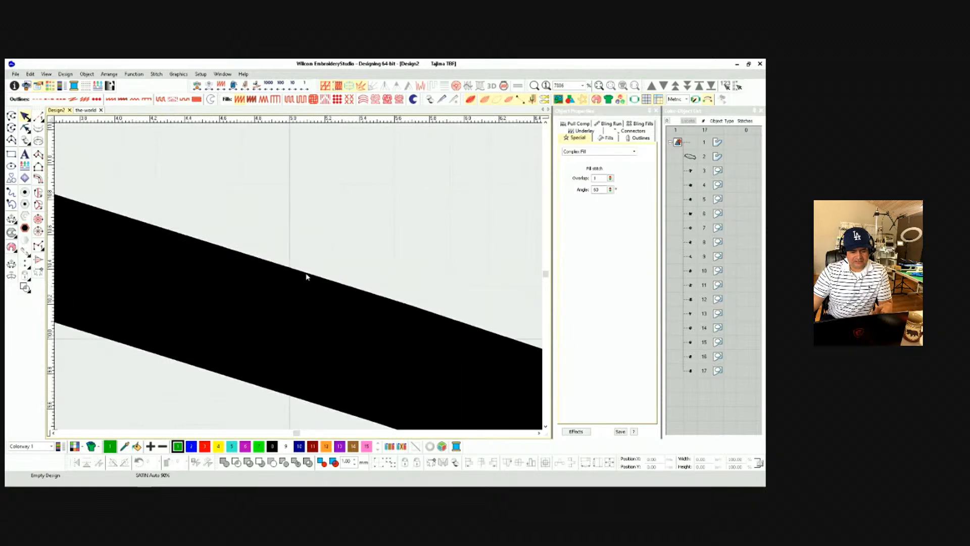
{"action": "scroll", "coordinate": [299, 282], "scroll_direction": "up", "scroll_amount": 1}
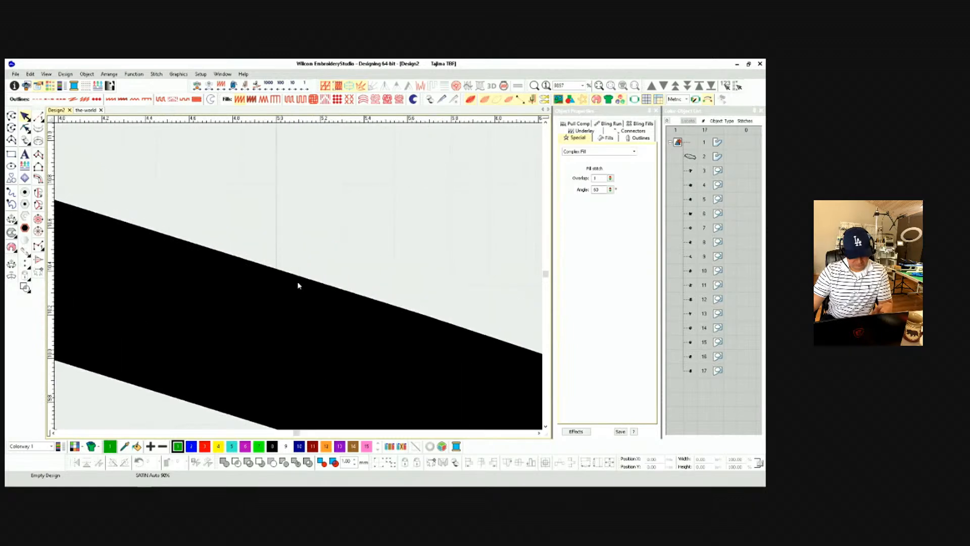
{"action": "scroll", "coordinate": [298, 284], "scroll_direction": "down", "scroll_amount": 3}
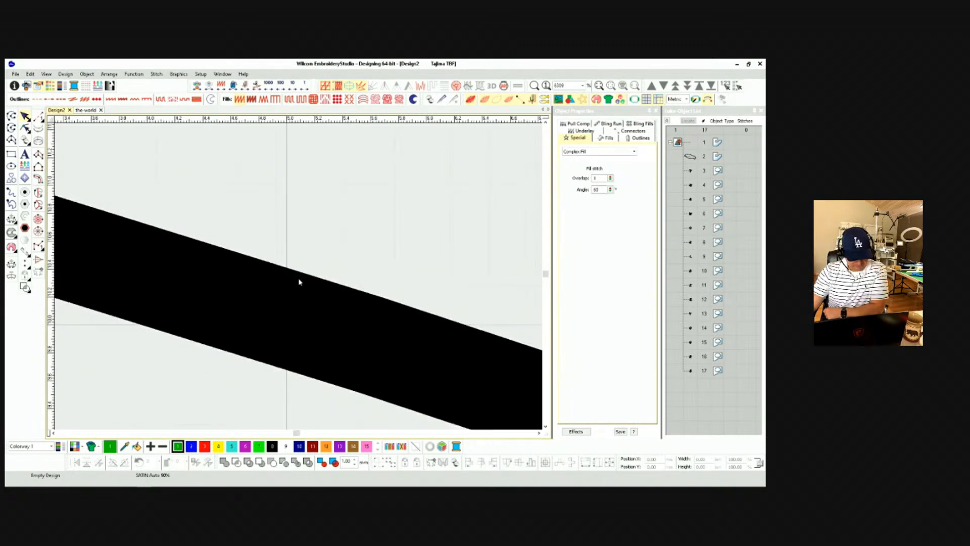
{"action": "scroll", "coordinate": [298, 280], "scroll_direction": "down", "scroll_amount": 4}
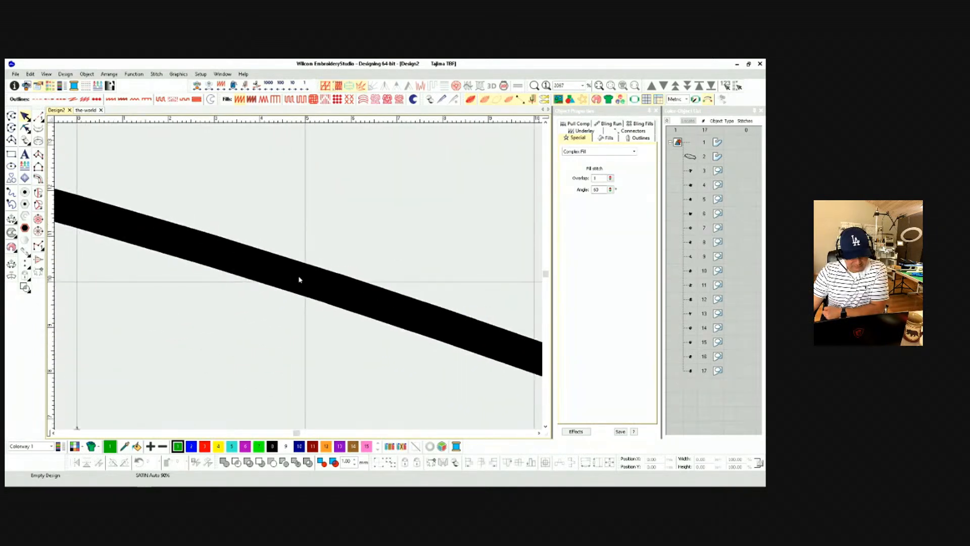
{"action": "scroll", "coordinate": [298, 280], "scroll_direction": "down", "scroll_amount": 4}
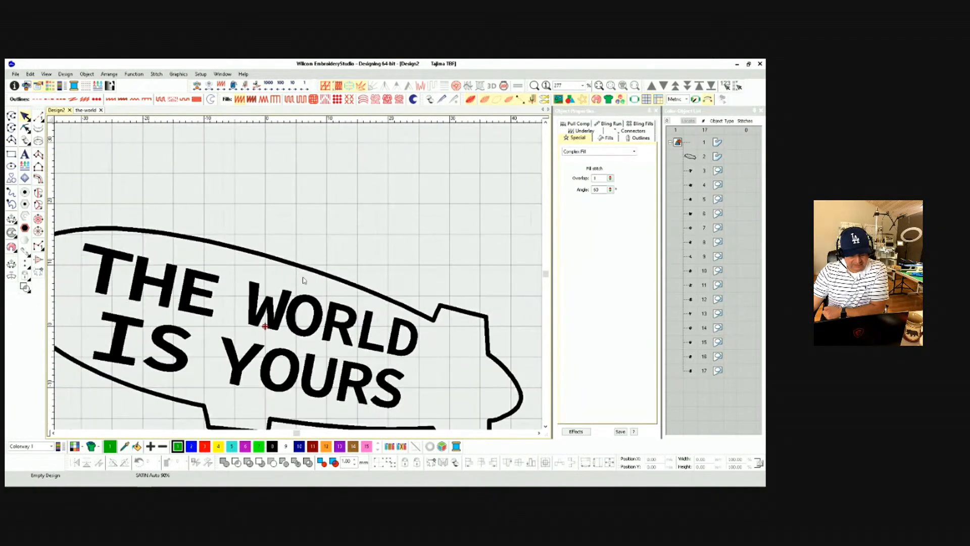
{"action": "scroll", "coordinate": [428, 321], "scroll_direction": "up", "scroll_amount": 4}
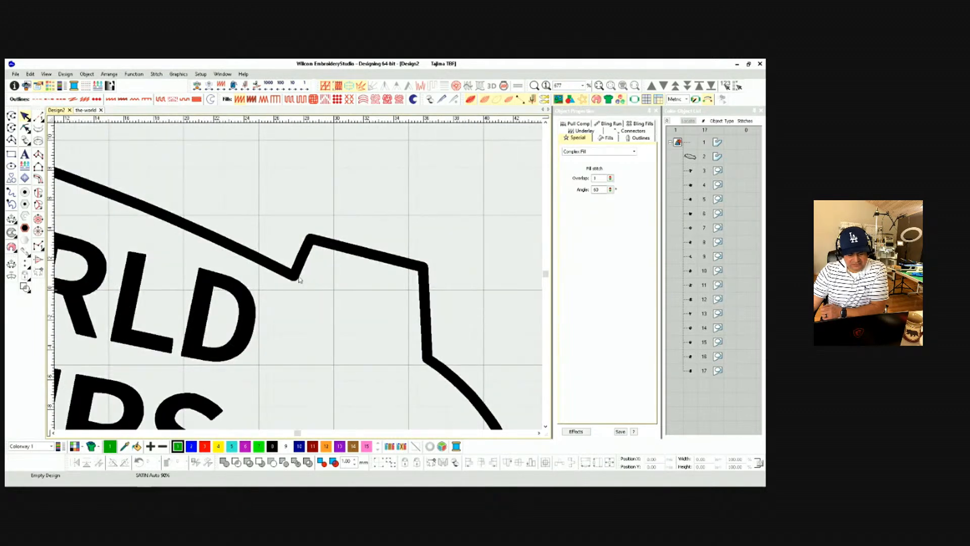
{"action": "scroll", "coordinate": [299, 279], "scroll_direction": "up", "scroll_amount": 2}
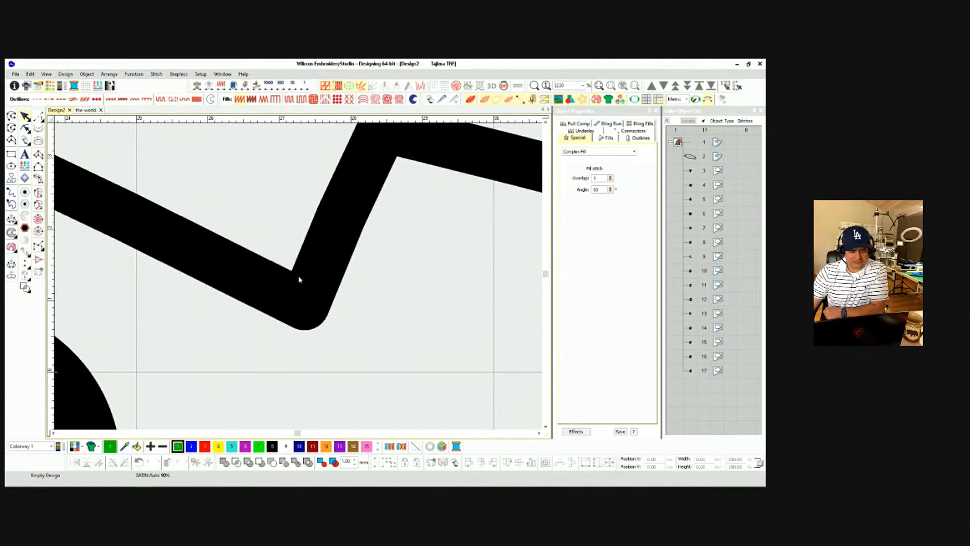
{"action": "scroll", "coordinate": [298, 279], "scroll_direction": "down", "scroll_amount": 6}
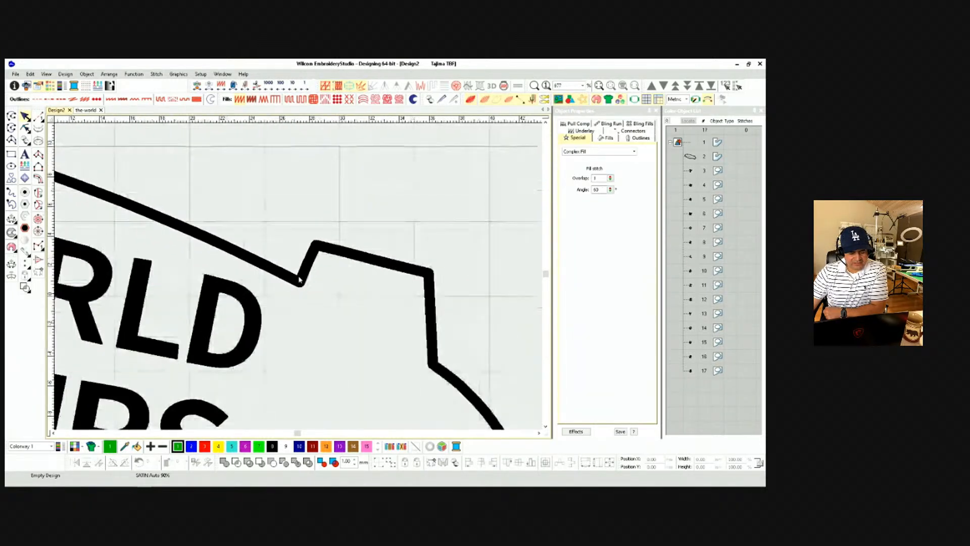
{"action": "scroll", "coordinate": [298, 279], "scroll_direction": "down", "scroll_amount": 3}
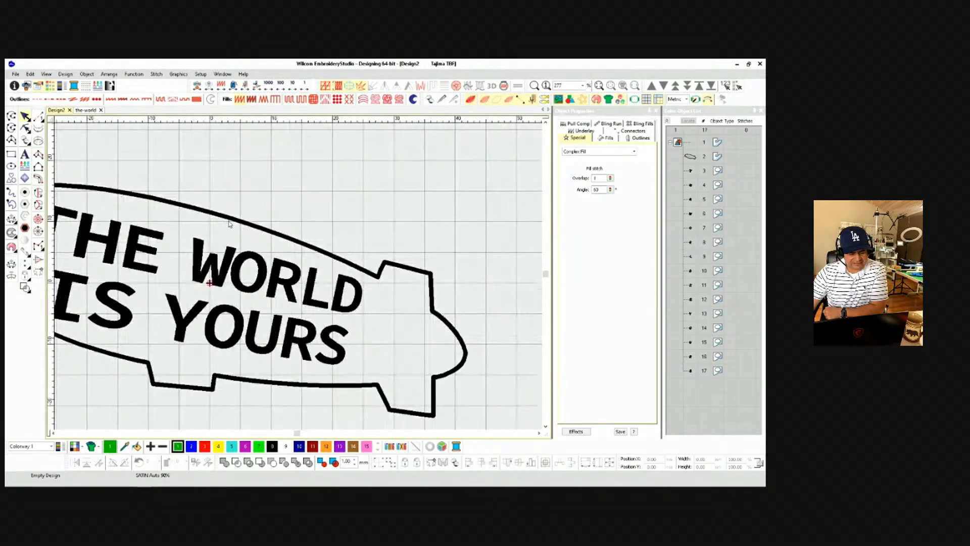
{"action": "scroll", "coordinate": [299, 279], "scroll_direction": "up", "scroll_amount": 4}
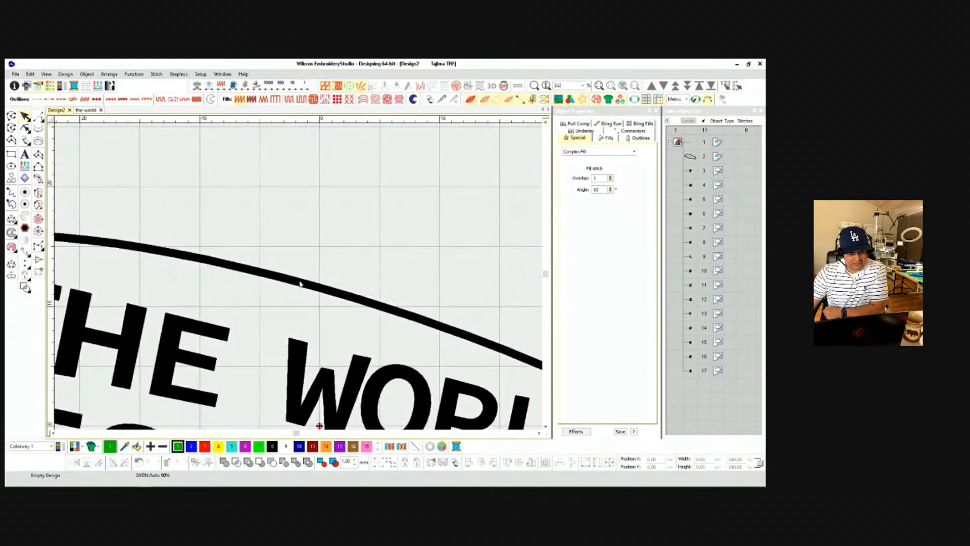
{"action": "scroll", "coordinate": [298, 279], "scroll_direction": "down", "scroll_amount": 4}
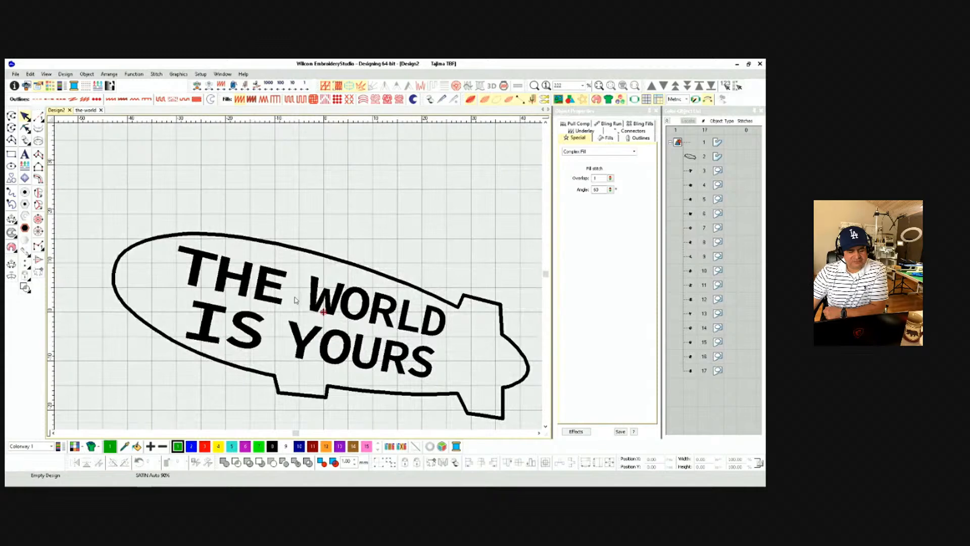
{"action": "scroll", "coordinate": [299, 279], "scroll_direction": "up", "scroll_amount": 1}
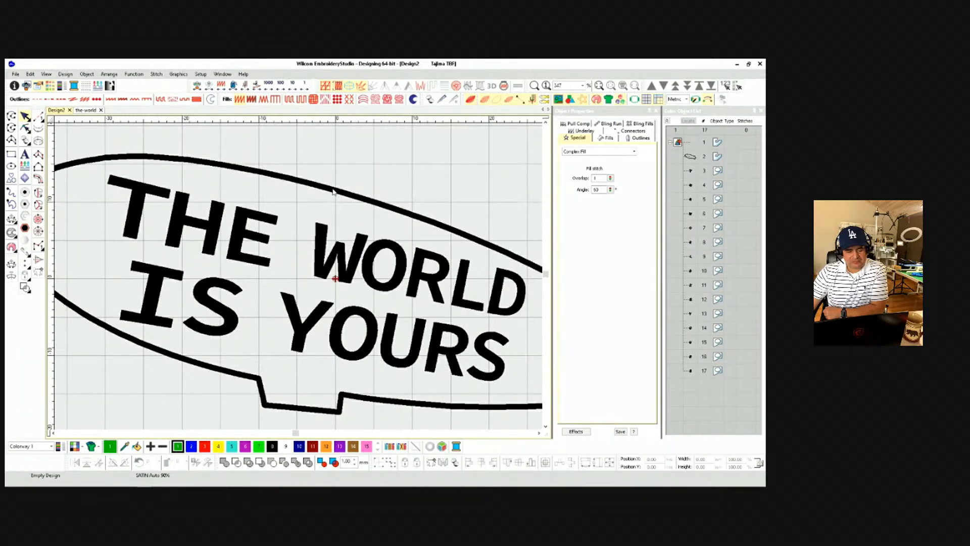
{"action": "scroll", "coordinate": [337, 190], "scroll_direction": "up", "scroll_amount": 2}
{"action": "scroll", "coordinate": [298, 282], "scroll_direction": "down", "scroll_amount": 4}
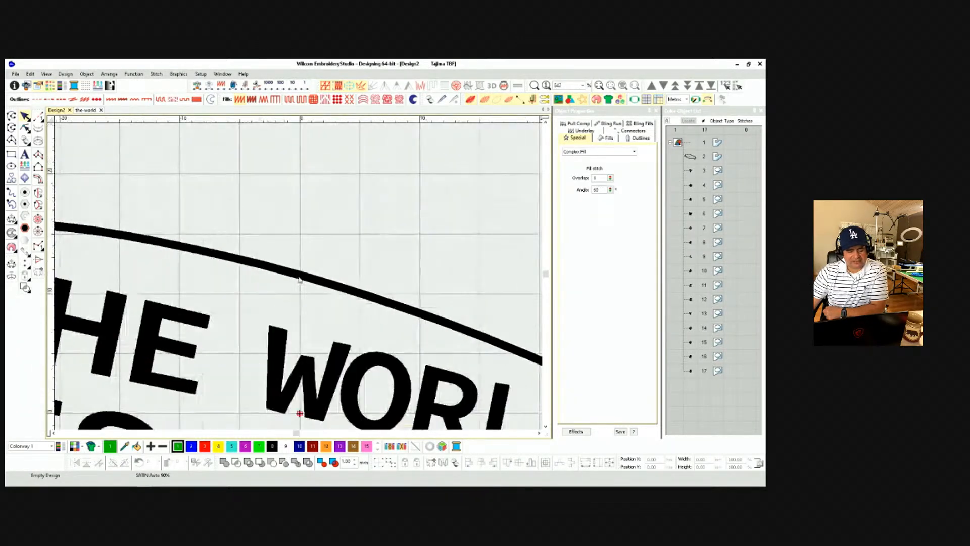
{"action": "scroll", "coordinate": [304, 273], "scroll_direction": "up", "scroll_amount": 2}
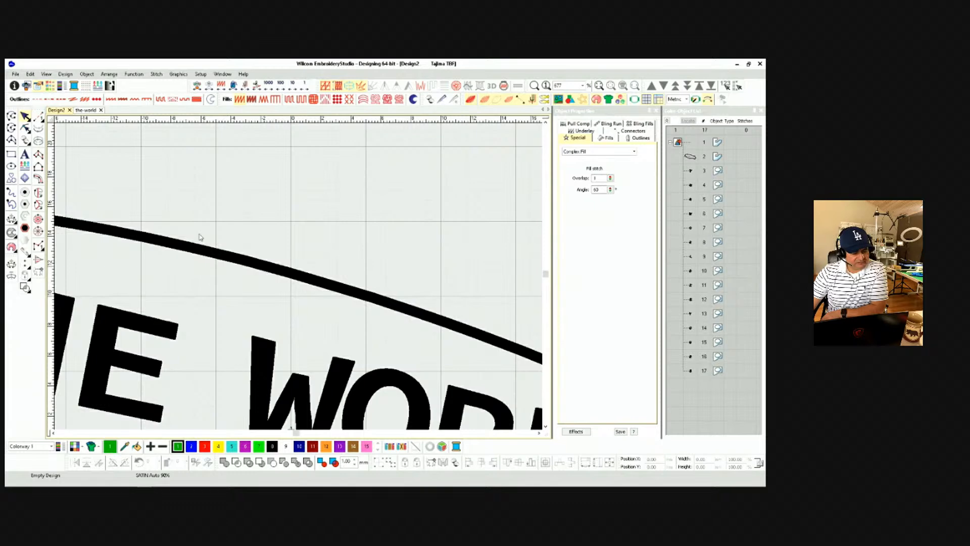
{"action": "scroll", "coordinate": [298, 279], "scroll_direction": "down", "scroll_amount": 3}
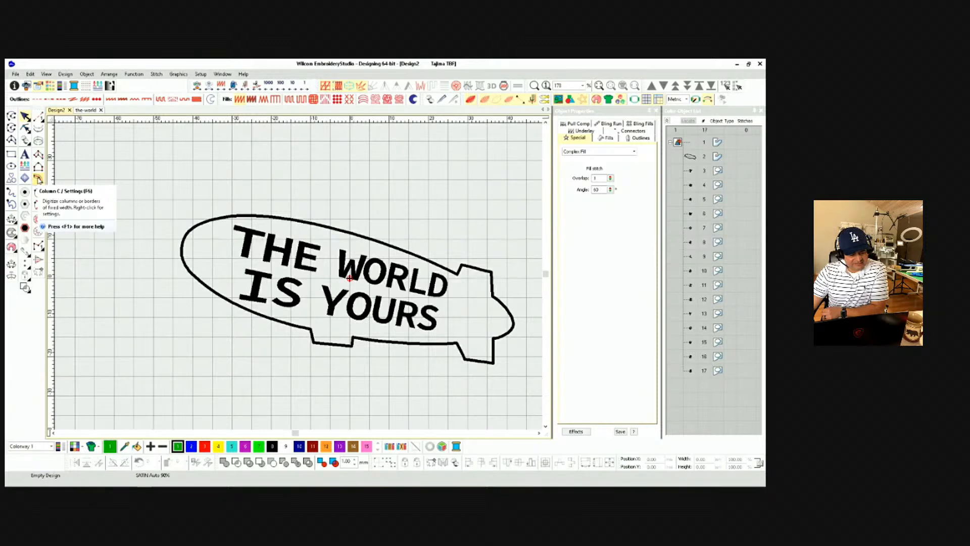
{"action": "left_click", "coordinate": [38, 178]}
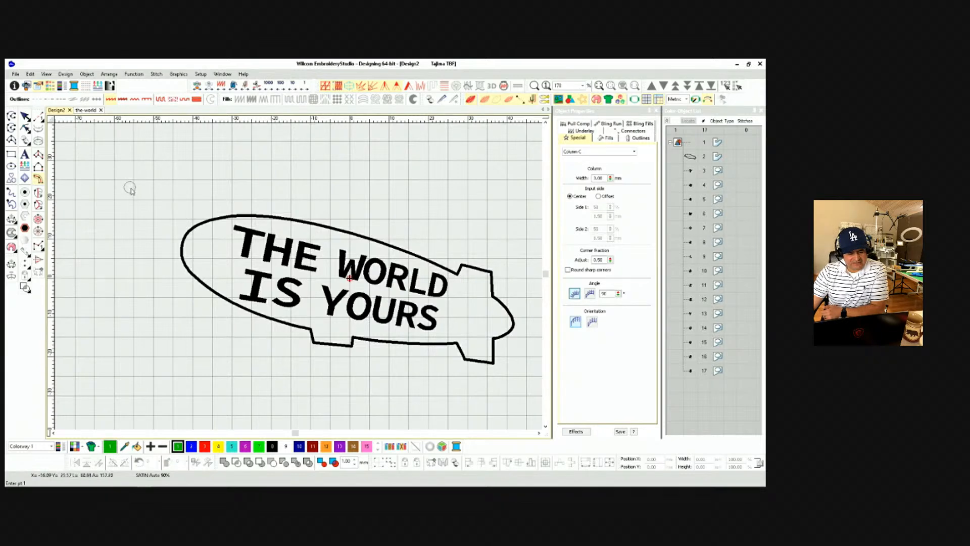
{"action": "left_click", "coordinate": [116, 221]}
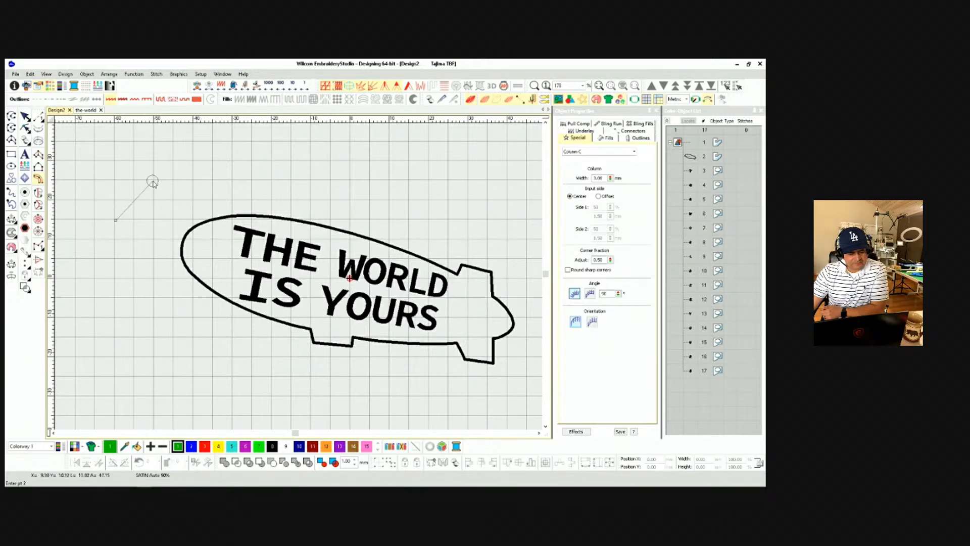
{"action": "key", "text": "Escape"}
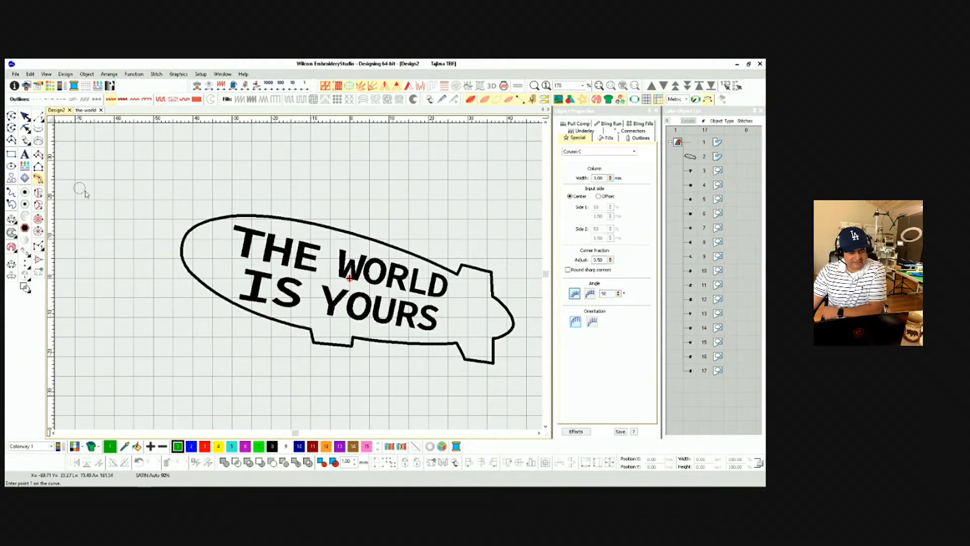
Digitize a looping freehand test column with Column C, 3.00 mm wide, curving around and over the airship's nose.
{"action": "left_click", "coordinate": [94, 239]}
{"action": "left_click", "coordinate": [90, 207]}
{"action": "left_click", "coordinate": [128, 178]}
{"action": "left_click", "coordinate": [213, 165]}
{"action": "left_click", "coordinate": [246, 197]}
{"action": "left_click", "coordinate": [221, 271]}
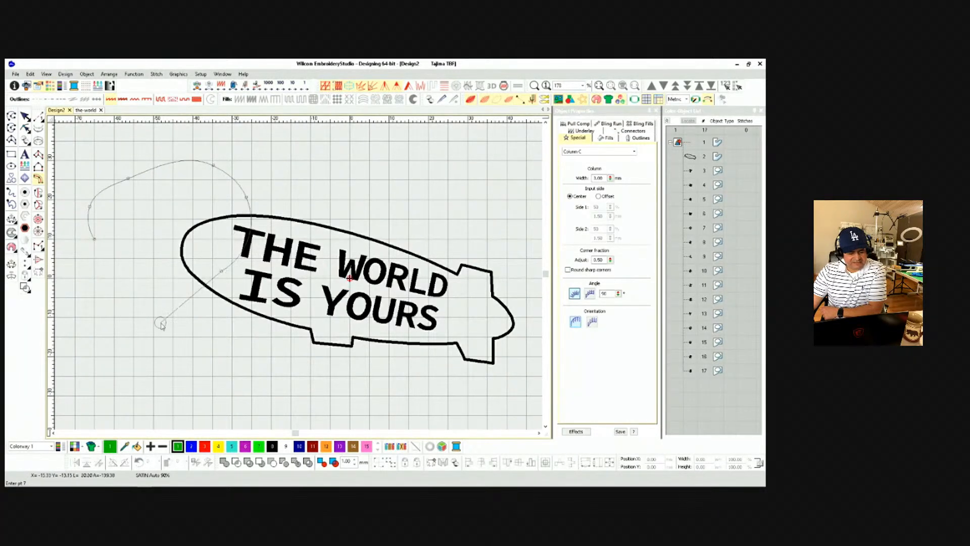
{"action": "left_click", "coordinate": [163, 320]}
{"action": "left_click", "coordinate": [143, 271]}
{"action": "left_click", "coordinate": [165, 227]}
{"action": "left_click", "coordinate": [145, 214]}
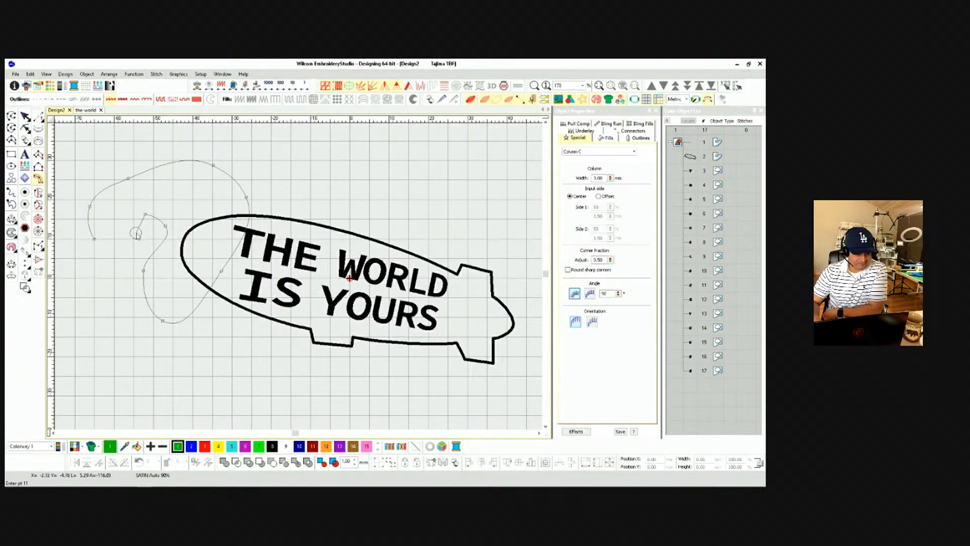
{"action": "key", "text": "Return"}
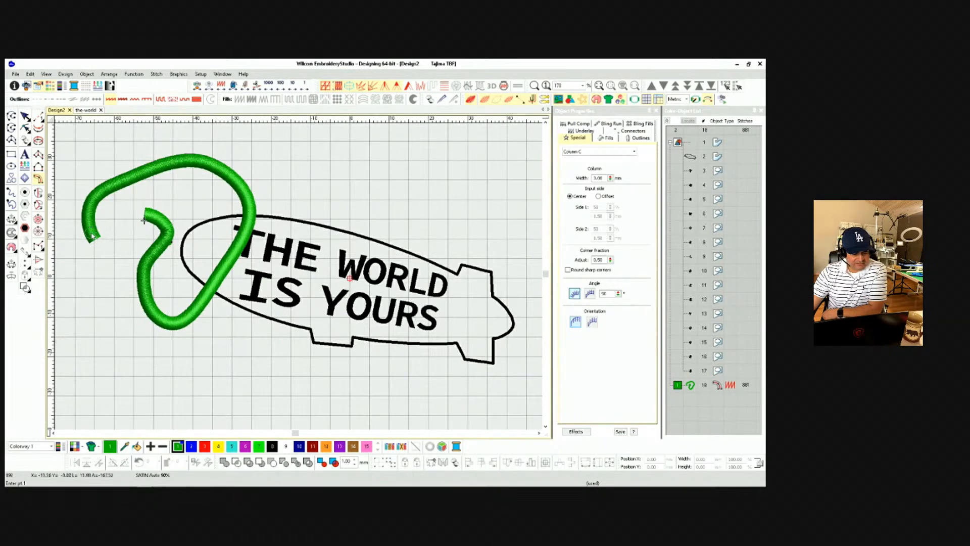
Inspect the satin stitches of the green test column up close and delete the column.
{"action": "scroll", "coordinate": [99, 241], "scroll_direction": "up", "scroll_amount": 2}
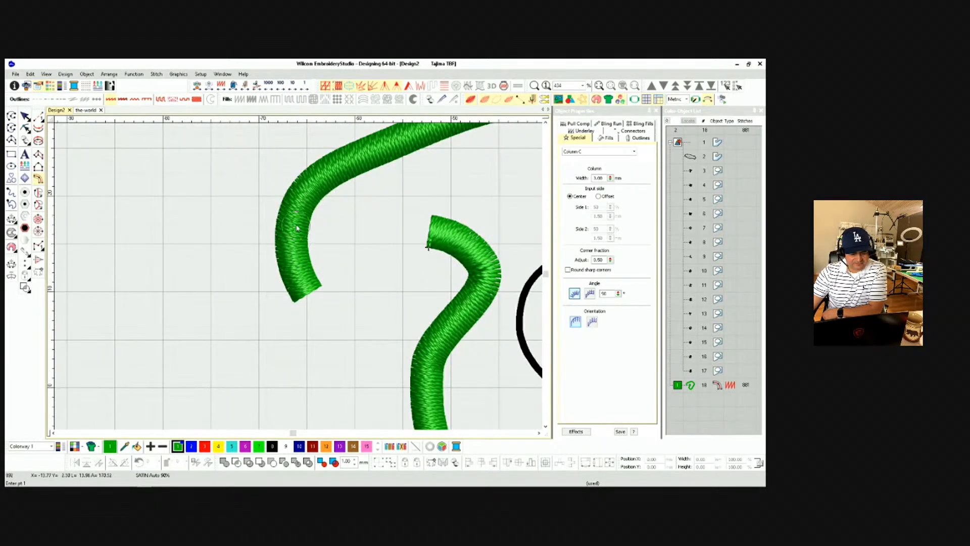
{"action": "scroll", "coordinate": [361, 173], "scroll_direction": "down", "scroll_amount": 1}
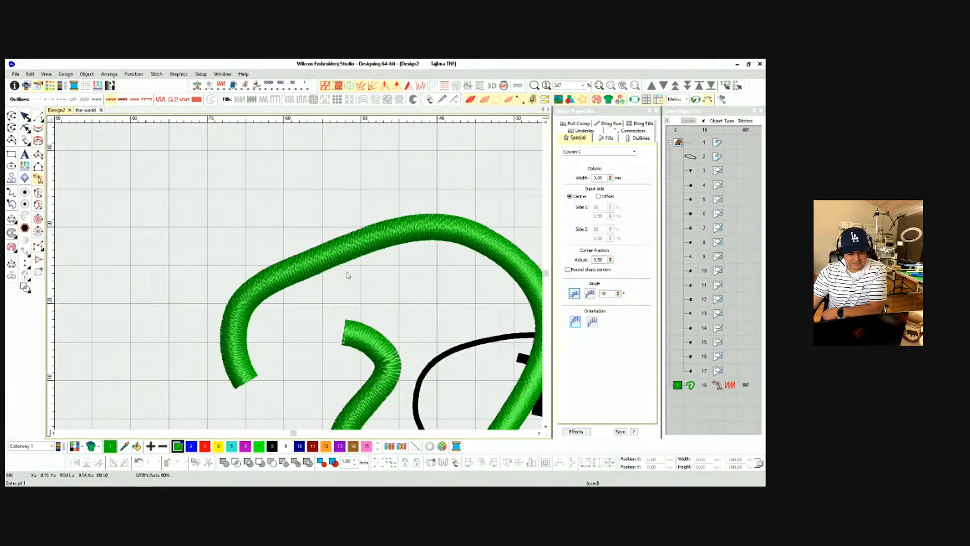
{"action": "scroll", "coordinate": [292, 288], "scroll_direction": "down", "scroll_amount": 2}
{"action": "scroll", "coordinate": [291, 288], "scroll_direction": "down", "scroll_amount": 1}
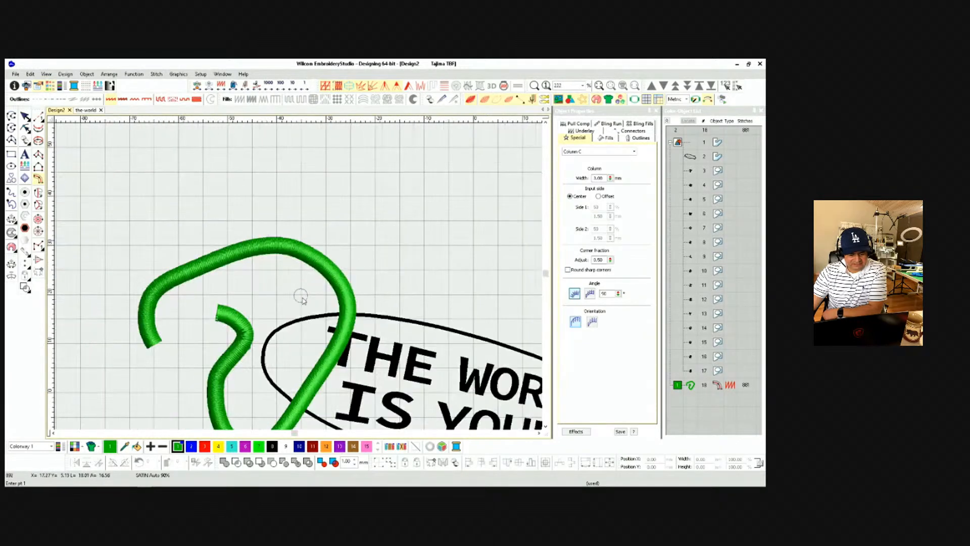
{"action": "scroll", "coordinate": [304, 288], "scroll_direction": "down", "scroll_amount": 1}
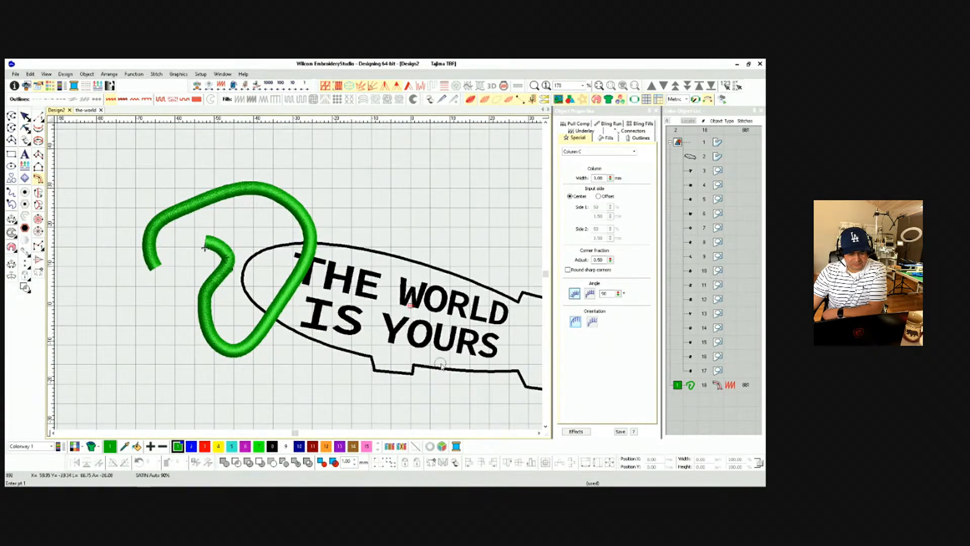
{"action": "scroll", "coordinate": [441, 366], "scroll_direction": "down", "scroll_amount": 1}
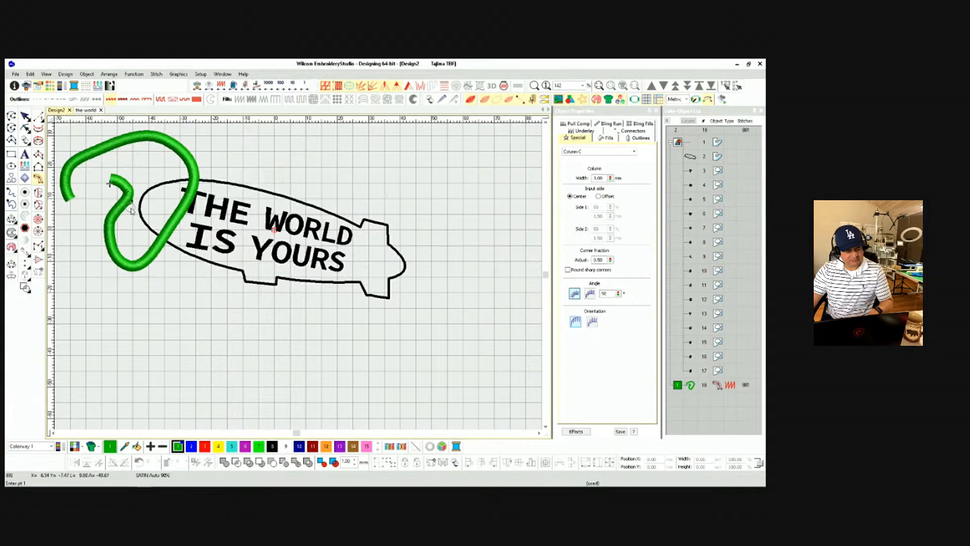
{"action": "left_click", "coordinate": [25, 116]}
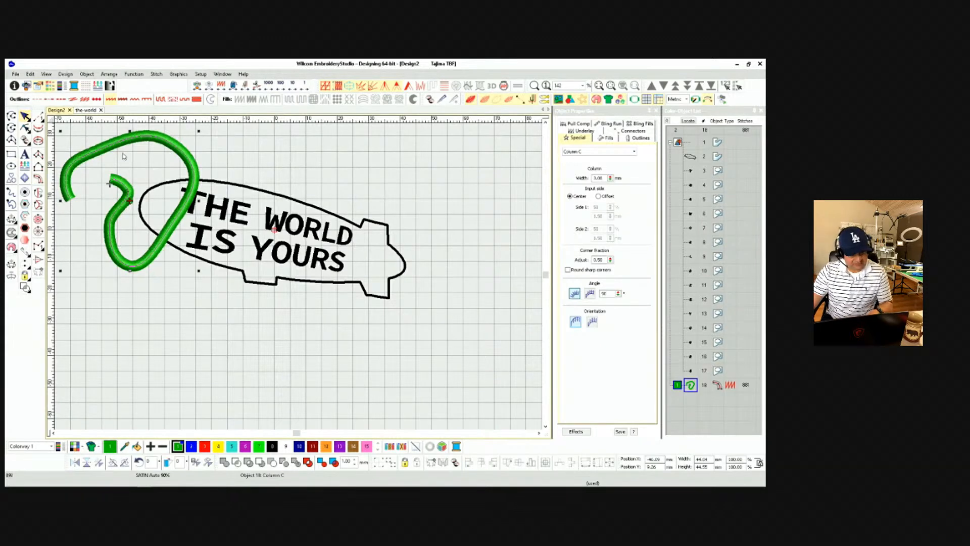
{"action": "key", "text": "Delete"}
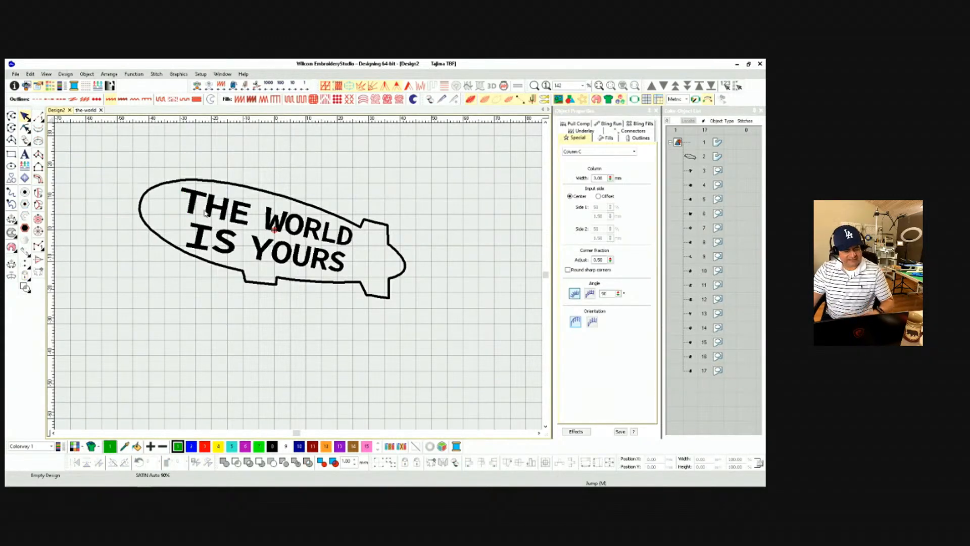
{"action": "scroll", "coordinate": [298, 278], "scroll_direction": "up", "scroll_amount": 2}
{"action": "scroll", "coordinate": [298, 278], "scroll_direction": "up", "scroll_amount": 1}
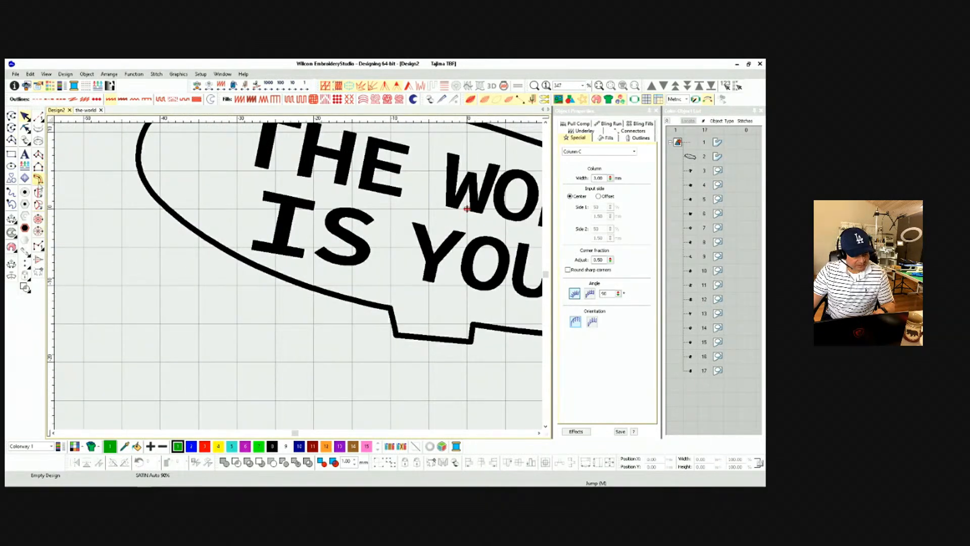
{"action": "left_click", "coordinate": [38, 178]}
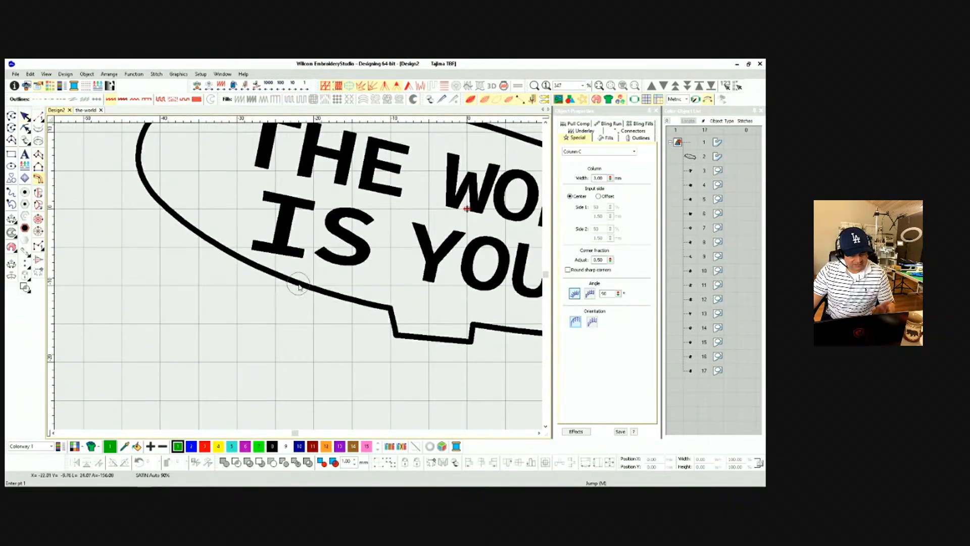
{"action": "scroll", "coordinate": [299, 281], "scroll_direction": "down", "scroll_amount": 1}
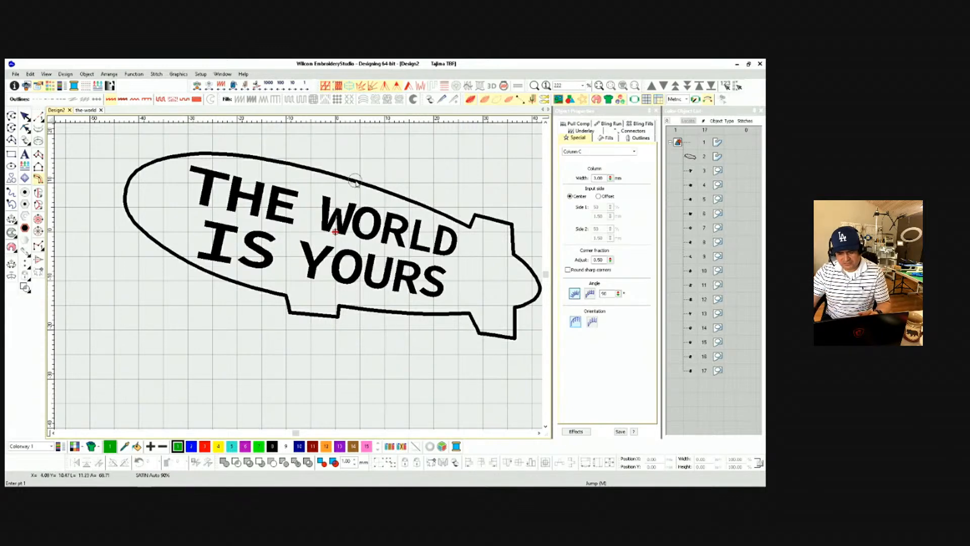
Lock all the airship vector objects and dim the artwork to grey as a digitizing background.
{"action": "left_click", "coordinate": [678, 142]}
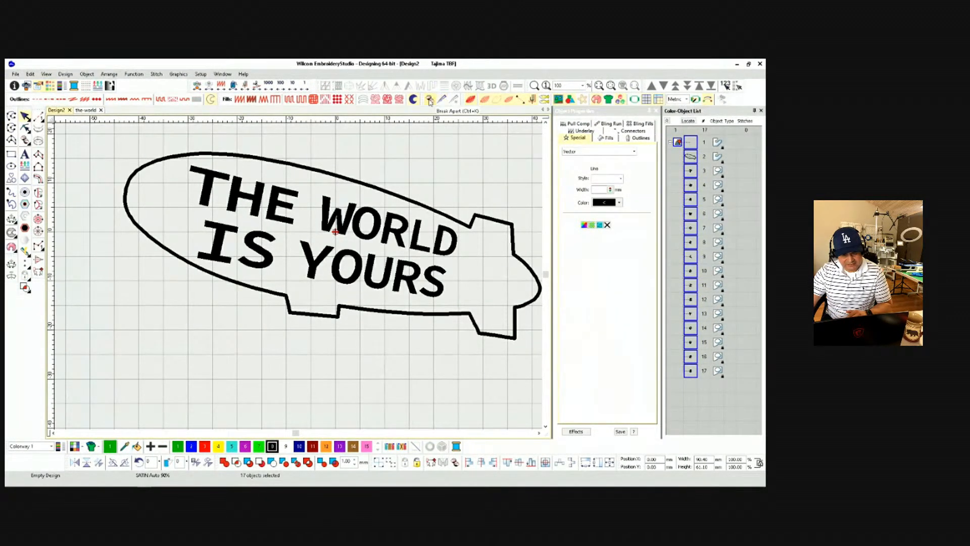
{"action": "key", "text": "Escape"}
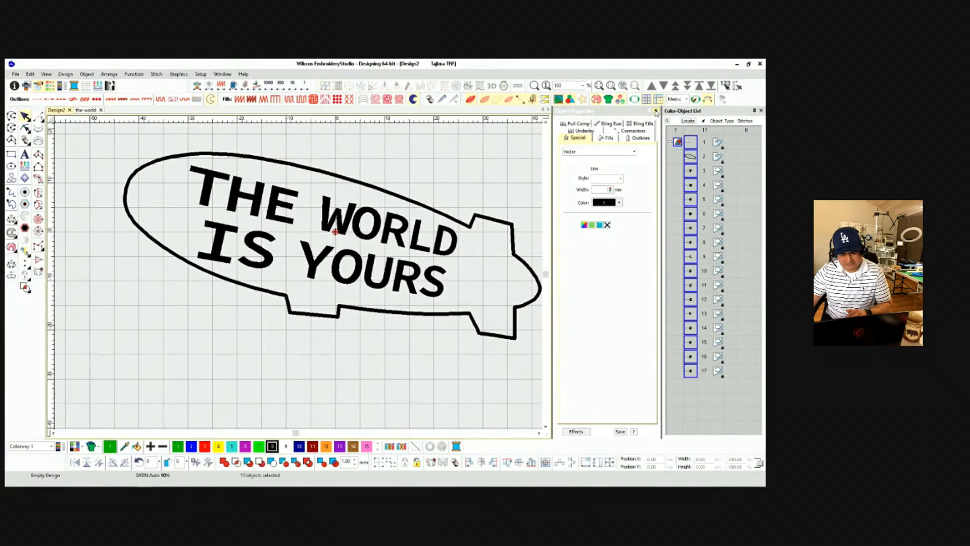
{"action": "left_click", "coordinate": [583, 100]}
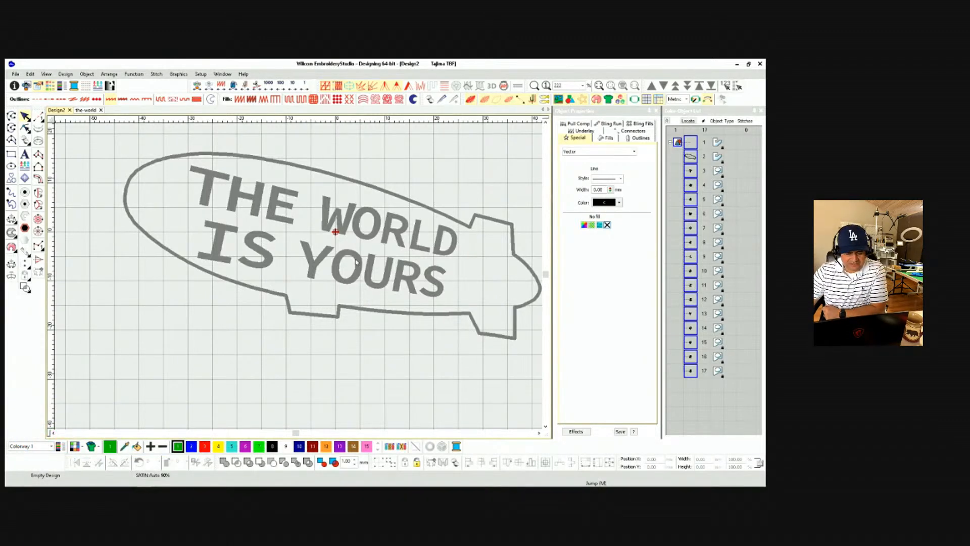
Create Block2 lettering with the surname in capitals in the empty area above the airship.
{"action": "scroll", "coordinate": [300, 255], "scroll_direction": "down", "scroll_amount": 5}
{"action": "scroll", "coordinate": [304, 266], "scroll_direction": "up", "scroll_amount": 2}
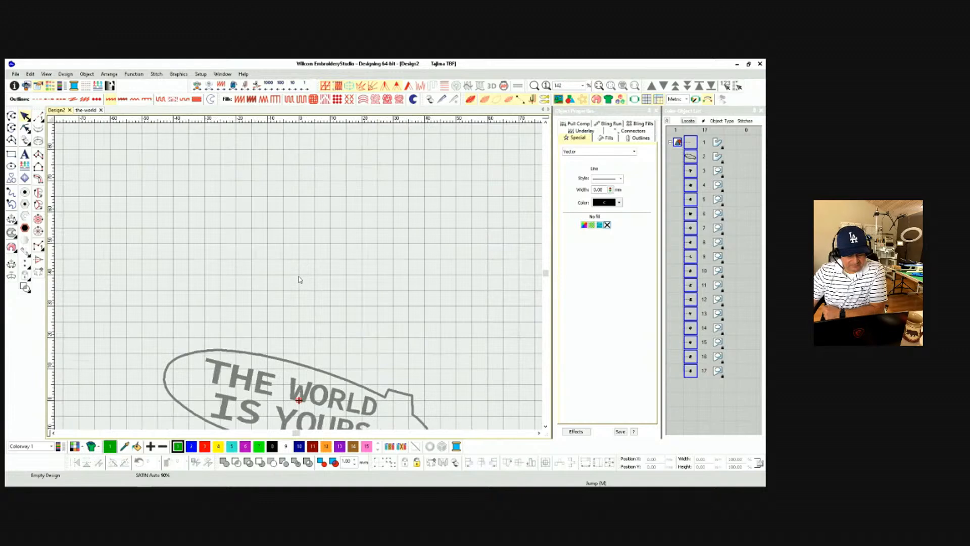
{"action": "left_click", "coordinate": [25, 153]}
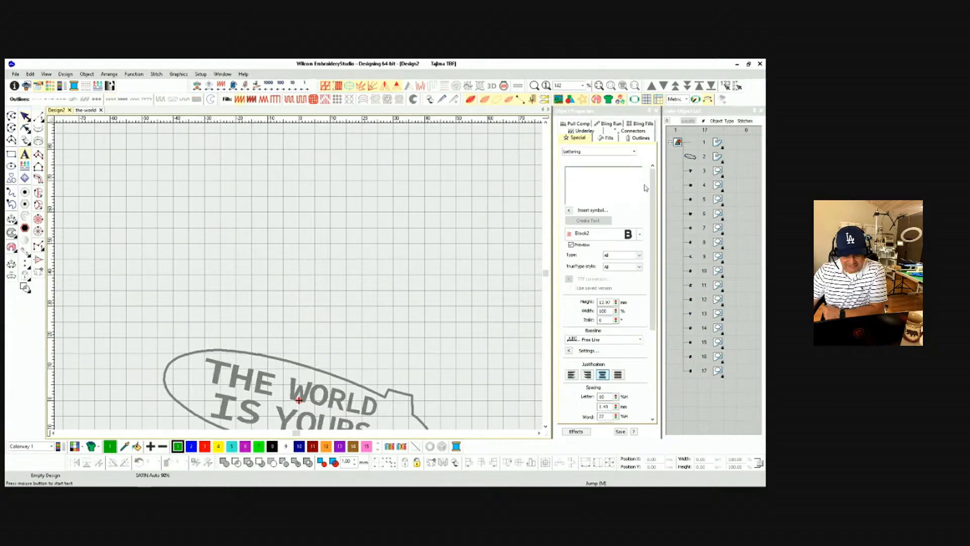
{"action": "type", "text": "ROMERO"}
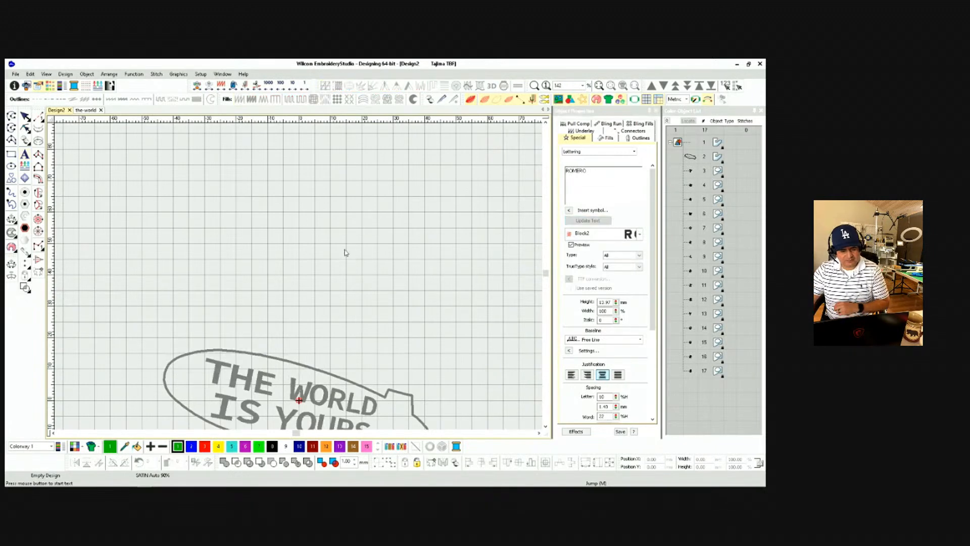
{"action": "left_click", "coordinate": [325, 249]}
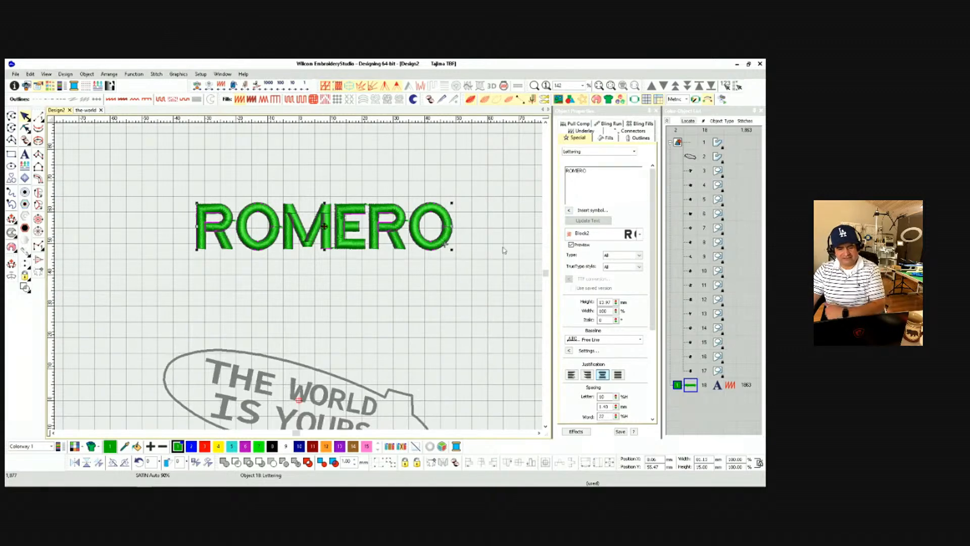
Add an open-lattice Complex Fill rectangle of about 85 × 19 mm around the surname lettering, ordered behind it and coloured dark blue (colour 10).
{"action": "scroll", "coordinate": [545, 123], "scroll_direction": "up", "scroll_amount": 5}
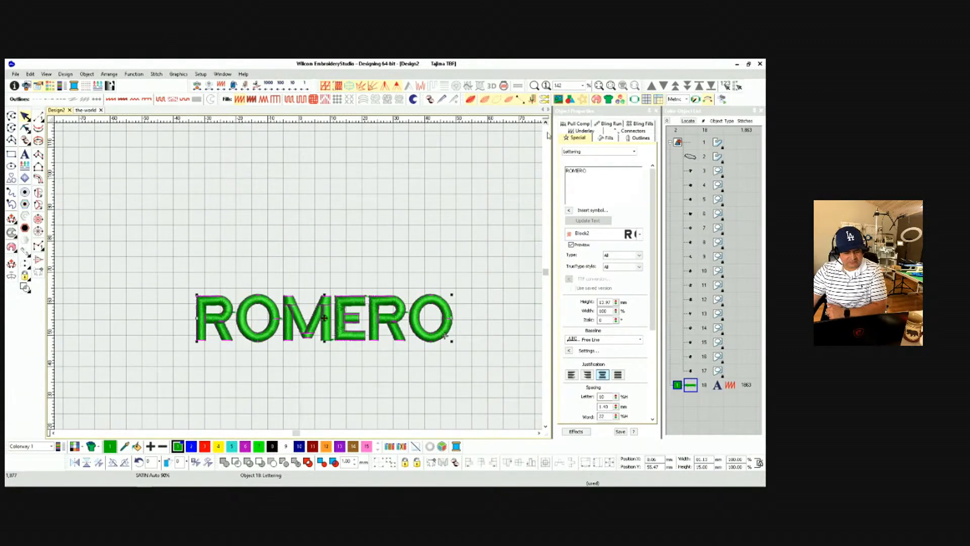
{"action": "left_click", "coordinate": [191, 262]}
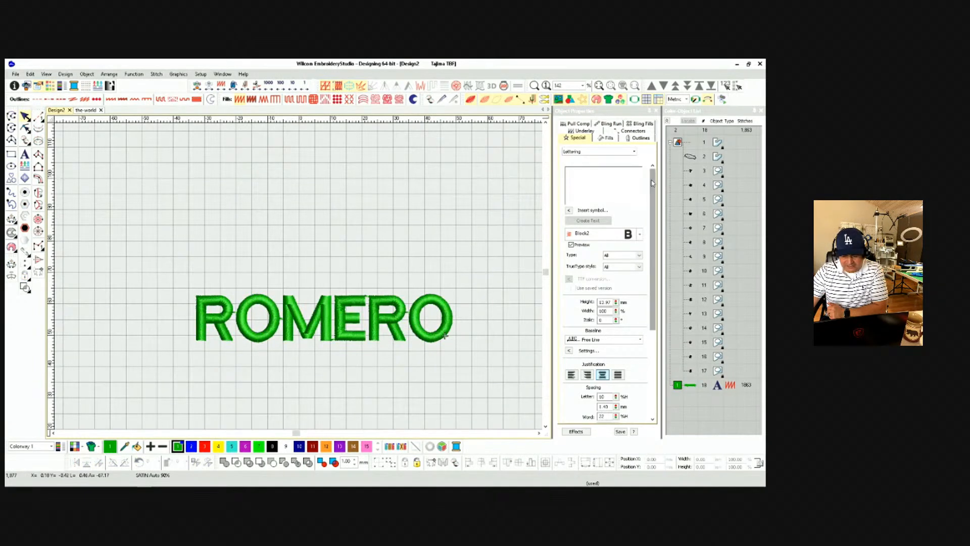
{"action": "left_click", "coordinate": [678, 387]}
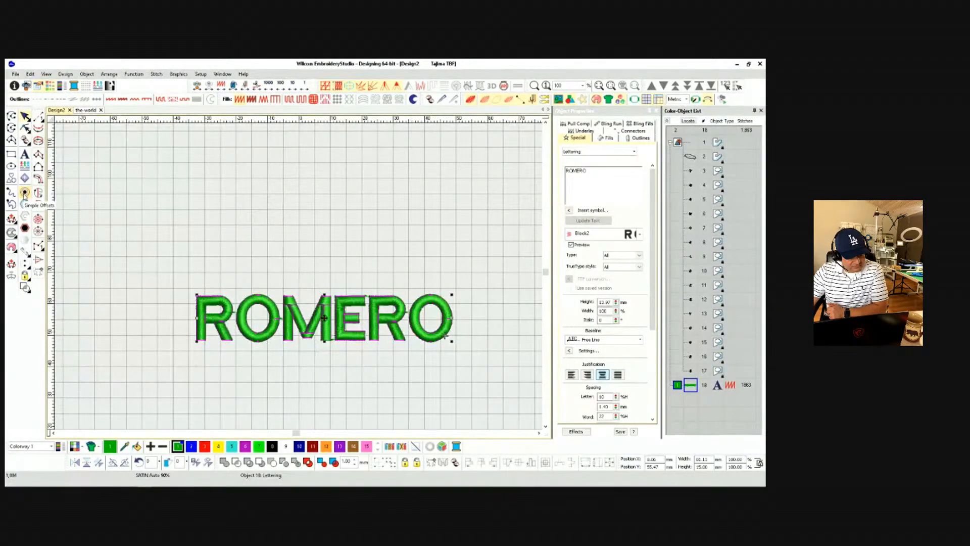
{"action": "left_click", "coordinate": [11, 154]}
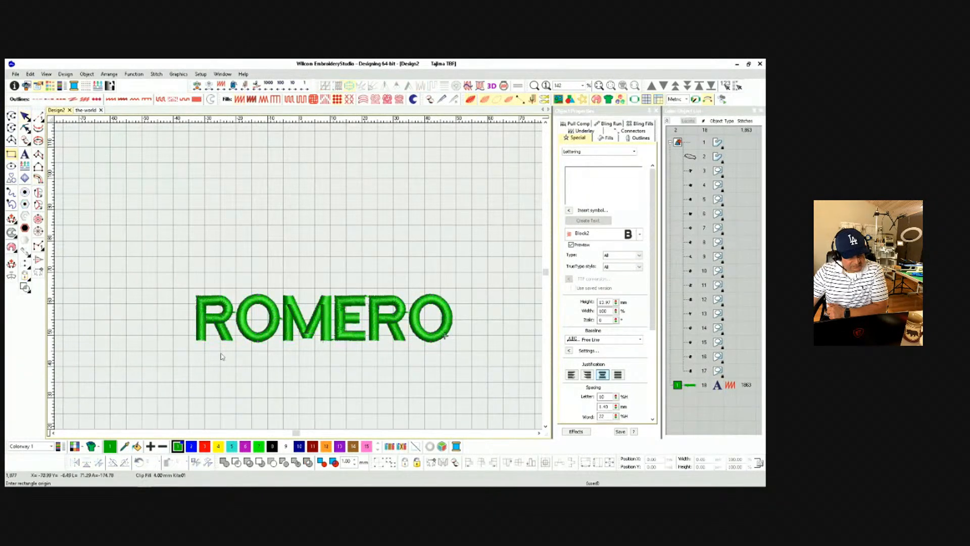
{"action": "left_click", "coordinate": [189, 291]}
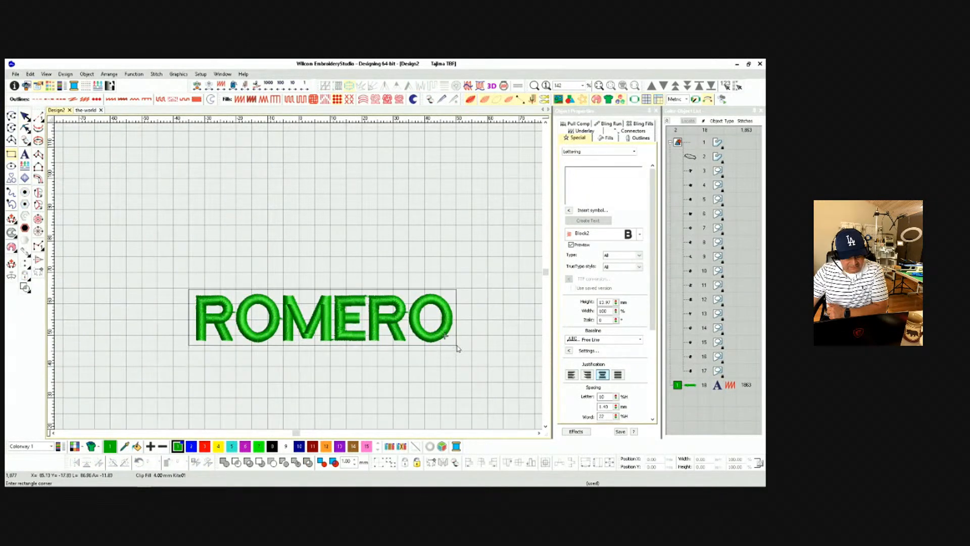
{"action": "left_click", "coordinate": [457, 348]}
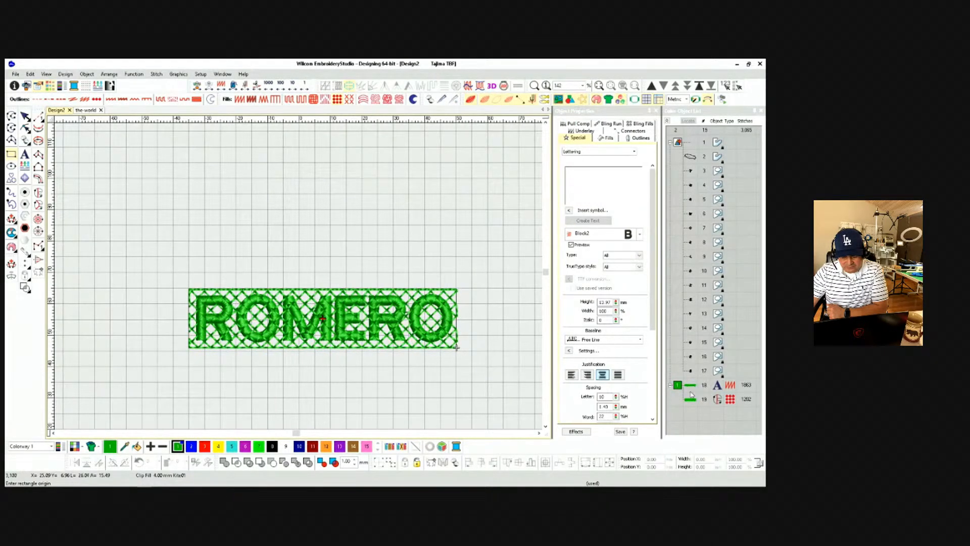
{"action": "left_click_drag", "start_coordinate": [693, 383], "coordinate": [693, 384]}
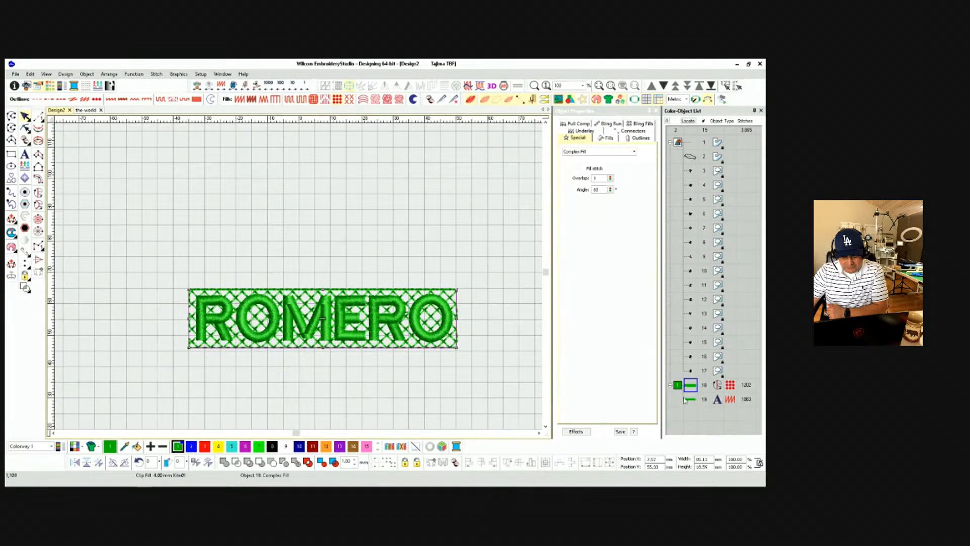
{"action": "left_click", "coordinate": [300, 447]}
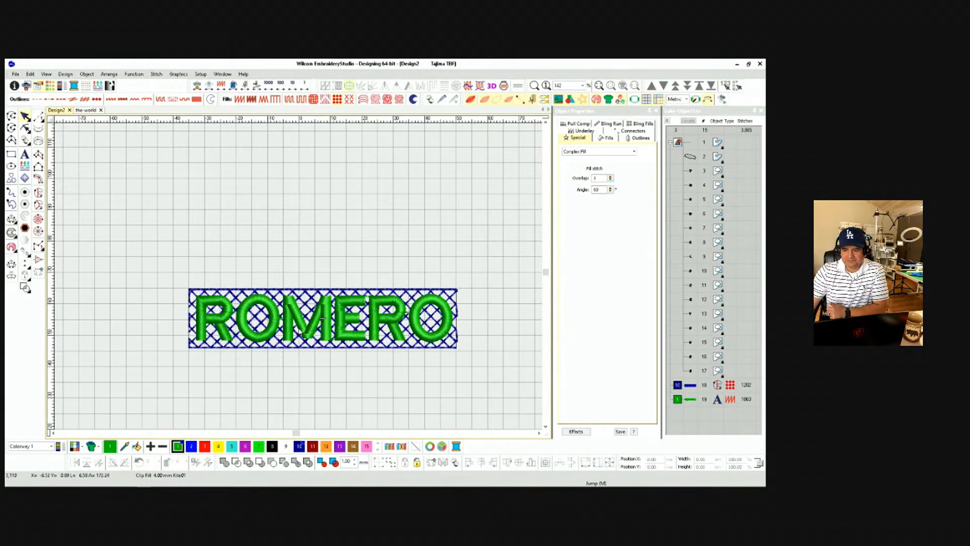
Delete the dark blue lattice rectangle behind the surname lettering.
{"action": "key", "text": "Delete"}
Add one Run-type simple offset around the surname lettering, without offsets for holes.
{"action": "left_click", "coordinate": [681, 386]}
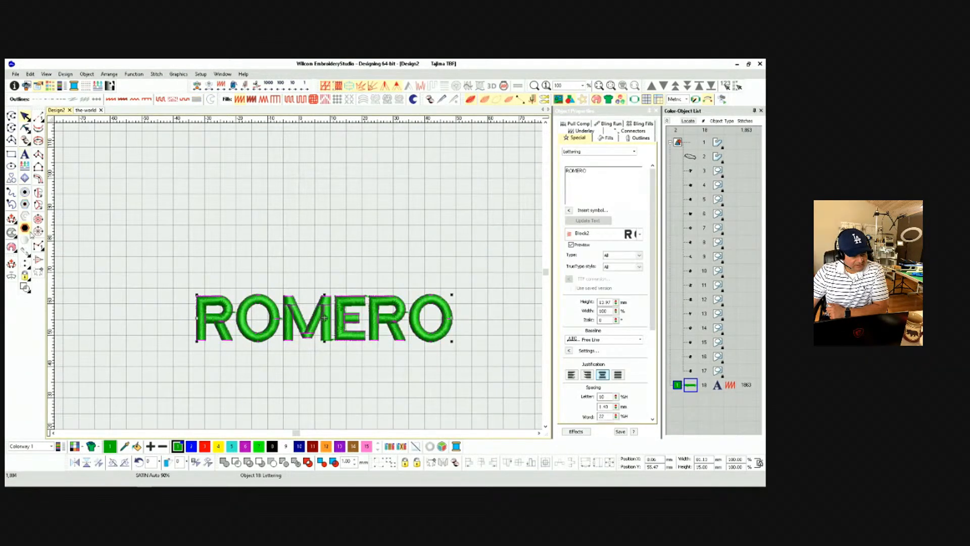
{"action": "left_click", "coordinate": [24, 192]}
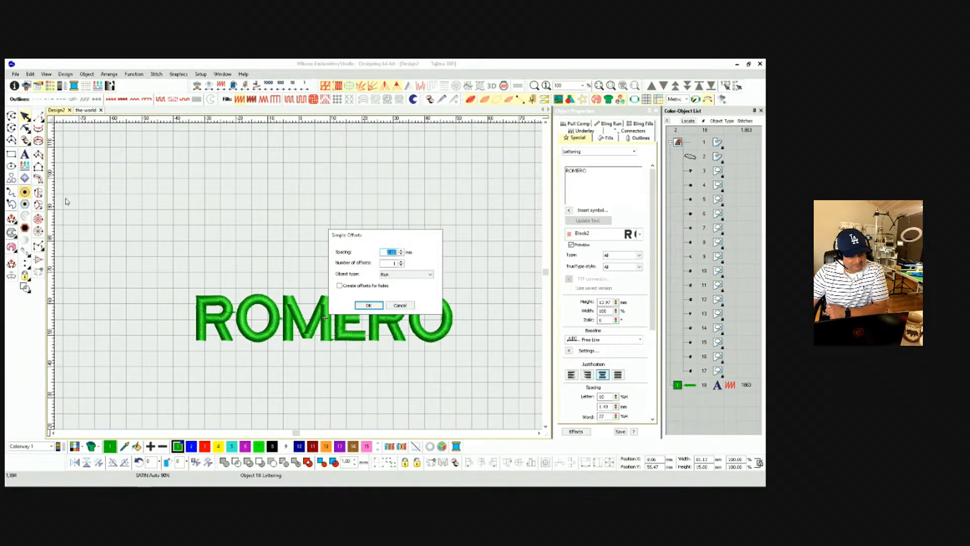
{"action": "left_click", "coordinate": [377, 306]}
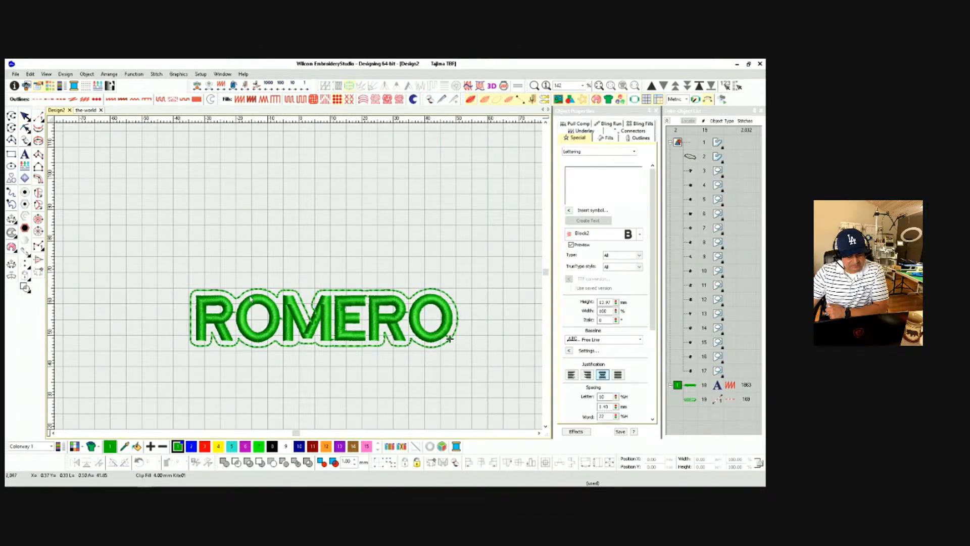
Try to reshape the offset outline at the notch inside the M, and discard that outline.
{"action": "scroll", "coordinate": [310, 313], "scroll_direction": "up", "scroll_amount": 3}
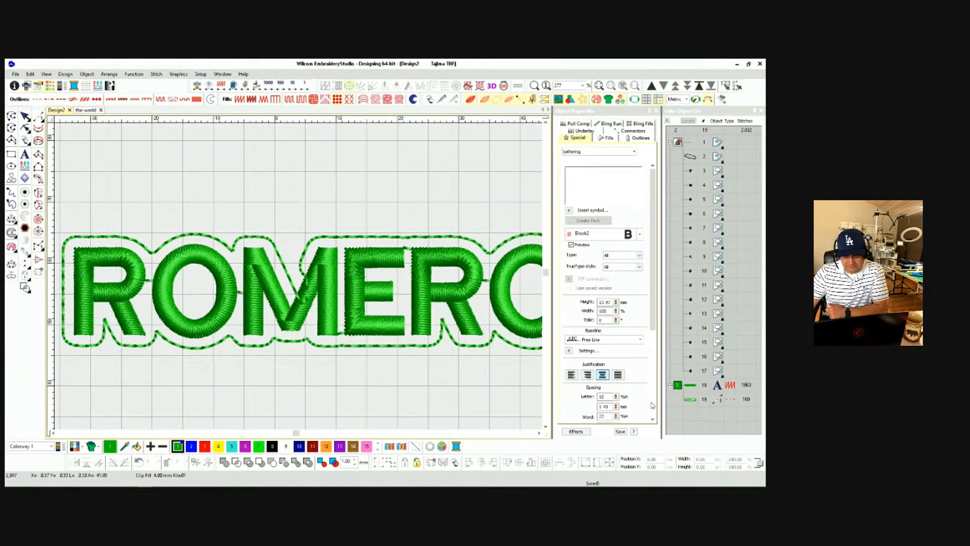
{"action": "left_click", "coordinate": [692, 399]}
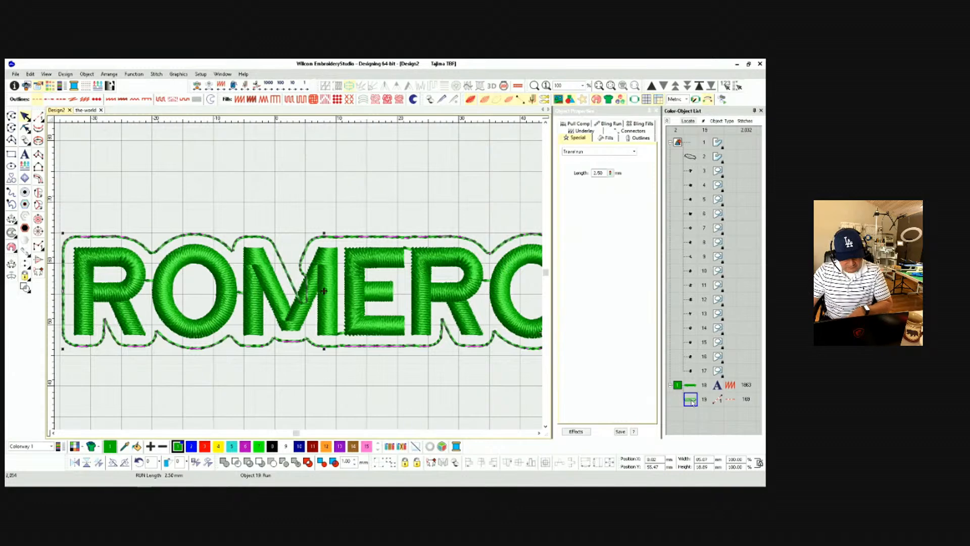
{"action": "key", "text": "h"}
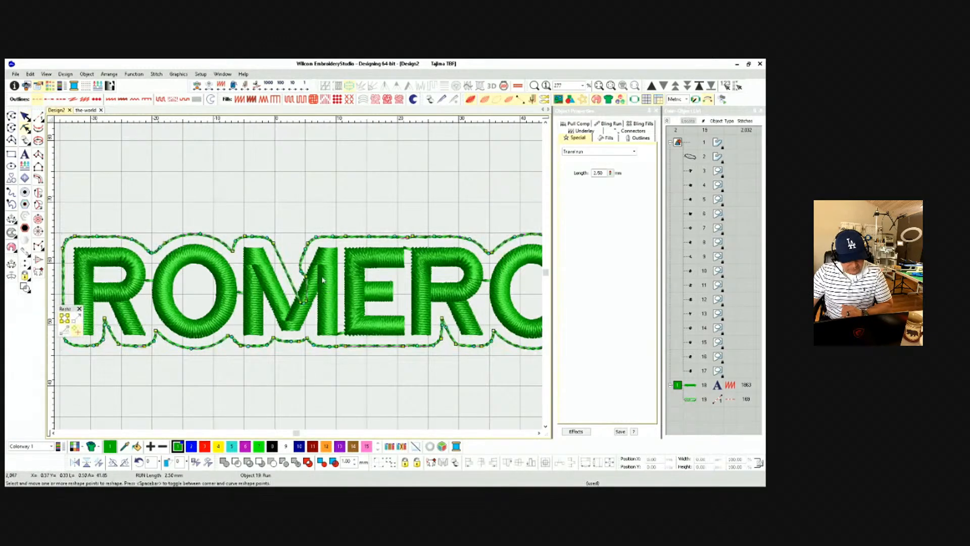
{"action": "left_click", "coordinate": [305, 301]}
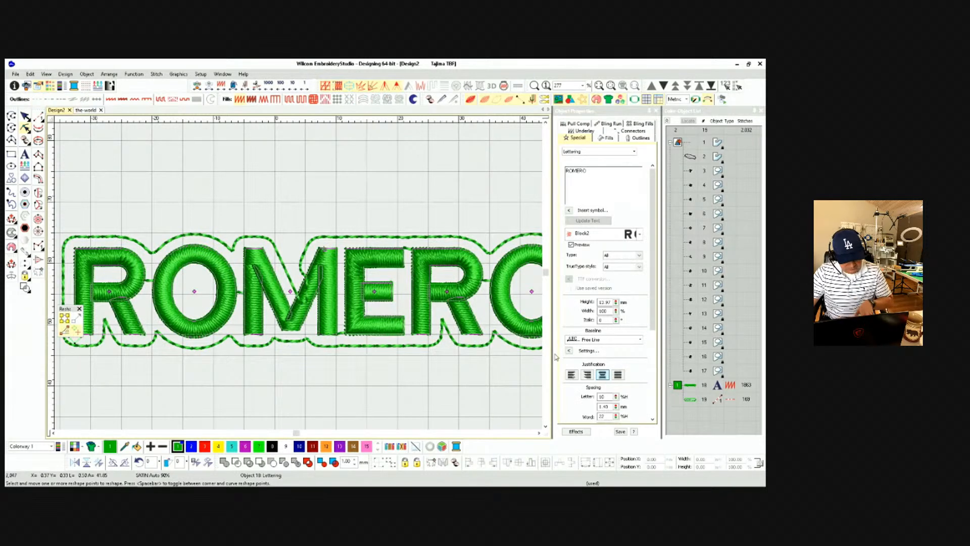
{"action": "key", "text": "Delete"}
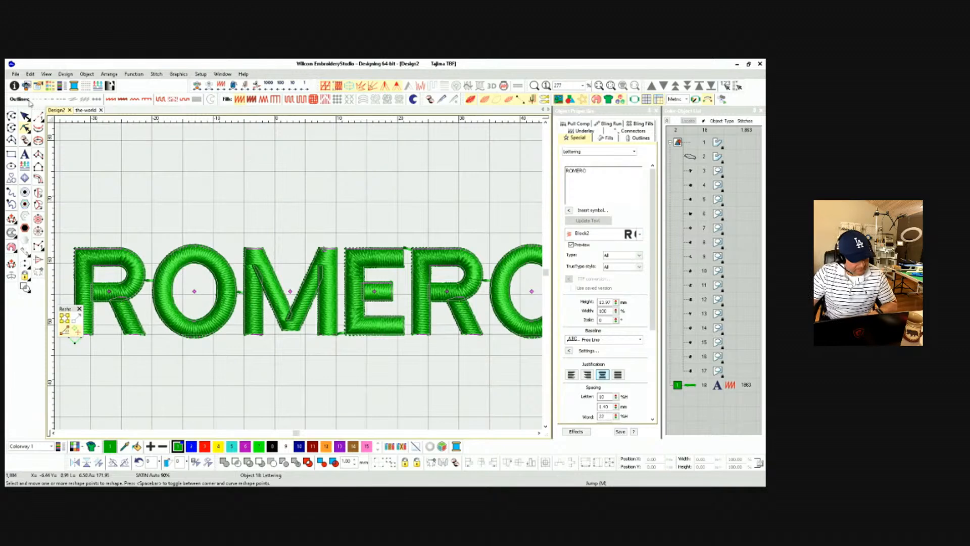
Create a fresh simple offset of the surname lettering with one offset and object type Run.
{"action": "left_click", "coordinate": [24, 116]}
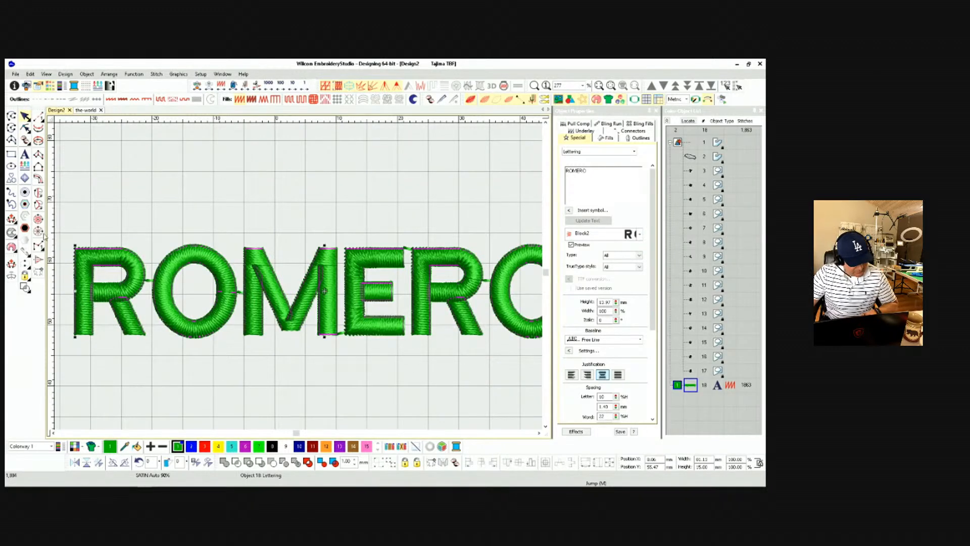
{"action": "left_click", "coordinate": [25, 193]}
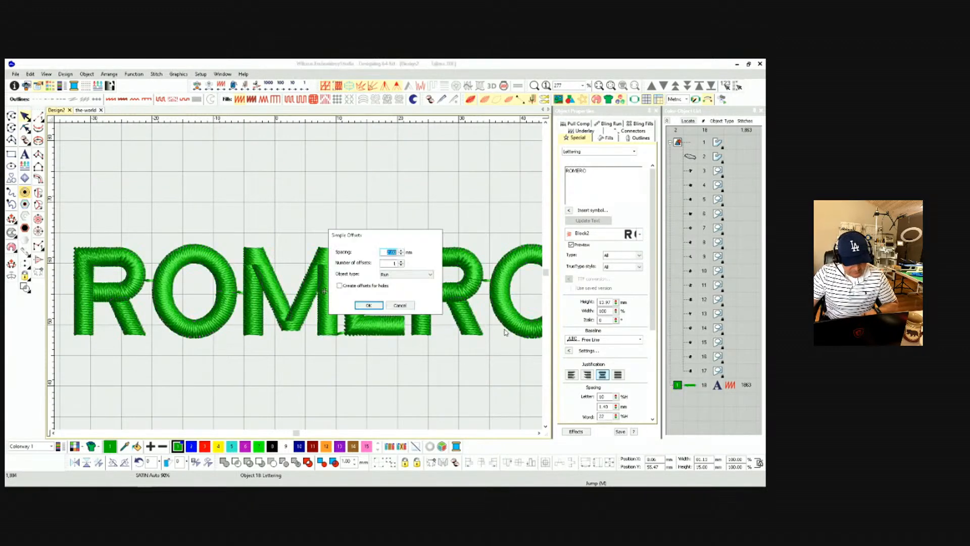
{"action": "left_click", "coordinate": [369, 306]}
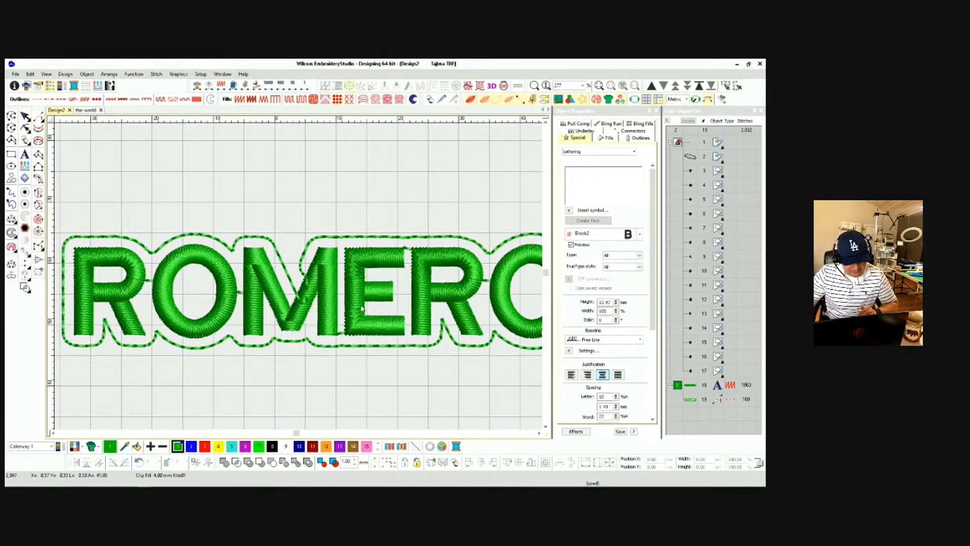
Reshape the offset outline by deleting the stray points dipping into the M, so it curves smoothly across the letter's top.
{"action": "left_click", "coordinate": [690, 403]}
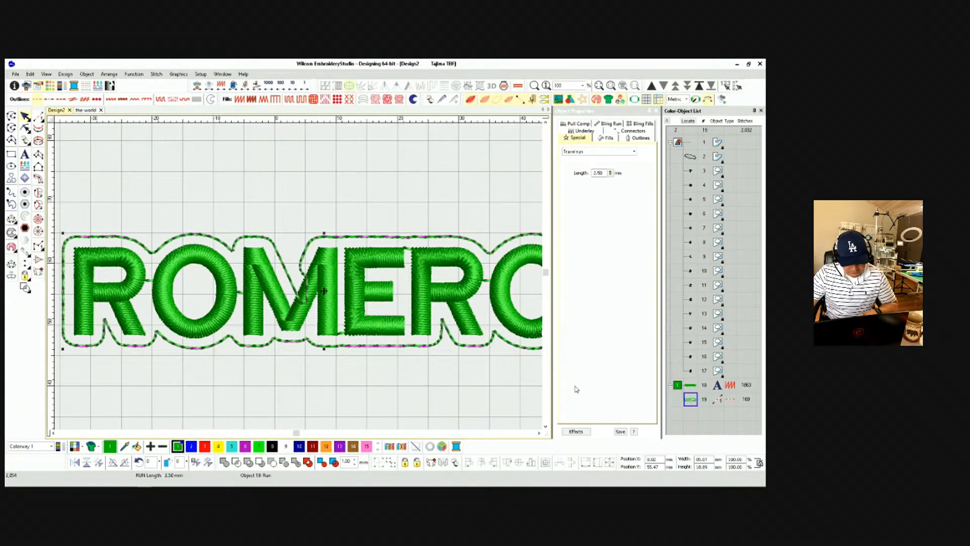
{"action": "key", "text": "h"}
{"action": "left_click", "coordinate": [303, 303]}
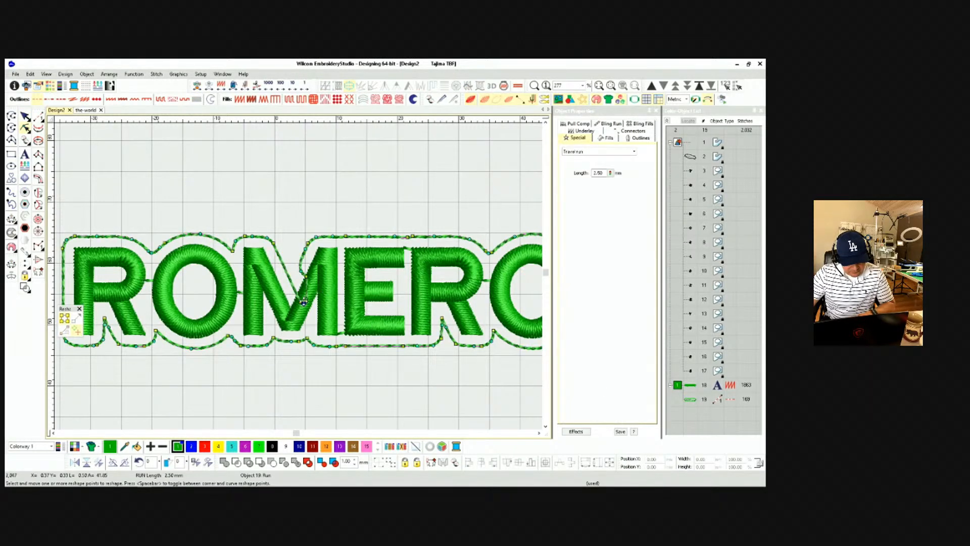
{"action": "key", "text": "Delete"}
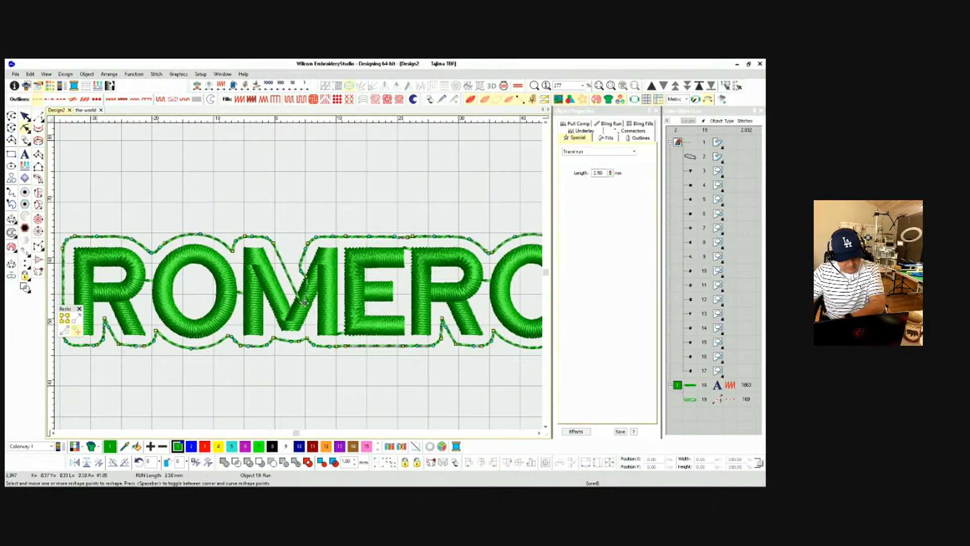
{"action": "left_click", "coordinate": [306, 302]}
{"action": "key", "text": "Delete"}
{"action": "left_click_drag", "start_coordinate": [301, 303], "coordinate": [304, 277]}
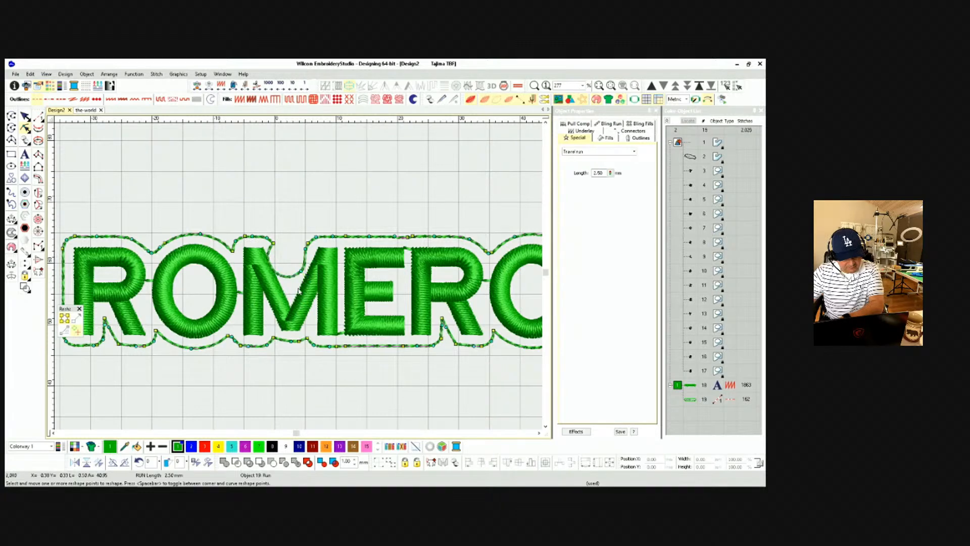
{"action": "key", "text": "Delete"}
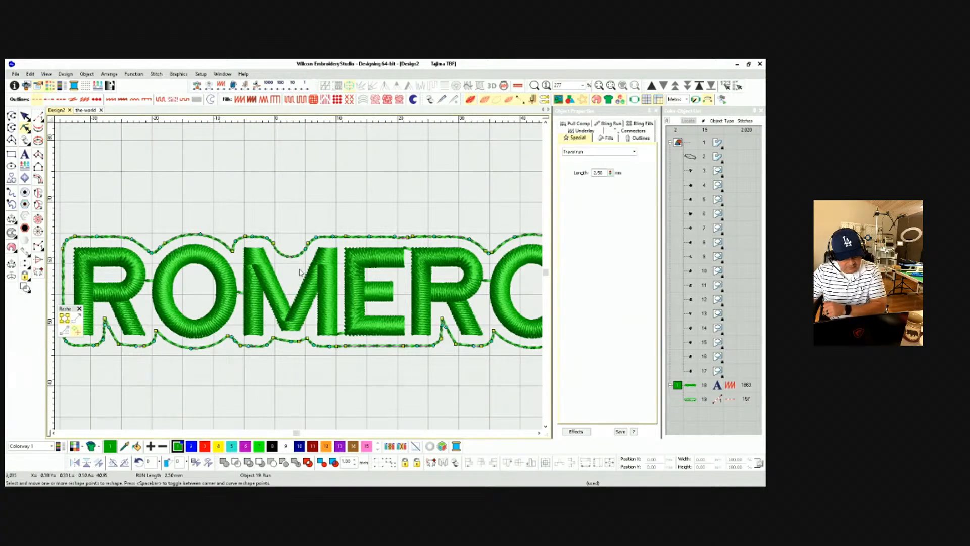
{"action": "left_click", "coordinate": [27, 118]}
{"action": "left_click", "coordinate": [174, 164]}
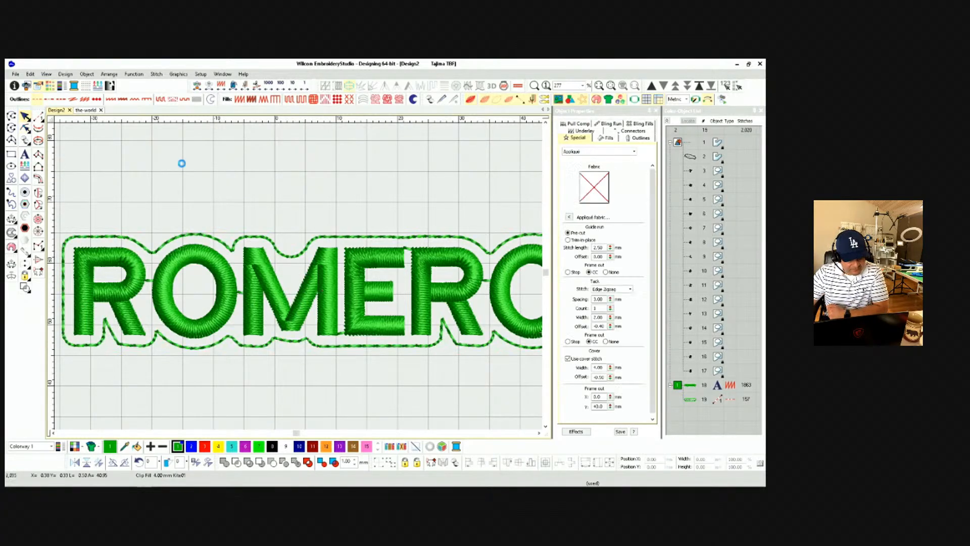
Convert the offset outline into a 4.00 mm Kite01 Motif Fill lattice, ordered behind the lettering and coloured dark blue (colour 10).
{"action": "scroll", "coordinate": [259, 207], "scroll_direction": "down", "scroll_amount": 2}
{"action": "scroll", "coordinate": [314, 297], "scroll_direction": "up", "scroll_amount": 1}
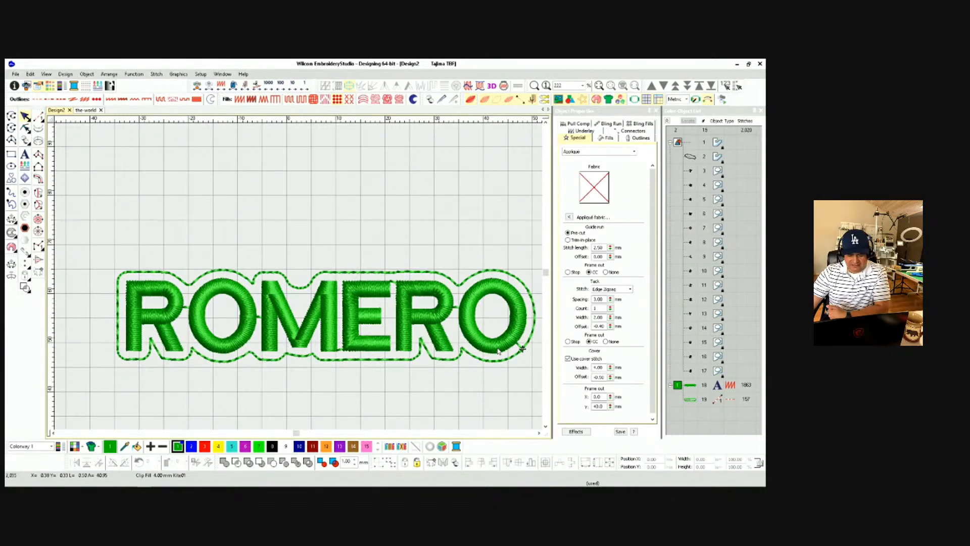
{"action": "left_click", "coordinate": [699, 399]}
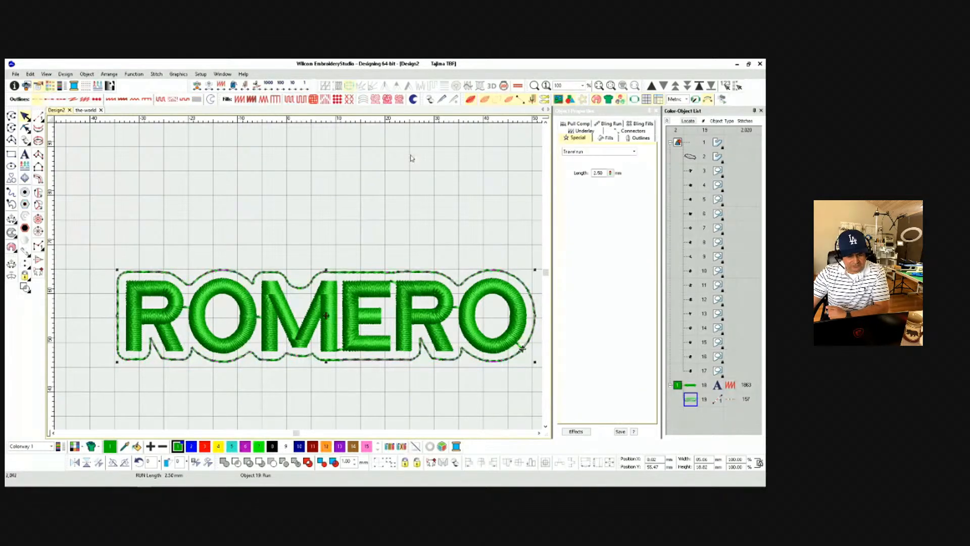
{"action": "left_click", "coordinate": [349, 99]}
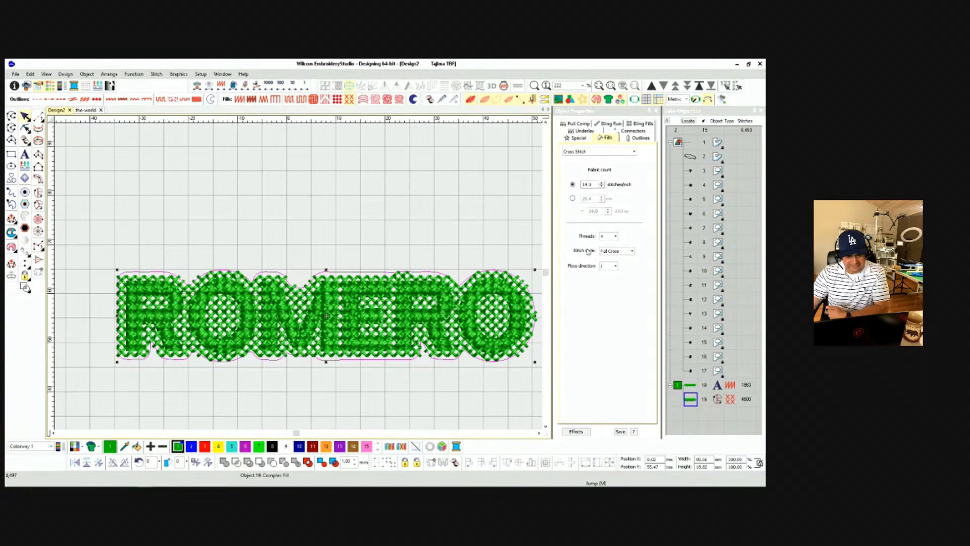
{"action": "left_click", "coordinate": [337, 99]}
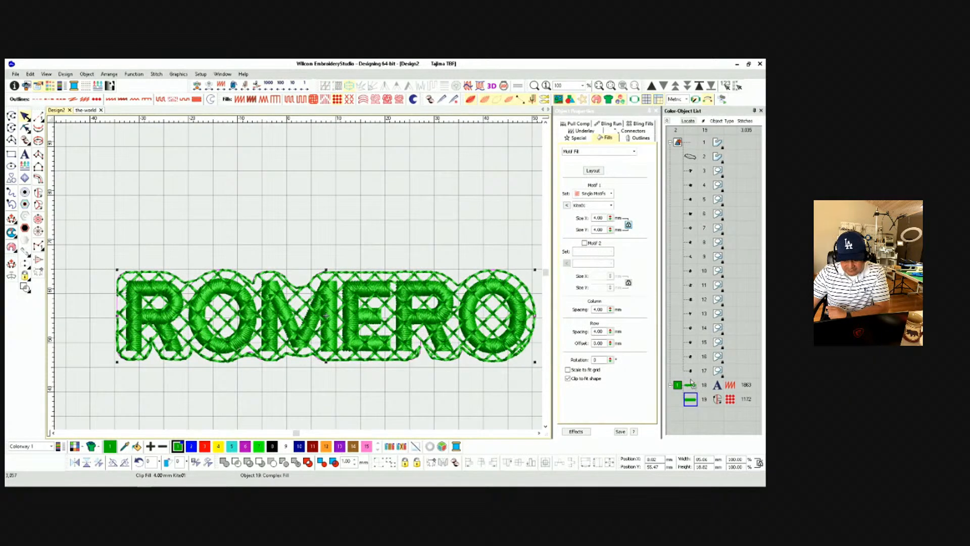
{"action": "left_click_drag", "start_coordinate": [690, 399], "coordinate": [691, 380]}
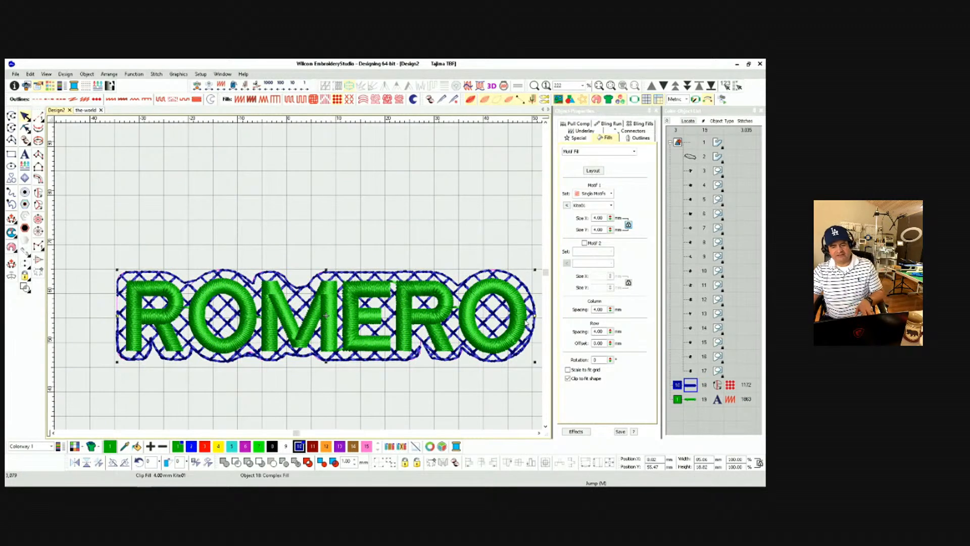
Delete the surname lettering together with its contoured lattice backing.
{"action": "scroll", "coordinate": [465, 323], "scroll_direction": "down", "scroll_amount": 5}
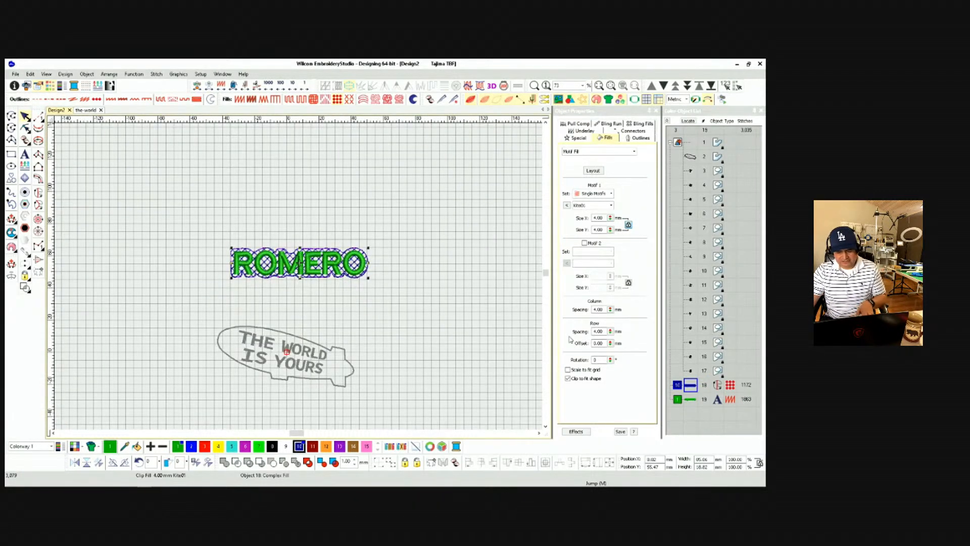
{"action": "left_click", "coordinate": [680, 400], "text": "ctrl"}
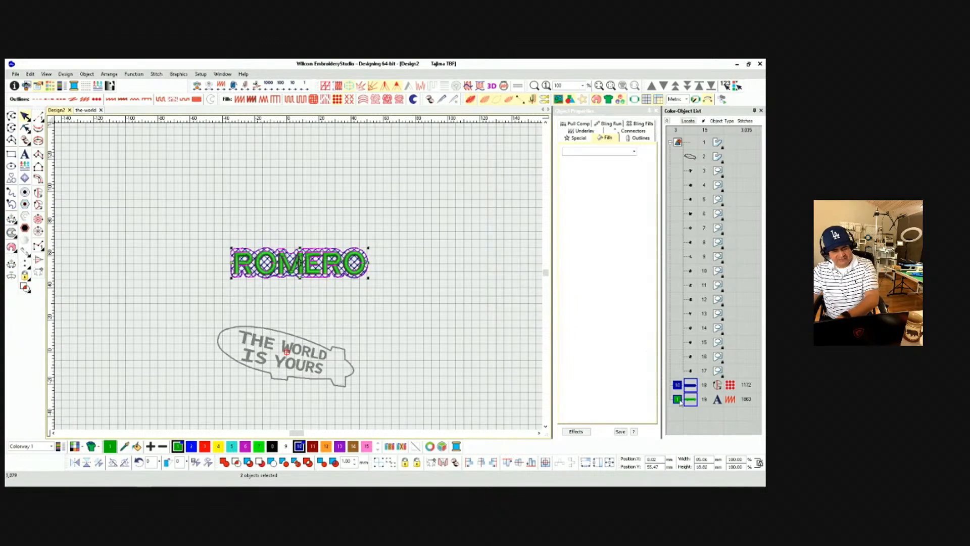
{"action": "key", "text": "Delete"}
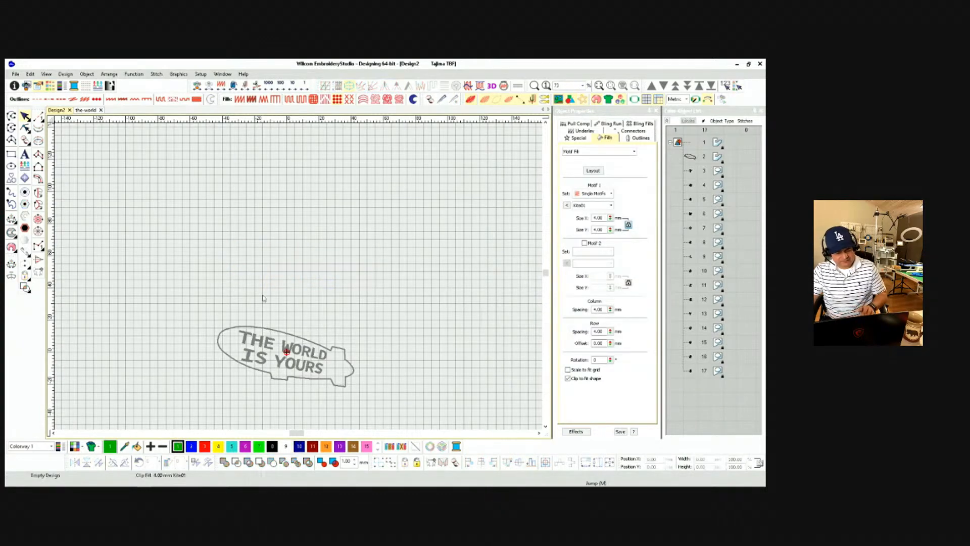
Show the airship artwork at full strength for comparison and dim it to grey again.
{"action": "scroll", "coordinate": [263, 298], "scroll_direction": "up", "scroll_amount": 3}
{"action": "scroll", "coordinate": [298, 280], "scroll_direction": "down", "scroll_amount": 2}
{"action": "scroll", "coordinate": [399, 276], "scroll_direction": "up", "scroll_amount": 4}
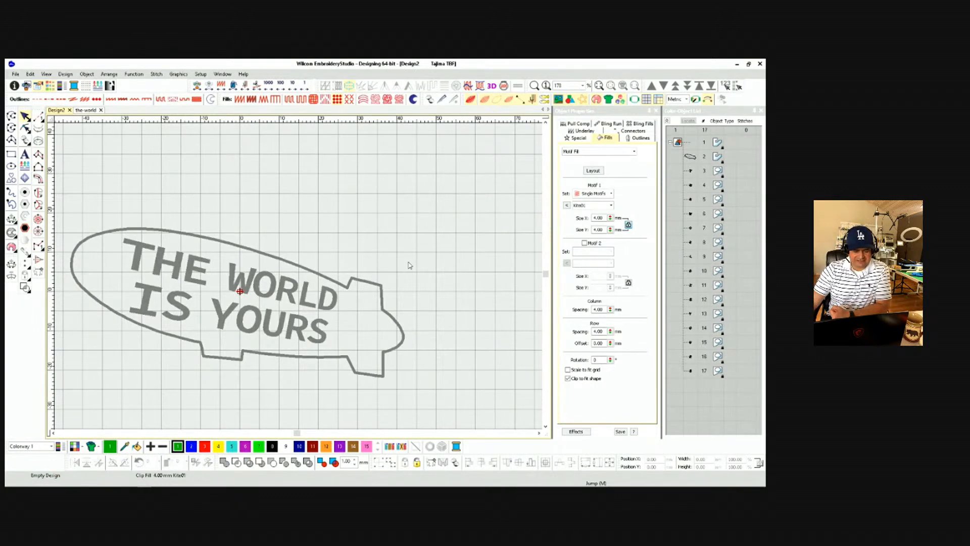
{"action": "scroll", "coordinate": [404, 283], "scroll_direction": "up", "scroll_amount": 3}
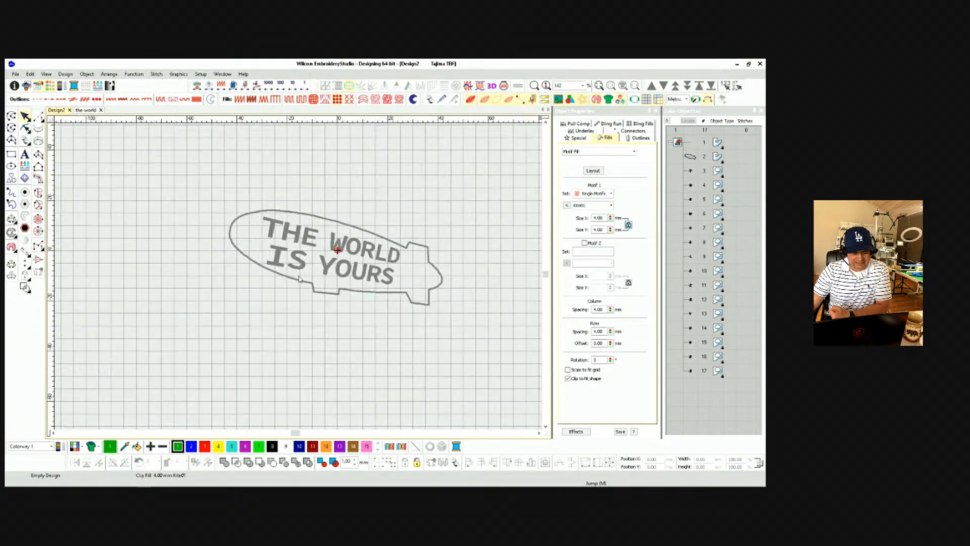
{"action": "left_click", "coordinate": [583, 101]}
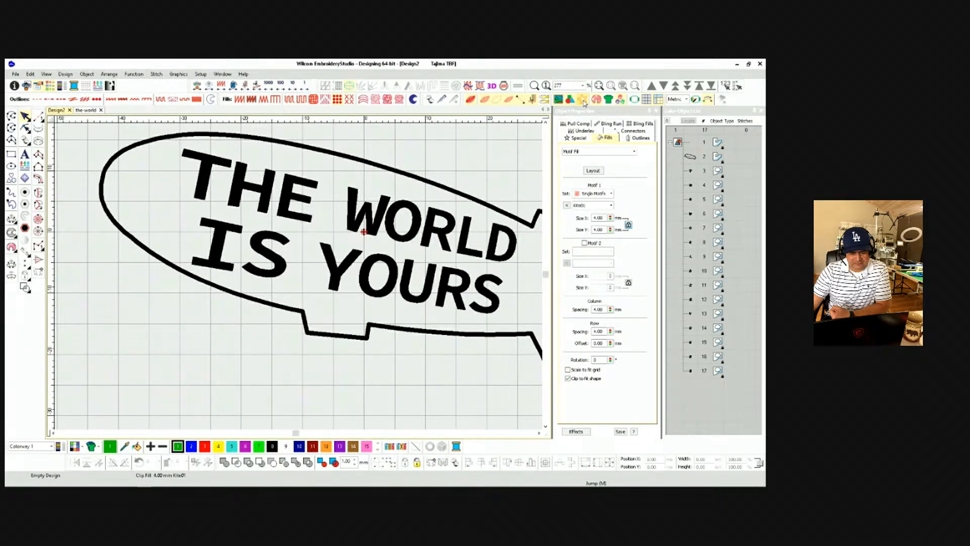
{"action": "left_click", "coordinate": [583, 101]}
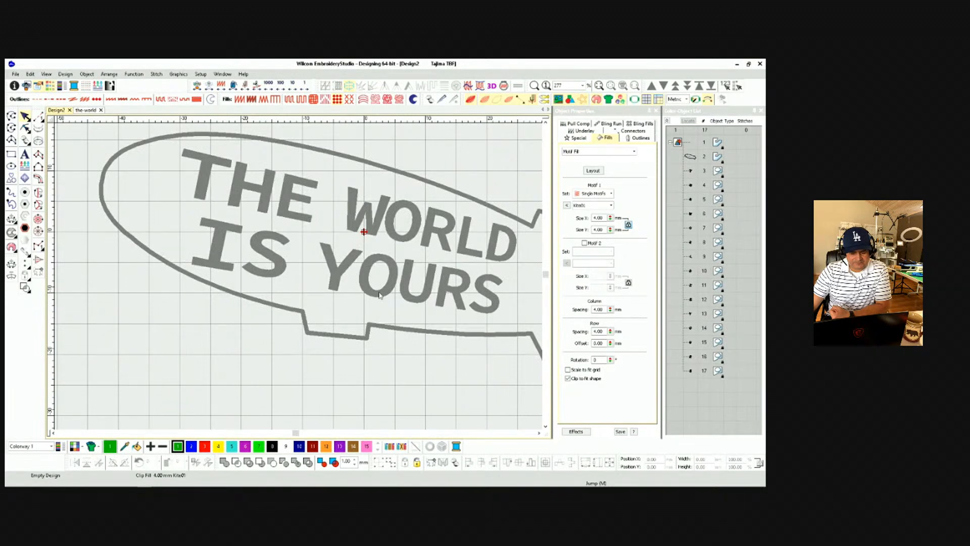
Start a Column C outline on the airship's lower hull edge below IS and trace it up toward the rounded nose.
{"action": "left_click", "coordinate": [38, 179]}
{"action": "scroll", "coordinate": [251, 303], "scroll_direction": "up", "scroll_amount": 3}
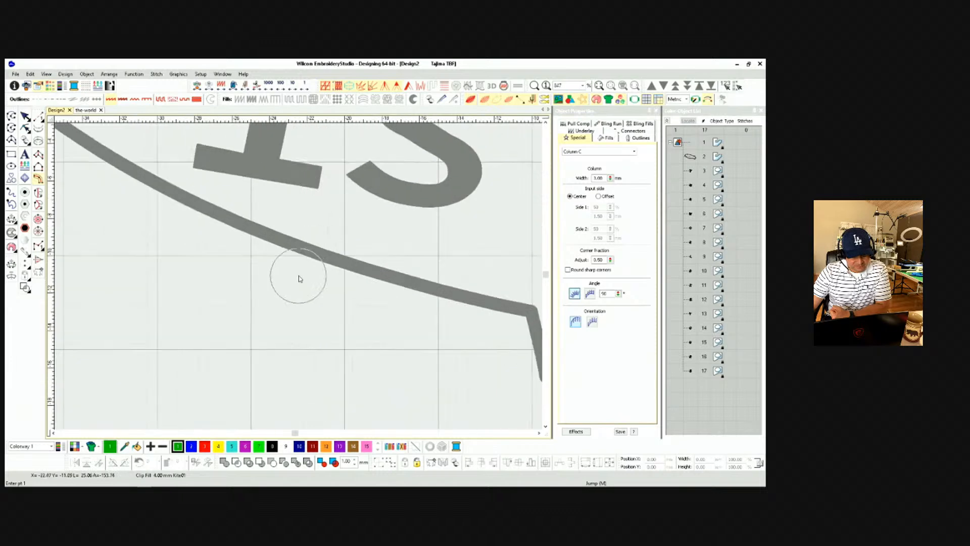
{"action": "scroll", "coordinate": [299, 277], "scroll_direction": "up", "scroll_amount": 2}
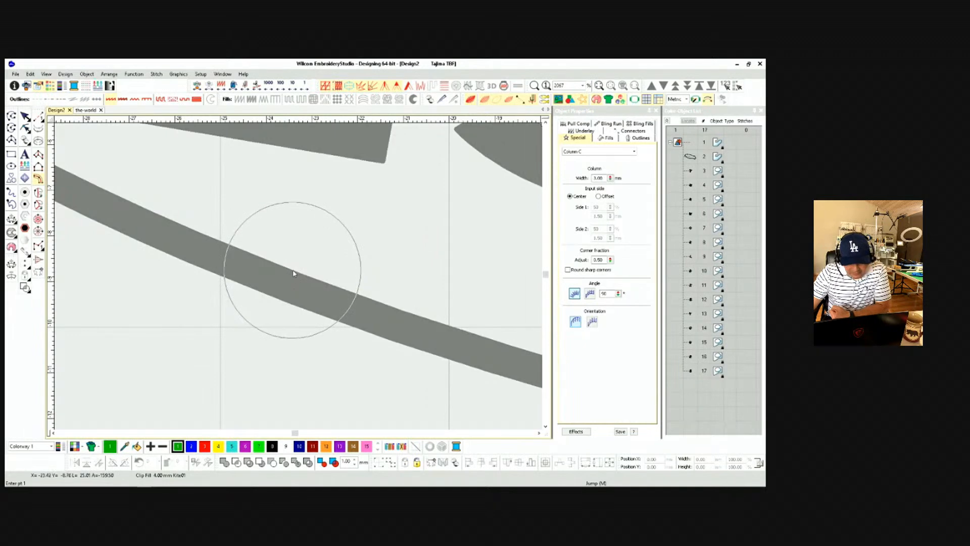
{"action": "left_click", "coordinate": [293, 273]}
{"action": "scroll", "coordinate": [192, 274], "scroll_direction": "down", "scroll_amount": 2}
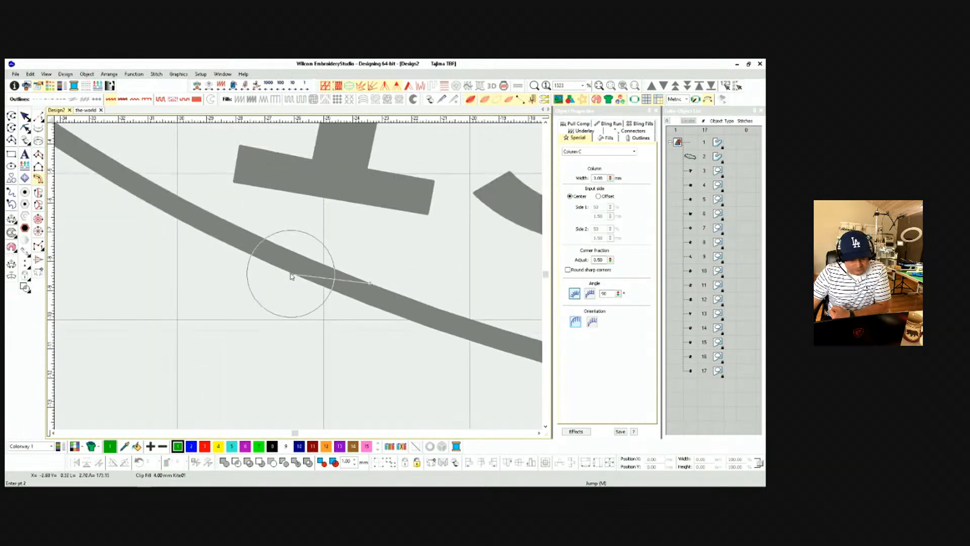
{"action": "left_click", "coordinate": [172, 195]}
{"action": "left_click", "coordinate": [198, 174]}
{"action": "scroll", "coordinate": [197, 174], "scroll_direction": "down", "scroll_amount": 2}
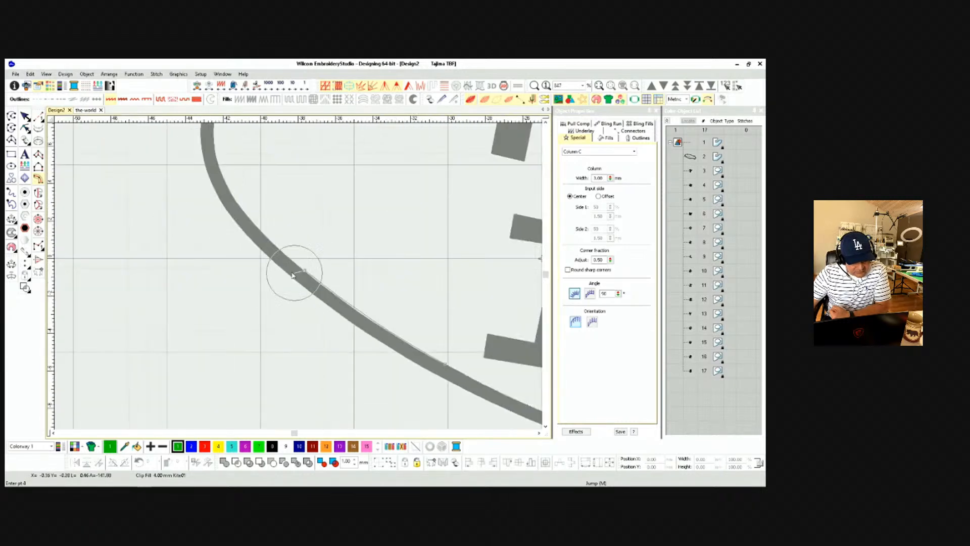
Continue the Column C outline with curve points around the airship's rounded nose to the upper hull edge before THE.
{"action": "left_click", "coordinate": [226, 186]}
{"action": "scroll", "coordinate": [227, 184], "scroll_direction": "up", "scroll_amount": 2}
{"action": "left_click", "coordinate": [270, 257]}
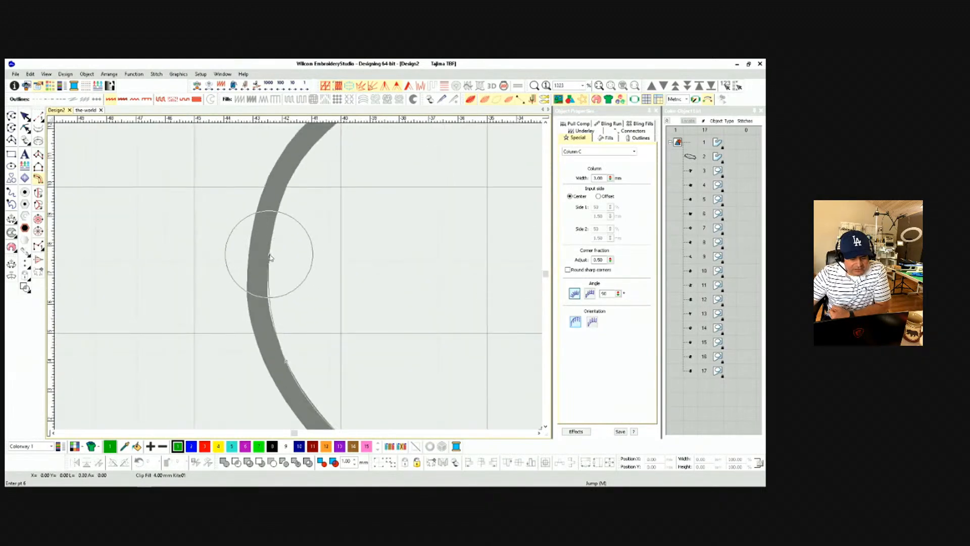
{"action": "left_click", "coordinate": [300, 167]}
{"action": "scroll", "coordinate": [298, 277], "scroll_direction": "down", "scroll_amount": 2}
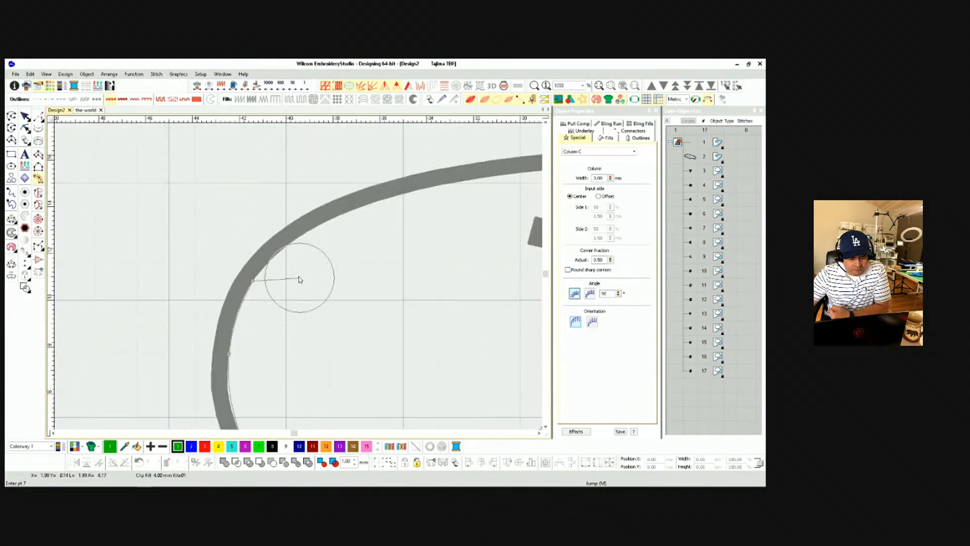
{"action": "left_click", "coordinate": [331, 227]}
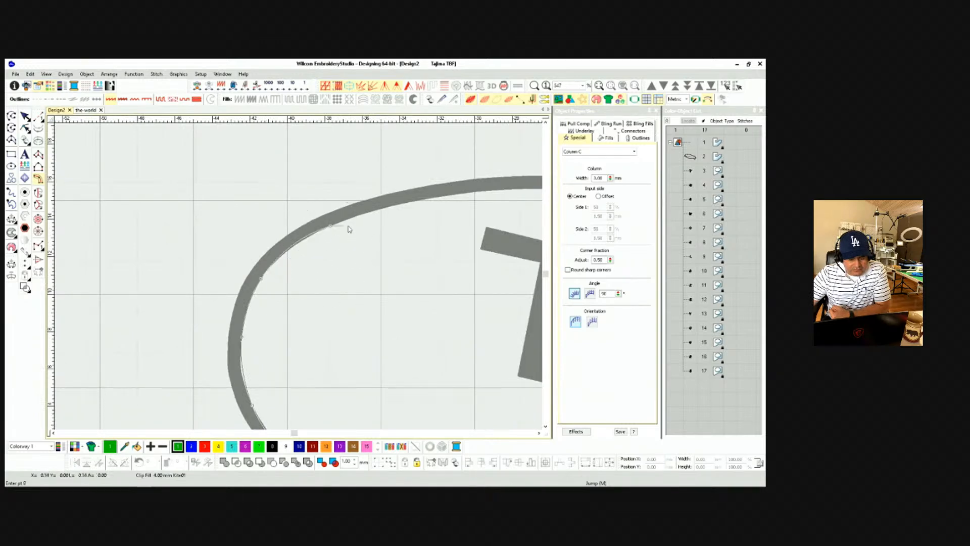
{"action": "left_click", "coordinate": [447, 197]}
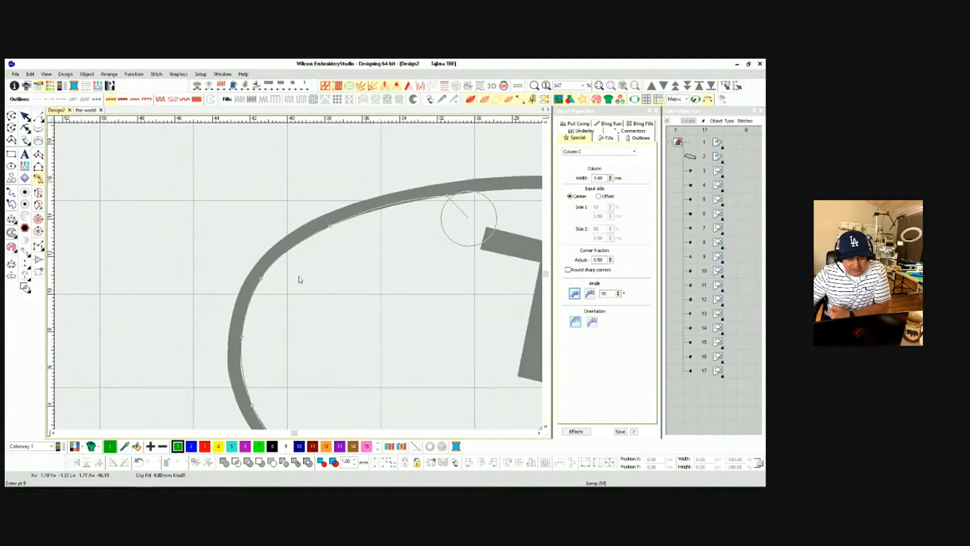
Extend the Column C outline along the airship's upper hull edge above THE WORLD toward the tail notch.
{"action": "scroll", "coordinate": [462, 215], "scroll_direction": "up", "scroll_amount": 2}
{"action": "left_click", "coordinate": [343, 243]}
{"action": "scroll", "coordinate": [443, 264], "scroll_direction": "up", "scroll_amount": 3}
{"action": "scroll", "coordinate": [314, 285], "scroll_direction": "down", "scroll_amount": 2}
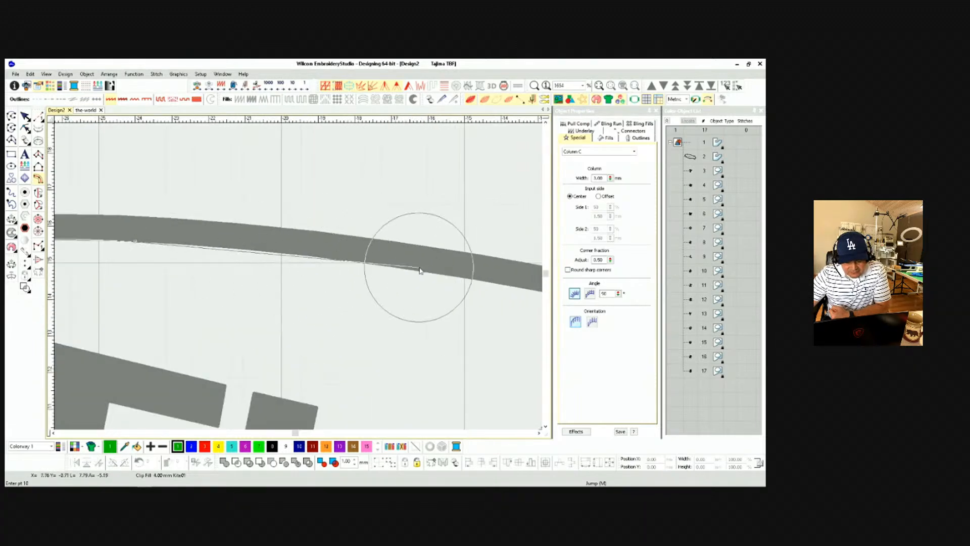
{"action": "left_click", "coordinate": [423, 271]}
{"action": "scroll", "coordinate": [316, 281], "scroll_direction": "down", "scroll_amount": 2}
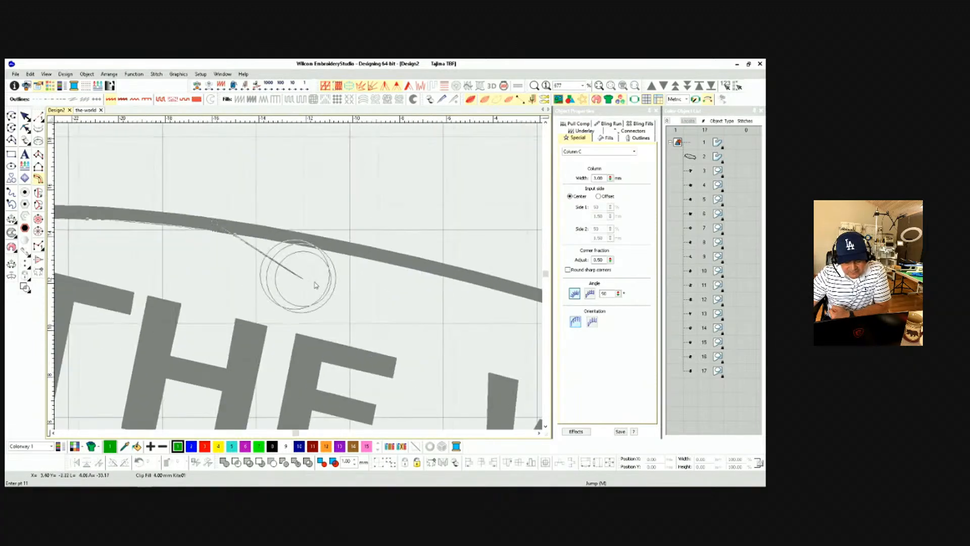
{"action": "scroll", "coordinate": [339, 288], "scroll_direction": "up", "scroll_amount": 2}
{"action": "left_click", "coordinate": [417, 291]}
{"action": "scroll", "coordinate": [435, 303], "scroll_direction": "down", "scroll_amount": 3}
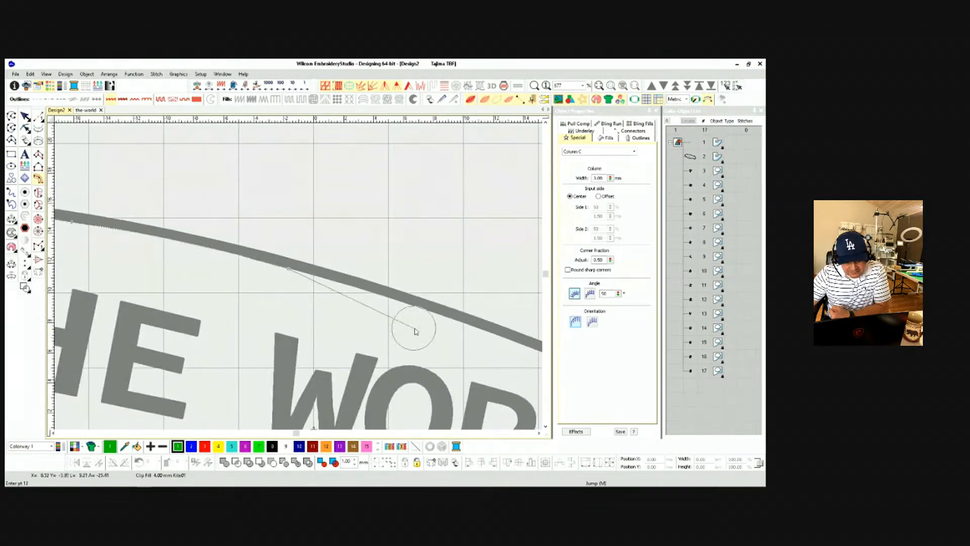
{"action": "scroll", "coordinate": [411, 325], "scroll_direction": "down", "scroll_amount": 4}
{"action": "scroll", "coordinate": [298, 279], "scroll_direction": "up", "scroll_amount": 2}
{"action": "scroll", "coordinate": [299, 279], "scroll_direction": "up", "scroll_amount": 3}
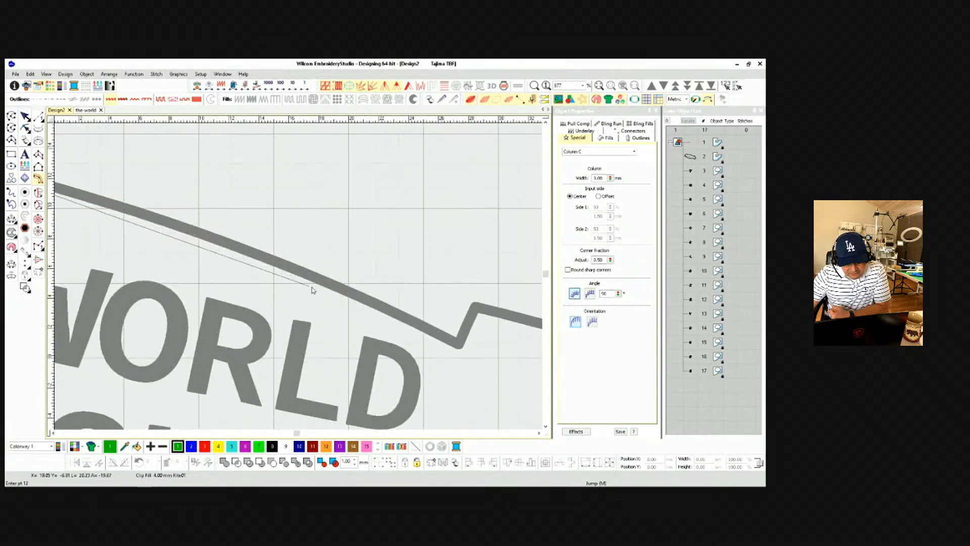
Continue the Column C path along the blimp's upper edge, through the notch and around the top corners of the upper tail fin.
{"action": "left_click", "coordinate": [339, 287]}
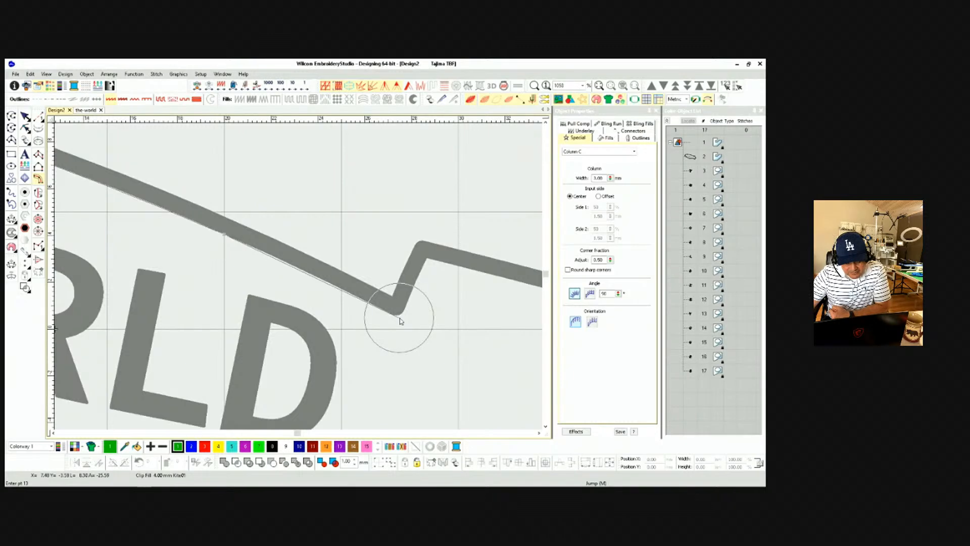
{"action": "left_click", "coordinate": [399, 318]}
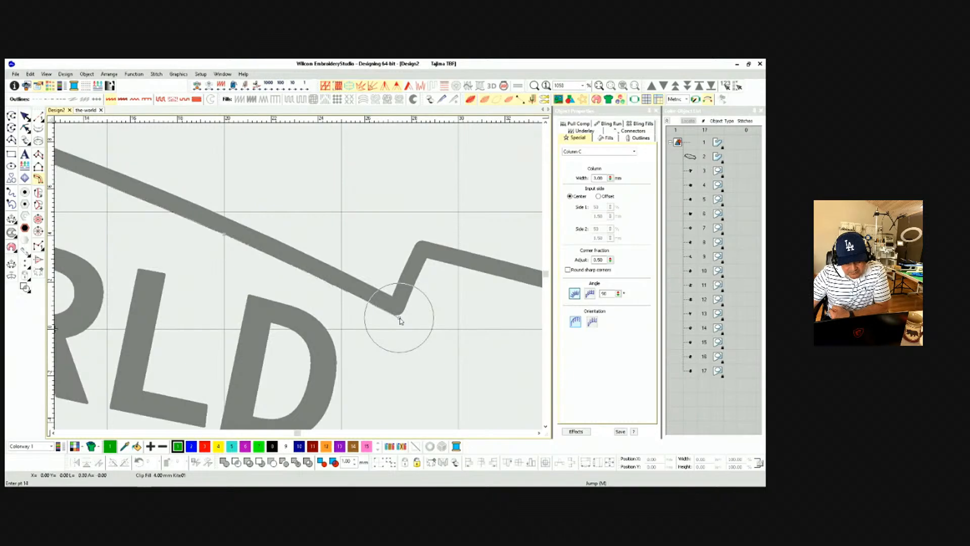
{"action": "left_click", "coordinate": [422, 246]}
{"action": "scroll", "coordinate": [299, 279], "scroll_direction": "down", "scroll_amount": 2}
{"action": "scroll", "coordinate": [299, 279], "scroll_direction": "up", "scroll_amount": 2}
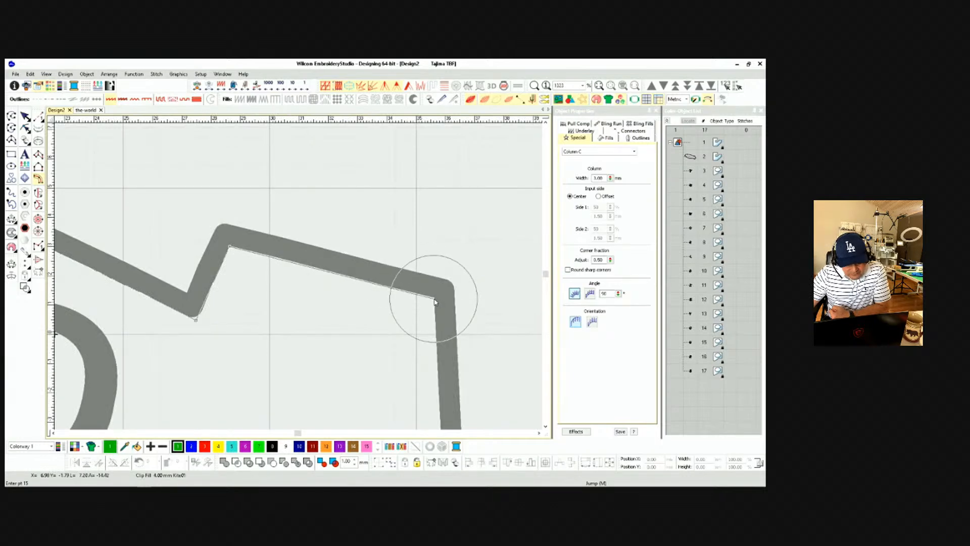
{"action": "left_click", "coordinate": [435, 301]}
Trace the upper fin's rear edge and the rounded tail with column points, ending at the upper corner of the lower fin.
{"action": "scroll", "coordinate": [434, 301], "scroll_direction": "up", "scroll_amount": 1}
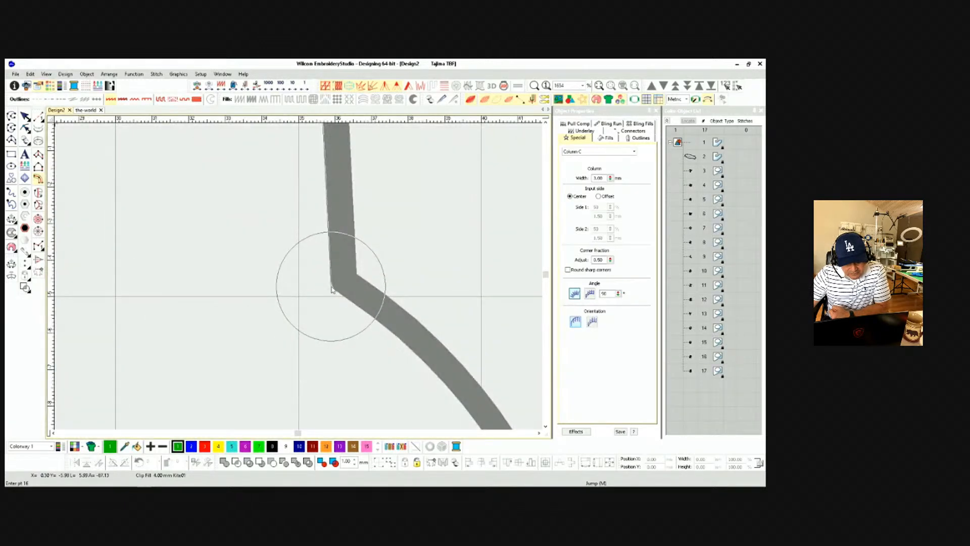
{"action": "left_click", "coordinate": [332, 289]}
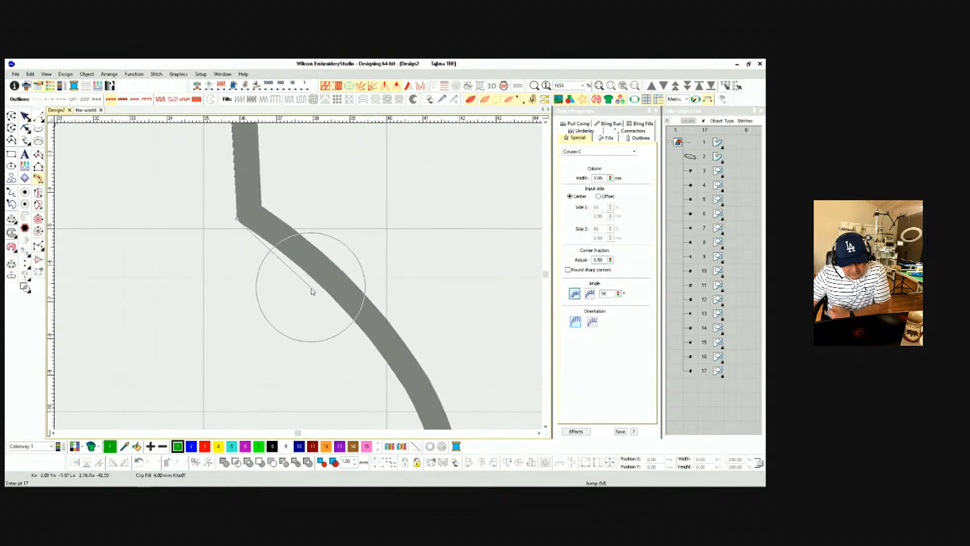
{"action": "left_click", "coordinate": [326, 294]}
{"action": "scroll", "coordinate": [379, 379], "scroll_direction": "down", "scroll_amount": 1}
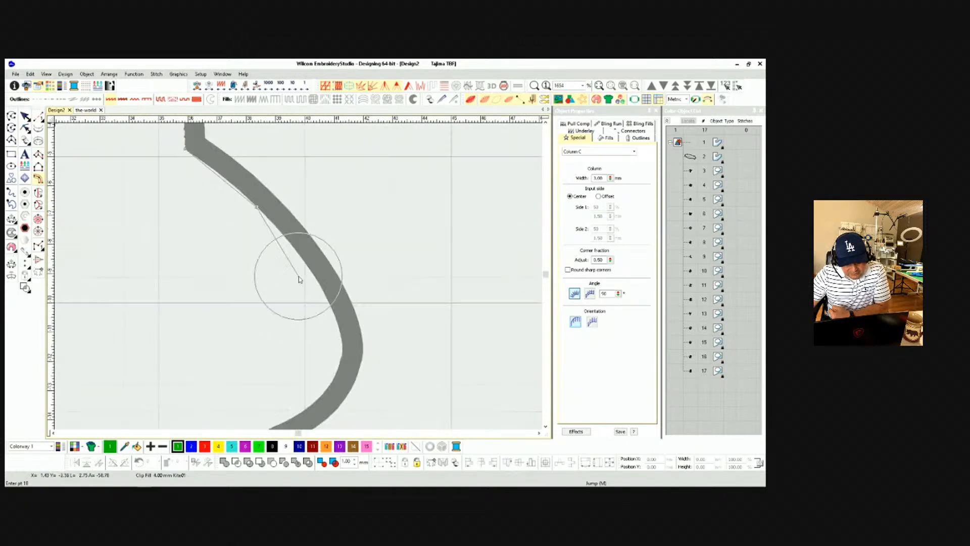
{"action": "left_click", "coordinate": [328, 301]}
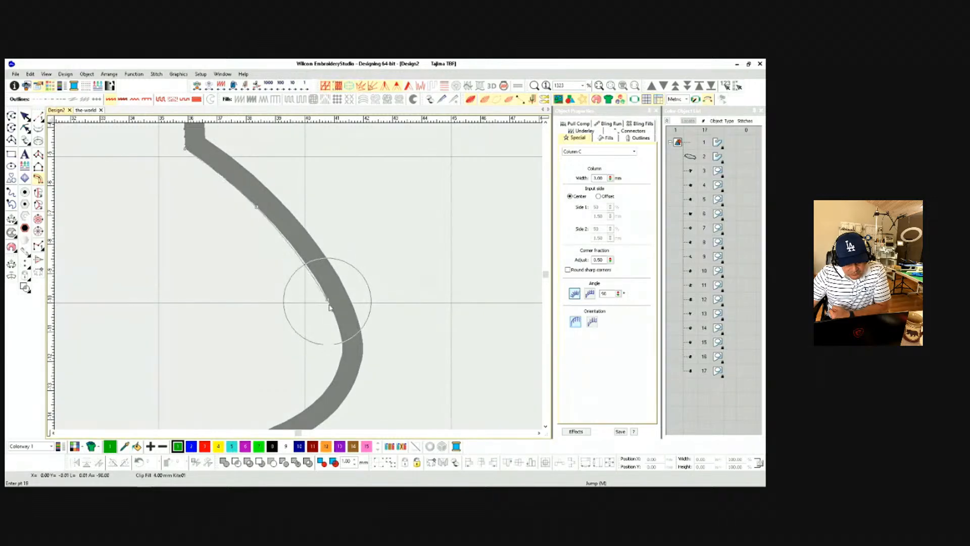
{"action": "left_click", "coordinate": [342, 352]}
{"action": "left_click", "coordinate": [300, 413]}
{"action": "left_click", "coordinate": [219, 378]}
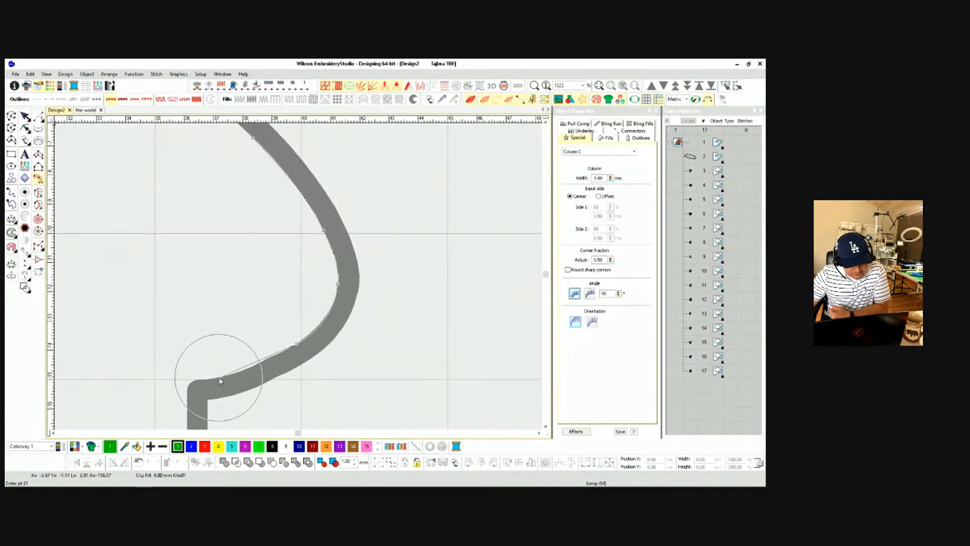
{"action": "left_click", "coordinate": [188, 384]}
Trace the lower tail fin with column points at its corners, ending where it meets the blimp's underside.
{"action": "scroll", "coordinate": [188, 384], "scroll_direction": "down", "scroll_amount": 3}
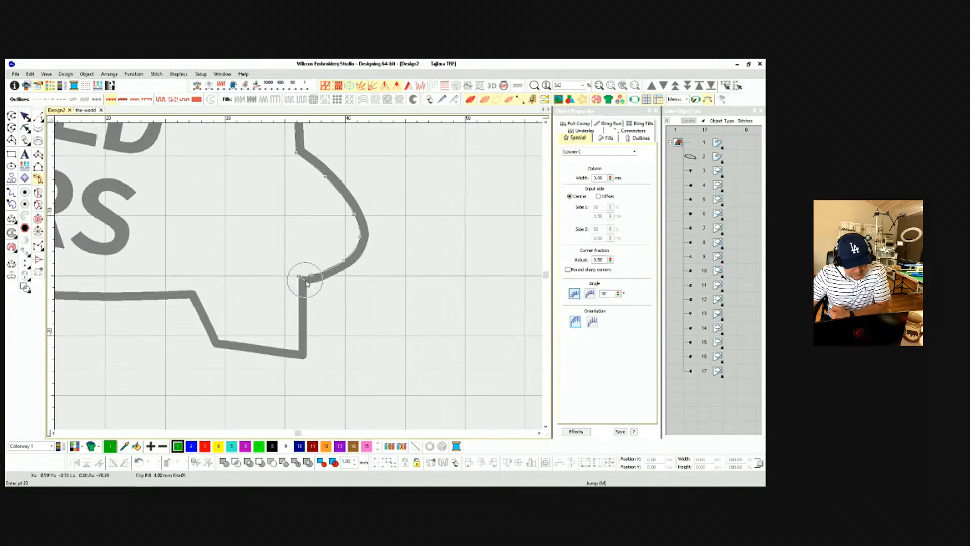
{"action": "scroll", "coordinate": [297, 334], "scroll_direction": "up", "scroll_amount": 3}
{"action": "left_click", "coordinate": [303, 324]}
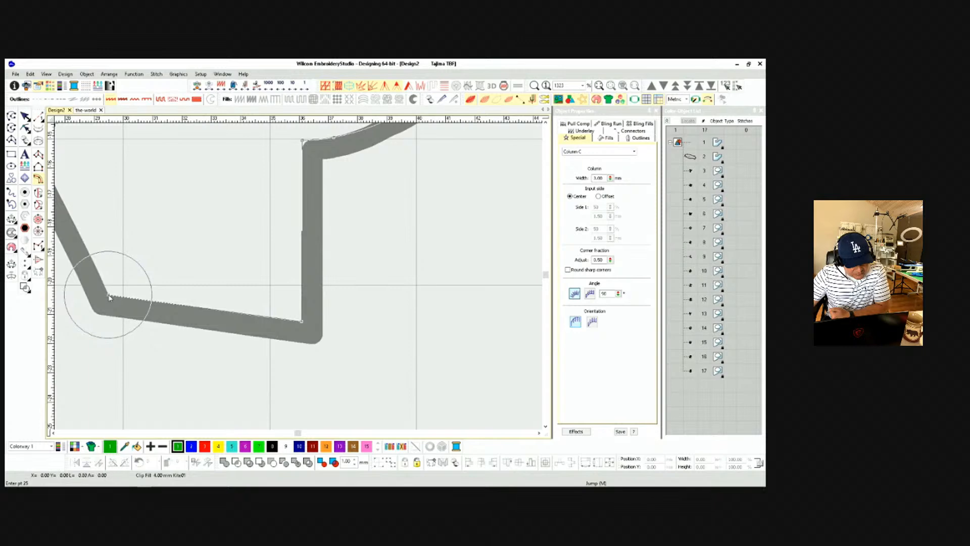
{"action": "scroll", "coordinate": [110, 273], "scroll_direction": "down", "scroll_amount": 3}
{"action": "scroll", "coordinate": [296, 270], "scroll_direction": "up", "scroll_amount": 4}
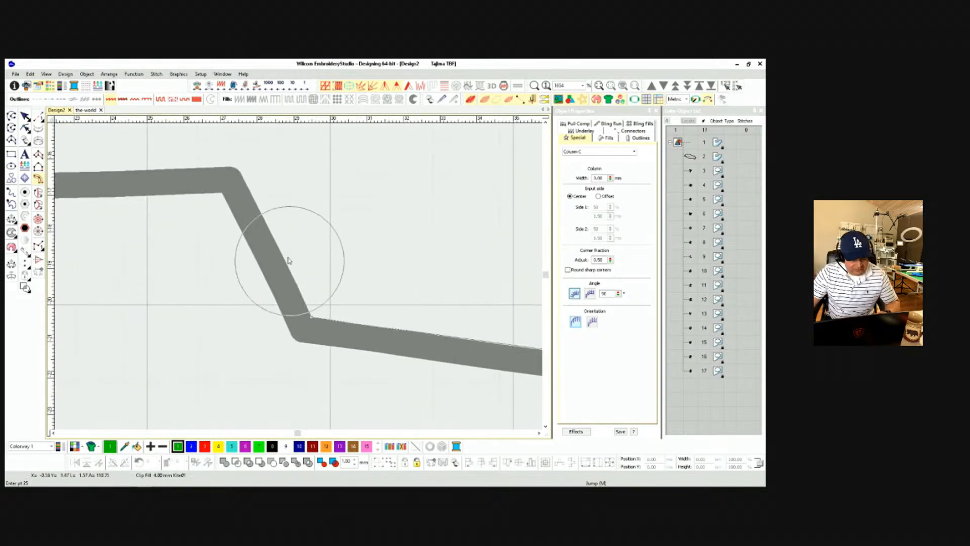
{"action": "left_click", "coordinate": [238, 167]}
Trace the blimp's underside below YOURS and place column points at the corners of the gondola step.
{"action": "scroll", "coordinate": [260, 275], "scroll_direction": "down", "scroll_amount": 4}
{"action": "scroll", "coordinate": [298, 275], "scroll_direction": "down", "scroll_amount": 2}
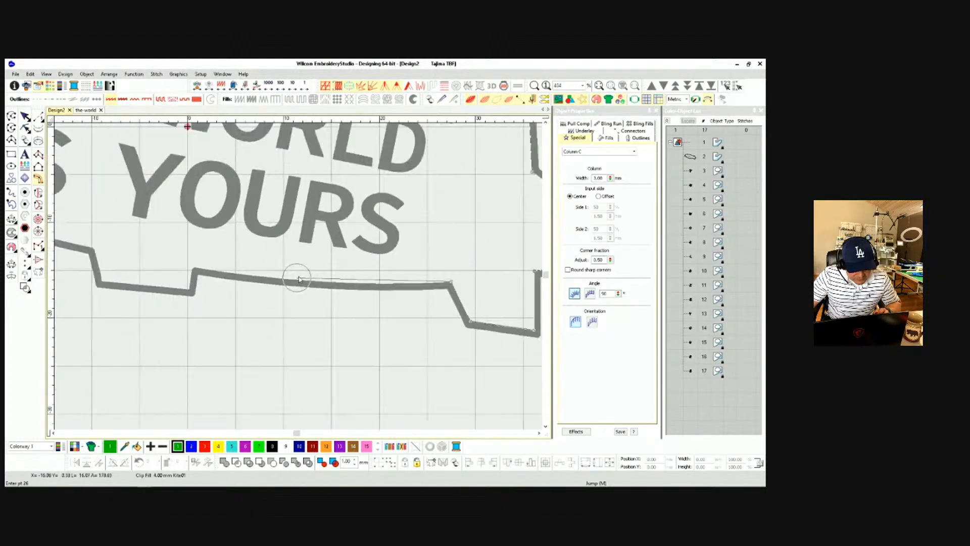
{"action": "scroll", "coordinate": [313, 286], "scroll_direction": "up", "scroll_amount": 4}
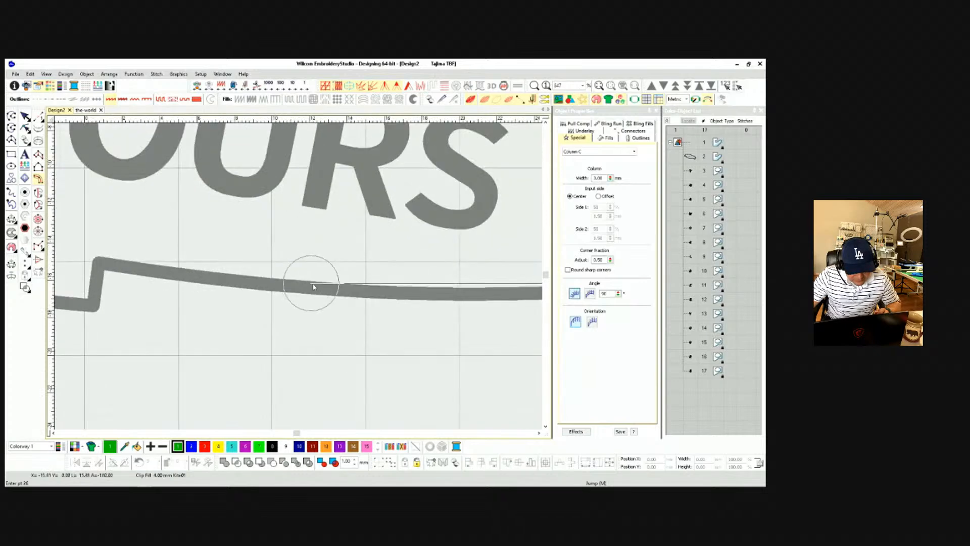
{"action": "left_click", "coordinate": [94, 259]}
{"action": "scroll", "coordinate": [283, 273], "scroll_direction": "down", "scroll_amount": 2}
{"action": "scroll", "coordinate": [298, 275], "scroll_direction": "up", "scroll_amount": 3}
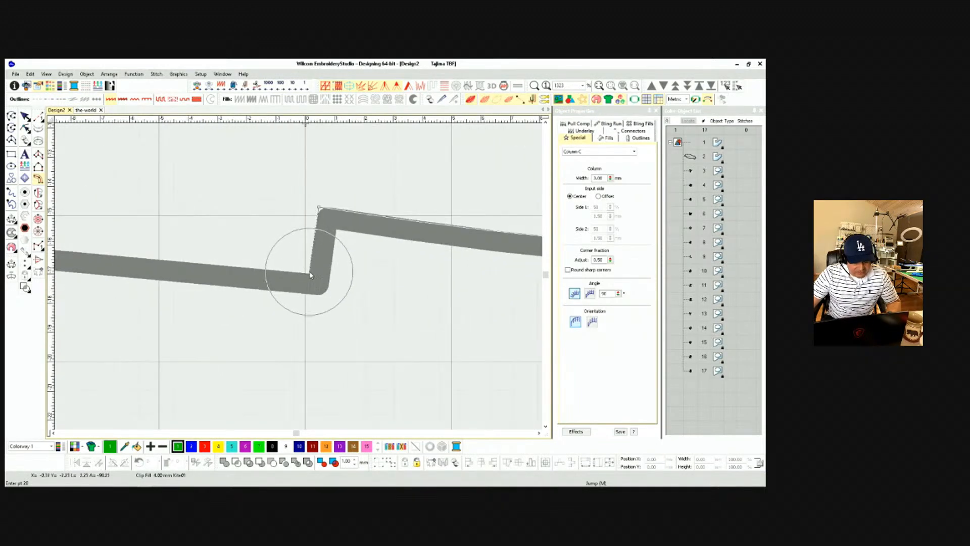
{"action": "scroll", "coordinate": [309, 274], "scroll_direction": "down", "scroll_amount": 3}
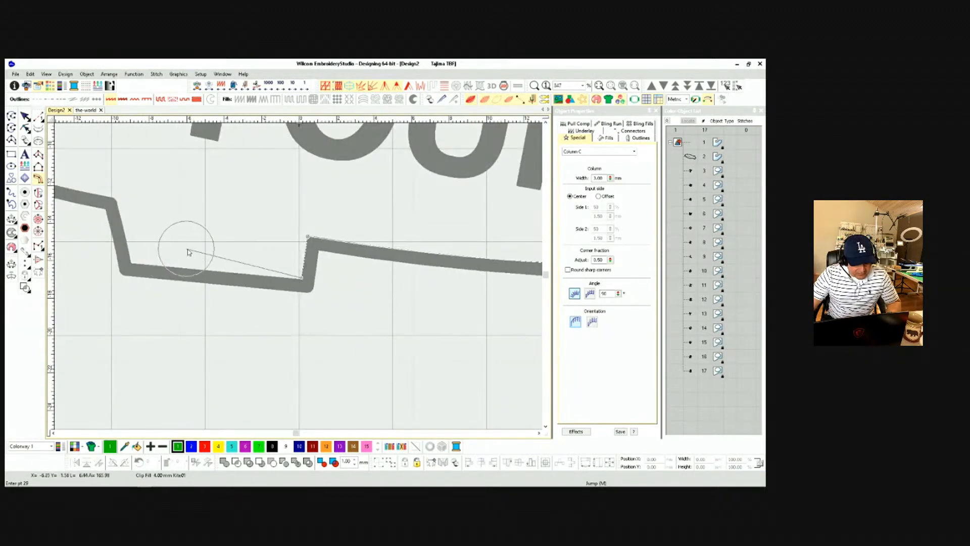
{"action": "scroll", "coordinate": [287, 281], "scroll_direction": "up", "scroll_amount": 3}
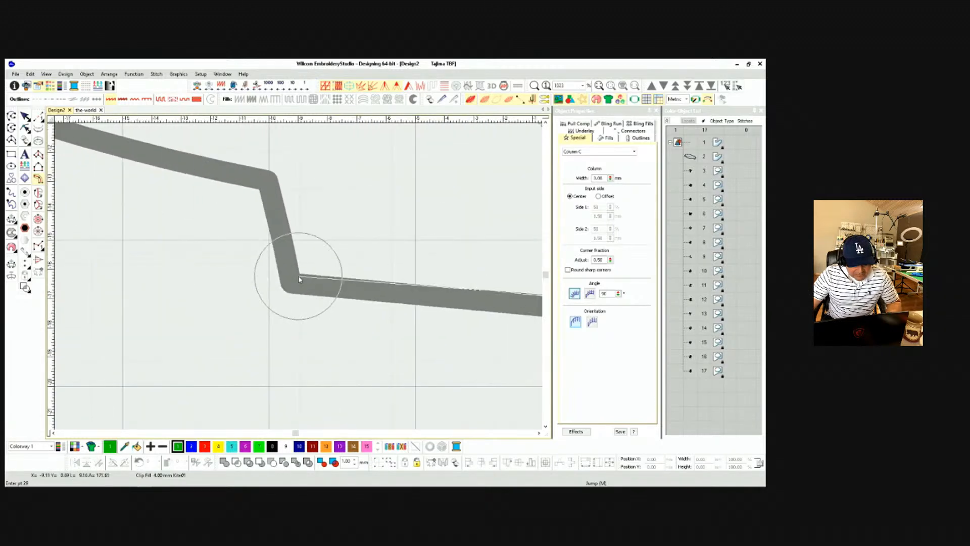
{"action": "left_click", "coordinate": [302, 276]}
{"action": "left_click", "coordinate": [277, 173]}
Close the column path on the lower edge below the word IS and generate its satin stitches with the default width.
{"action": "scroll", "coordinate": [238, 270], "scroll_direction": "down", "scroll_amount": 5}
{"action": "scroll", "coordinate": [292, 275], "scroll_direction": "up", "scroll_amount": 2}
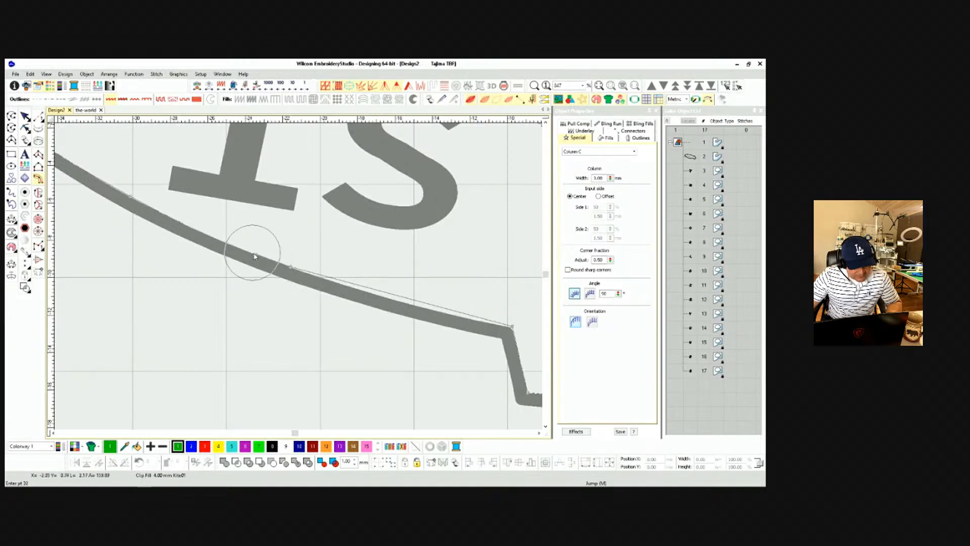
{"action": "scroll", "coordinate": [254, 257], "scroll_direction": "up", "scroll_amount": 6}
{"action": "scroll", "coordinate": [299, 278], "scroll_direction": "up", "scroll_amount": 1}
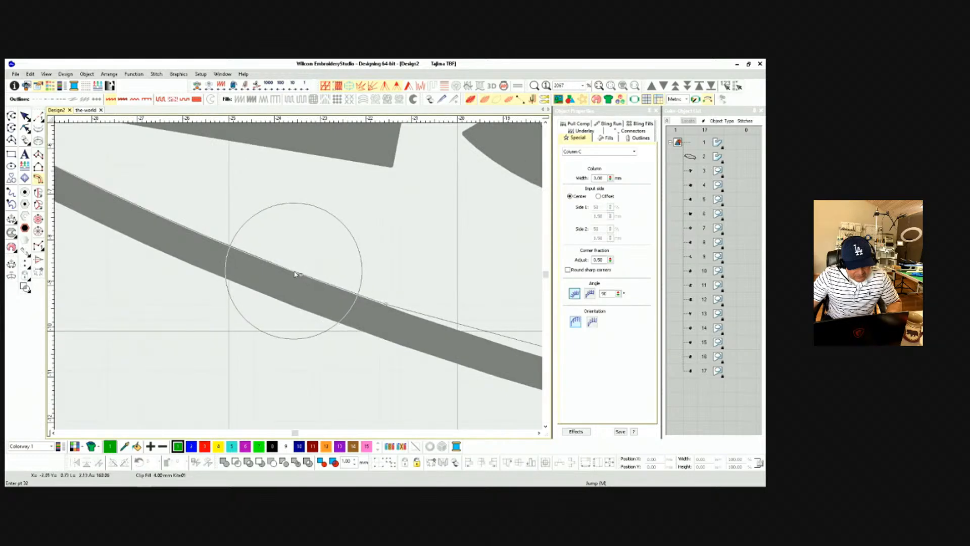
{"action": "left_click", "coordinate": [296, 274]}
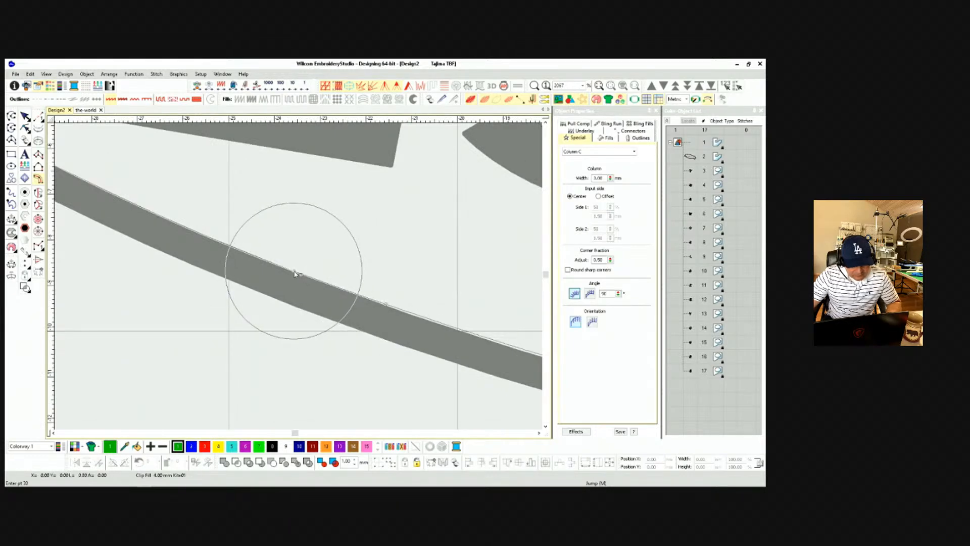
{"action": "key", "text": "Return"}
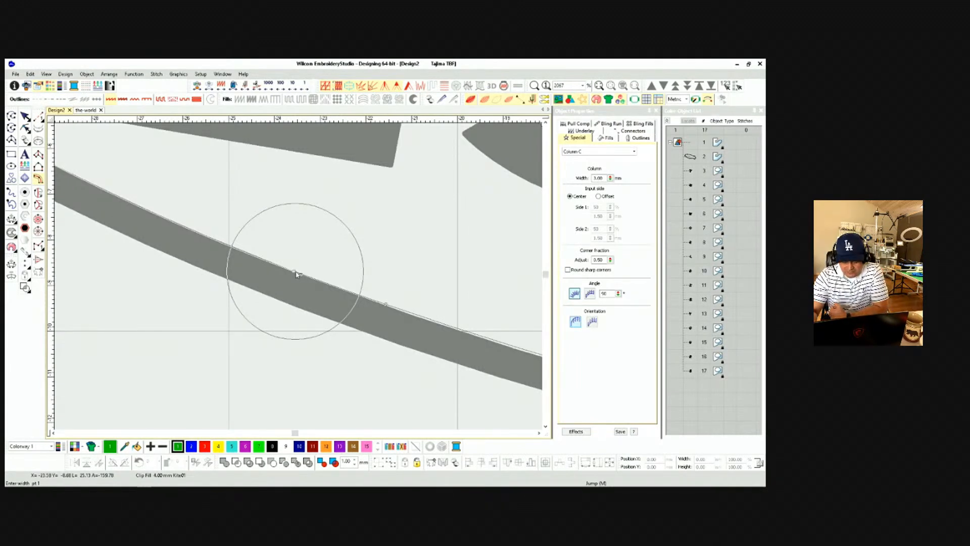
{"action": "key", "text": "Return"}
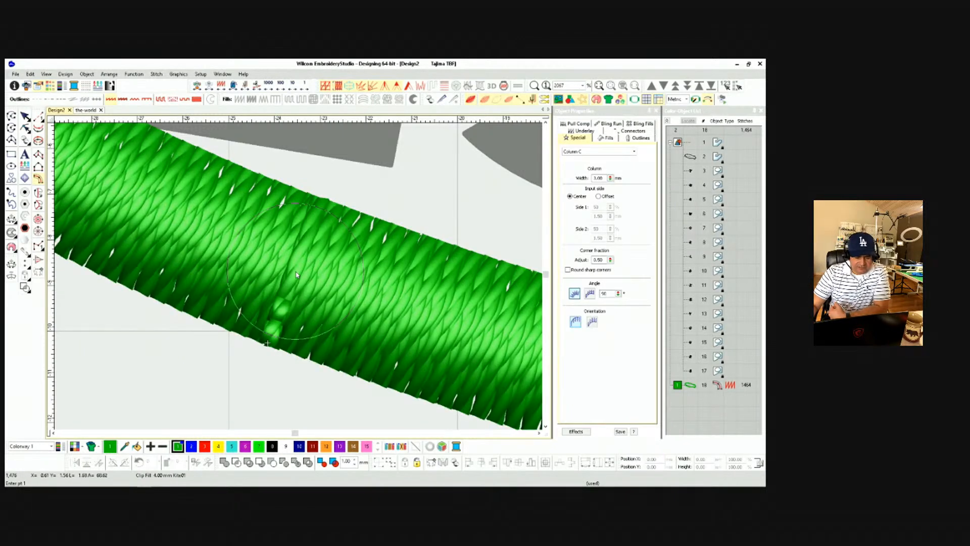
Select the blimp border in stitch view, recolor it to dark blue color 10 and set its column width to 3.5 mm.
{"action": "key", "text": "t"}
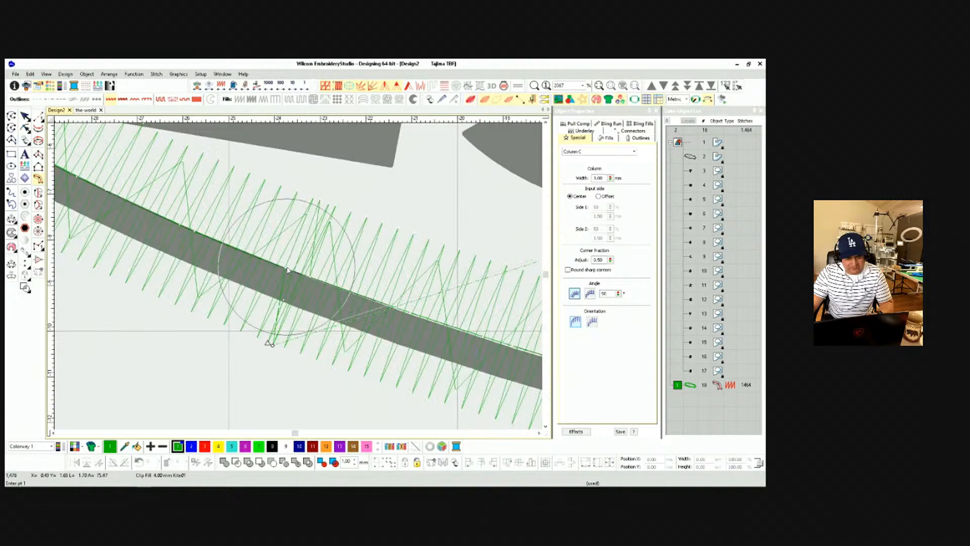
{"action": "left_click", "coordinate": [26, 117]}
{"action": "left_click", "coordinate": [299, 447]}
{"action": "double_click", "coordinate": [597, 177]}
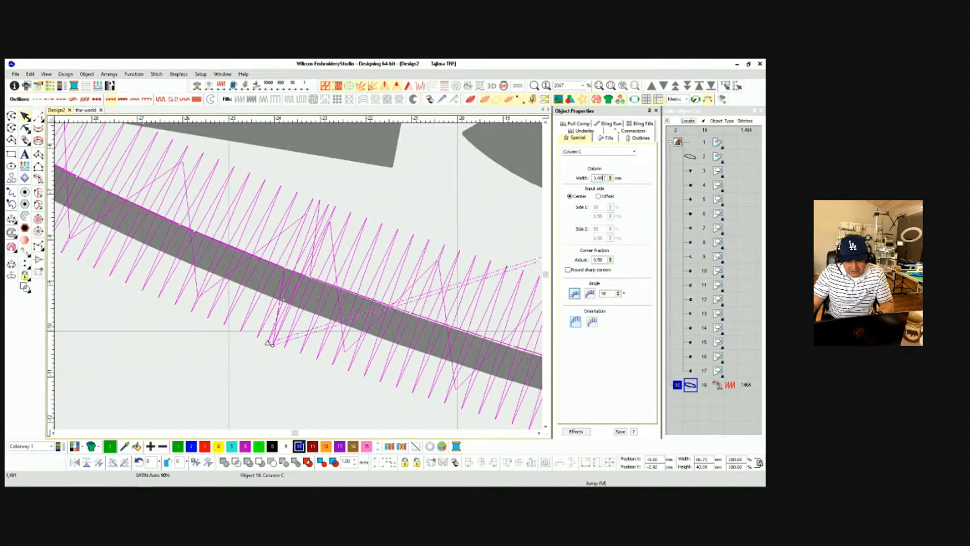
{"action": "type", "text": "3"}
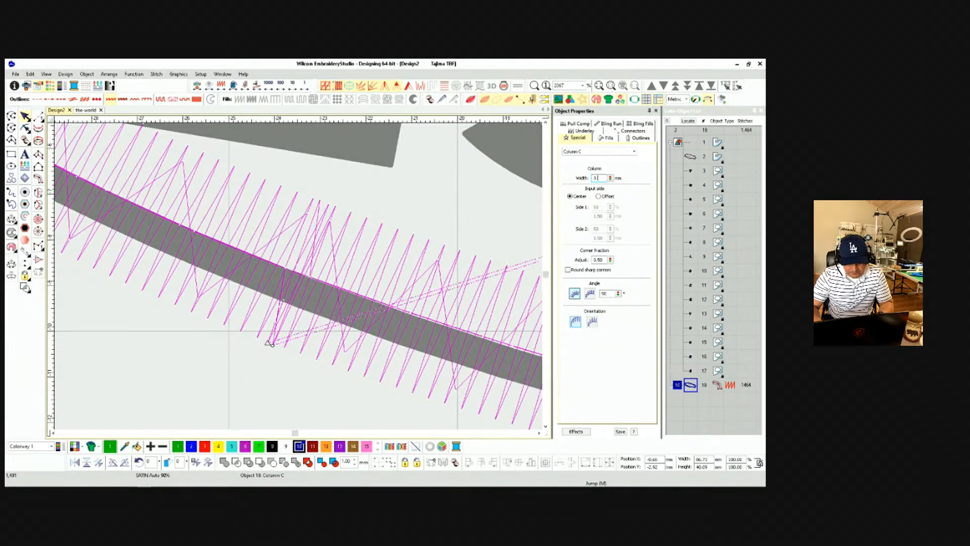
{"action": "type", "text": ".5"}
{"action": "key", "text": "Return"}
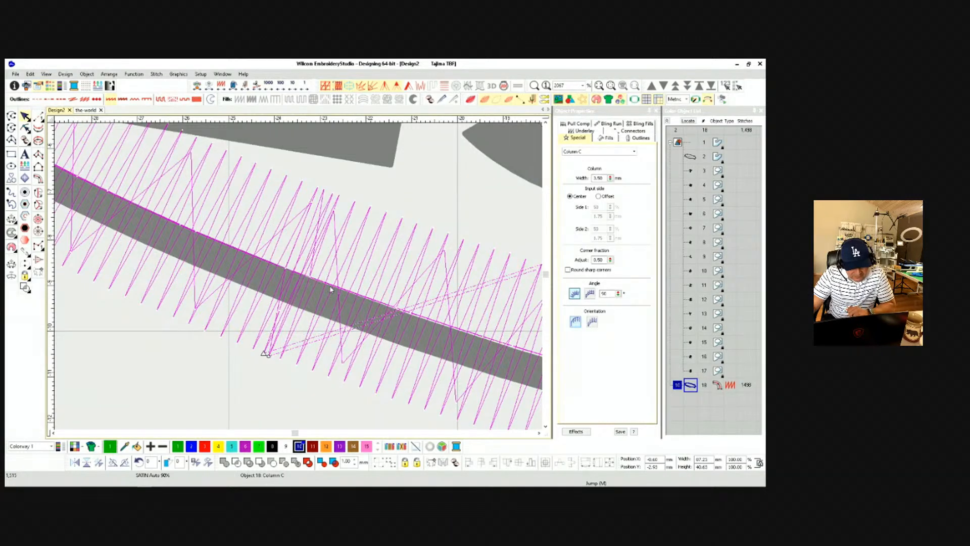
Examine the border in realistic and stitch views, checking the lower edge and rounded nose for clearance from the lettering.
{"action": "scroll", "coordinate": [331, 290], "scroll_direction": "down", "scroll_amount": 2}
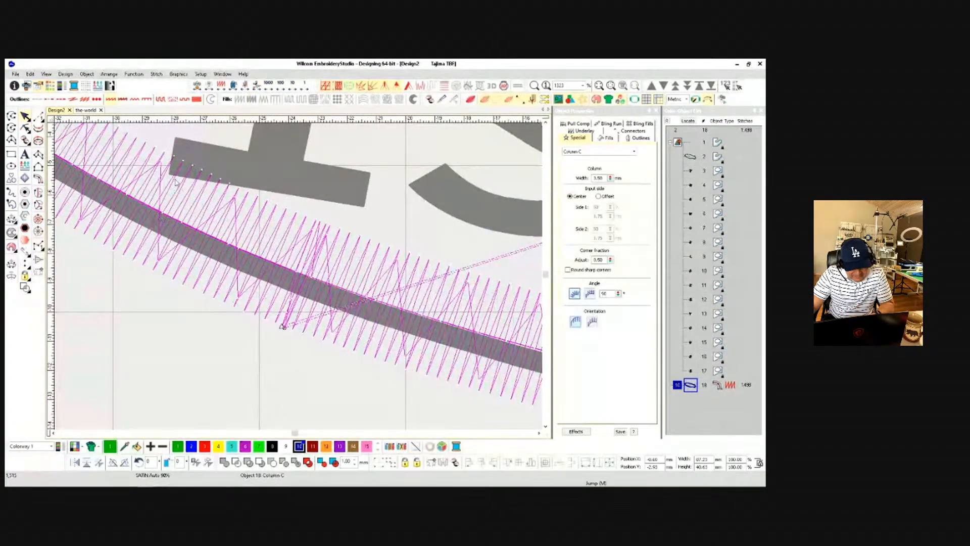
{"action": "key", "text": "t"}
{"action": "scroll", "coordinate": [315, 280], "scroll_direction": "down", "scroll_amount": 5}
{"action": "scroll", "coordinate": [315, 280], "scroll_direction": "down", "scroll_amount": 2}
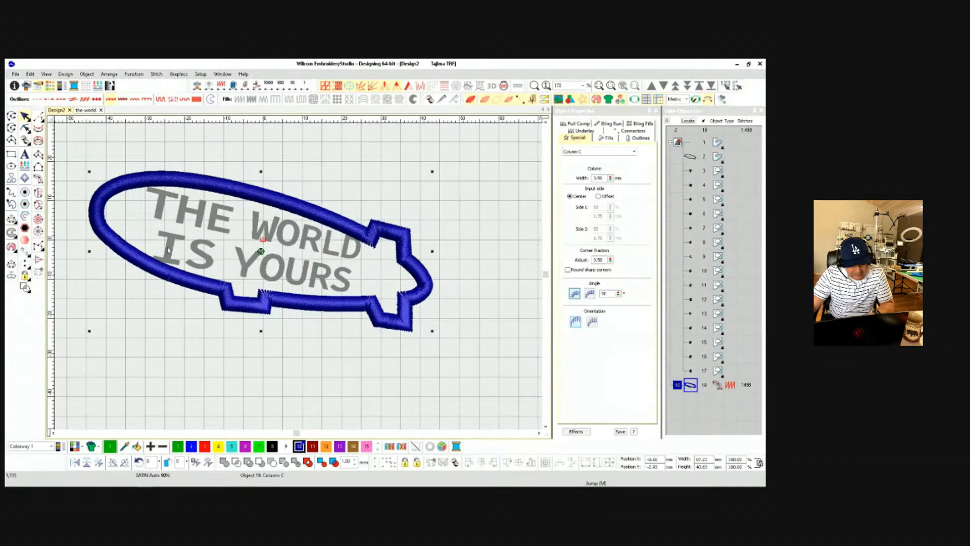
{"action": "key", "text": "t"}
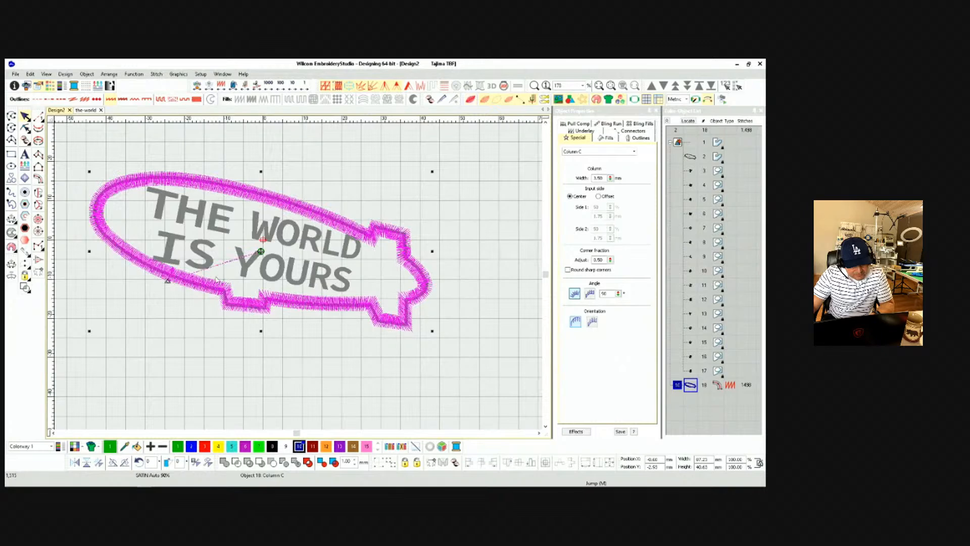
{"action": "scroll", "coordinate": [218, 279], "scroll_direction": "up", "scroll_amount": 7}
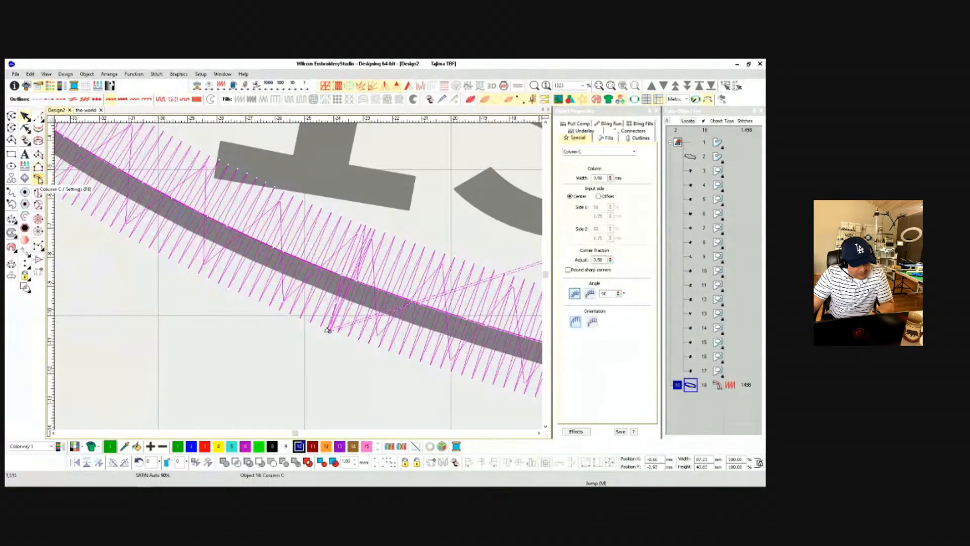
{"action": "scroll", "coordinate": [297, 235], "scroll_direction": "down", "scroll_amount": 1}
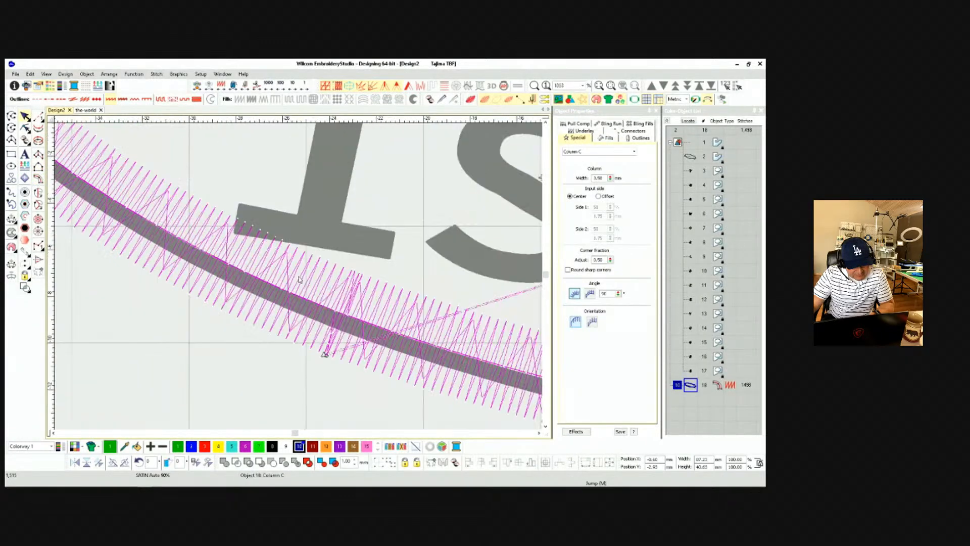
{"action": "scroll", "coordinate": [300, 278], "scroll_direction": "up", "scroll_amount": 1}
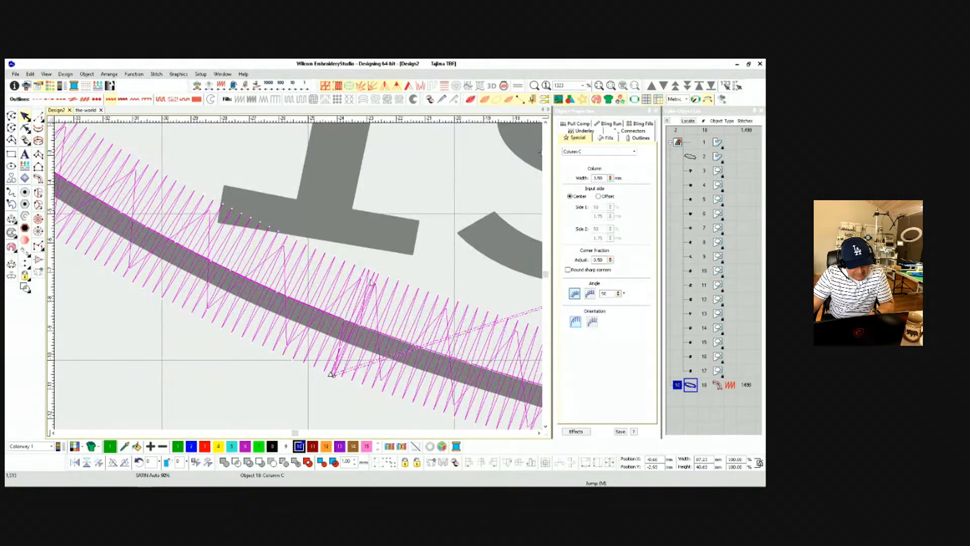
{"action": "scroll", "coordinate": [329, 376], "scroll_direction": "down", "scroll_amount": 2}
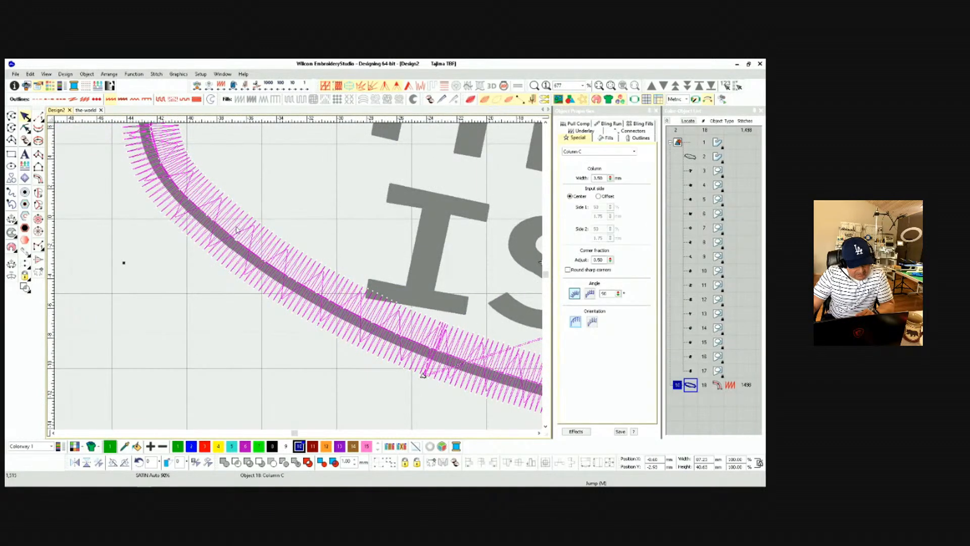
{"action": "scroll", "coordinate": [301, 270], "scroll_direction": "up", "scroll_amount": 6}
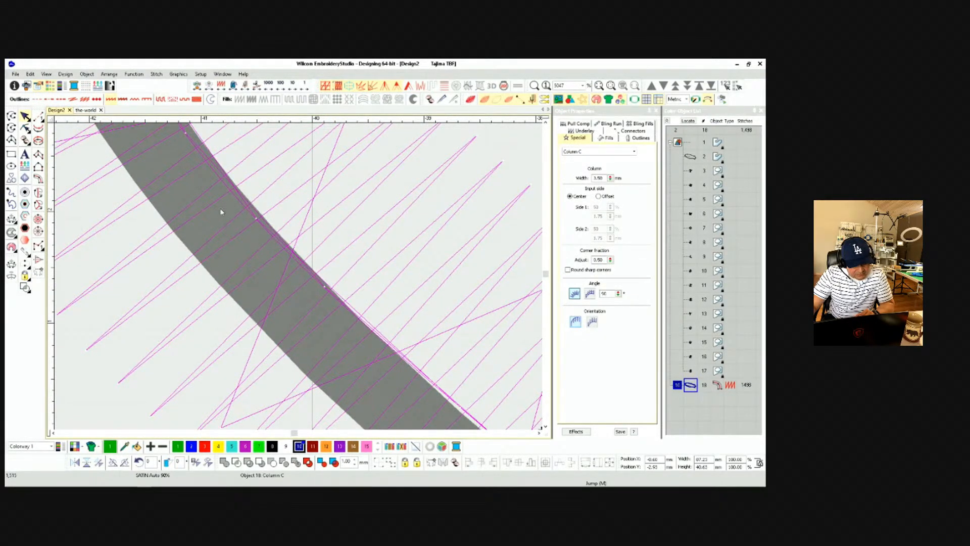
{"action": "scroll", "coordinate": [299, 279], "scroll_direction": "down", "scroll_amount": 2}
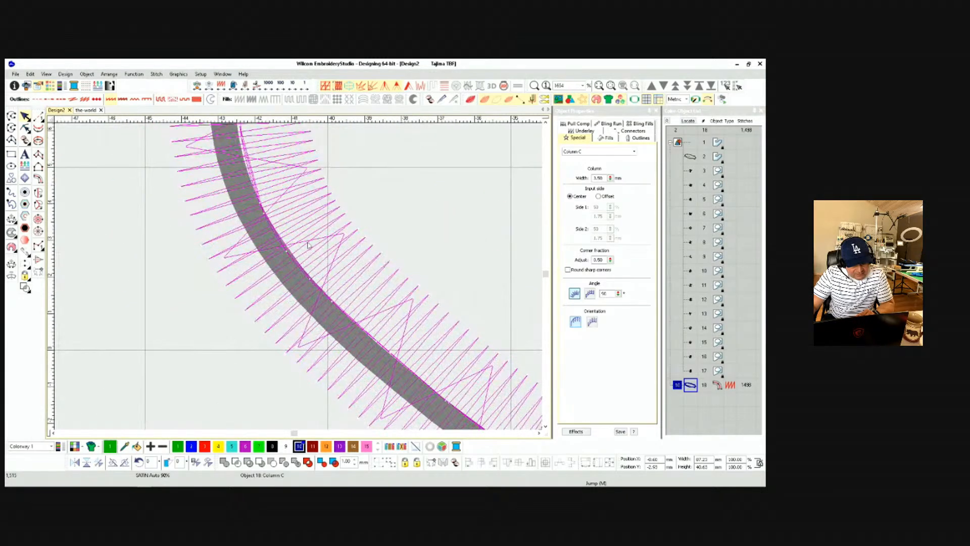
{"action": "scroll", "coordinate": [321, 253], "scroll_direction": "down", "scroll_amount": 3}
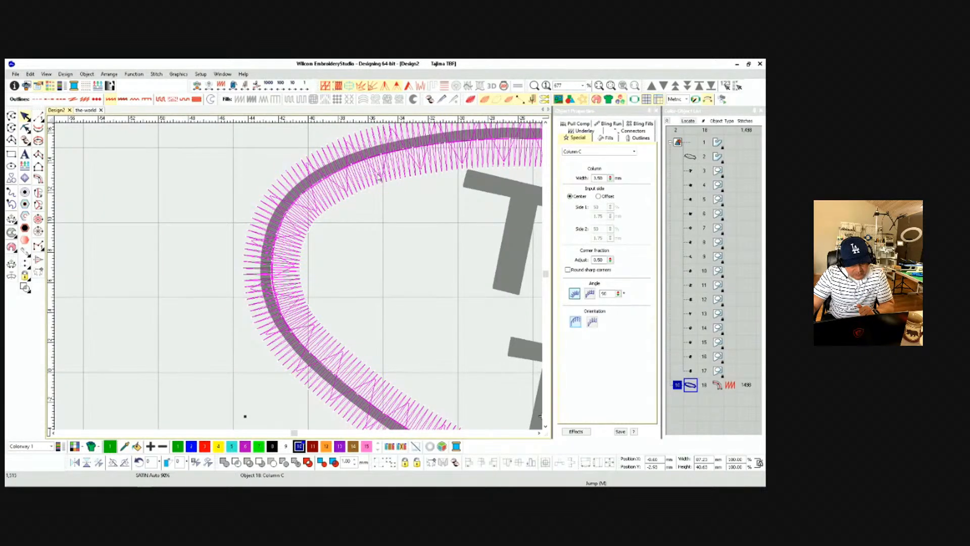
Measure the length of a satin stitch across the border at the blimp's rounded nose.
{"action": "scroll", "coordinate": [243, 251], "scroll_direction": "up", "scroll_amount": 3}
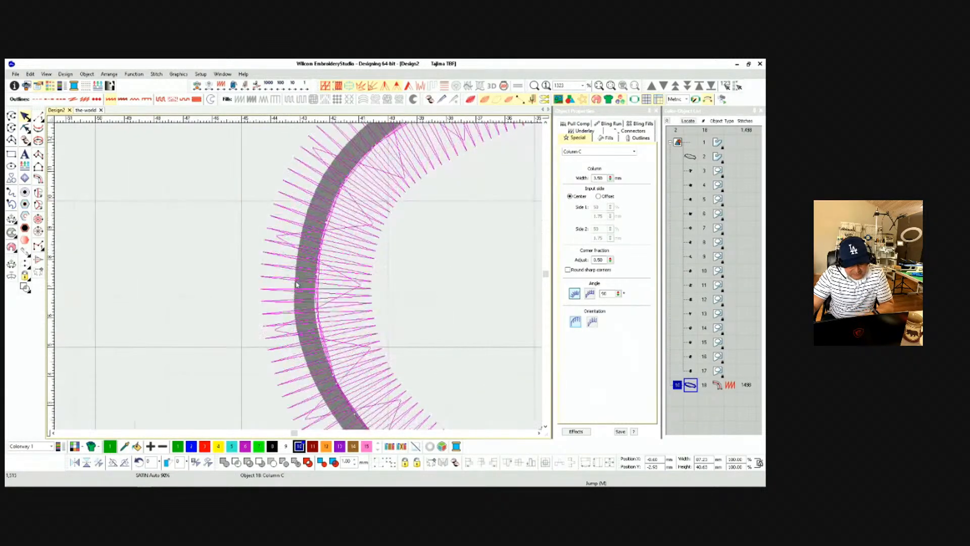
{"action": "key", "text": "m"}
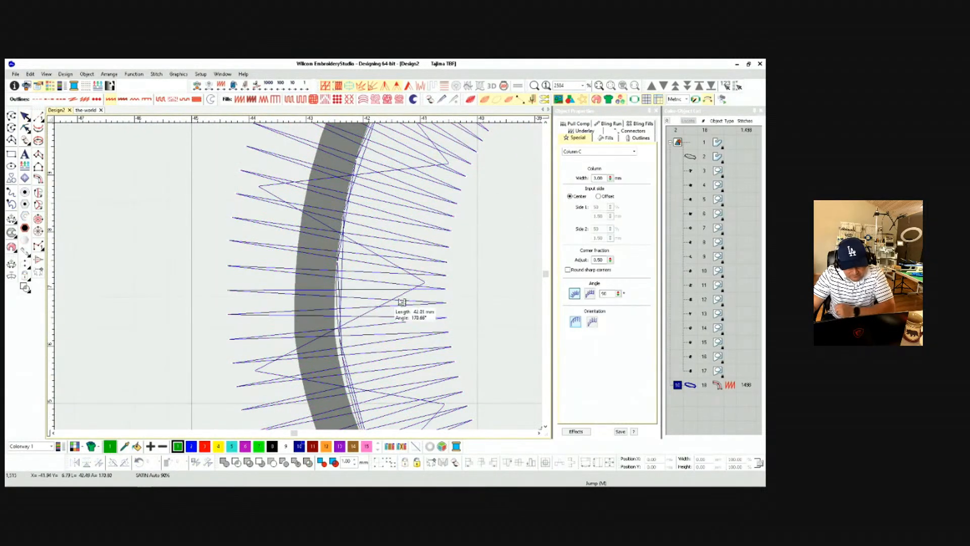
{"action": "left_click", "coordinate": [446, 289]}
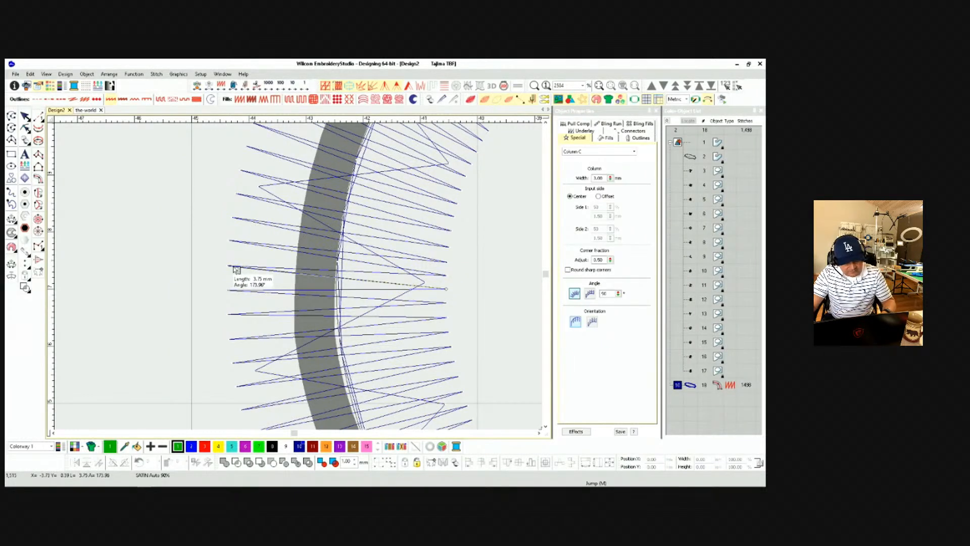
Turn off pull compensation for the blimp border and measure a satin stitch across the nose again.
{"action": "left_click", "coordinate": [677, 385]}
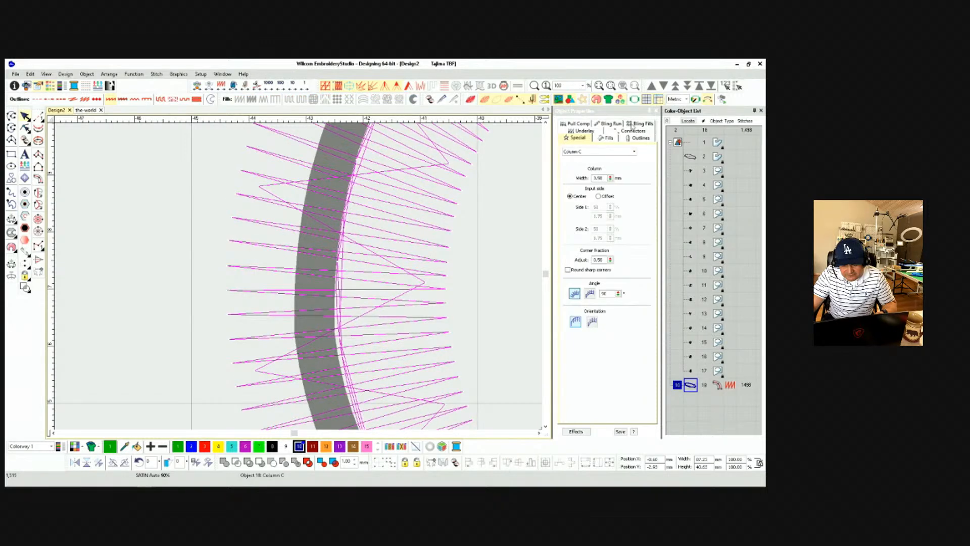
{"action": "left_click", "coordinate": [581, 125]}
{"action": "left_click", "coordinate": [568, 153]}
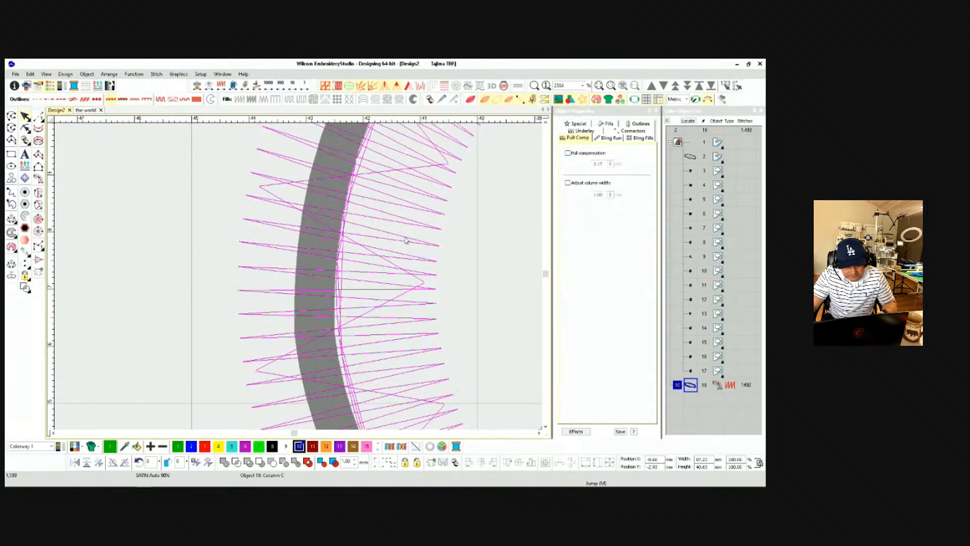
{"action": "left_click", "coordinate": [242, 219]}
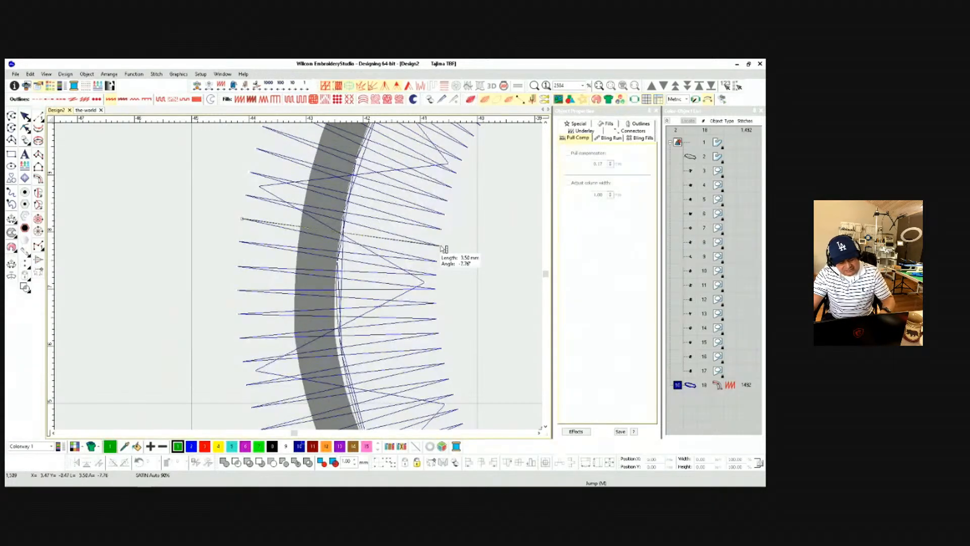
Turn pull compensation on for the blimp border and set it to 0.30 mm.
{"action": "scroll", "coordinate": [303, 277], "scroll_direction": "down", "scroll_amount": 2}
{"action": "scroll", "coordinate": [309, 279], "scroll_direction": "down", "scroll_amount": 7}
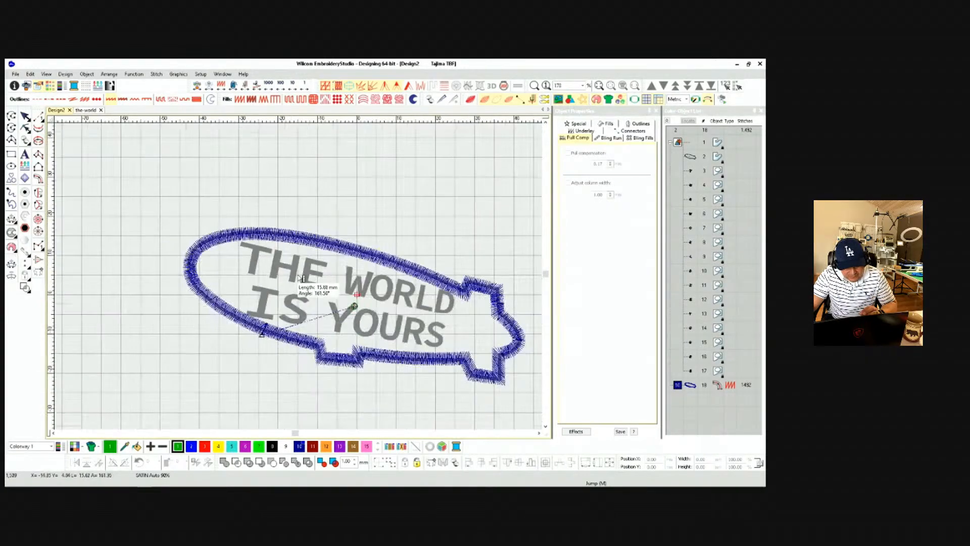
{"action": "scroll", "coordinate": [302, 279], "scroll_direction": "up", "scroll_amount": 1}
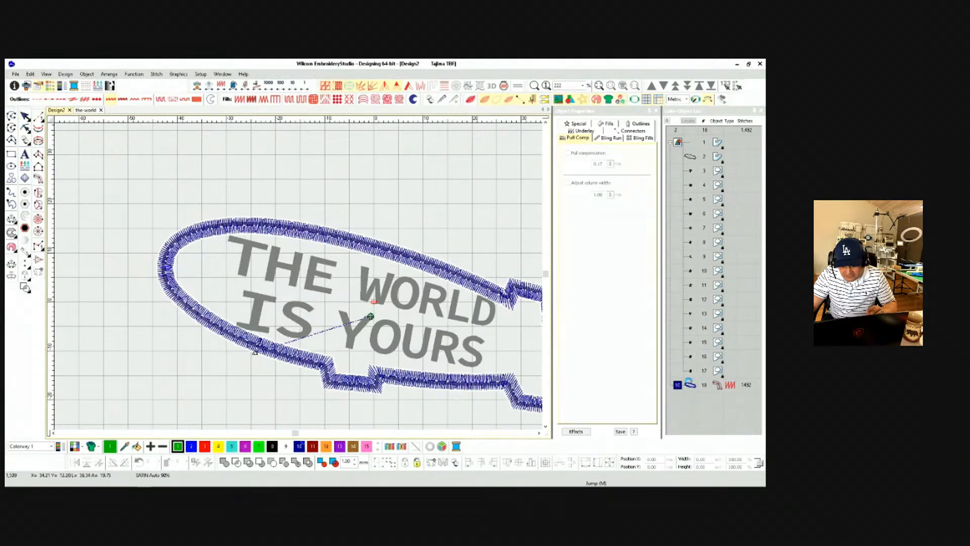
{"action": "left_click", "coordinate": [690, 389]}
{"action": "left_click", "coordinate": [567, 153]}
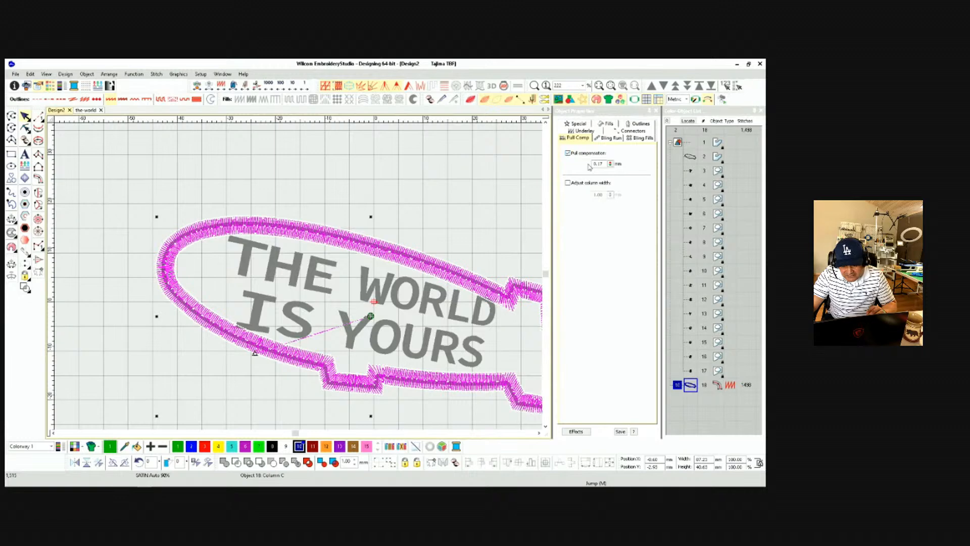
{"action": "double_click", "coordinate": [597, 164]}
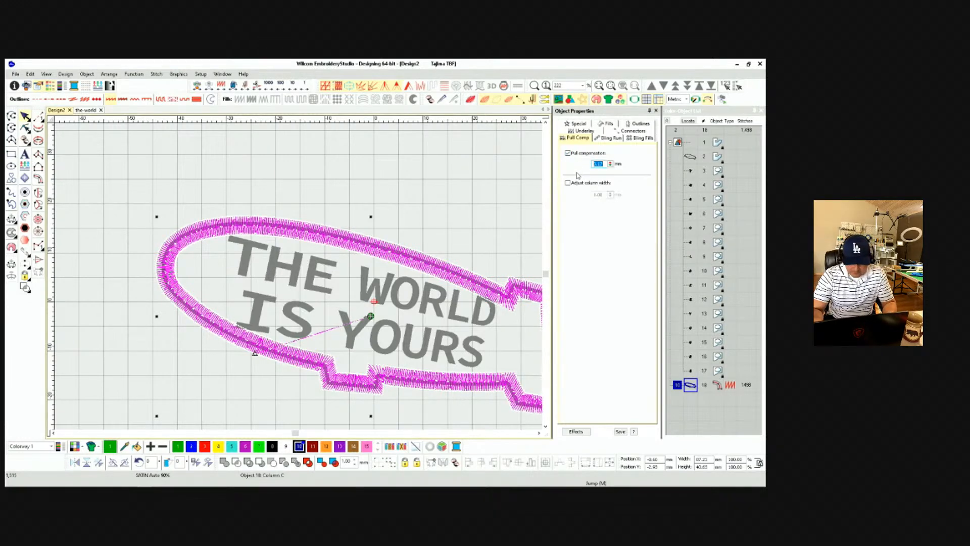
{"action": "type", "text": "1"}
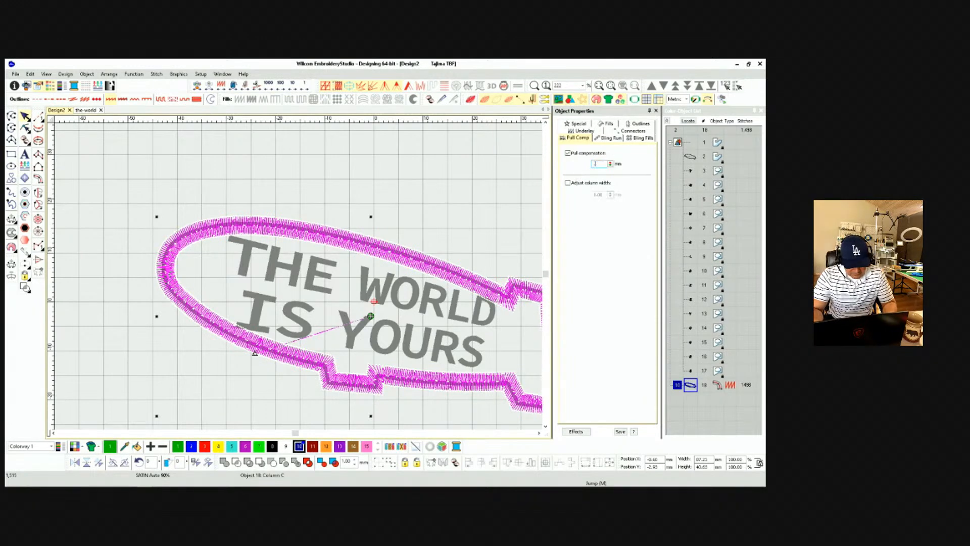
{"action": "key", "text": "Return"}
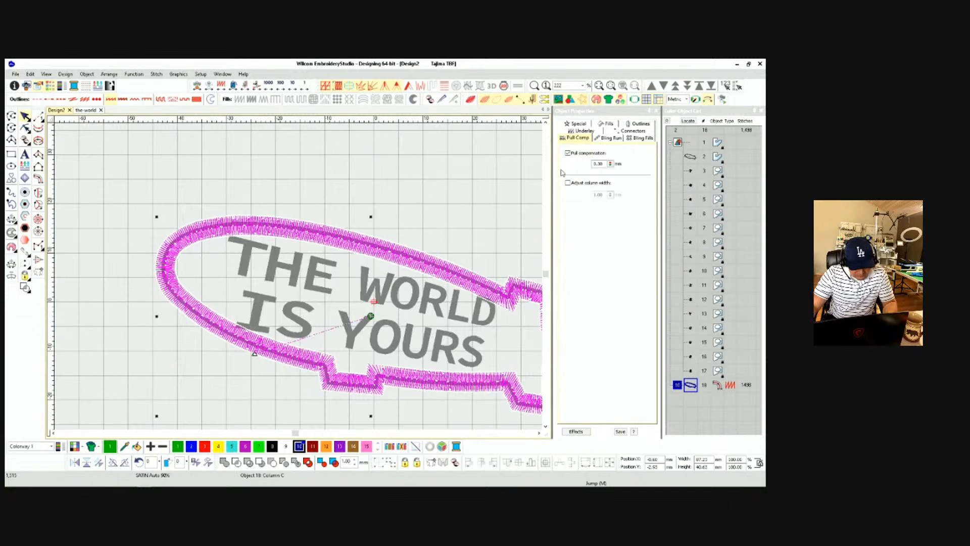
{"action": "left_click", "coordinate": [430, 189]}
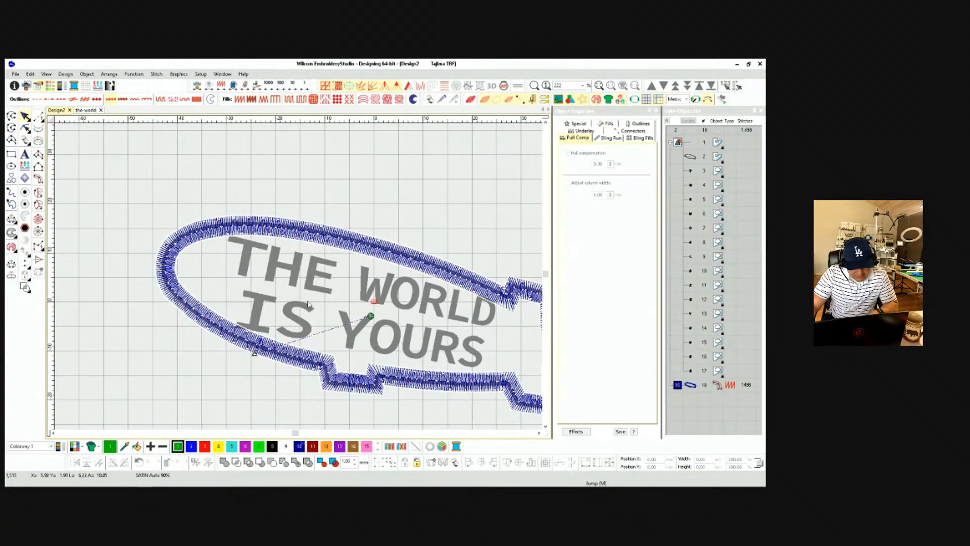
Examine the border's clearance above THE and its corner stitching at the gondola step and tail fins.
{"action": "scroll", "coordinate": [298, 280], "scroll_direction": "up", "scroll_amount": 2}
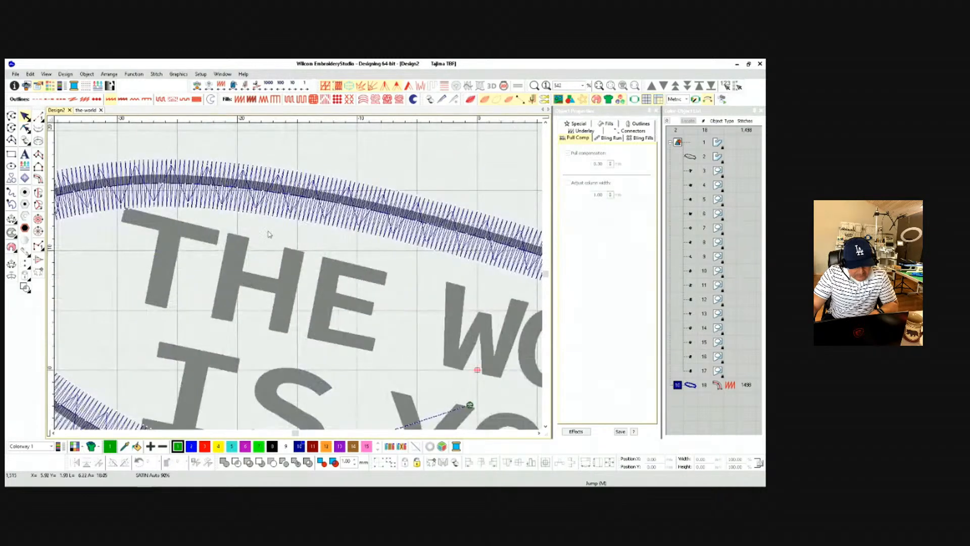
{"action": "scroll", "coordinate": [307, 231], "scroll_direction": "down", "scroll_amount": 2}
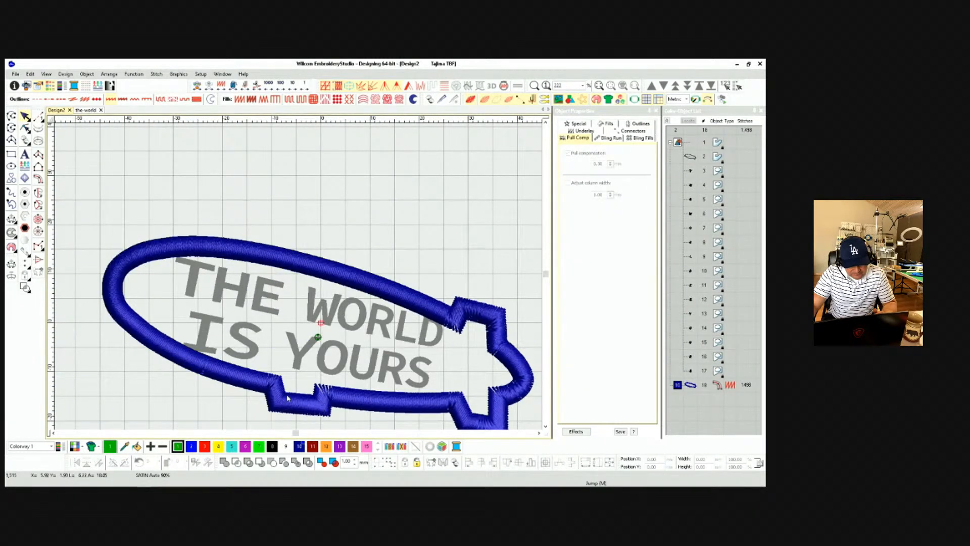
{"action": "scroll", "coordinate": [287, 398], "scroll_direction": "up", "scroll_amount": 2}
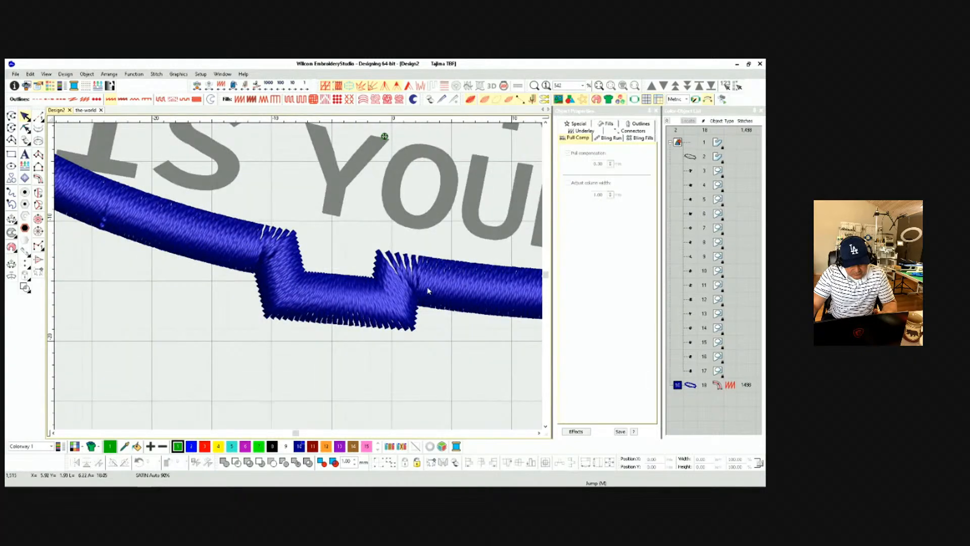
{"action": "scroll", "coordinate": [428, 290], "scroll_direction": "up", "scroll_amount": 3}
{"action": "scroll", "coordinate": [287, 271], "scroll_direction": "down", "scroll_amount": 4}
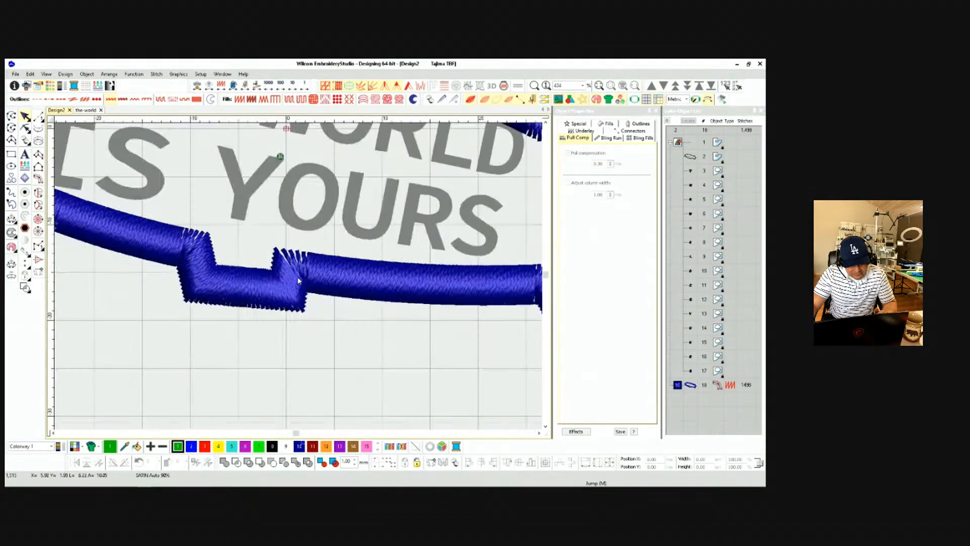
{"action": "scroll", "coordinate": [297, 277], "scroll_direction": "up", "scroll_amount": 4}
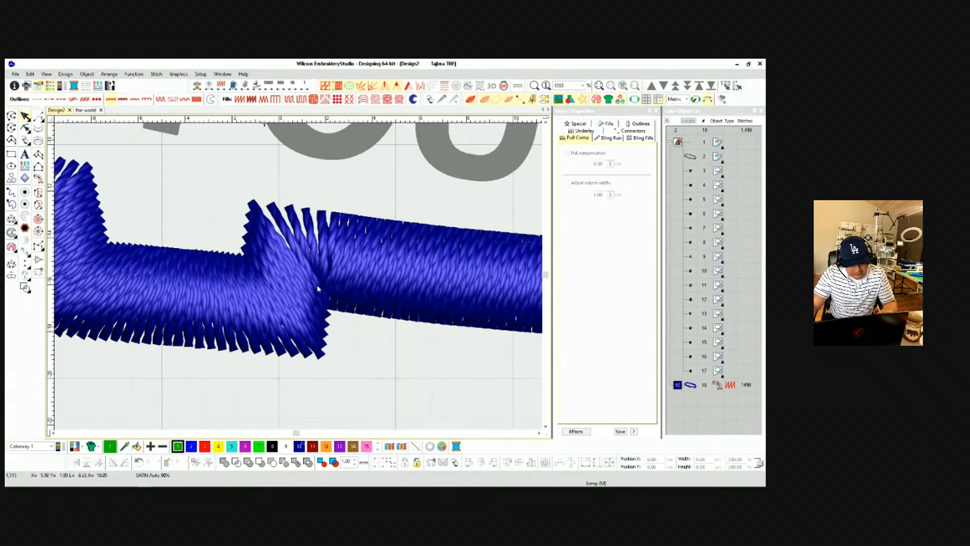
{"action": "scroll", "coordinate": [297, 245], "scroll_direction": "down", "scroll_amount": 4}
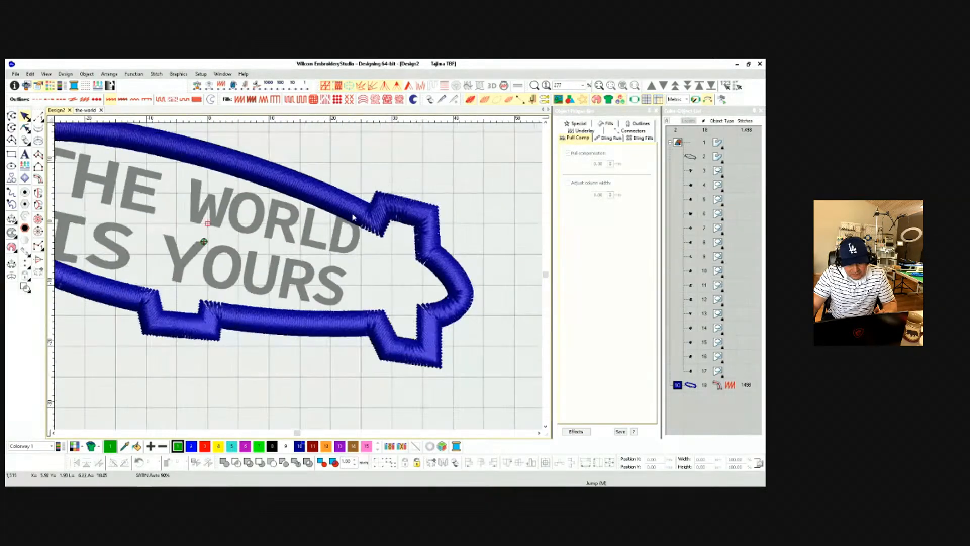
{"action": "scroll", "coordinate": [386, 221], "scroll_direction": "up", "scroll_amount": 4}
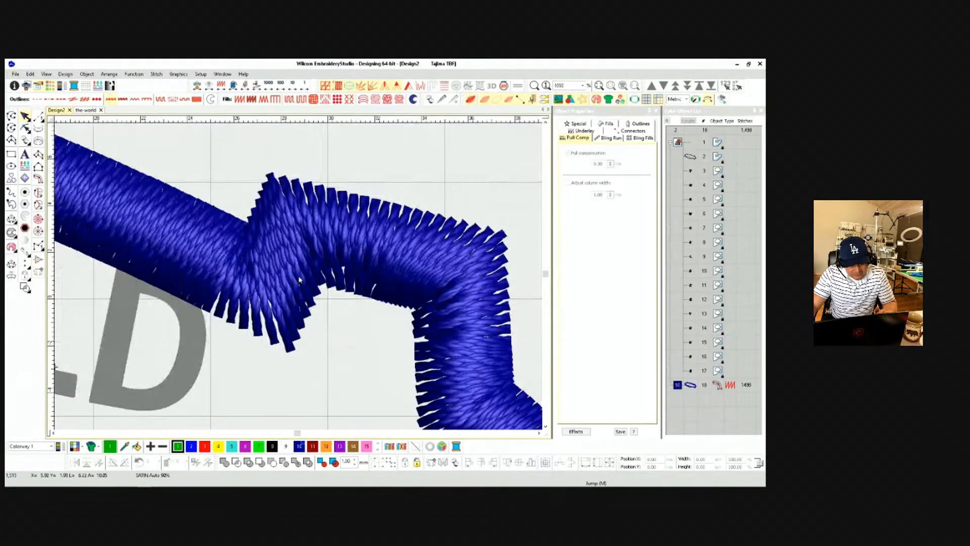
{"action": "scroll", "coordinate": [298, 280], "scroll_direction": "down", "scroll_amount": 1}
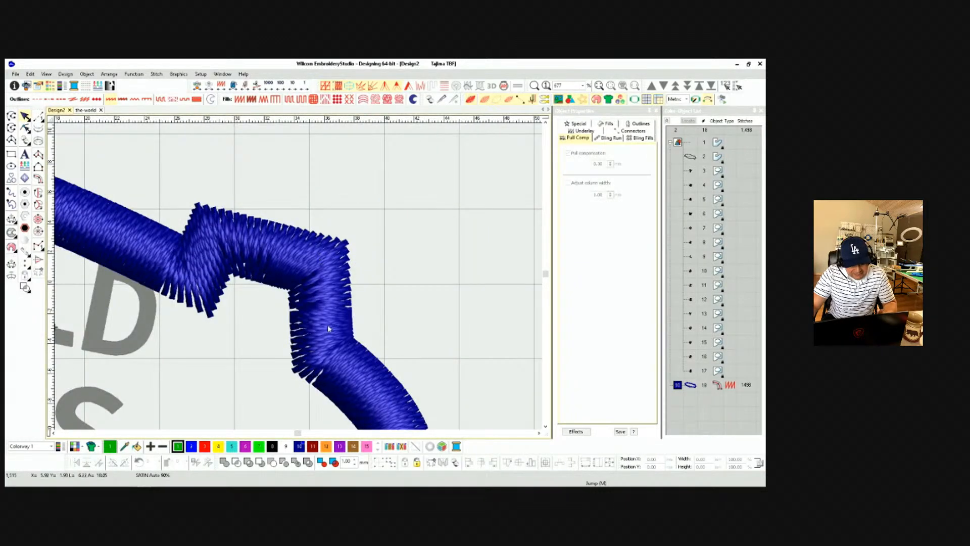
{"action": "scroll", "coordinate": [300, 280], "scroll_direction": "down", "scroll_amount": 1}
{"action": "scroll", "coordinate": [312, 304], "scroll_direction": "down", "scroll_amount": 1}
{"action": "scroll", "coordinate": [300, 281], "scroll_direction": "up", "scroll_amount": 2}
{"action": "scroll", "coordinate": [299, 278], "scroll_direction": "down", "scroll_amount": 1}
{"action": "scroll", "coordinate": [300, 279], "scroll_direction": "down", "scroll_amount": 2}
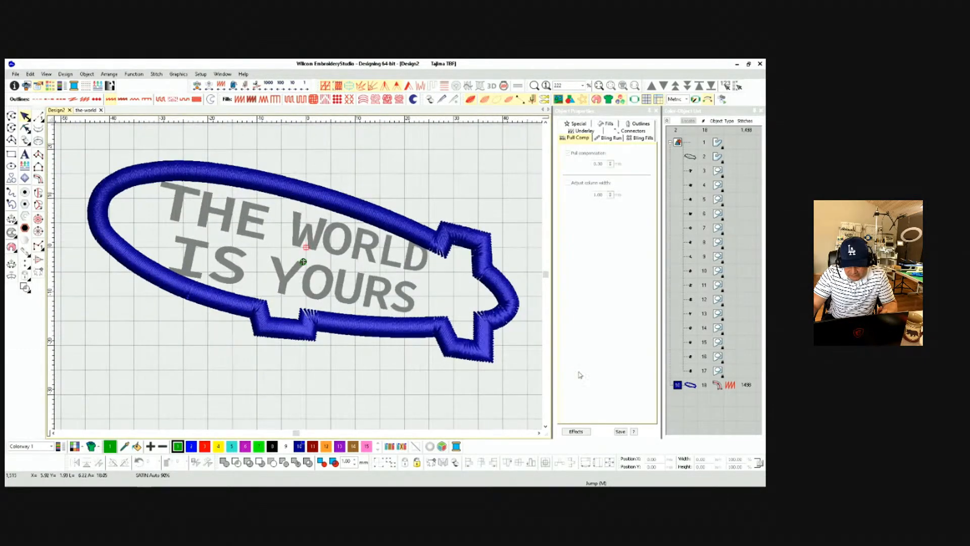
Apply Lap Corners to the blimp border.
{"action": "left_click", "coordinate": [681, 387]}
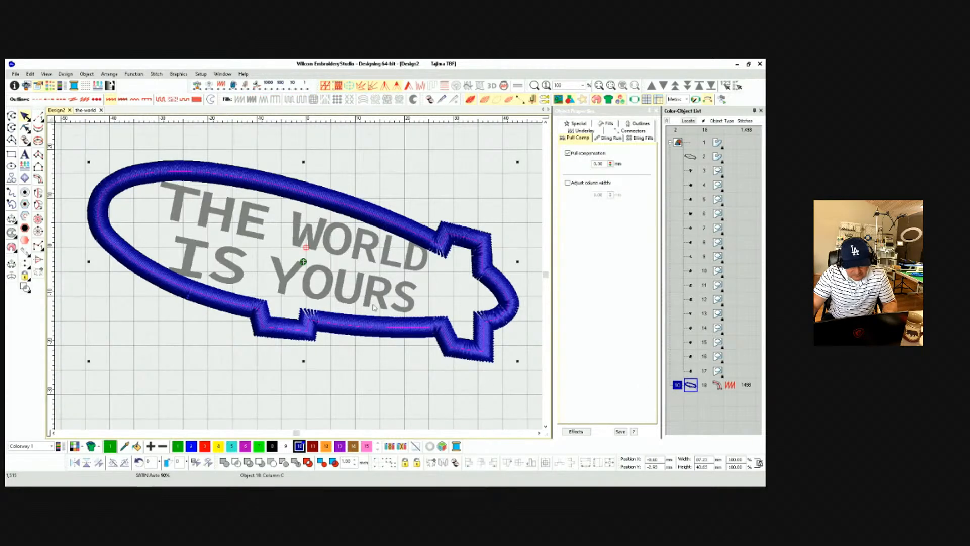
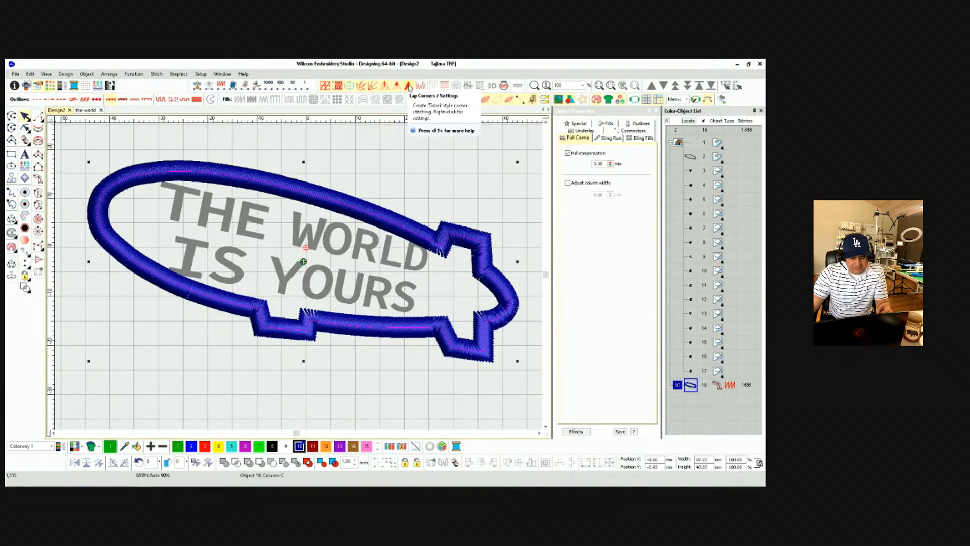
{"action": "left_click", "coordinate": [408, 86]}
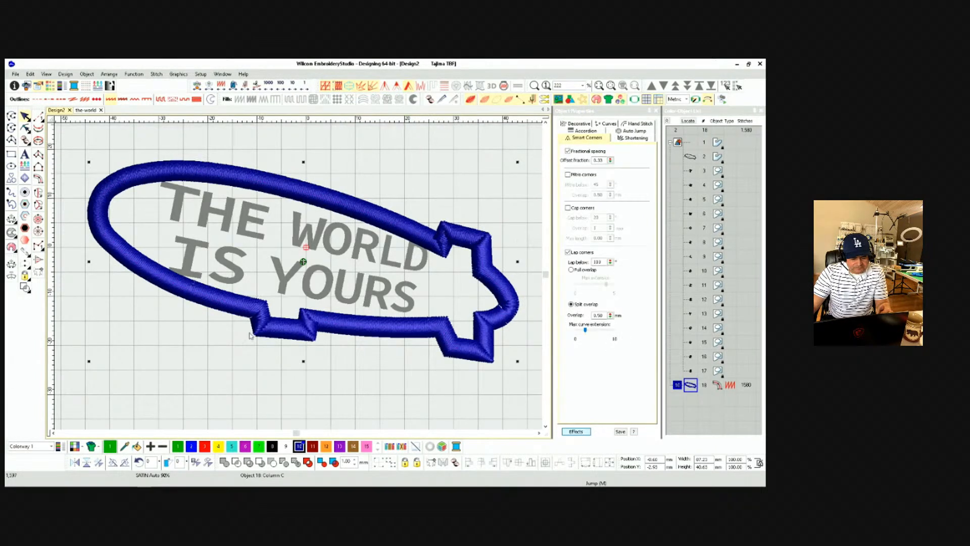
Examine the lapped corners at the gondola step and upper tail fin in realistic view.
{"action": "scroll", "coordinate": [266, 329], "scroll_direction": "up", "scroll_amount": 6}
{"action": "scroll", "coordinate": [301, 277], "scroll_direction": "down", "scroll_amount": 3}
{"action": "scroll", "coordinate": [380, 272], "scroll_direction": "up", "scroll_amount": 4}
{"action": "scroll", "coordinate": [187, 291], "scroll_direction": "down", "scroll_amount": 2}
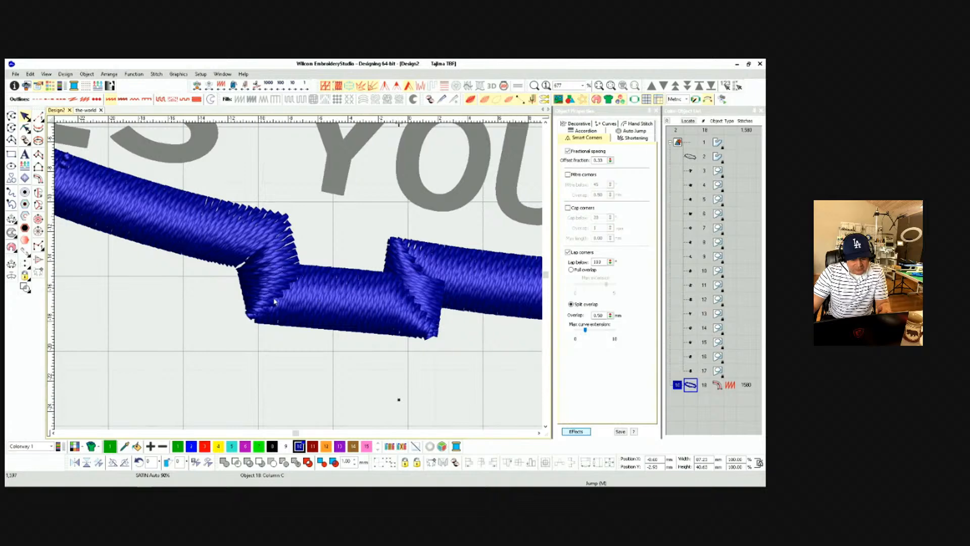
{"action": "scroll", "coordinate": [325, 275], "scroll_direction": "down", "scroll_amount": 4}
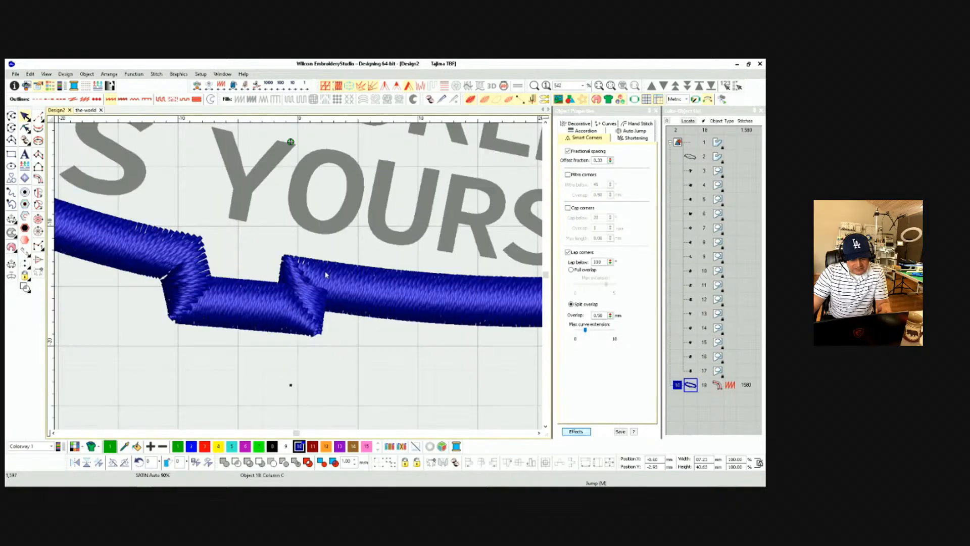
{"action": "scroll", "coordinate": [303, 279], "scroll_direction": "up", "scroll_amount": 3}
{"action": "scroll", "coordinate": [305, 276], "scroll_direction": "up", "scroll_amount": 1}
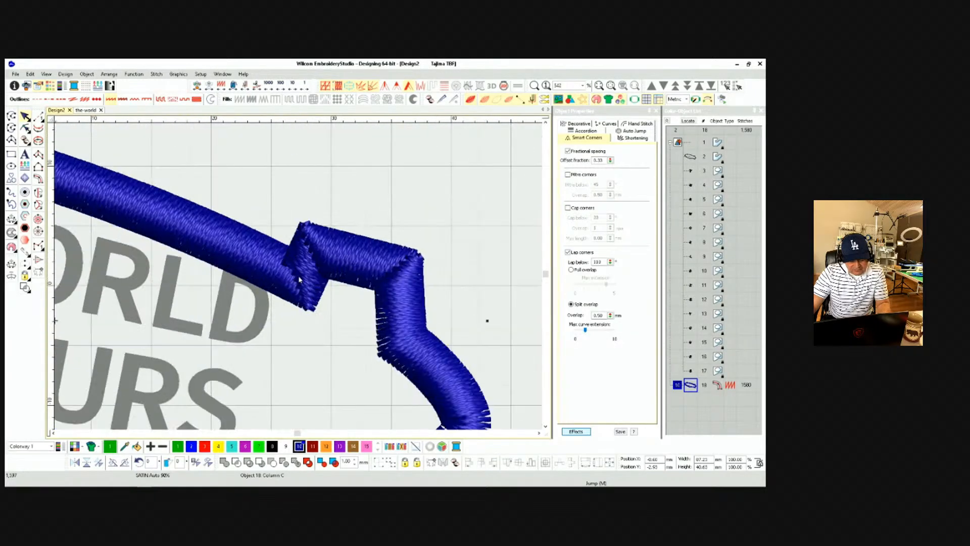
{"action": "scroll", "coordinate": [307, 284], "scroll_direction": "up", "scroll_amount": 2}
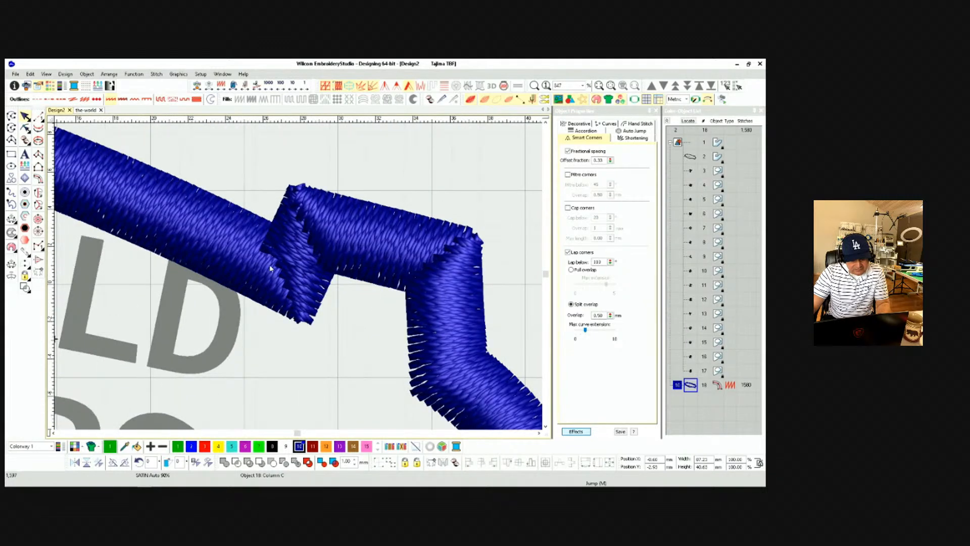
Compare the tail fin's lapped corners in realistic and stitch views, checking how the stitches overlap.
{"action": "key", "text": "t"}
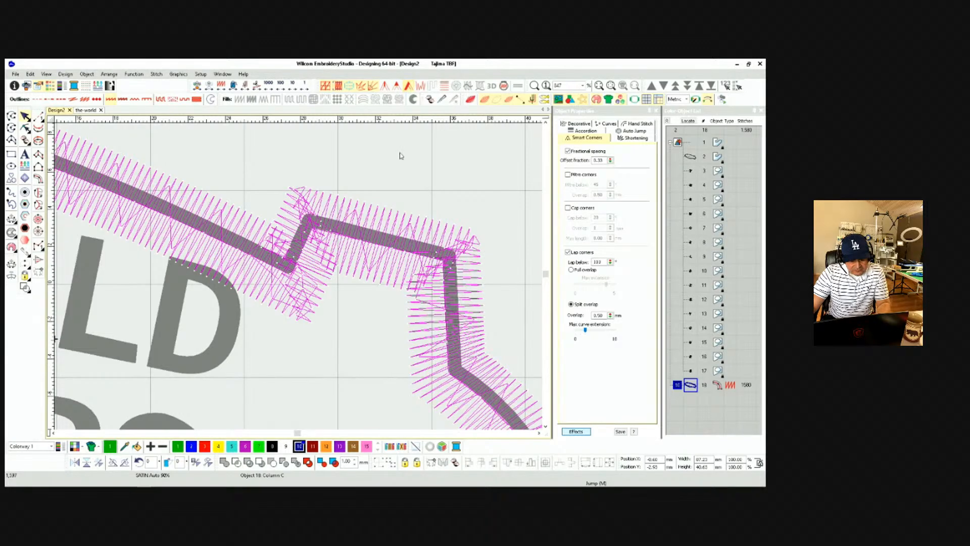
{"action": "key", "text": "t"}
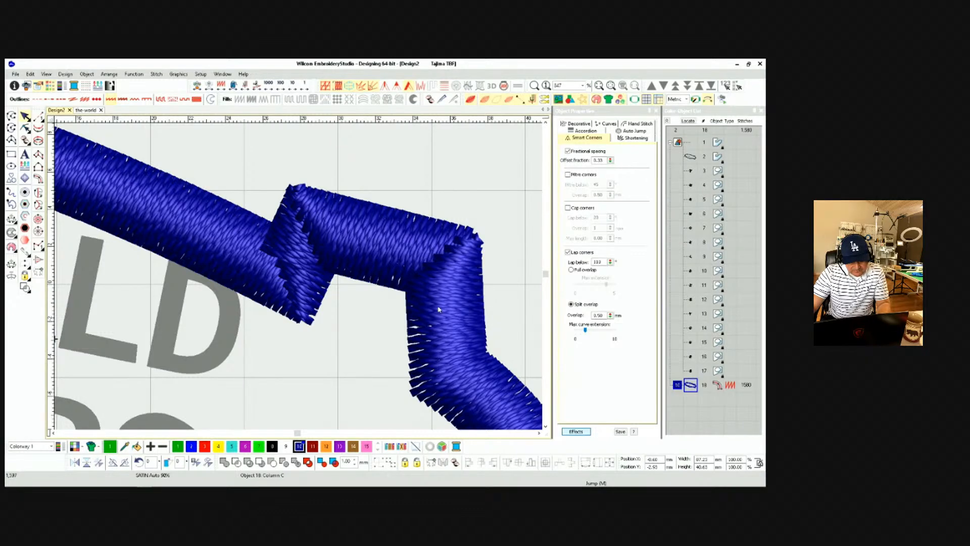
{"action": "key", "text": "t"}
{"action": "scroll", "coordinate": [300, 278], "scroll_direction": "down", "scroll_amount": 3}
{"action": "scroll", "coordinate": [300, 279], "scroll_direction": "up", "scroll_amount": 1}
{"action": "scroll", "coordinate": [310, 232], "scroll_direction": "up", "scroll_amount": 6}
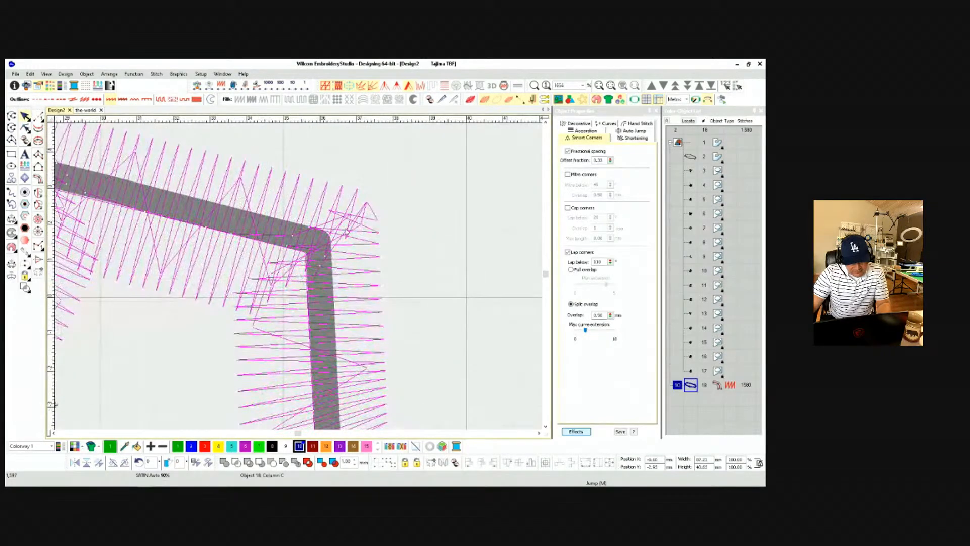
{"action": "scroll", "coordinate": [197, 241], "scroll_direction": "down", "scroll_amount": 4}
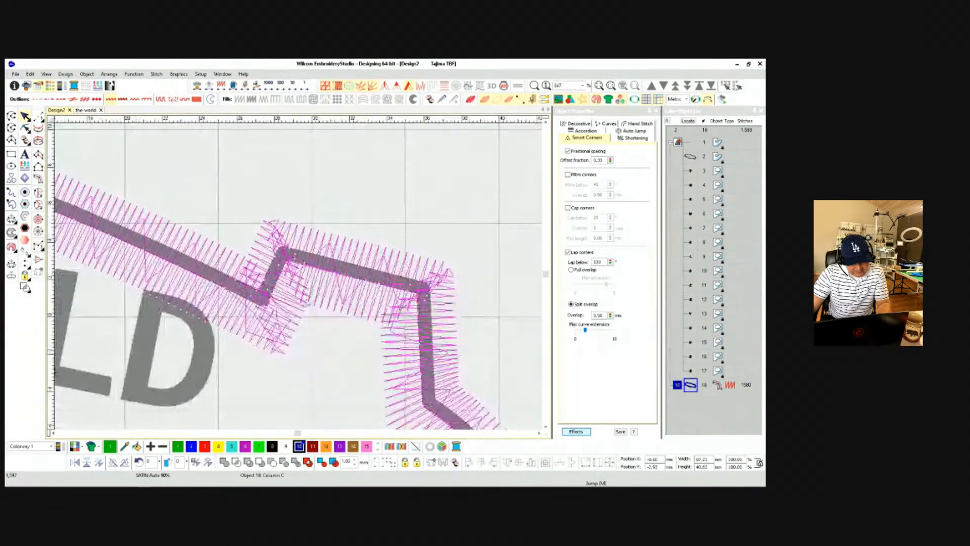
{"action": "scroll", "coordinate": [335, 327], "scroll_direction": "down", "scroll_amount": 2}
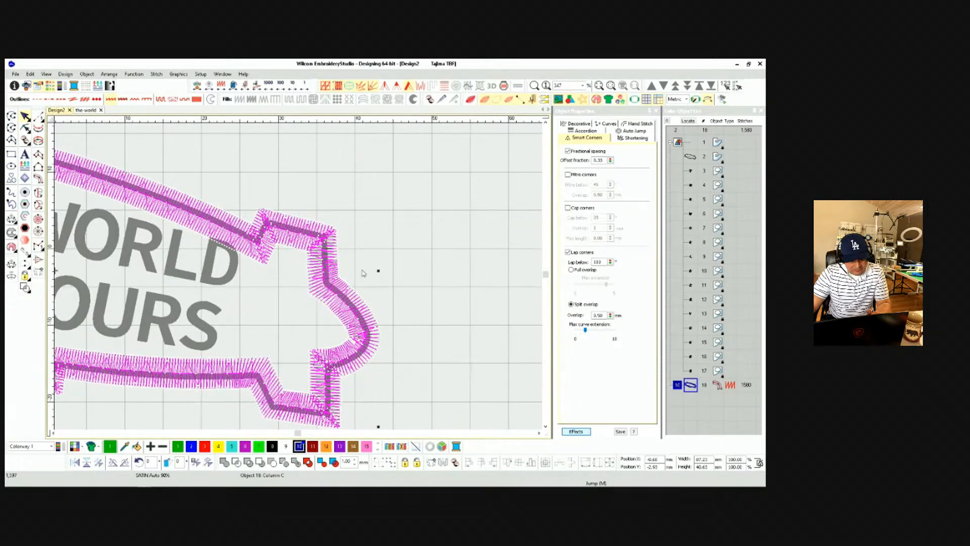
{"action": "scroll", "coordinate": [277, 239], "scroll_direction": "up", "scroll_amount": 2}
{"action": "scroll", "coordinate": [299, 280], "scroll_direction": "up", "scroll_amount": 4}
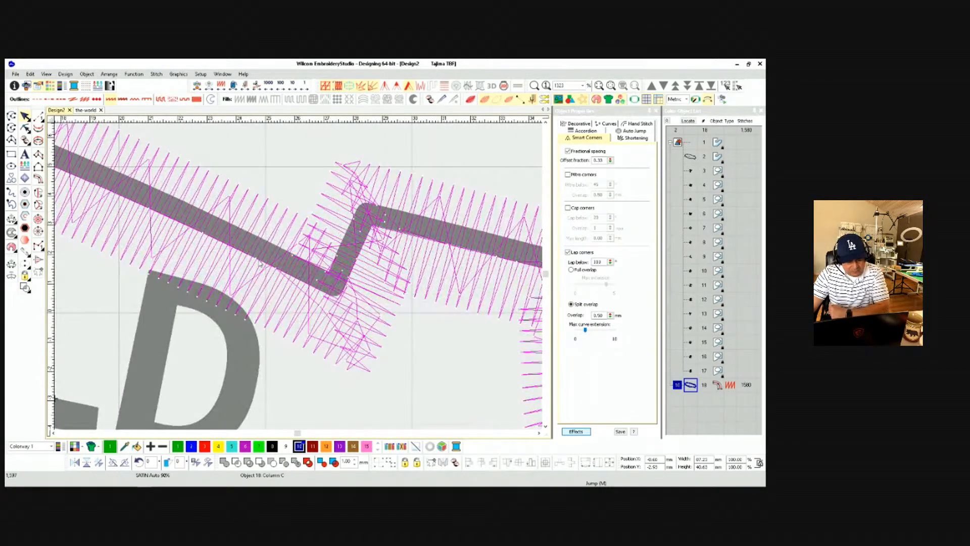
Set the blimp border's Column C input side to Offset, with Side 1 at 100% and Side 2 at 0%.
{"action": "scroll", "coordinate": [291, 277], "scroll_direction": "down", "scroll_amount": 2}
{"action": "scroll", "coordinate": [286, 277], "scroll_direction": "down", "scroll_amount": 2}
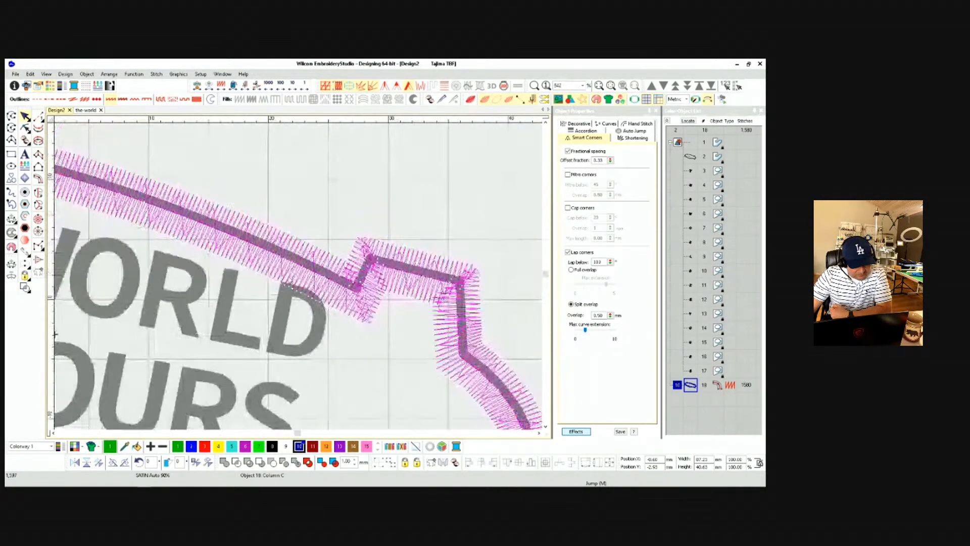
{"action": "scroll", "coordinate": [299, 279], "scroll_direction": "down", "scroll_amount": 2}
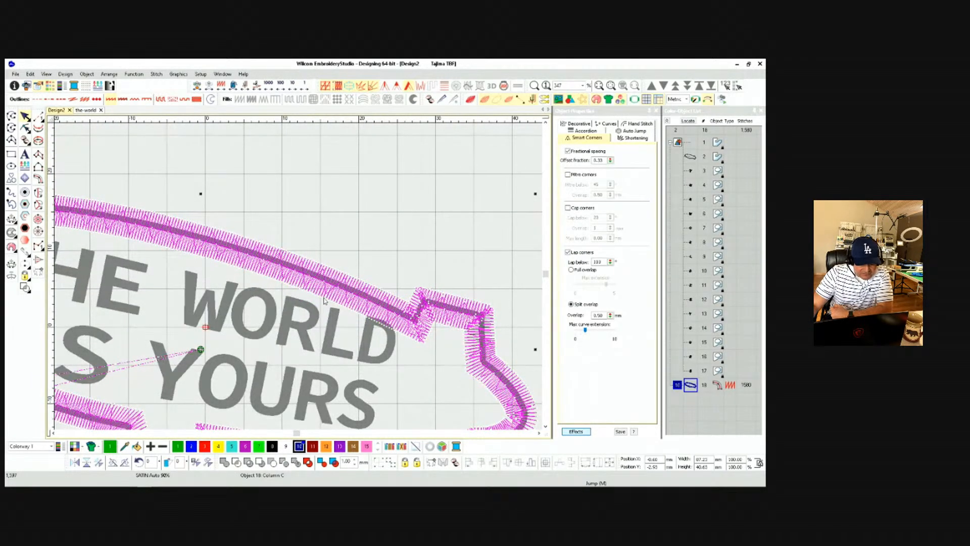
{"action": "scroll", "coordinate": [324, 300], "scroll_direction": "up", "scroll_amount": 5}
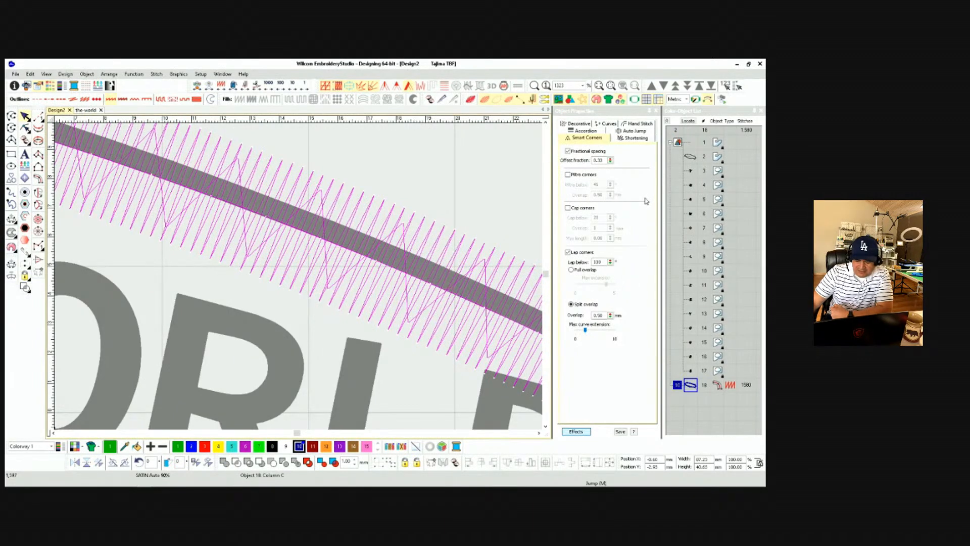
{"action": "left_click", "coordinate": [586, 433]}
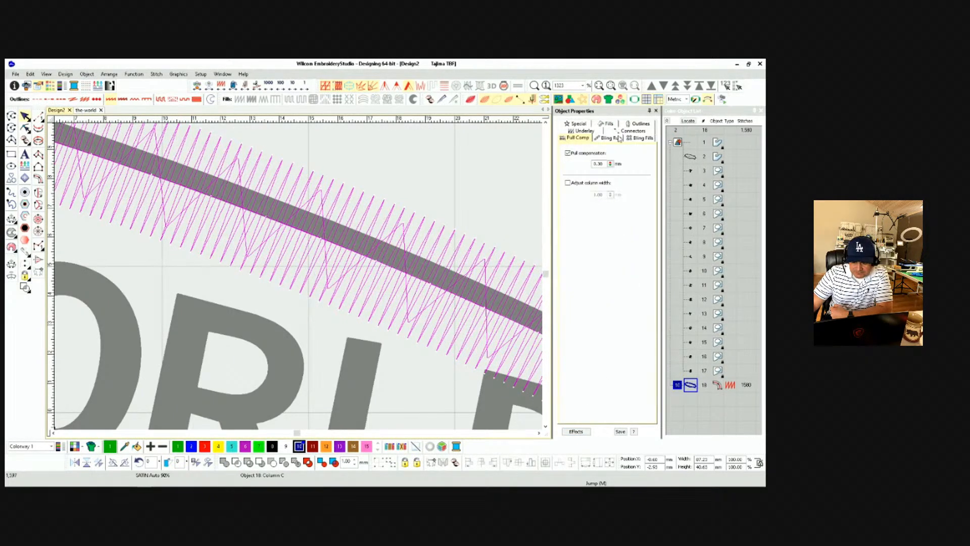
{"action": "left_click", "coordinate": [580, 123]}
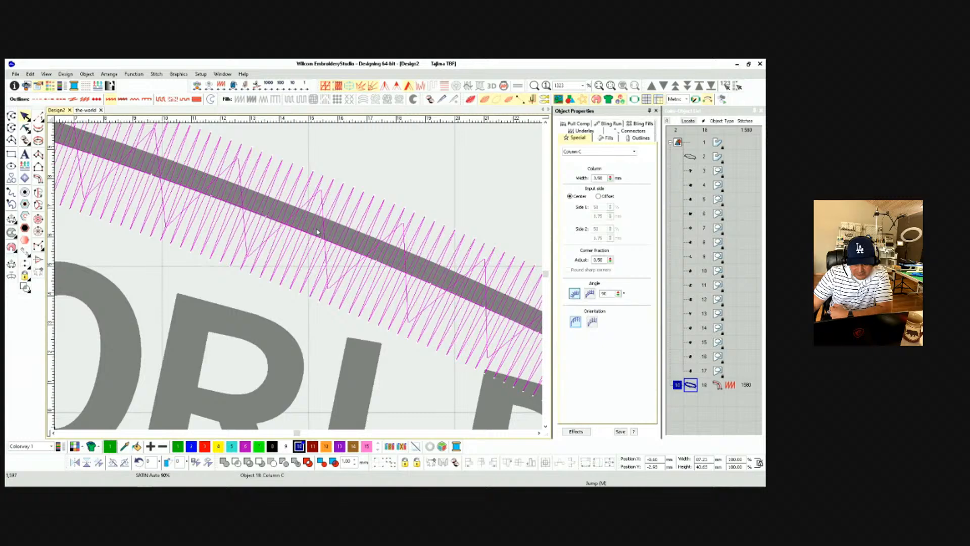
{"action": "left_click", "coordinate": [598, 196]}
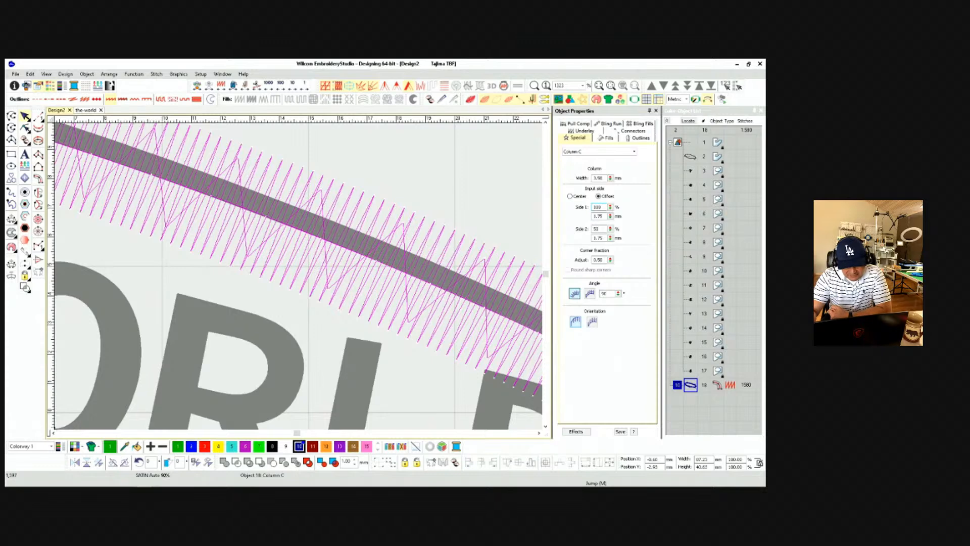
{"action": "key", "text": "Return"}
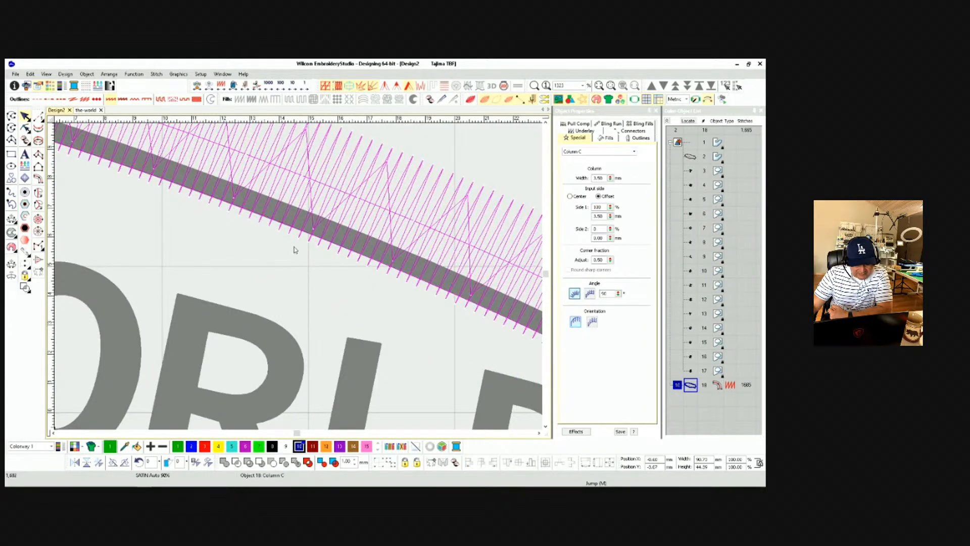
Examine the offset border against the artwork outline and the lettering in stitch view and realistic view.
{"action": "scroll", "coordinate": [297, 254], "scroll_direction": "up", "scroll_amount": 4}
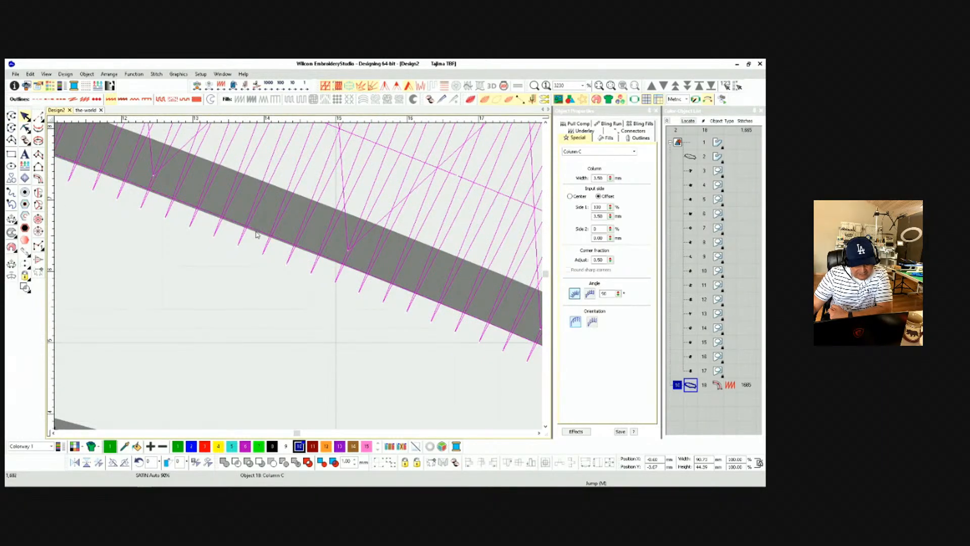
{"action": "scroll", "coordinate": [212, 212], "scroll_direction": "down", "scroll_amount": 4}
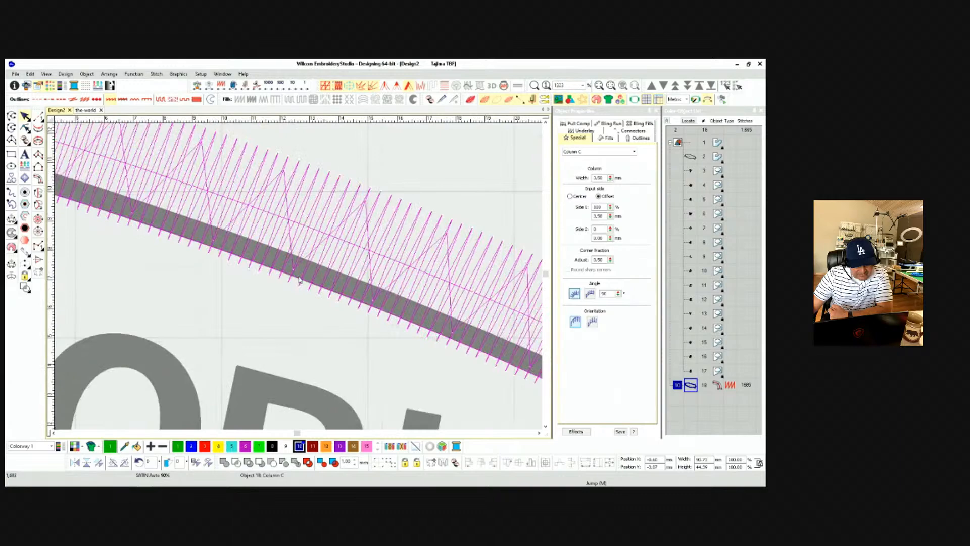
{"action": "scroll", "coordinate": [292, 276], "scroll_direction": "down", "scroll_amount": 7}
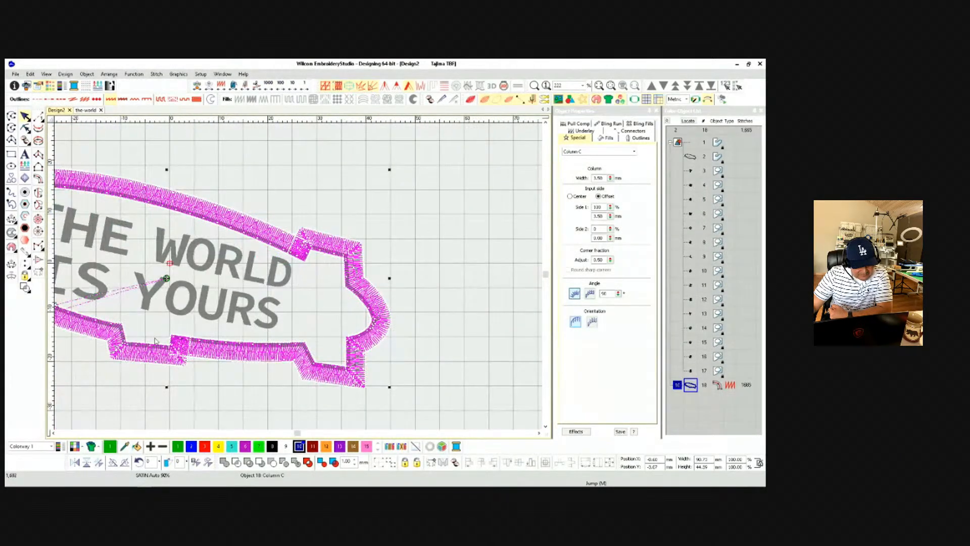
{"action": "scroll", "coordinate": [108, 331], "scroll_direction": "down", "scroll_amount": 2}
{"action": "scroll", "coordinate": [335, 274], "scroll_direction": "up", "scroll_amount": 2}
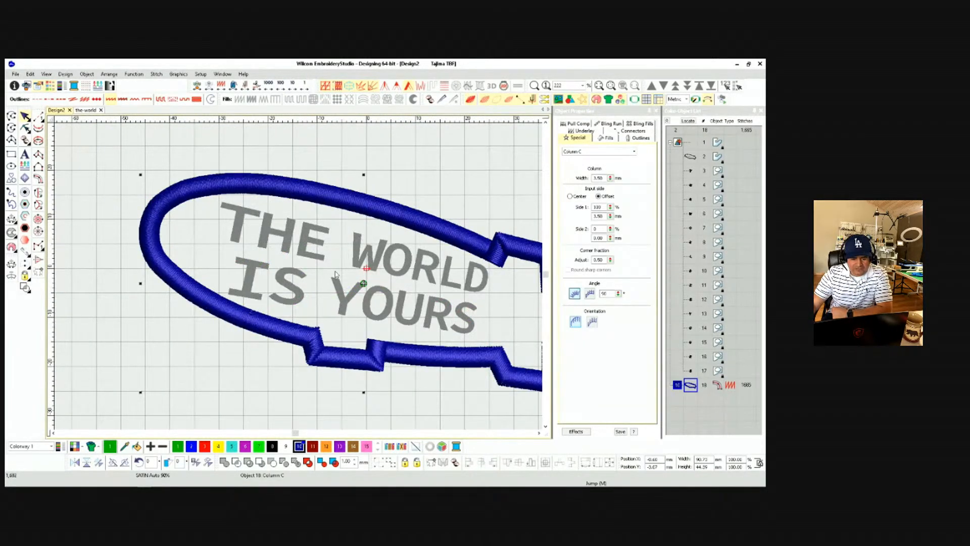
{"action": "scroll", "coordinate": [386, 268], "scroll_direction": "down", "scroll_amount": 2}
{"action": "scroll", "coordinate": [306, 281], "scroll_direction": "up", "scroll_amount": 2}
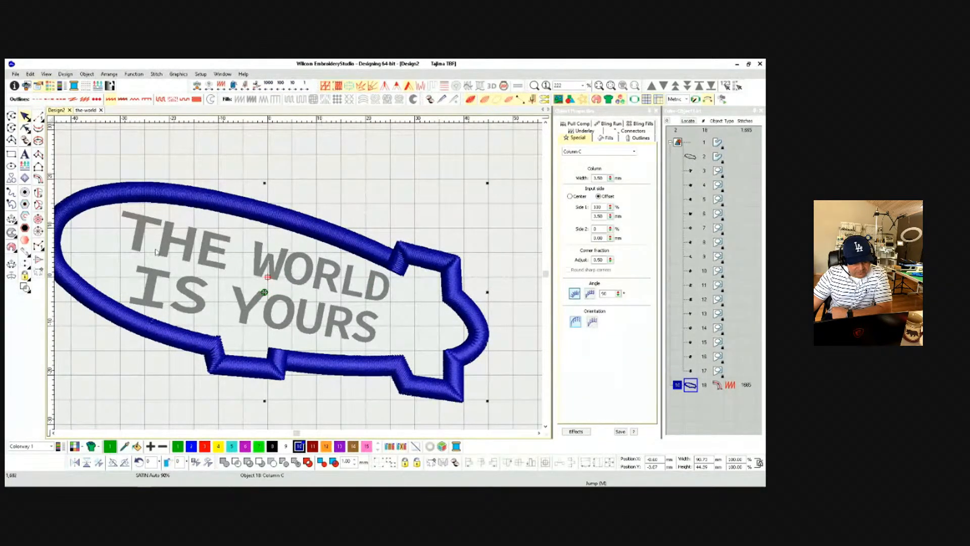
{"action": "scroll", "coordinate": [125, 224], "scroll_direction": "down", "scroll_amount": 1}
{"action": "scroll", "coordinate": [298, 276], "scroll_direction": "up", "scroll_amount": 1}
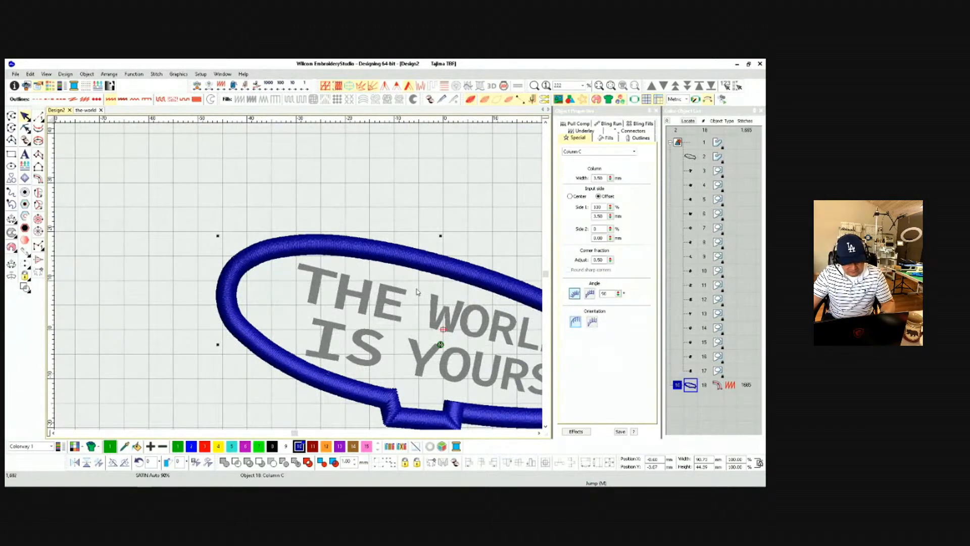
Display the border's reshape nodes in stitch view and inspect how its inner edge follows the artwork from the nose to the gondola.
{"action": "key", "text": "t"}
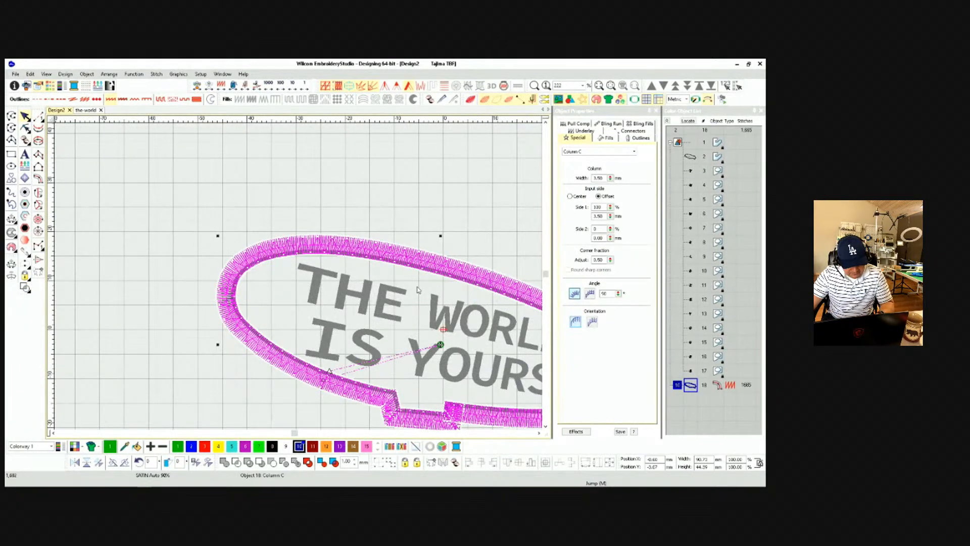
{"action": "key", "text": "h"}
{"action": "scroll", "coordinate": [294, 259], "scroll_direction": "up", "scroll_amount": 3}
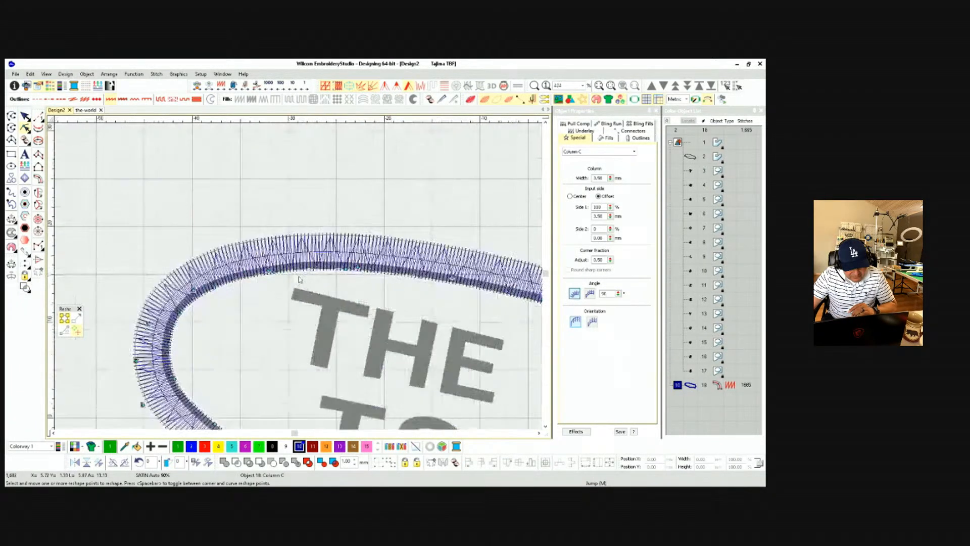
{"action": "scroll", "coordinate": [299, 279], "scroll_direction": "up", "scroll_amount": 4}
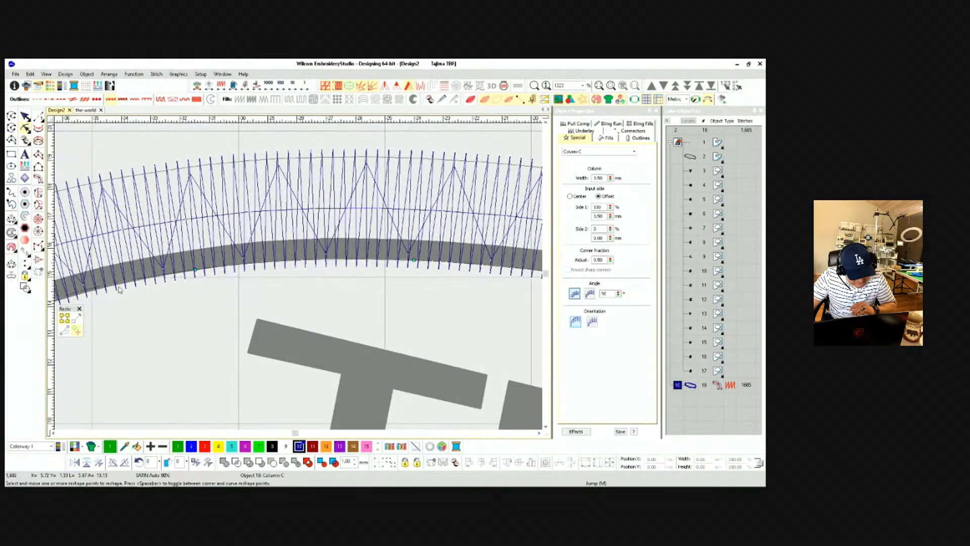
{"action": "scroll", "coordinate": [121, 290], "scroll_direction": "down", "scroll_amount": 1}
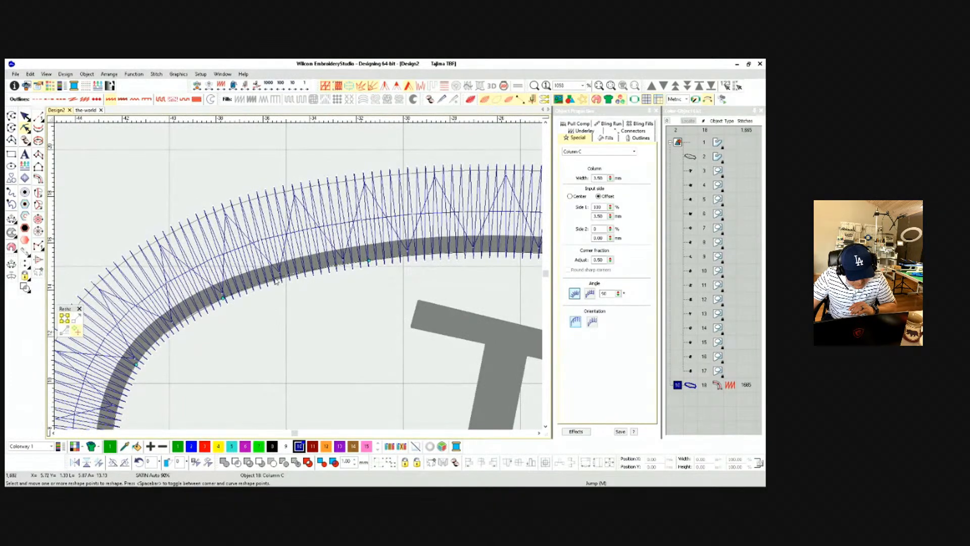
{"action": "scroll", "coordinate": [288, 279], "scroll_direction": "down", "scroll_amount": 2}
{"action": "scroll", "coordinate": [300, 278], "scroll_direction": "up", "scroll_amount": 3}
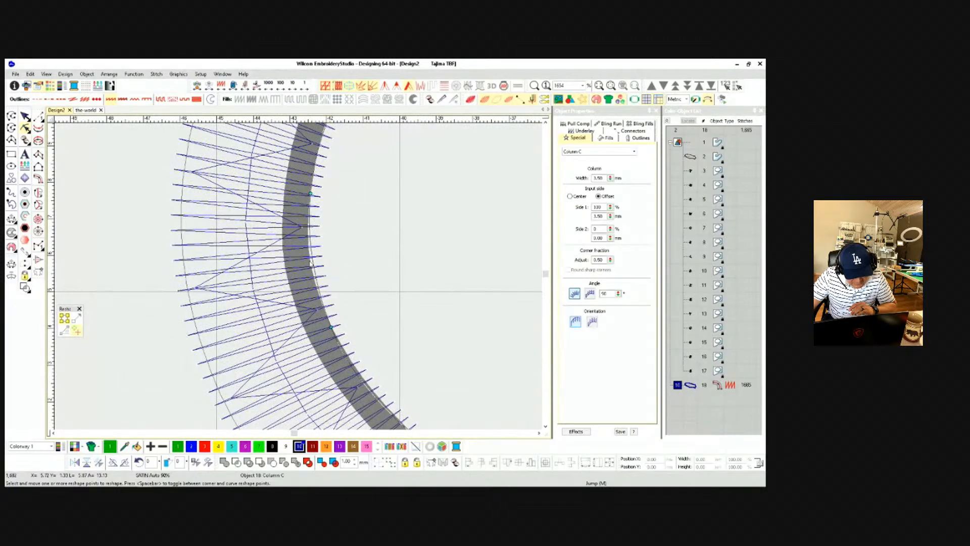
{"action": "scroll", "coordinate": [303, 275], "scroll_direction": "up", "scroll_amount": 2}
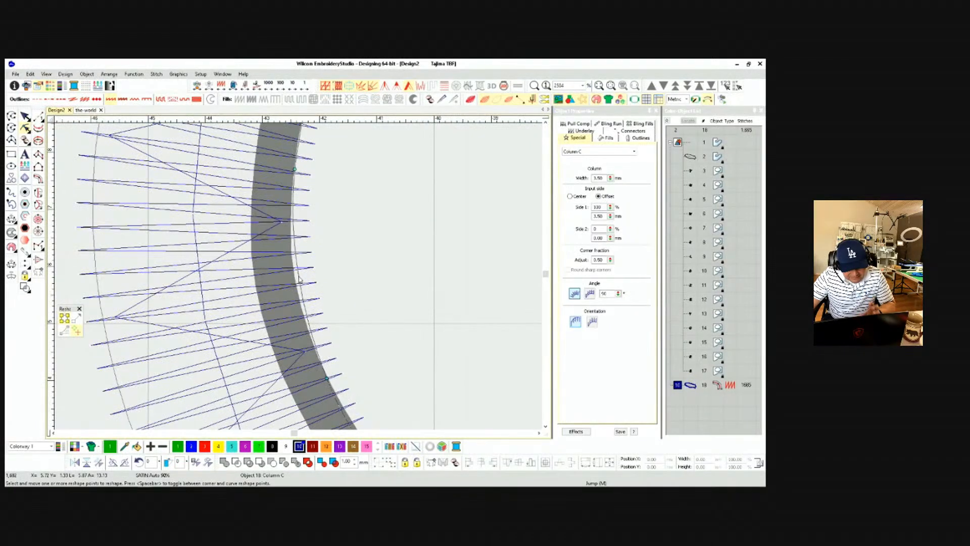
{"action": "scroll", "coordinate": [300, 280], "scroll_direction": "down", "scroll_amount": 1}
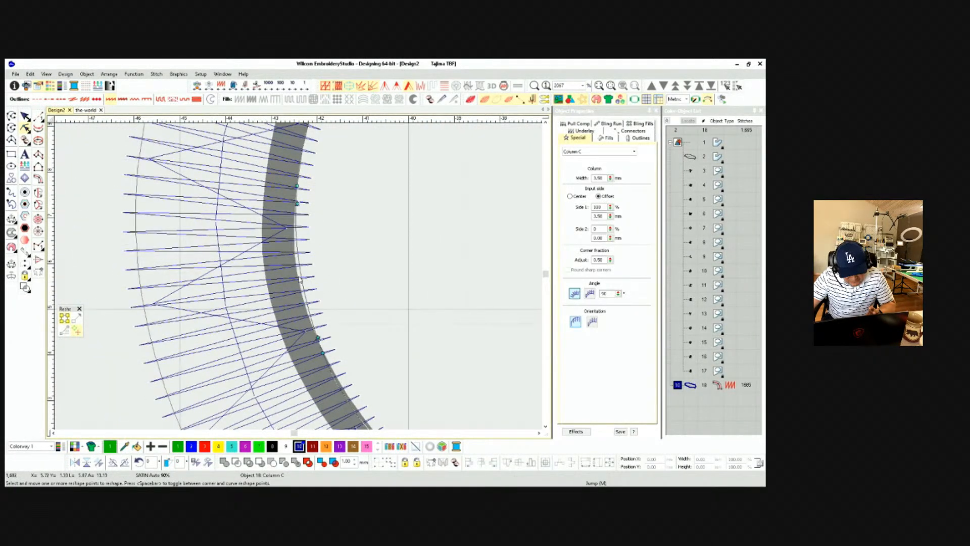
{"action": "scroll", "coordinate": [301, 280], "scroll_direction": "down", "scroll_amount": 5}
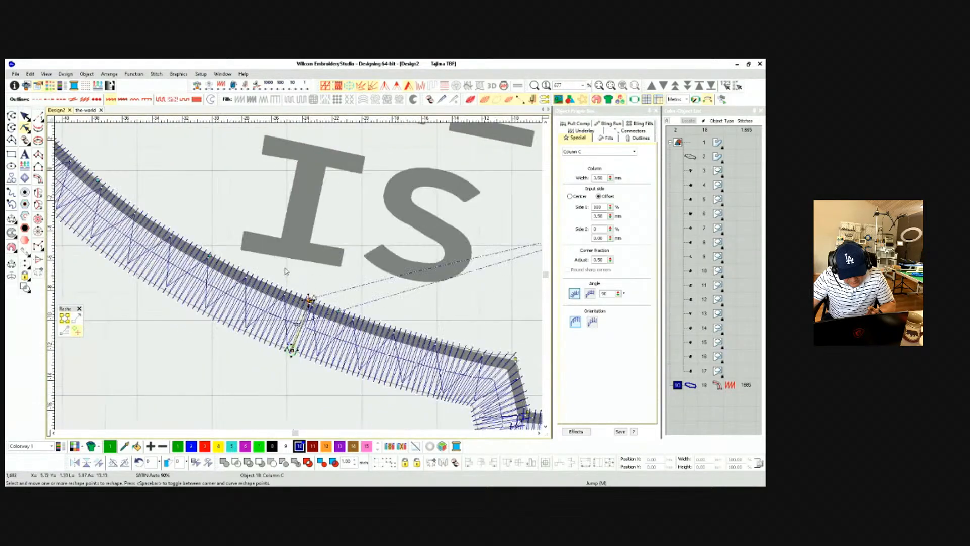
{"action": "scroll", "coordinate": [491, 360], "scroll_direction": "up", "scroll_amount": 3}
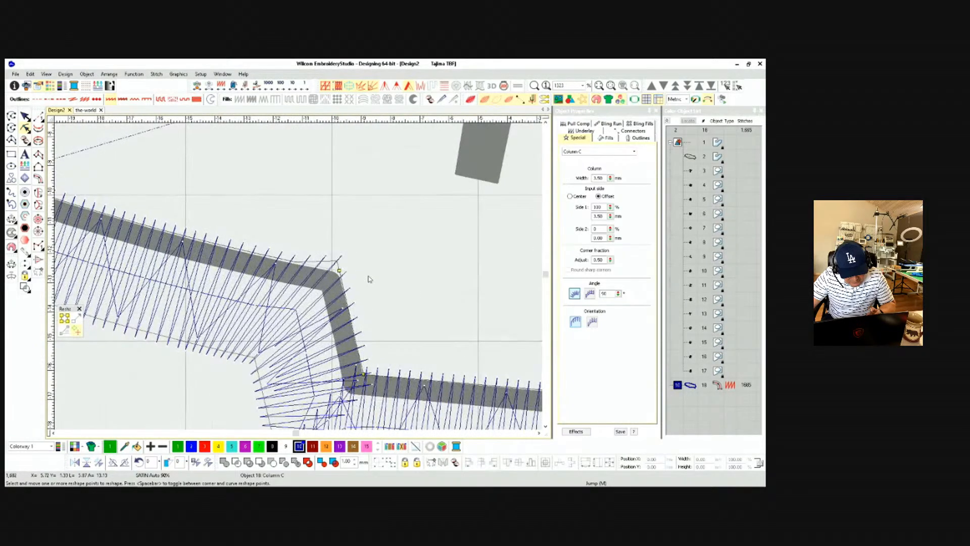
{"action": "scroll", "coordinate": [365, 292], "scroll_direction": "down", "scroll_amount": 2}
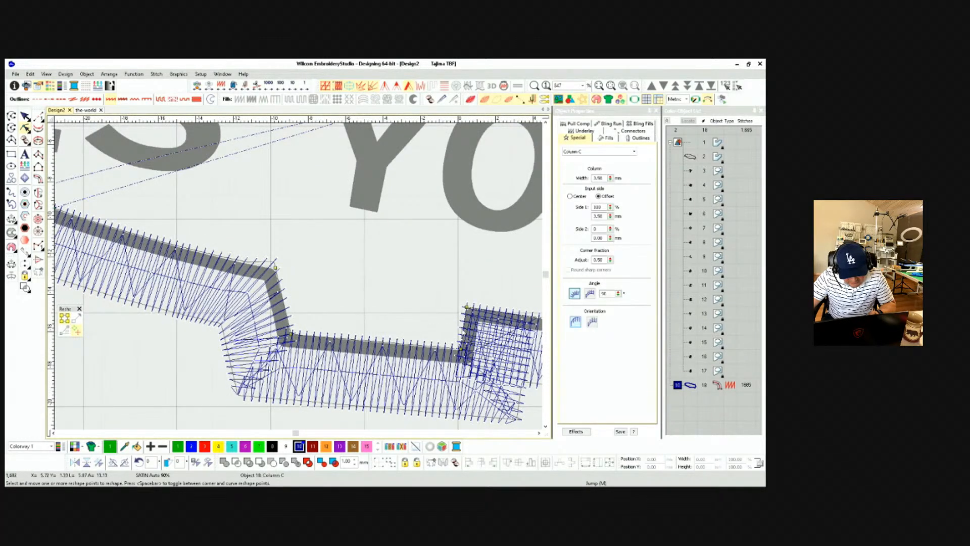
Inspect the border's nodes and stitching around the gondola and tail fins, check the realistic view, and leave reshaping with nothing selected.
{"action": "scroll", "coordinate": [299, 279], "scroll_direction": "down", "scroll_amount": 2}
{"action": "scroll", "coordinate": [122, 278], "scroll_direction": "down", "scroll_amount": 1}
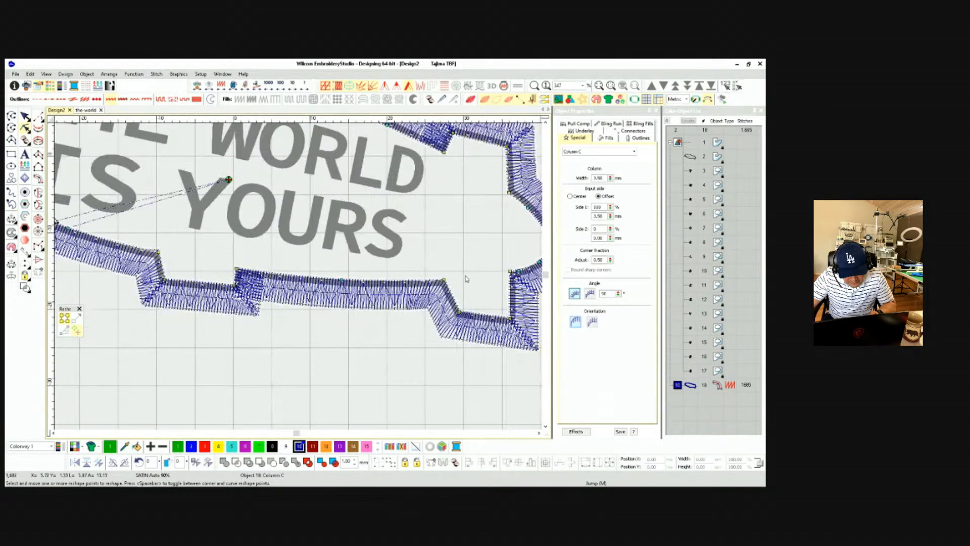
{"action": "scroll", "coordinate": [404, 276], "scroll_direction": "down", "scroll_amount": 1}
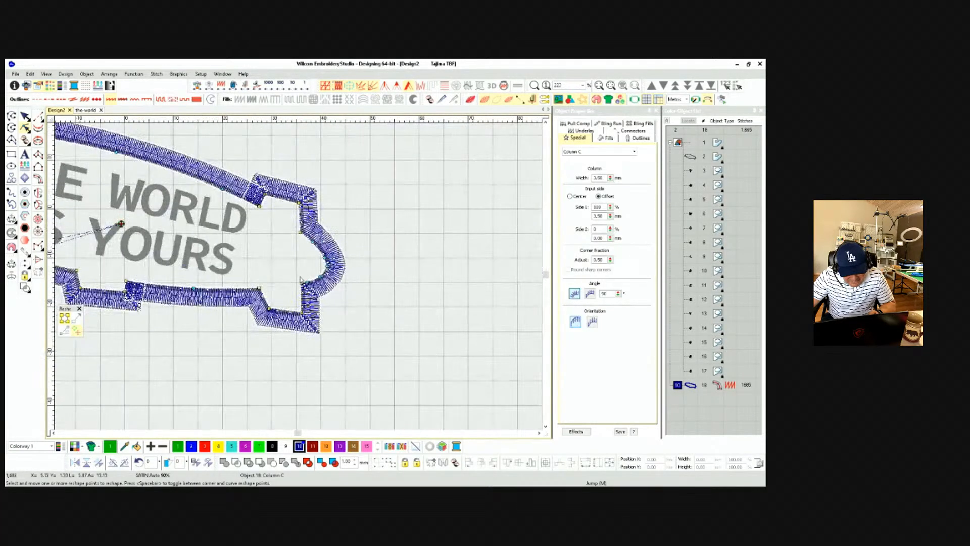
{"action": "scroll", "coordinate": [306, 280], "scroll_direction": "up", "scroll_amount": 3}
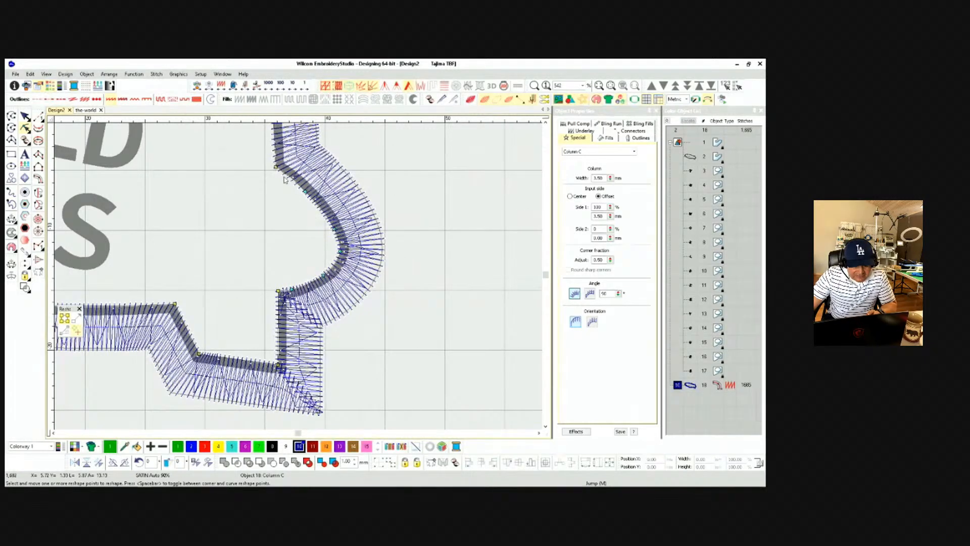
{"action": "scroll", "coordinate": [304, 253], "scroll_direction": "down", "scroll_amount": 1}
{"action": "scroll", "coordinate": [282, 217], "scroll_direction": "up", "scroll_amount": 2}
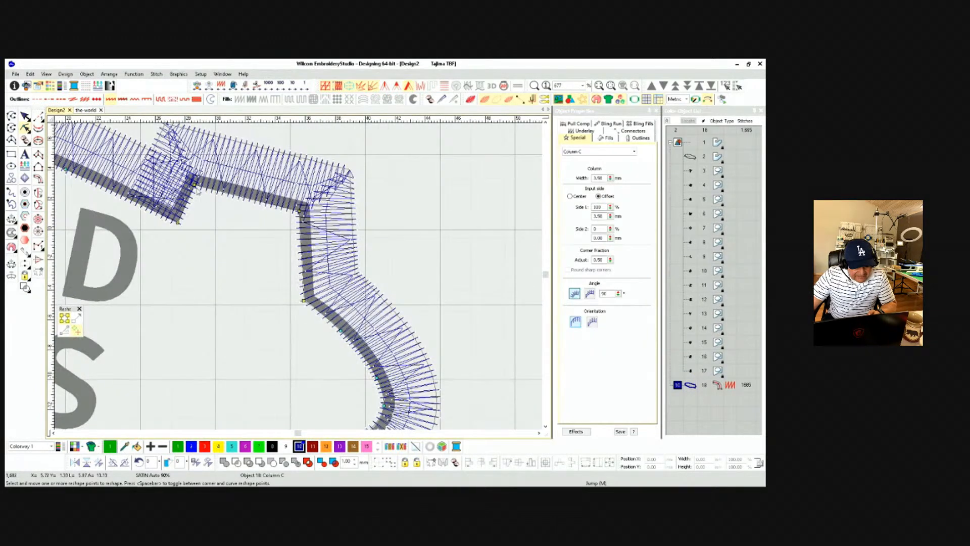
{"action": "scroll", "coordinate": [218, 196], "scroll_direction": "down", "scroll_amount": 2}
{"action": "scroll", "coordinate": [298, 280], "scroll_direction": "down", "scroll_amount": 2}
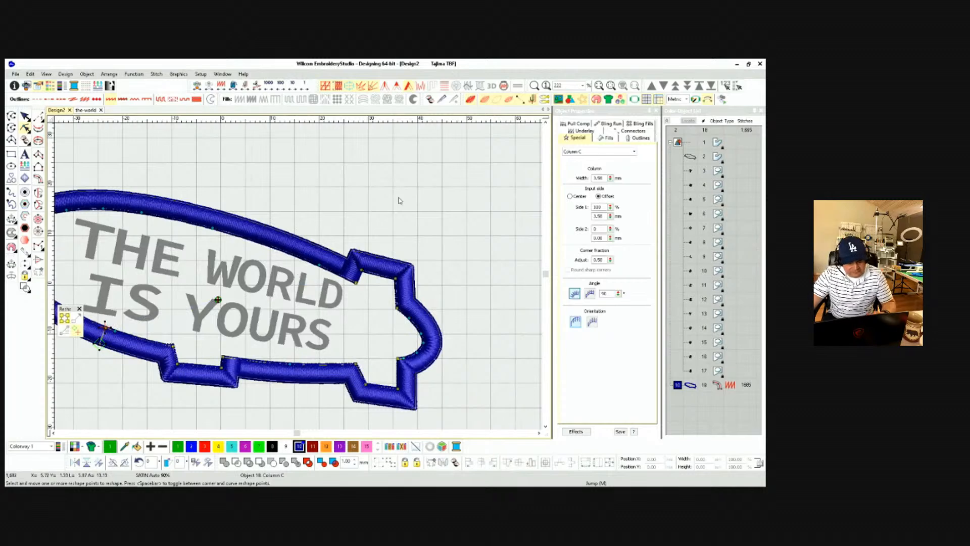
{"action": "left_click", "coordinate": [25, 116]}
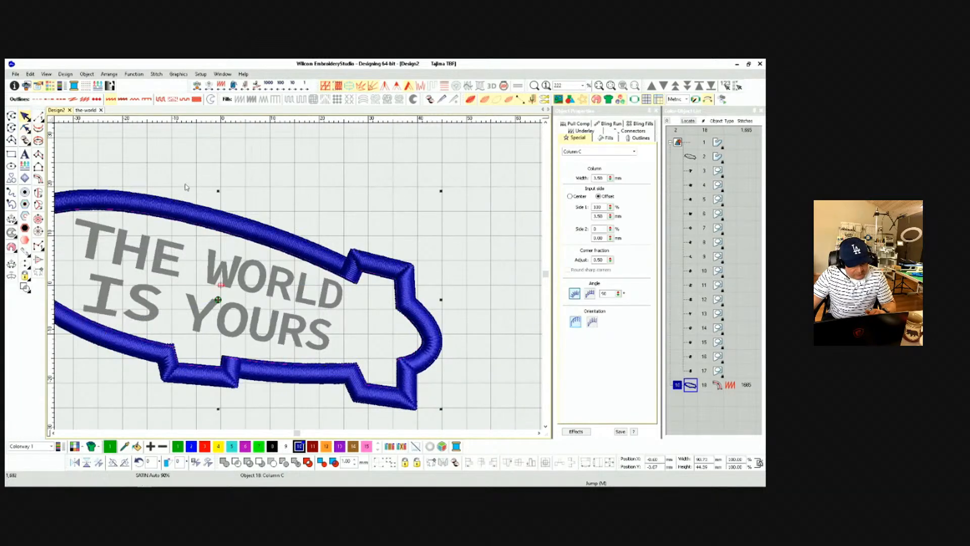
{"action": "left_click", "coordinate": [273, 164]}
{"action": "scroll", "coordinate": [248, 258], "scroll_direction": "down", "scroll_amount": 2}
{"action": "scroll", "coordinate": [298, 279], "scroll_direction": "up", "scroll_amount": 2}
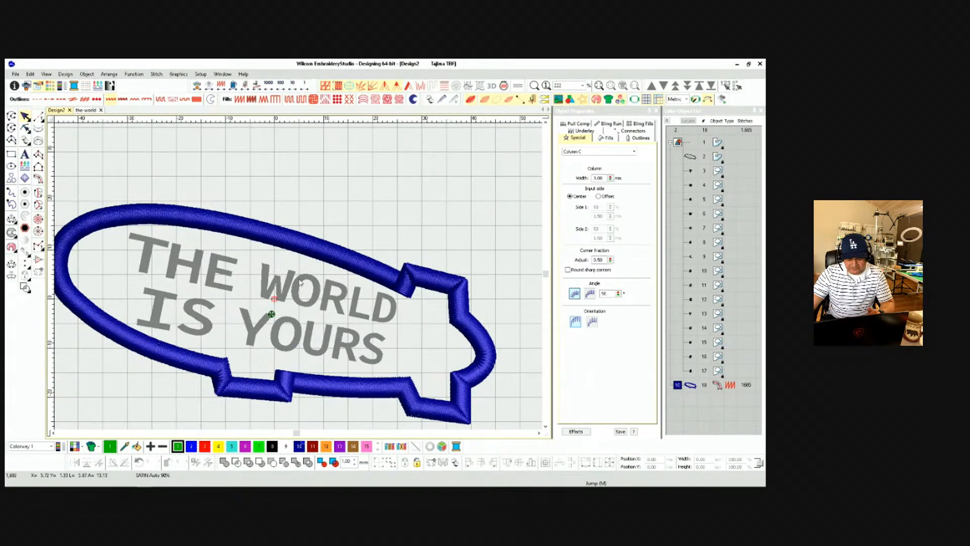
Duplicate the satin border, convert the copy to a Run outline, and sequence it before the satin.
{"action": "left_click", "coordinate": [678, 384]}
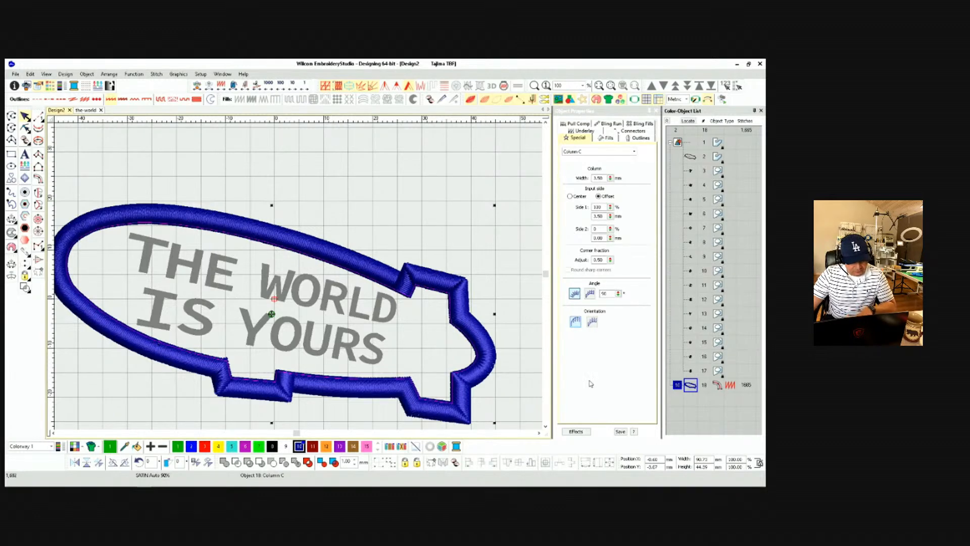
{"action": "key", "text": "ctrl+d"}
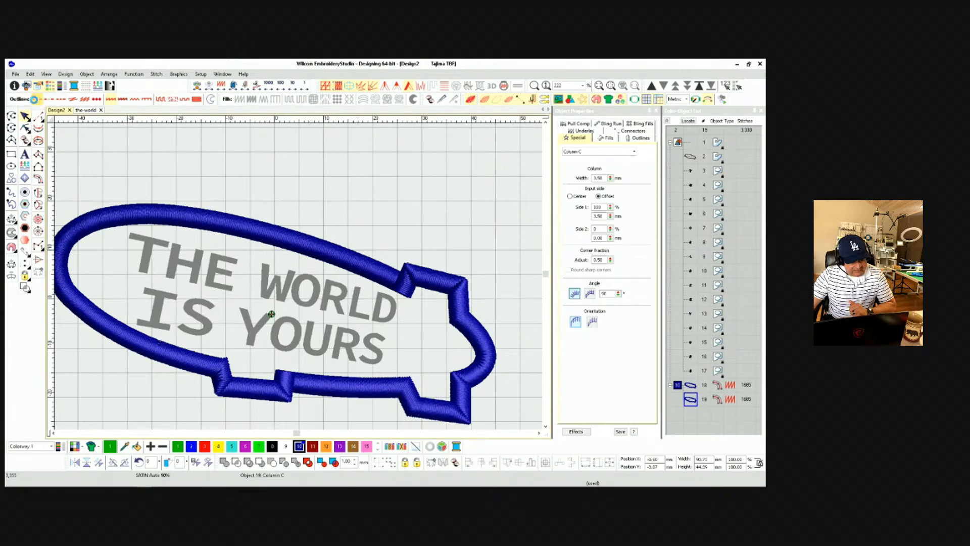
{"action": "left_click", "coordinate": [37, 99]}
{"action": "left_click_drag", "start_coordinate": [691, 401], "coordinate": [691, 388]}
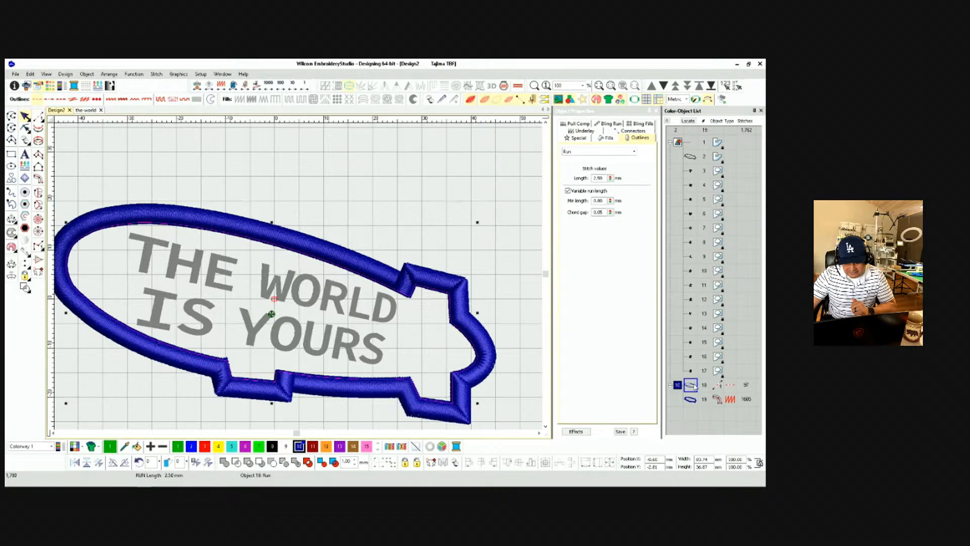
Isolate the run outline by hiding every other object and inspect its shape around the blimp.
{"action": "right_click", "coordinate": [691, 399]}
{"action": "left_click", "coordinate": [716, 346]}
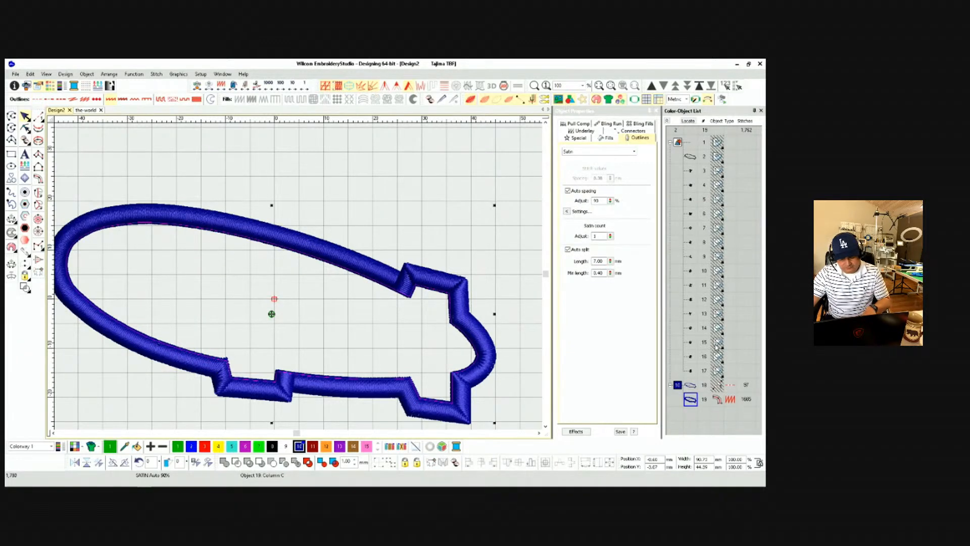
{"action": "right_click", "coordinate": [693, 386]}
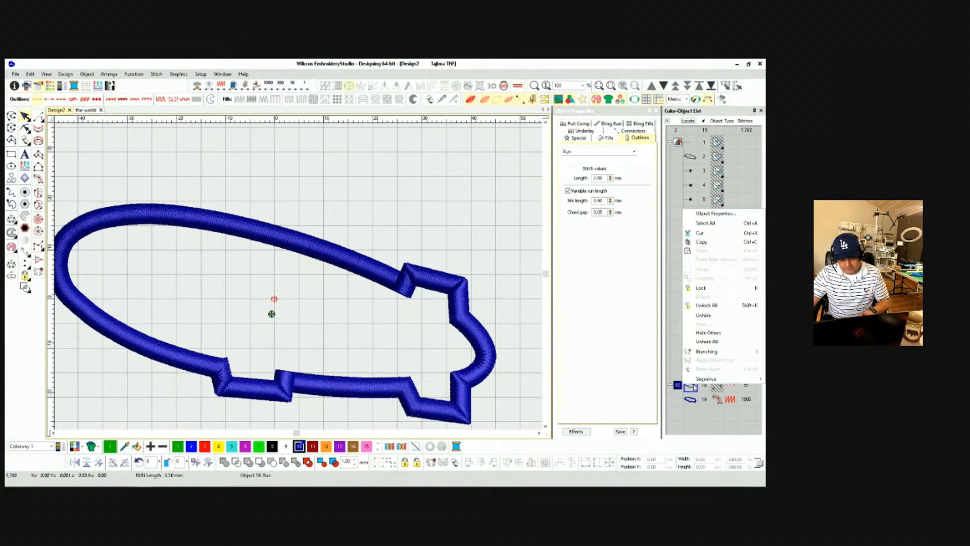
{"action": "left_click", "coordinate": [711, 333]}
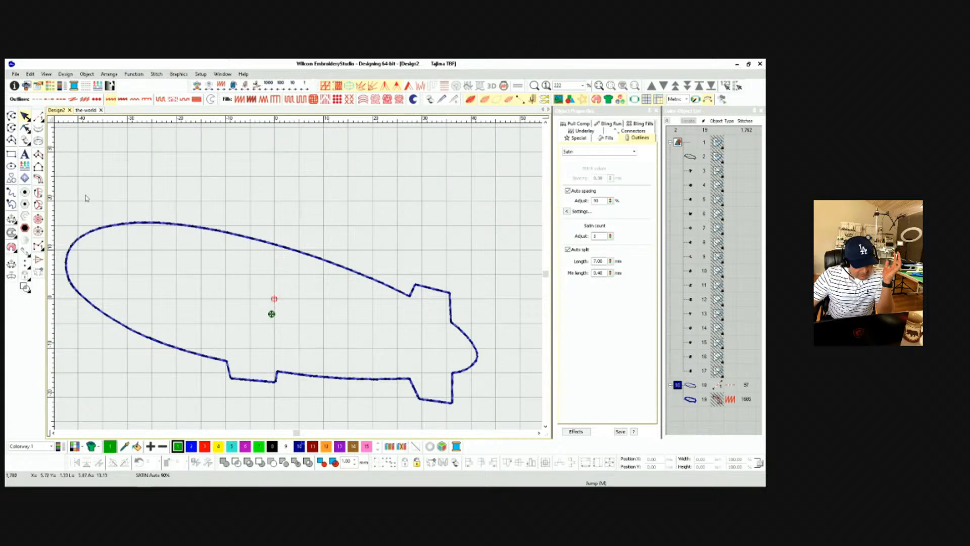
{"action": "scroll", "coordinate": [208, 265], "scroll_direction": "down", "scroll_amount": 2}
{"action": "scroll", "coordinate": [300, 279], "scroll_direction": "up", "scroll_amount": 1}
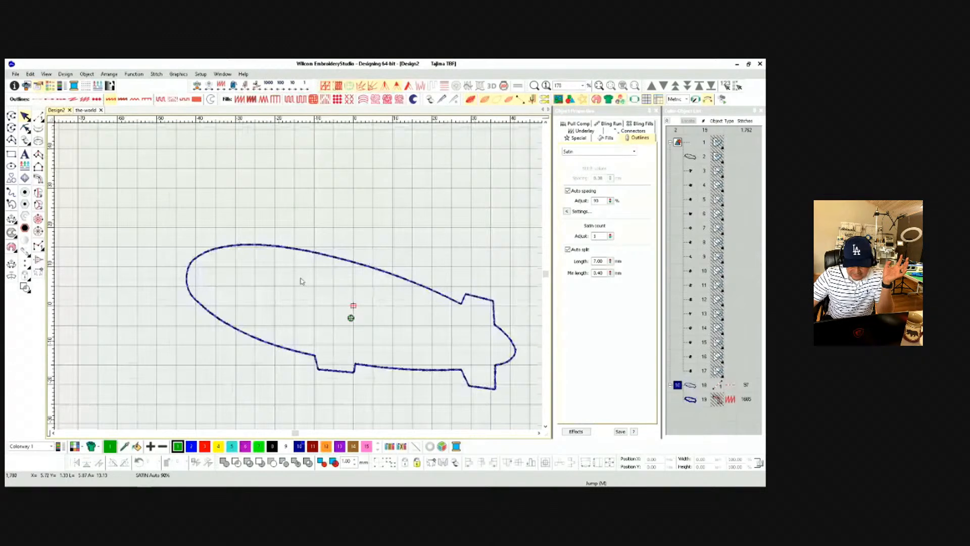
{"action": "key", "text": "0"}
{"action": "key", "text": "ctrl+a"}
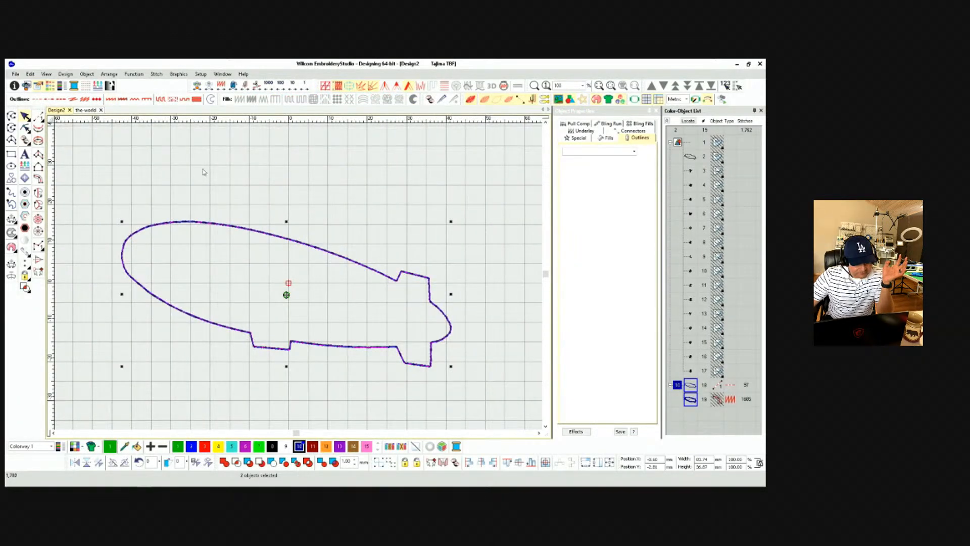
{"action": "key", "text": "Escape"}
{"action": "left_click", "coordinate": [12, 129]}
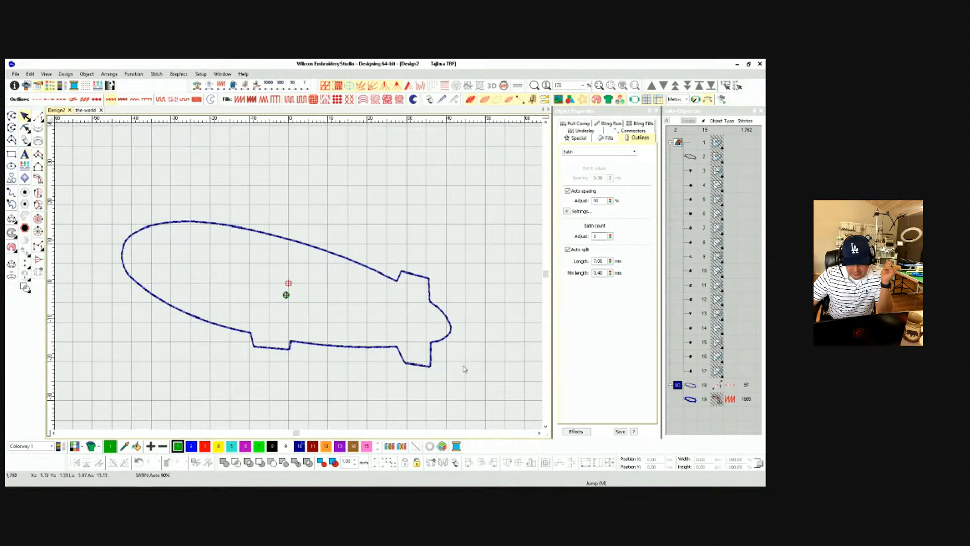
Unhide all objects and show the run and satin borders as outlines only, without stitches.
{"action": "right_click", "coordinate": [680, 145]}
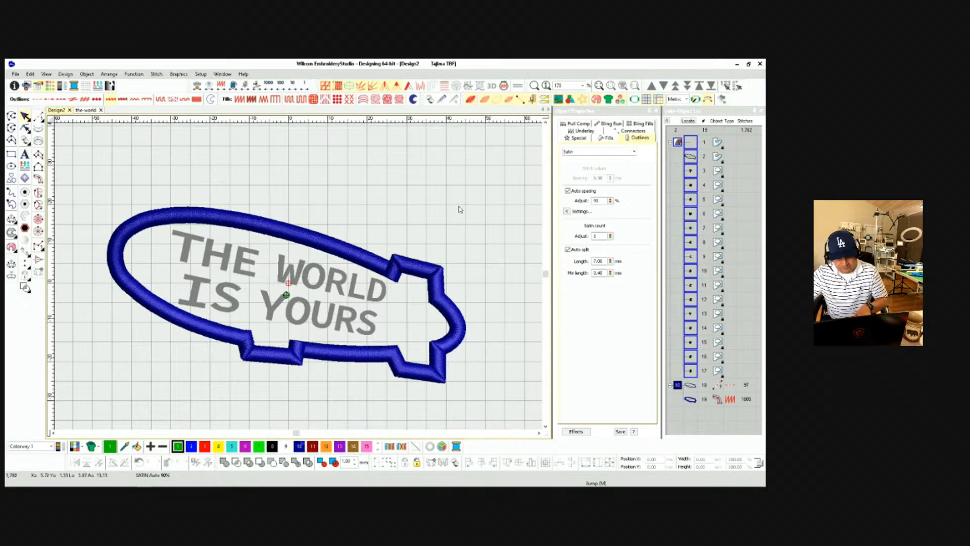
{"action": "left_click", "coordinate": [679, 387]}
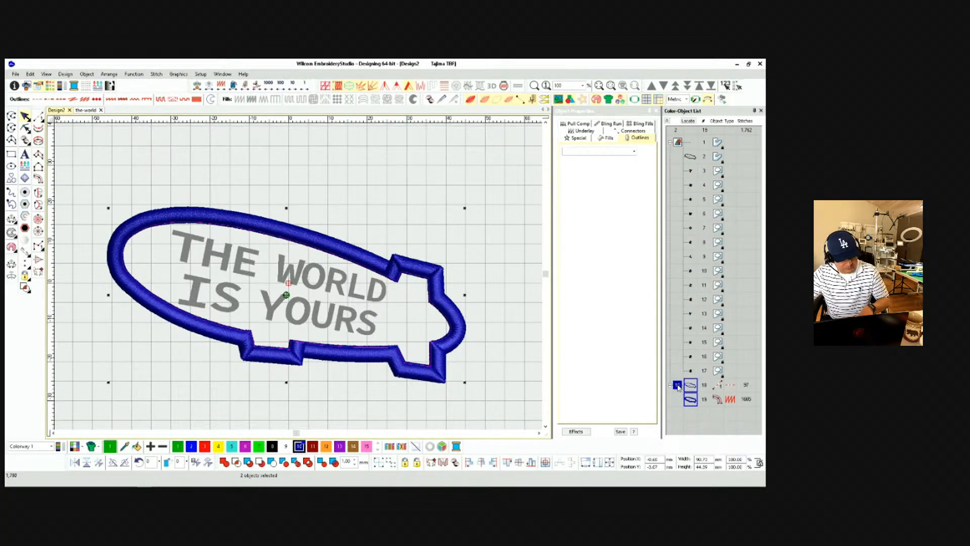
{"action": "key", "text": "shift+r"}
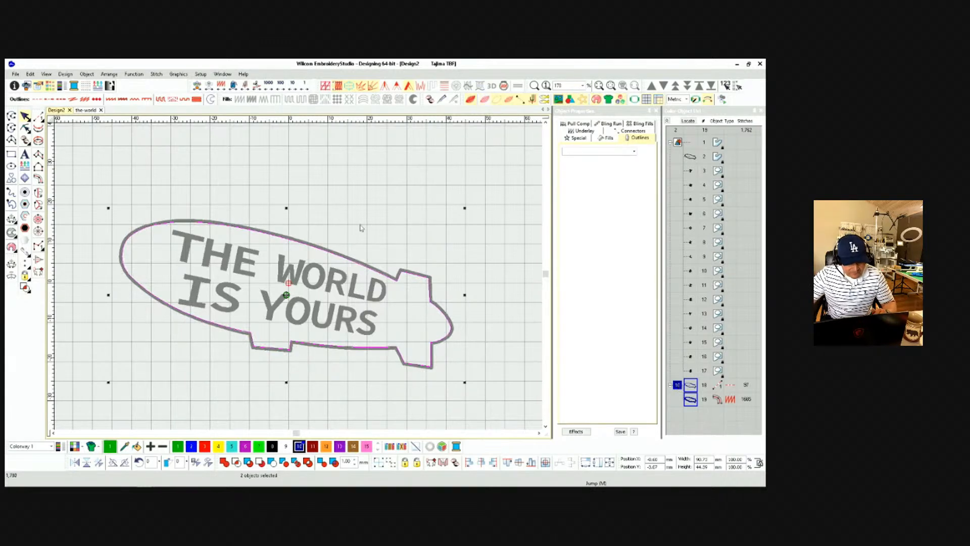
{"action": "left_click", "coordinate": [360, 149]}
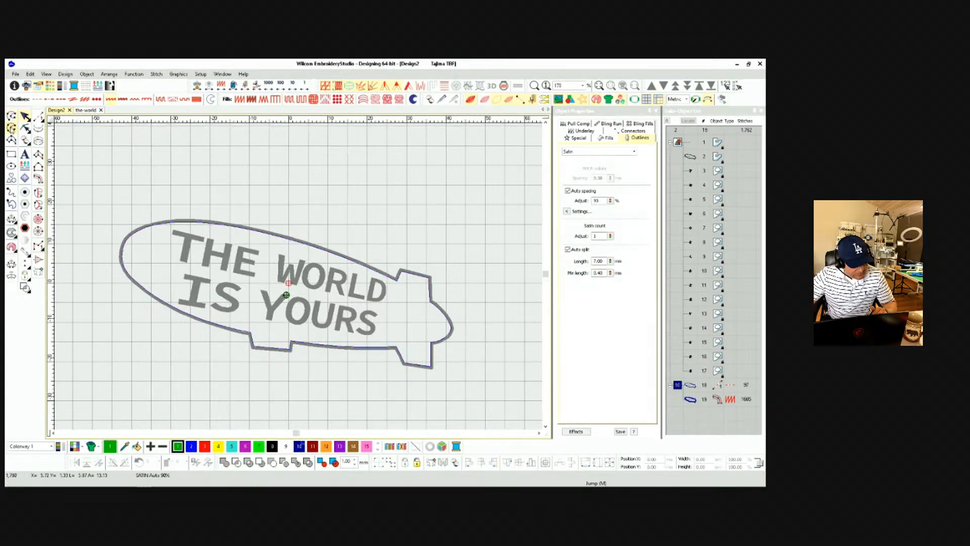
Start a closed Run shape on the lower hull and trace the inner edge of the artwork outline around the nose.
{"action": "left_click", "coordinate": [11, 129]}
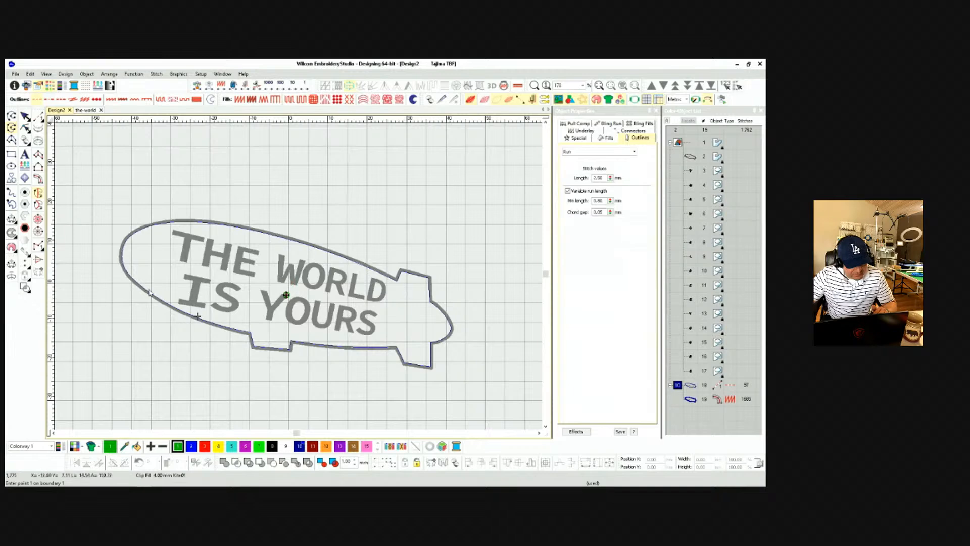
{"action": "scroll", "coordinate": [316, 287], "scroll_direction": "up", "scroll_amount": 3}
{"action": "scroll", "coordinate": [424, 316], "scroll_direction": "up", "scroll_amount": 2}
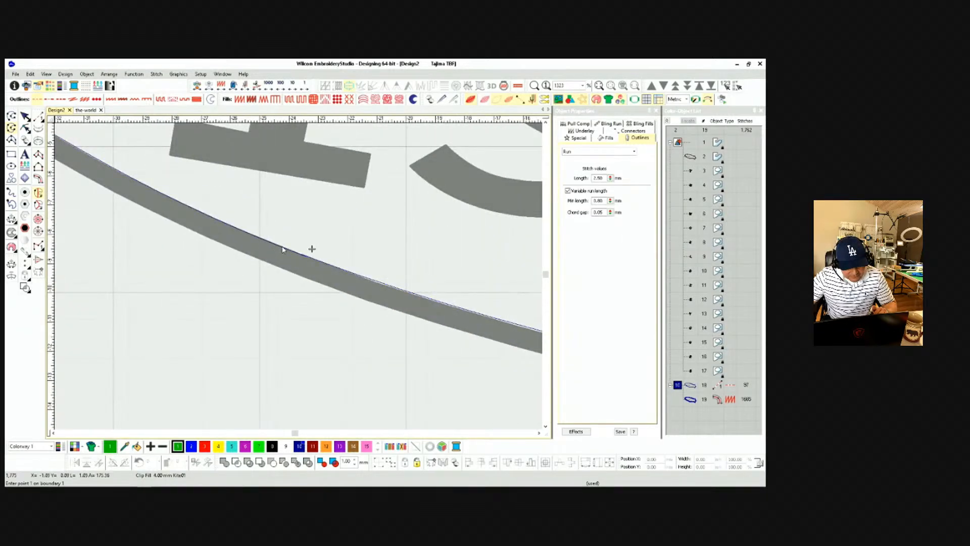
{"action": "scroll", "coordinate": [311, 248], "scroll_direction": "down", "scroll_amount": 3}
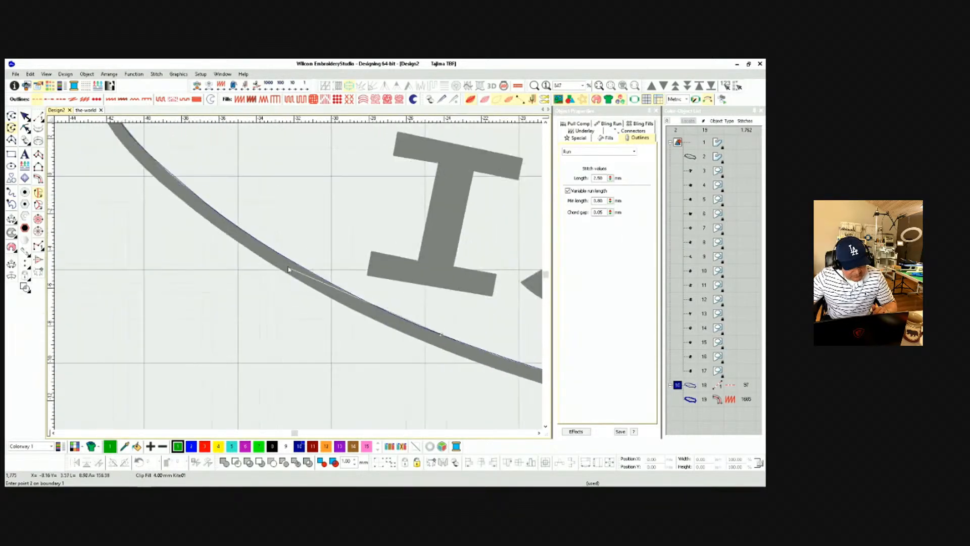
{"action": "scroll", "coordinate": [170, 175], "scroll_direction": "down", "scroll_amount": 2}
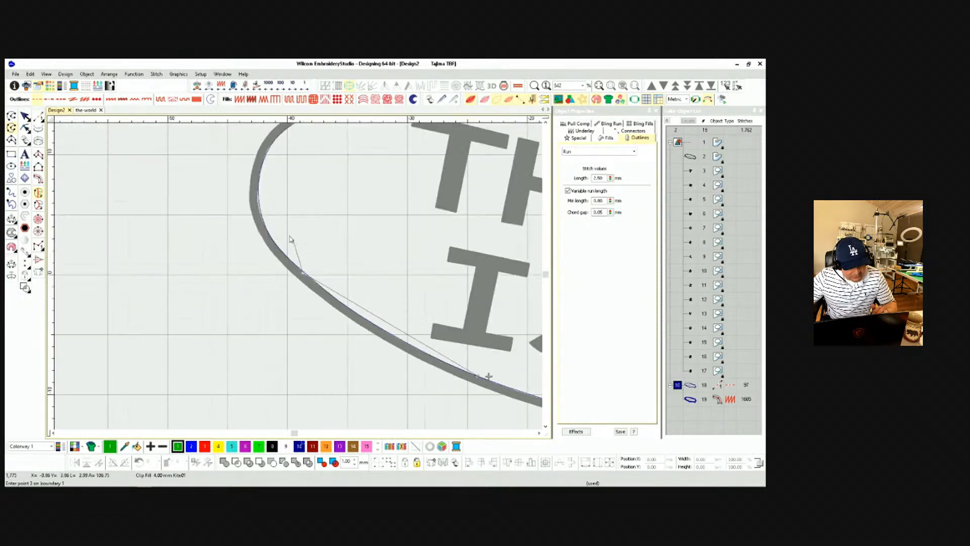
{"action": "left_click", "coordinate": [257, 196]}
{"action": "scroll", "coordinate": [295, 168], "scroll_direction": "up", "scroll_amount": 2}
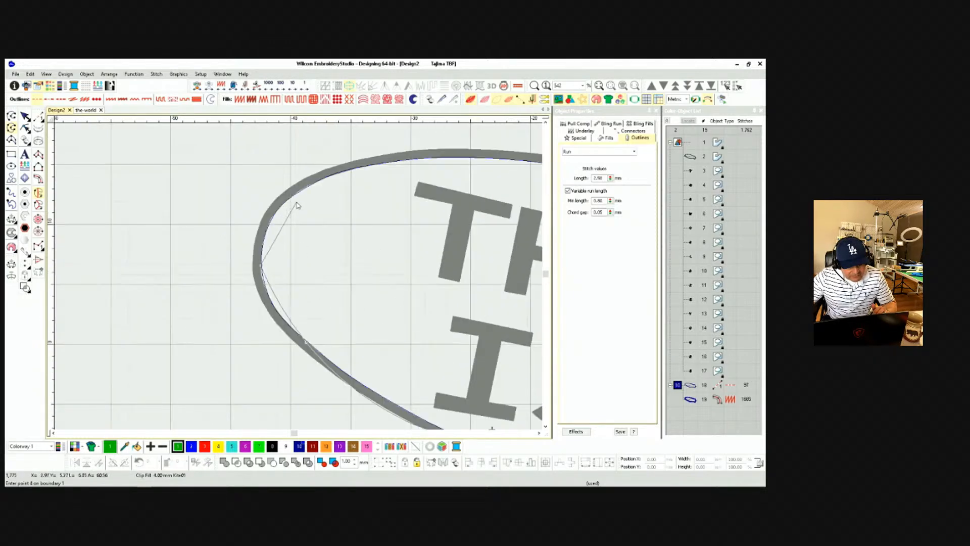
{"action": "left_click", "coordinate": [300, 191]}
{"action": "left_click", "coordinate": [399, 163]}
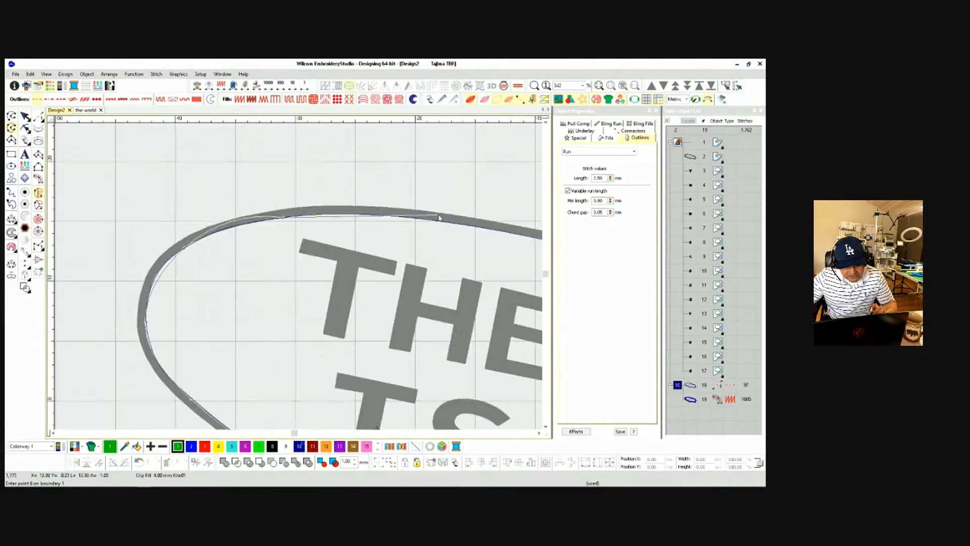
{"action": "left_click", "coordinate": [422, 218]}
Continue the boundary along the upper hull edge and around the front corners of the upper tail fin.
{"action": "scroll", "coordinate": [524, 254], "scroll_direction": "down", "scroll_amount": 2}
{"action": "scroll", "coordinate": [302, 279], "scroll_direction": "up", "scroll_amount": 2}
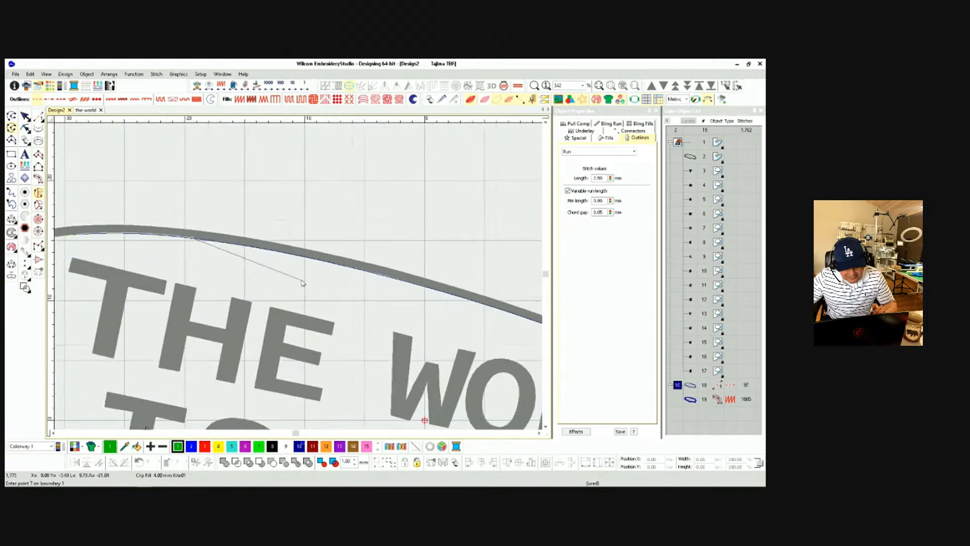
{"action": "right_click", "coordinate": [360, 269]}
{"action": "scroll", "coordinate": [506, 317], "scroll_direction": "up", "scroll_amount": 1}
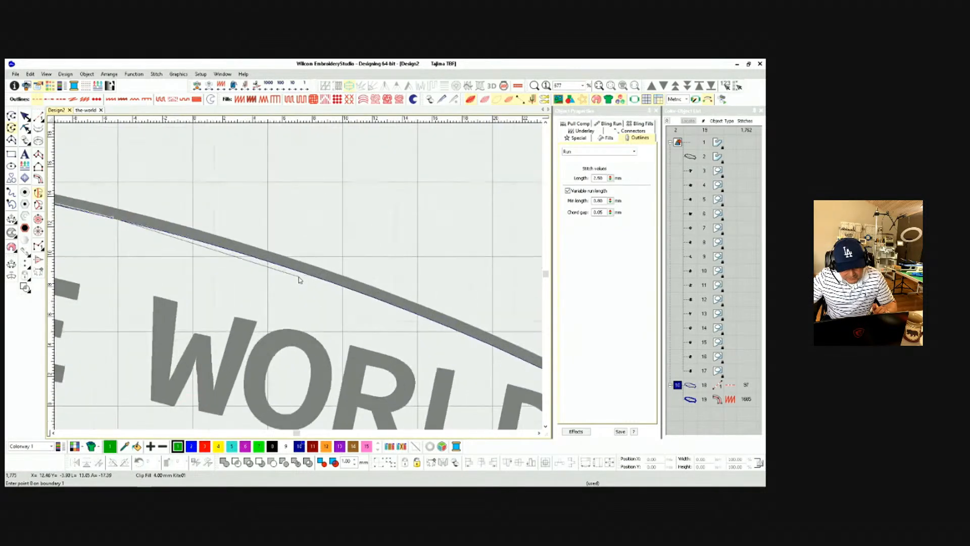
{"action": "right_click", "coordinate": [372, 301]}
{"action": "left_click", "coordinate": [451, 317]}
{"action": "left_click", "coordinate": [469, 281]}
{"action": "scroll", "coordinate": [471, 282], "scroll_direction": "down", "scroll_amount": 2}
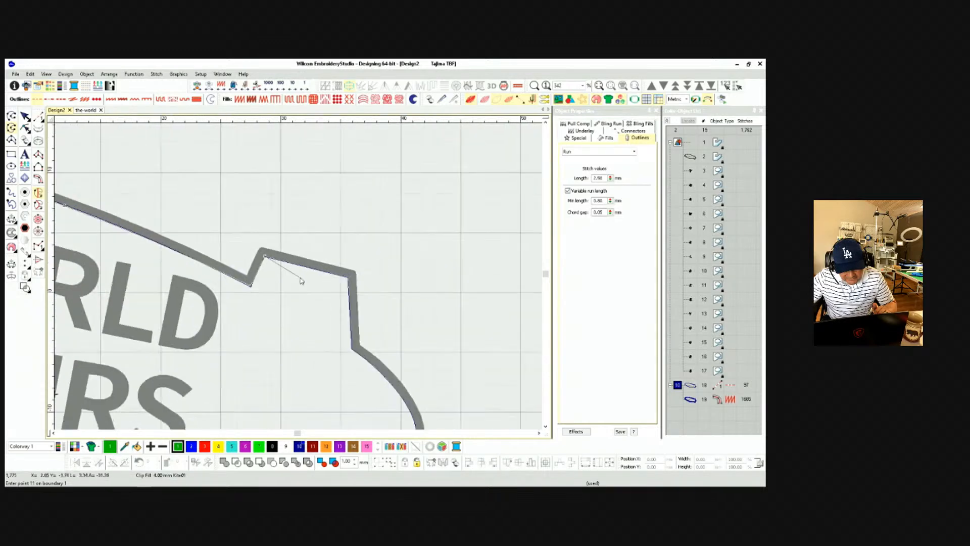
Trace the rear corners of the upper tail fin and the rounded tail to the start of the lower fin.
{"action": "scroll", "coordinate": [301, 281], "scroll_direction": "up", "scroll_amount": 2}
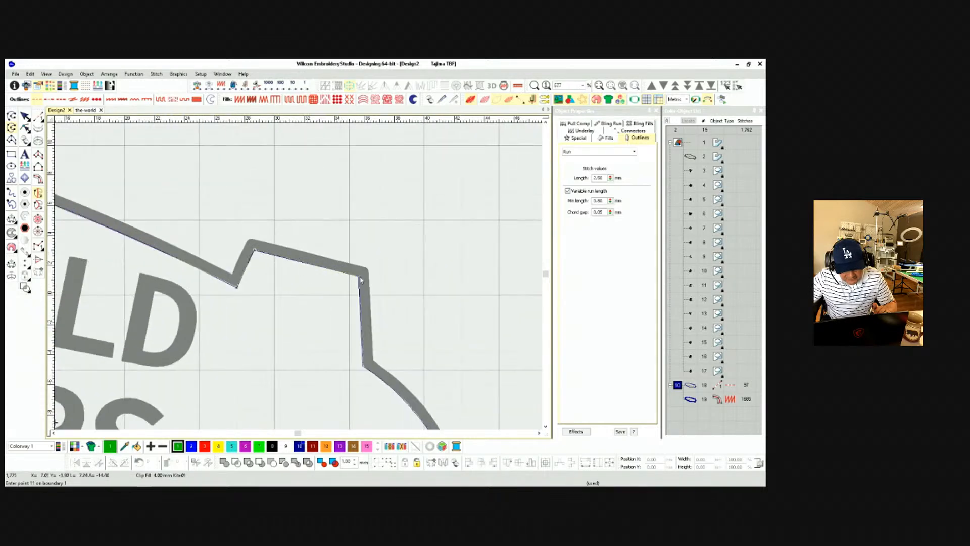
{"action": "left_click", "coordinate": [362, 365]}
{"action": "scroll", "coordinate": [298, 283], "scroll_direction": "down", "scroll_amount": 2}
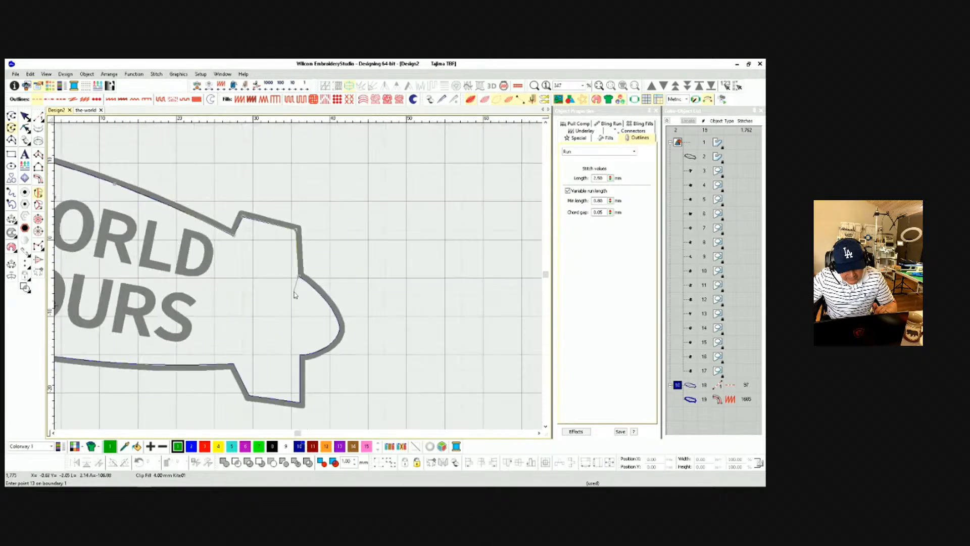
{"action": "scroll", "coordinate": [303, 281], "scroll_direction": "up", "scroll_amount": 3}
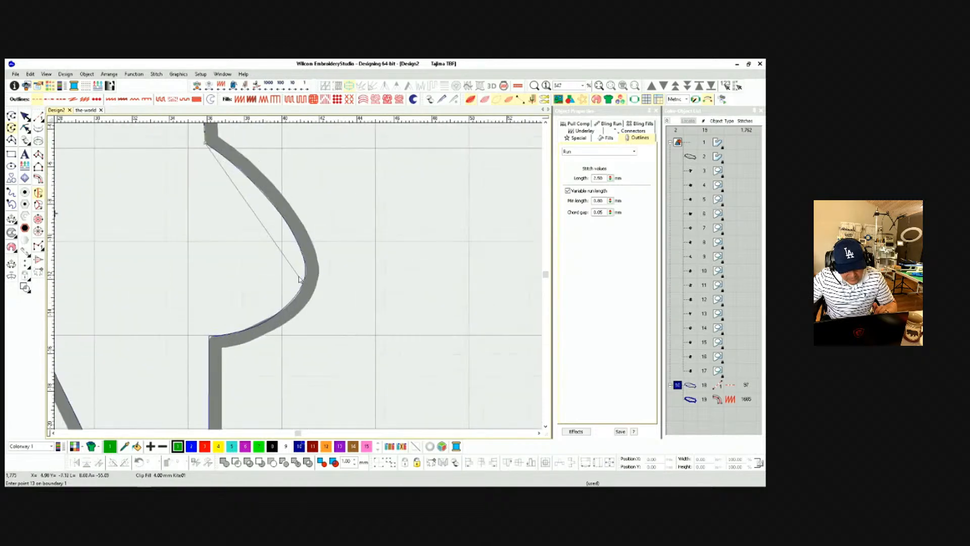
{"action": "left_click", "coordinate": [279, 213]}
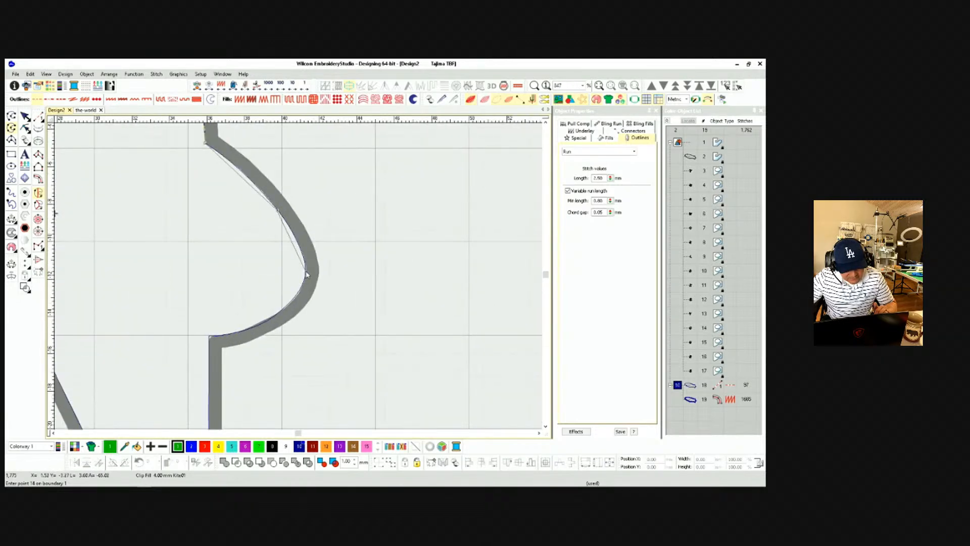
{"action": "left_click", "coordinate": [306, 276]}
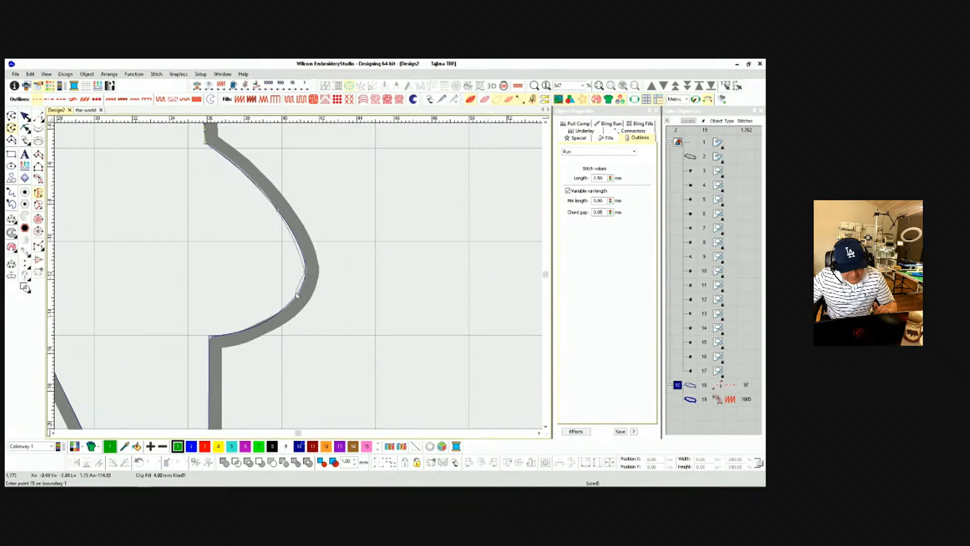
{"action": "left_click", "coordinate": [266, 324]}
{"action": "left_click", "coordinate": [214, 337]}
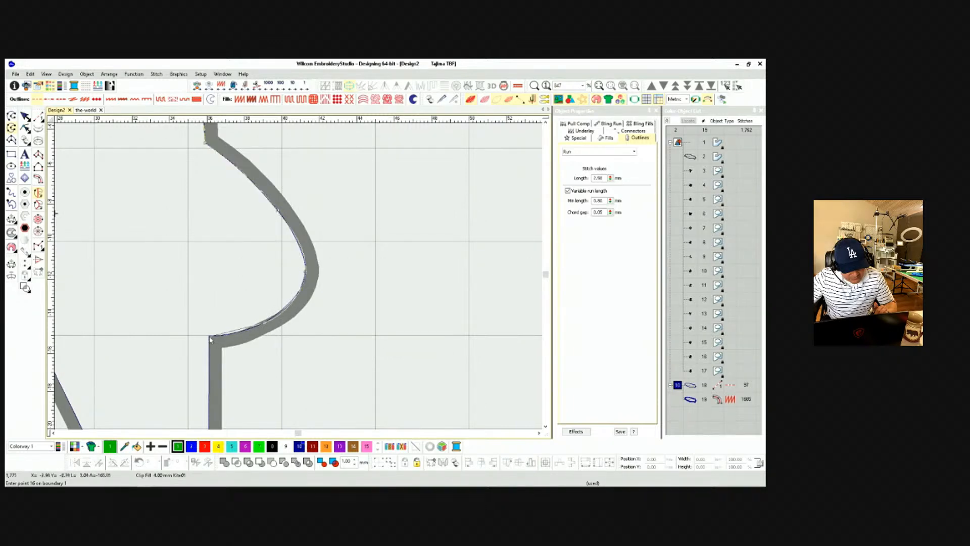
{"action": "scroll", "coordinate": [299, 277], "scroll_direction": "up", "scroll_amount": 1}
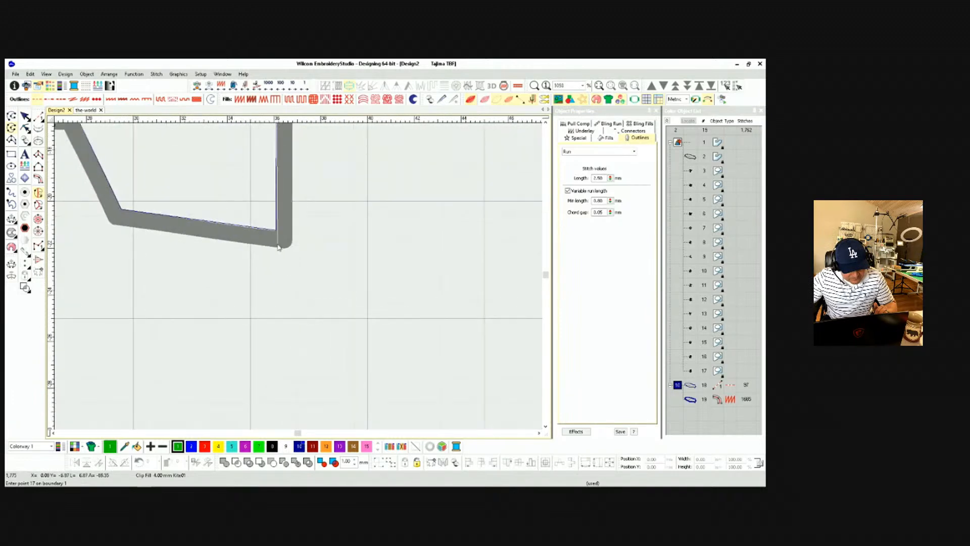
Place the boundary points around the lower tail fin and along the lower hull toward the gondola.
{"action": "left_click", "coordinate": [276, 230]}
{"action": "left_click", "coordinate": [114, 213]}
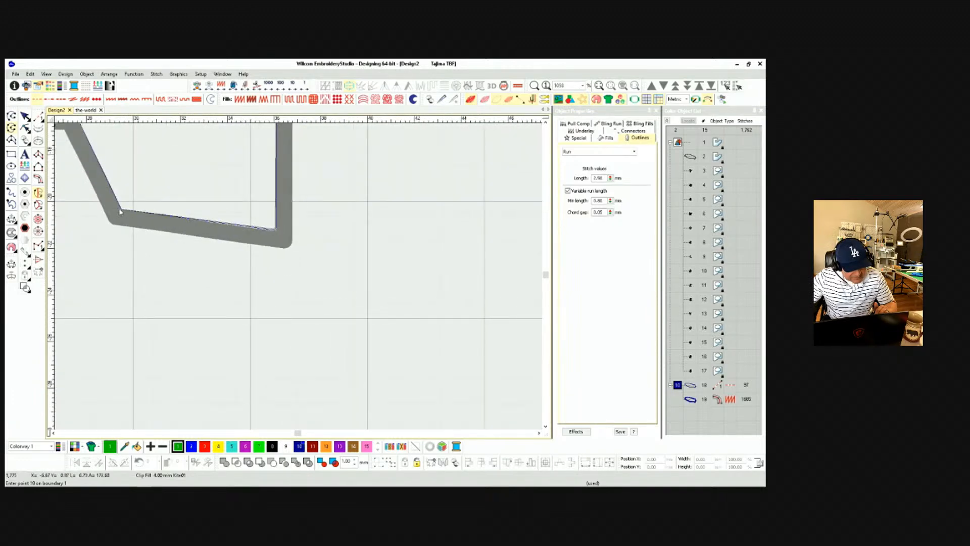
{"action": "scroll", "coordinate": [111, 190], "scroll_direction": "down", "scroll_amount": 1}
{"action": "left_click", "coordinate": [290, 248]}
{"action": "scroll", "coordinate": [291, 250], "scroll_direction": "down", "scroll_amount": 2}
{"action": "left_click", "coordinate": [184, 278]}
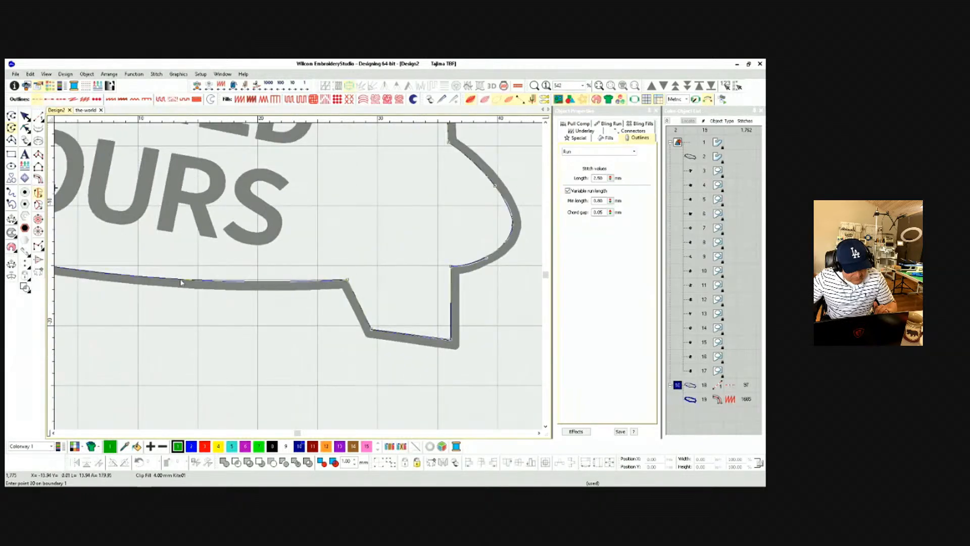
Trace the corners of the gondola along the inner edge of the artwork outline.
{"action": "scroll", "coordinate": [157, 277], "scroll_direction": "down", "scroll_amount": 3}
{"action": "scroll", "coordinate": [252, 277], "scroll_direction": "up", "scroll_amount": 5}
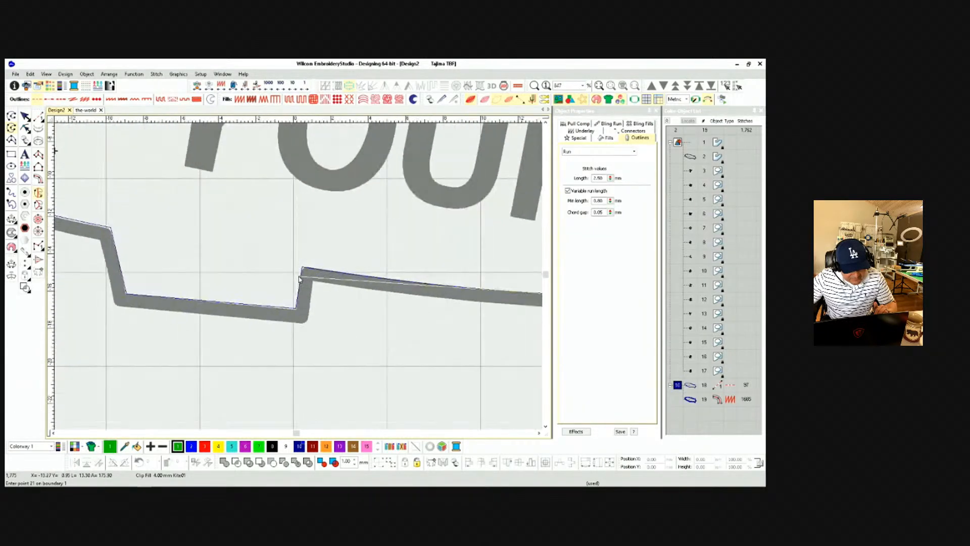
{"action": "left_click", "coordinate": [302, 267]}
{"action": "left_click", "coordinate": [296, 308]}
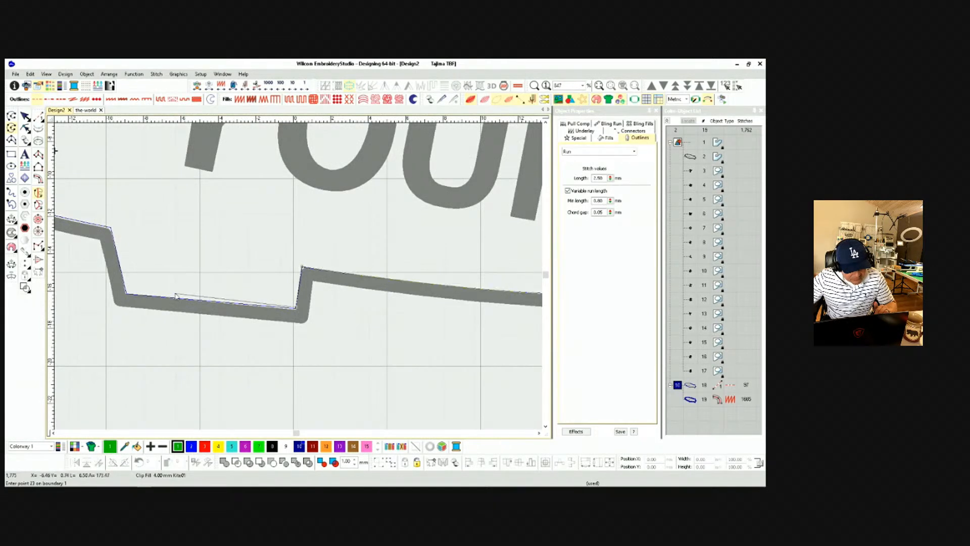
{"action": "left_click", "coordinate": [126, 296]}
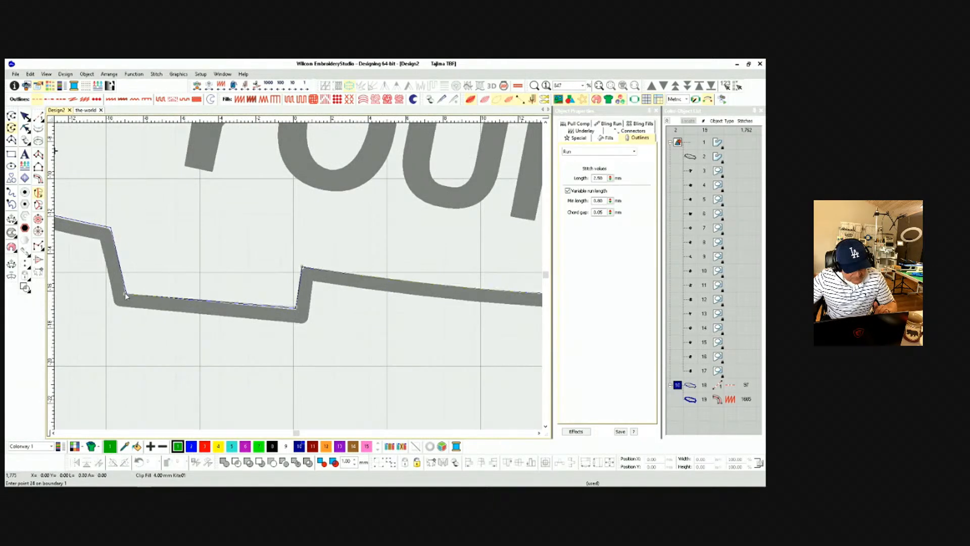
{"action": "scroll", "coordinate": [112, 228], "scroll_direction": "down", "scroll_amount": 2}
{"action": "scroll", "coordinate": [168, 232], "scroll_direction": "up", "scroll_amount": 3}
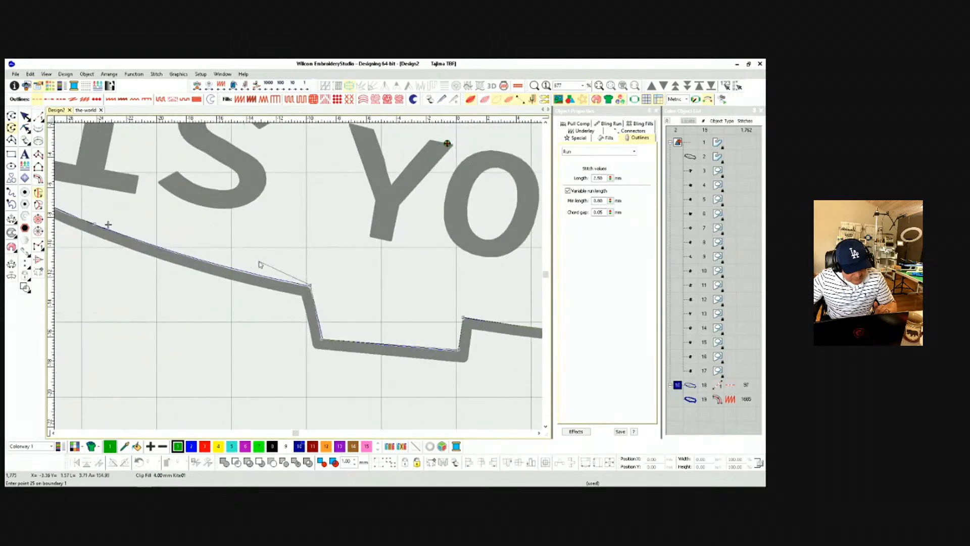
Close the boundary at its starting point on the lower hull, generate the Run object and display the stitches.
{"action": "key", "text": "Return"}
{"action": "left_click", "coordinate": [94, 223]}
{"action": "key", "text": "Return"}
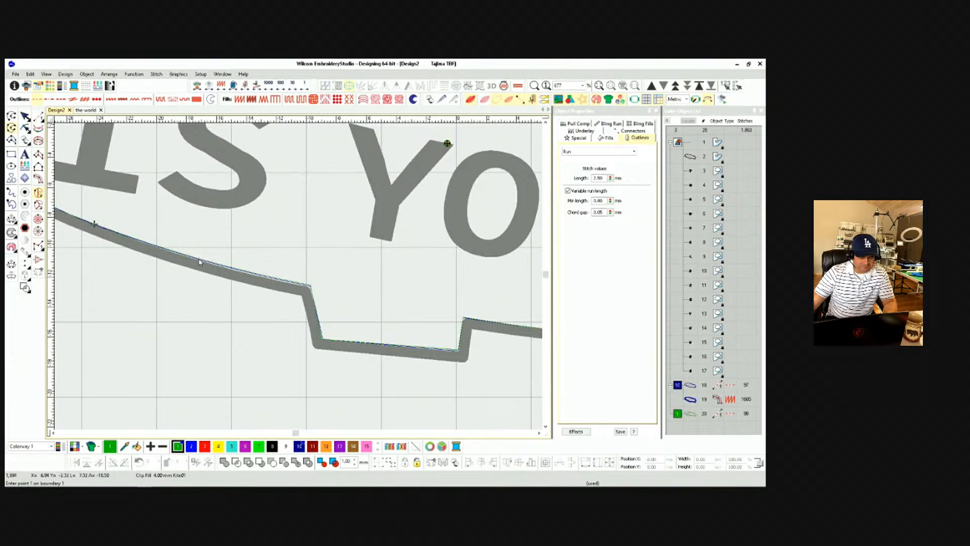
{"action": "key", "text": "Return"}
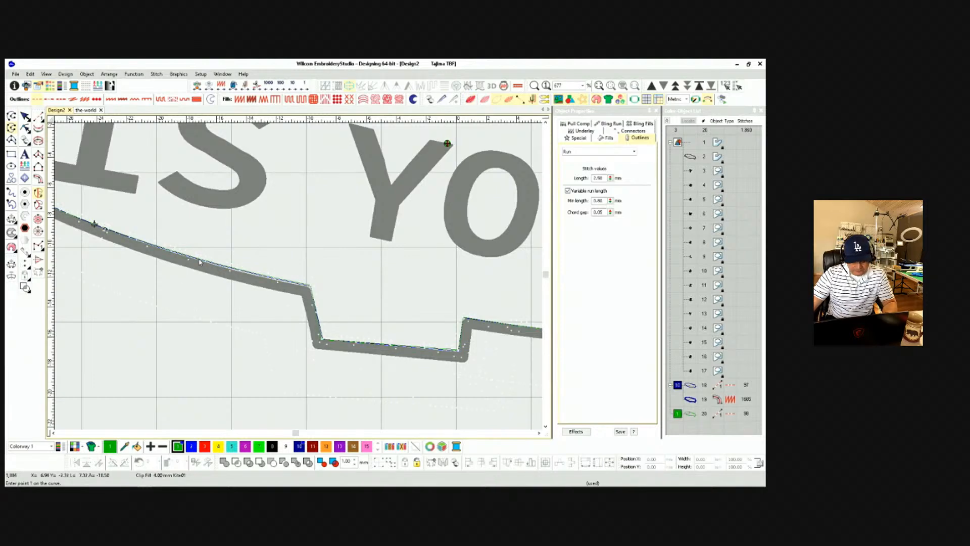
{"action": "key", "text": "Return"}
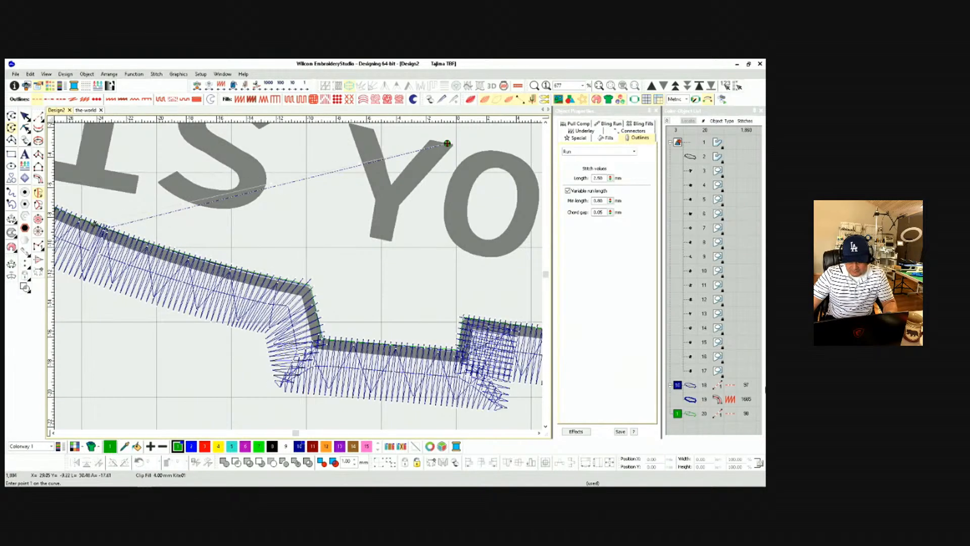
Isolate the blue run outline by hiding the artwork, the green run and the satin Column C border.
{"action": "left_click", "coordinate": [690, 385]}
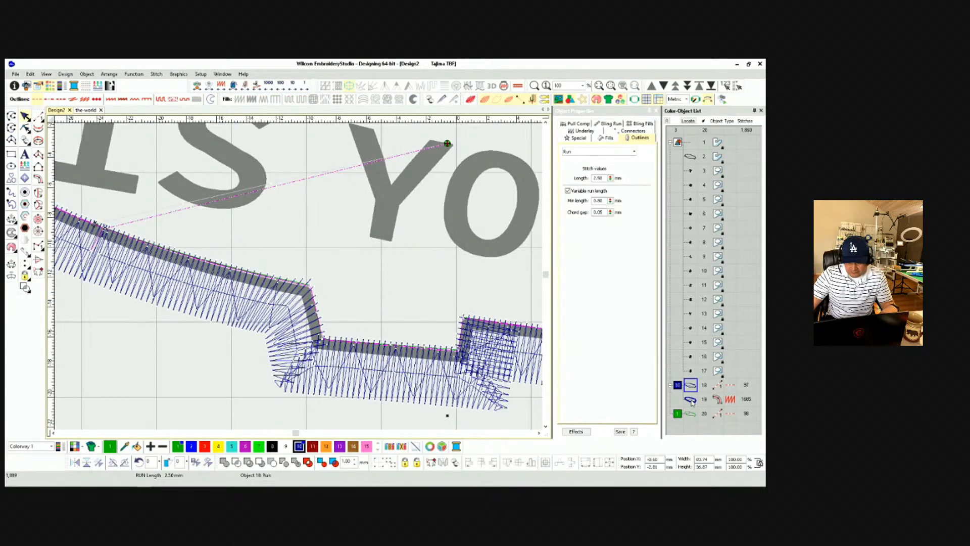
{"action": "left_click", "coordinate": [677, 142]}
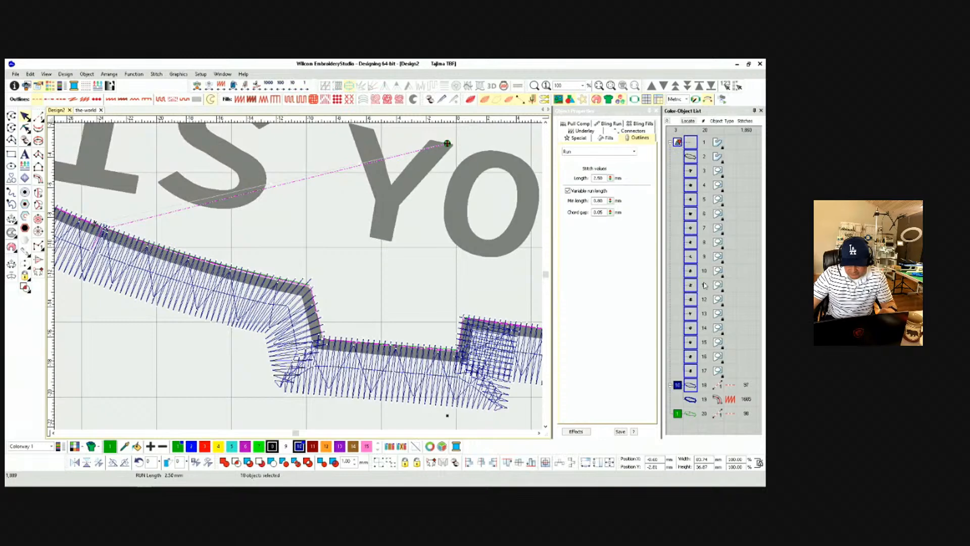
{"action": "right_click", "coordinate": [677, 385]}
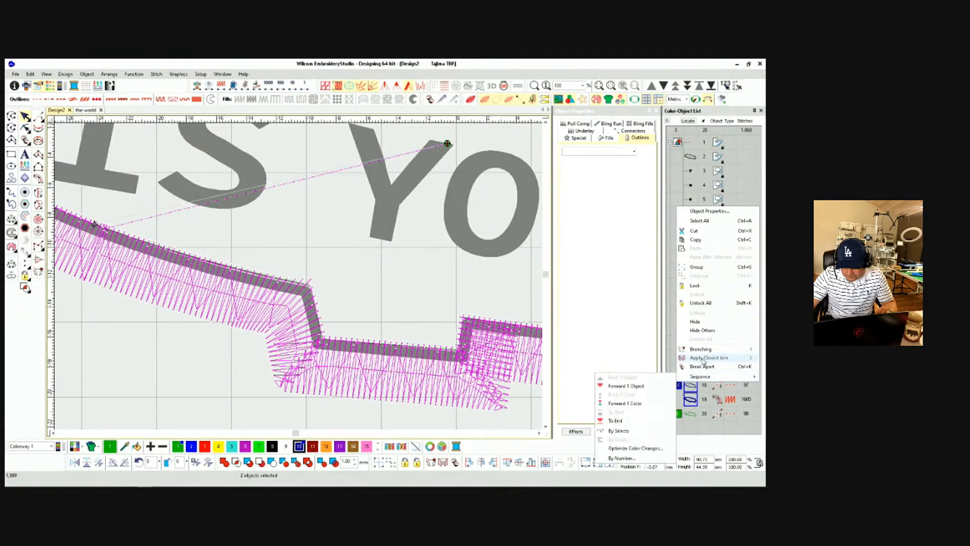
{"action": "left_click", "coordinate": [707, 330]}
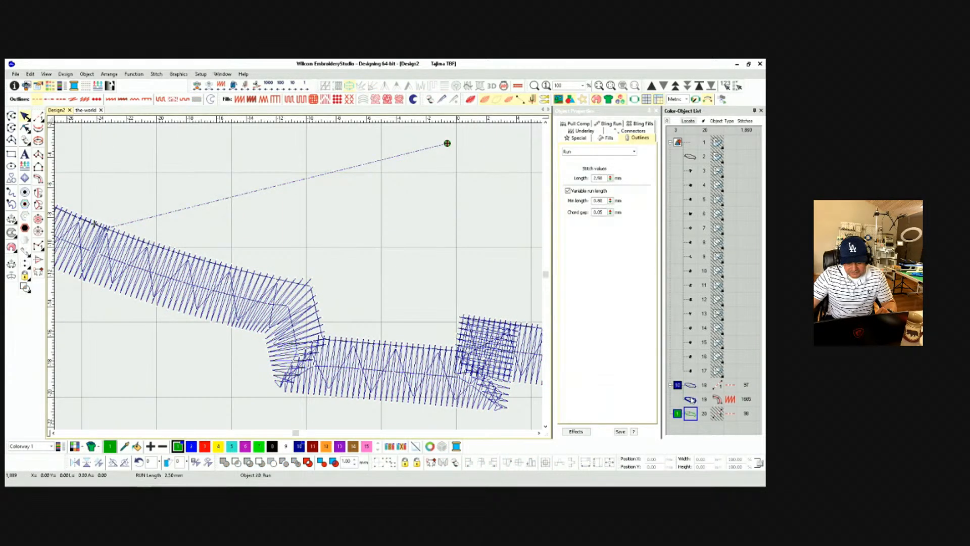
{"action": "left_click", "coordinate": [718, 399]}
{"action": "scroll", "coordinate": [325, 296], "scroll_direction": "down", "scroll_amount": 4}
{"action": "scroll", "coordinate": [306, 279], "scroll_direction": "up", "scroll_amount": 1}
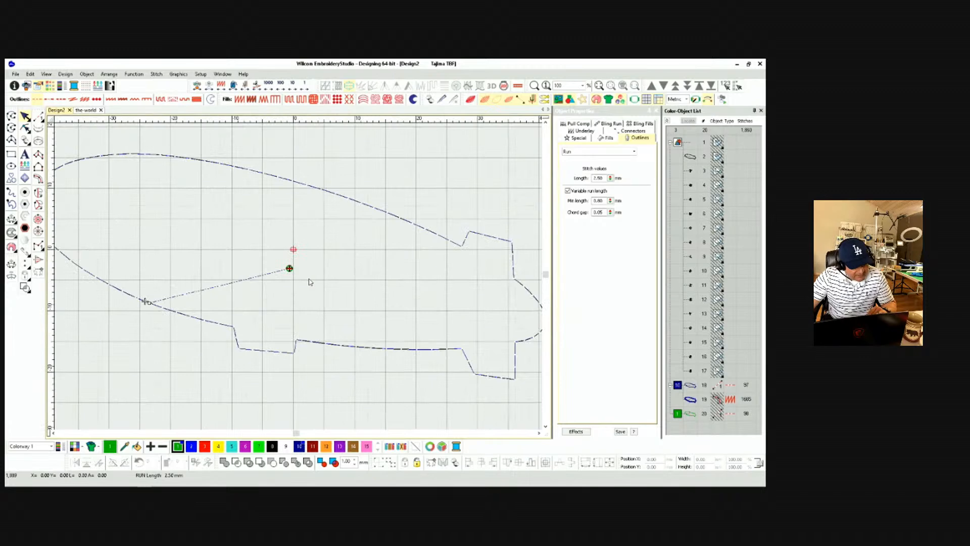
Check the blue run outline against the Column C border and delete that run object.
{"action": "left_click", "coordinate": [687, 387]}
{"action": "scroll", "coordinate": [299, 279], "scroll_direction": "down", "scroll_amount": 1}
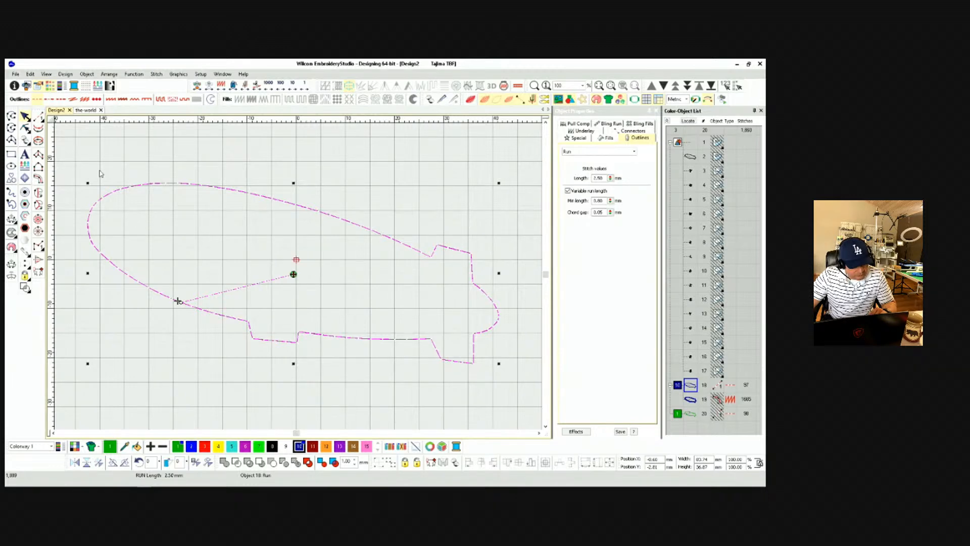
{"action": "left_click", "coordinate": [56, 99]}
{"action": "left_click", "coordinate": [38, 99]}
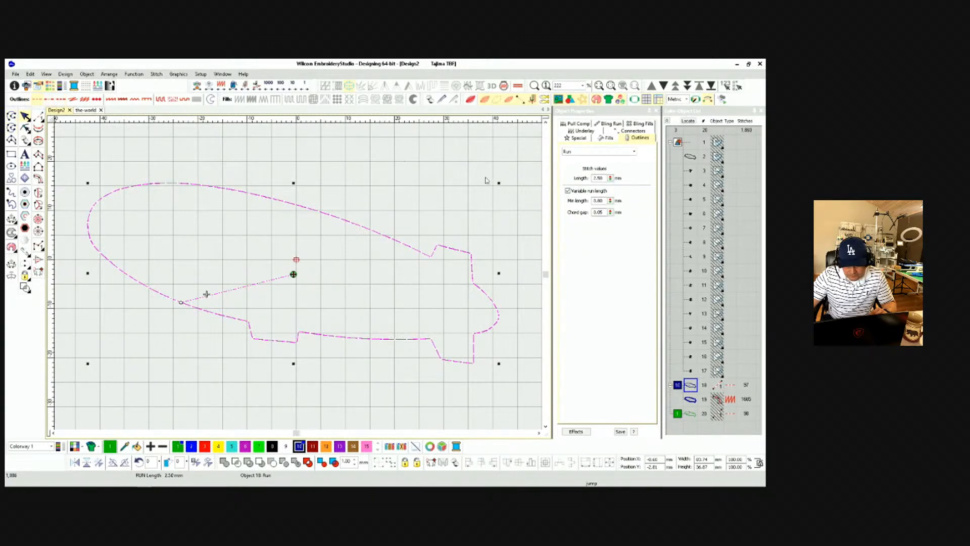
{"action": "left_click", "coordinate": [690, 401]}
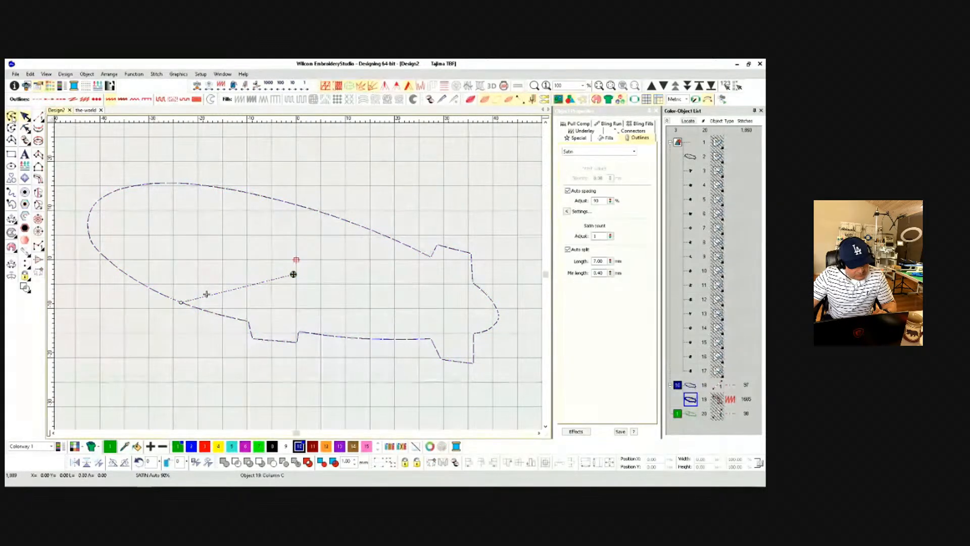
{"action": "left_click", "coordinate": [248, 195]}
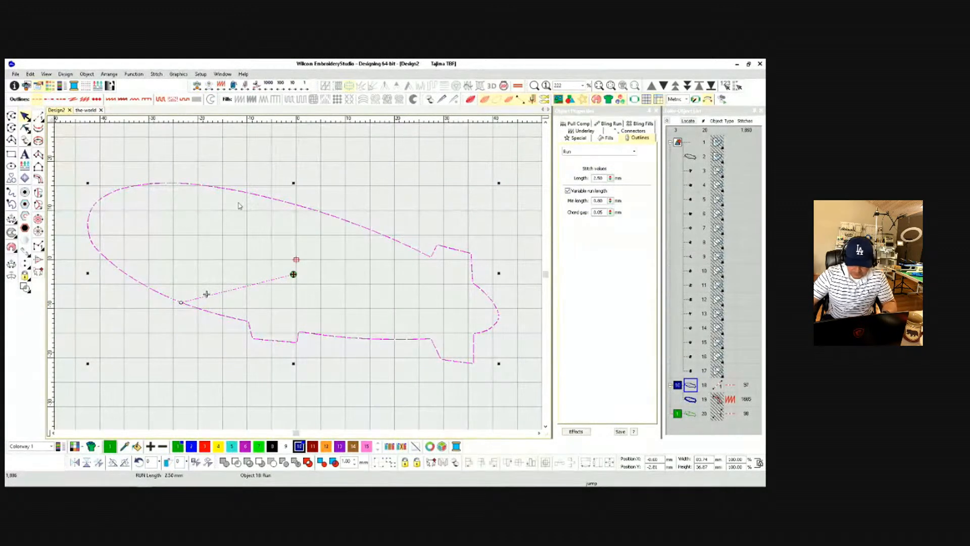
{"action": "key", "text": "Delete"}
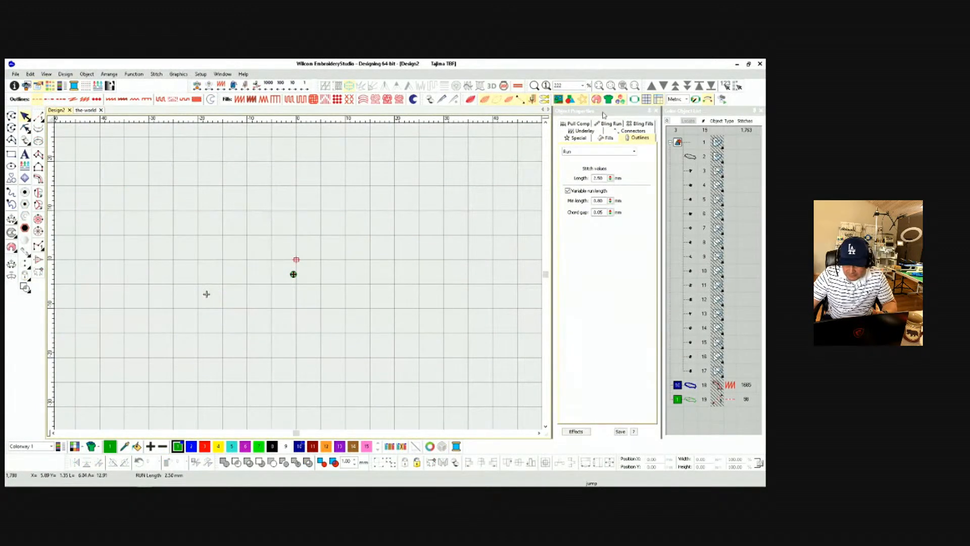
Unhide all objects and turn off the stitch display.
{"action": "right_click", "coordinate": [679, 143]}
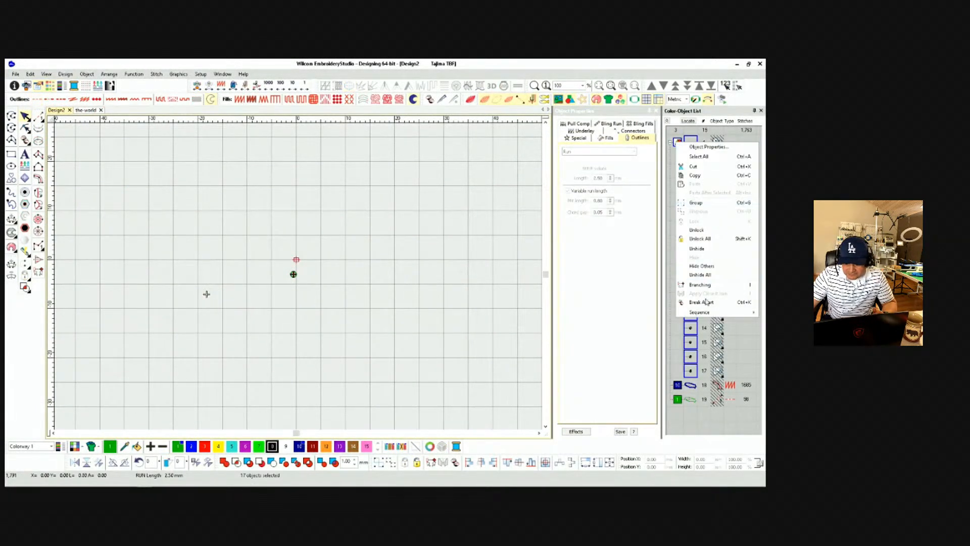
{"action": "left_click", "coordinate": [712, 275]}
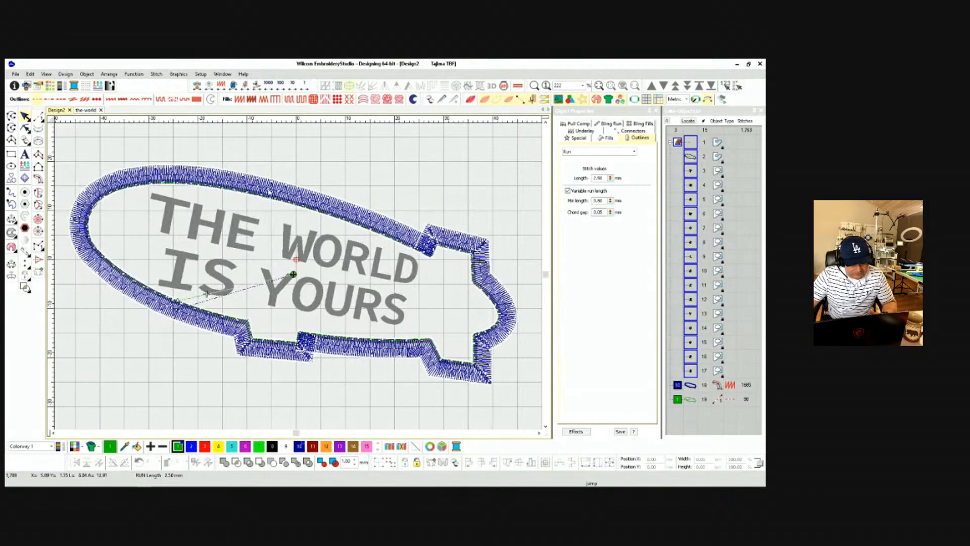
{"action": "key", "text": "s"}
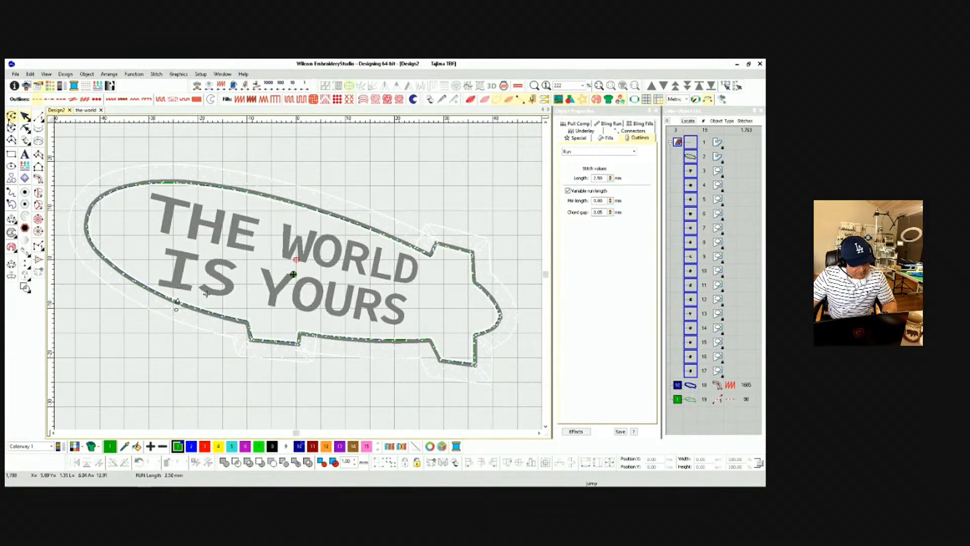
Start a closed Motif Fill shape on the lower hull and trace its boundary forward to the blimp's nose.
{"action": "left_click", "coordinate": [11, 128]}
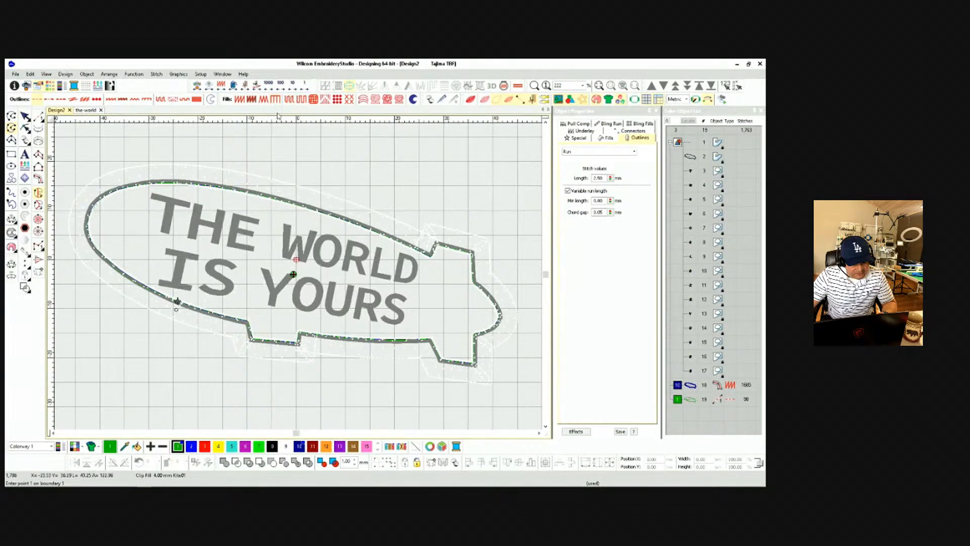
{"action": "left_click", "coordinate": [338, 100]}
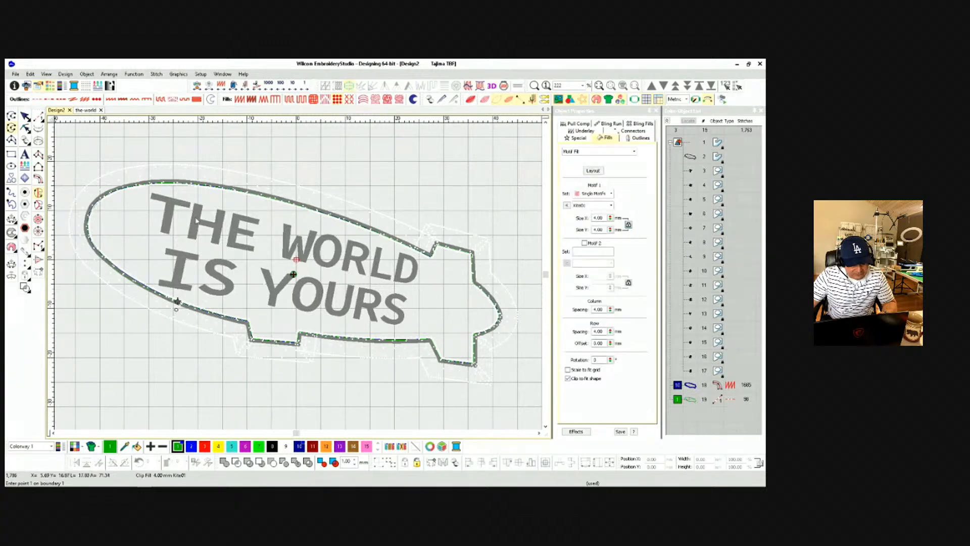
{"action": "scroll", "coordinate": [177, 302], "scroll_direction": "up", "scroll_amount": 4}
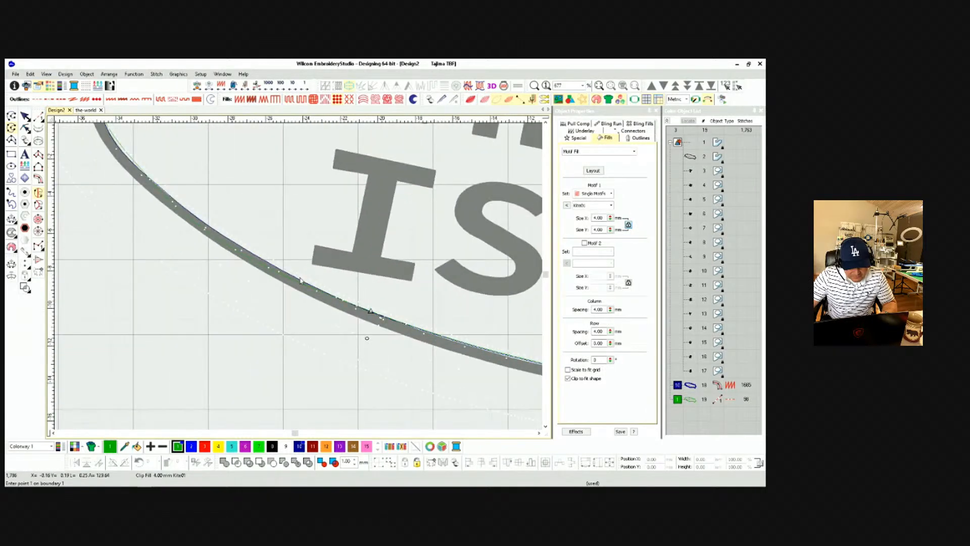
{"action": "left_click", "coordinate": [300, 281]}
{"action": "scroll", "coordinate": [166, 166], "scroll_direction": "up", "scroll_amount": 3}
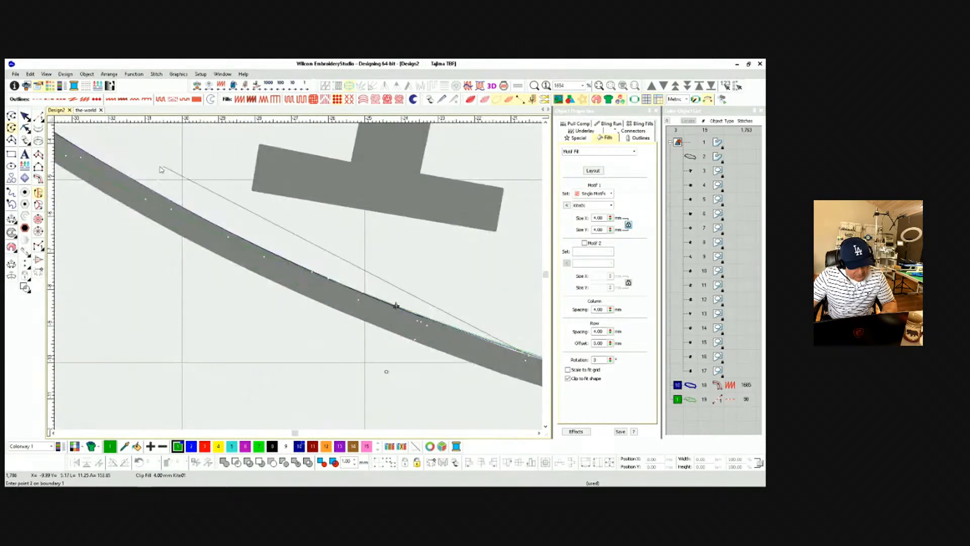
{"action": "scroll", "coordinate": [130, 181], "scroll_direction": "down", "scroll_amount": 2}
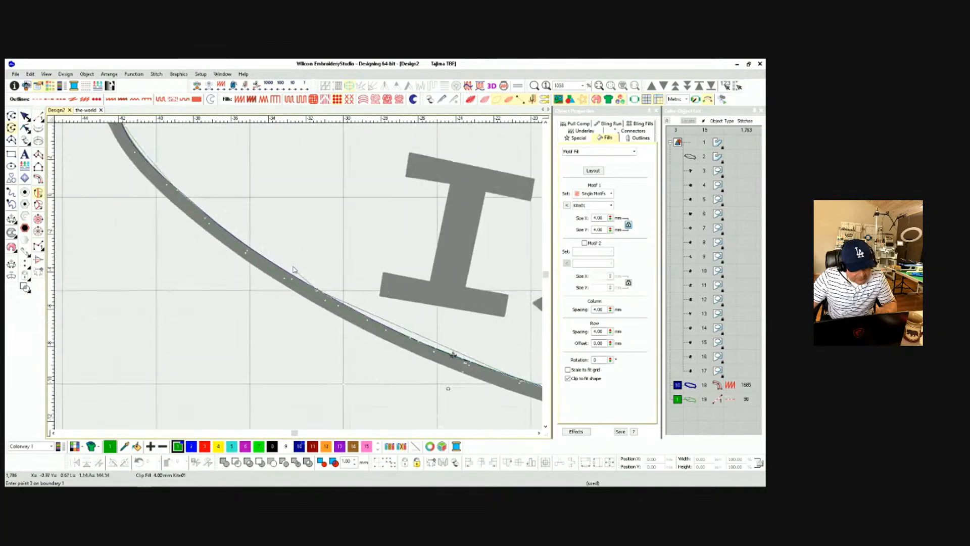
{"action": "left_click", "coordinate": [149, 162]}
{"action": "scroll", "coordinate": [152, 166], "scroll_direction": "down", "scroll_amount": 2}
{"action": "scroll", "coordinate": [303, 282], "scroll_direction": "up", "scroll_amount": 2}
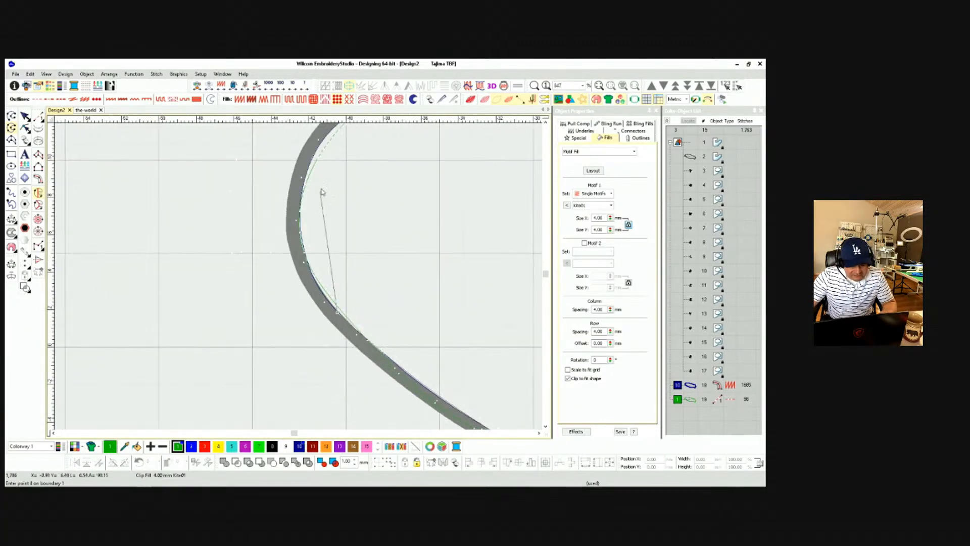
{"action": "left_click", "coordinate": [299, 206]}
{"action": "scroll", "coordinate": [311, 192], "scroll_direction": "down", "scroll_amount": 1}
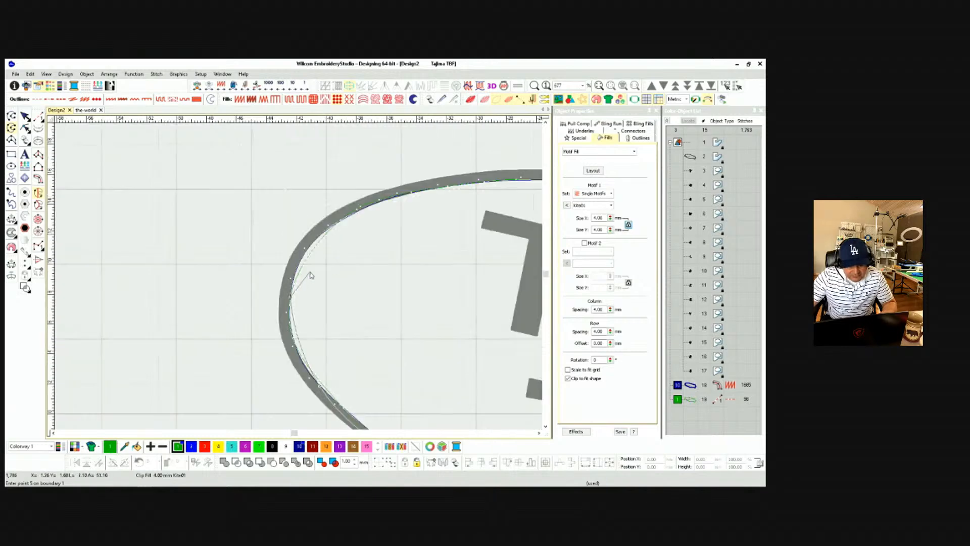
Continue the fill boundary over the nose and along the inner edge of the upper hull toward the tail.
{"action": "left_click", "coordinate": [355, 213]}
{"action": "left_click", "coordinate": [489, 196]}
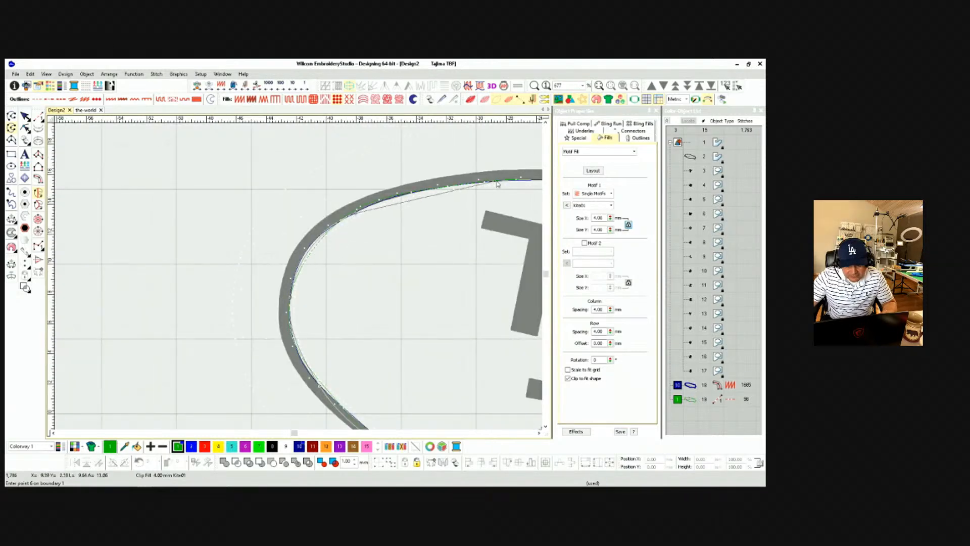
{"action": "scroll", "coordinate": [298, 277], "scroll_direction": "down", "scroll_amount": 2}
{"action": "left_click", "coordinate": [428, 283]}
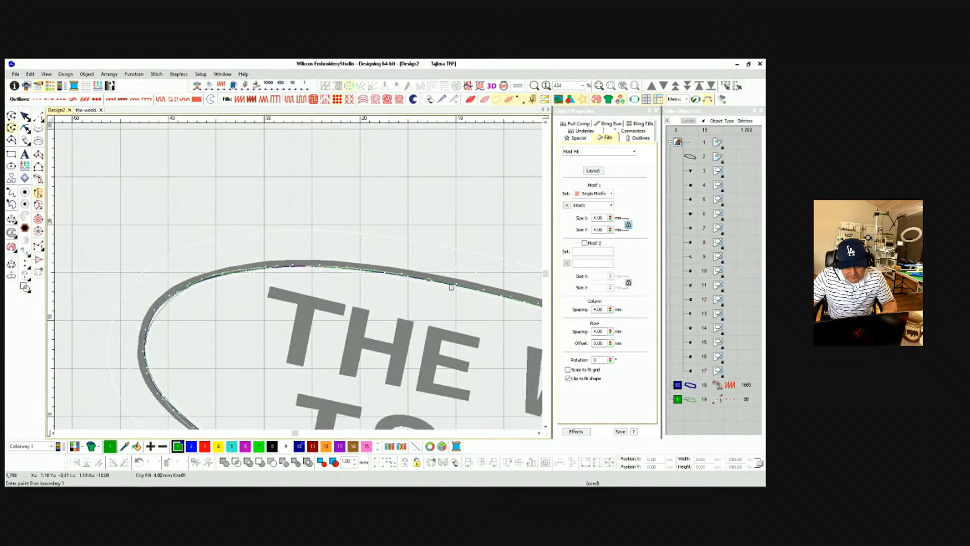
{"action": "right_click", "coordinate": [434, 299]}
{"action": "scroll", "coordinate": [452, 316], "scroll_direction": "down", "scroll_amount": 2}
{"action": "scroll", "coordinate": [323, 297], "scroll_direction": "up", "scroll_amount": 2}
{"action": "scroll", "coordinate": [306, 286], "scroll_direction": "up", "scroll_amount": 2}
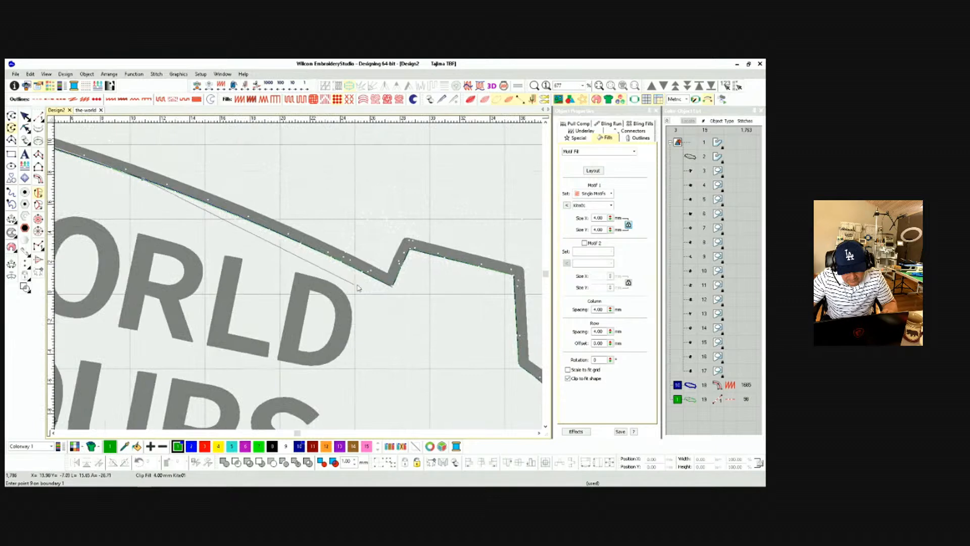
Place the fill boundary points at the corners of the upper tail fin, down to its rear base.
{"action": "left_click", "coordinate": [393, 291]}
{"action": "left_click", "coordinate": [409, 241]}
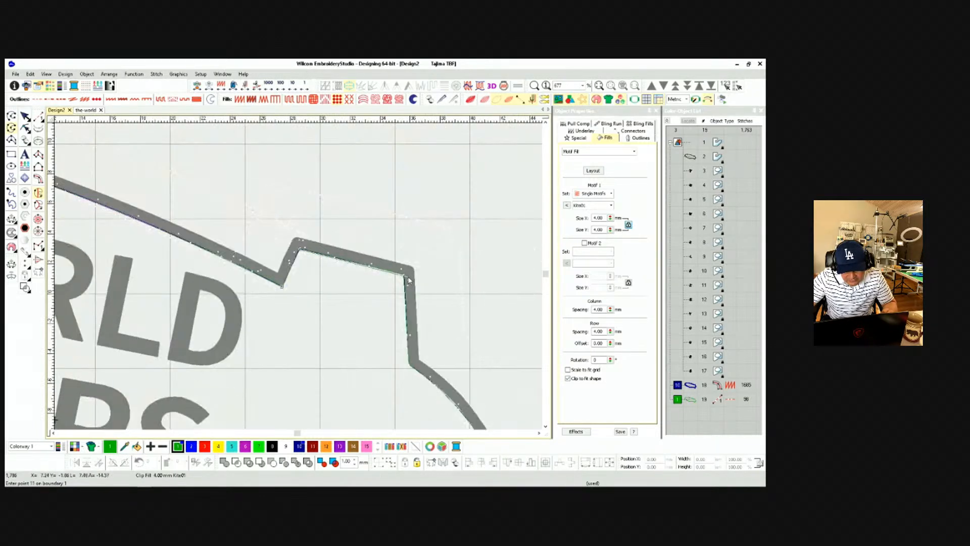
{"action": "left_click", "coordinate": [405, 277]}
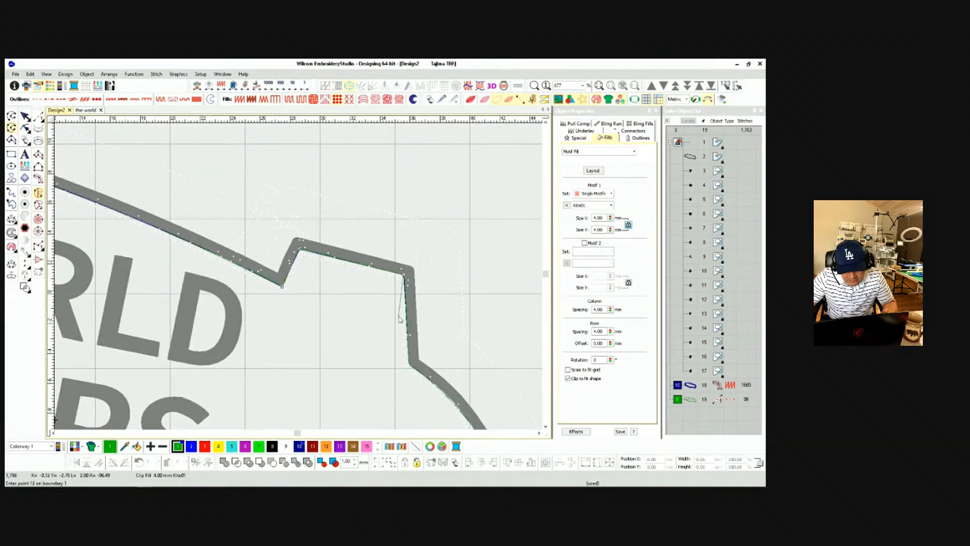
{"action": "scroll", "coordinate": [303, 293], "scroll_direction": "up", "scroll_amount": 3}
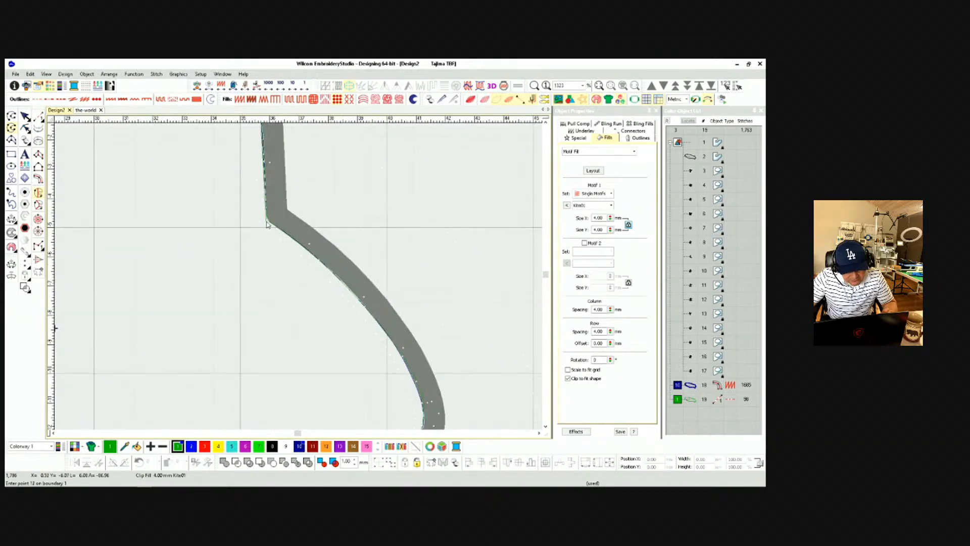
{"action": "scroll", "coordinate": [276, 239], "scroll_direction": "down", "scroll_amount": 3}
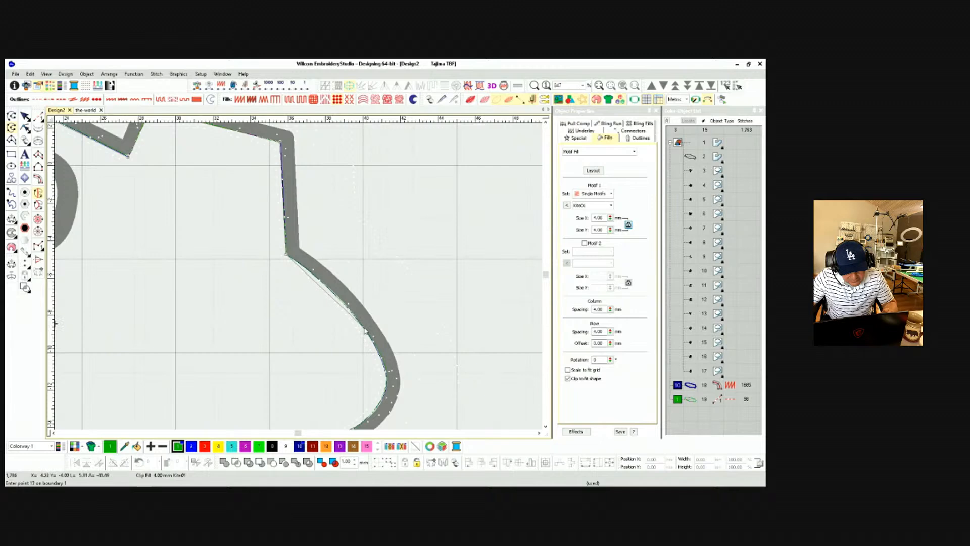
Trace the fill boundary around the rounded tail to the rear base of the lower fin.
{"action": "left_click", "coordinate": [365, 330]}
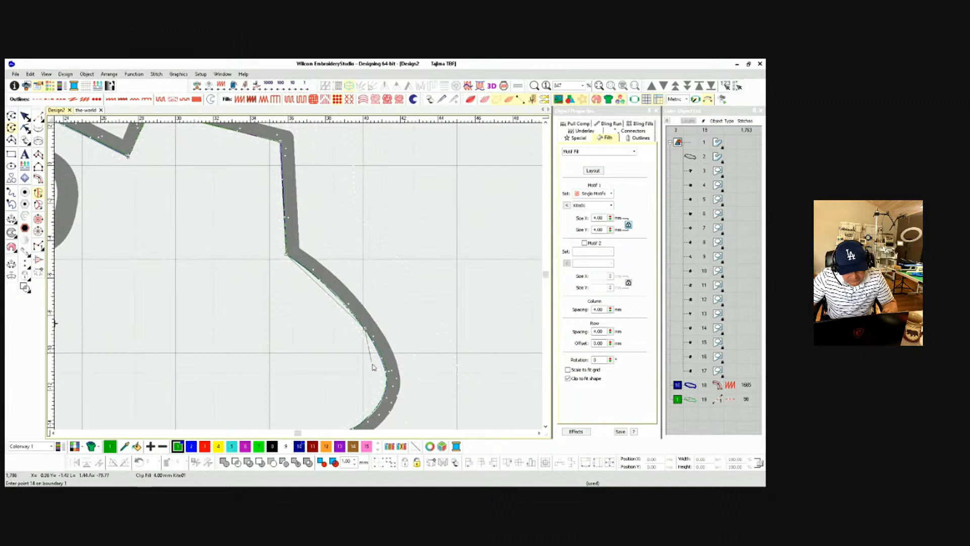
{"action": "left_click", "coordinate": [388, 387]}
{"action": "scroll", "coordinate": [288, 270], "scroll_direction": "up", "scroll_amount": 3}
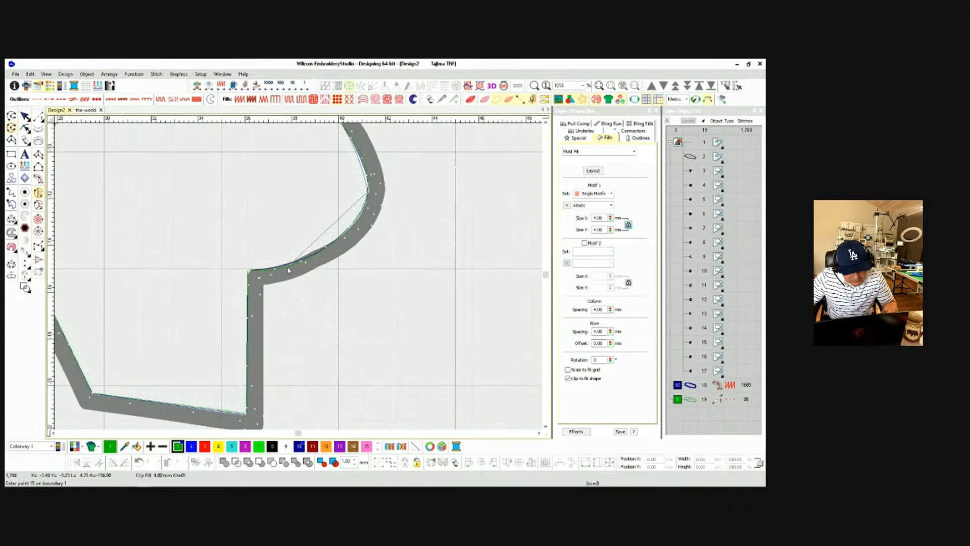
{"action": "right_click", "coordinate": [291, 262]}
{"action": "left_click", "coordinate": [248, 270]}
Place the fill boundary points around the lower tail fin and along the lower hull toward the gondola.
{"action": "left_click", "coordinate": [276, 345]}
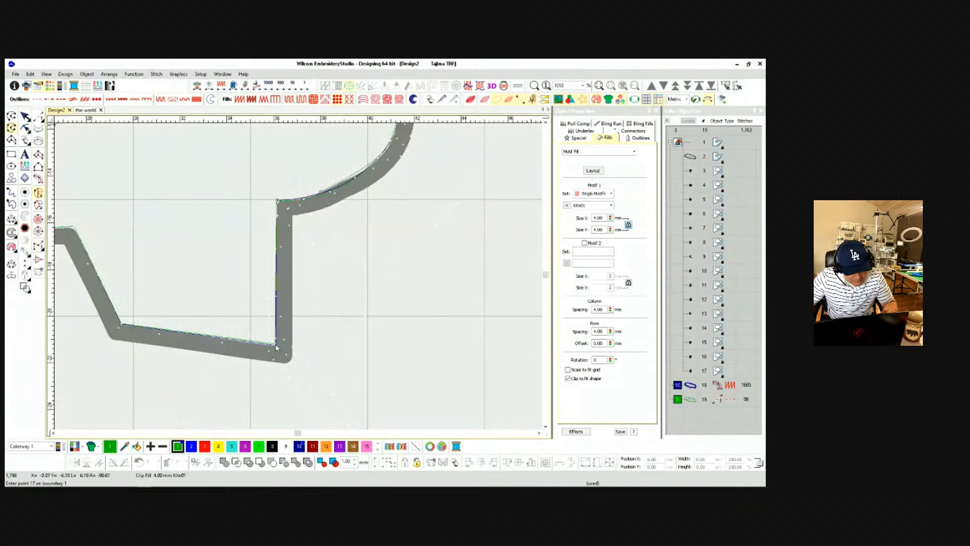
{"action": "left_click", "coordinate": [124, 326]}
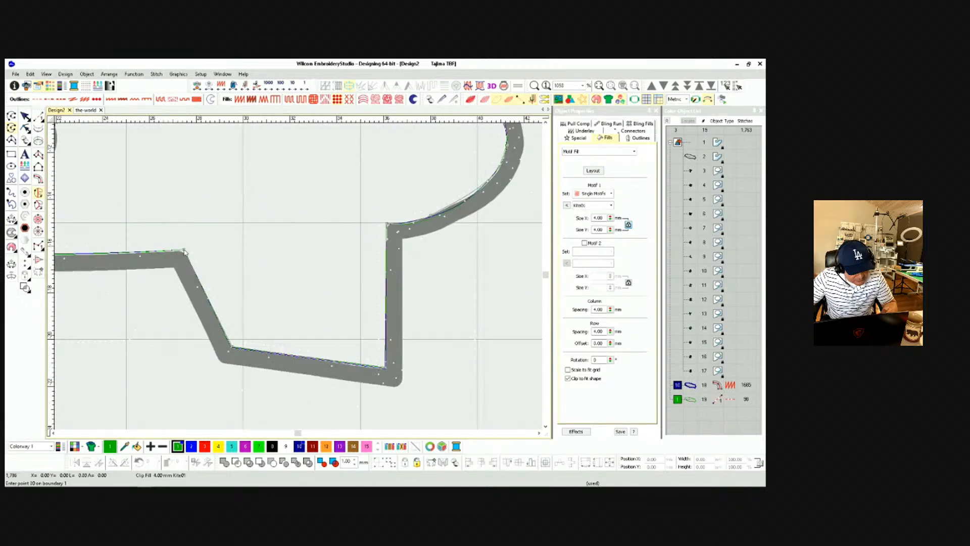
{"action": "scroll", "coordinate": [174, 252], "scroll_direction": "down", "scroll_amount": 2}
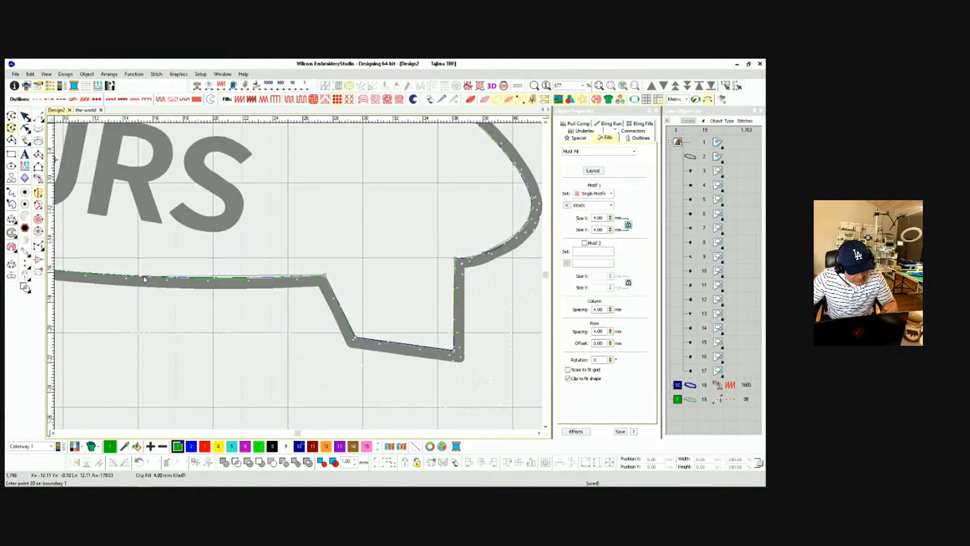
{"action": "scroll", "coordinate": [135, 278], "scroll_direction": "down", "scroll_amount": 2}
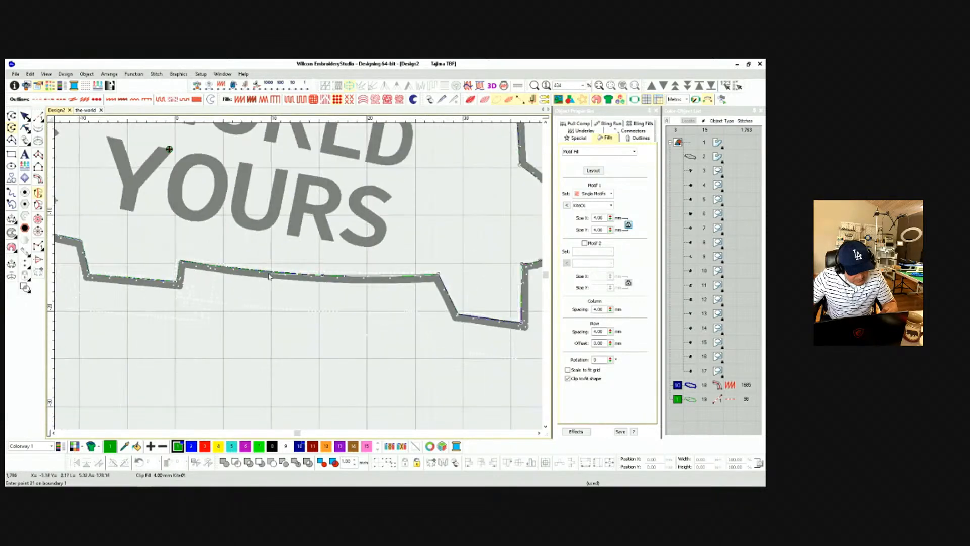
Trace the four corners of the gondola with the fill boundary.
{"action": "left_click", "coordinate": [181, 263]}
{"action": "left_click", "coordinate": [179, 286]}
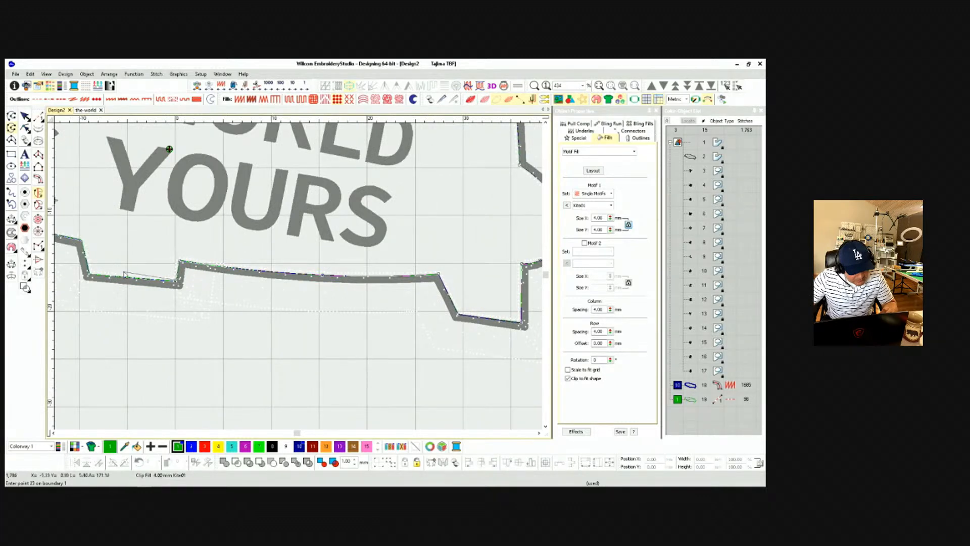
{"action": "left_click", "coordinate": [88, 278]}
{"action": "left_click", "coordinate": [82, 239]}
{"action": "scroll", "coordinate": [82, 239], "scroll_direction": "down", "scroll_amount": 2}
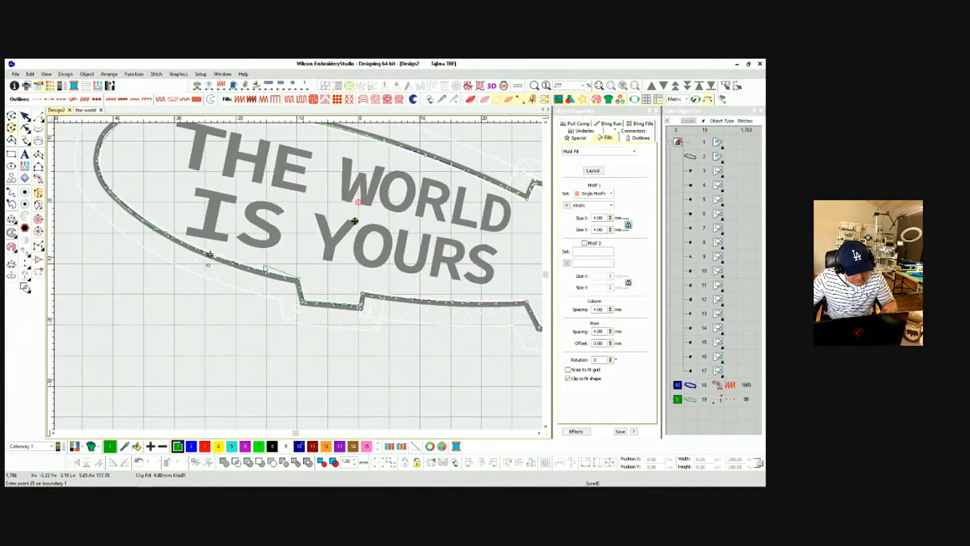
Close the fill boundary, generate the Motif Fill with default entry and exit points, and display the stitches in TrueView.
{"action": "scroll", "coordinate": [264, 268], "scroll_direction": "up", "scroll_amount": 3}
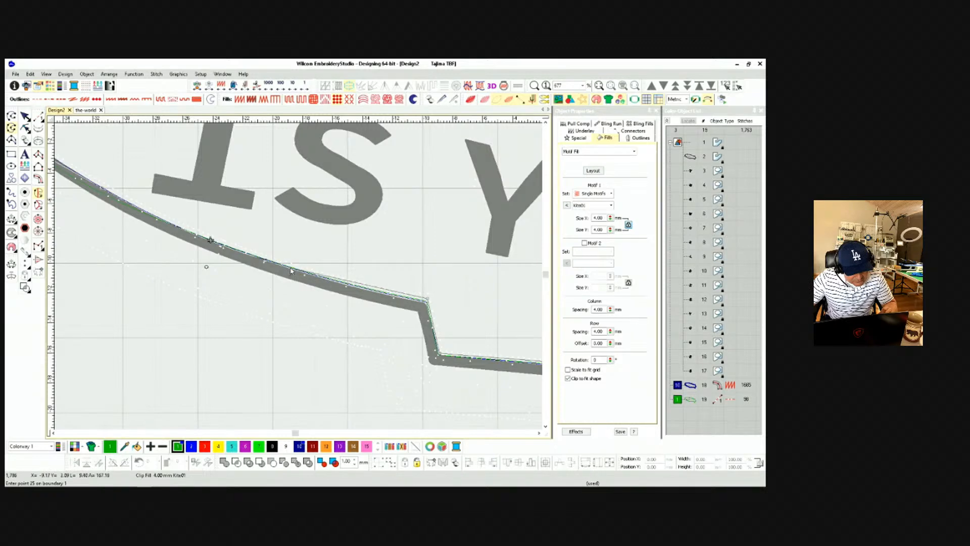
{"action": "key", "text": "Return"}
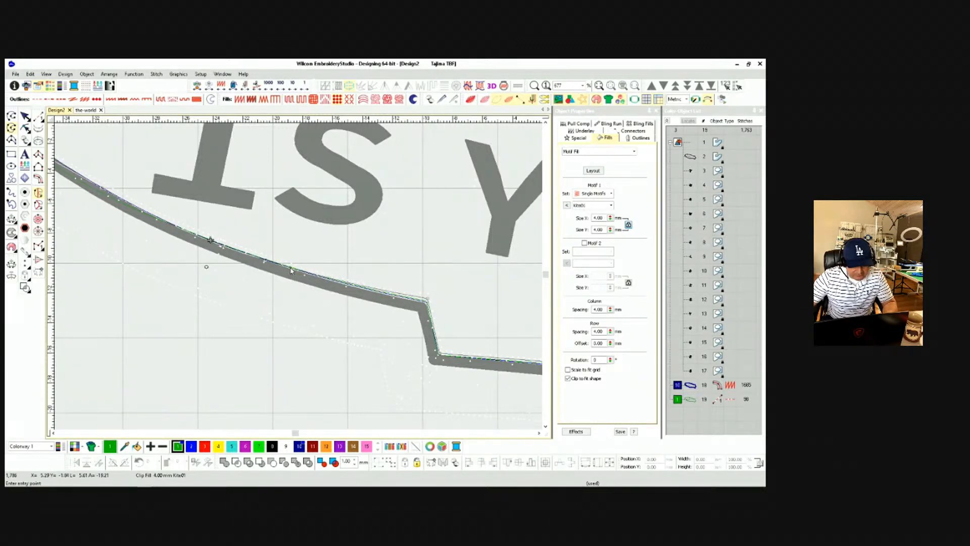
{"action": "key", "text": "Return"}
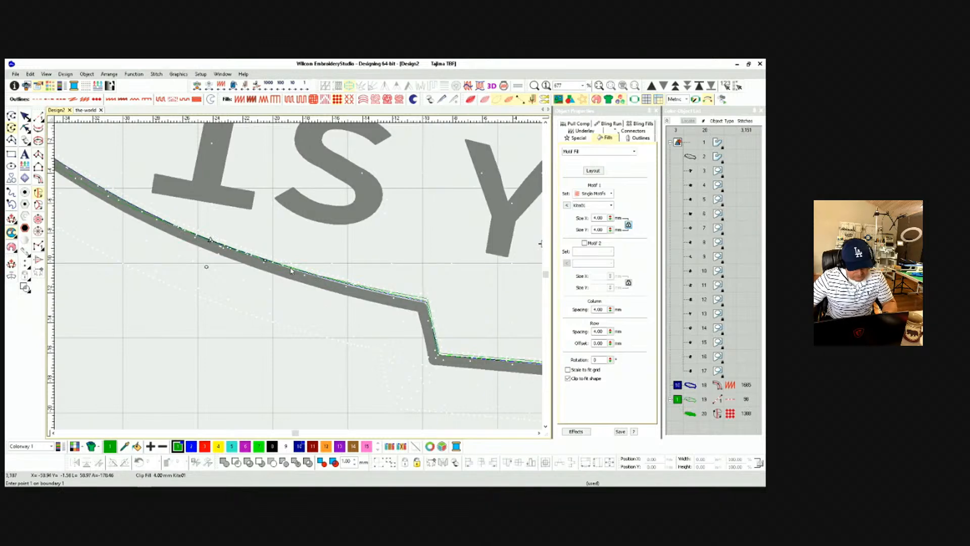
{"action": "key", "text": "s"}
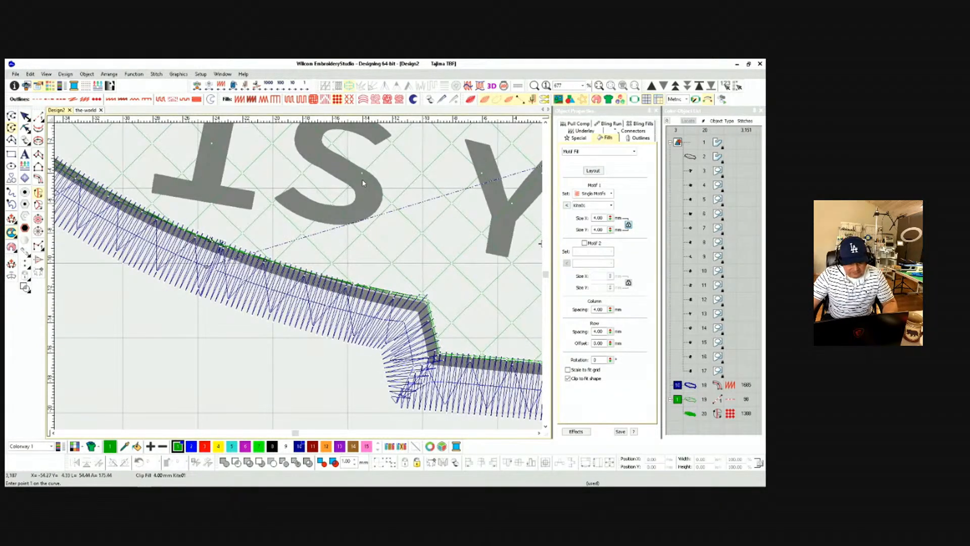
{"action": "scroll", "coordinate": [291, 270], "scroll_direction": "down", "scroll_amount": 4}
{"action": "key", "text": "t"}
{"action": "scroll", "coordinate": [379, 294], "scroll_direction": "down", "scroll_amount": 3}
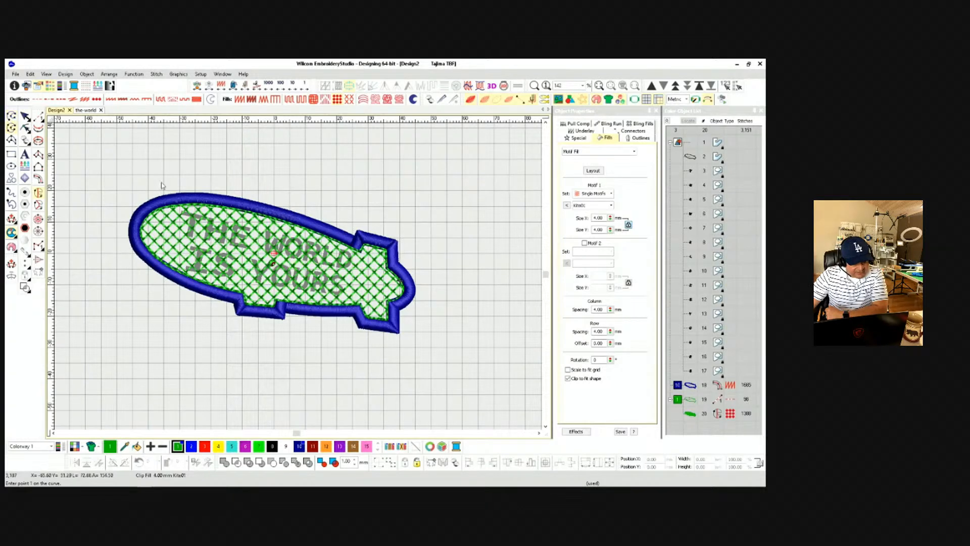
Convert the motif fill inside the satin border to a Run outline.
{"action": "left_click", "coordinate": [25, 117]}
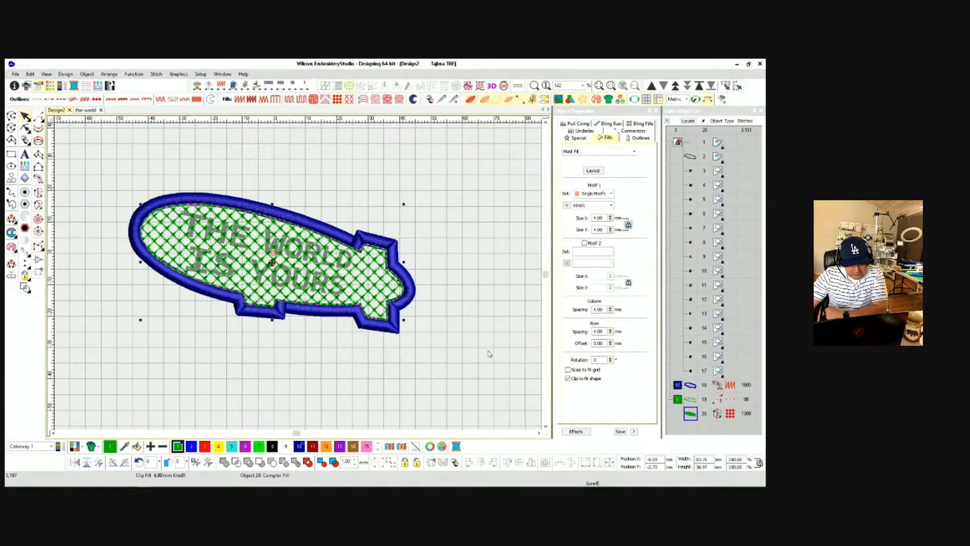
{"action": "left_click", "coordinate": [36, 99]}
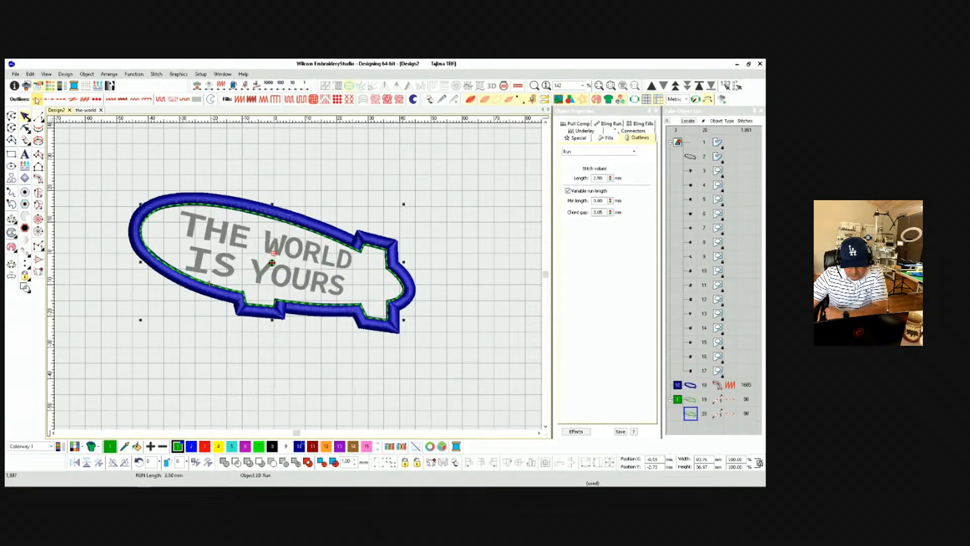
Try a single Run offset around the converted outline and undo it.
{"action": "left_click", "coordinate": [24, 192]}
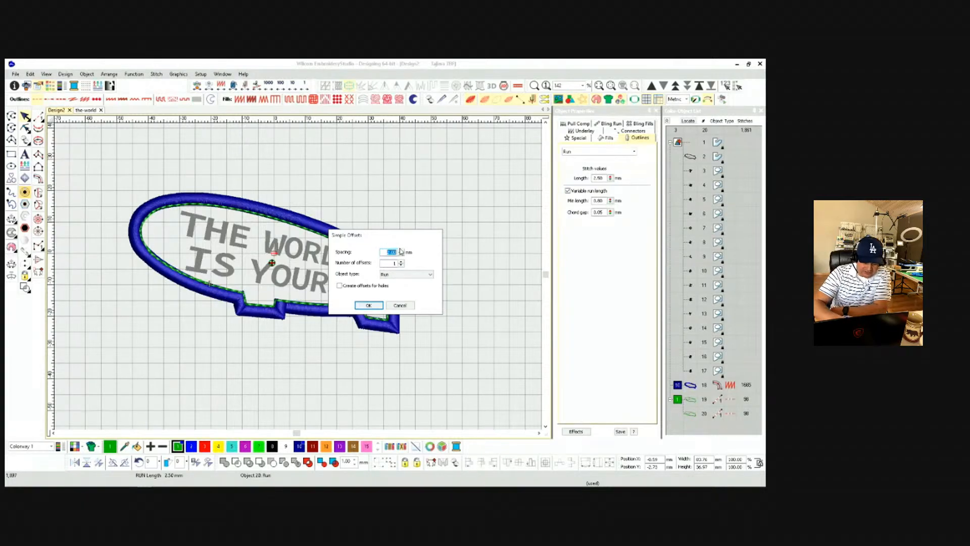
{"action": "type", "text": "1"}
{"action": "left_click", "coordinate": [368, 305]}
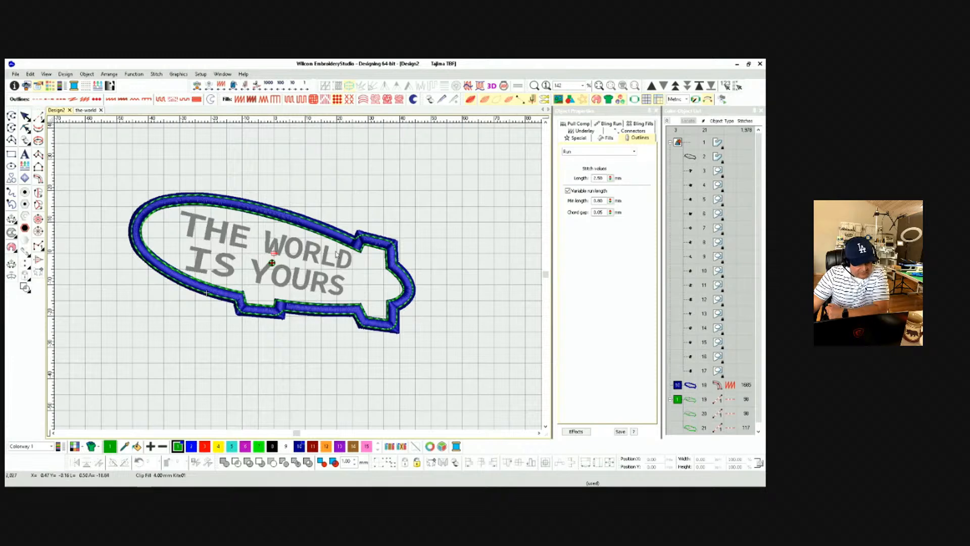
{"action": "key", "text": "ctrl+z"}
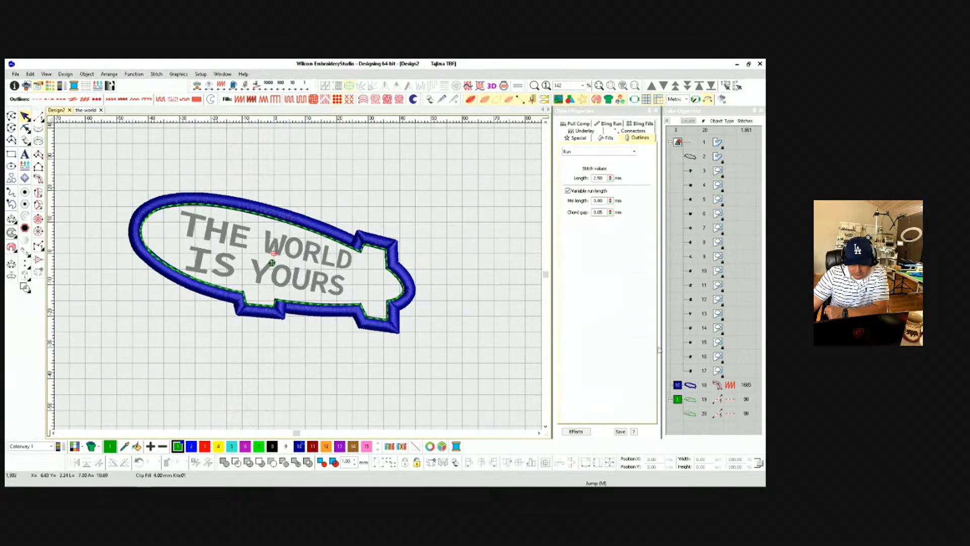
Create one Run offset with 6 mm spacing around the converted inner outline.
{"action": "left_click", "coordinate": [690, 414]}
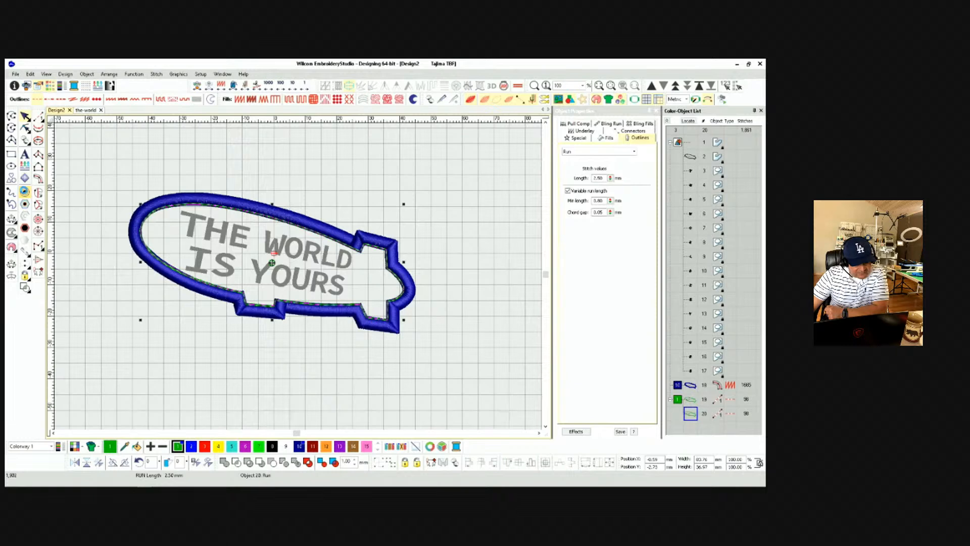
{"action": "left_click", "coordinate": [25, 192]}
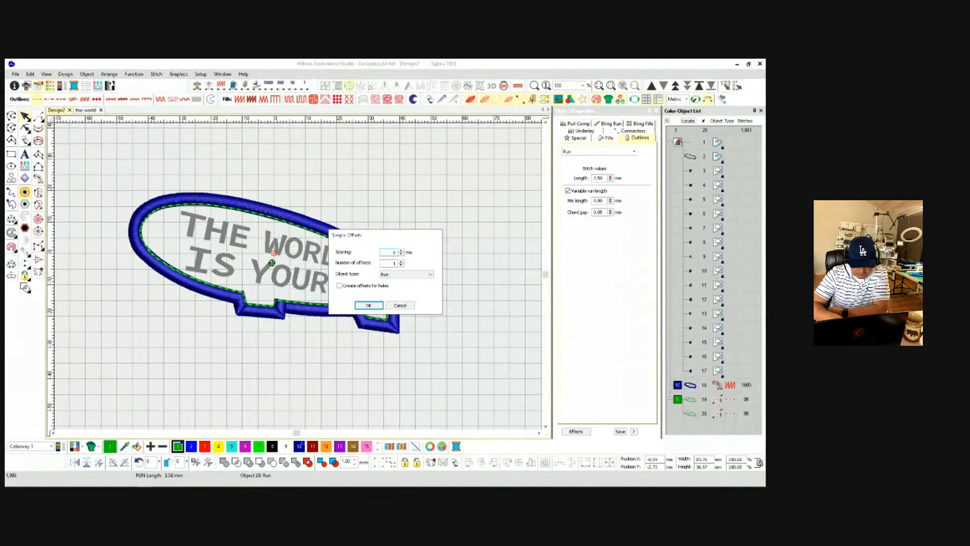
{"action": "key", "text": "Return"}
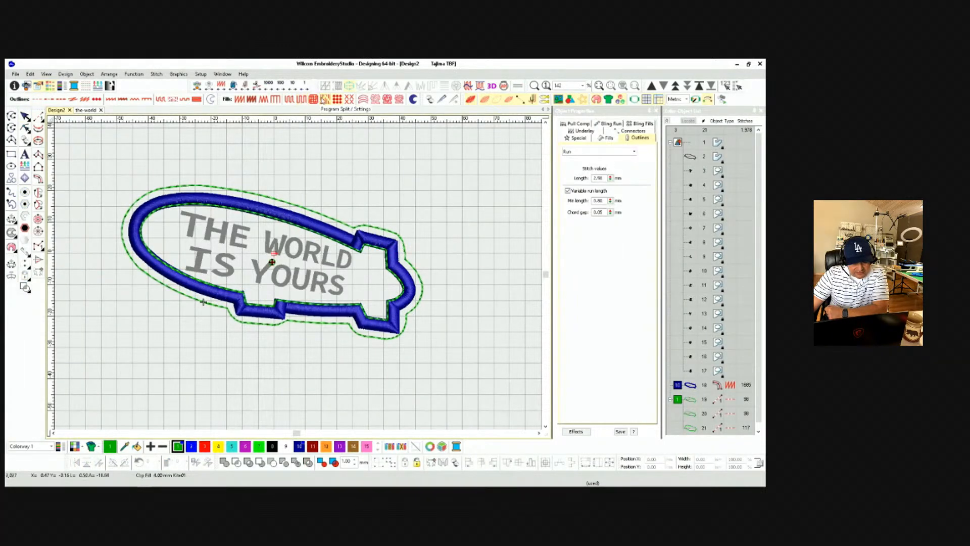
Convert the outer offset outline to a Motif Fill.
{"action": "left_click", "coordinate": [337, 100]}
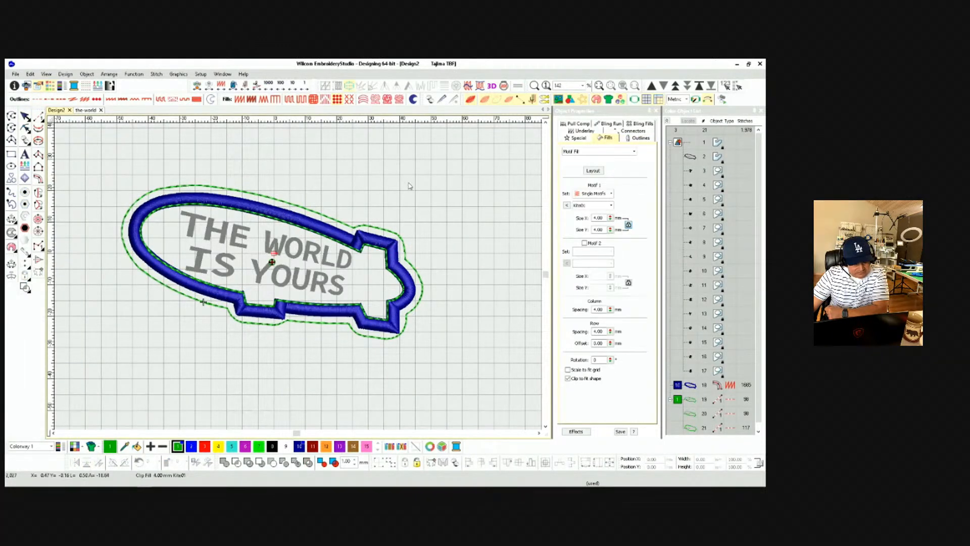
{"action": "left_click", "coordinate": [693, 400]}
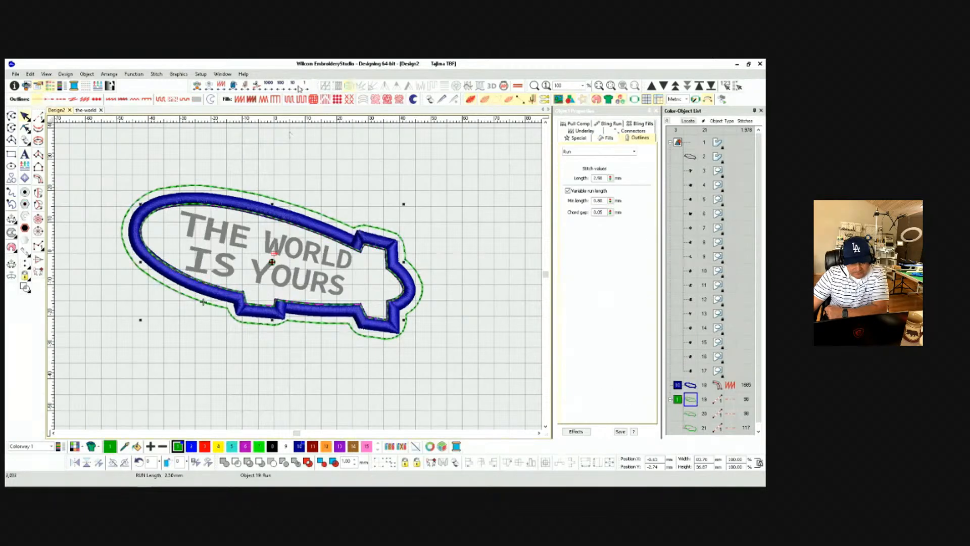
{"action": "left_click", "coordinate": [692, 415]}
{"action": "left_click", "coordinate": [692, 429]}
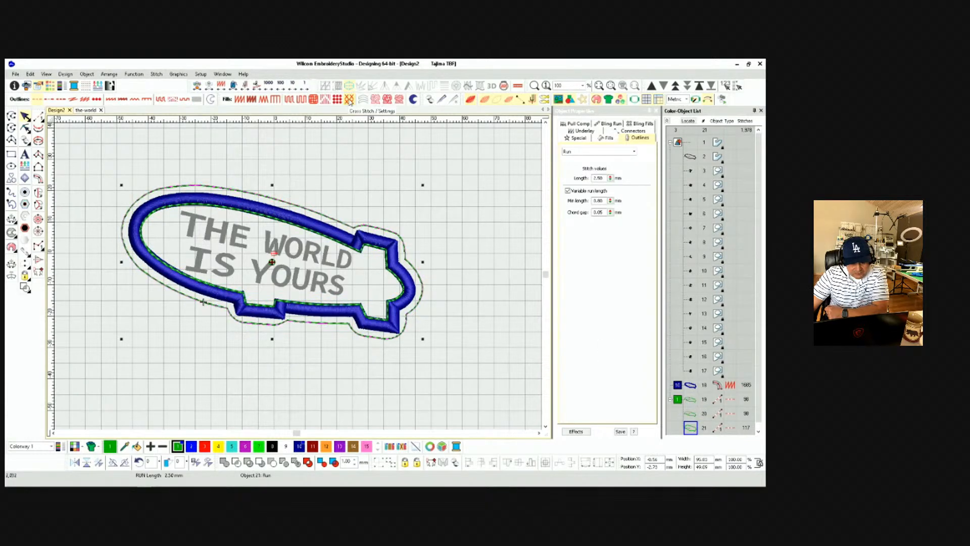
{"action": "left_click", "coordinate": [337, 101]}
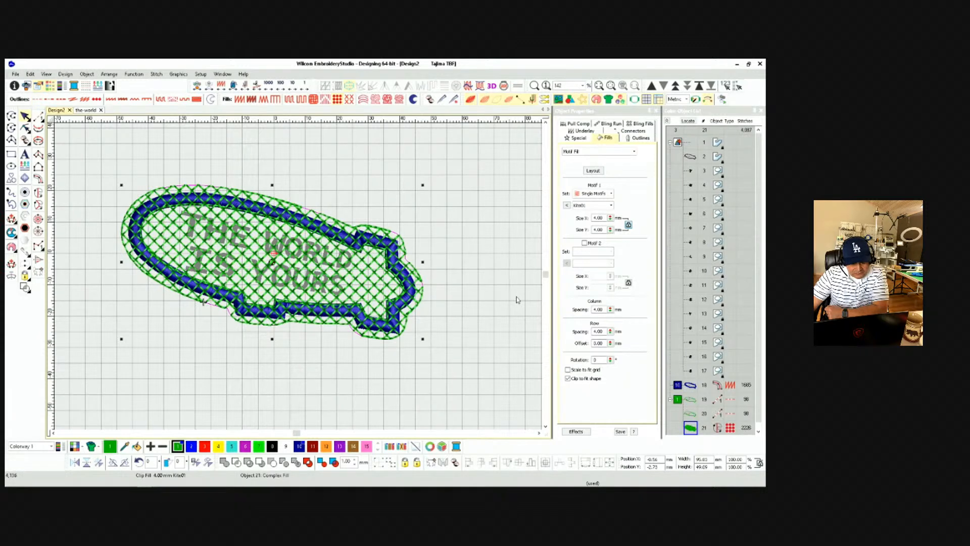
Reposition the start and end points of the outer motif fill by reshaping the object.
{"action": "key", "text": "h"}
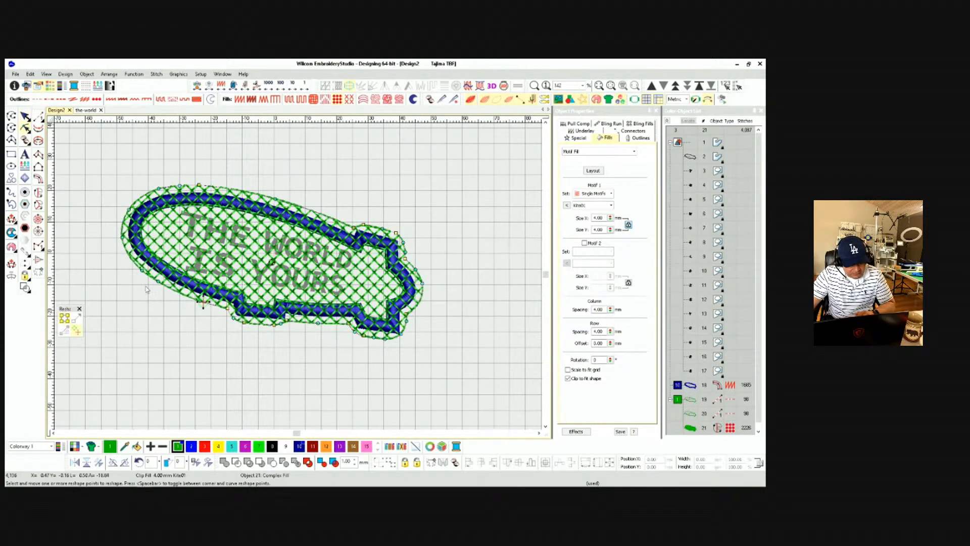
{"action": "left_click_drag", "start_coordinate": [204, 302], "coordinate": [375, 305]}
{"action": "scroll", "coordinate": [375, 305], "scroll_direction": "down", "scroll_amount": 2}
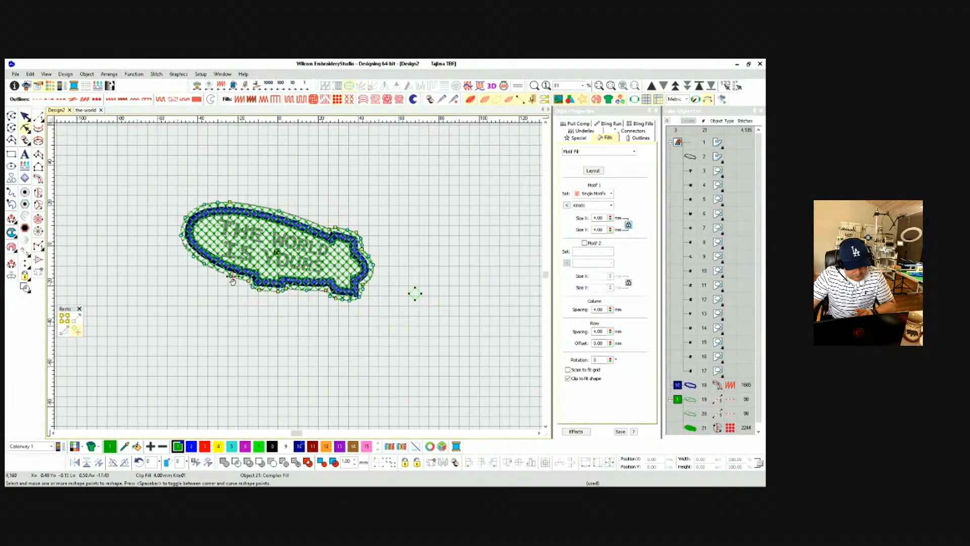
{"action": "left_click", "coordinate": [24, 117]}
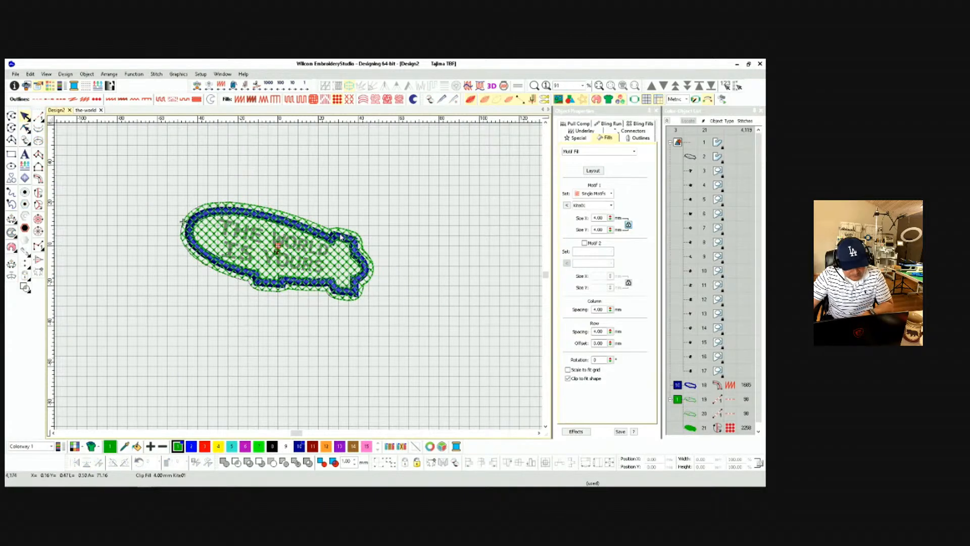
{"action": "key", "text": "t"}
{"action": "key", "text": "t"}
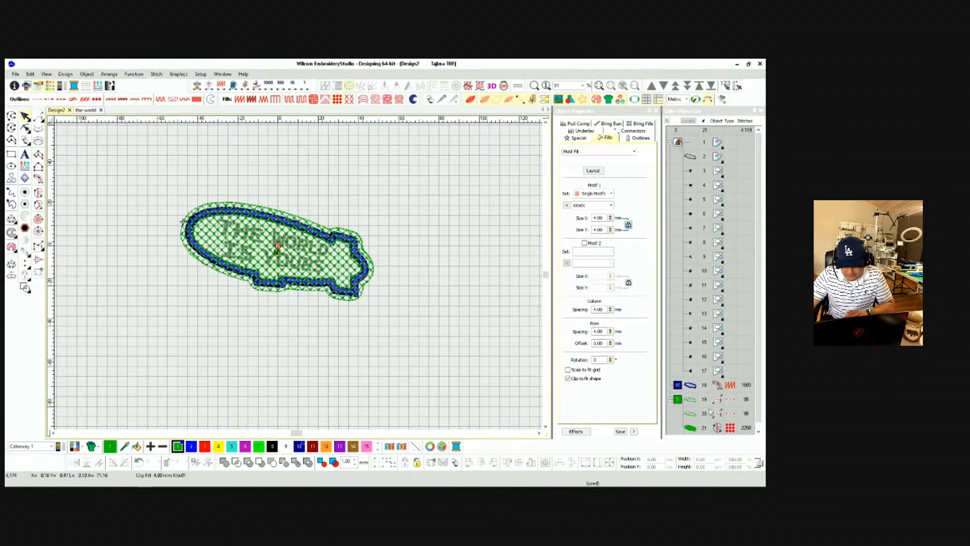
Sequence the outer motif fill before the satin Column C border and delete the two leftover inner Run outlines.
{"action": "left_click", "coordinate": [691, 428]}
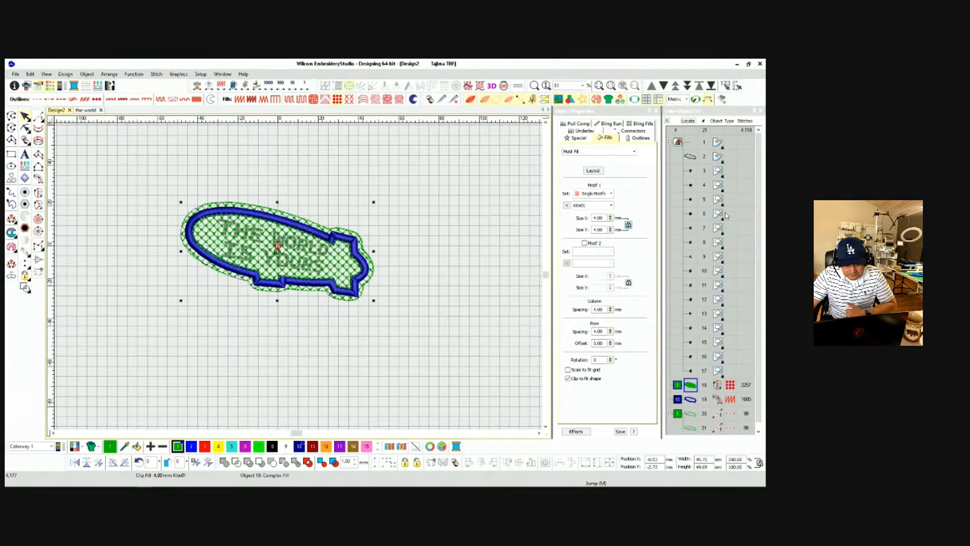
{"action": "left_click", "coordinate": [504, 267]}
{"action": "left_click", "coordinate": [689, 400]}
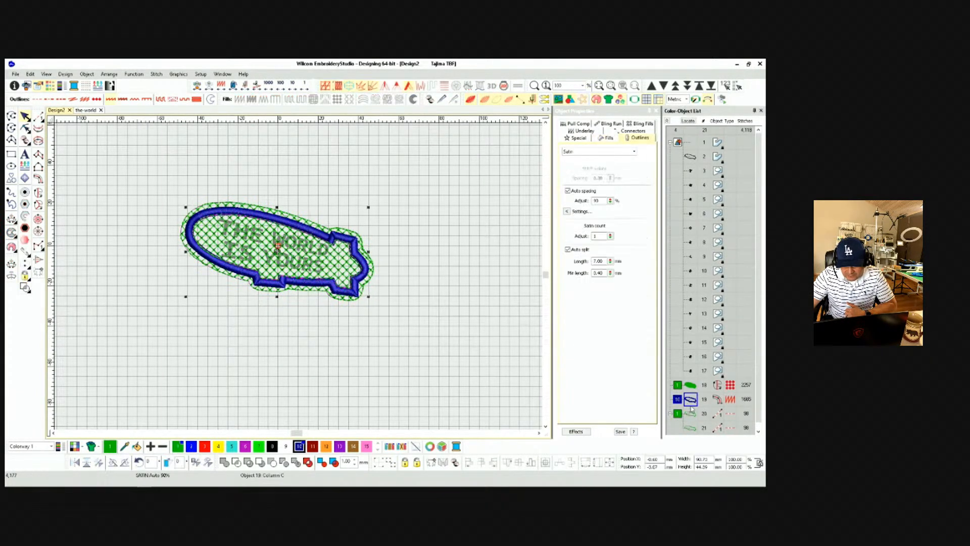
{"action": "left_click", "coordinate": [691, 385]}
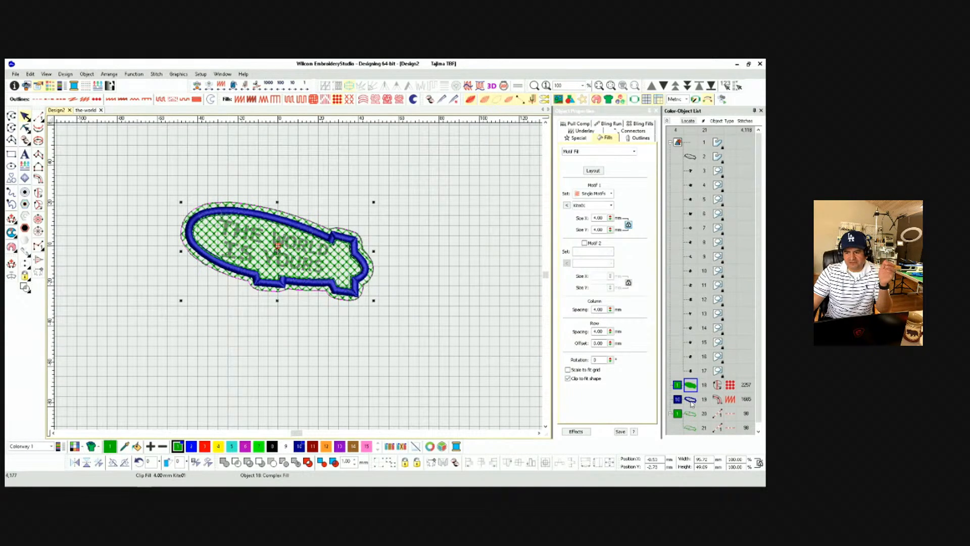
{"action": "left_click", "coordinate": [691, 400]}
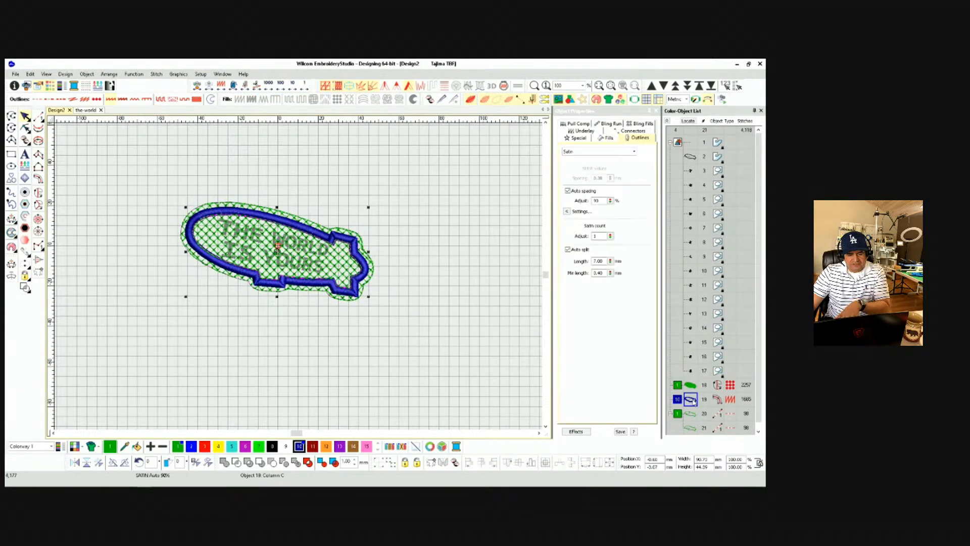
{"action": "left_click", "coordinate": [691, 413]}
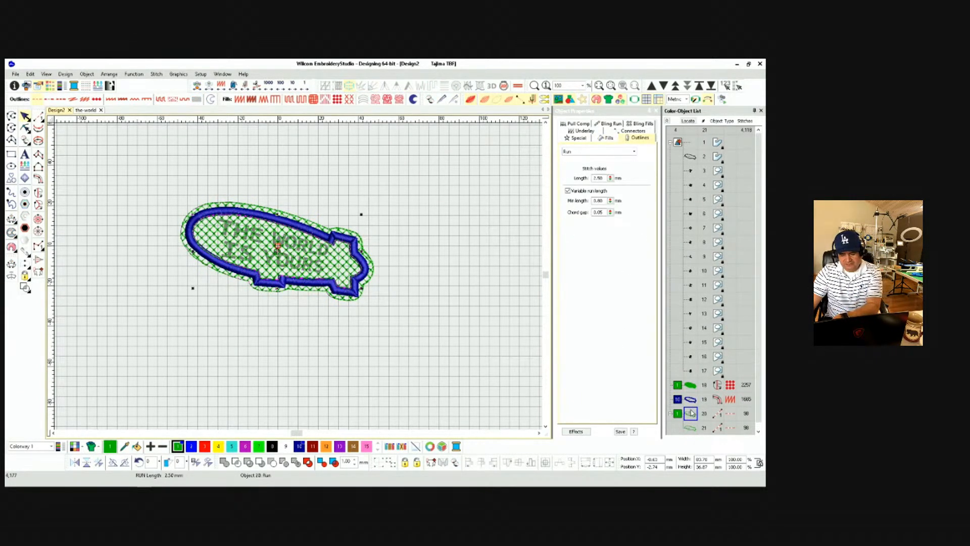
{"action": "key", "text": "Delete"}
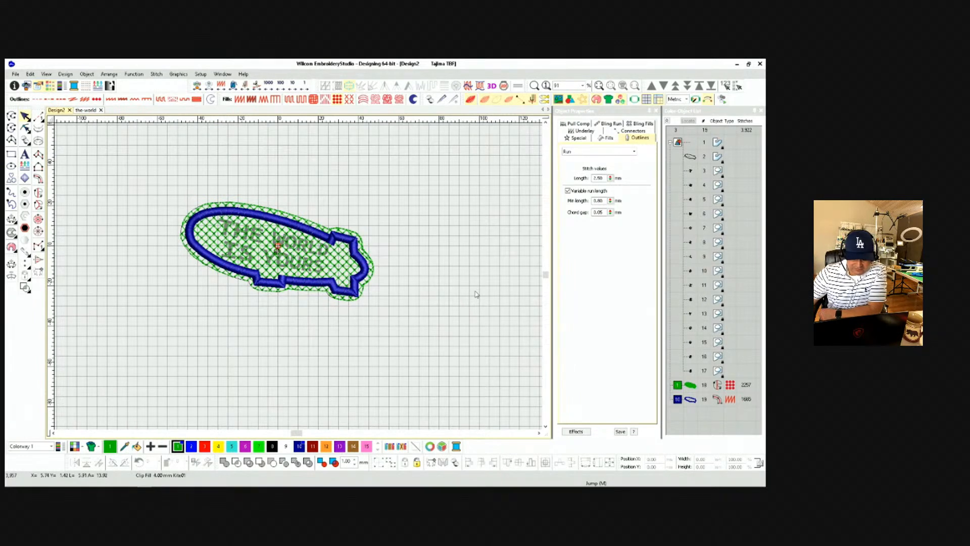
Hide the motif fill and the satin border together so only the artwork shows.
{"action": "left_click", "coordinate": [678, 387]}
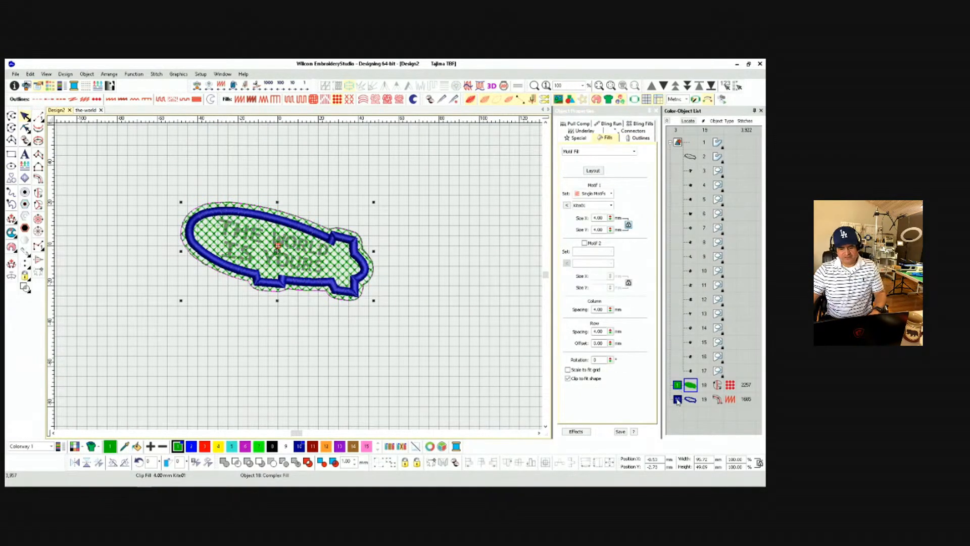
{"action": "left_click", "coordinate": [678, 401], "text": "ctrl"}
{"action": "right_click", "coordinate": [678, 400]}
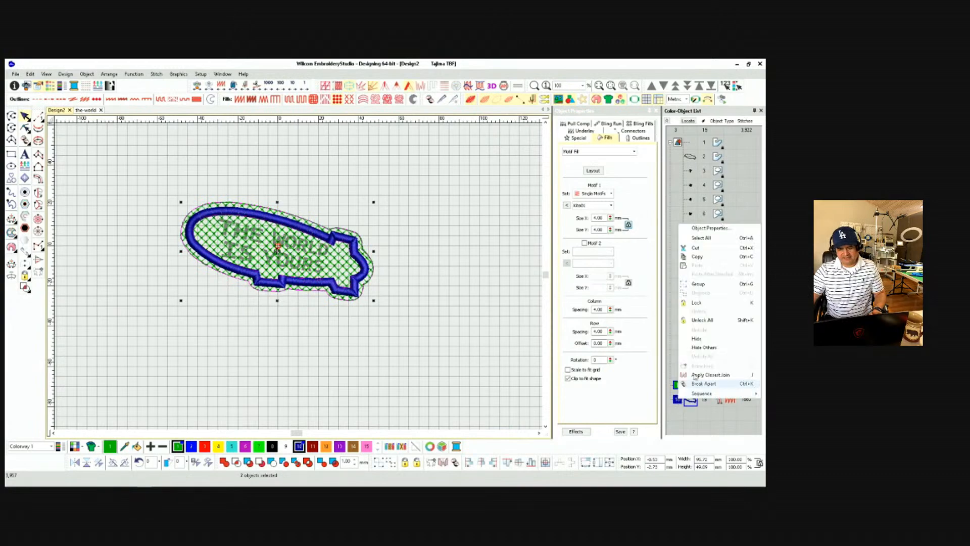
{"action": "left_click", "coordinate": [703, 341]}
Examine the letter shapes and slant of THE WORLD IS YOURS in the blimp artwork.
{"action": "scroll", "coordinate": [303, 278], "scroll_direction": "up", "scroll_amount": 4}
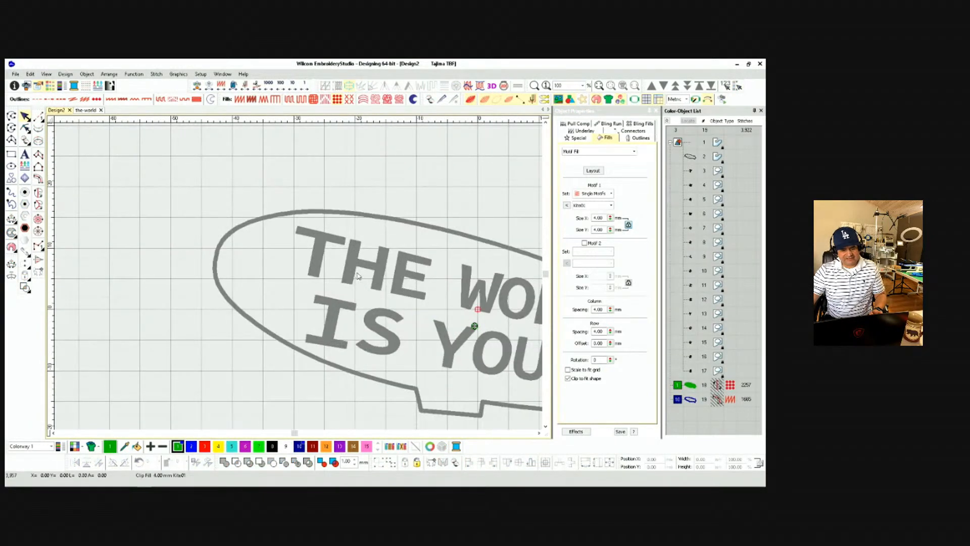
{"action": "scroll", "coordinate": [303, 277], "scroll_direction": "down", "scroll_amount": 3}
{"action": "scroll", "coordinate": [306, 279], "scroll_direction": "up", "scroll_amount": 2}
{"action": "scroll", "coordinate": [303, 278], "scroll_direction": "up", "scroll_amount": 2}
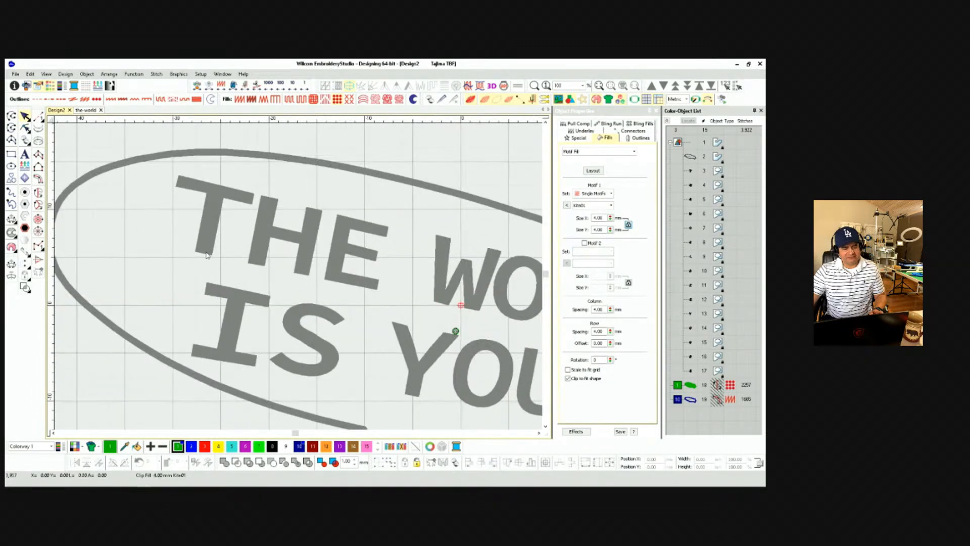
{"action": "scroll", "coordinate": [207, 260], "scroll_direction": "up", "scroll_amount": 2}
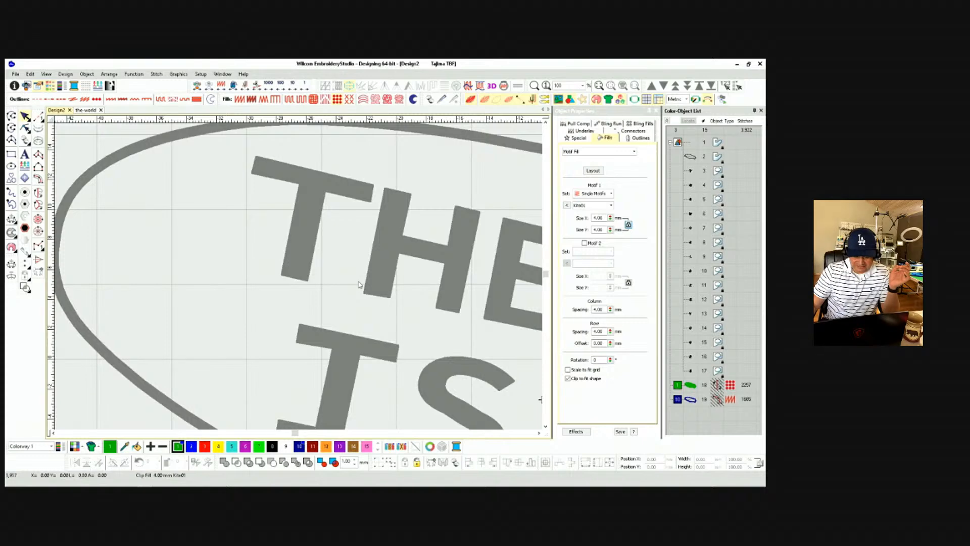
{"action": "scroll", "coordinate": [381, 298], "scroll_direction": "down", "scroll_amount": 4}
{"action": "scroll", "coordinate": [300, 278], "scroll_direction": "down", "scroll_amount": 2}
{"action": "scroll", "coordinate": [300, 278], "scroll_direction": "up", "scroll_amount": 4}
{"action": "scroll", "coordinate": [303, 279], "scroll_direction": "down", "scroll_amount": 1}
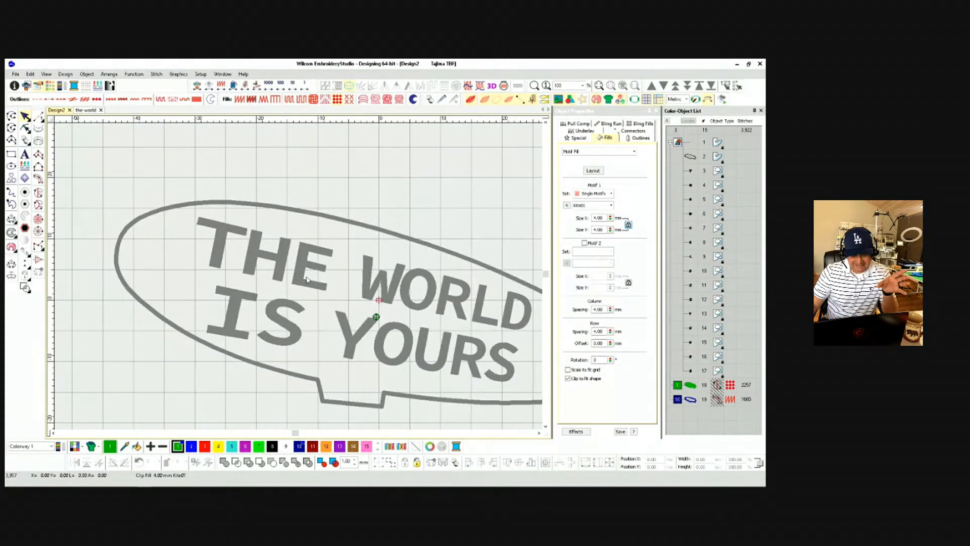
{"action": "scroll", "coordinate": [308, 279], "scroll_direction": "down", "scroll_amount": 1}
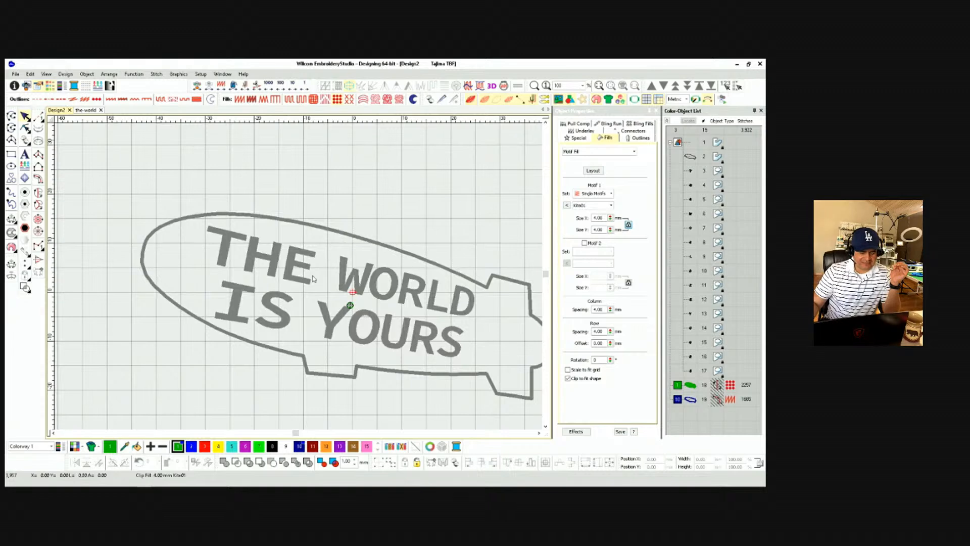
Prepare a Block2 lettering object reading THE WORLD on the first line and IS YOURS on the second.
{"action": "left_click", "coordinate": [24, 154]}
{"action": "left_click", "coordinate": [590, 185]}
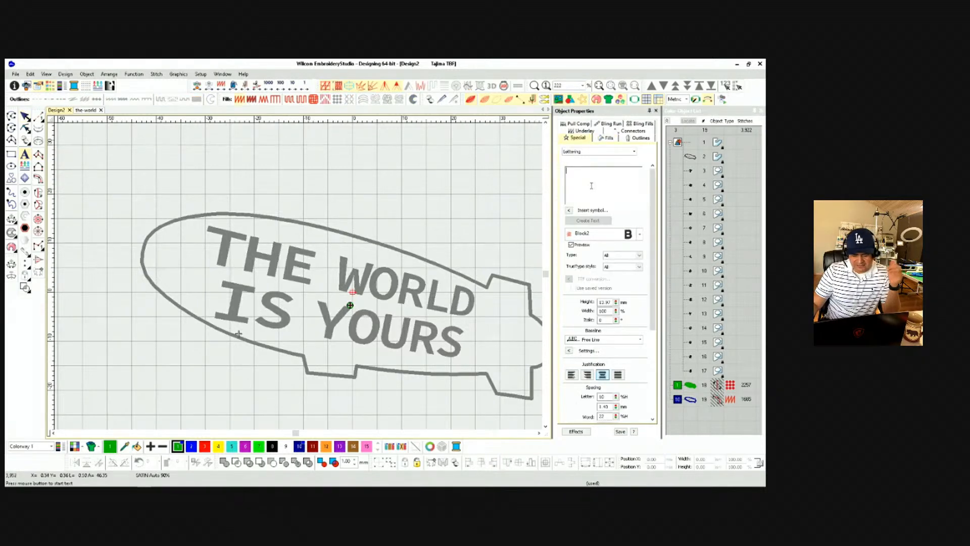
{"action": "type", "text": "T W"}
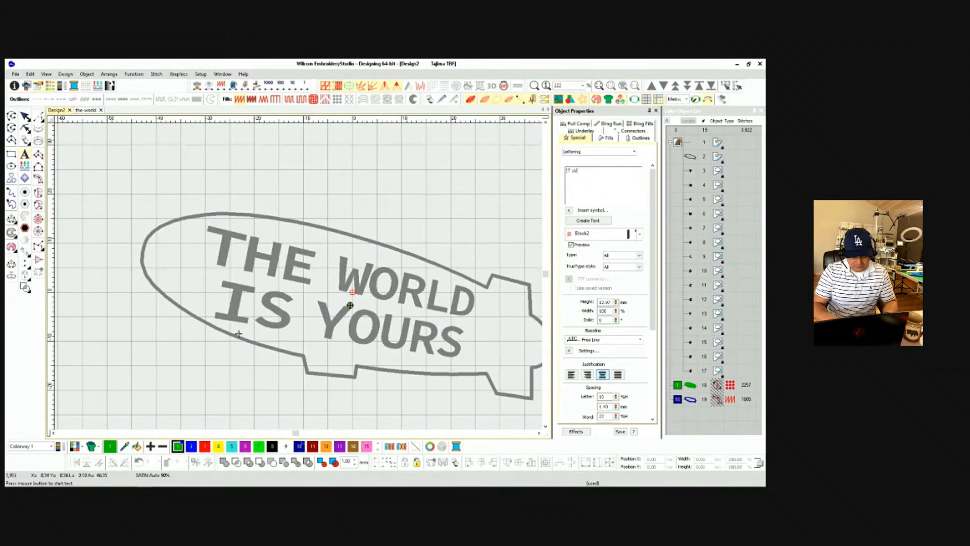
{"action": "key", "text": "BackSpace"}
{"action": "key", "text": "BackSpace"}
{"action": "key", "text": "BackSpace"}
{"action": "key", "text": "BackSpace"}
{"action": "key", "text": "BackSpace"}
{"action": "key", "text": "BackSpace"}
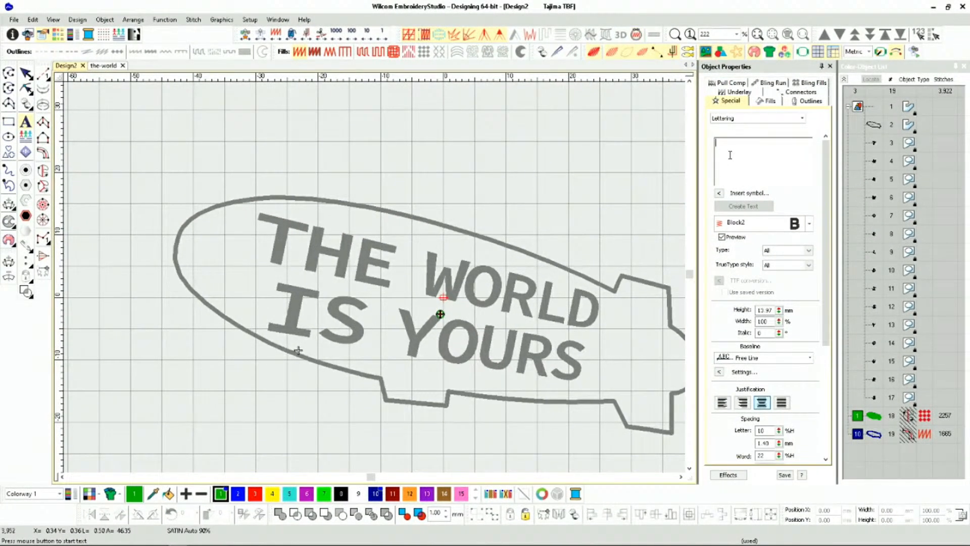
{"action": "type", "text": "THE WORLD"}
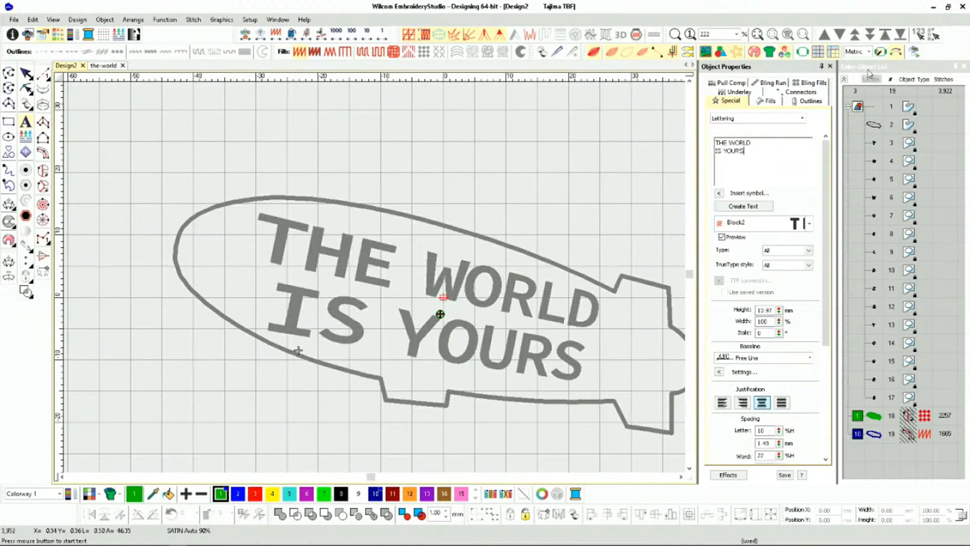
Apply Lettering Art preset 22 to the text and place the lettering over the blimp artwork.
{"action": "left_click_drag", "start_coordinate": [824, 327], "coordinate": [821, 443]}
{"action": "left_click", "coordinate": [809, 439]}
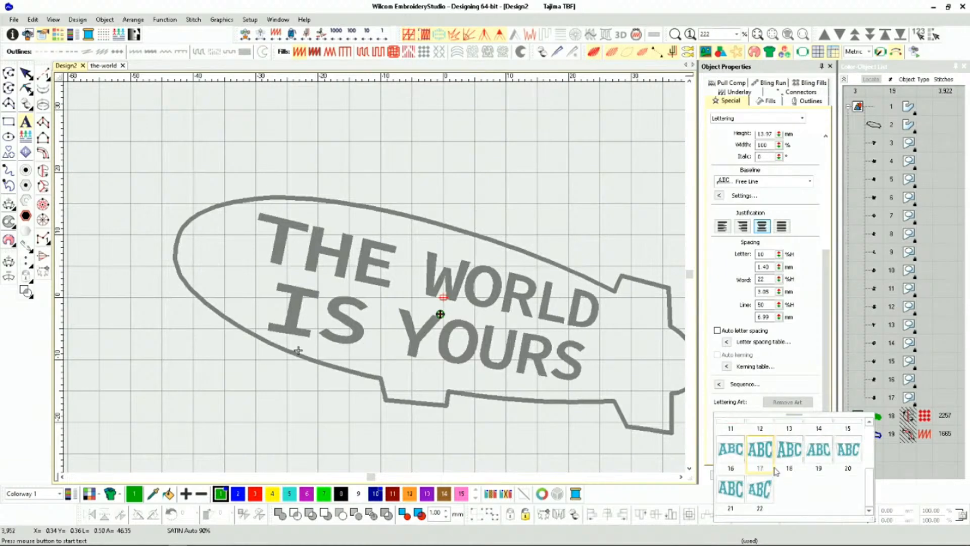
{"action": "left_click", "coordinate": [759, 493]}
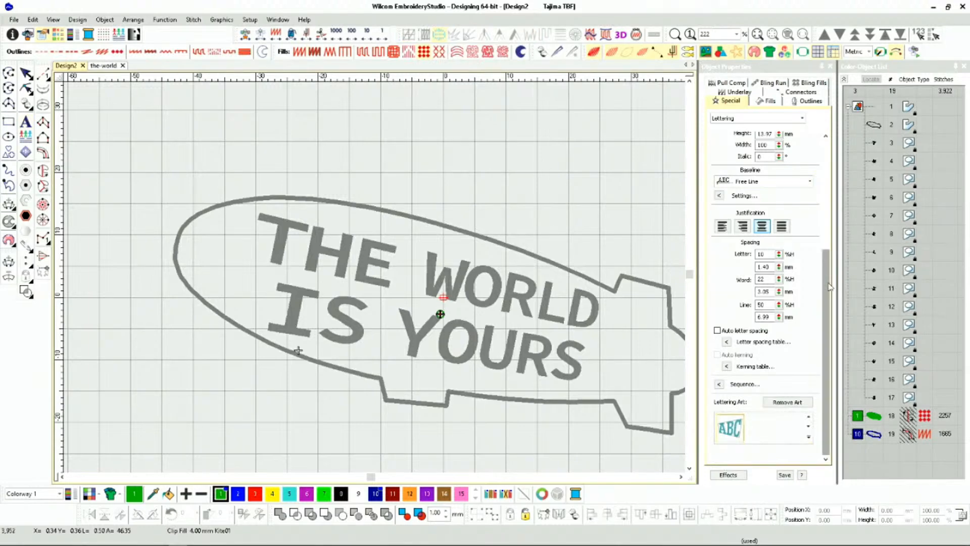
{"action": "scroll", "coordinate": [778, 197], "scroll_direction": "up", "scroll_amount": 5}
{"action": "left_click", "coordinate": [760, 206]}
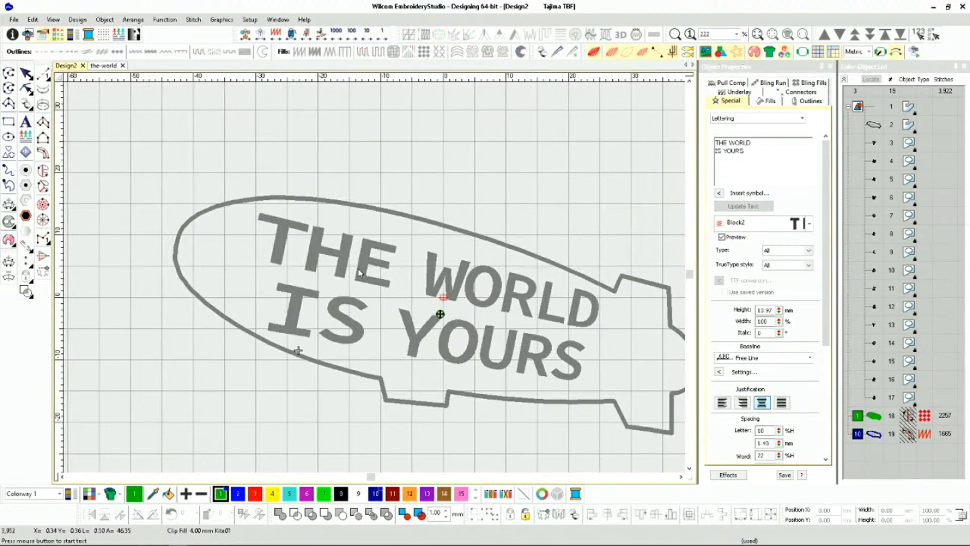
{"action": "left_click", "coordinate": [296, 276]}
{"action": "scroll", "coordinate": [364, 285], "scroll_direction": "down", "scroll_amount": 3}
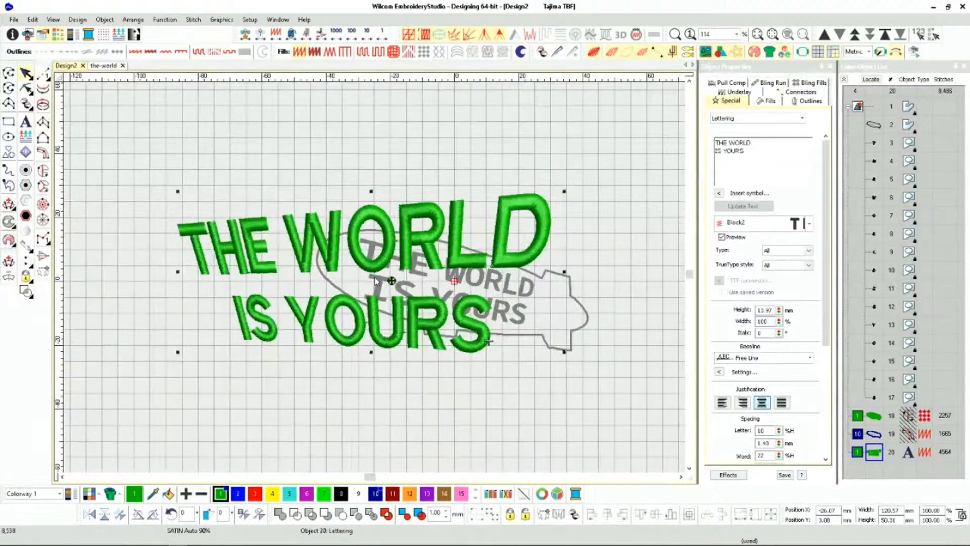
Reshape the lettering's four envelope corners to match the slanted artwork text and set the word spacing to 45 %.
{"action": "key", "text": "h"}
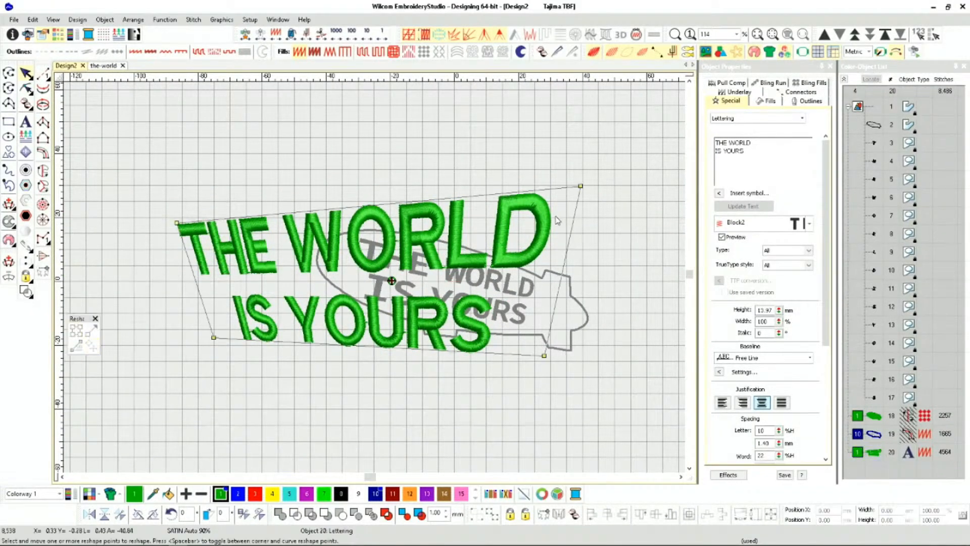
{"action": "left_click_drag", "start_coordinate": [582, 185], "coordinate": [541, 278]}
{"action": "left_click_drag", "start_coordinate": [545, 355], "coordinate": [535, 327]}
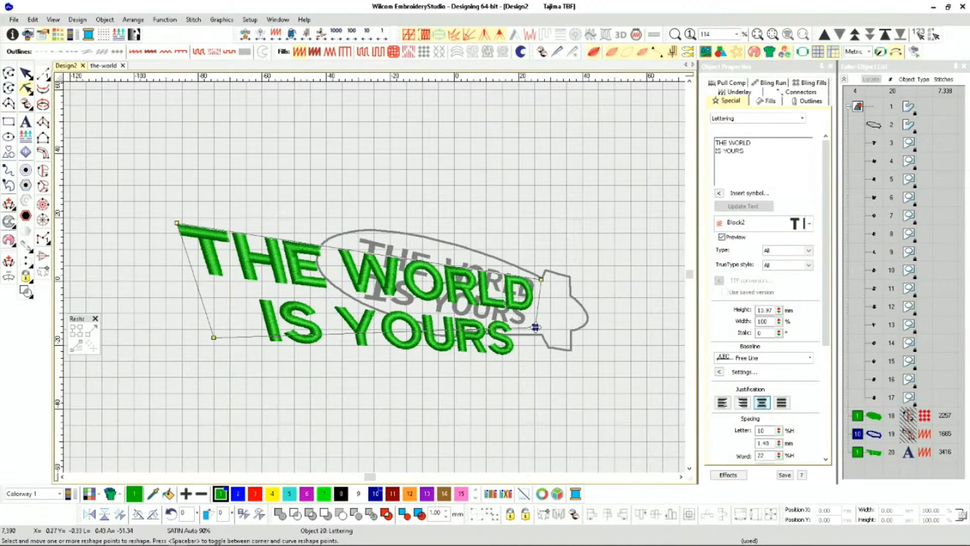
{"action": "left_click_drag", "start_coordinate": [177, 222], "coordinate": [362, 235]}
{"action": "left_click_drag", "start_coordinate": [213, 337], "coordinate": [352, 298]}
{"action": "scroll", "coordinate": [376, 268], "scroll_direction": "up", "scroll_amount": 2}
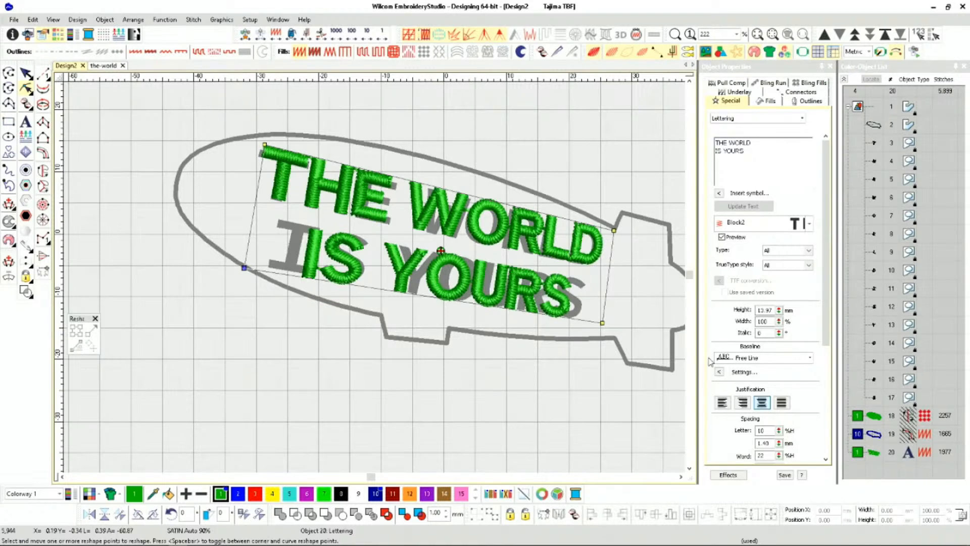
{"action": "left_click_drag", "start_coordinate": [825, 338], "coordinate": [824, 374]}
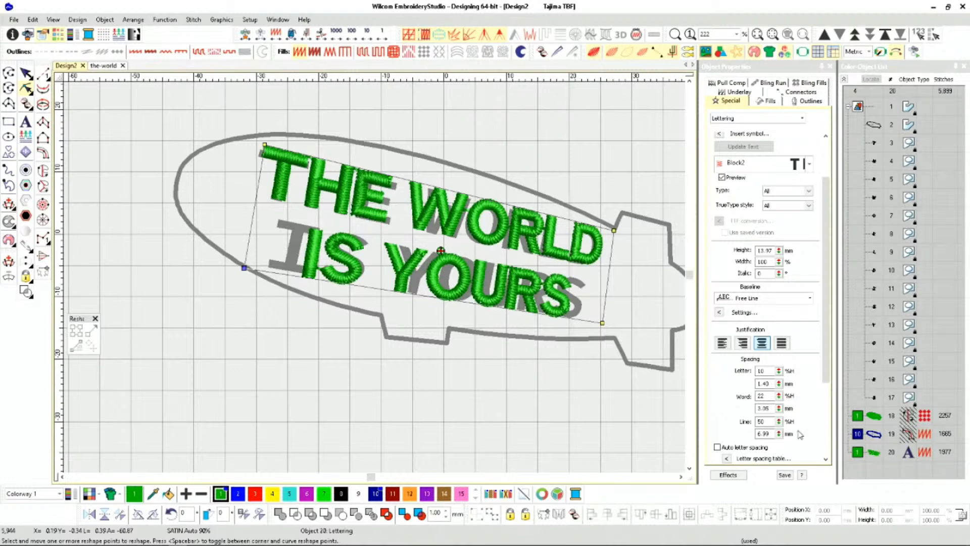
{"action": "left_click", "coordinate": [780, 397]}
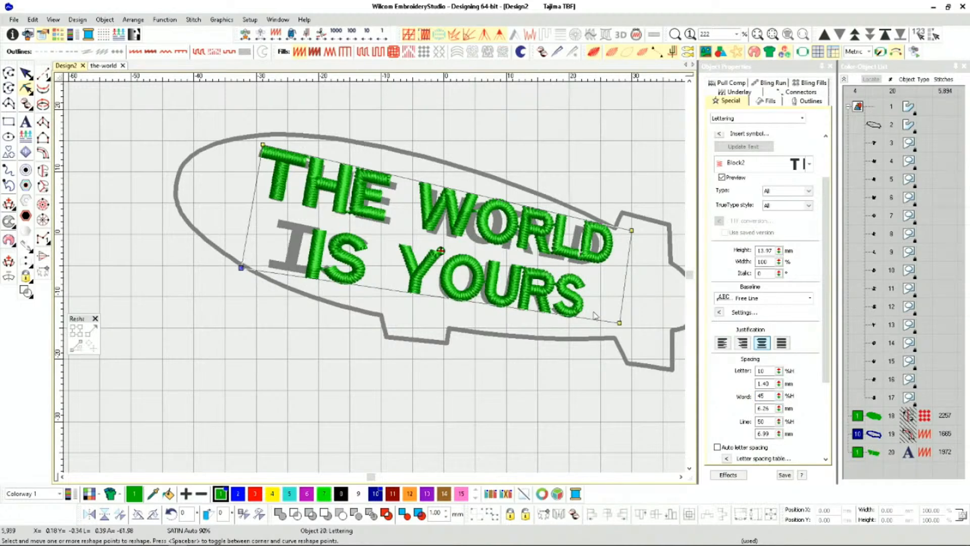
Try to align the lettering with the artwork text by moving and slightly rotating it, and delete the lettering object.
{"action": "left_click", "coordinate": [26, 74]}
{"action": "left_click_drag", "start_coordinate": [441, 251], "coordinate": [412, 251]}
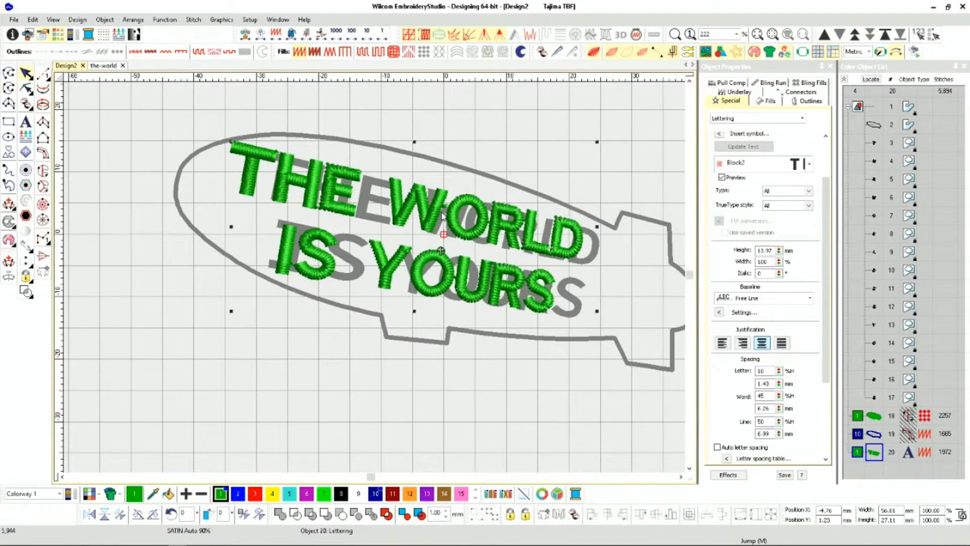
{"action": "left_click_drag", "start_coordinate": [439, 210], "coordinate": [443, 210]}
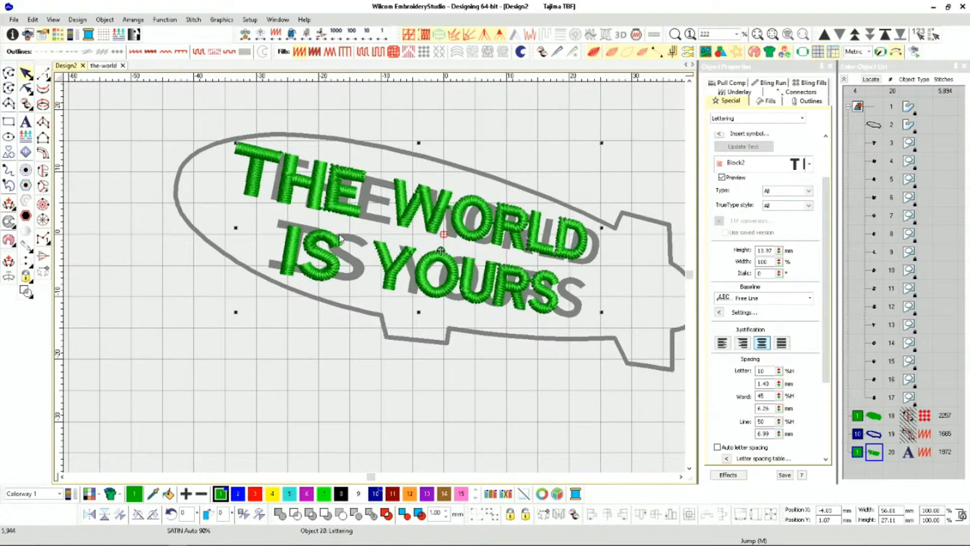
{"action": "left_click", "coordinate": [566, 229]}
{"action": "left_click_drag", "start_coordinate": [601, 144], "coordinate": [606, 153]}
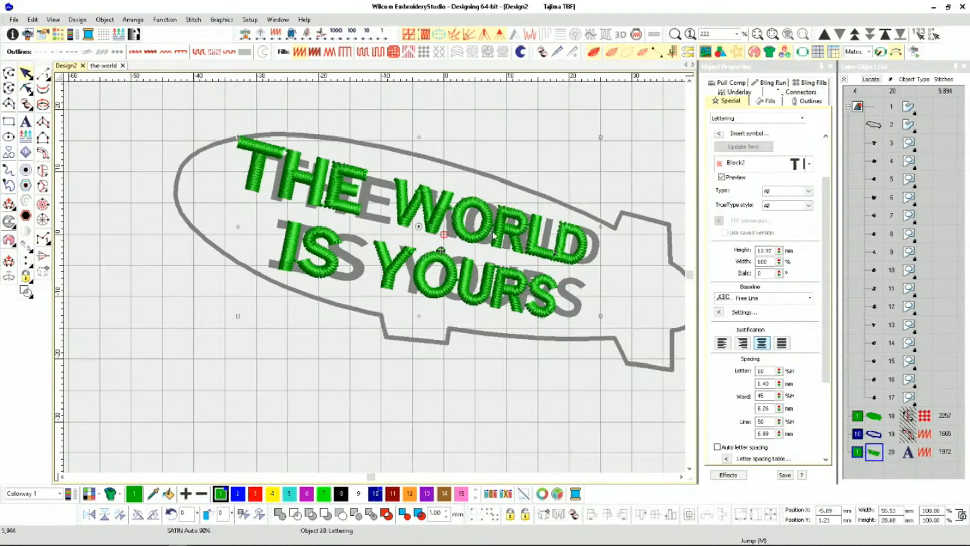
{"action": "left_click_drag", "start_coordinate": [442, 213], "coordinate": [454, 215]}
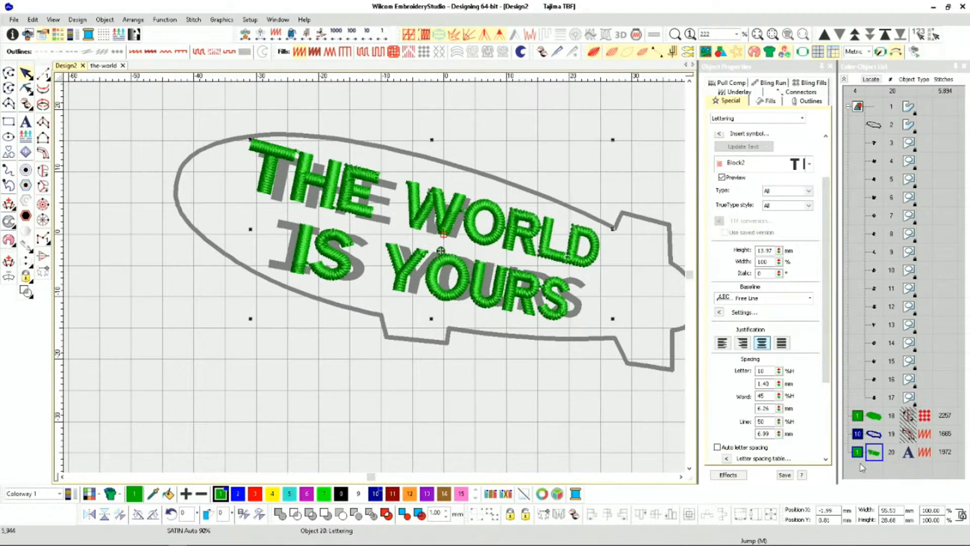
{"action": "key", "text": "Delete"}
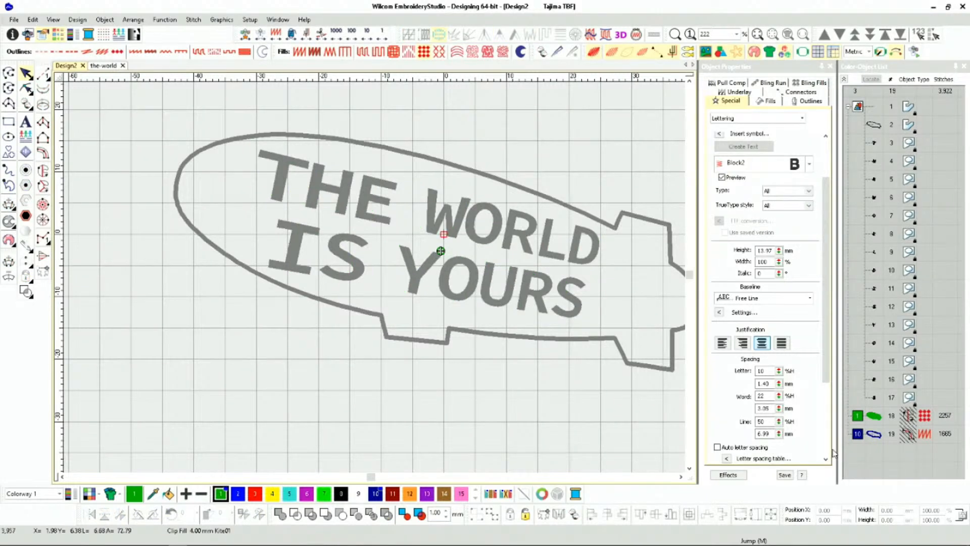
Try digitizing the stem of the T in THE with Column A, and delete the motif-filled result.
{"action": "left_click", "coordinate": [43, 122]}
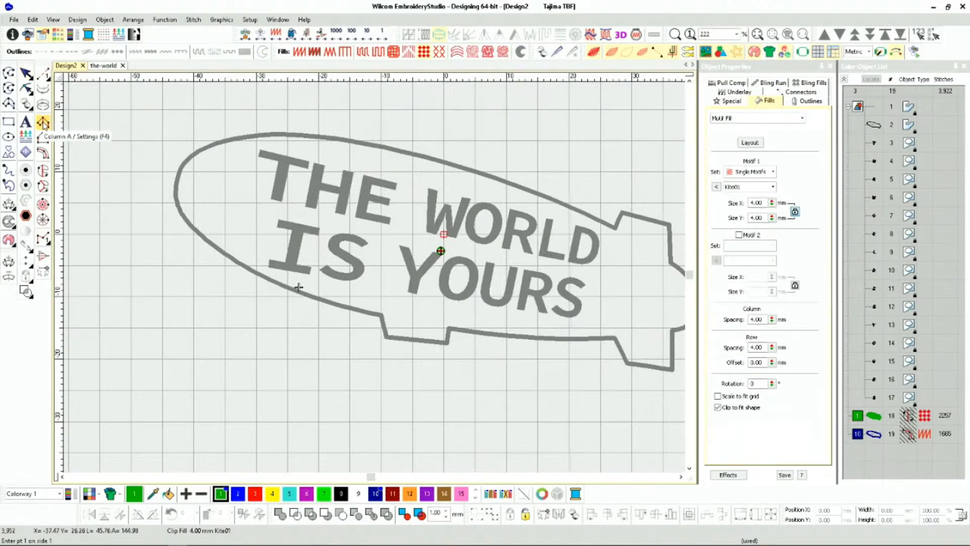
{"action": "scroll", "coordinate": [282, 186], "scroll_direction": "up", "scroll_amount": 5}
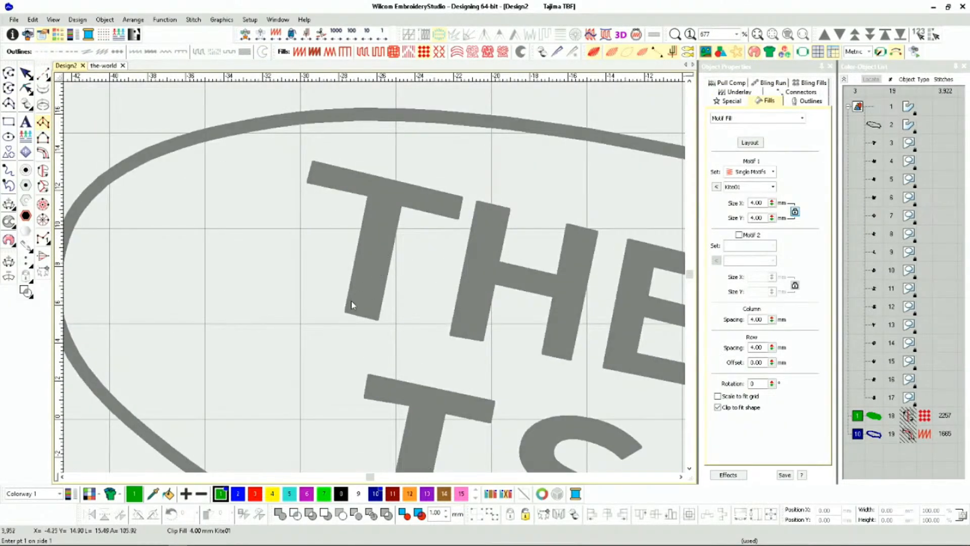
{"action": "scroll", "coordinate": [379, 278], "scroll_direction": "up", "scroll_amount": 3}
{"action": "left_click", "coordinate": [379, 274]}
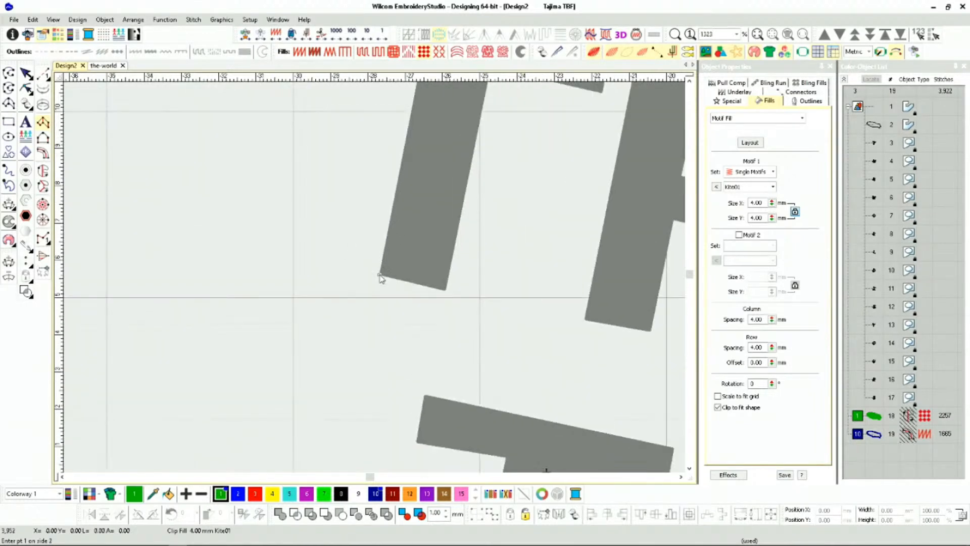
{"action": "left_click", "coordinate": [447, 292]}
{"action": "scroll", "coordinate": [375, 273], "scroll_direction": "down", "scroll_amount": 3}
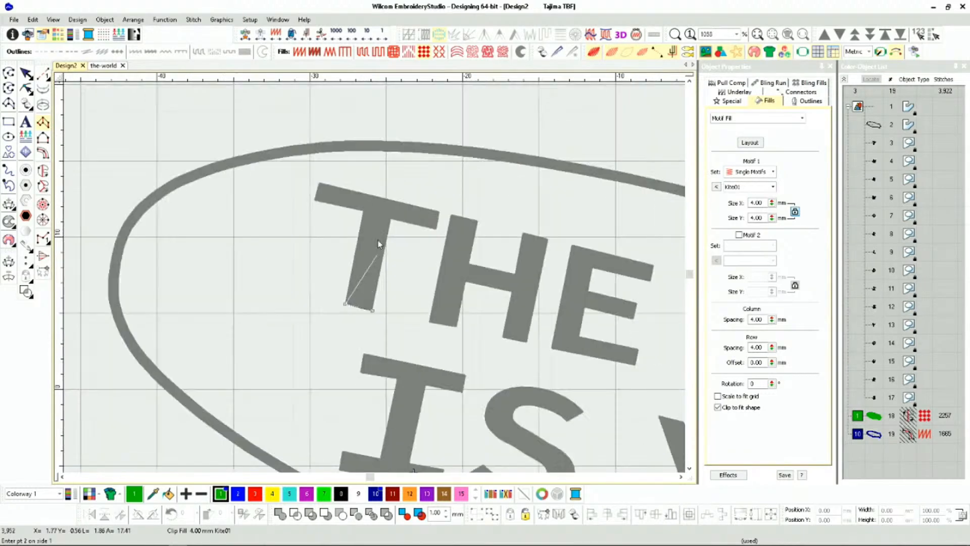
{"action": "scroll", "coordinate": [375, 277], "scroll_direction": "up", "scroll_amount": 3}
{"action": "left_click", "coordinate": [375, 292]}
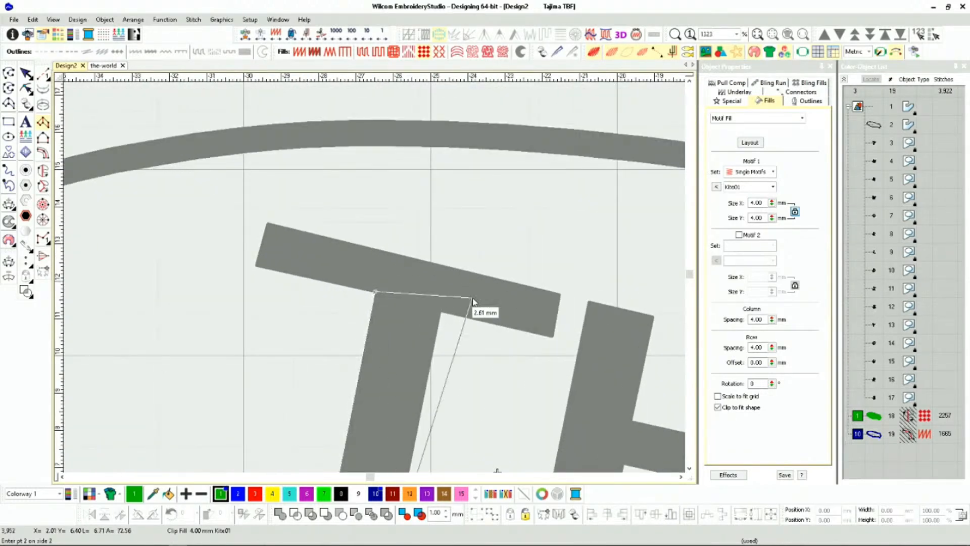
{"action": "left_click", "coordinate": [445, 300]}
{"action": "key", "text": "Return"}
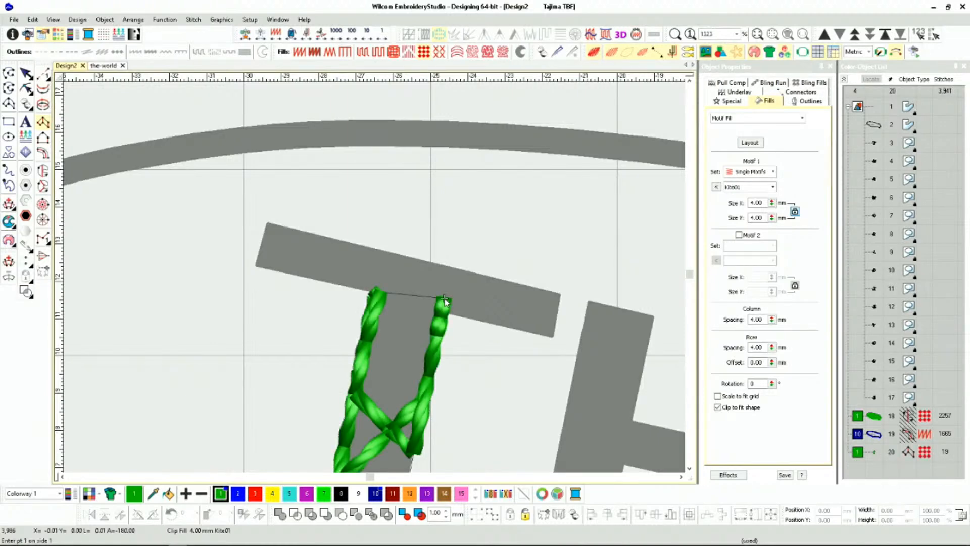
{"action": "key", "text": "Escape"}
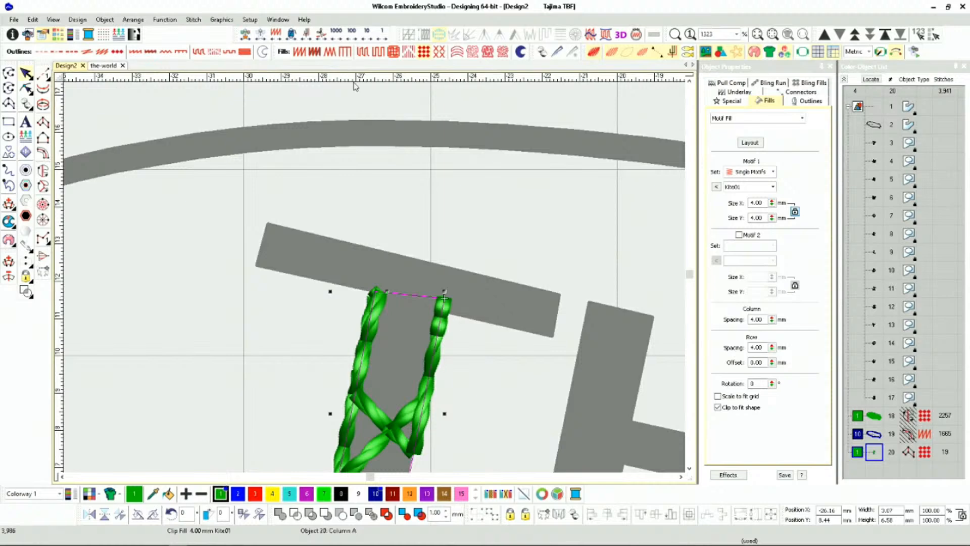
{"action": "key", "text": "Delete"}
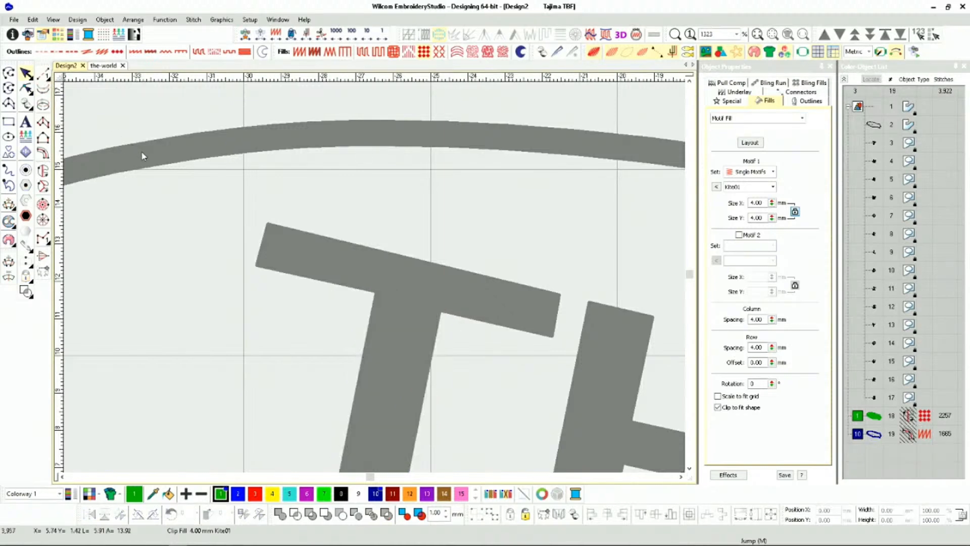
Set Column A to a Satin fill and turn off the second underlay, keeping only the Center Run first underlay.
{"action": "left_click", "coordinate": [43, 121]}
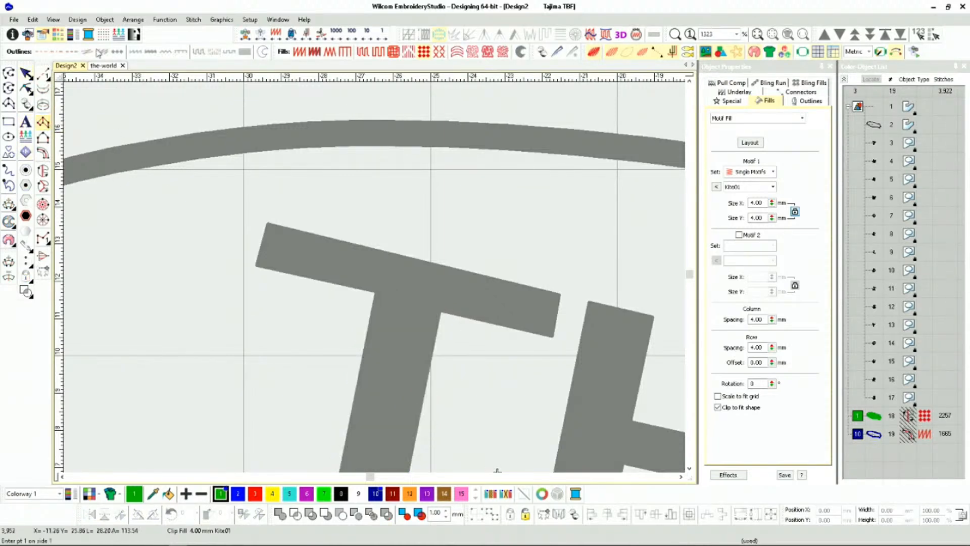
{"action": "left_click", "coordinate": [300, 52]}
{"action": "left_click", "coordinate": [737, 92]}
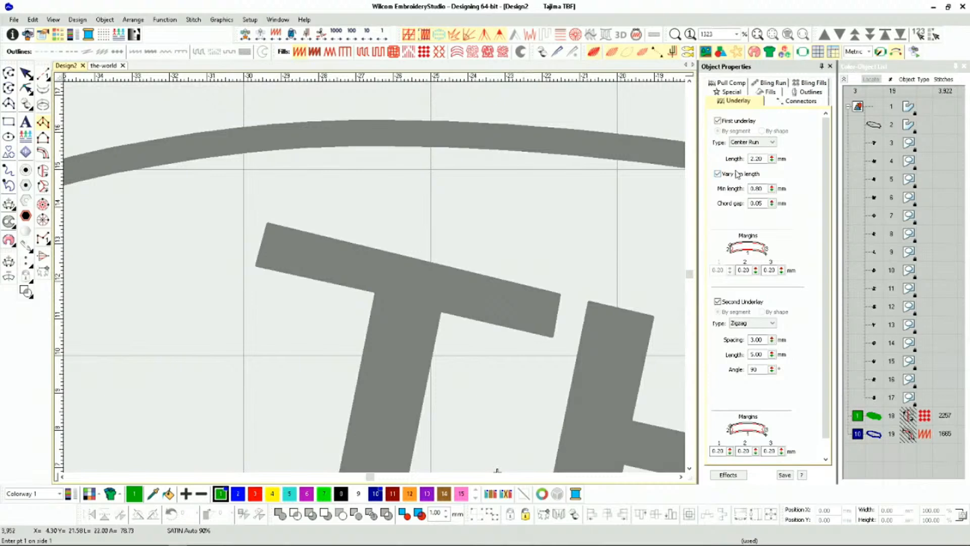
{"action": "left_click", "coordinate": [718, 302]}
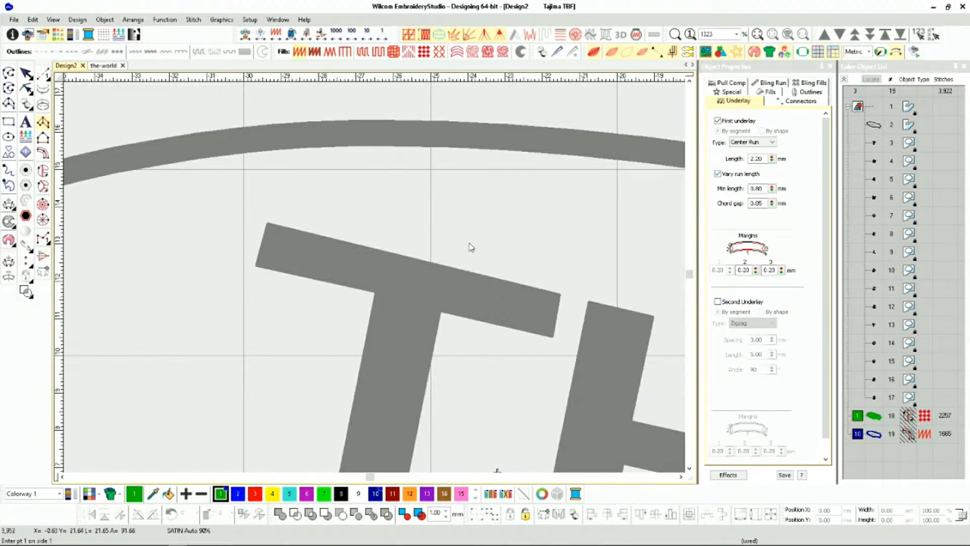
{"action": "scroll", "coordinate": [500, 224], "scroll_direction": "down", "scroll_amount": 2}
{"action": "scroll", "coordinate": [284, 238], "scroll_direction": "up", "scroll_amount": 2}
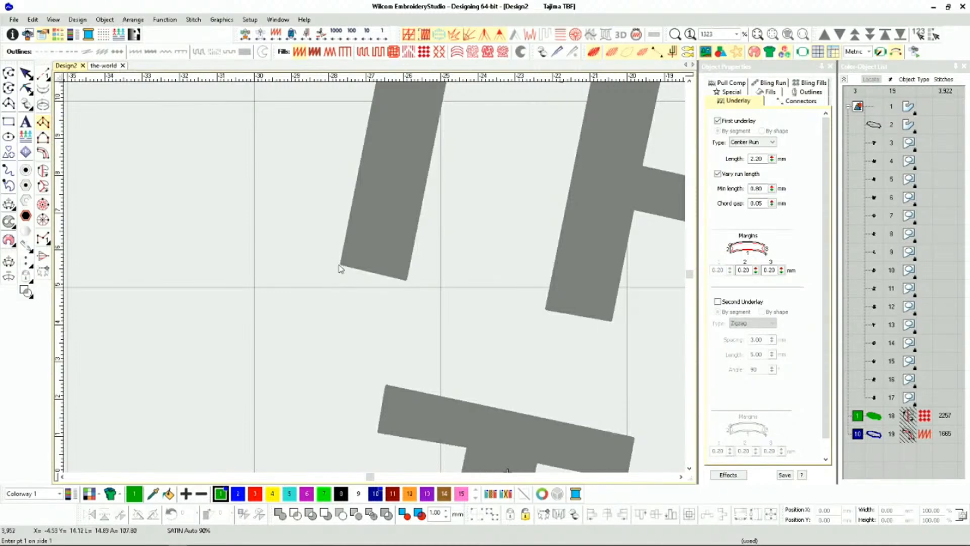
Disable auto split and auto spacing for the Column A satin fill.
{"action": "left_click", "coordinate": [734, 92]}
{"action": "left_click", "coordinate": [767, 101]}
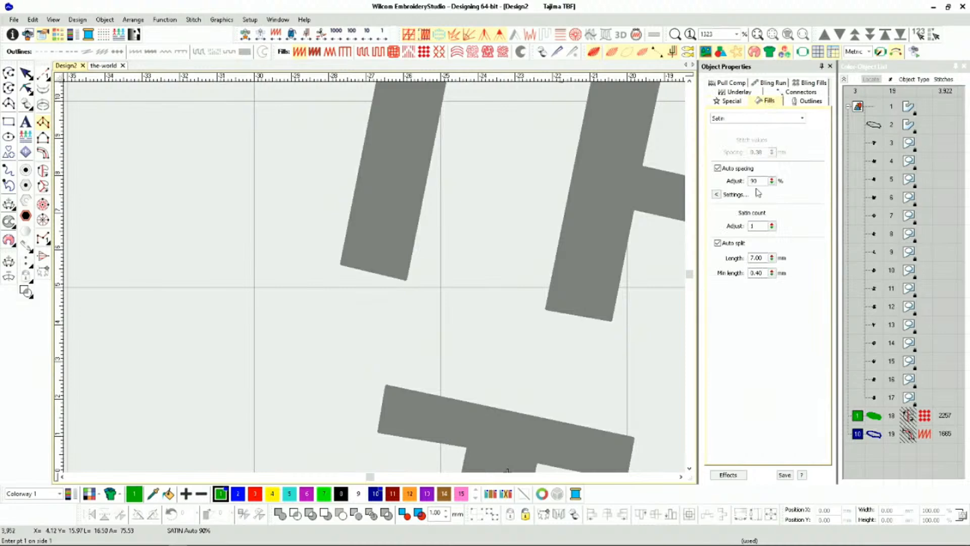
{"action": "left_click", "coordinate": [717, 243]}
{"action": "left_click", "coordinate": [718, 168]}
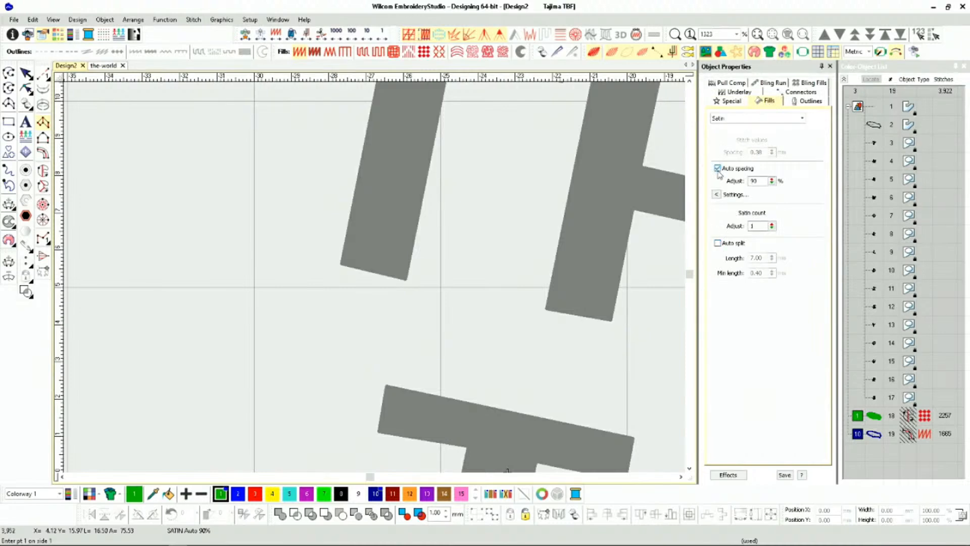
Digitize the stem of the T in THE as a Column A satin, from its base up to the crossbar.
{"action": "scroll", "coordinate": [362, 285], "scroll_direction": "down", "scroll_amount": 1}
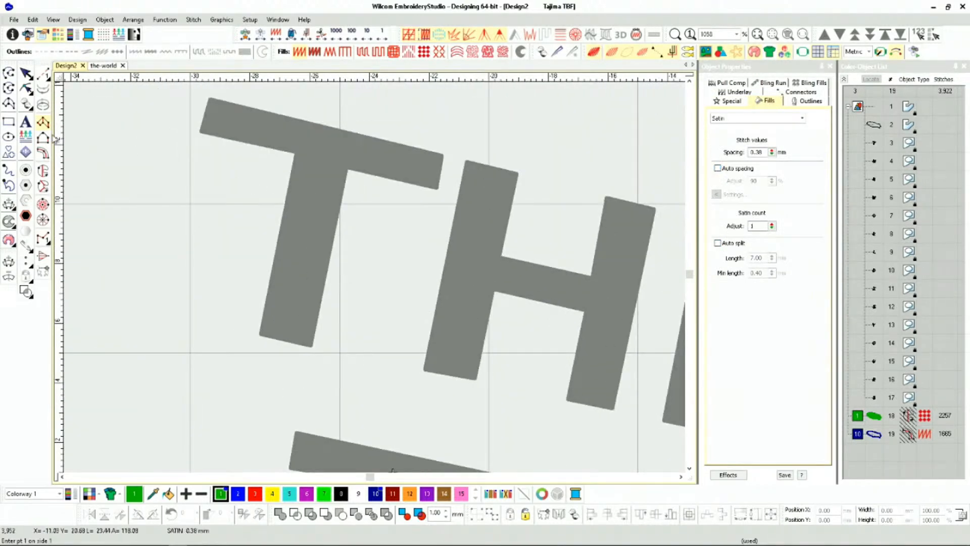
{"action": "left_click", "coordinate": [259, 335]}
{"action": "left_click", "coordinate": [312, 347]}
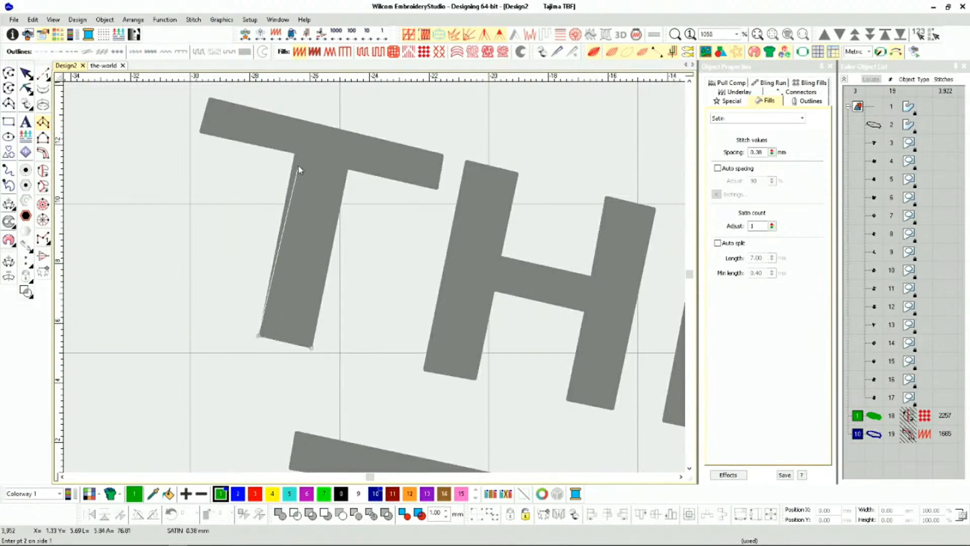
{"action": "left_click", "coordinate": [296, 151]}
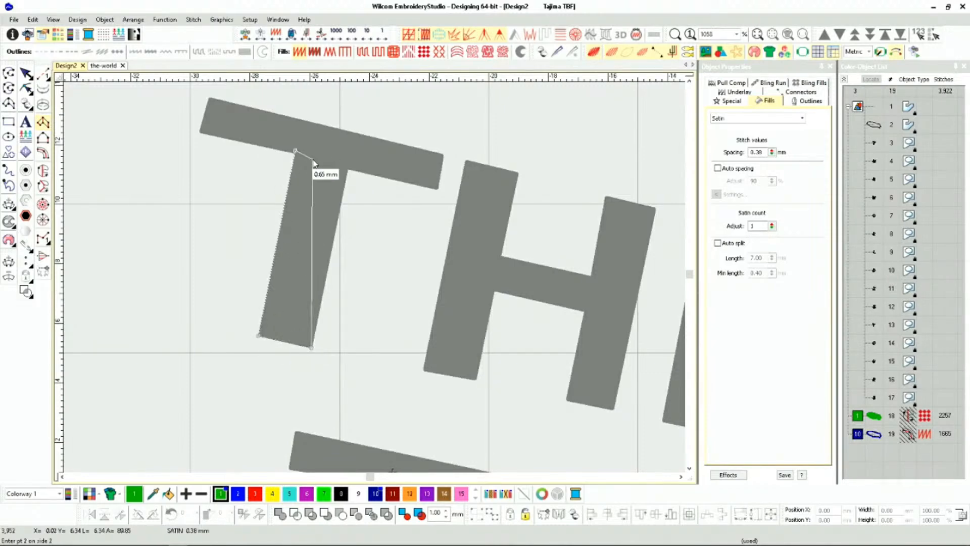
{"action": "left_click", "coordinate": [352, 161]}
{"action": "key", "text": "Return"}
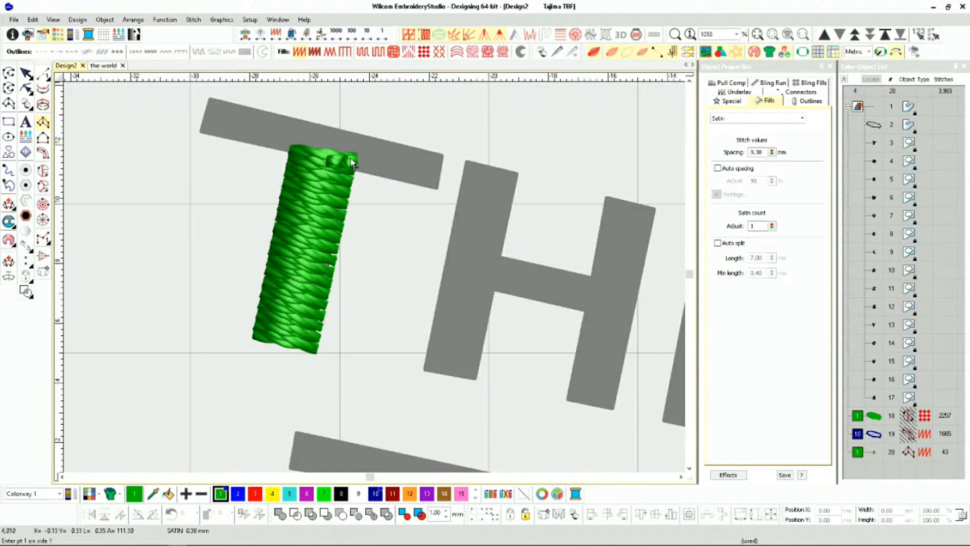
Digitize the full crossbar of the T in THE as a Column A satin and preview the stitched letter.
{"action": "key", "text": "t"}
{"action": "scroll", "coordinate": [217, 114], "scroll_direction": "up", "scroll_amount": 2}
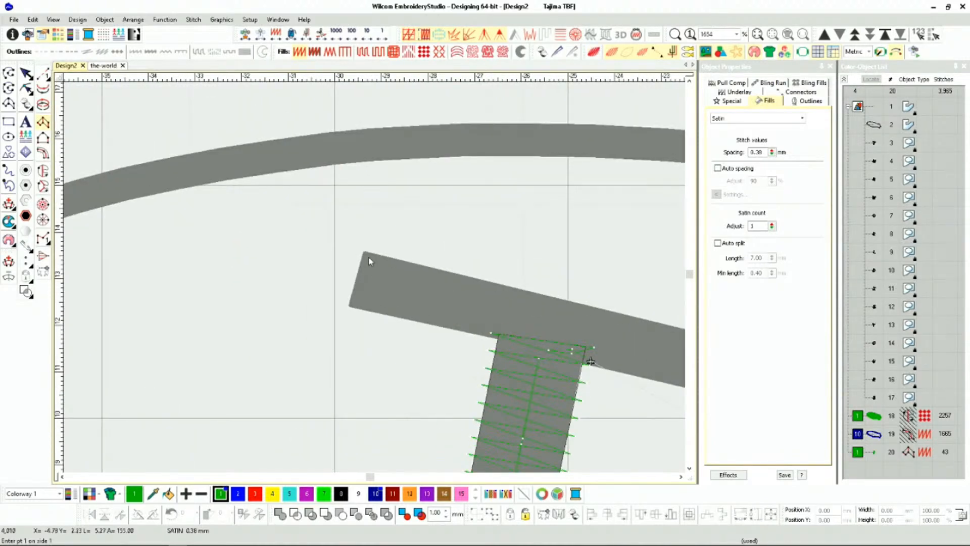
{"action": "left_click", "coordinate": [364, 254]}
{"action": "scroll", "coordinate": [376, 281], "scroll_direction": "down", "scroll_amount": 1}
{"action": "scroll", "coordinate": [384, 263], "scroll_direction": "up", "scroll_amount": 1}
{"action": "left_click", "coordinate": [405, 246]}
{"action": "left_click", "coordinate": [396, 302]}
{"action": "key", "text": "Return"}
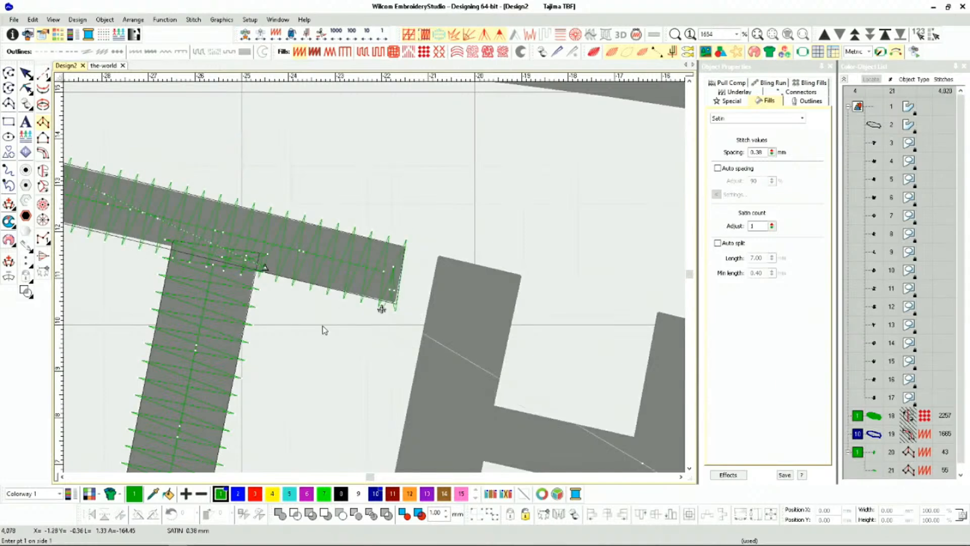
{"action": "scroll", "coordinate": [321, 330], "scroll_direction": "down", "scroll_amount": 1}
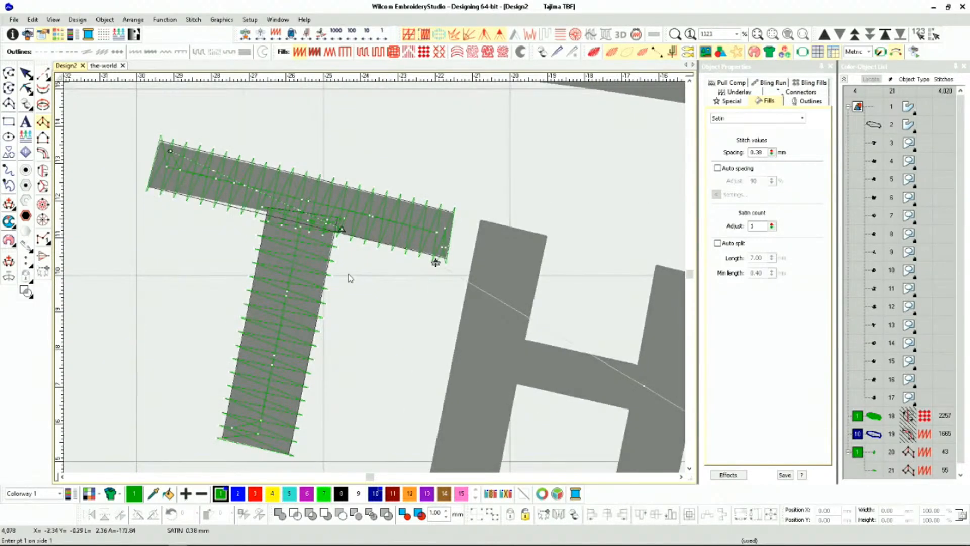
{"action": "key", "text": "t"}
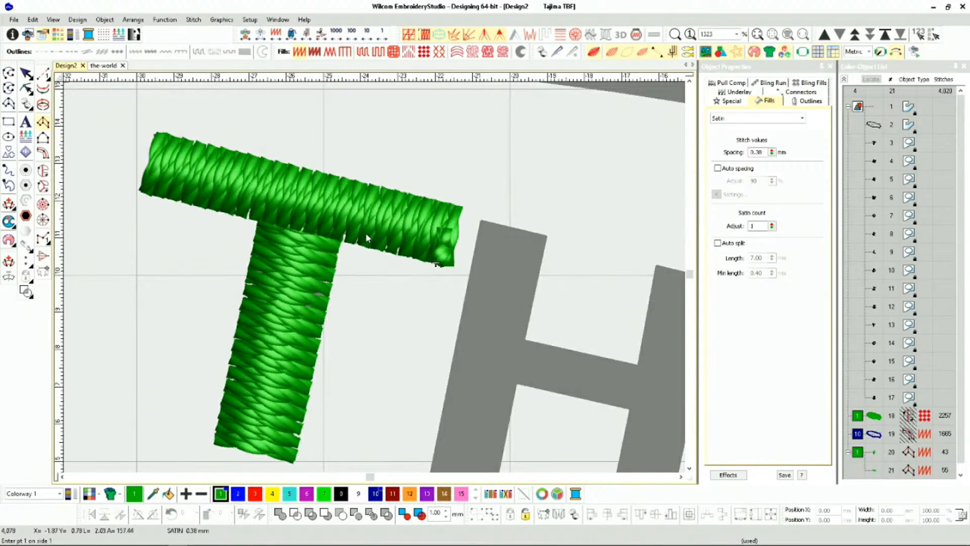
{"action": "key", "text": "t"}
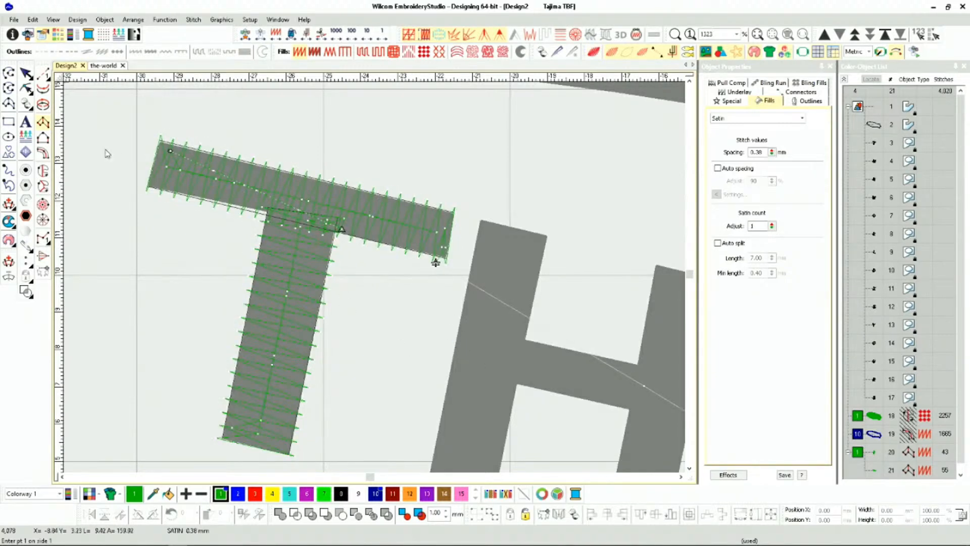
Digitize the left stem of the H in THE as a Column A satin, from its base to its top edge.
{"action": "scroll", "coordinate": [433, 337], "scroll_direction": "down", "scroll_amount": 1}
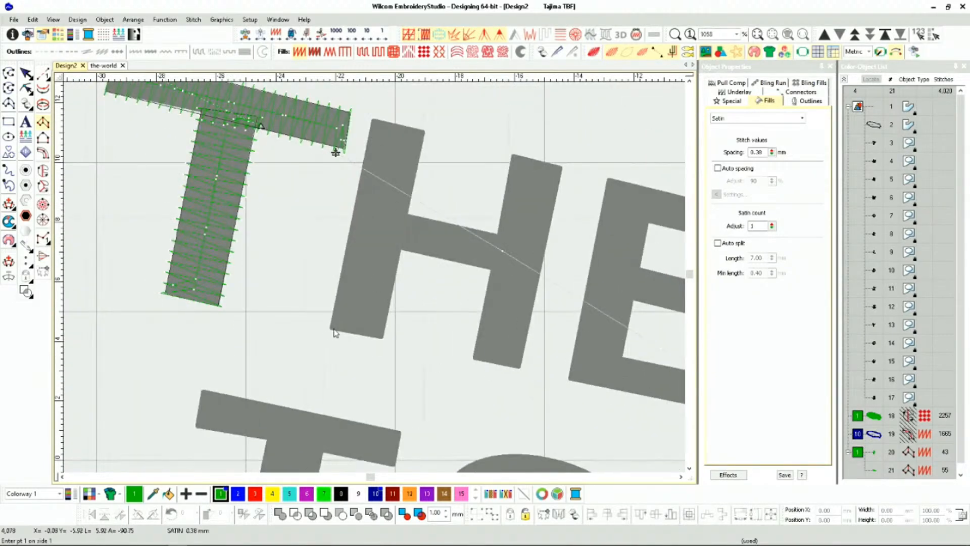
{"action": "left_click", "coordinate": [329, 331]}
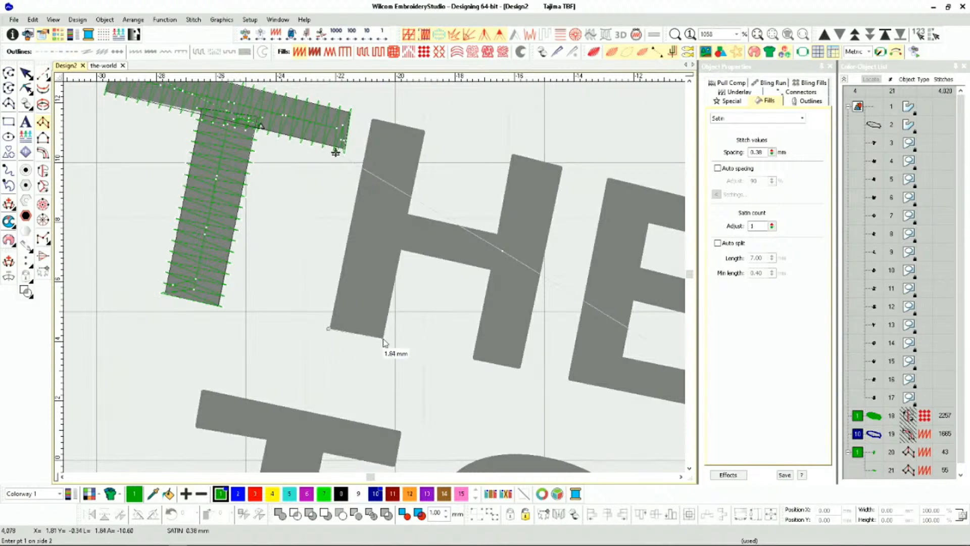
{"action": "scroll", "coordinate": [369, 234], "scroll_direction": "up", "scroll_amount": 3}
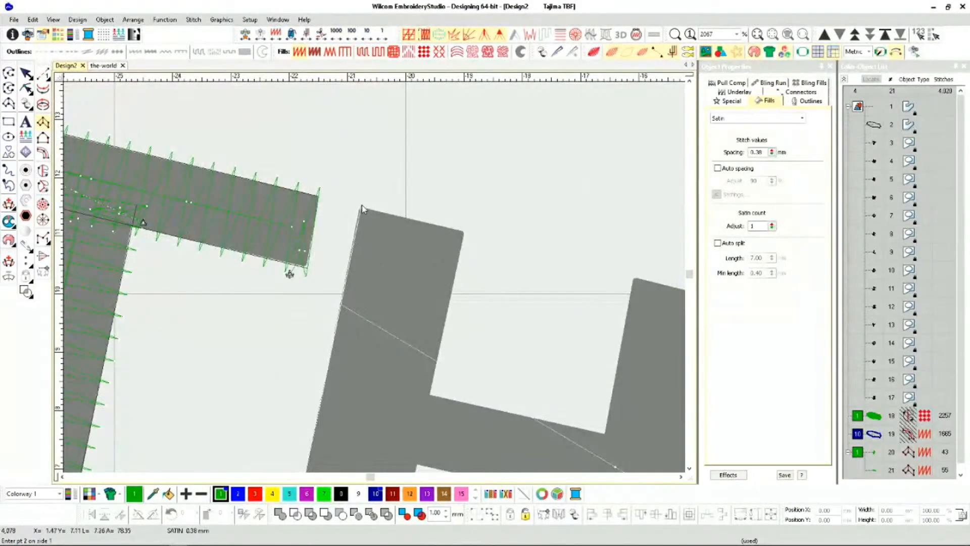
{"action": "left_click", "coordinate": [362, 205]}
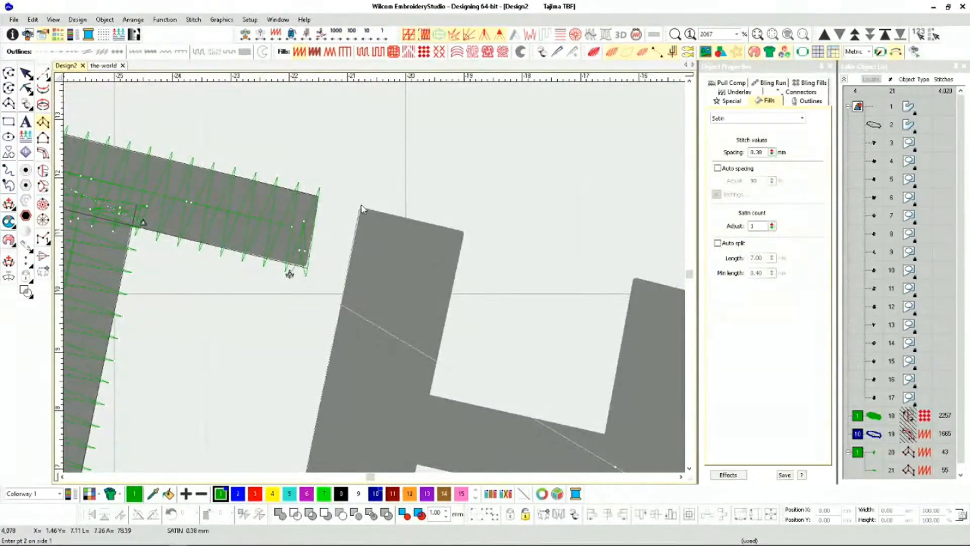
{"action": "left_click", "coordinate": [466, 231]}
{"action": "key", "text": "Return"}
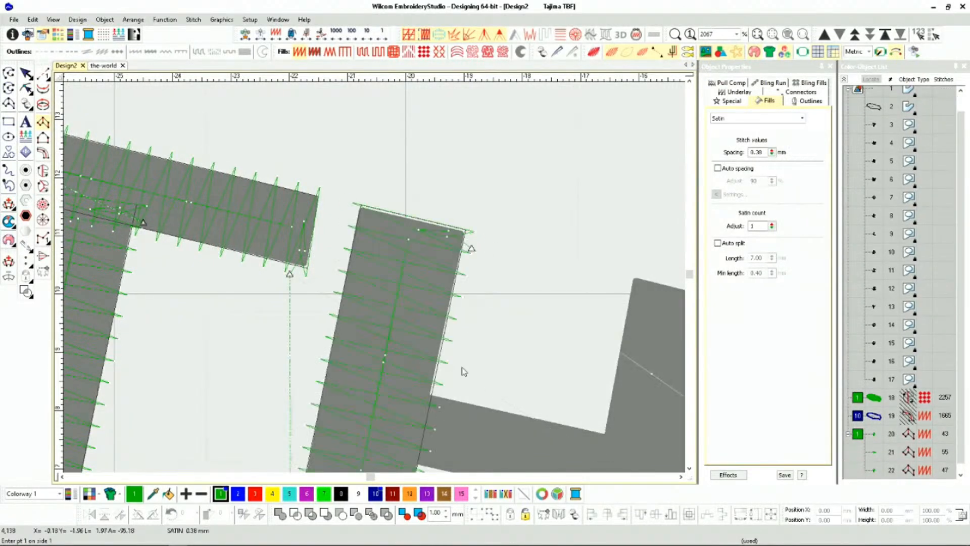
Digitize the crossbar of the H as a Column A satin, overlapping slightly into both stems.
{"action": "scroll", "coordinate": [323, 268], "scroll_direction": "down", "scroll_amount": 3}
{"action": "scroll", "coordinate": [327, 268], "scroll_direction": "up", "scroll_amount": 3}
{"action": "left_click", "coordinate": [331, 263]}
{"action": "left_click", "coordinate": [314, 336]}
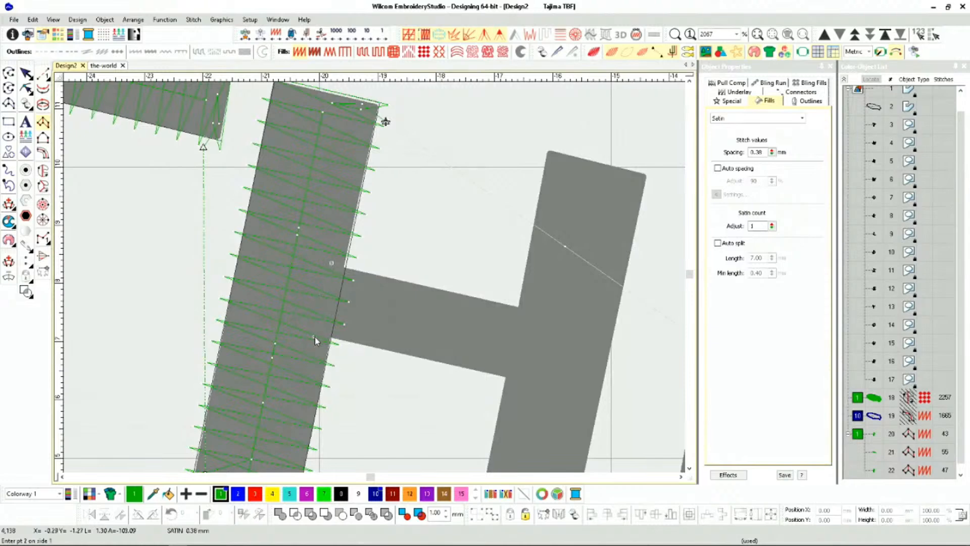
{"action": "left_click", "coordinate": [532, 309]}
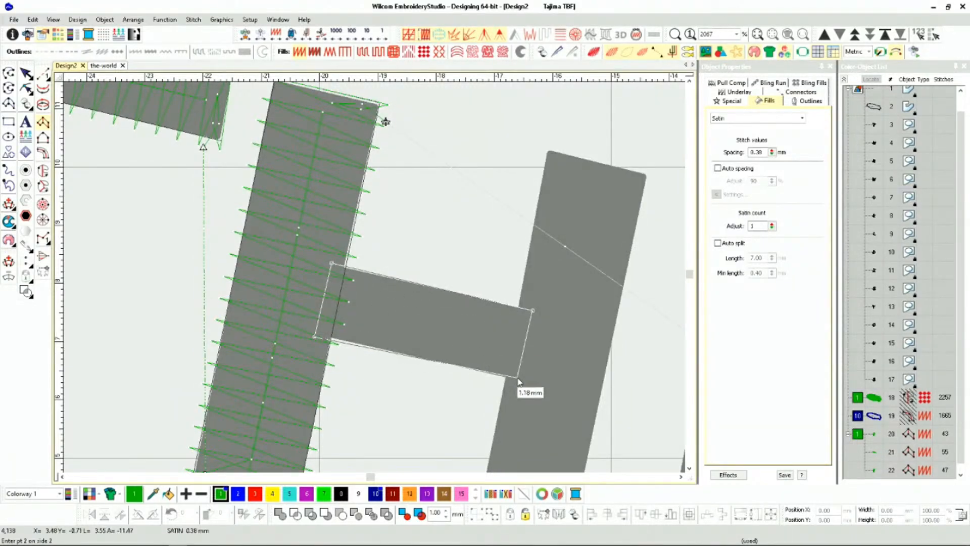
{"action": "left_click", "coordinate": [517, 378]}
{"action": "key", "text": "Return"}
Digitize the right stem of the H as a Column A satin over the end of its crossbar.
{"action": "scroll", "coordinate": [381, 277], "scroll_direction": "down", "scroll_amount": 2}
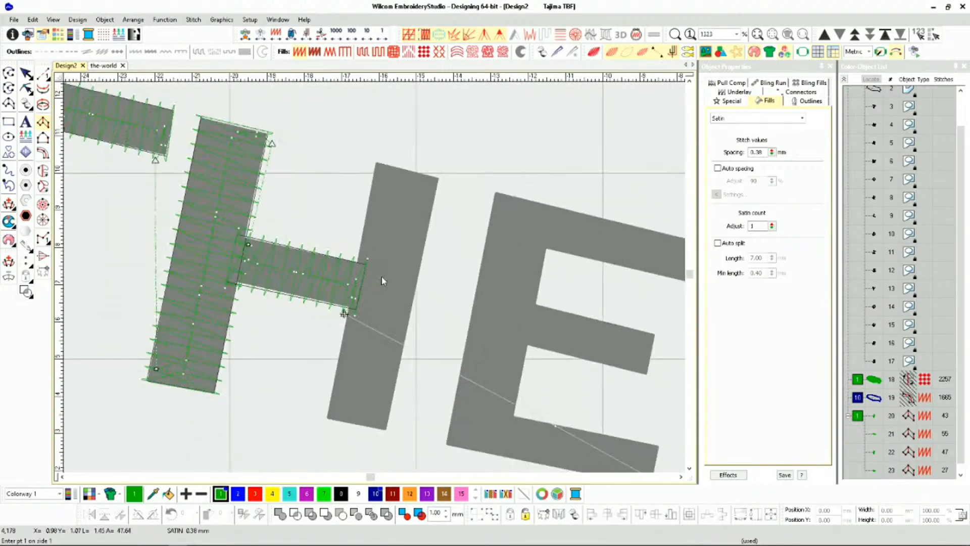
{"action": "scroll", "coordinate": [381, 277], "scroll_direction": "down", "scroll_amount": 1}
{"action": "scroll", "coordinate": [358, 407], "scroll_direction": "up", "scroll_amount": 2}
{"action": "left_click", "coordinate": [333, 239]}
{"action": "scroll", "coordinate": [384, 242], "scroll_direction": "down", "scroll_amount": 1}
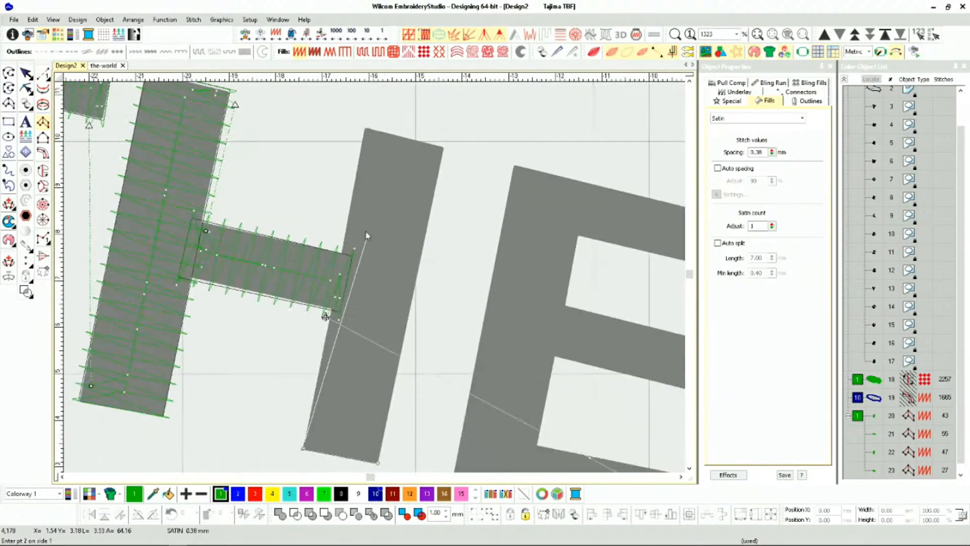
{"action": "scroll", "coordinate": [365, 131], "scroll_direction": "up", "scroll_amount": 4}
{"action": "left_click", "coordinate": [383, 262]}
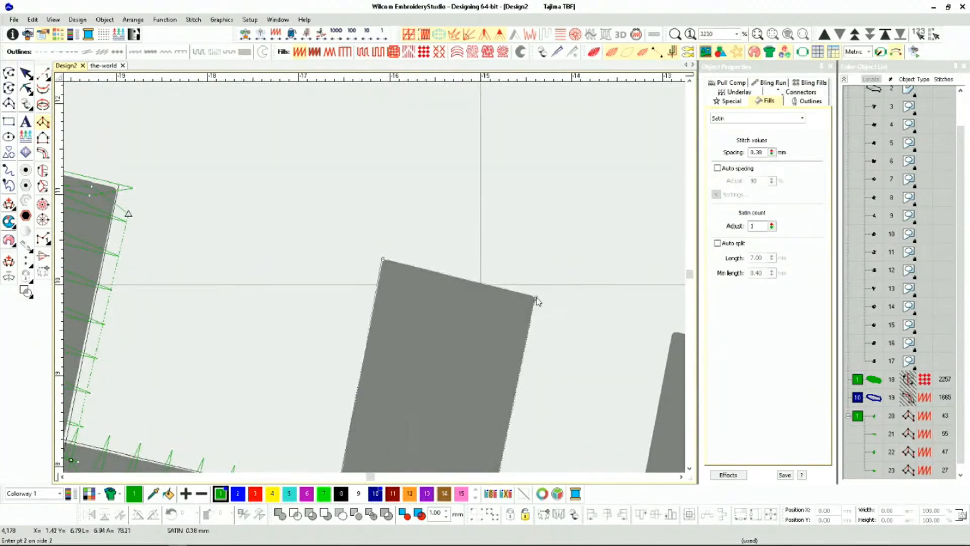
{"action": "left_click", "coordinate": [536, 301]}
{"action": "key", "text": "Return"}
{"action": "scroll", "coordinate": [368, 280], "scroll_direction": "down", "scroll_amount": 3}
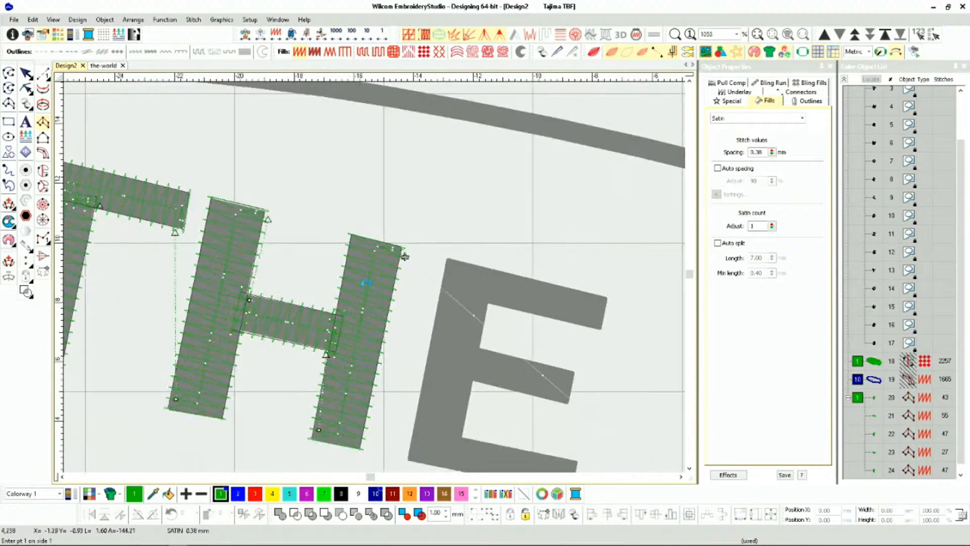
{"action": "scroll", "coordinate": [374, 280], "scroll_direction": "down", "scroll_amount": 1}
{"action": "key", "text": "t"}
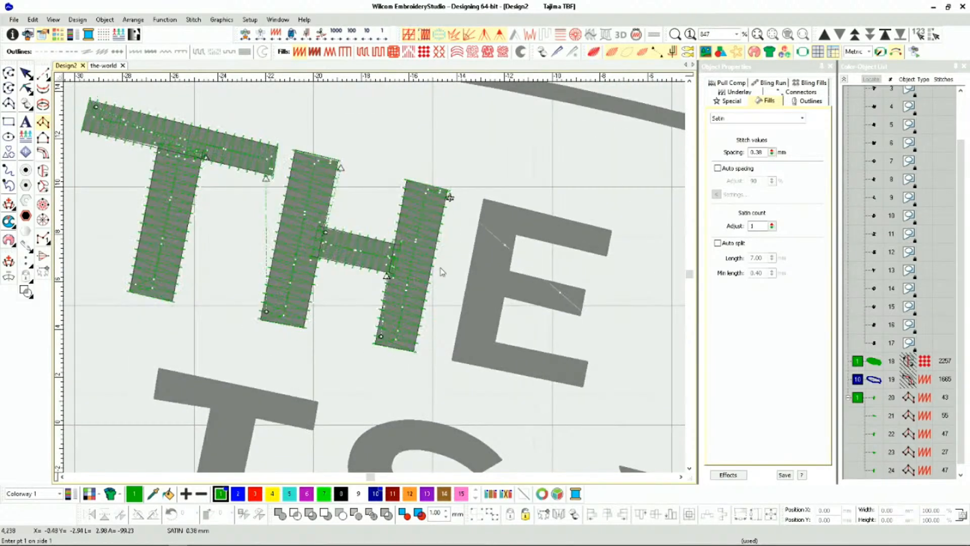
Digitize the E's upper arm, spine and lower arm as one continuous Column A satin with mitred point pairs at both corners.
{"action": "scroll", "coordinate": [375, 281], "scroll_direction": "up", "scroll_amount": 3}
{"action": "scroll", "coordinate": [410, 277], "scroll_direction": "down", "scroll_amount": 1}
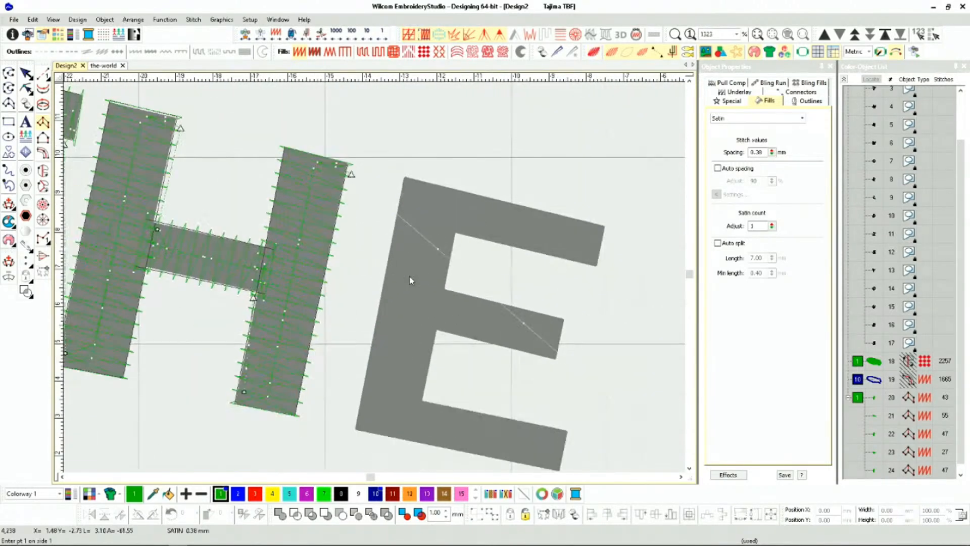
{"action": "left_click", "coordinate": [605, 225]}
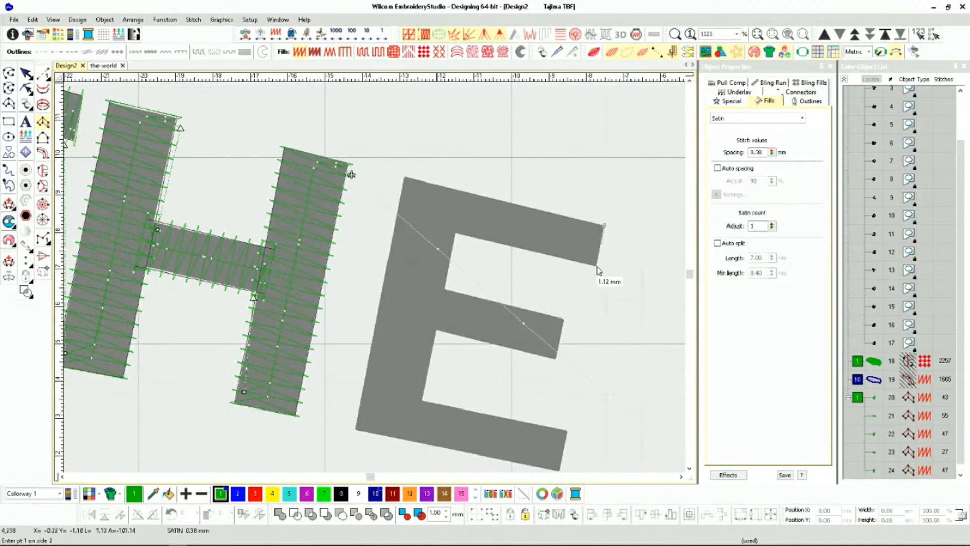
{"action": "left_click", "coordinate": [404, 178]}
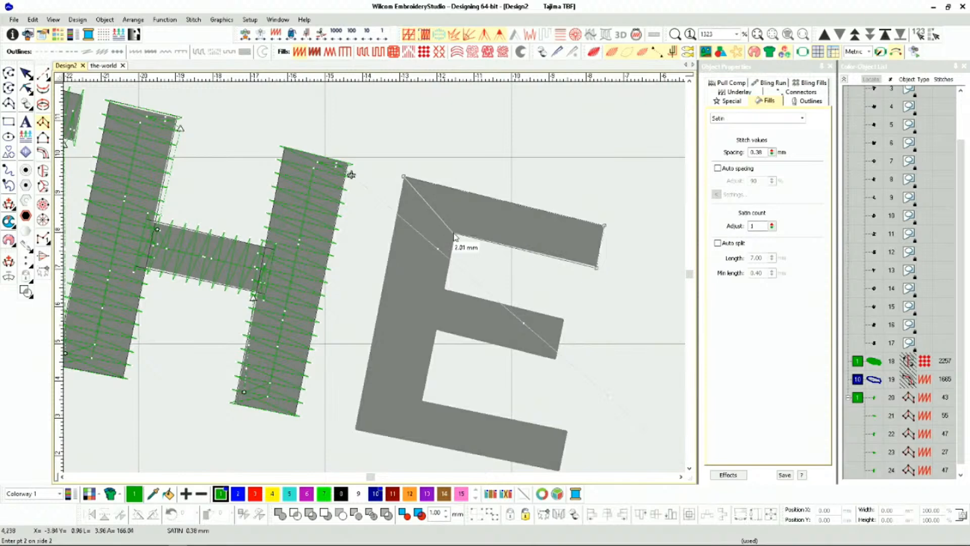
{"action": "left_click", "coordinate": [457, 235]}
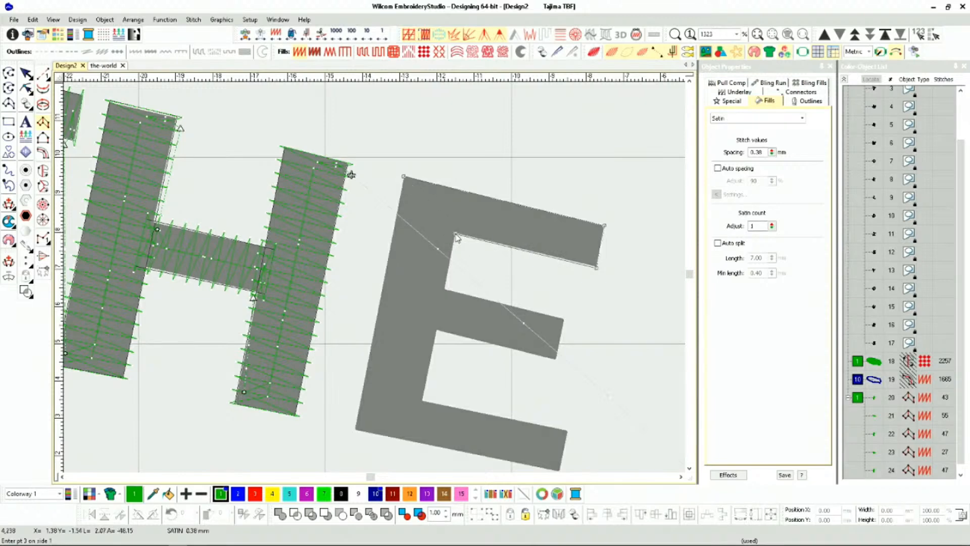
{"action": "left_click", "coordinate": [356, 430]}
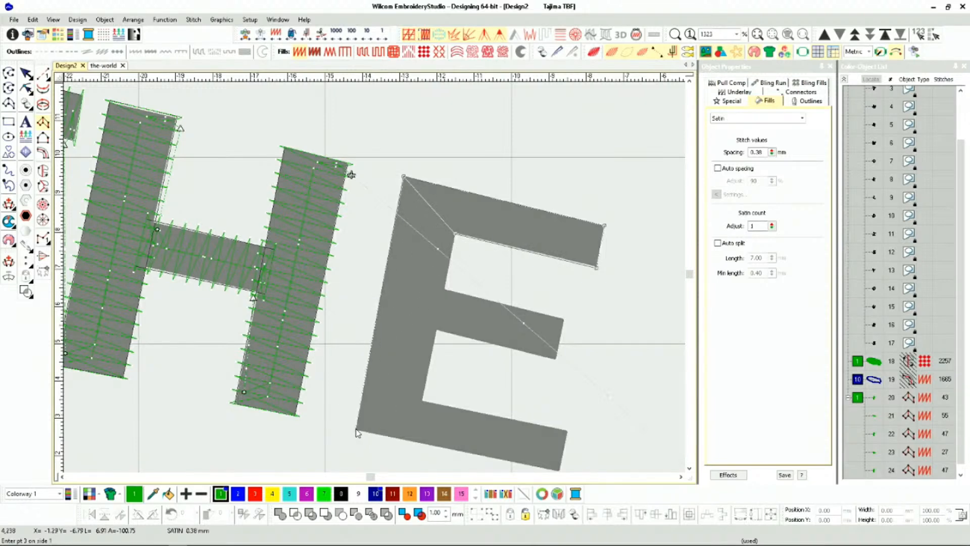
{"action": "left_click", "coordinate": [424, 402]}
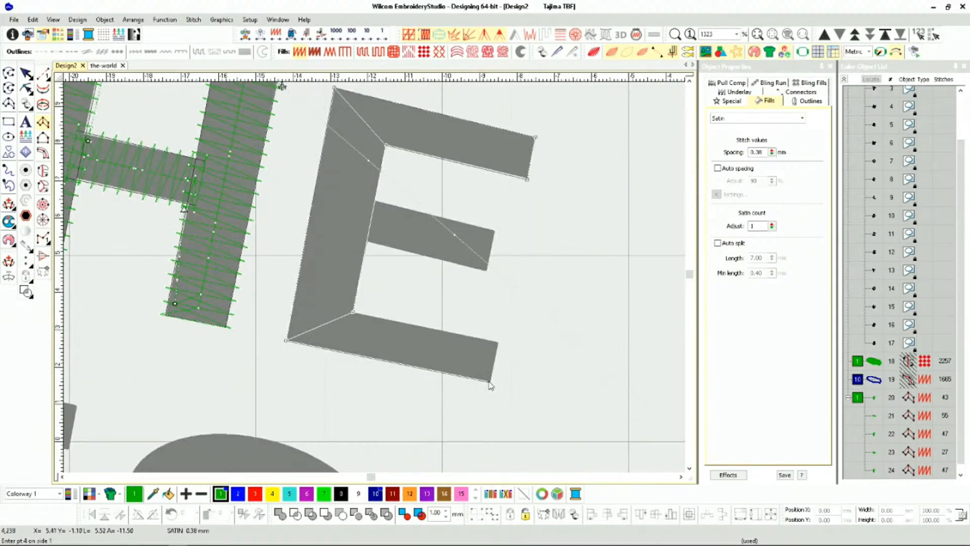
{"action": "left_click", "coordinate": [491, 382]}
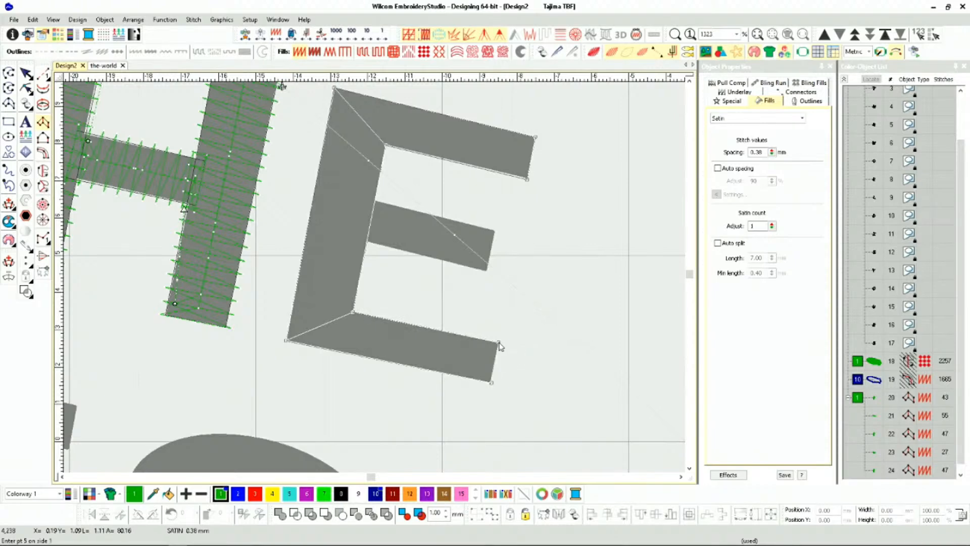
{"action": "left_click", "coordinate": [499, 345]}
{"action": "key", "text": "Return"}
Digitize the middle arm of the E as a Column A satin from its outer end to slightly inside the spine.
{"action": "key", "text": "shift+z"}
{"action": "scroll", "coordinate": [373, 282], "scroll_direction": "up", "scroll_amount": 2}
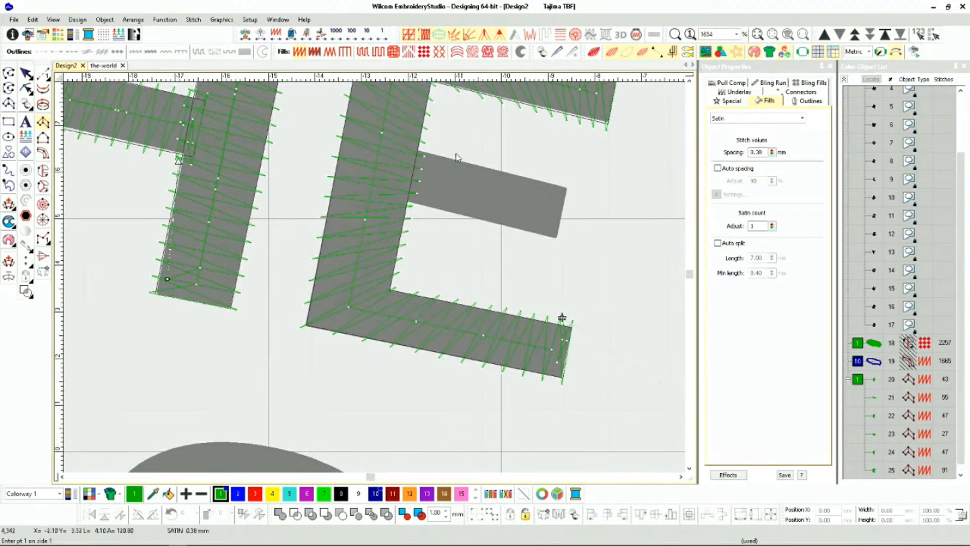
{"action": "left_click", "coordinate": [567, 187]}
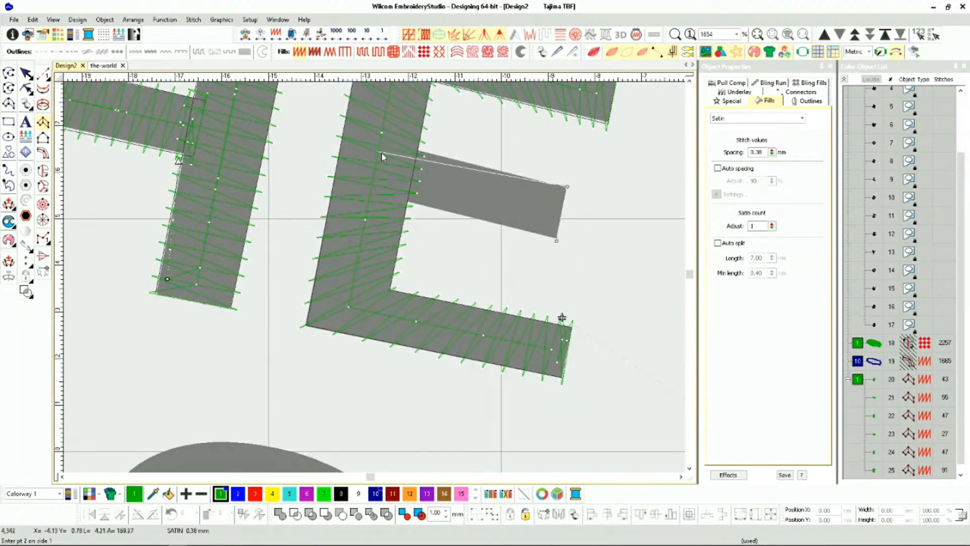
{"action": "left_click", "coordinate": [412, 150]}
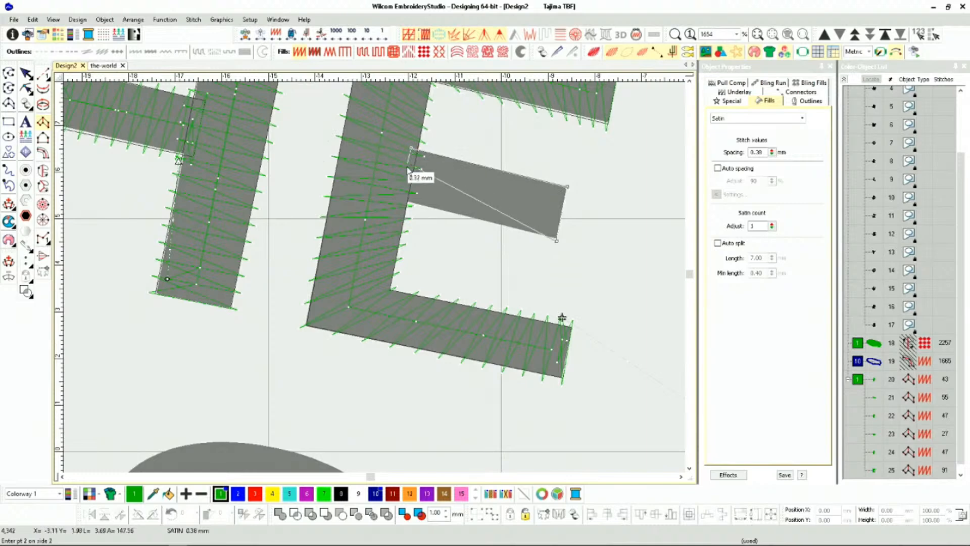
{"action": "left_click", "coordinate": [402, 204]}
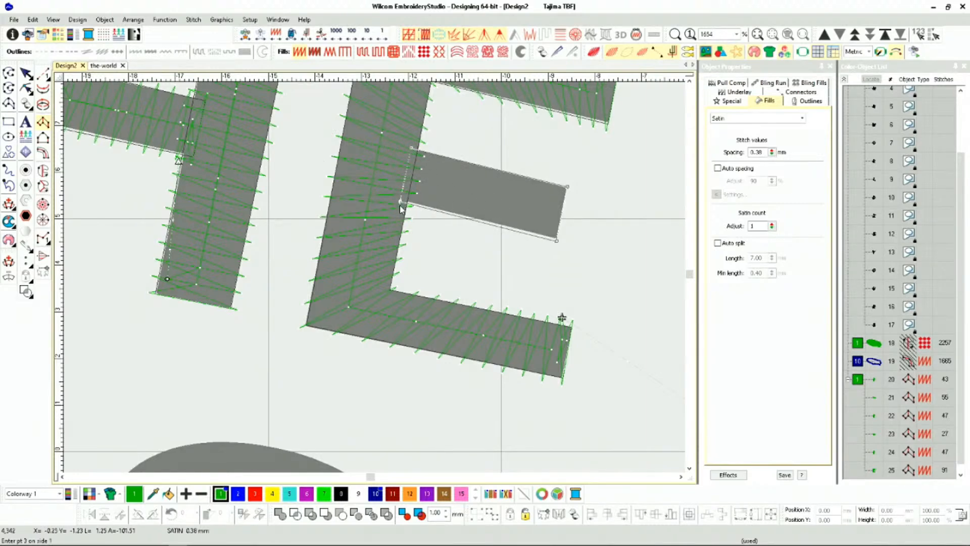
{"action": "key", "text": "Return"}
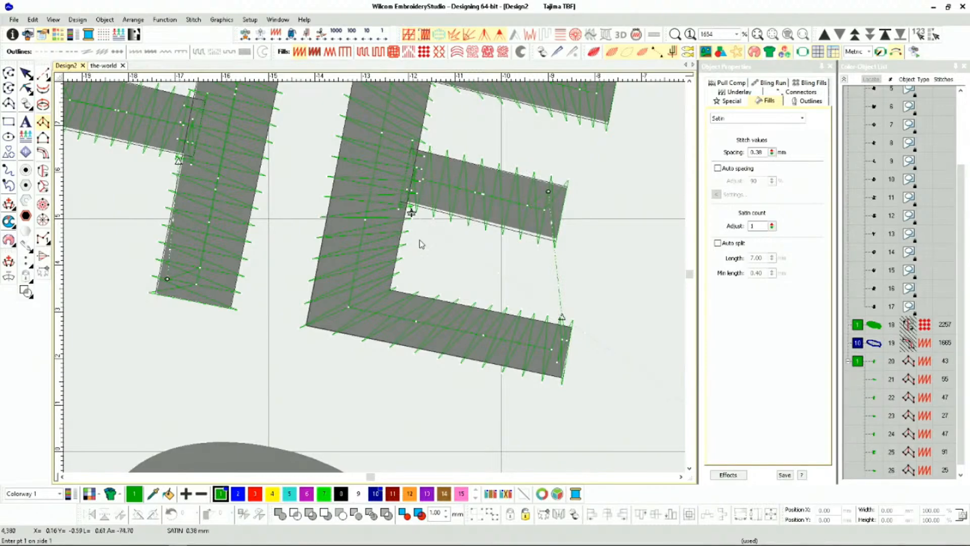
{"action": "scroll", "coordinate": [421, 244], "scroll_direction": "down", "scroll_amount": 4}
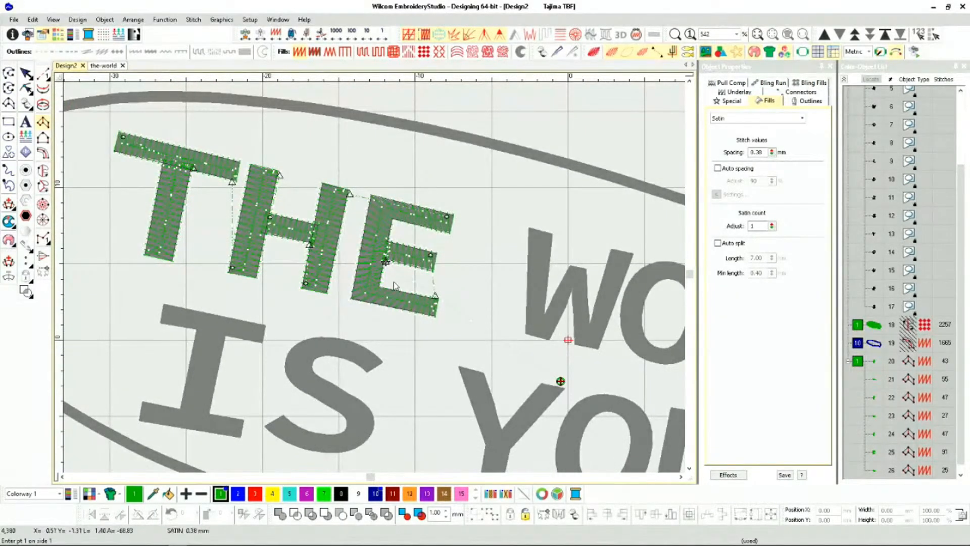
{"action": "scroll", "coordinate": [586, 319], "scroll_direction": "down", "scroll_amount": 1}
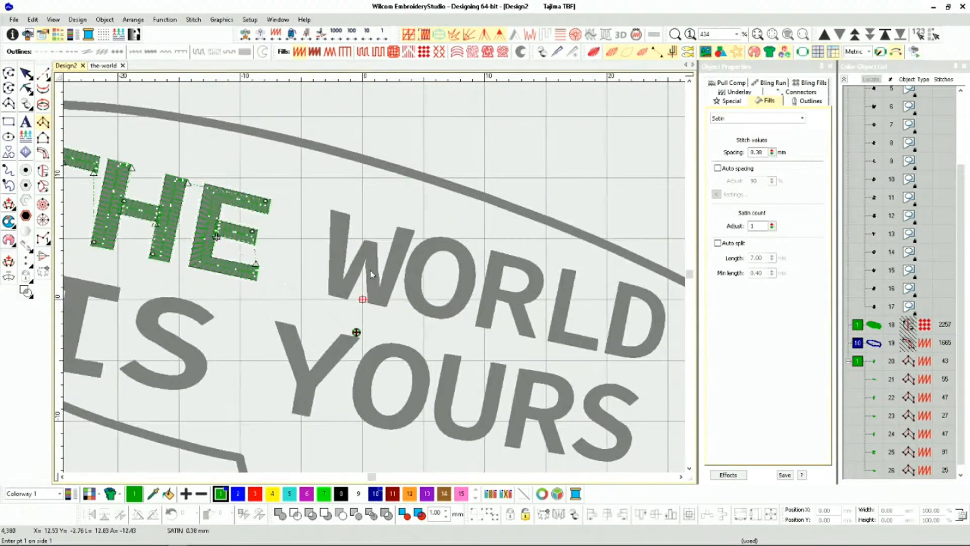
Digitize the first stroke of the W in WORLD as a Column B satin, including the lower corner where the second stroke begins.
{"action": "scroll", "coordinate": [404, 283], "scroll_direction": "up", "scroll_amount": 2}
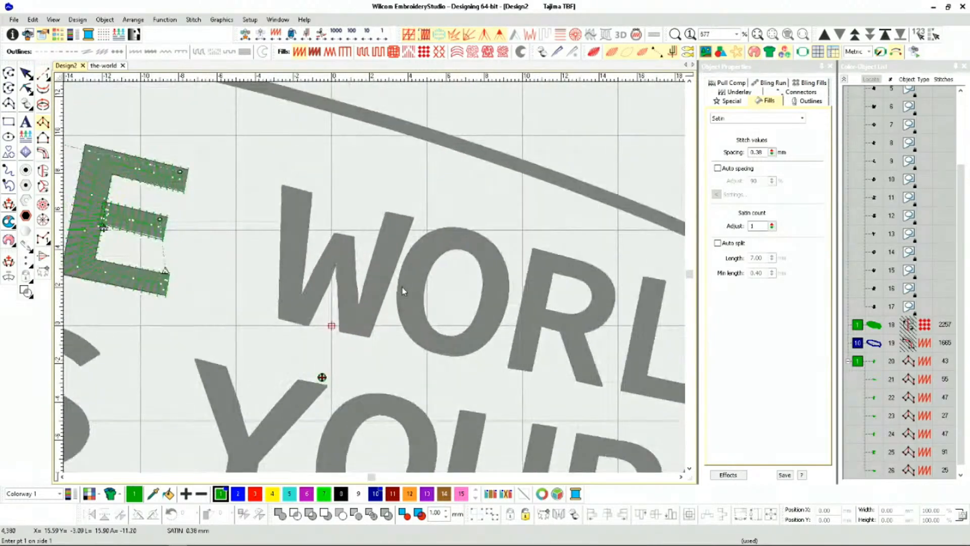
{"action": "scroll", "coordinate": [403, 291], "scroll_direction": "up", "scroll_amount": 2}
{"action": "left_click", "coordinate": [43, 138]}
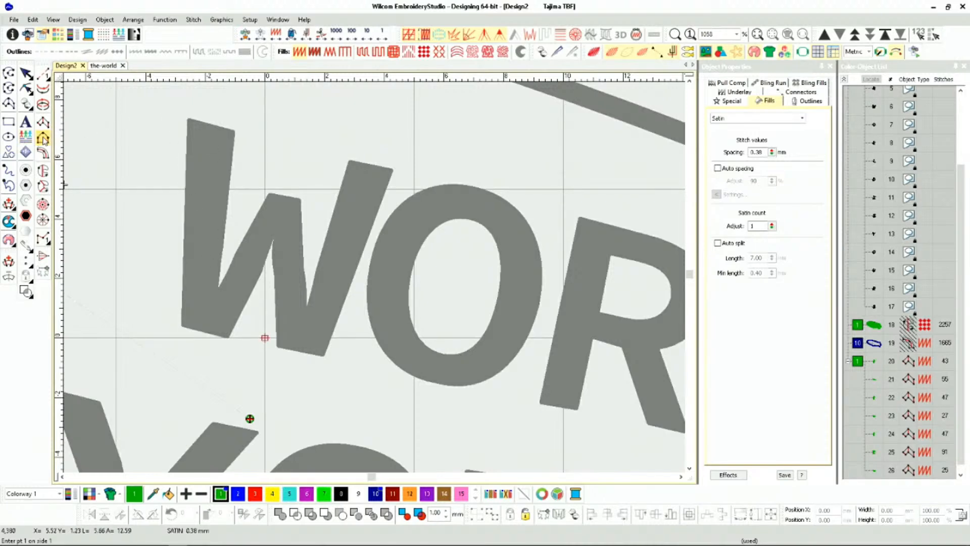
{"action": "left_click", "coordinate": [188, 120]}
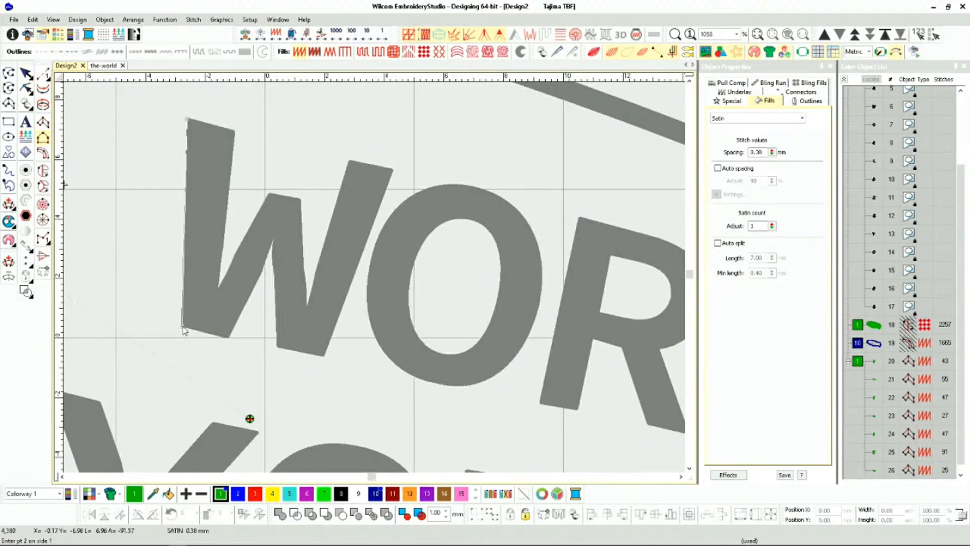
{"action": "key", "text": "Return"}
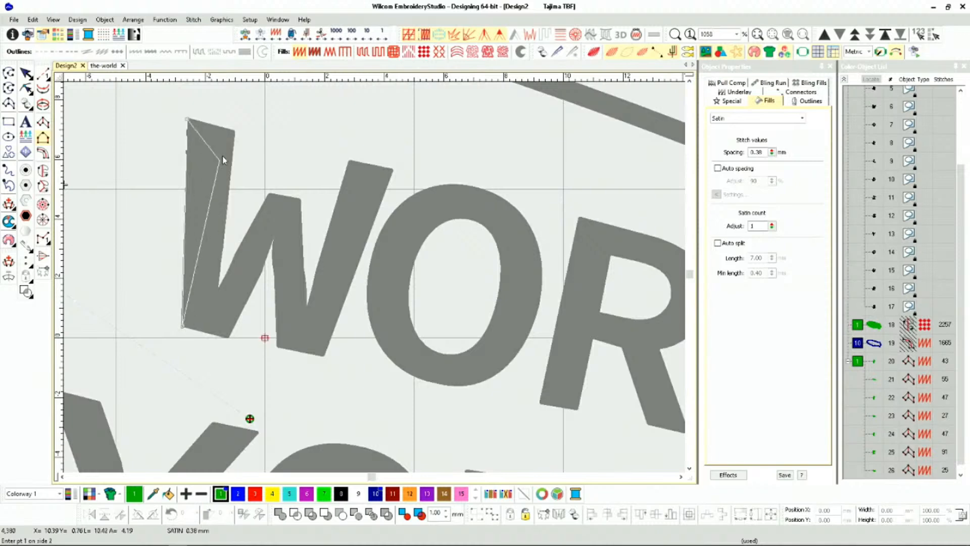
{"action": "left_click", "coordinate": [234, 131]}
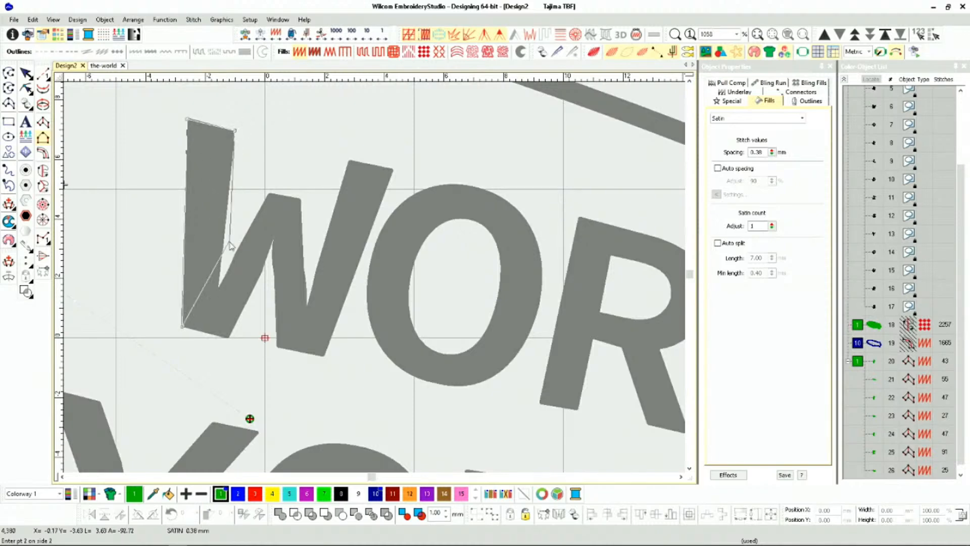
{"action": "left_click", "coordinate": [218, 287]}
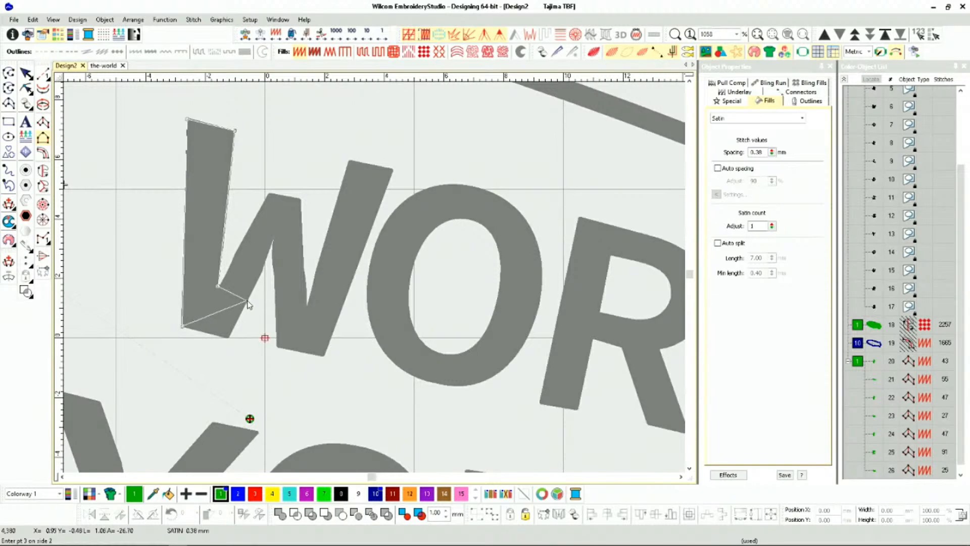
{"action": "left_click", "coordinate": [247, 300]}
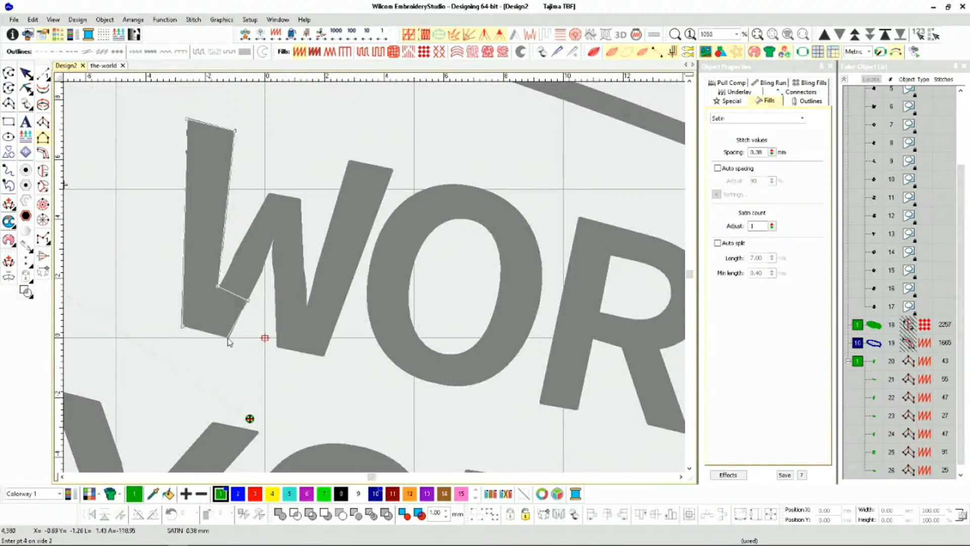
{"action": "key", "text": "Return"}
{"action": "scroll", "coordinate": [232, 343], "scroll_direction": "down", "scroll_amount": 2}
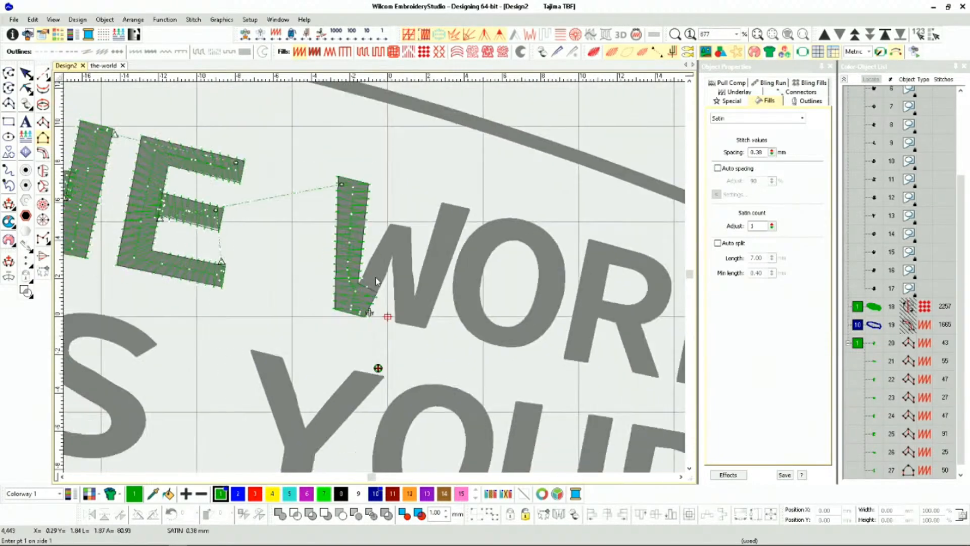
{"action": "scroll", "coordinate": [363, 351], "scroll_direction": "up", "scroll_amount": 3}
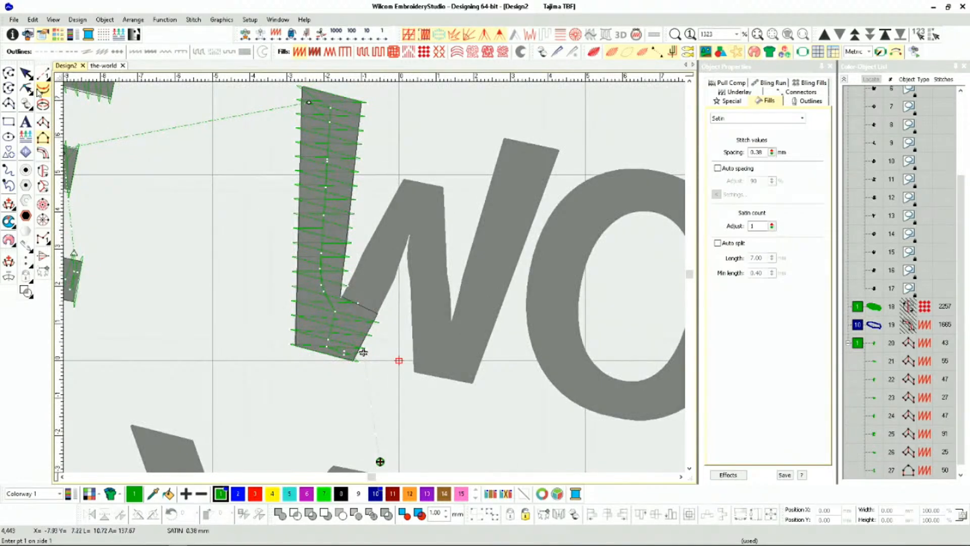
{"action": "scroll", "coordinate": [363, 351], "scroll_direction": "up", "scroll_amount": 4}
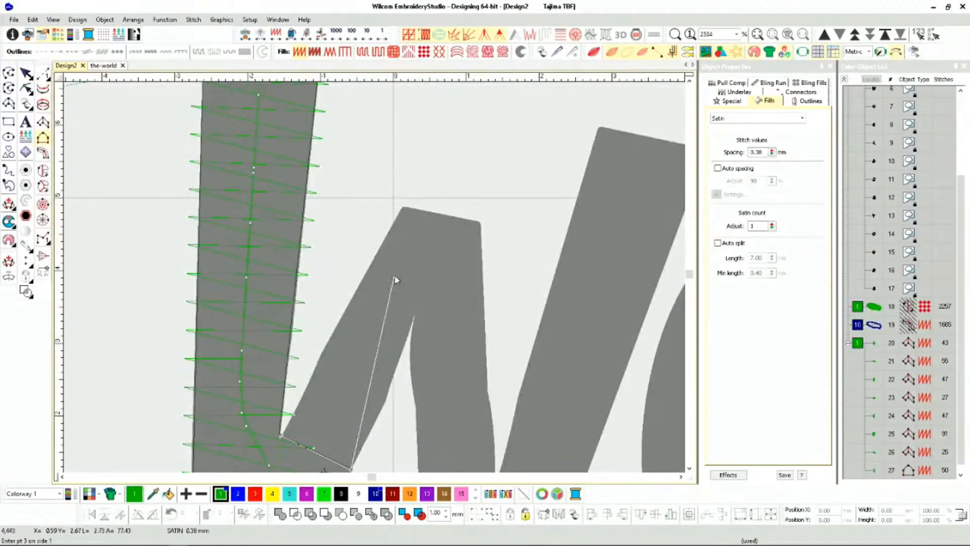
{"action": "key", "text": "Escape"}
Digitize the W's second stroke as a Column B satin up through the flat middle peak, and check it in the realistic stitch preview.
{"action": "scroll", "coordinate": [330, 391], "scroll_direction": "up", "scroll_amount": 4}
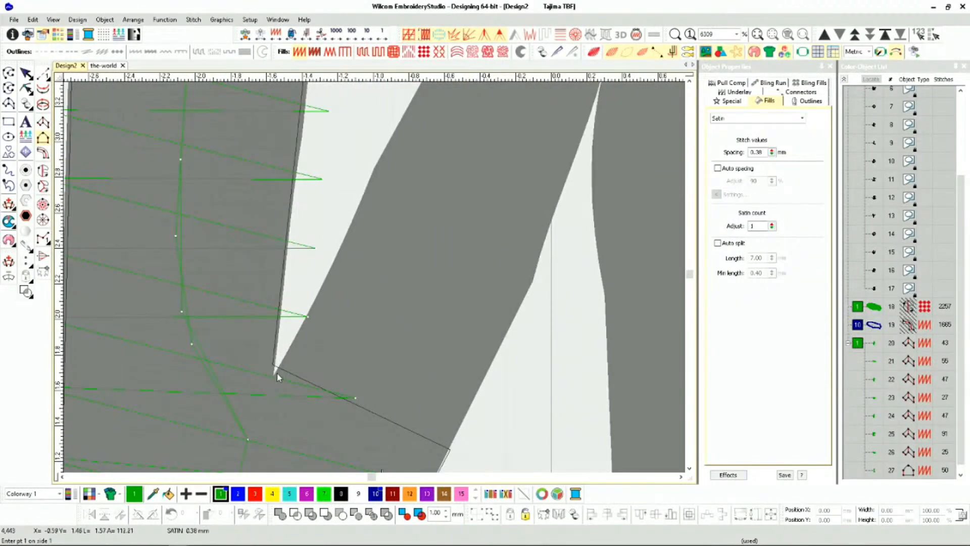
{"action": "scroll", "coordinate": [282, 363], "scroll_direction": "down", "scroll_amount": 3}
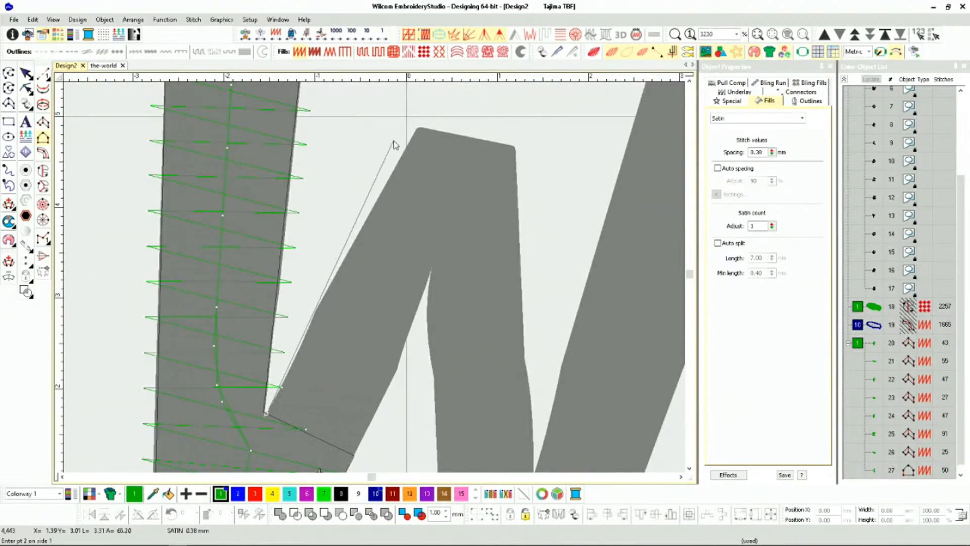
{"action": "scroll", "coordinate": [393, 140], "scroll_direction": "up", "scroll_amount": 3}
{"action": "left_click", "coordinate": [398, 253]}
{"action": "scroll", "coordinate": [408, 336], "scroll_direction": "down", "scroll_amount": 1}
{"action": "key", "text": "Return"}
{"action": "scroll", "coordinate": [375, 278], "scroll_direction": "down", "scroll_amount": 5}
{"action": "scroll", "coordinate": [370, 296], "scroll_direction": "up", "scroll_amount": 4}
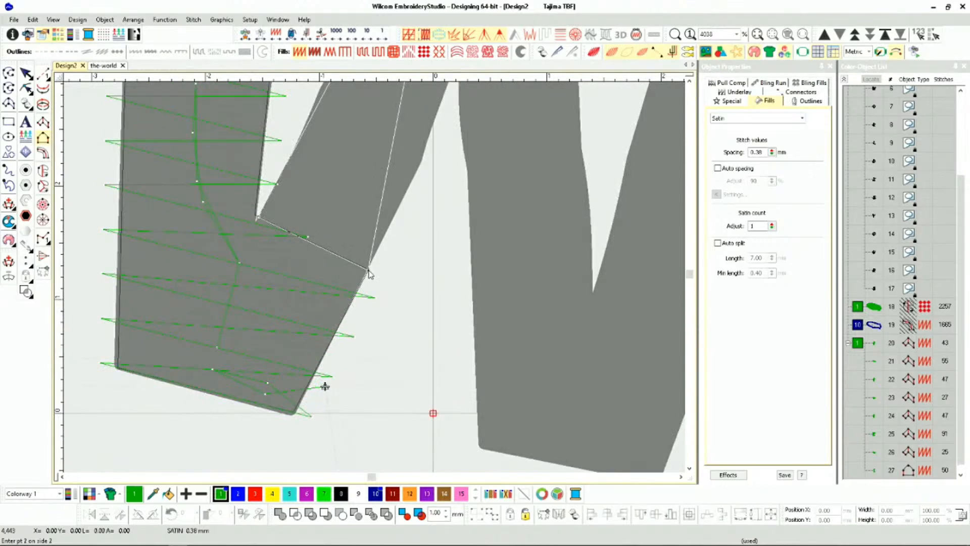
{"action": "scroll", "coordinate": [369, 274], "scroll_direction": "up", "scroll_amount": 1}
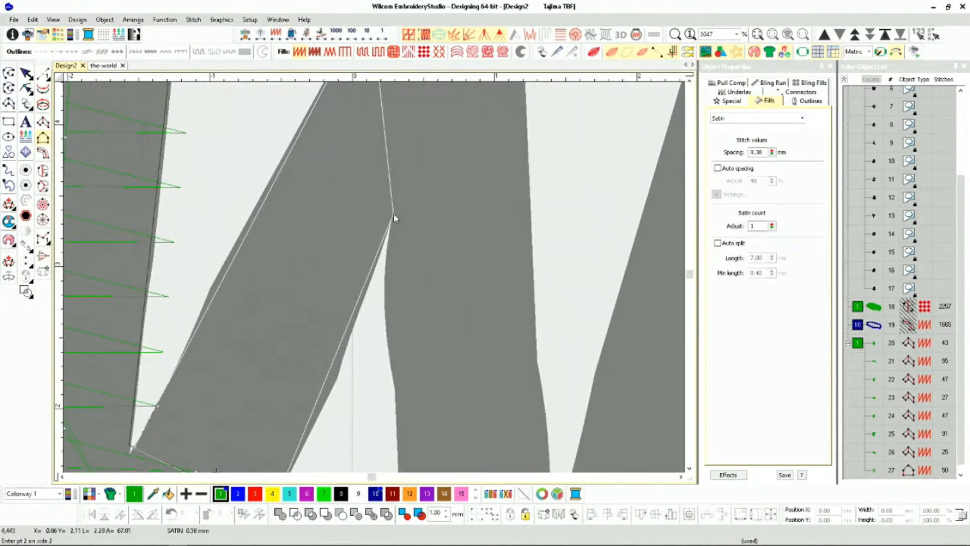
{"action": "left_click", "coordinate": [393, 214]}
{"action": "scroll", "coordinate": [393, 214], "scroll_direction": "down", "scroll_amount": 2}
{"action": "left_click", "coordinate": [462, 298]}
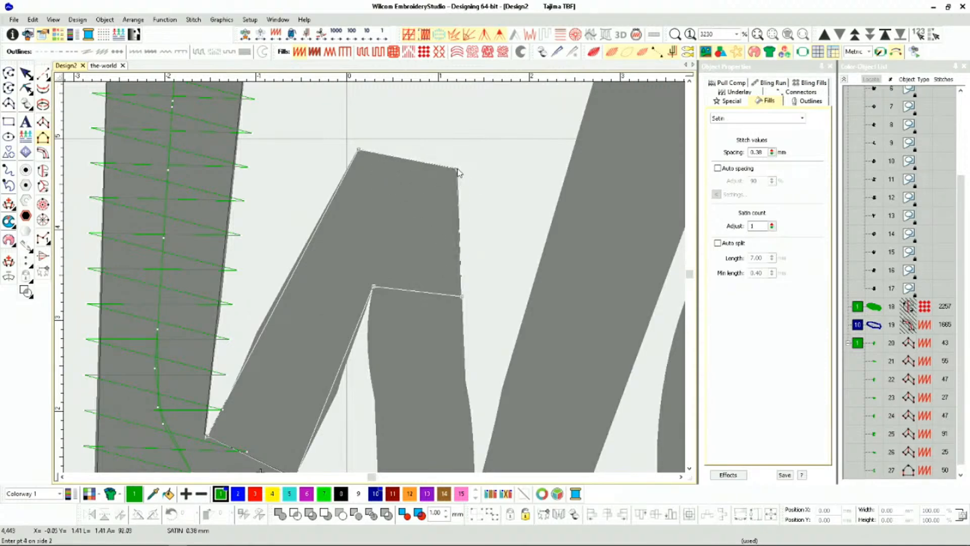
{"action": "left_click", "coordinate": [458, 171]}
{"action": "key", "text": "Return"}
{"action": "scroll", "coordinate": [374, 283], "scroll_direction": "down", "scroll_amount": 2}
{"action": "key", "text": "t"}
{"action": "scroll", "coordinate": [371, 277], "scroll_direction": "down", "scroll_amount": 2}
{"action": "key", "text": "t"}
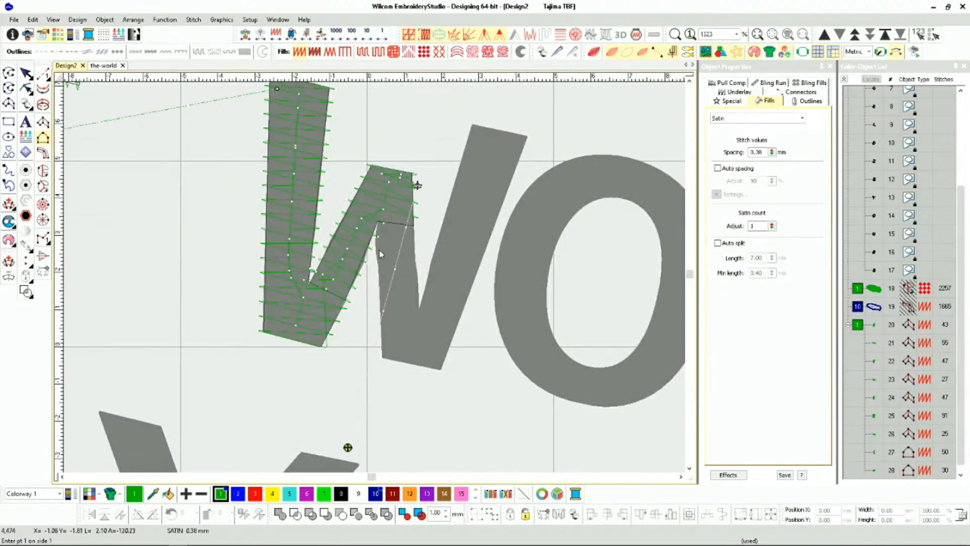
{"action": "key", "text": "t"}
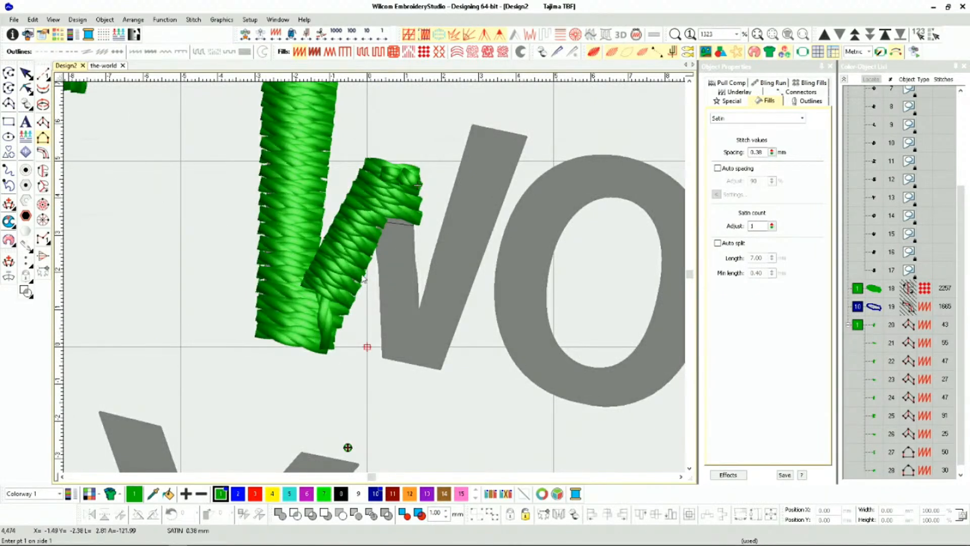
{"action": "key", "text": "t"}
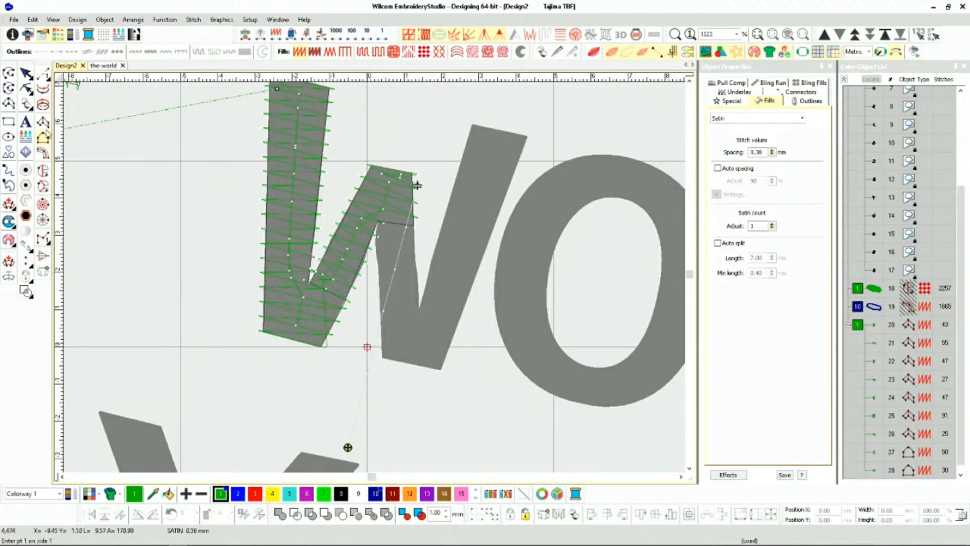
Digitize the W's third stroke as a Column B satin from below the middle peak through the second lower corner.
{"action": "scroll", "coordinate": [369, 209], "scroll_direction": "up", "scroll_amount": 4}
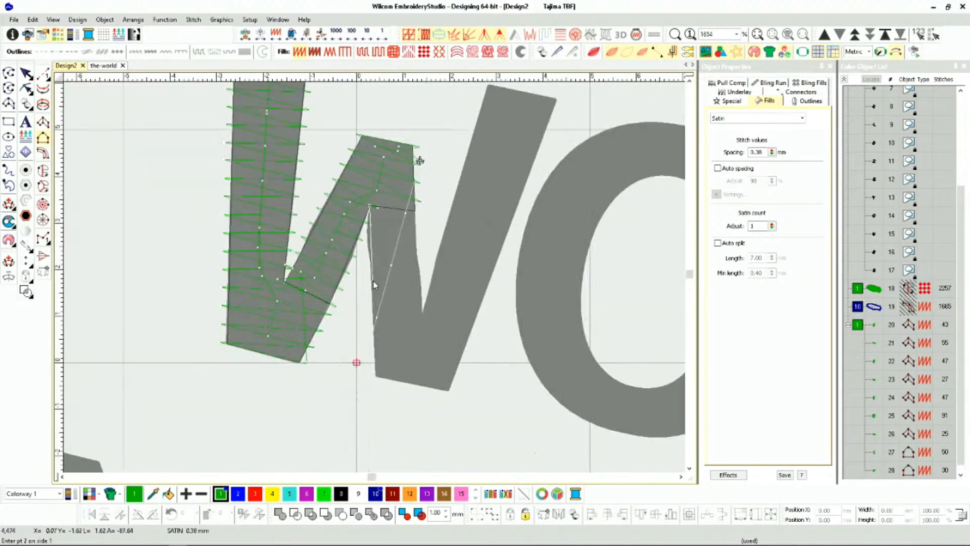
{"action": "scroll", "coordinate": [374, 281], "scroll_direction": "down", "scroll_amount": 3}
{"action": "left_click", "coordinate": [378, 378]}
{"action": "key", "text": "Return"}
{"action": "left_click", "coordinate": [415, 211]}
{"action": "left_click", "coordinate": [423, 314]}
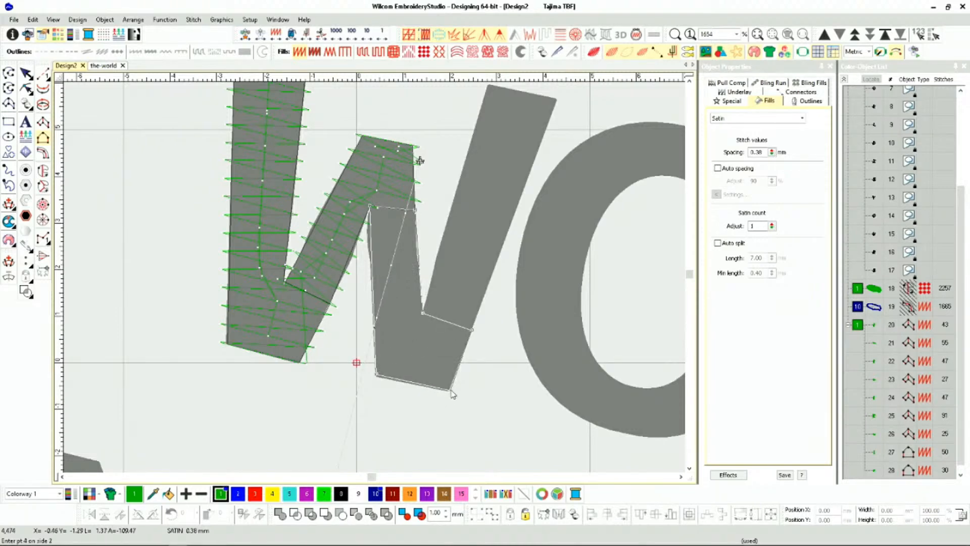
{"action": "key", "text": "Return"}
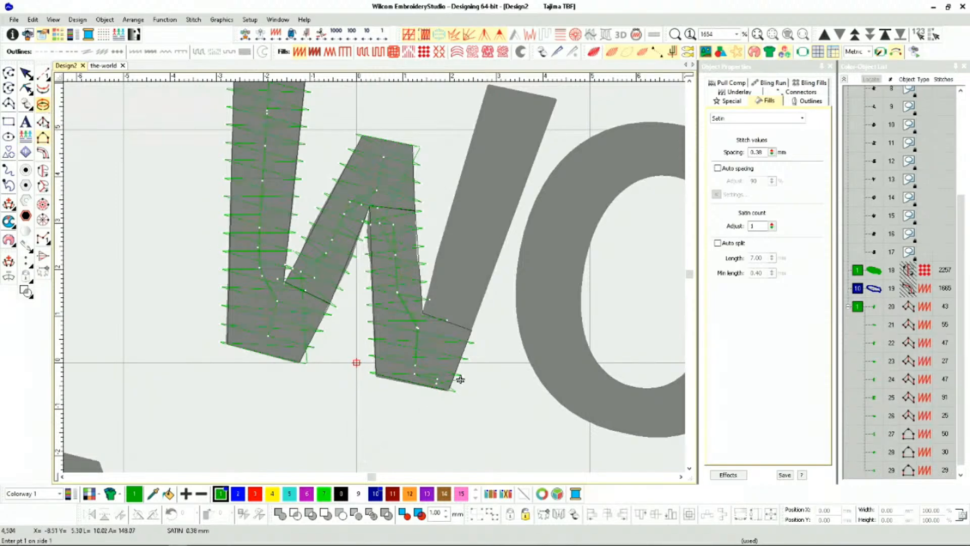
Digitize the W's last stroke as a Column A satin from the lower corner to its upper end, and preview the letter realistically.
{"action": "scroll", "coordinate": [392, 302], "scroll_direction": "up", "scroll_amount": 3}
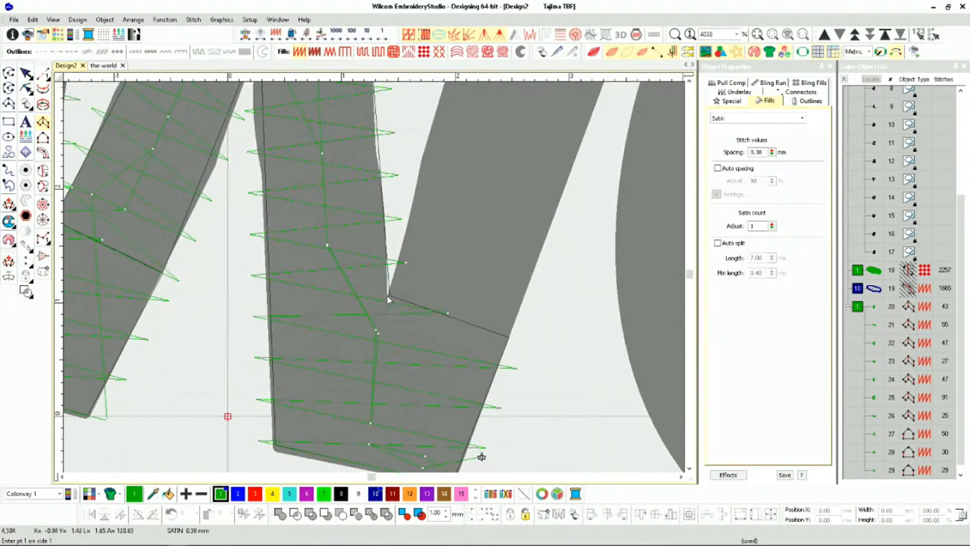
{"action": "left_click", "coordinate": [392, 296]}
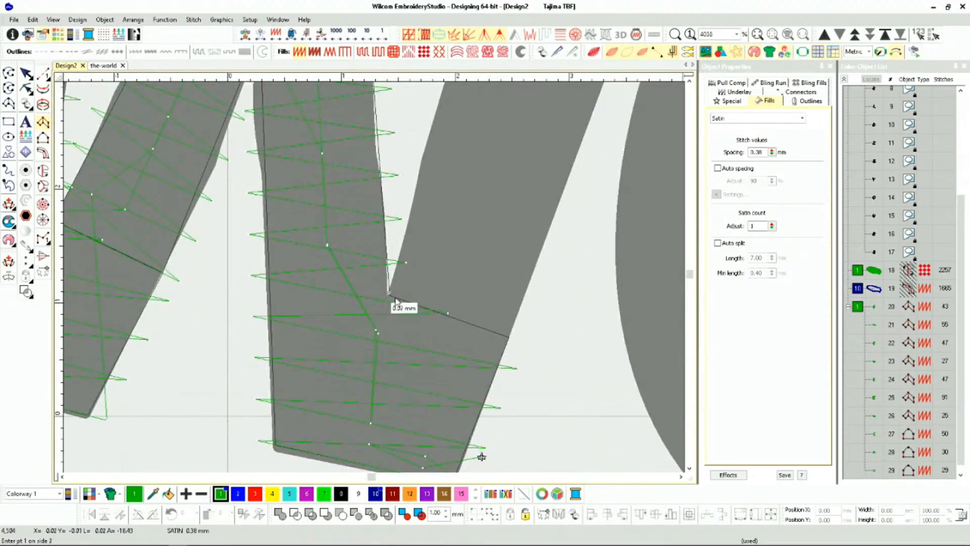
{"action": "left_click", "coordinate": [511, 338]}
{"action": "scroll", "coordinate": [511, 338], "scroll_direction": "down", "scroll_amount": 4}
{"action": "scroll", "coordinate": [368, 260], "scroll_direction": "up", "scroll_amount": 3}
{"action": "left_click", "coordinate": [369, 259]}
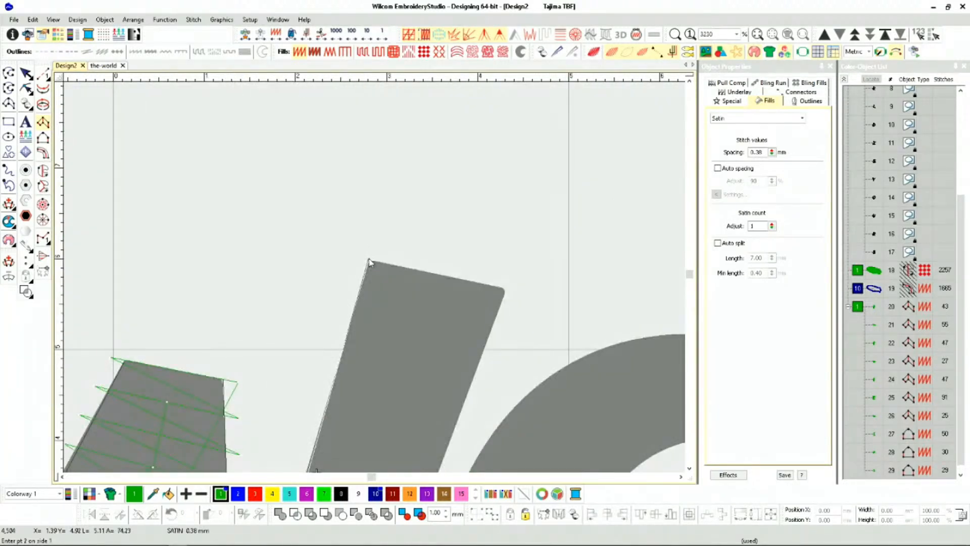
{"action": "left_click", "coordinate": [508, 288]}
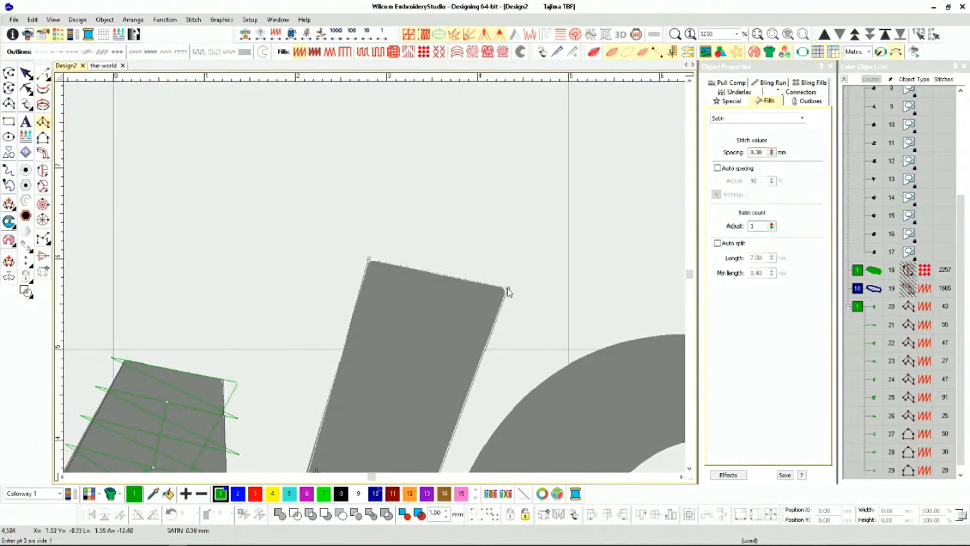
{"action": "key", "text": "Return"}
{"action": "scroll", "coordinate": [513, 318], "scroll_direction": "down", "scroll_amount": 4}
{"action": "scroll", "coordinate": [372, 285], "scroll_direction": "down", "scroll_amount": 2}
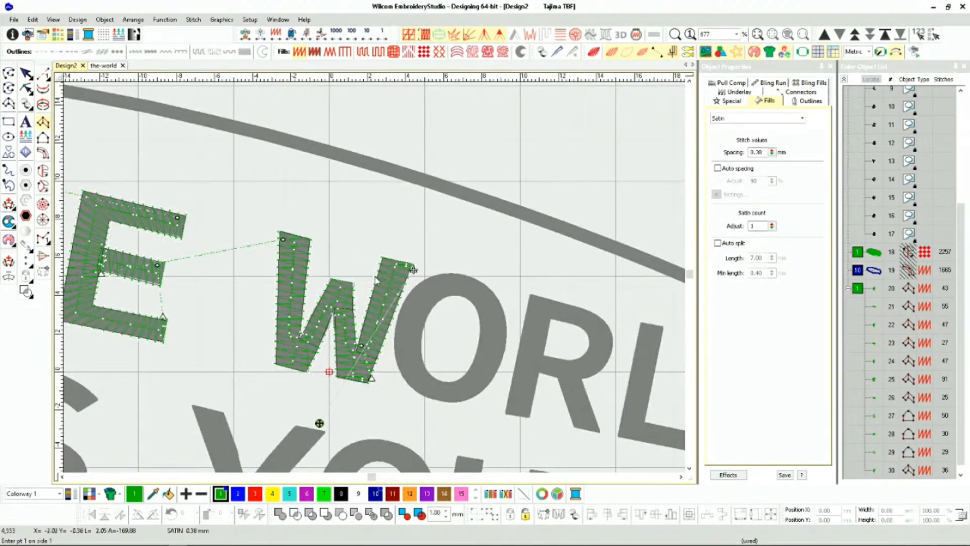
{"action": "key", "text": "t"}
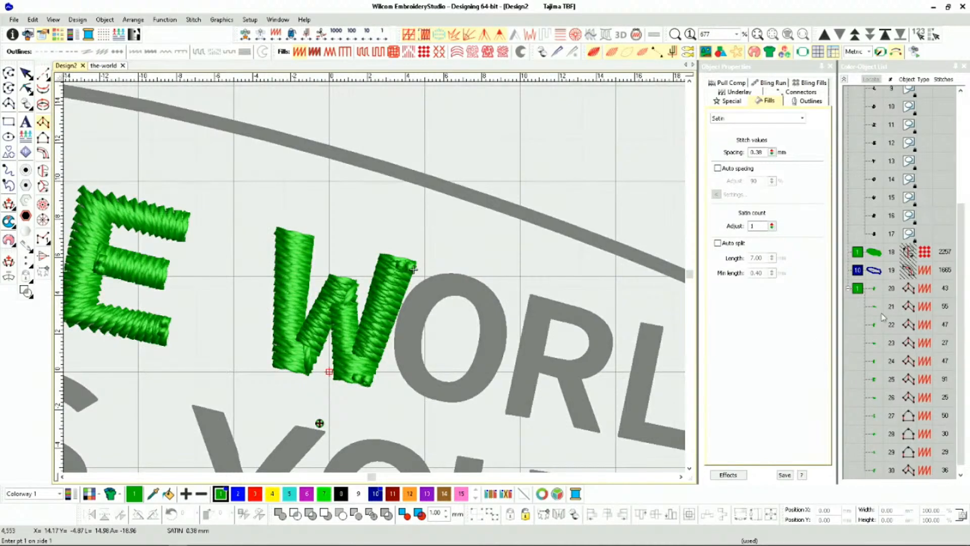
Branch the four W strokes into one object, with the entry above the first stroke and the exit beside the last stroke.
{"action": "scroll", "coordinate": [884, 413], "scroll_direction": "down", "scroll_amount": 1}
{"action": "left_click", "coordinate": [874, 461]}
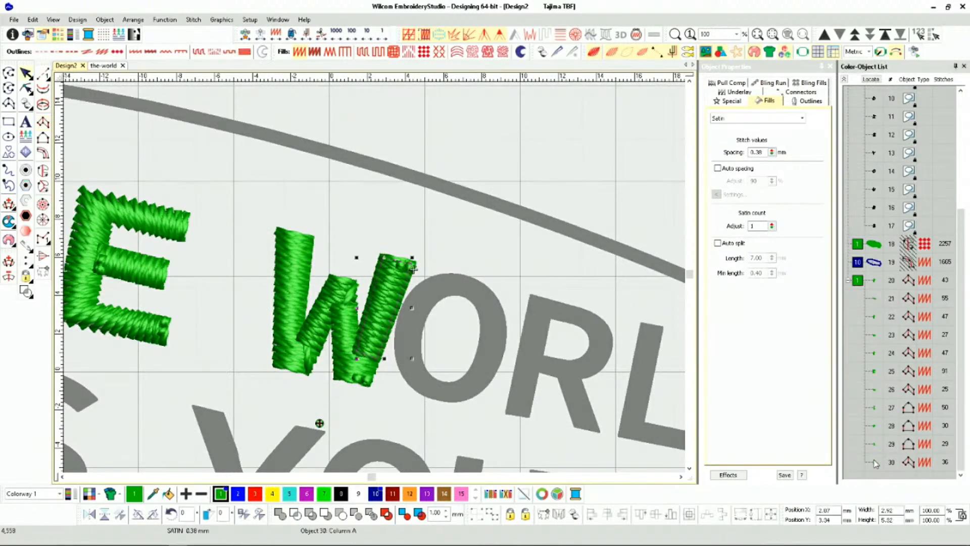
{"action": "left_click", "coordinate": [872, 445], "text": "ctrl"}
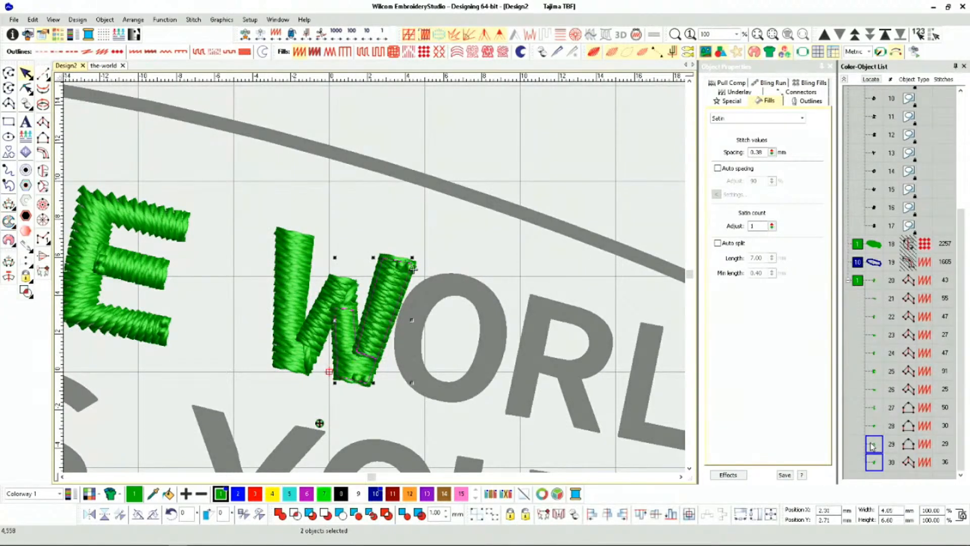
{"action": "left_click", "coordinate": [869, 427], "text": "ctrl"}
{"action": "left_click", "coordinate": [875, 407], "text": "ctrl"}
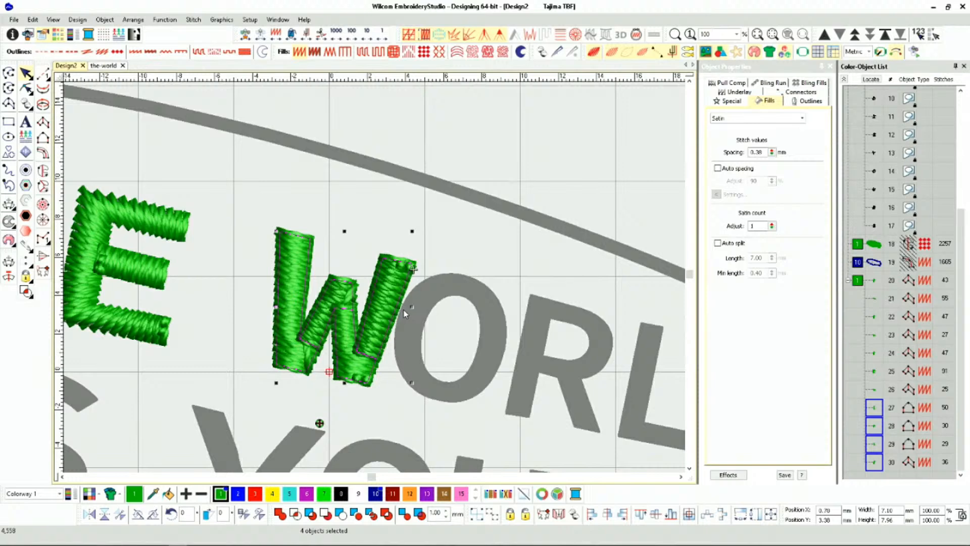
{"action": "key", "text": "i"}
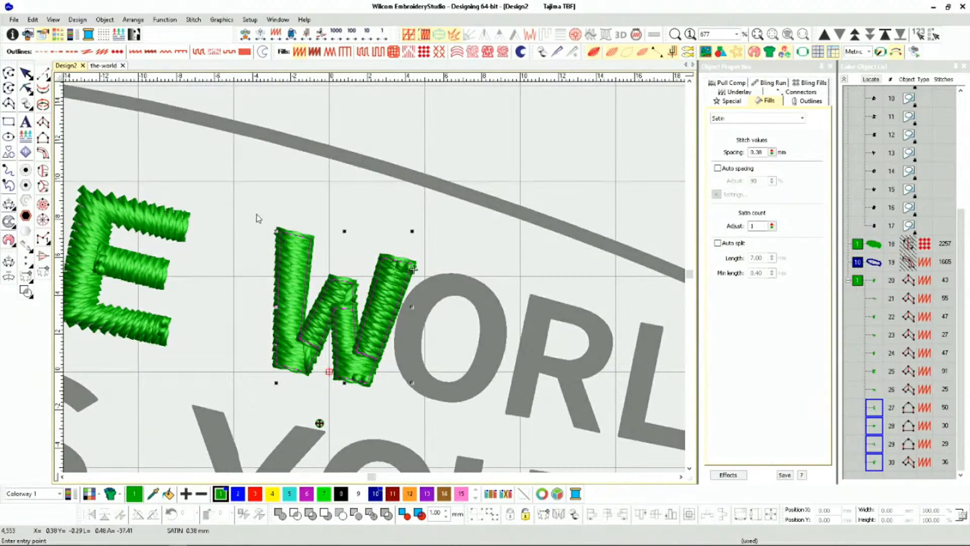
{"action": "left_click", "coordinate": [250, 207]}
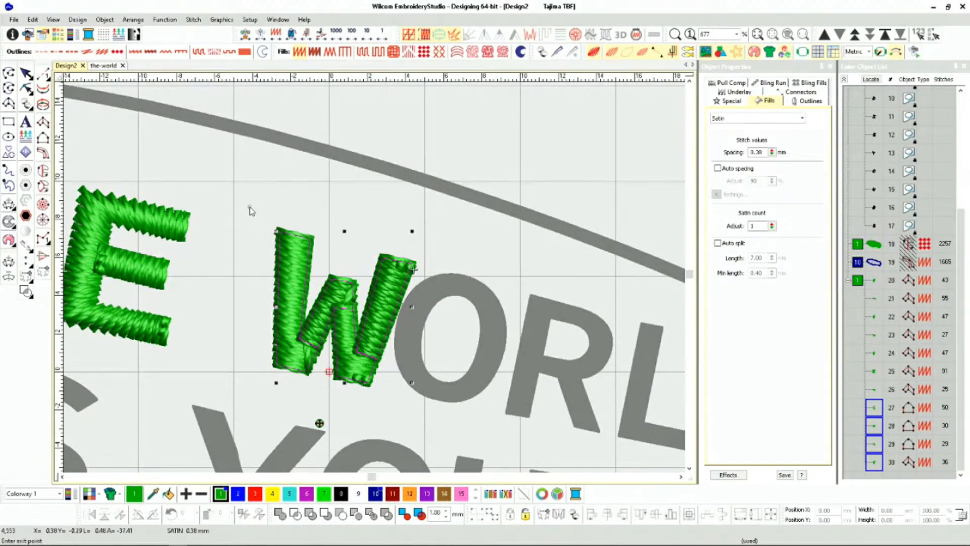
{"action": "left_click", "coordinate": [404, 312]}
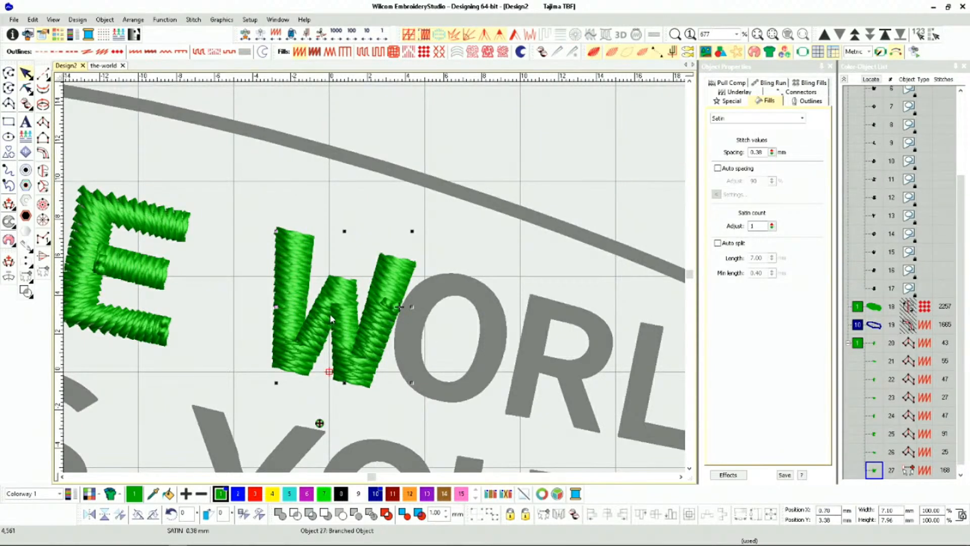
Unhide all objects, and isolate the branched W by hiding every other object.
{"action": "scroll", "coordinate": [347, 341], "scroll_direction": "up", "scroll_amount": 3}
{"action": "scroll", "coordinate": [372, 281], "scroll_direction": "down", "scroll_amount": 2}
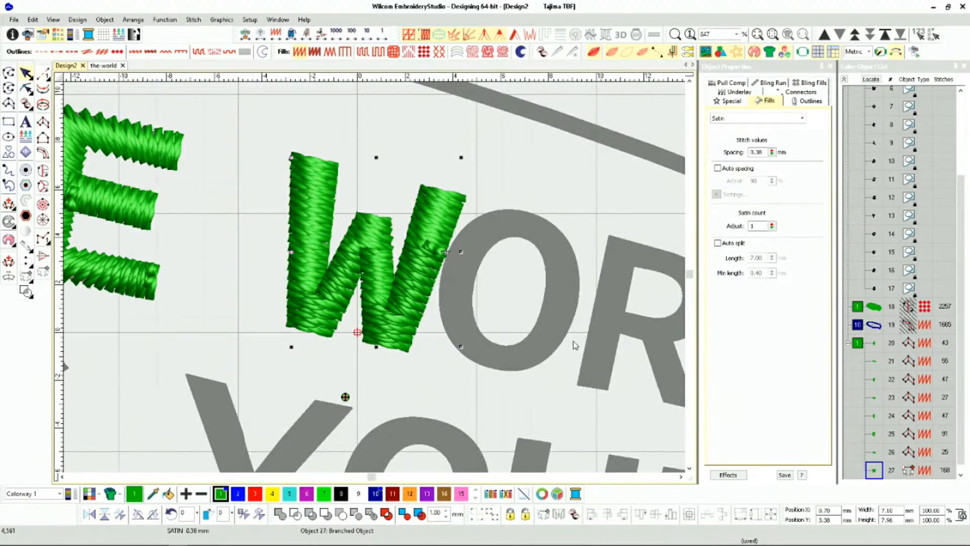
{"action": "right_click", "coordinate": [875, 473]}
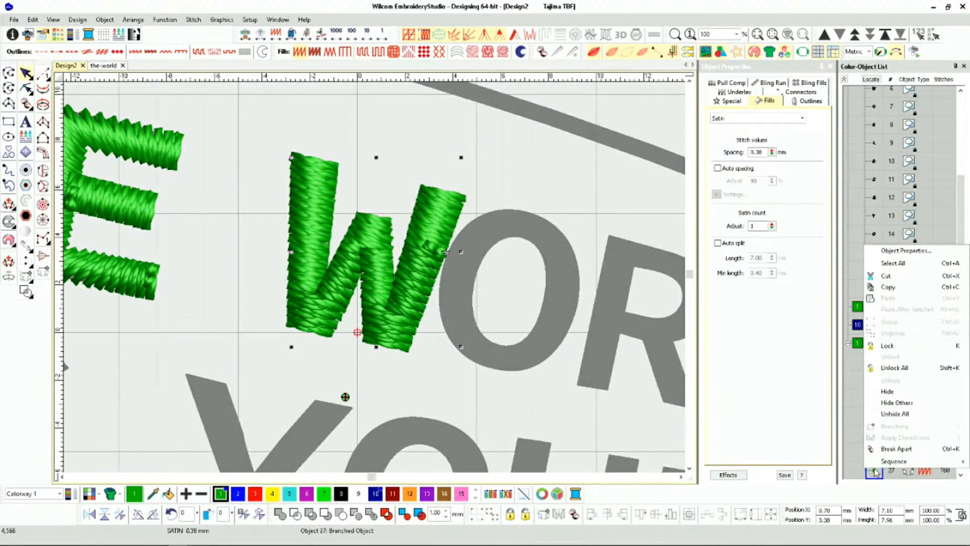
{"action": "left_click", "coordinate": [902, 414]}
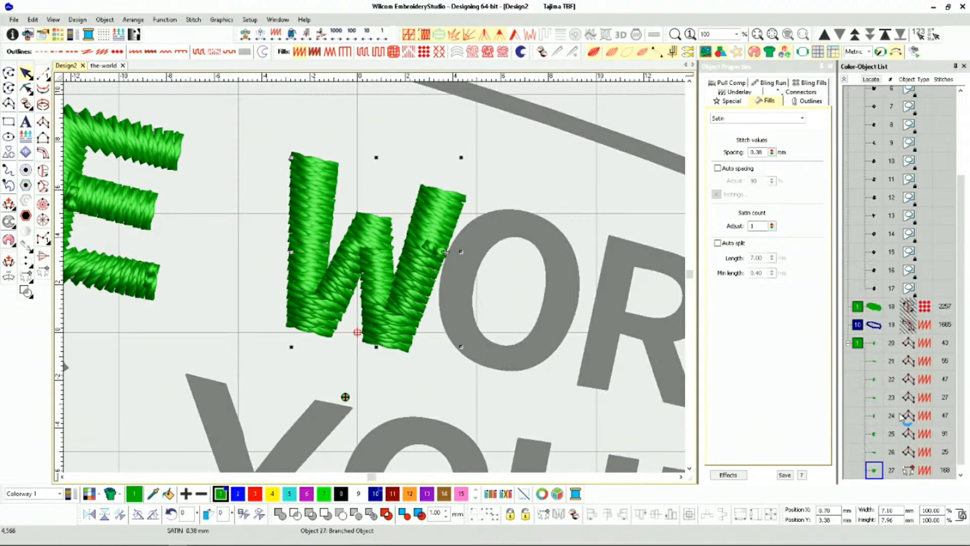
{"action": "right_click", "coordinate": [876, 472]}
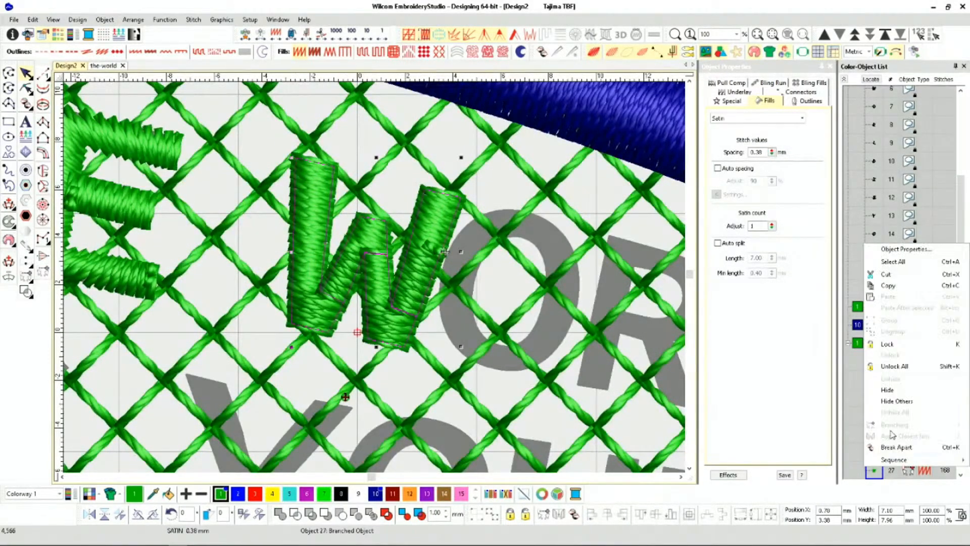
{"action": "left_click", "coordinate": [900, 404]}
{"action": "left_click", "coordinate": [613, 260]}
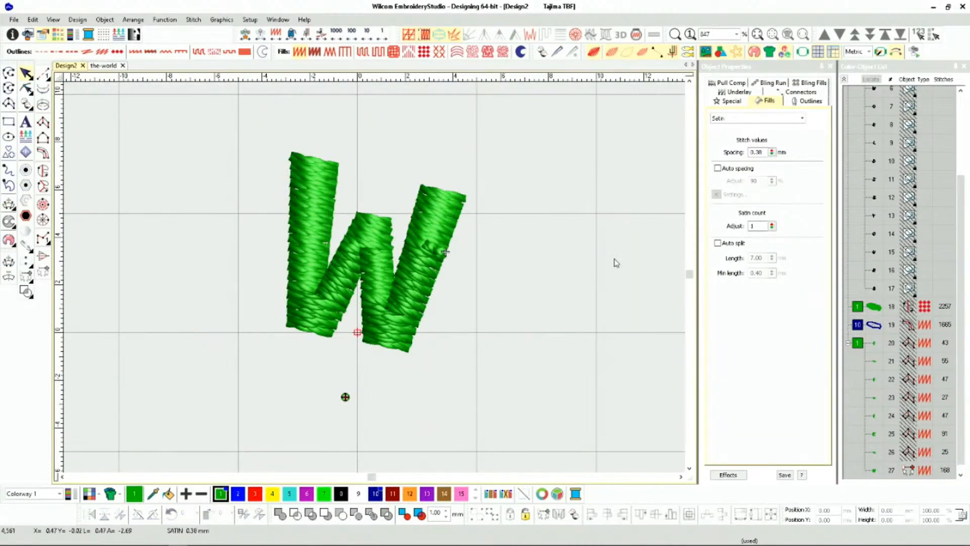
Play the stitching simulation of the isolated W at 1320 s/m to check its stitch order.
{"action": "key", "text": "shift+r"}
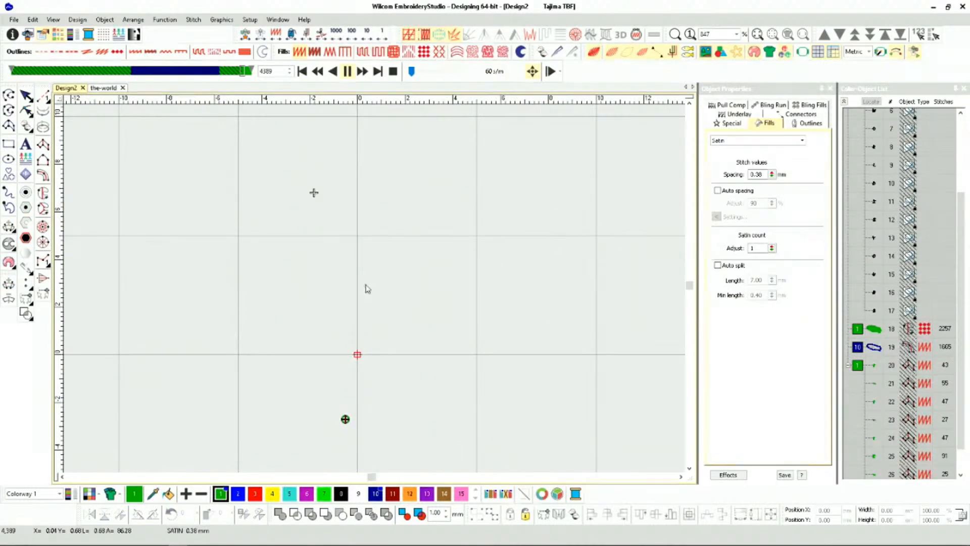
{"action": "left_click_drag", "start_coordinate": [411, 71], "coordinate": [422, 75]}
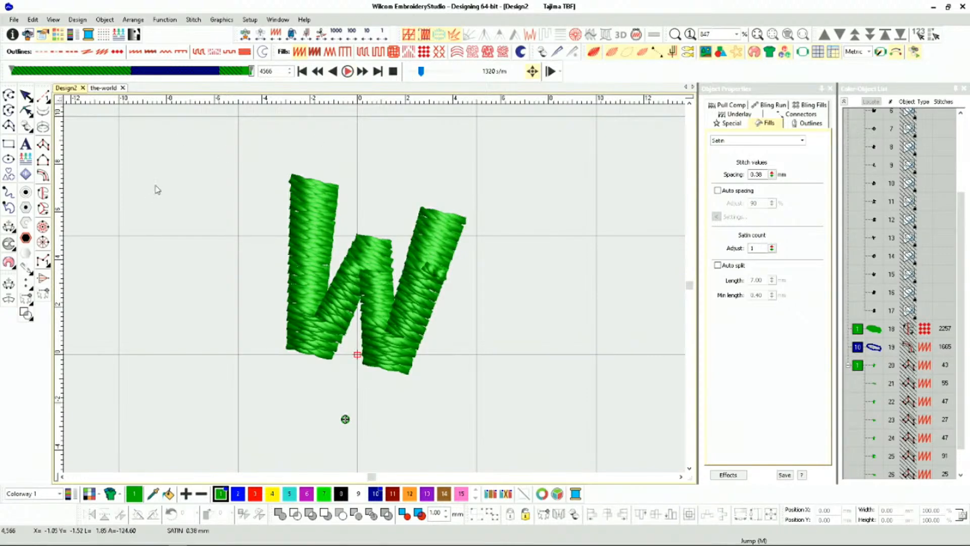
{"action": "key", "text": "Escape"}
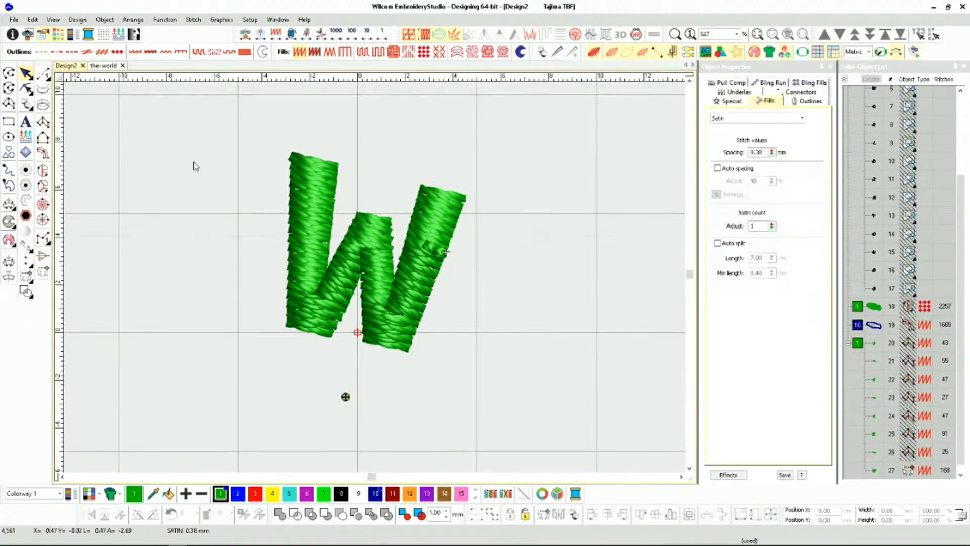
Unhide all objects so the motif fill, border, letters and artwork of the whole blimp show together.
{"action": "right_click", "coordinate": [862, 309]}
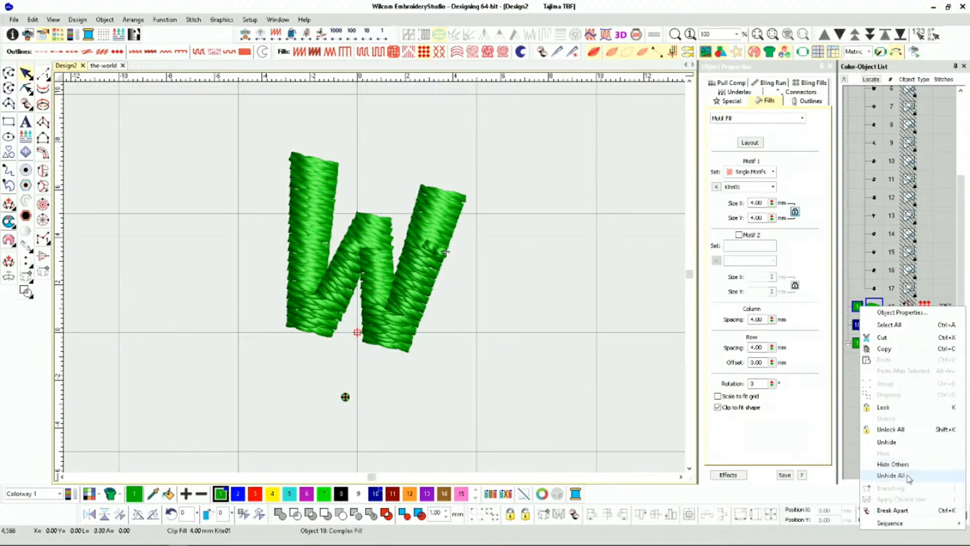
{"action": "left_click", "coordinate": [890, 475]}
{"action": "scroll", "coordinate": [376, 282], "scroll_direction": "down", "scroll_amount": 3}
{"action": "scroll", "coordinate": [376, 283], "scroll_direction": "up", "scroll_amount": 1}
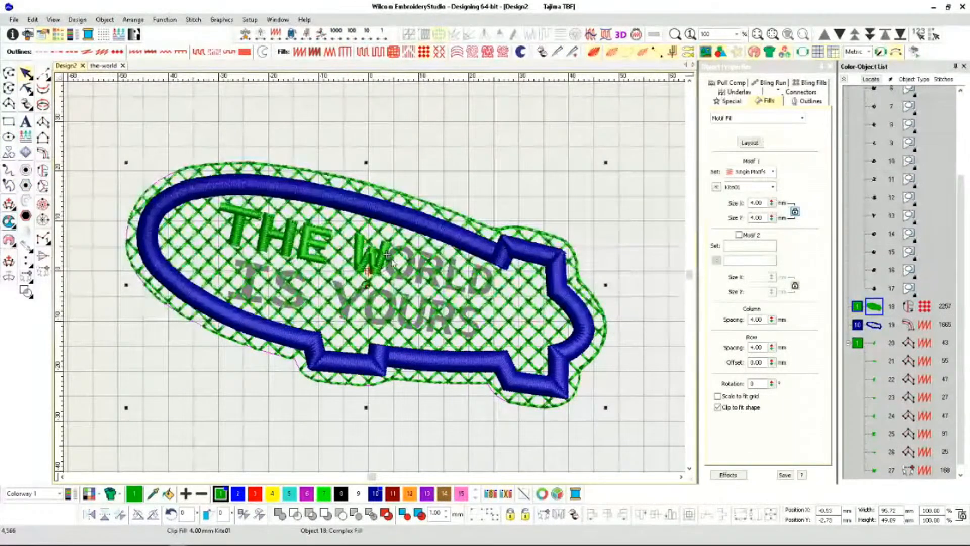
Switch to the the-world design and examine its motif fill, satin border and lettering.
{"action": "left_click", "coordinate": [104, 65]}
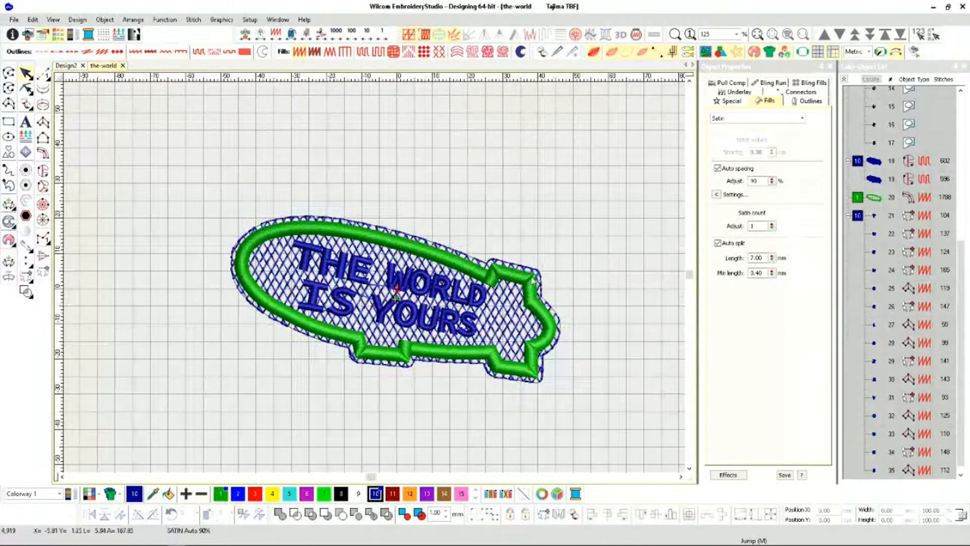
{"action": "scroll", "coordinate": [429, 299], "scroll_direction": "up", "scroll_amount": 4}
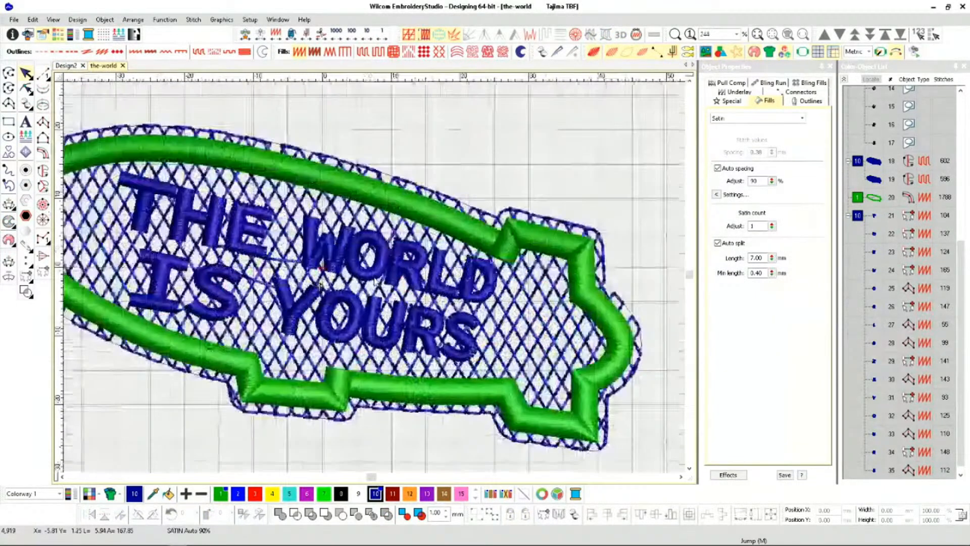
{"action": "scroll", "coordinate": [399, 292], "scroll_direction": "down", "scroll_amount": 3}
{"action": "scroll", "coordinate": [371, 286], "scroll_direction": "up", "scroll_amount": 1}
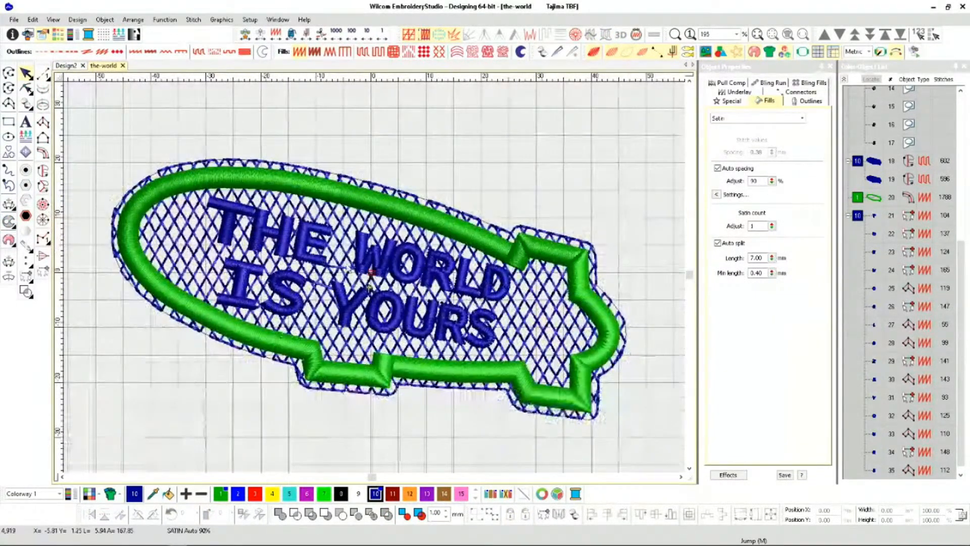
{"action": "scroll", "coordinate": [370, 281], "scroll_direction": "up", "scroll_amount": 2}
{"action": "scroll", "coordinate": [376, 281], "scroll_direction": "down", "scroll_amount": 1}
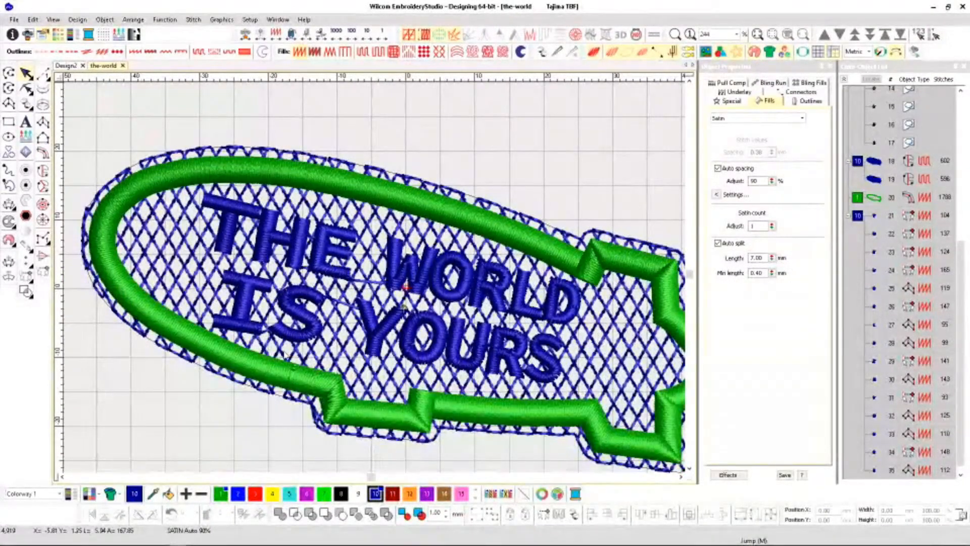
{"action": "left_click", "coordinate": [66, 65]}
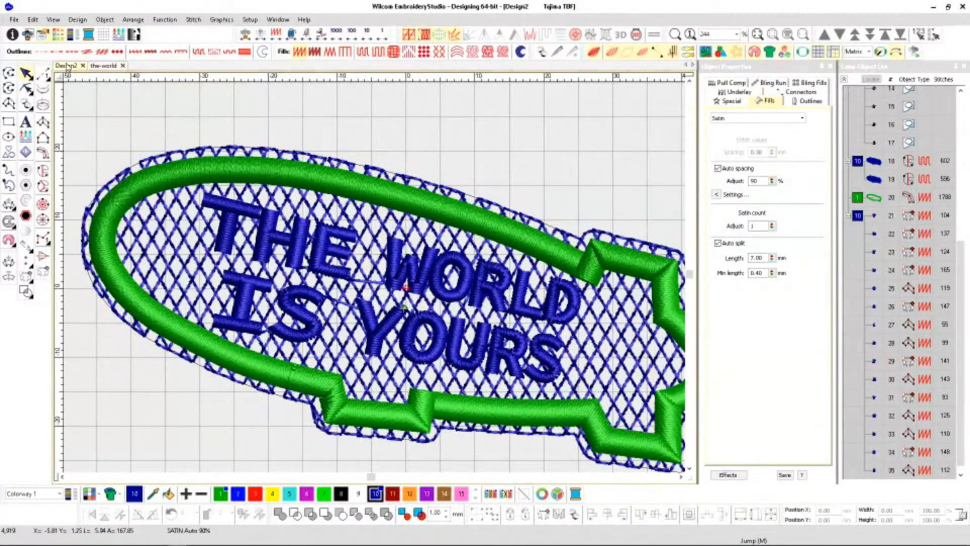
{"action": "left_click", "coordinate": [107, 67]}
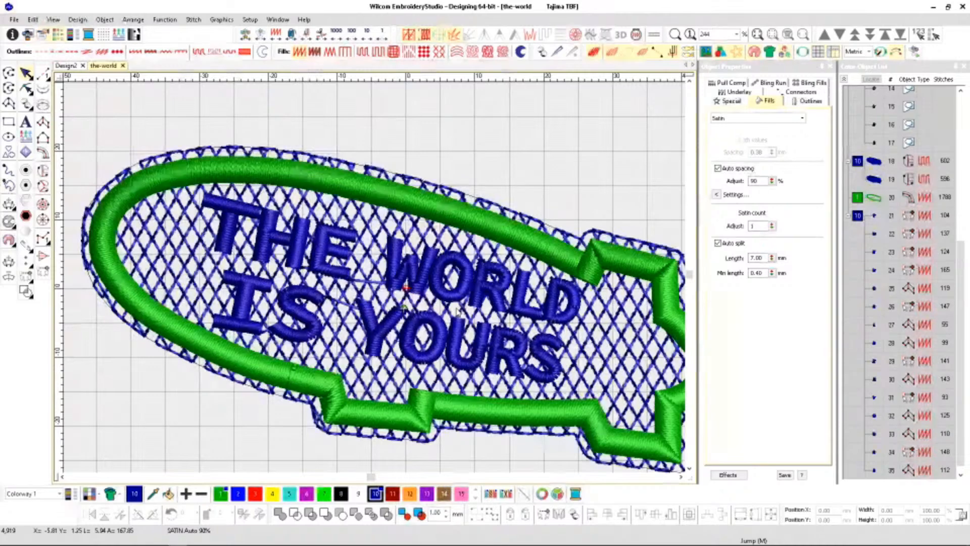
{"action": "key", "text": "shift+z"}
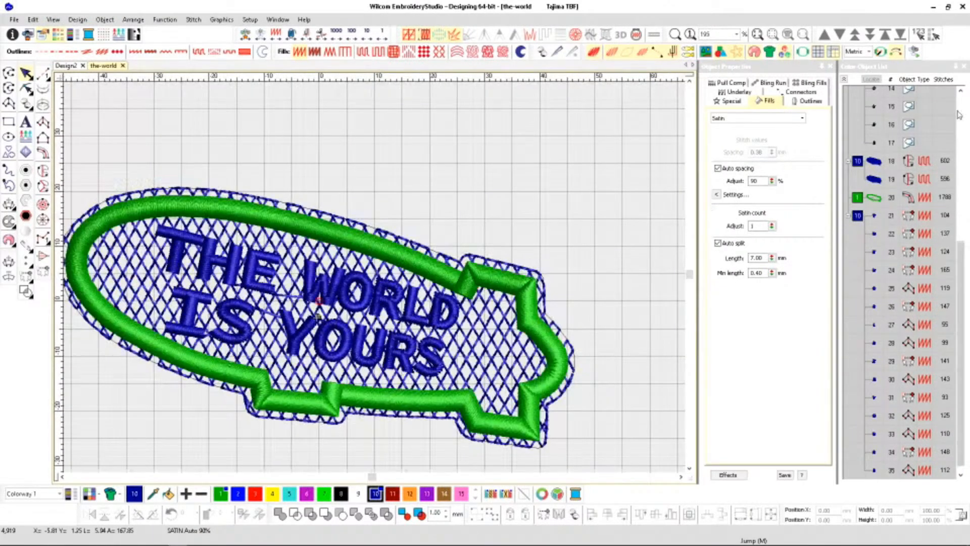
{"action": "scroll", "coordinate": [376, 281], "scroll_direction": "up", "scroll_amount": 1}
{"action": "scroll", "coordinate": [372, 280], "scroll_direction": "down", "scroll_amount": 1}
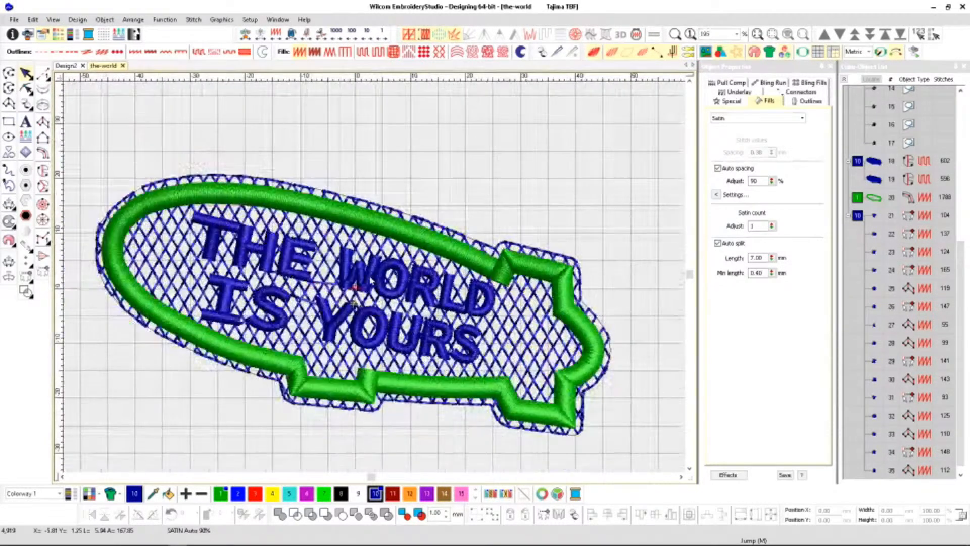
{"action": "scroll", "coordinate": [375, 280], "scroll_direction": "up", "scroll_amount": 1}
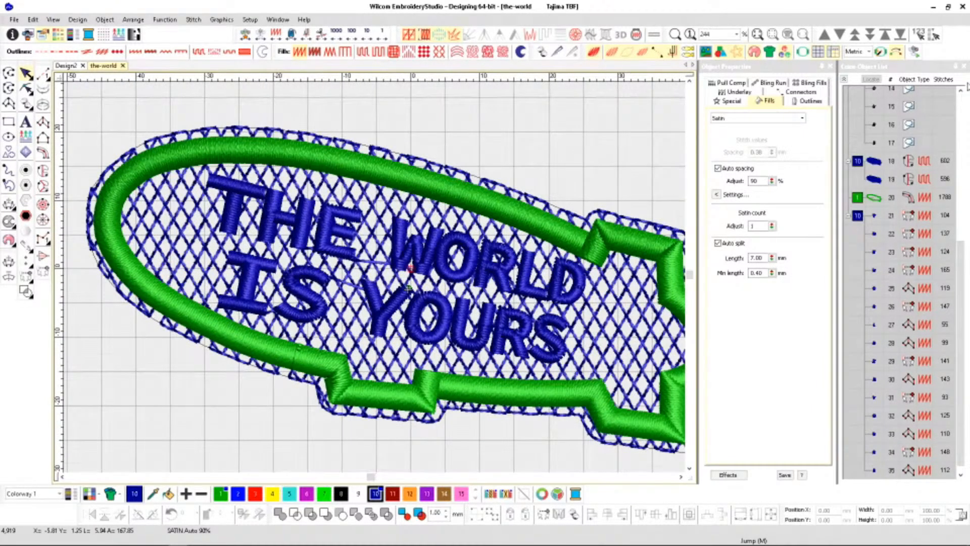
Close the Color-Object List and Object Properties, and fit the blimp in the enlarged design view.
{"action": "left_click", "coordinate": [964, 67]}
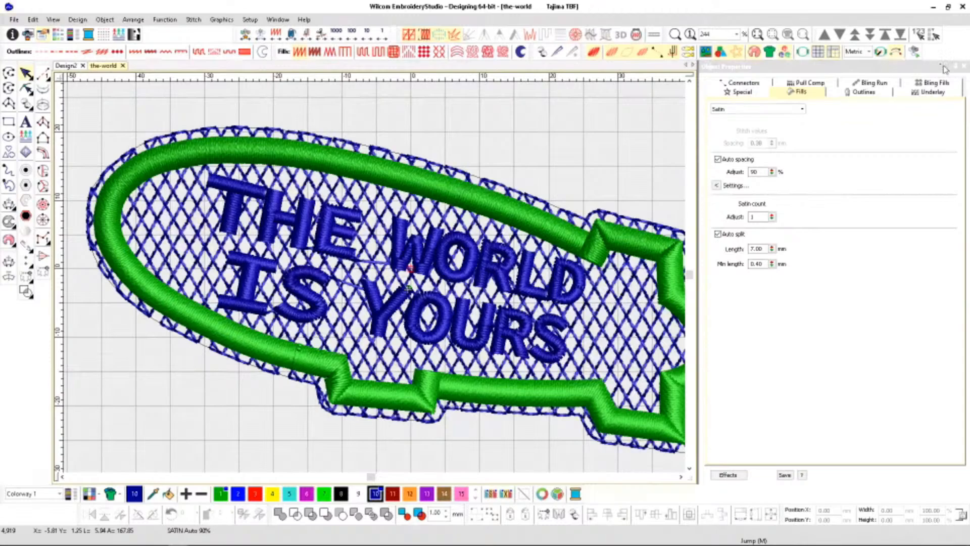
{"action": "left_click", "coordinate": [963, 67]}
{"action": "scroll", "coordinate": [510, 283], "scroll_direction": "down", "scroll_amount": 1}
{"action": "scroll", "coordinate": [510, 283], "scroll_direction": "up", "scroll_amount": 1}
{"action": "scroll", "coordinate": [513, 284], "scroll_direction": "down", "scroll_amount": 1}
{"action": "scroll", "coordinate": [513, 285], "scroll_direction": "up", "scroll_amount": 2}
{"action": "scroll", "coordinate": [513, 285], "scroll_direction": "down", "scroll_amount": 2}
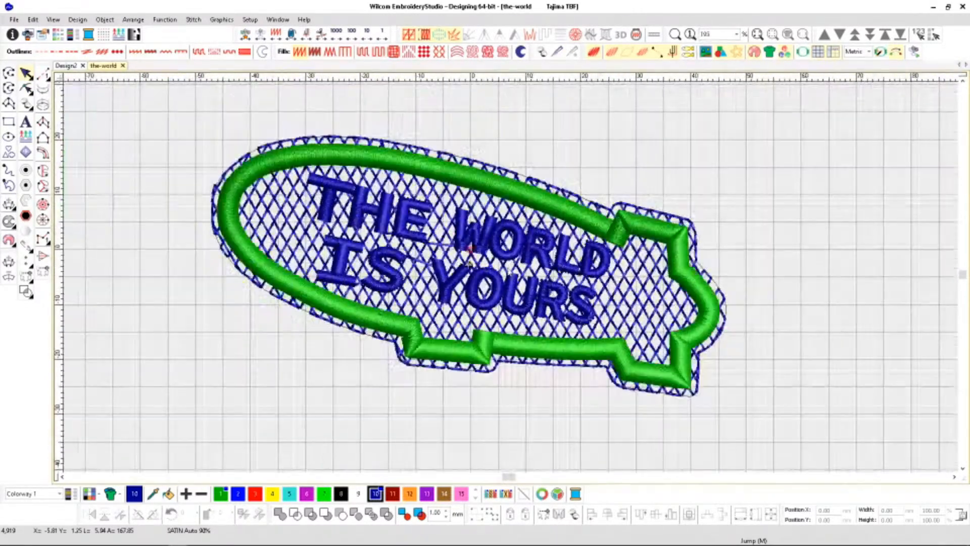
{"action": "scroll", "coordinate": [511, 277], "scroll_direction": "up", "scroll_amount": 1}
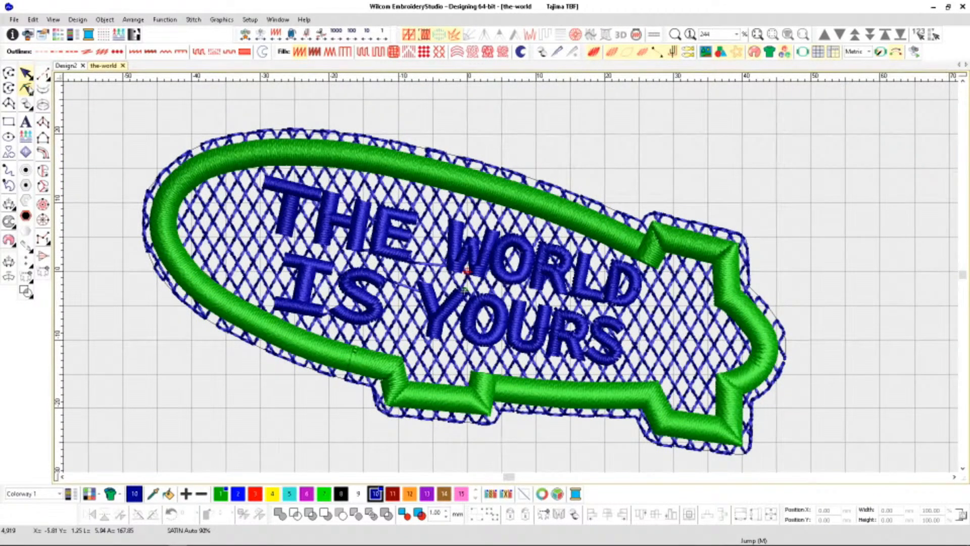
Recolor all fifteen letters of THE WORLD IS YOURS to magenta, color 6, using the Color-Object List, and close the list.
{"action": "left_click", "coordinate": [58, 37]}
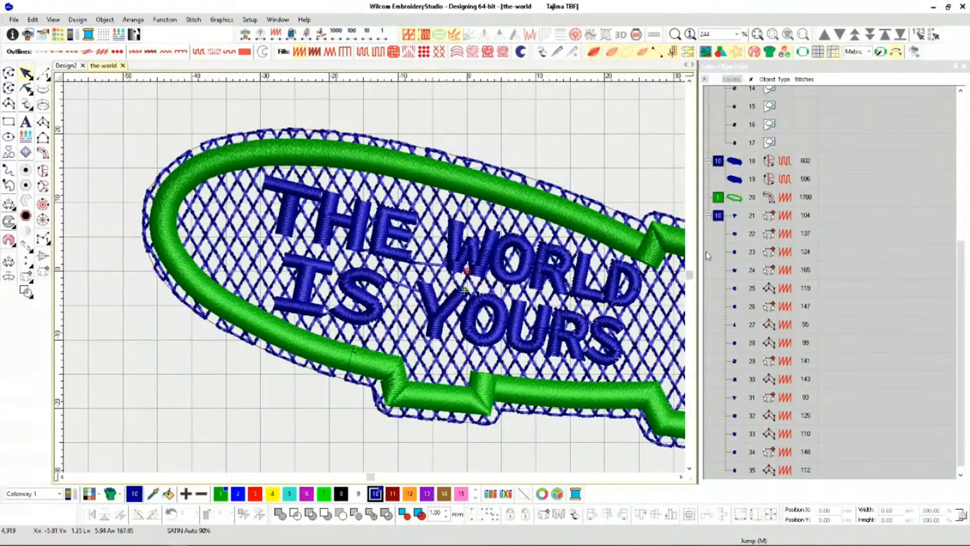
{"action": "left_click", "coordinate": [718, 216]}
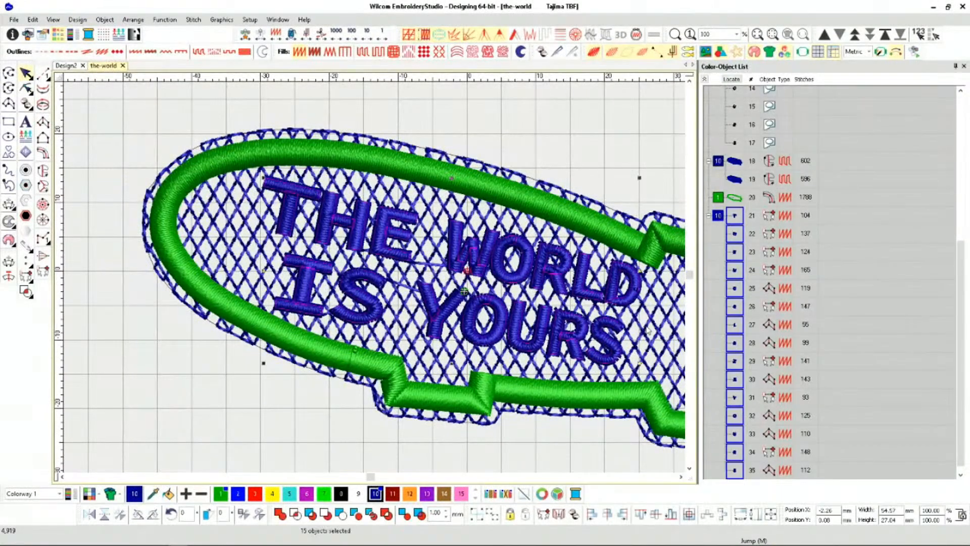
{"action": "left_click", "coordinate": [307, 494]}
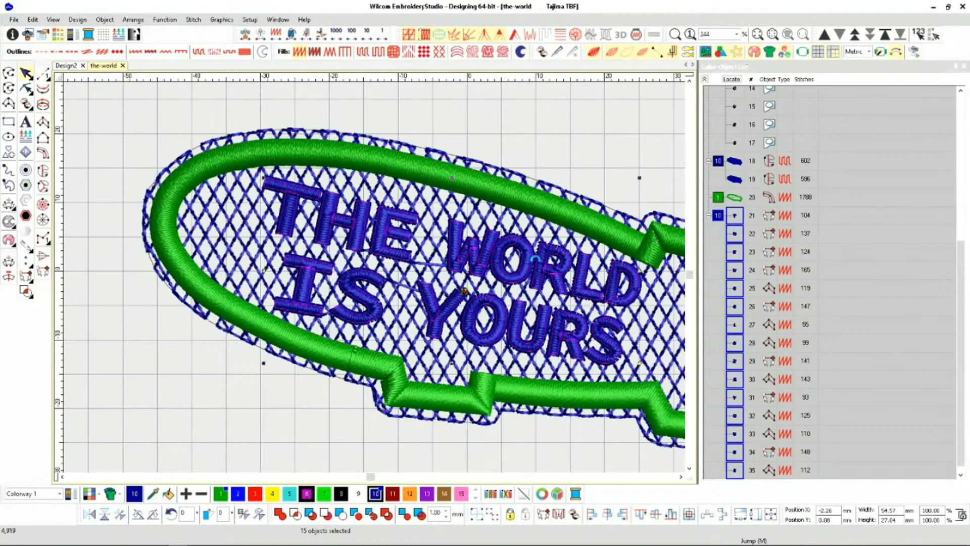
{"action": "left_click", "coordinate": [626, 128]}
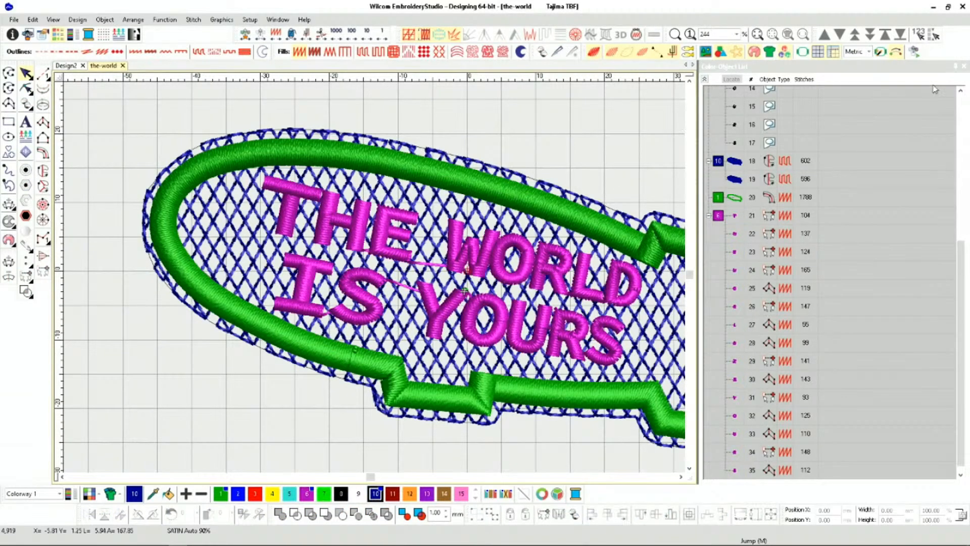
{"action": "left_click", "coordinate": [964, 67]}
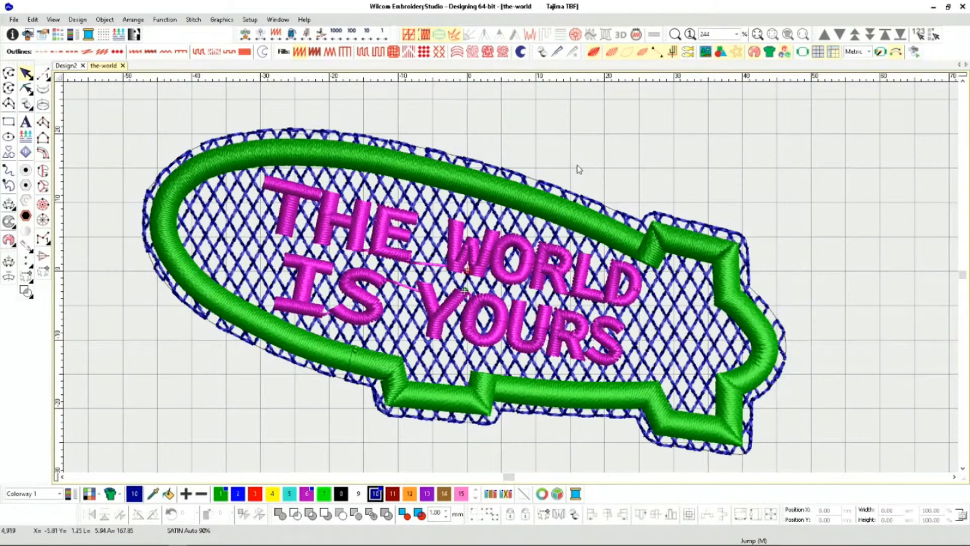
Play the whole design's stitching simulation at 2820 s/m, skipping ahead through the motif fill and border to the first letters.
{"action": "key", "text": "ctrl+shift+r"}
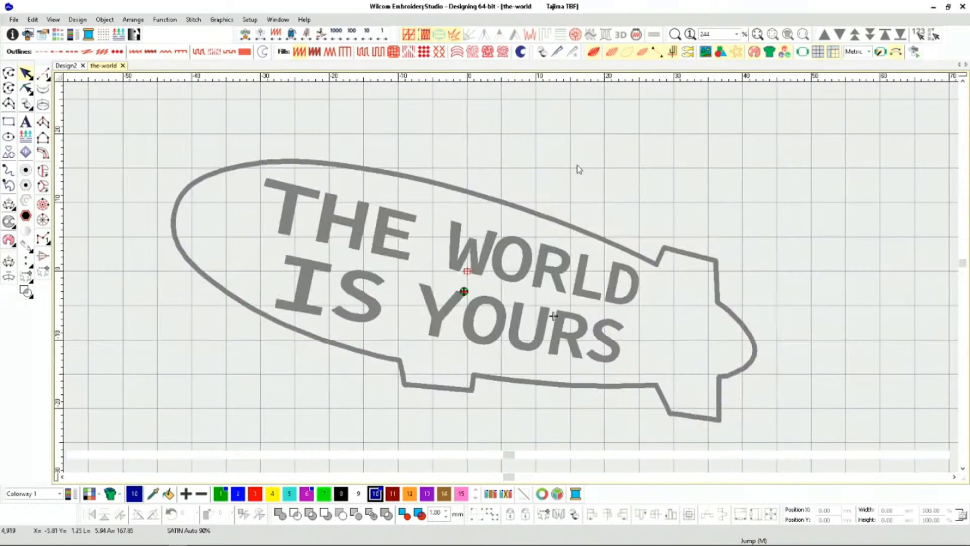
{"action": "scroll", "coordinate": [515, 183], "scroll_direction": "down", "scroll_amount": 2}
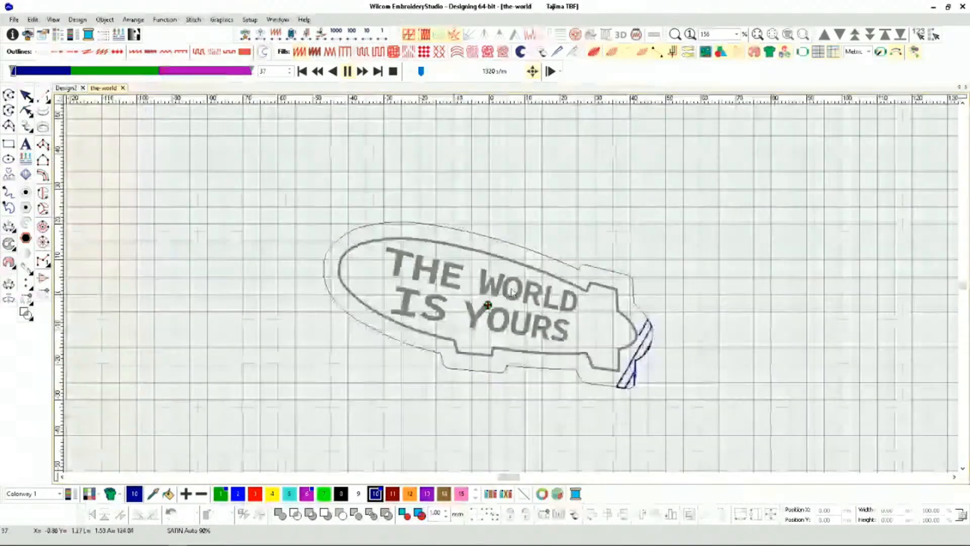
{"action": "scroll", "coordinate": [537, 303], "scroll_direction": "up", "scroll_amount": 1}
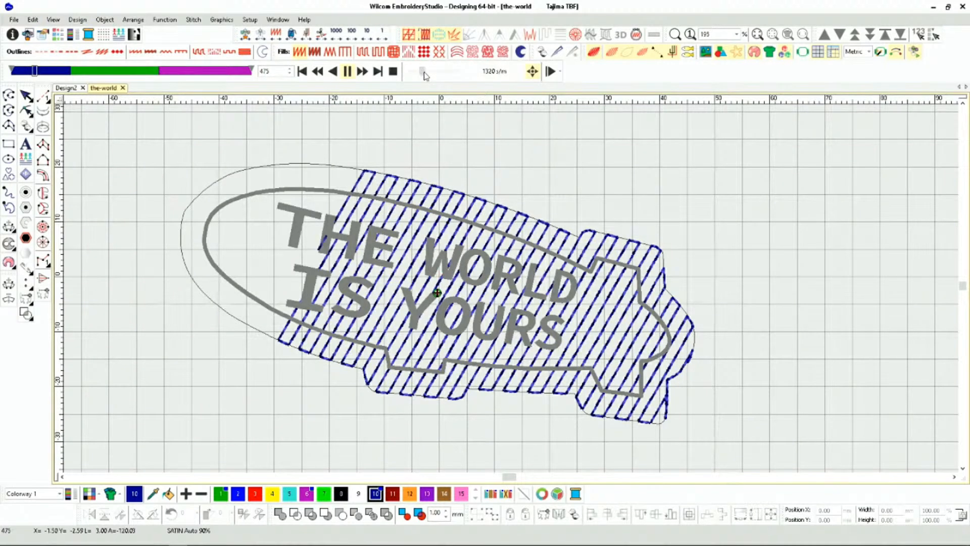
{"action": "mouse_move", "coordinate": [420, 71]}
{"action": "left_mouse_down"}
{"action": "mouse_move", "coordinate": [442, 72]}
{"action": "mouse_move", "coordinate": [432, 74]}
{"action": "left_mouse_up"}
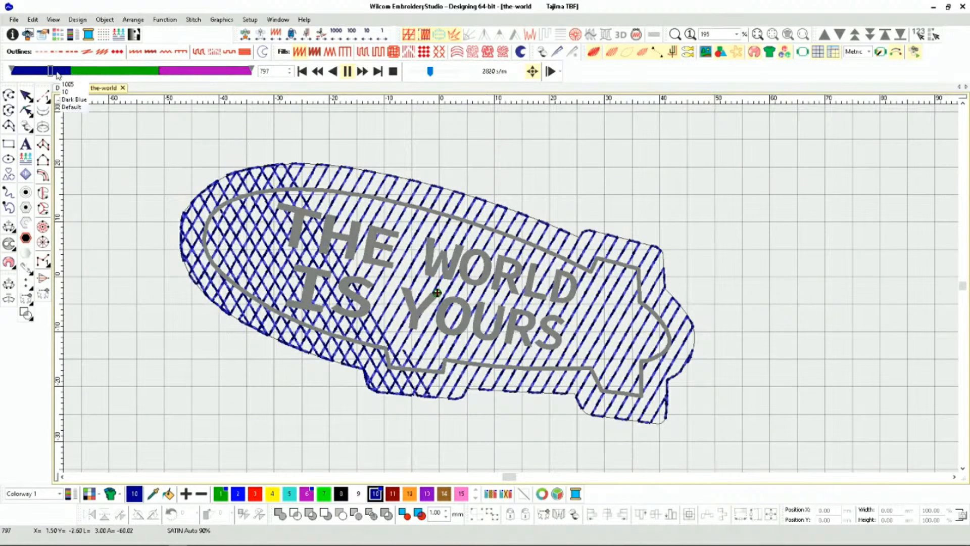
{"action": "left_click_drag", "start_coordinate": [55, 74], "coordinate": [140, 74]}
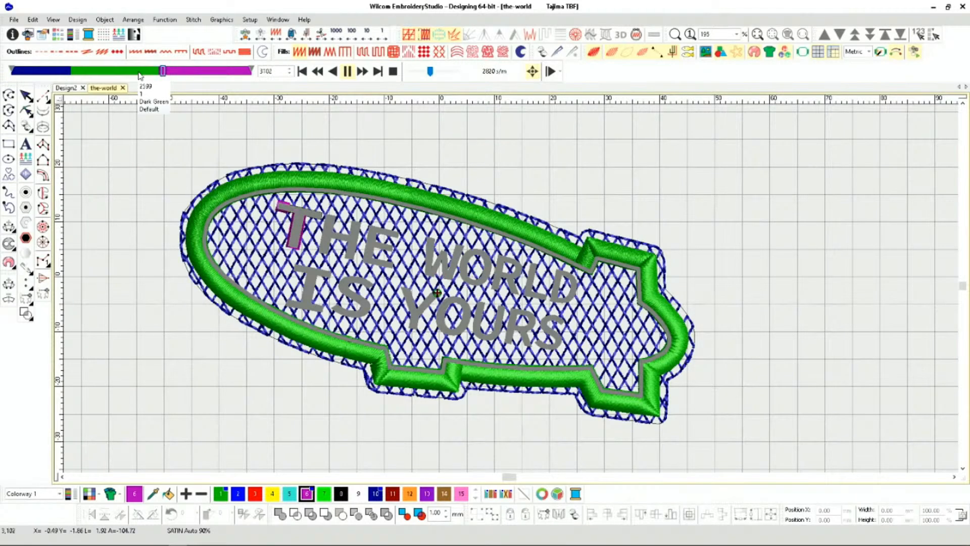
{"action": "key", "text": "Escape"}
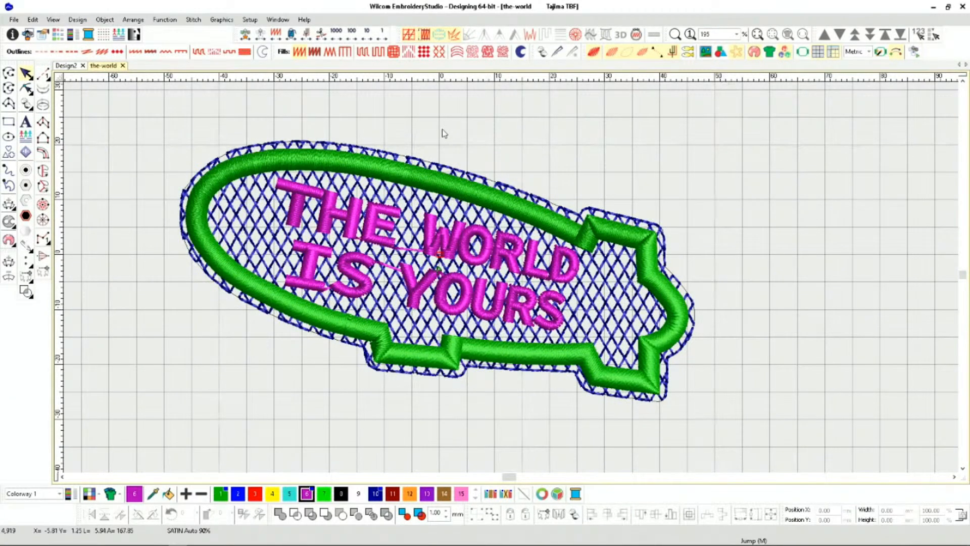
Replay the stitching simulation, skipping to the magenta lettering and watching the letters sew out before advancing to the design's end.
{"action": "key", "text": "shift+r"}
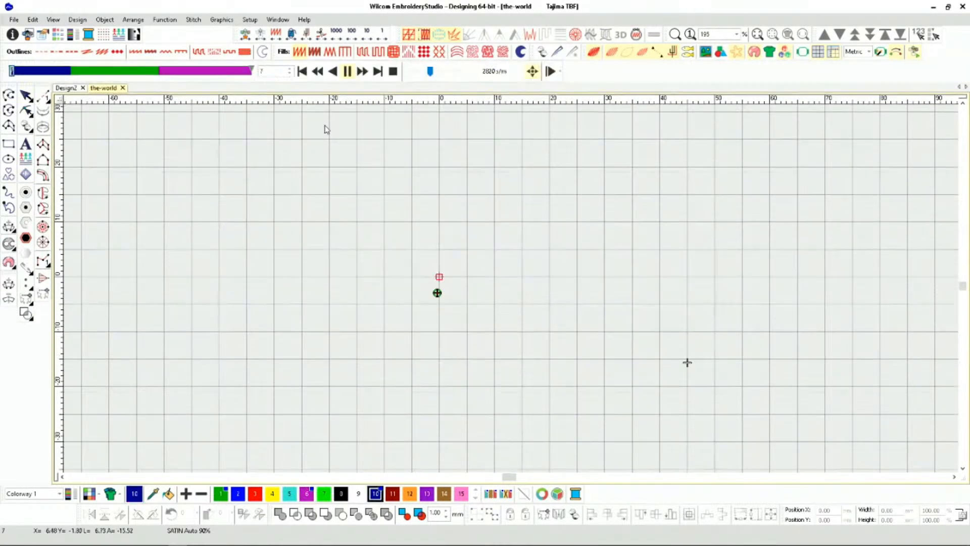
{"action": "left_click_drag", "start_coordinate": [12, 71], "coordinate": [158, 76]}
{"action": "scroll", "coordinate": [333, 246], "scroll_direction": "up", "scroll_amount": 2}
{"action": "scroll", "coordinate": [546, 290], "scroll_direction": "down", "scroll_amount": 1}
{"action": "scroll", "coordinate": [540, 291], "scroll_direction": "up", "scroll_amount": 4}
{"action": "scroll", "coordinate": [536, 292], "scroll_direction": "down", "scroll_amount": 3}
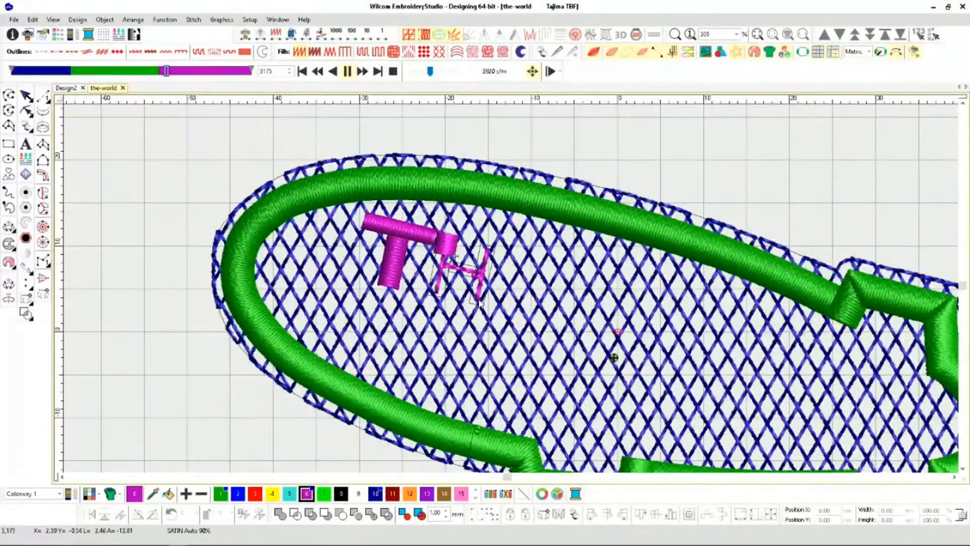
{"action": "scroll", "coordinate": [505, 303], "scroll_direction": "up", "scroll_amount": 2}
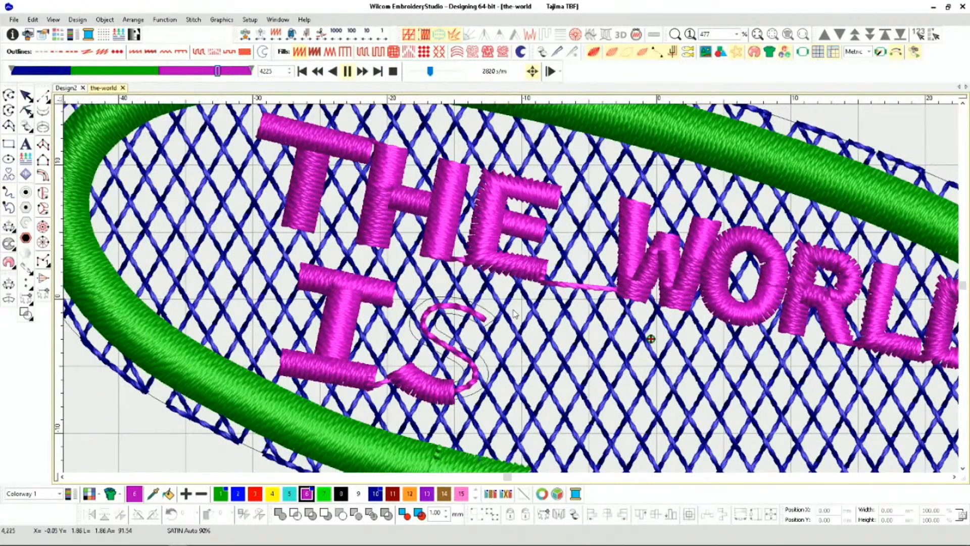
{"action": "scroll", "coordinate": [512, 293], "scroll_direction": "down", "scroll_amount": 1}
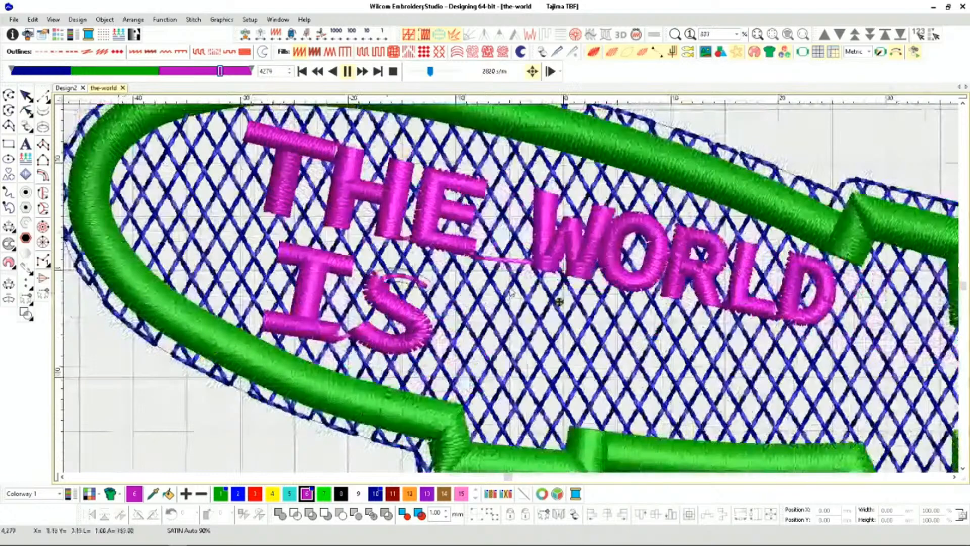
{"action": "scroll", "coordinate": [512, 293], "scroll_direction": "down", "scroll_amount": 1}
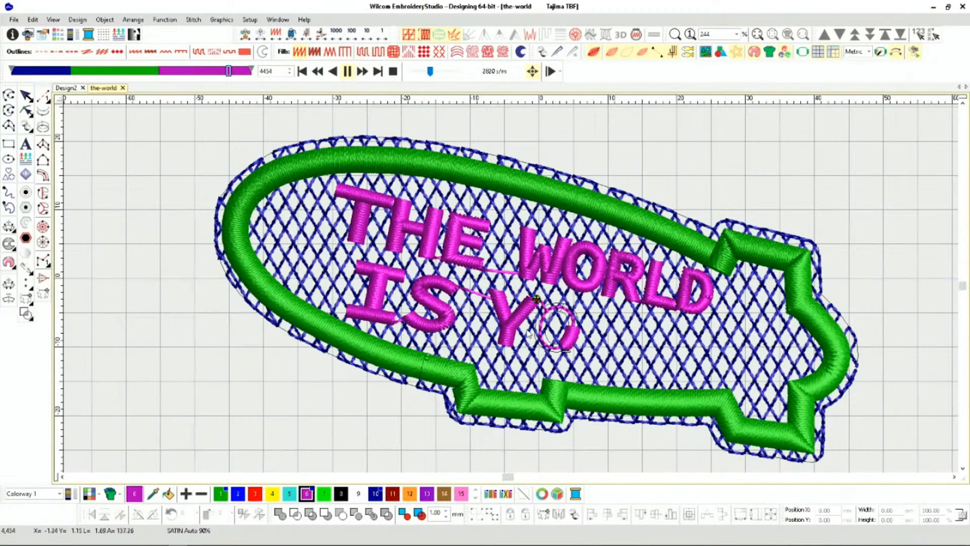
{"action": "left_click_drag", "start_coordinate": [231, 72], "coordinate": [252, 74]}
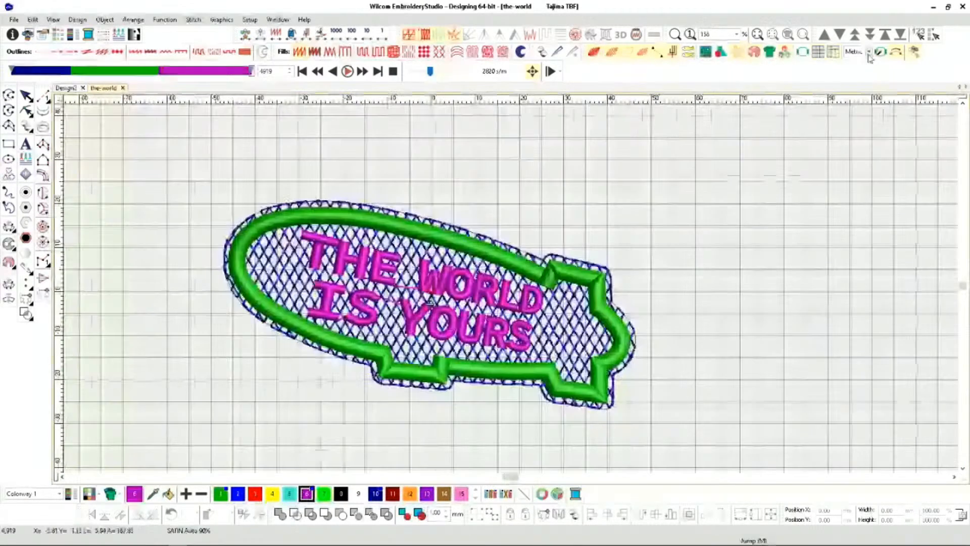
Switch the measurement units to U.S., close the simulation and select the whole design to check its width and height in inches.
{"action": "left_click", "coordinate": [868, 52]}
{"action": "left_click", "coordinate": [861, 69]}
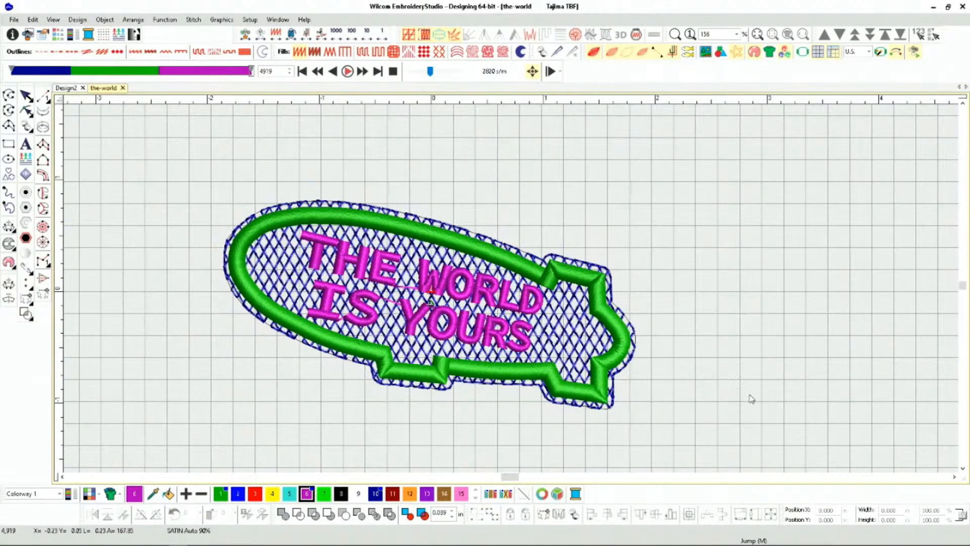
{"action": "left_click", "coordinate": [27, 97]}
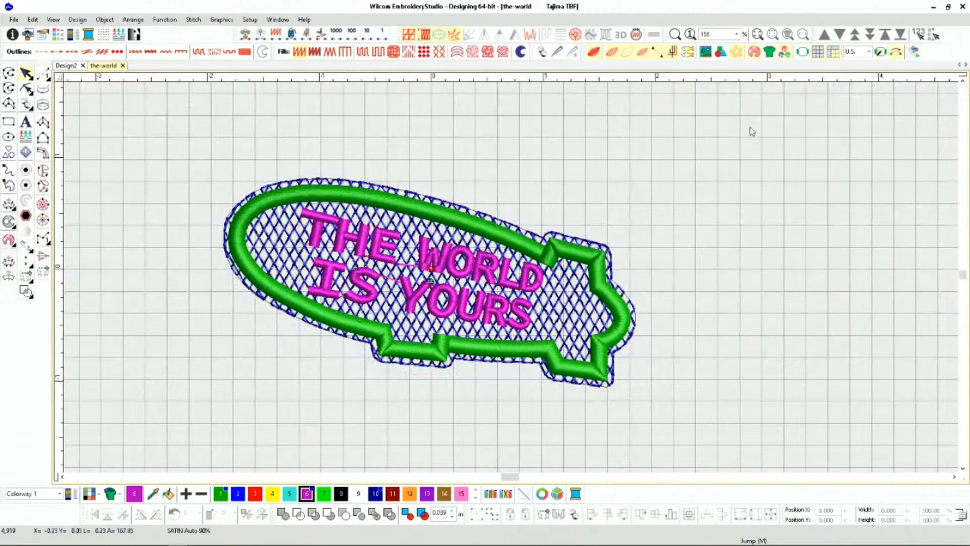
{"action": "left_click_drag", "start_coordinate": [174, 128], "coordinate": [680, 447]}
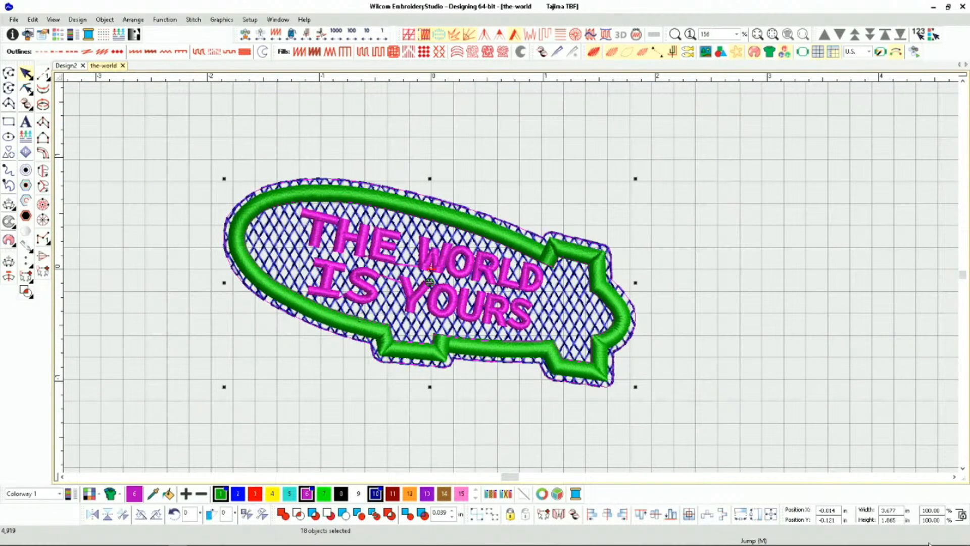
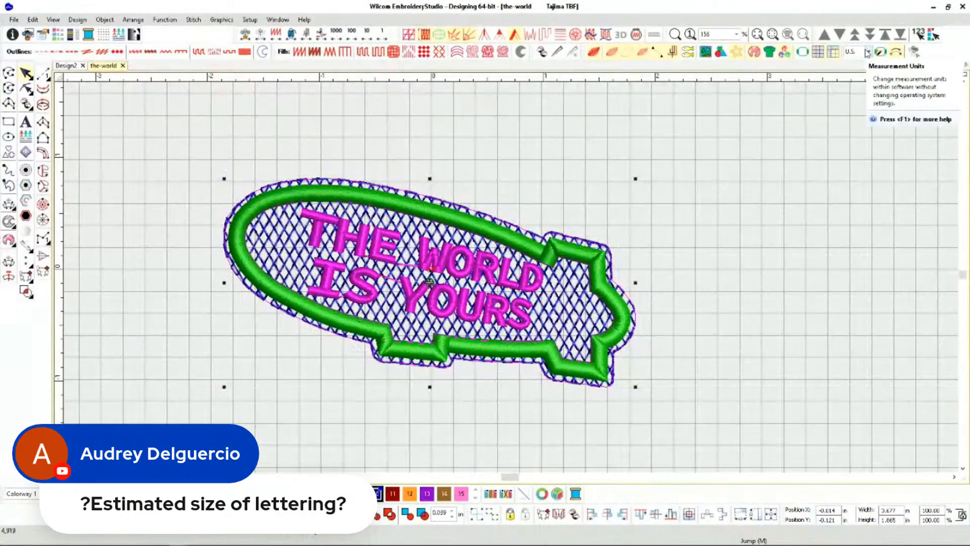
Set the measurement units back to Metric, turn off TrueView to show plain stitches, and deselect the design.
{"action": "left_click", "coordinate": [869, 52]}
{"action": "left_click", "coordinate": [866, 62]}
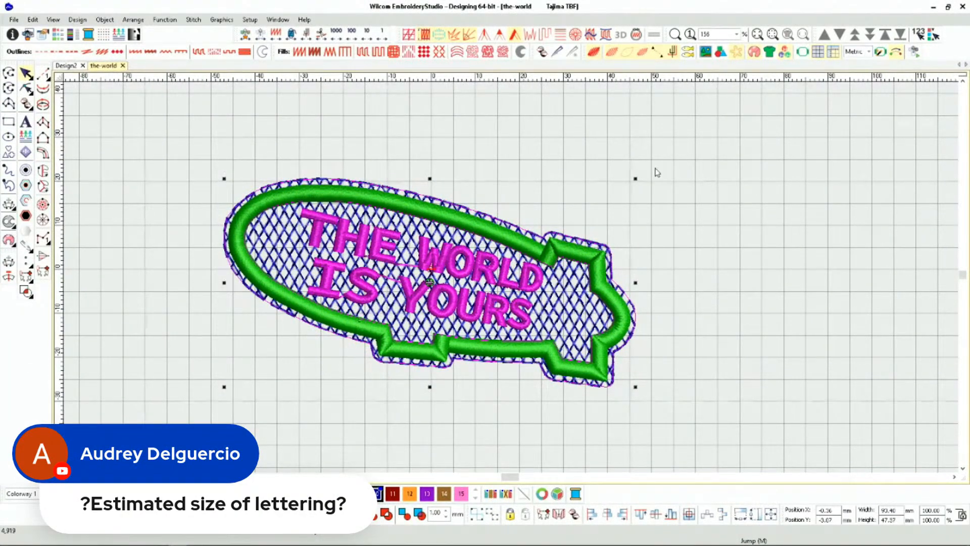
{"action": "scroll", "coordinate": [504, 272], "scroll_direction": "up", "scroll_amount": 5}
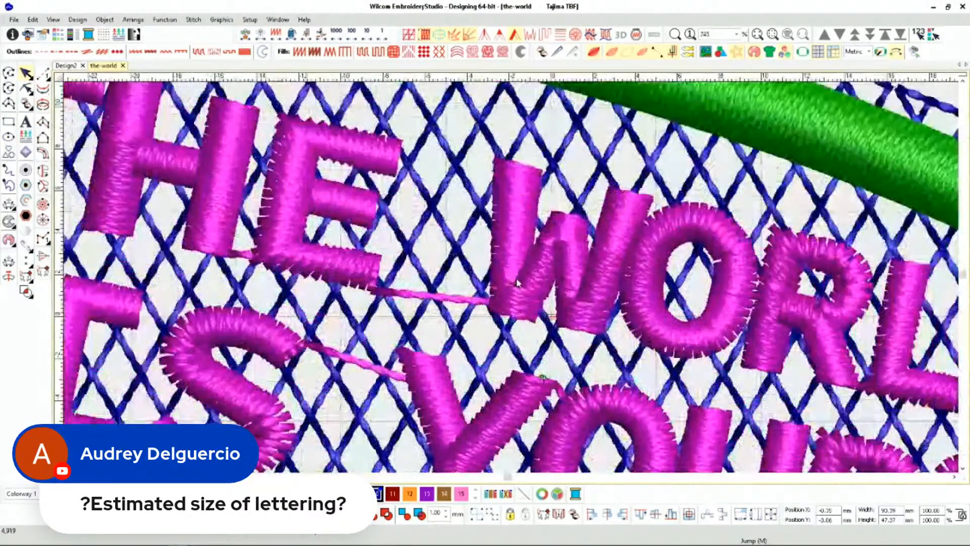
{"action": "key", "text": "t"}
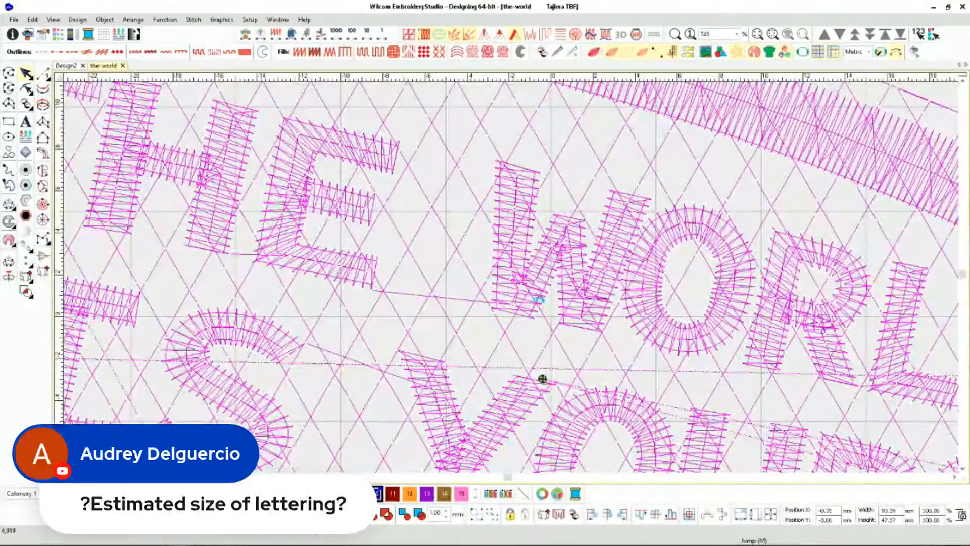
{"action": "key", "text": "Escape"}
Measure the heights of the W in WORLD, the E in THE and the S in IS.
{"action": "key", "text": "m"}
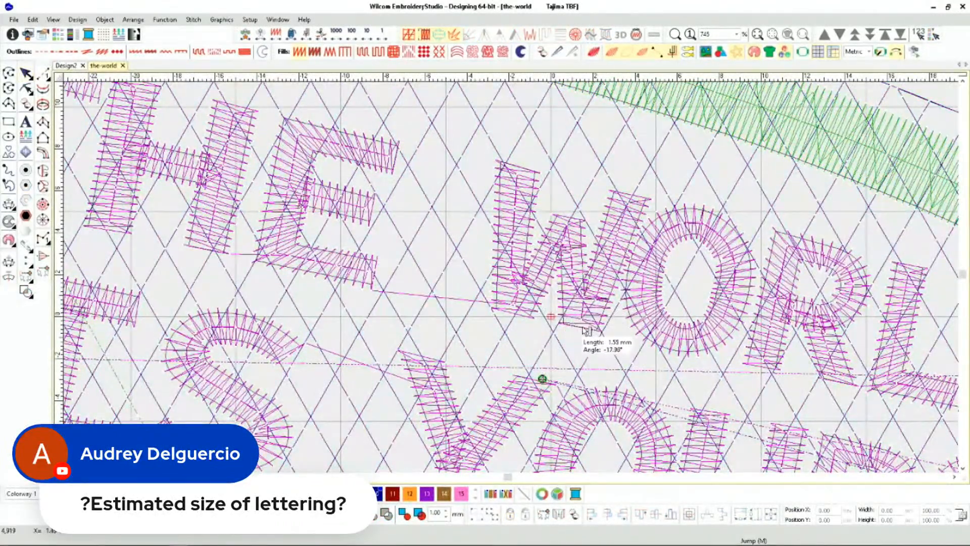
{"action": "left_click", "coordinate": [582, 327]}
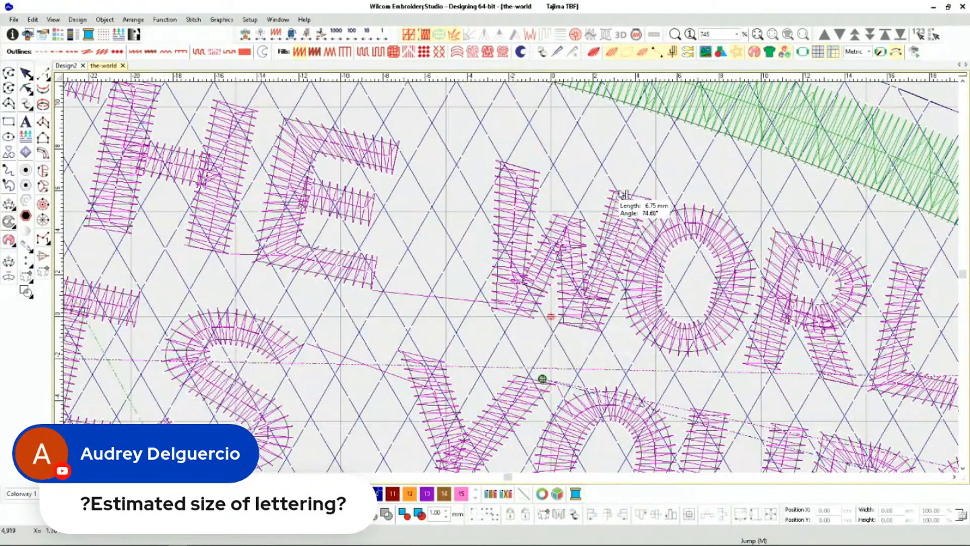
{"action": "left_click", "coordinate": [311, 275]}
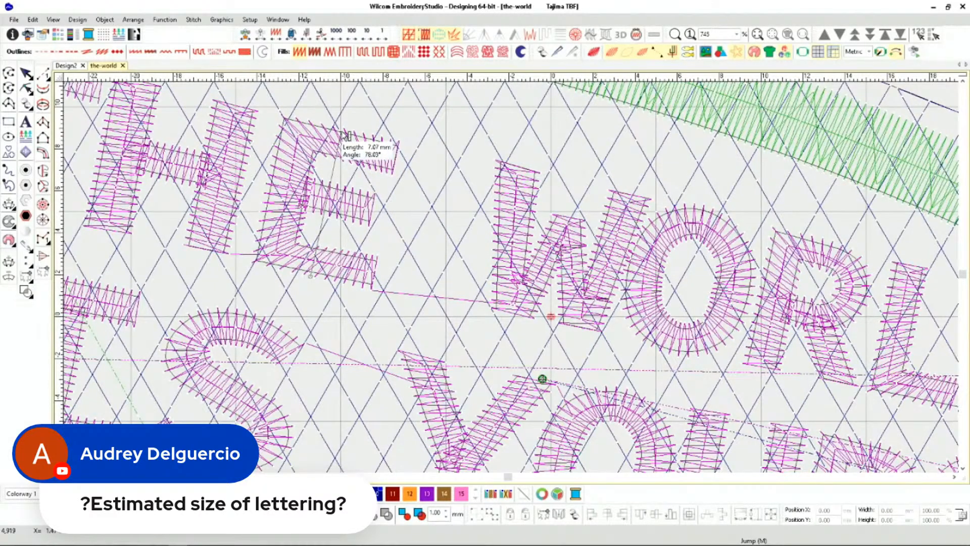
{"action": "scroll", "coordinate": [508, 278], "scroll_direction": "down", "scroll_amount": 5}
{"action": "scroll", "coordinate": [505, 279], "scroll_direction": "up", "scroll_amount": 4}
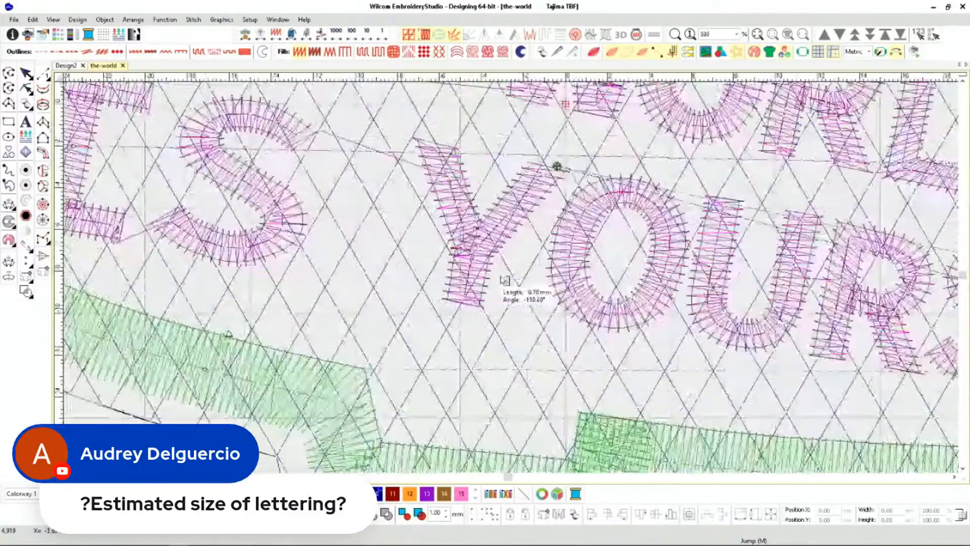
{"action": "scroll", "coordinate": [505, 279], "scroll_direction": "down", "scroll_amount": 2}
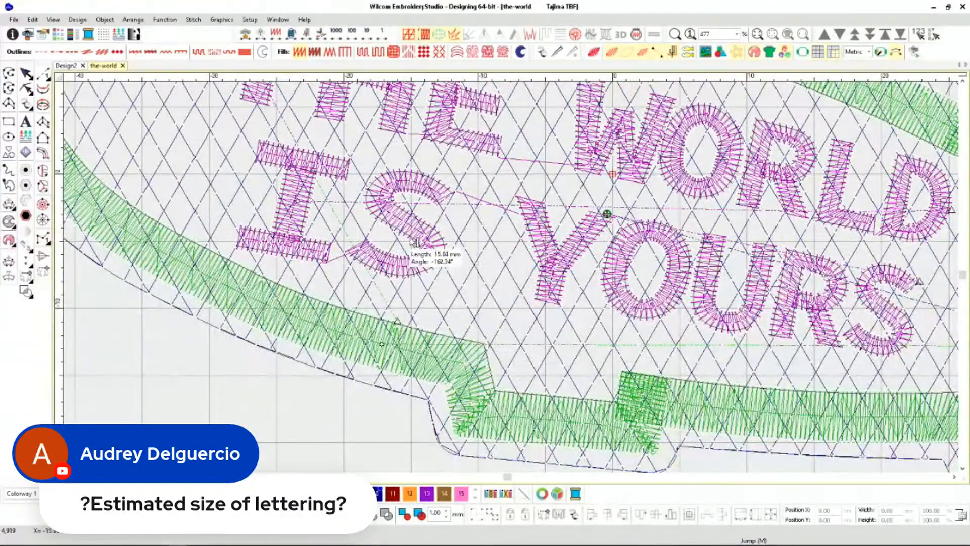
{"action": "scroll", "coordinate": [515, 282], "scroll_direction": "up", "scroll_amount": 3}
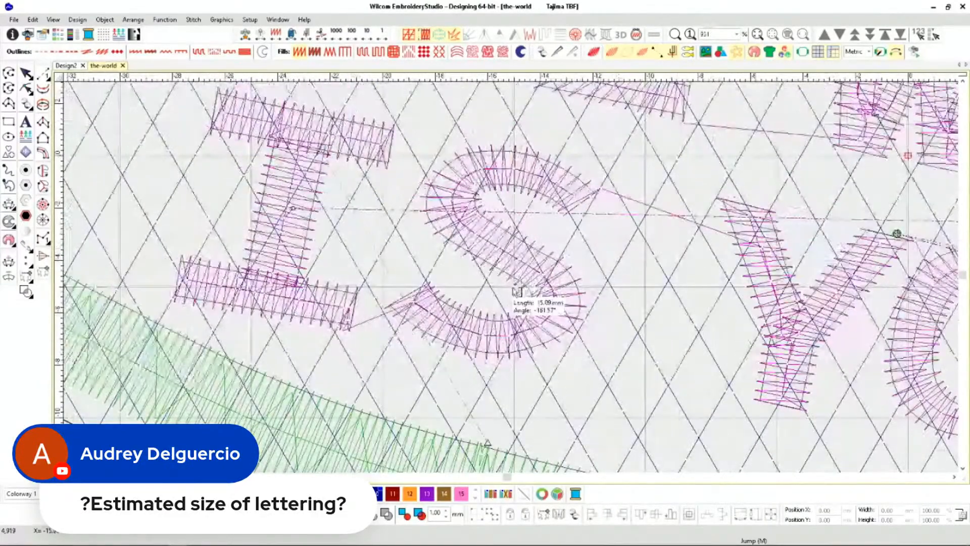
{"action": "left_click", "coordinate": [487, 354]}
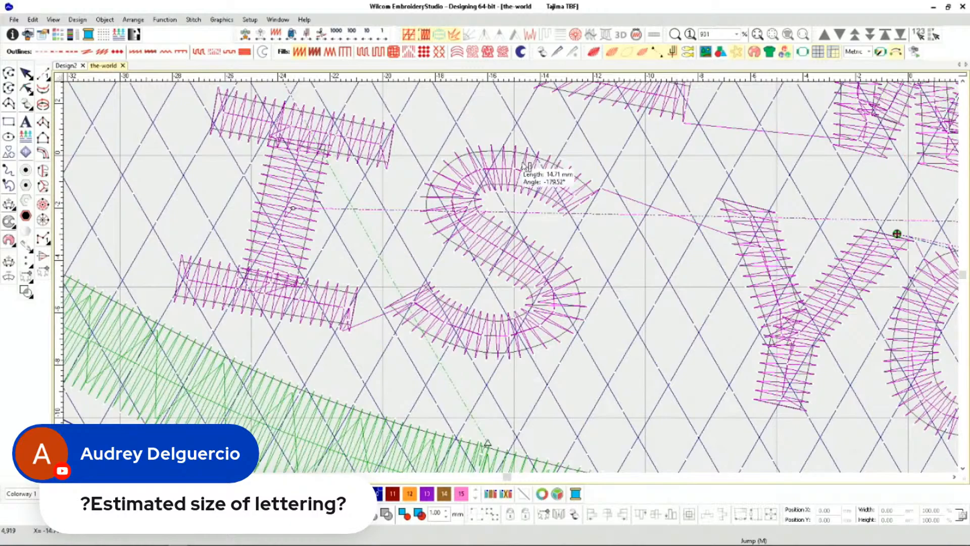
Show the Color-Object List with Object Properties and select the letter H of THE.
{"action": "scroll", "coordinate": [510, 282], "scroll_direction": "down", "scroll_amount": 3}
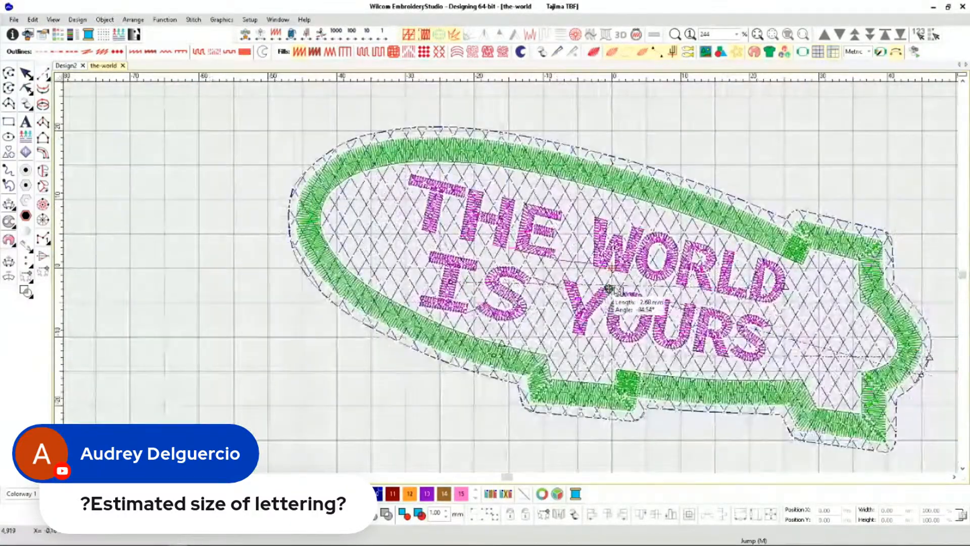
{"action": "scroll", "coordinate": [516, 281], "scroll_direction": "down", "scroll_amount": 1}
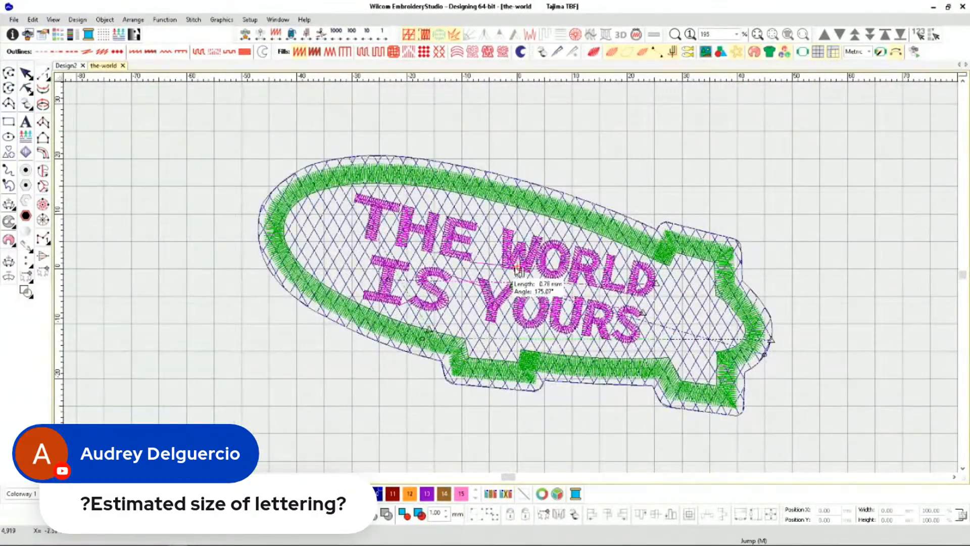
{"action": "left_click", "coordinate": [56, 36]}
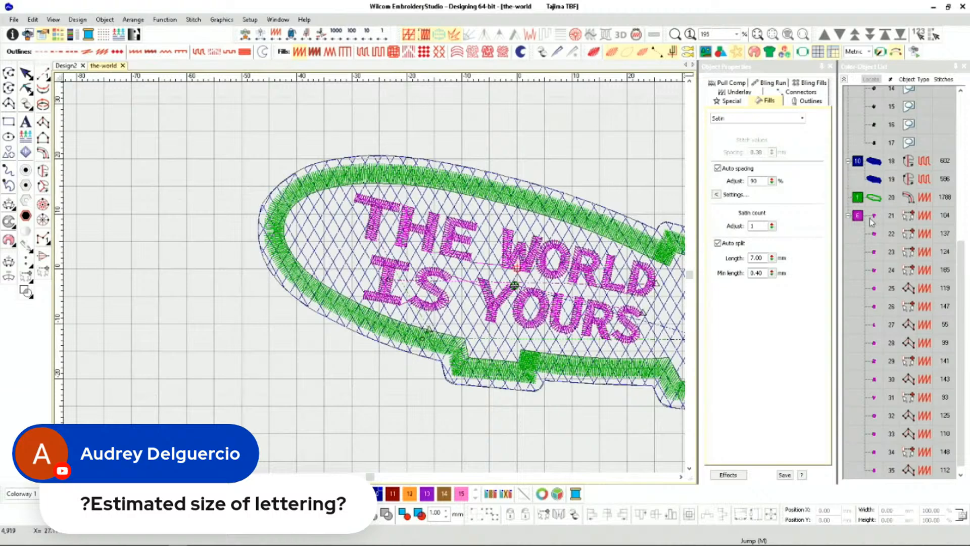
{"action": "left_click", "coordinate": [857, 217]}
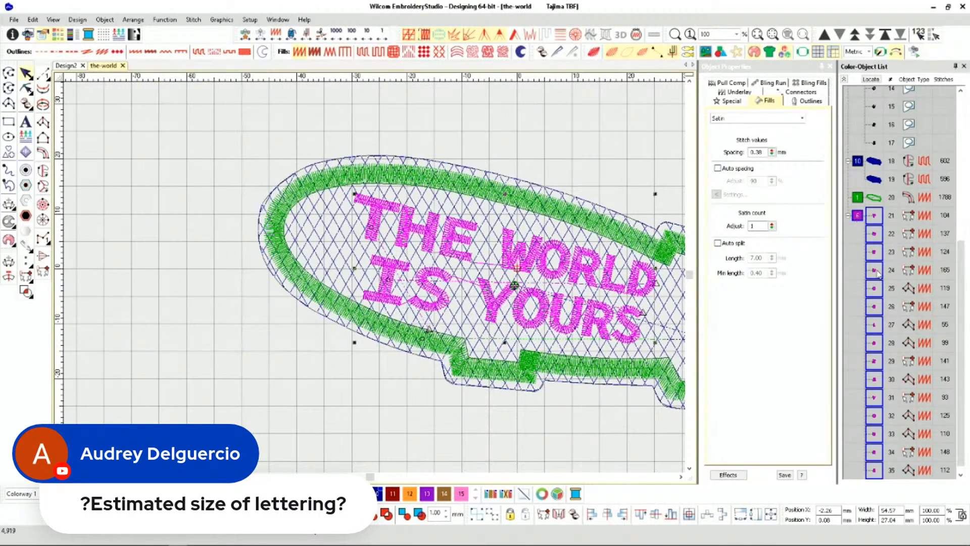
{"action": "left_click", "coordinate": [873, 233]}
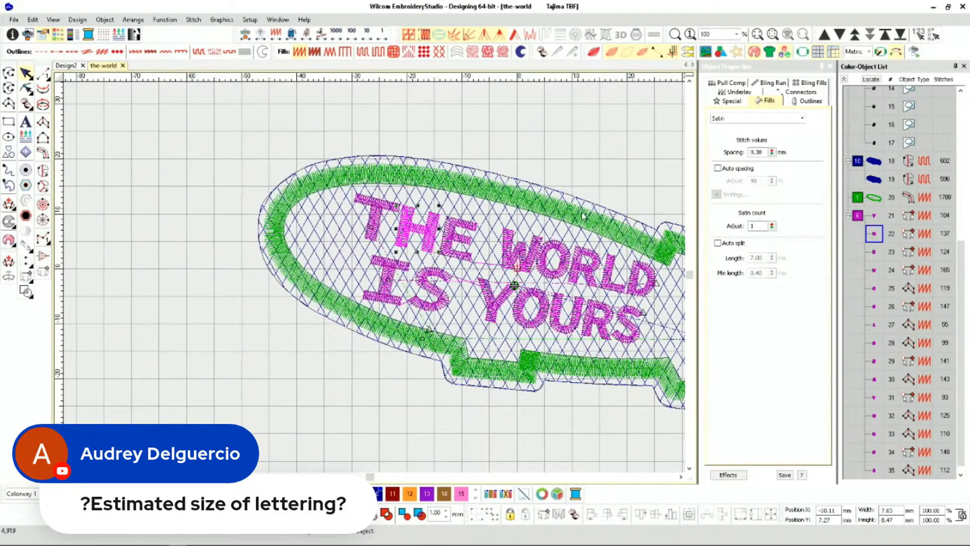
Review the H's travel run, satin fill and pull compensation settings, examine its stitches up close, and fit the whole design in view.
{"action": "left_click", "coordinate": [742, 103]}
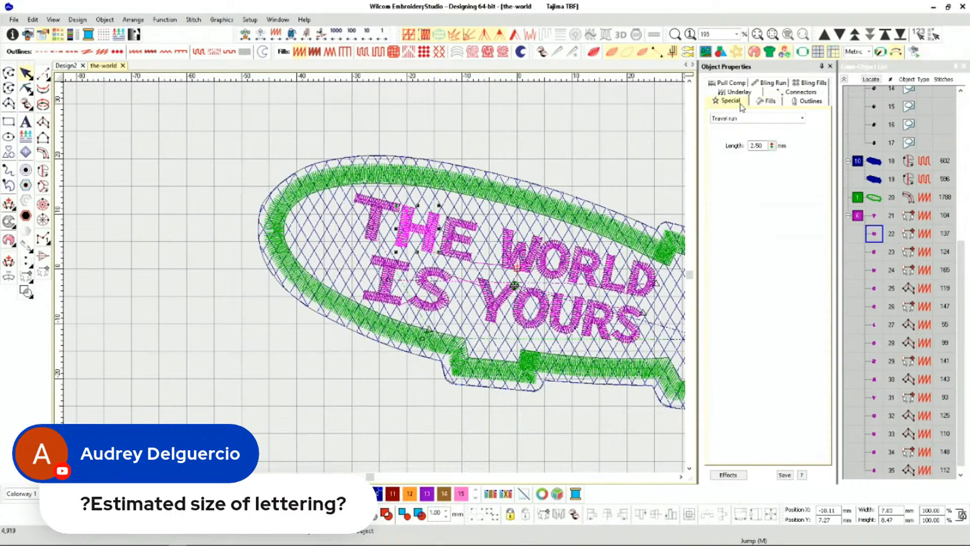
{"action": "left_click", "coordinate": [766, 102]}
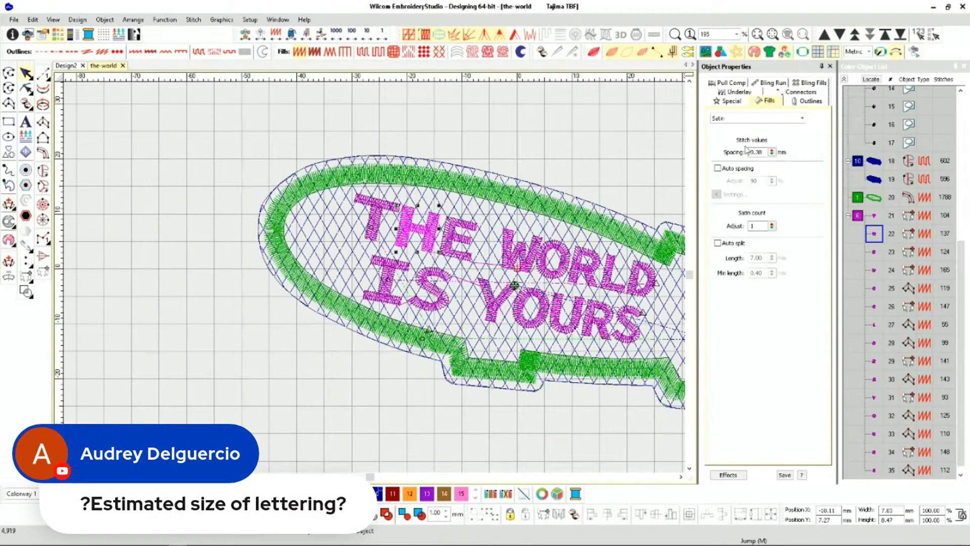
{"action": "left_click", "coordinate": [735, 83]}
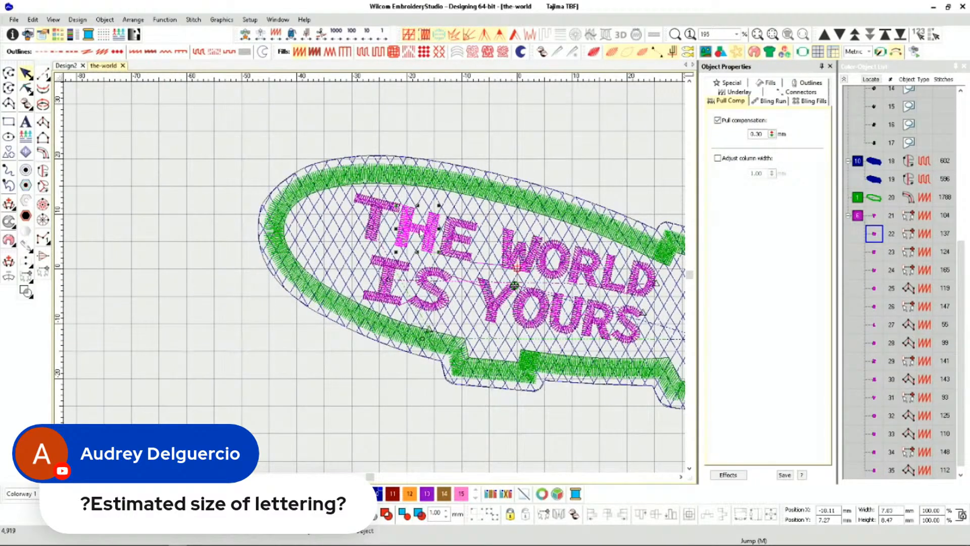
{"action": "scroll", "coordinate": [418, 242], "scroll_direction": "up", "scroll_amount": 6}
{"action": "scroll", "coordinate": [376, 280], "scroll_direction": "down", "scroll_amount": 6}
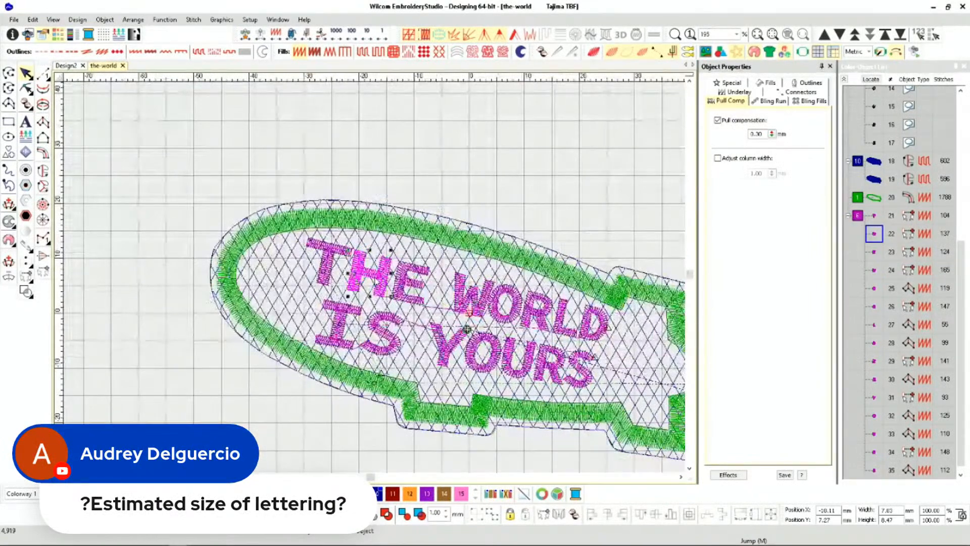
{"action": "scroll", "coordinate": [375, 280], "scroll_direction": "down", "scroll_amount": 1}
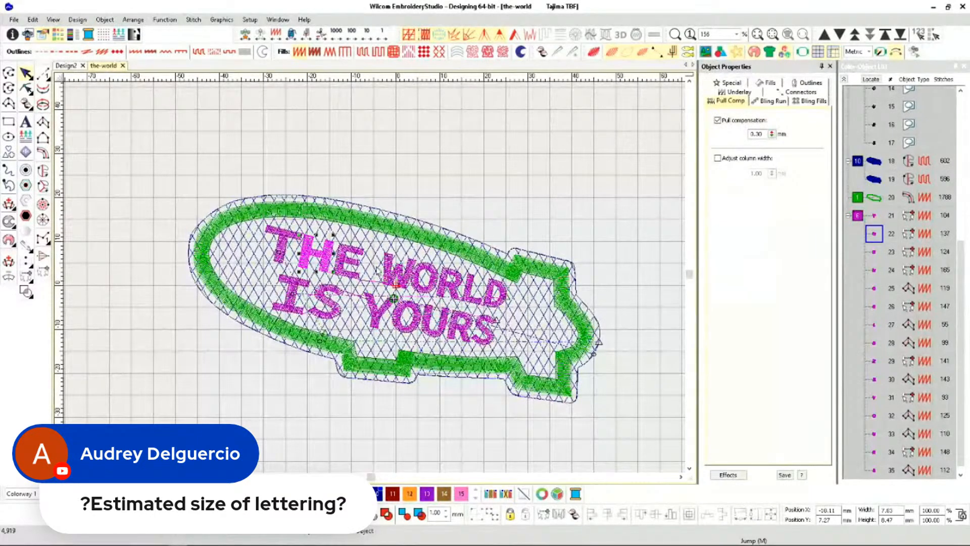
{"action": "scroll", "coordinate": [222, 204], "scroll_direction": "up", "scroll_amount": 4}
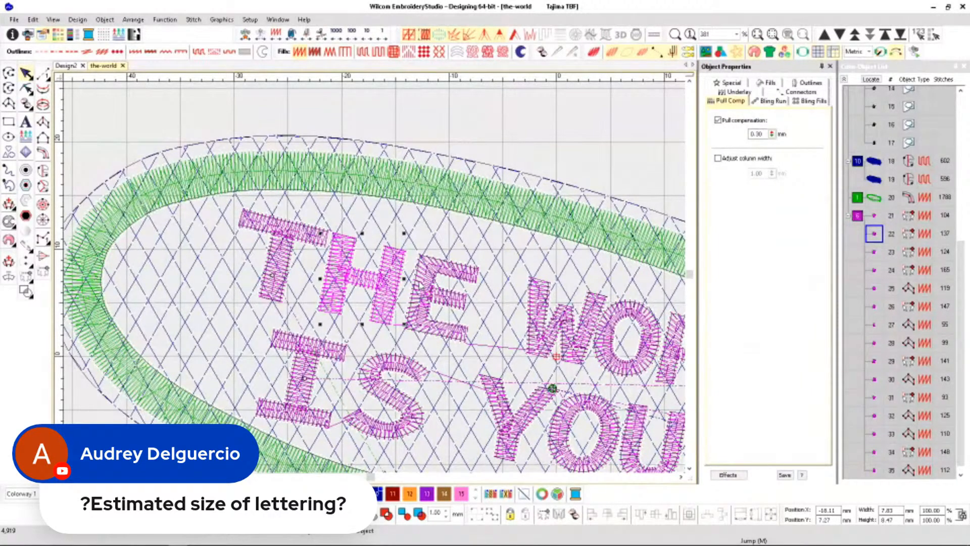
{"action": "key", "text": "0"}
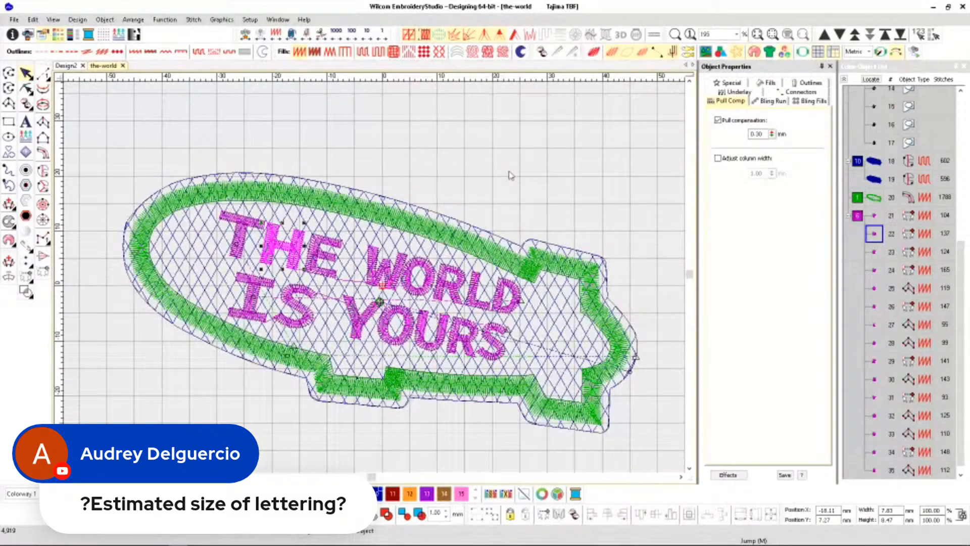